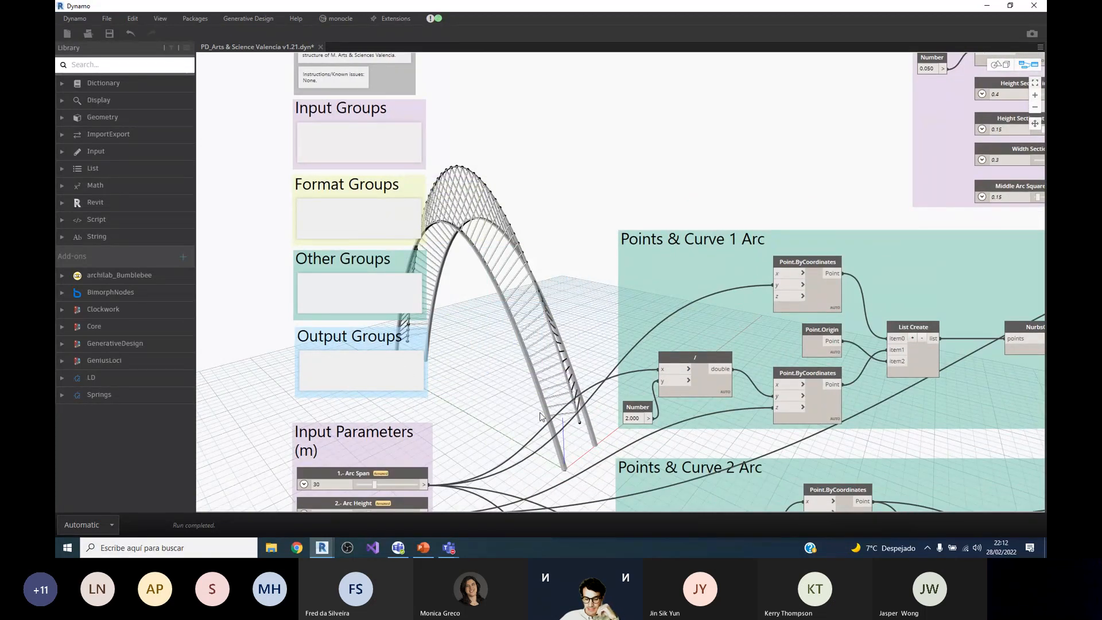
Step: Examine the Input Parameters group and how its sliders feed the Points & Curve 1 Arc group
scroll(619, 235, "down", 4)
scroll(453, 214, "up", 5)
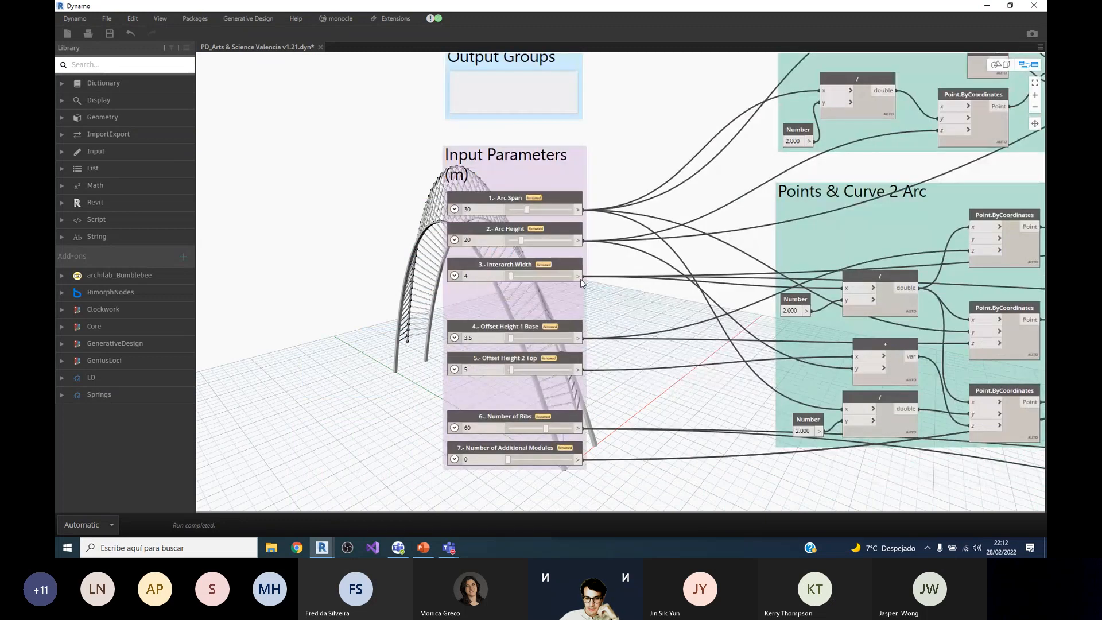
scroll(436, 396, "down", 2)
scroll(528, 244, "up", 2)
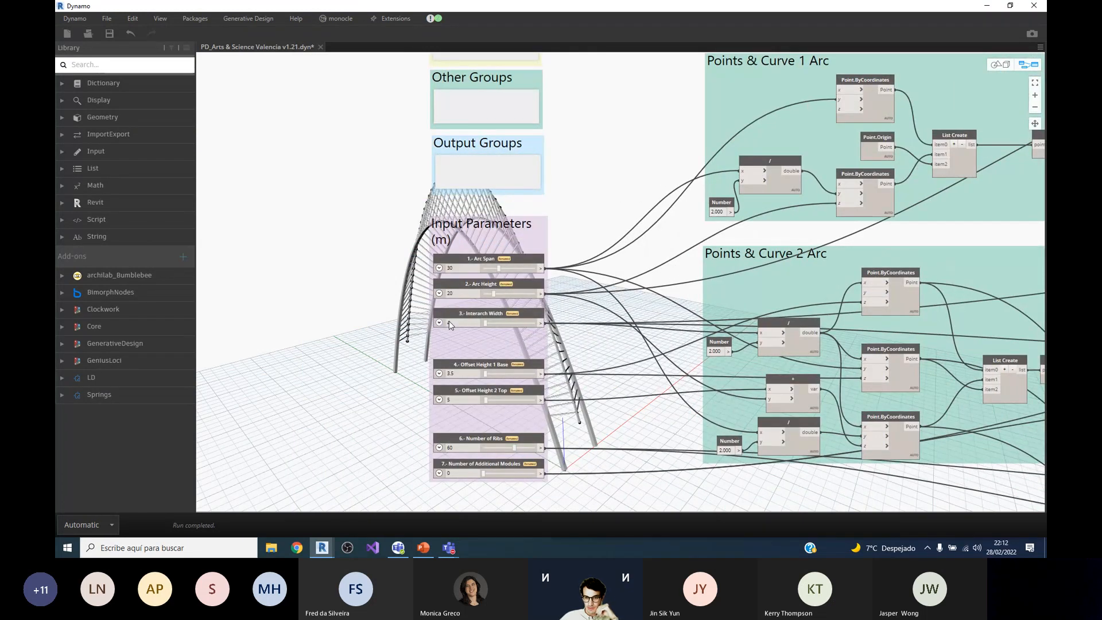
scroll(448, 321, "down", 3)
scroll(635, 247, "up", 4)
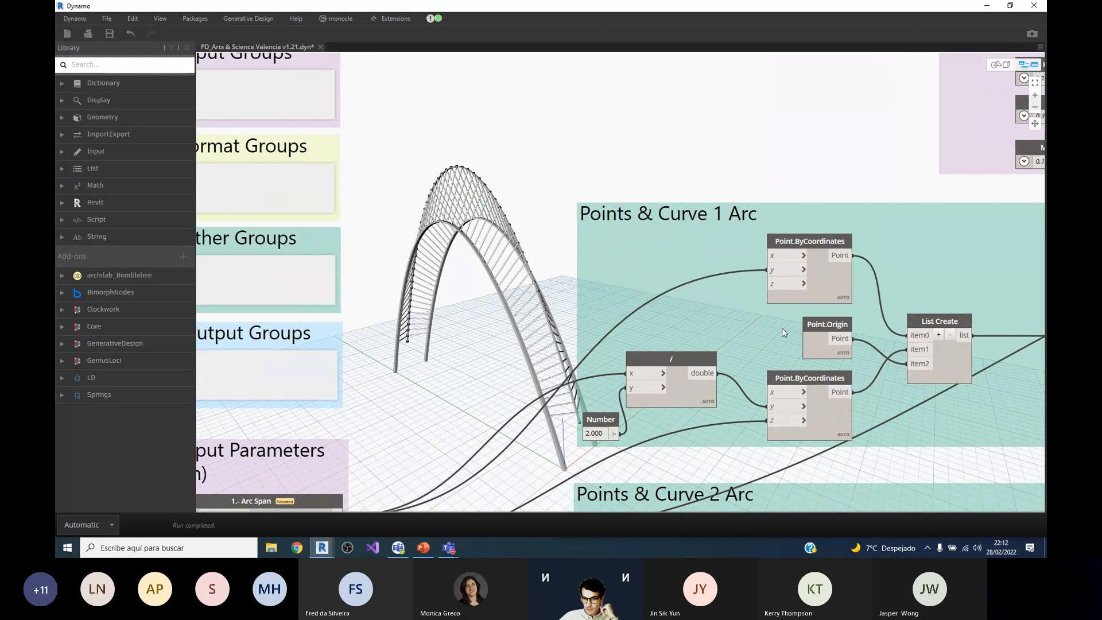
Step: Inspect the Point.Origin and both Point.ByCoordinates nodes of the first arc, tracing their inputs back to Arc Span and Arc Height
left_click(820, 326)
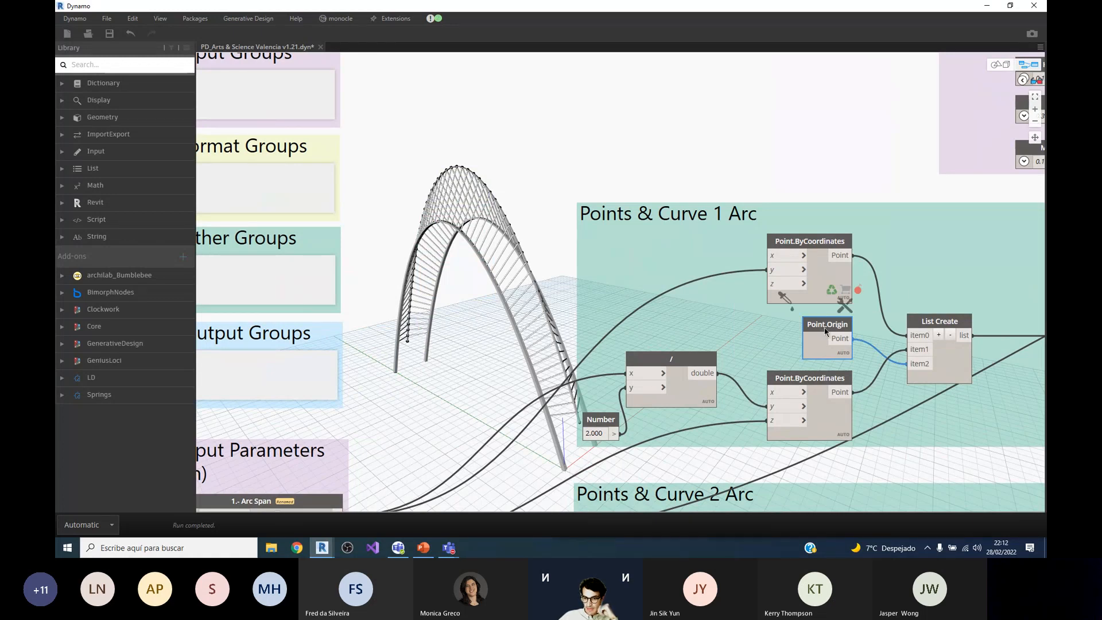
left_click(820, 253)
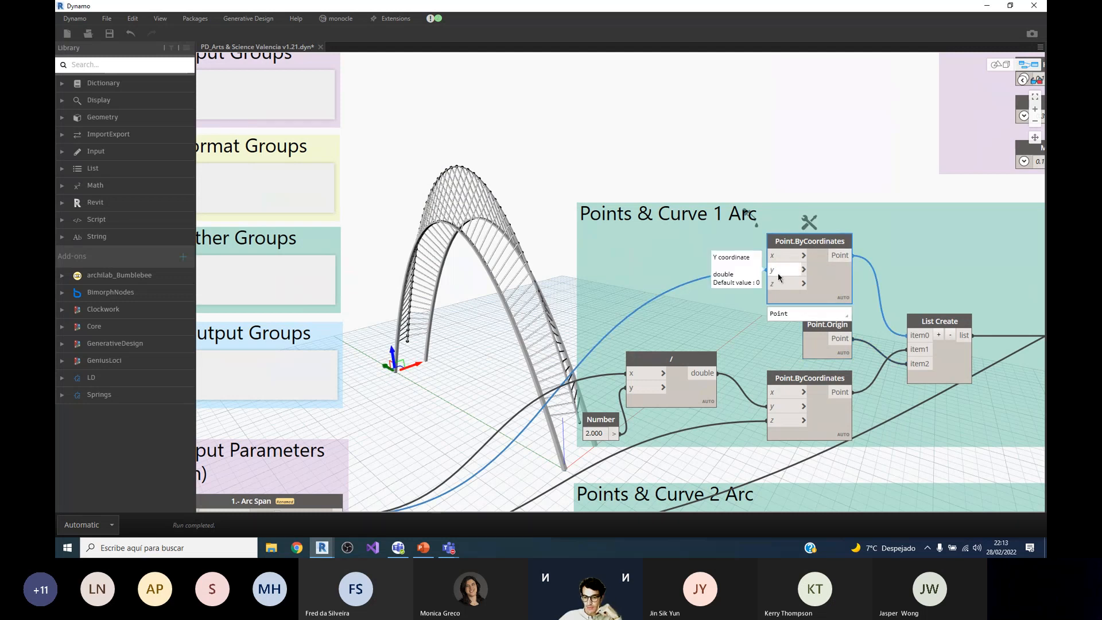
scroll(877, 99, "down", 3)
scroll(824, 123, "up", 1)
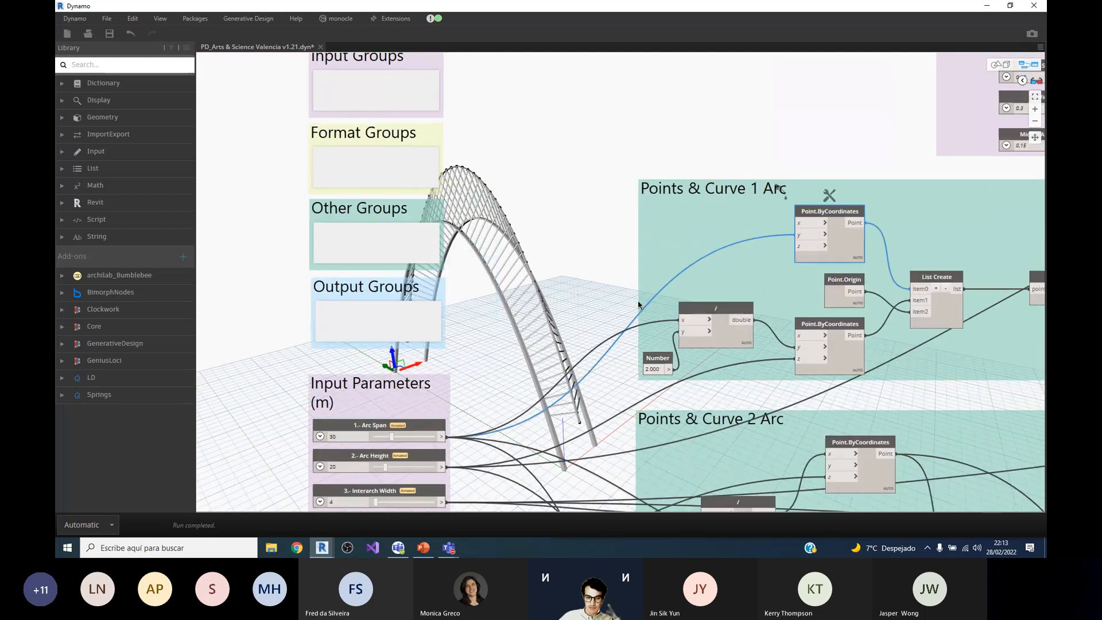
scroll(898, 109, "up", 2)
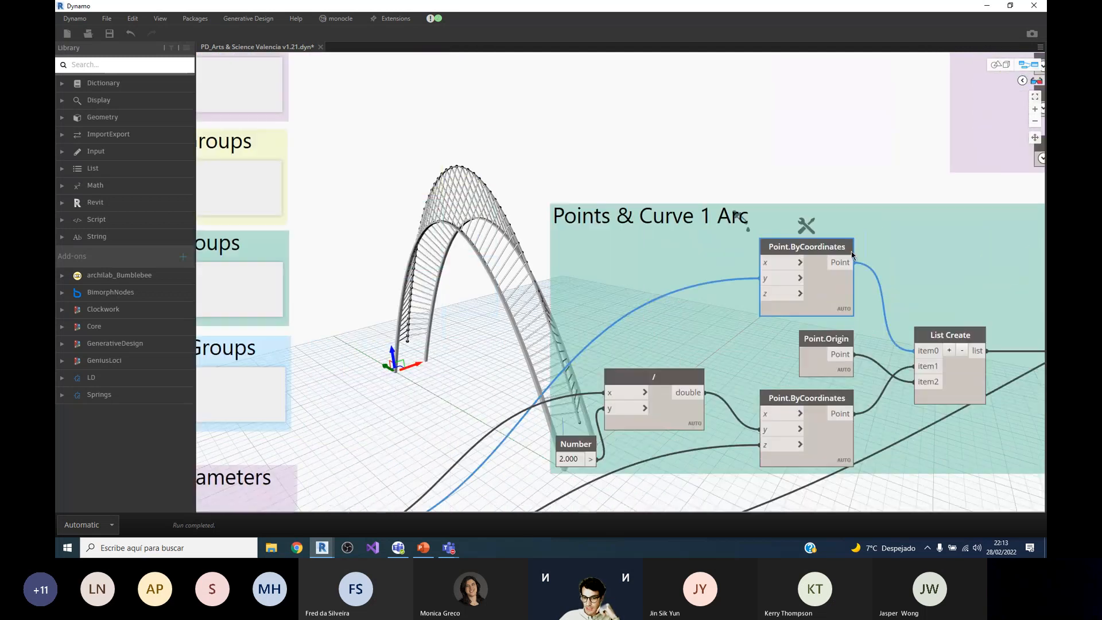
left_click(819, 402)
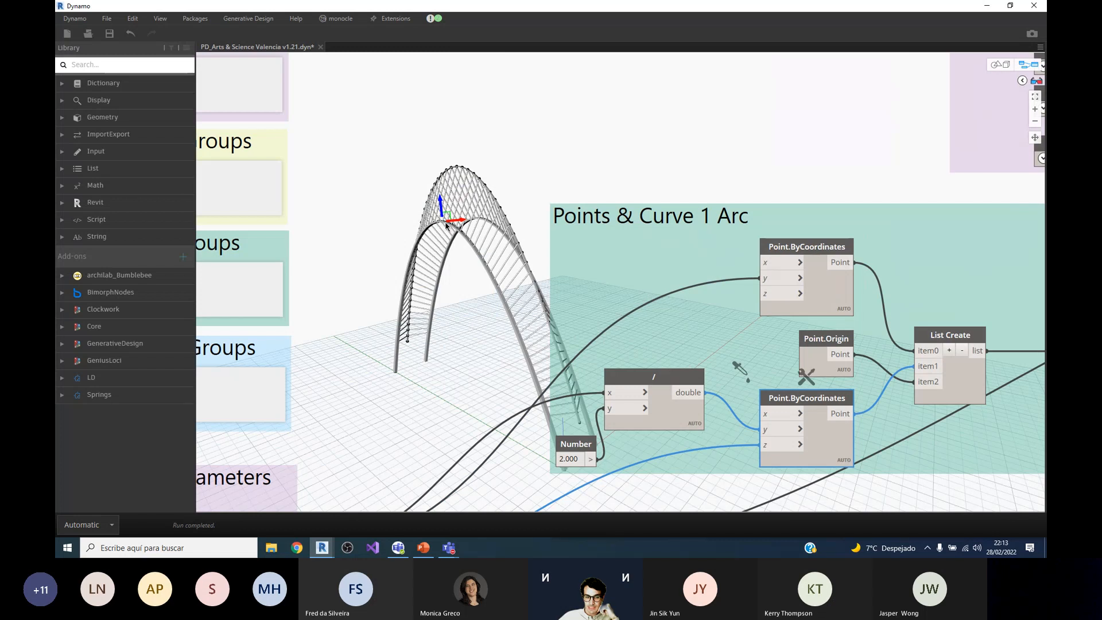
scroll(792, 299, "down", 3)
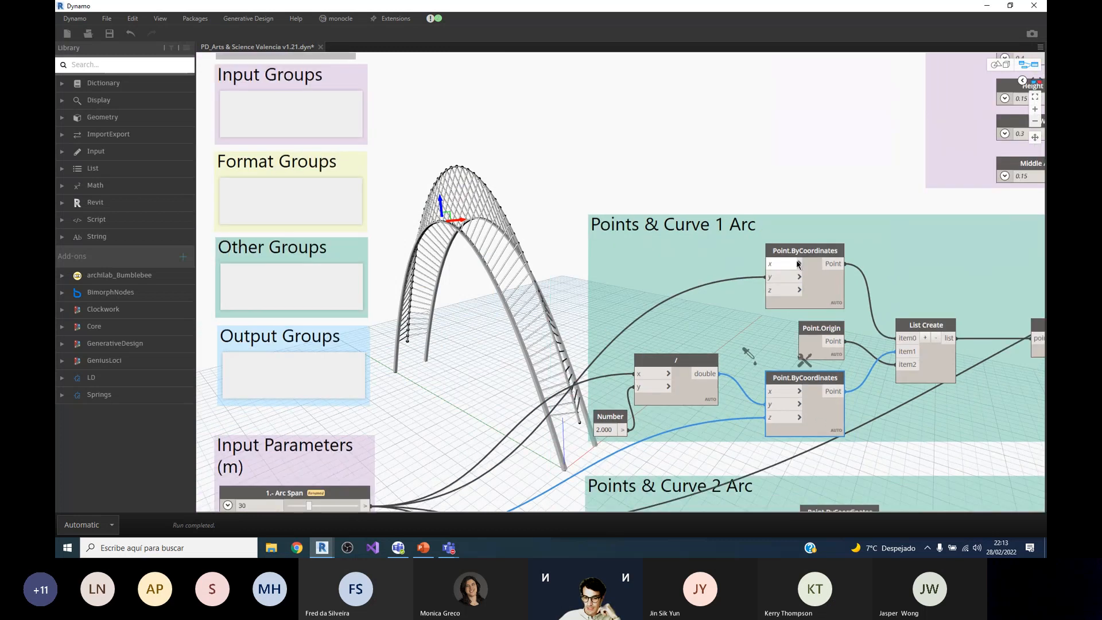
scroll(609, 362, "up", 1)
scroll(416, 438, "down", 2)
scroll(424, 441, "up", 1)
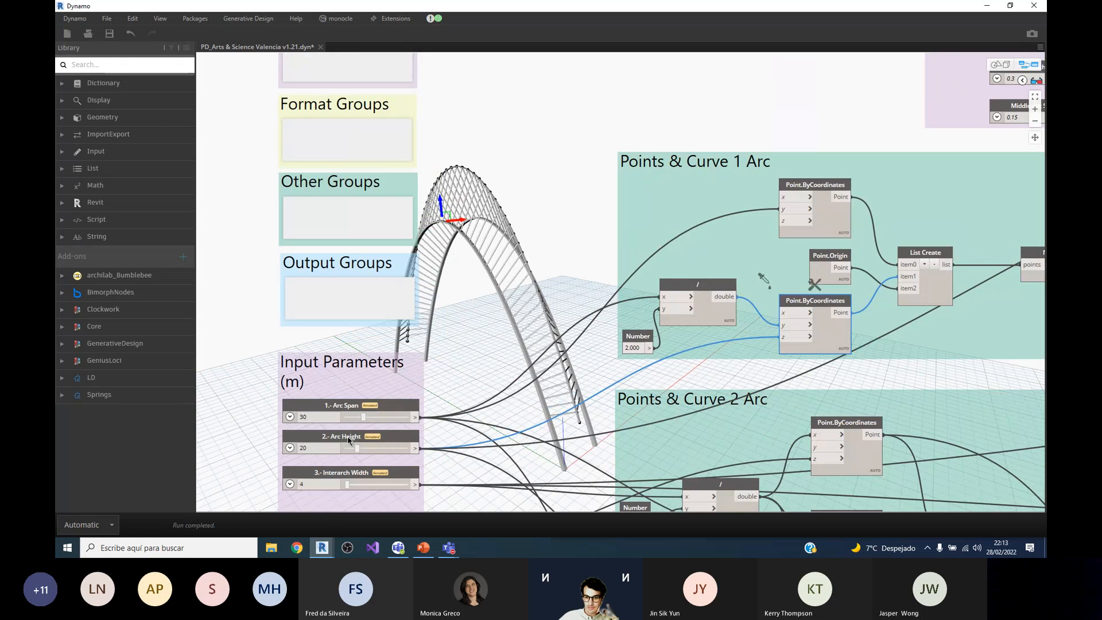
scroll(742, 232, "up", 3)
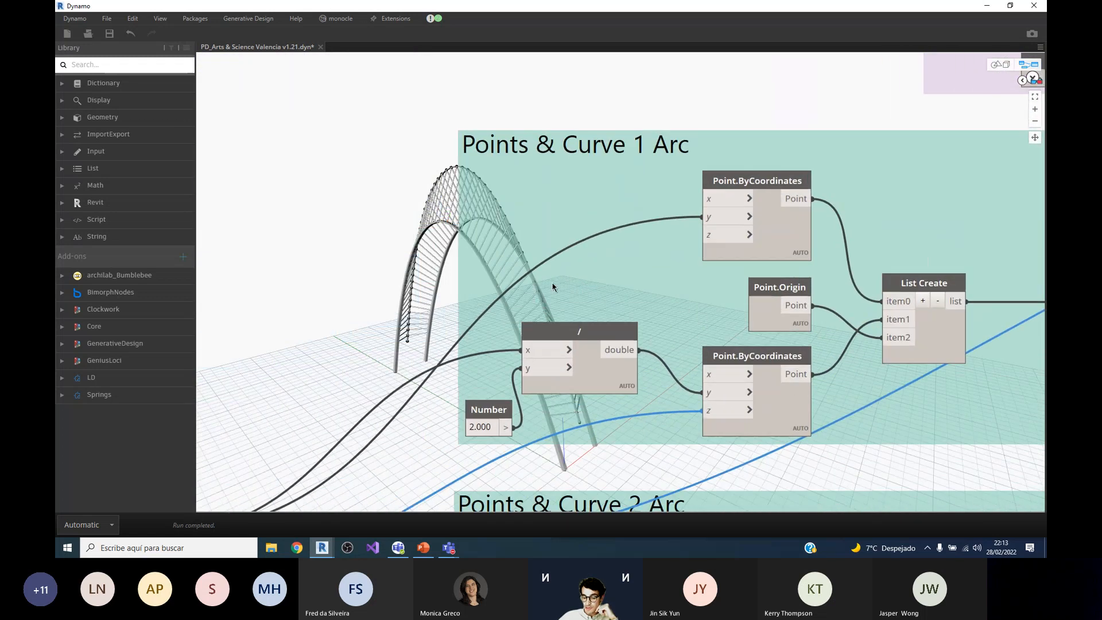
Step: Inspect the NurbsCurve.ByPoints node that turns the first arc's point list into a curve
scroll(821, 216, "down", 3)
scroll(809, 219, "up", 2)
scroll(768, 270, "down", 1)
scroll(881, 294, "up", 1)
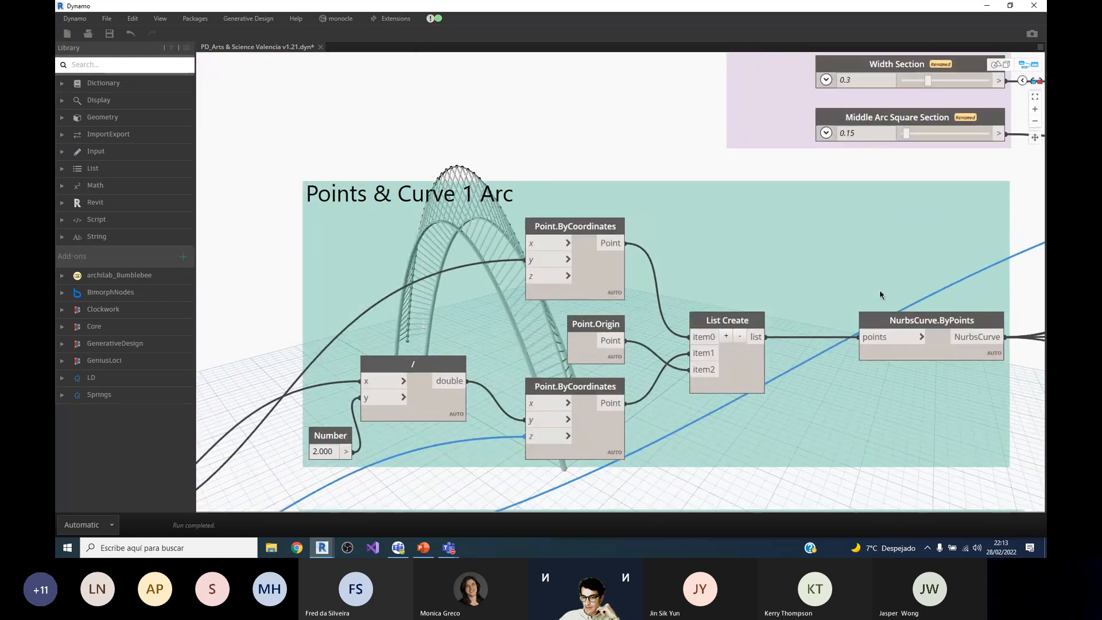
left_click(892, 325)
scroll(892, 325, "down", 2)
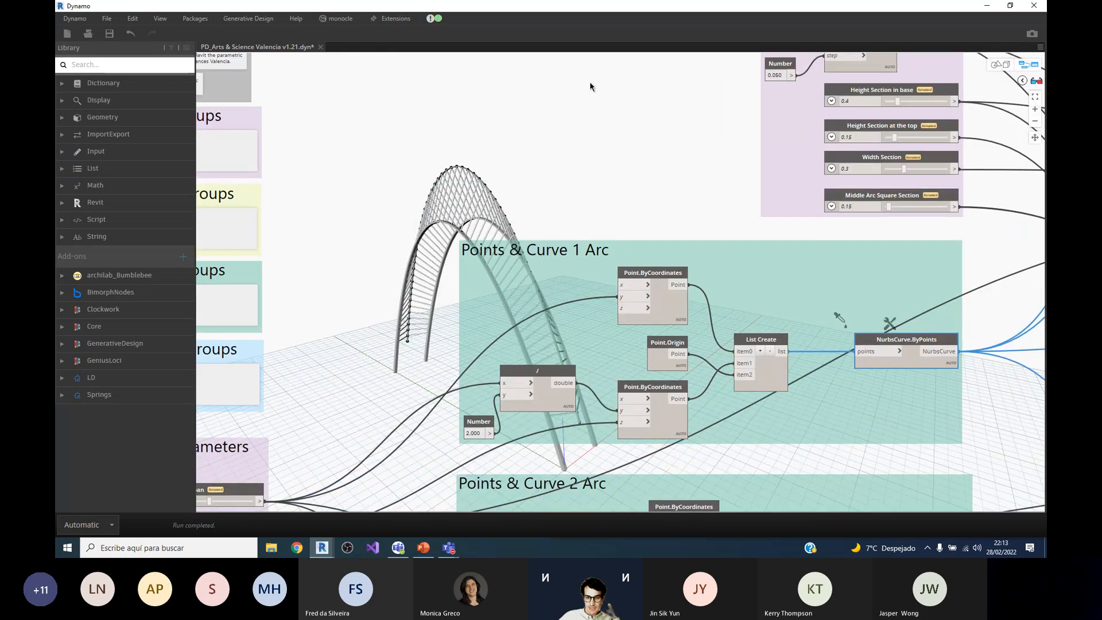
Step: Inspect the three Point.ByCoordinates nodes in Points & Curve 2 Arc and the Arc Height and Offset Height sliders driving them
scroll(597, 99, "down", 5)
scroll(471, 367, "up", 4)
scroll(522, 93, "down", 2)
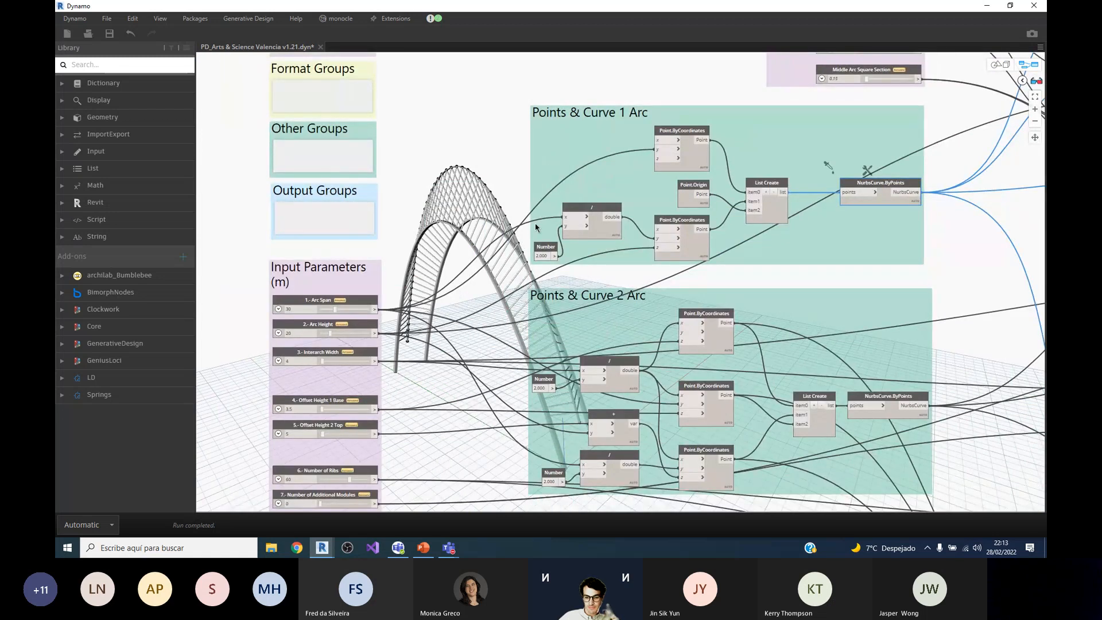
scroll(612, 181, "down", 2)
scroll(567, 360, "up", 3)
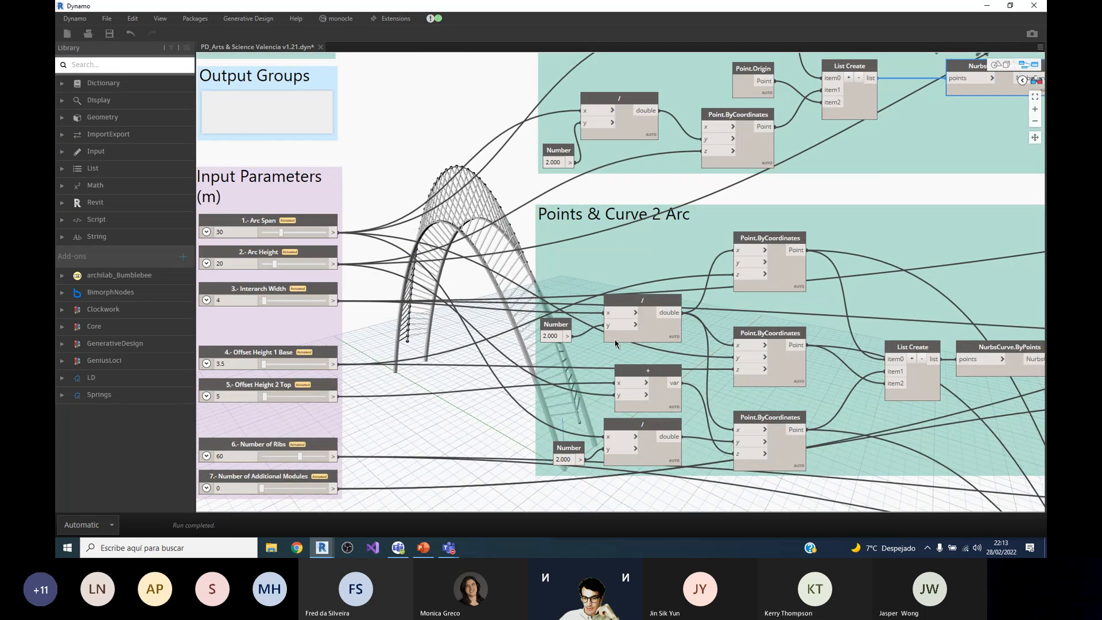
left_click(784, 363)
left_click(772, 273)
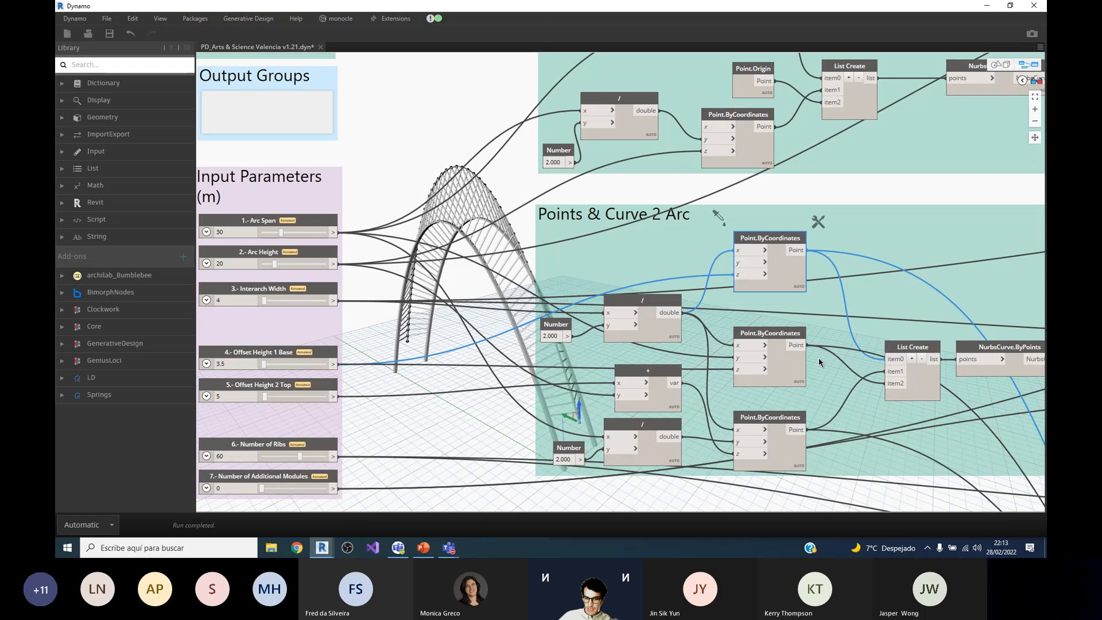
left_click(779, 373)
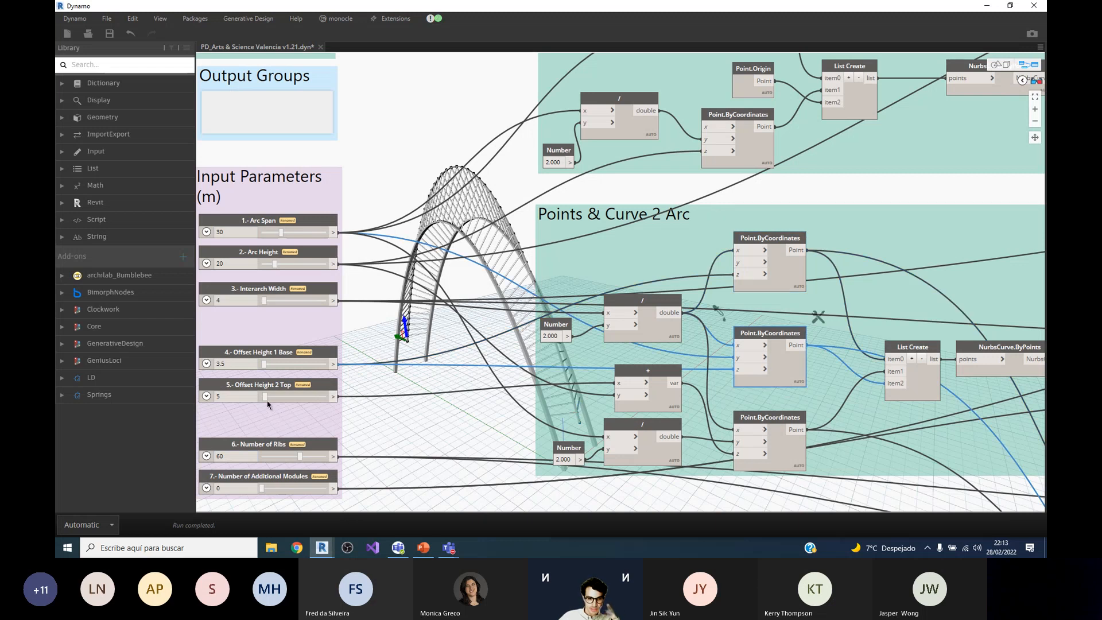
left_click(281, 352)
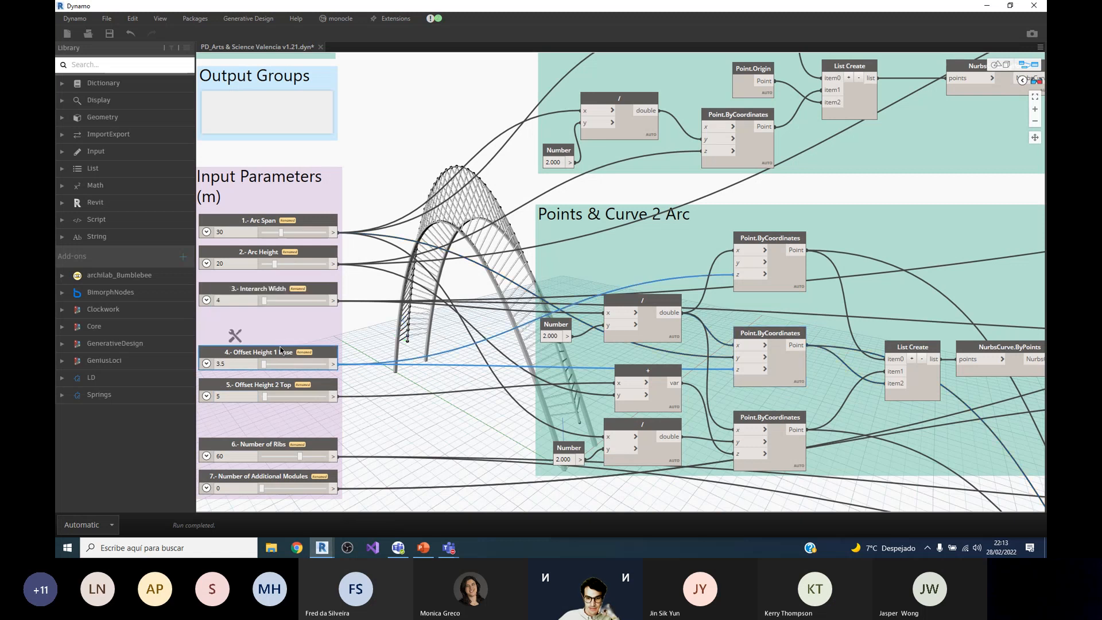
left_click(769, 417)
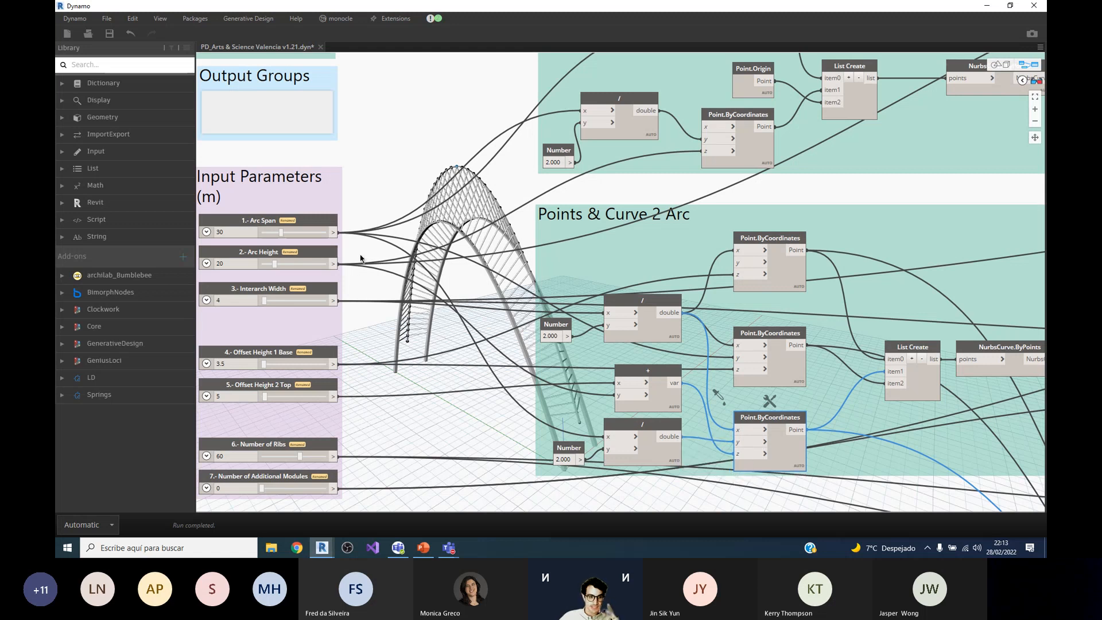
left_click(263, 255)
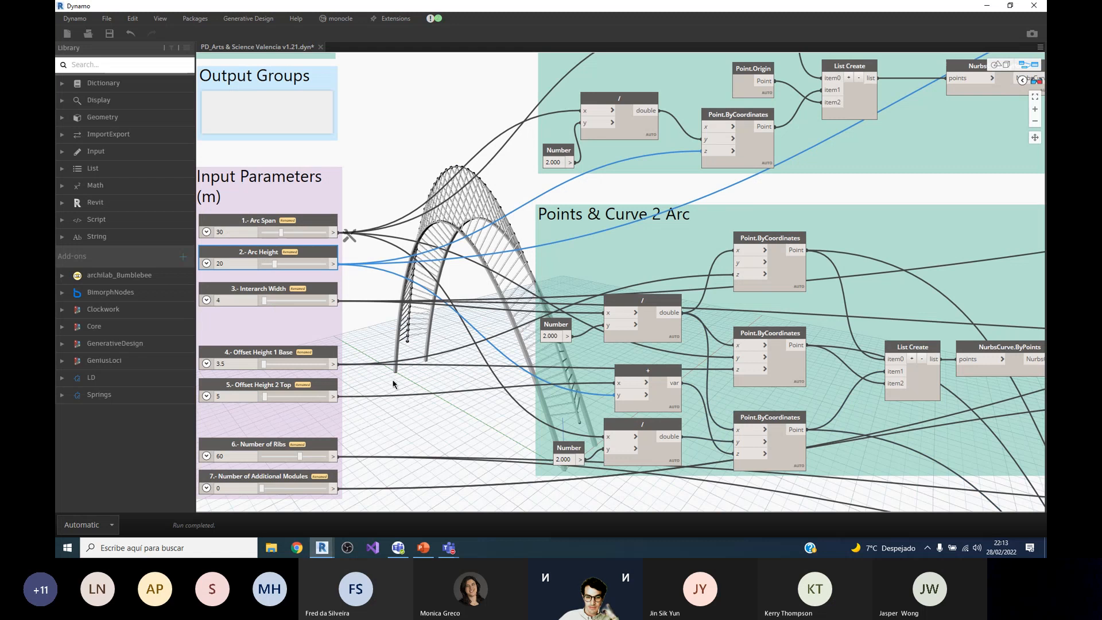
left_click(270, 385)
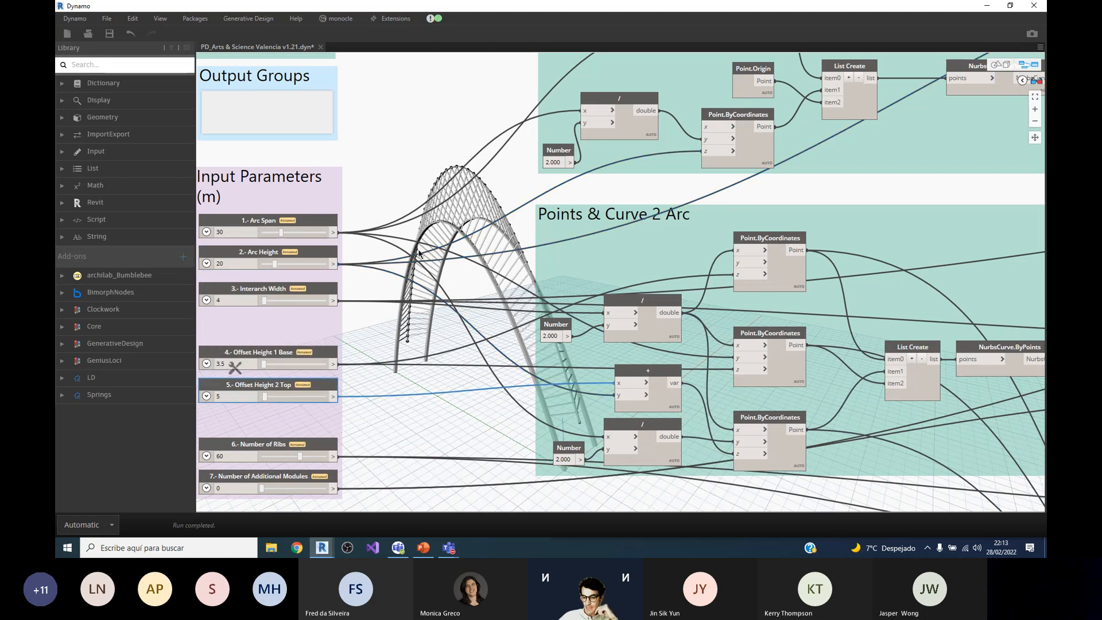
Step: Inspect the NurbsCurve.ByPoints node that builds the curve of the second arc
scroll(422, 252, "down", 3)
scroll(515, 245, "up", 2)
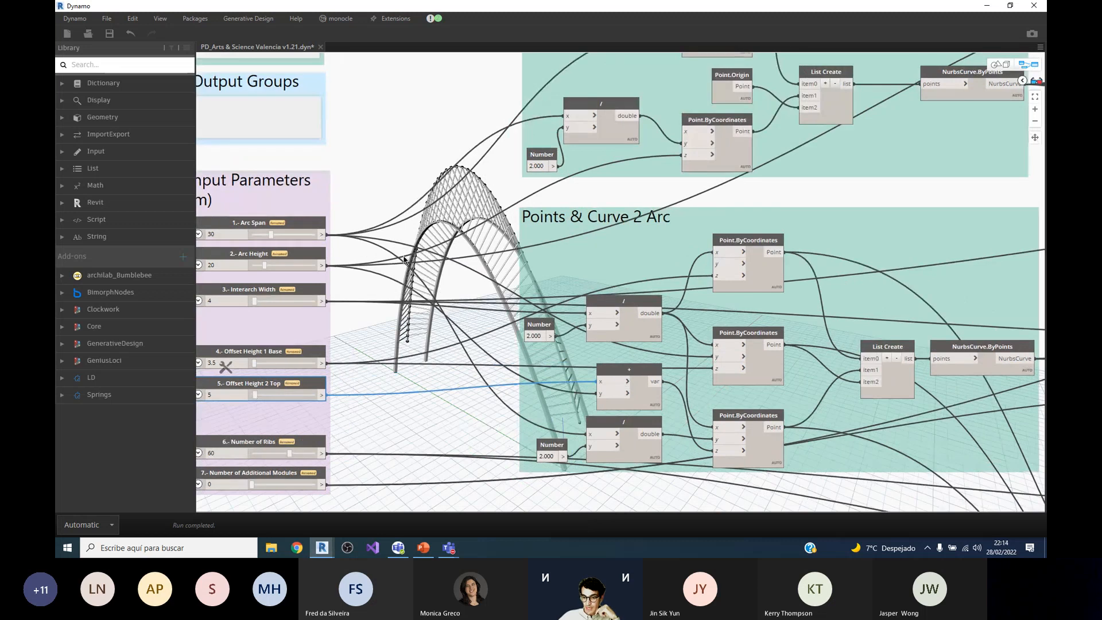
scroll(403, 260, "down", 1)
scroll(905, 357, "up", 3)
left_click(866, 352)
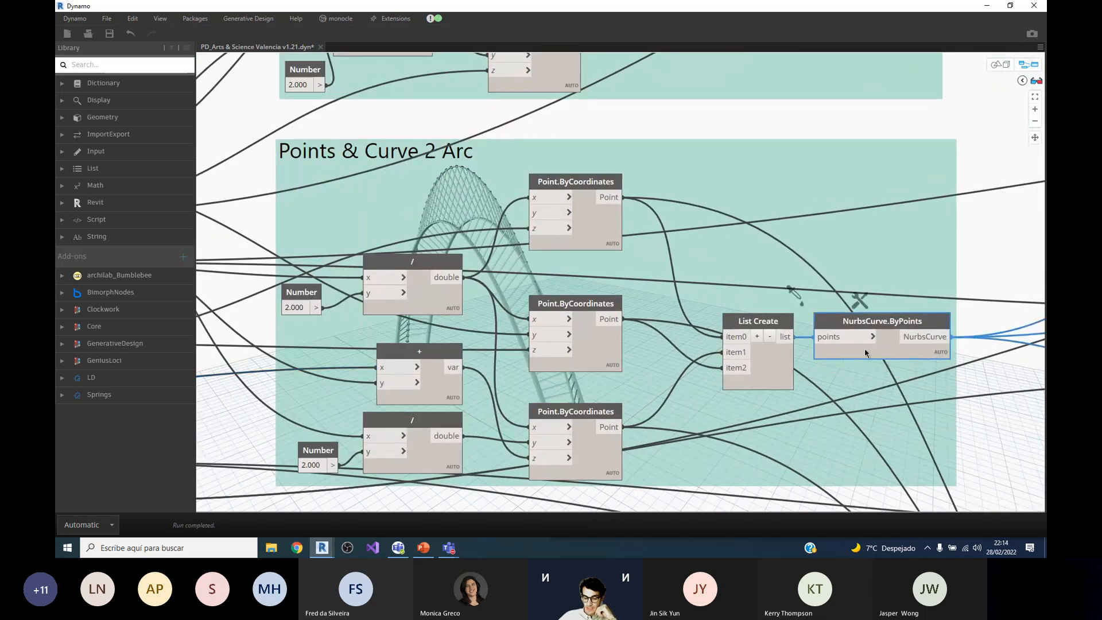
Step: Survey the overall graph layout, then examine the nodes in the Variable Section Arc 1 group
scroll(668, 342, "down", 5)
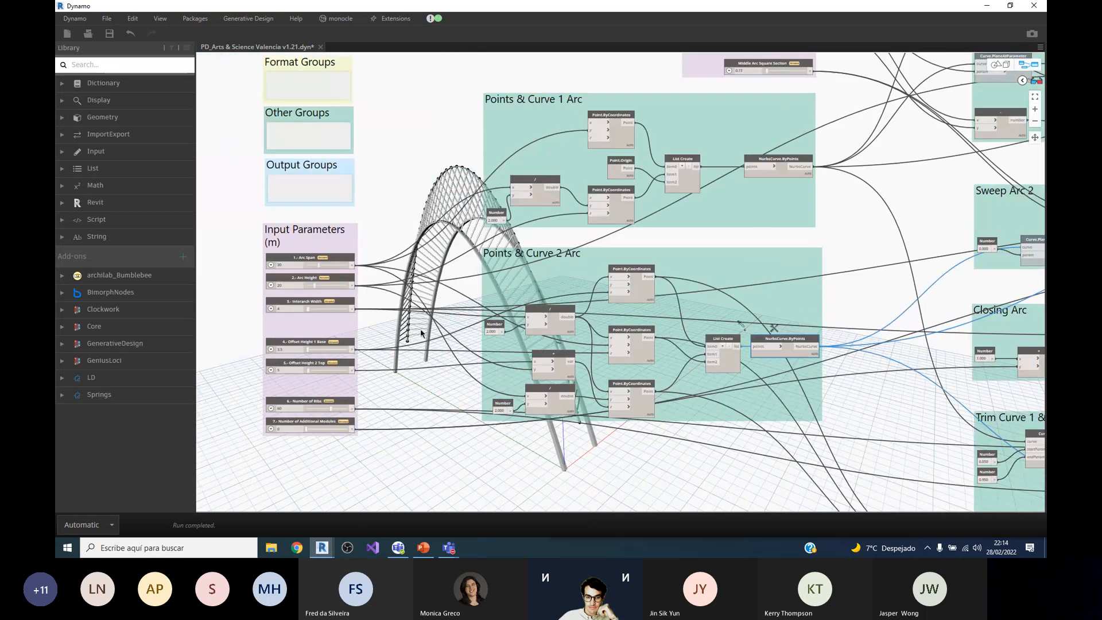
scroll(548, 396, "down", 1)
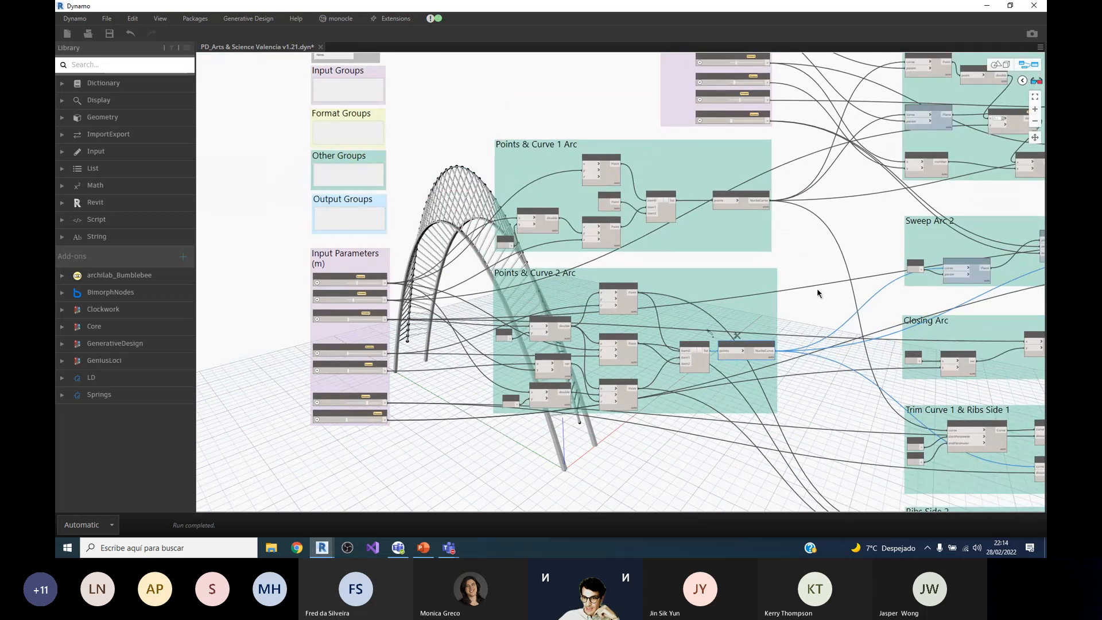
scroll(595, 393, "down", 4)
scroll(586, 413, "up", 3)
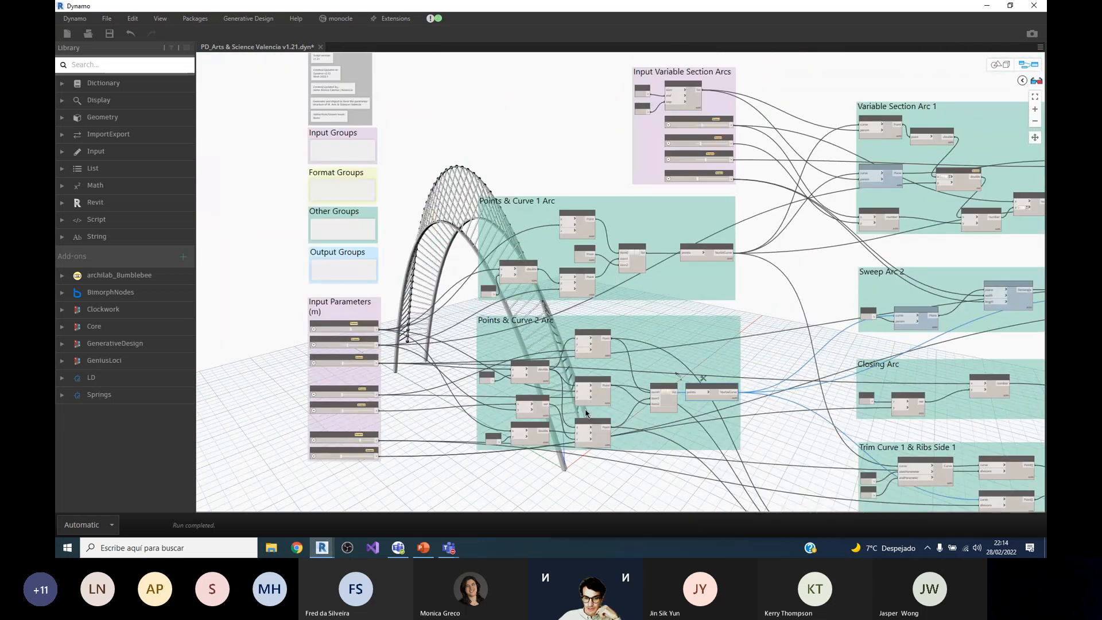
scroll(497, 313, "down", 1)
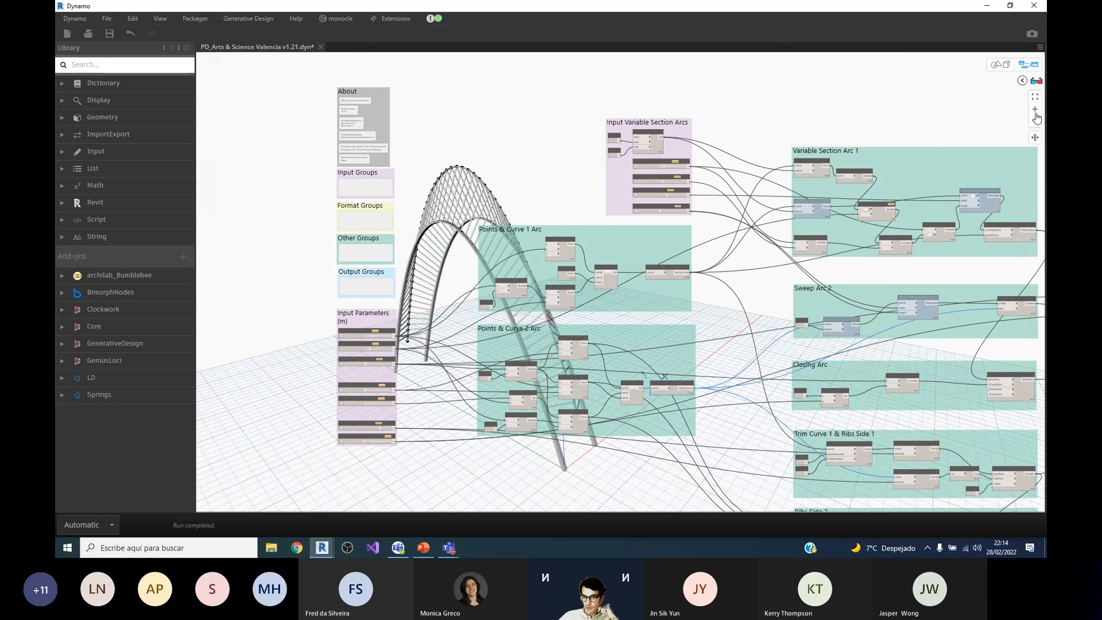
scroll(998, 125, "up", 4)
scroll(681, 318, "down", 1)
scroll(746, 234, "up", 1)
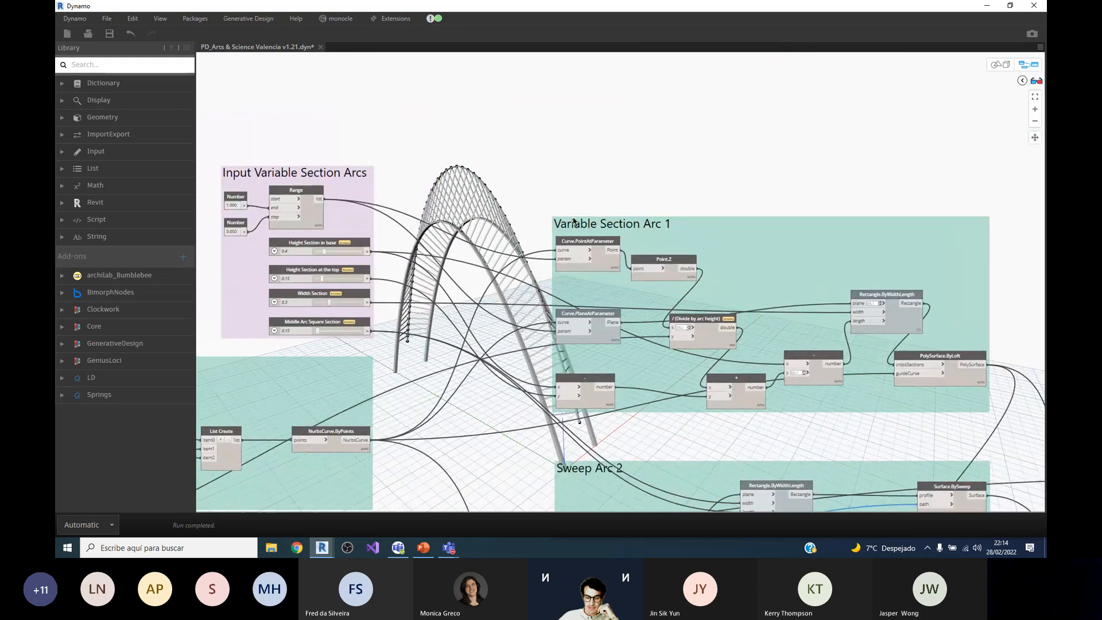
scroll(430, 208, "up", 1)
scroll(429, 208, "up", 1)
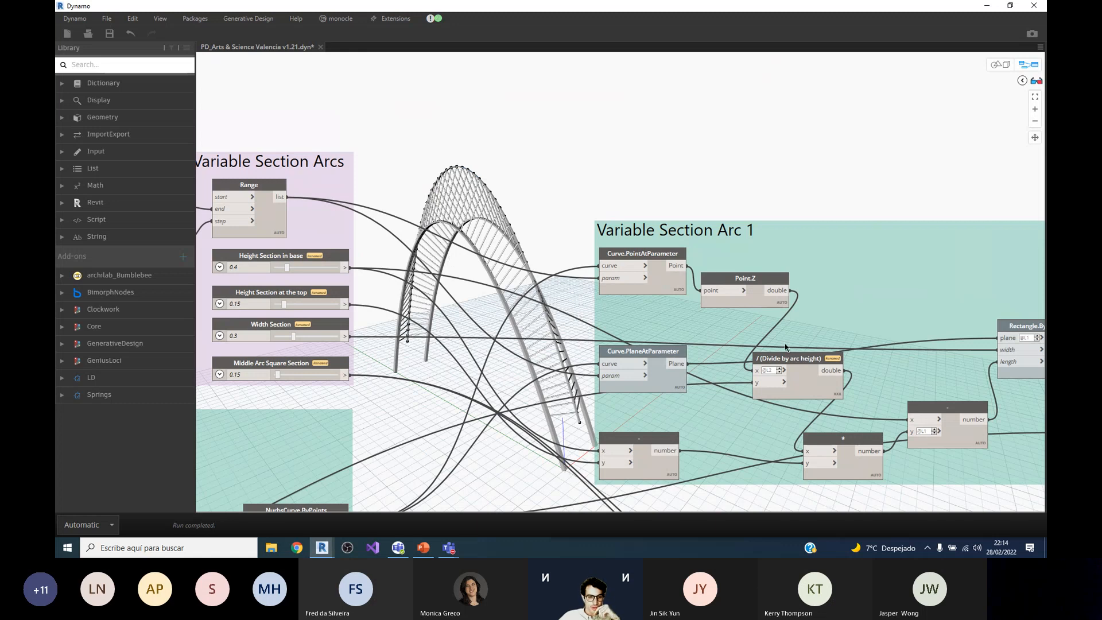
Step: Inspect the Range node in Input Variable Section Arcs, its number inputs and the curve parameter nodes it feeds
scroll(785, 345, "down", 1)
scroll(239, 223, "up", 3)
scroll(571, 276, "down", 1)
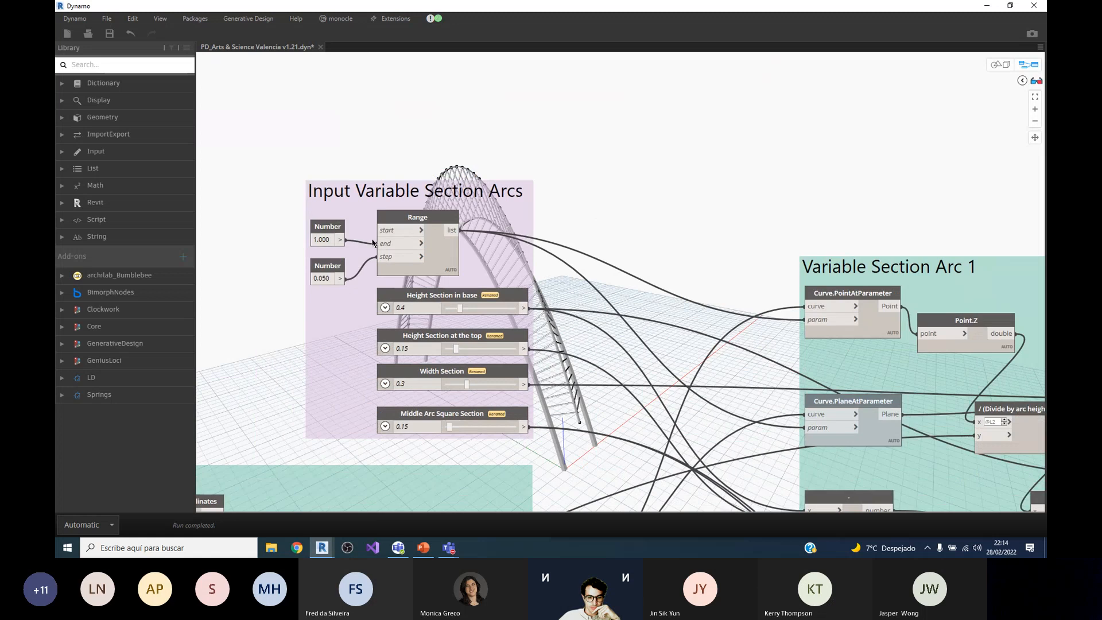
scroll(373, 242, "up", 2)
scroll(545, 373, "down", 3)
scroll(572, 381, "up", 1)
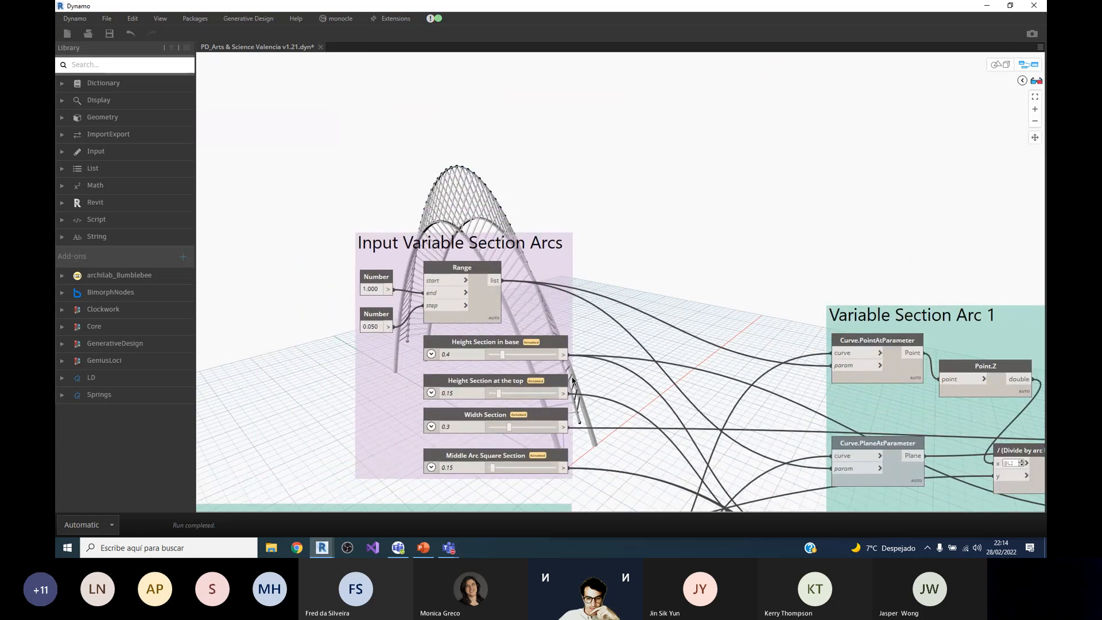
scroll(573, 381, "up", 1)
left_click(487, 269)
scroll(487, 270, "down", 2)
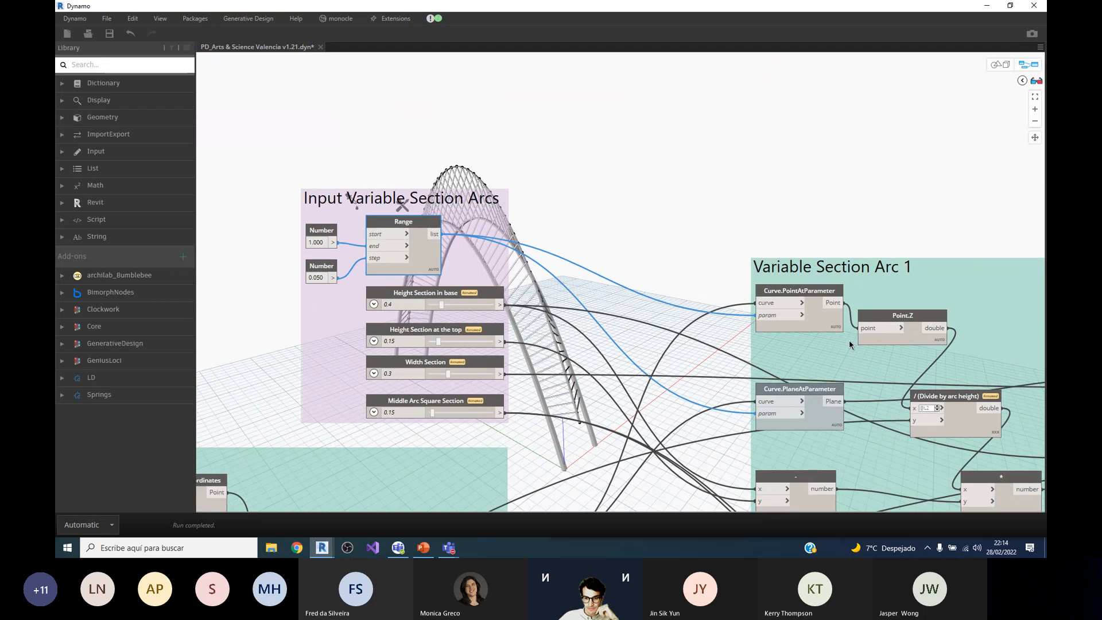
scroll(367, 252, "up", 1)
mouse_move(452, 276)
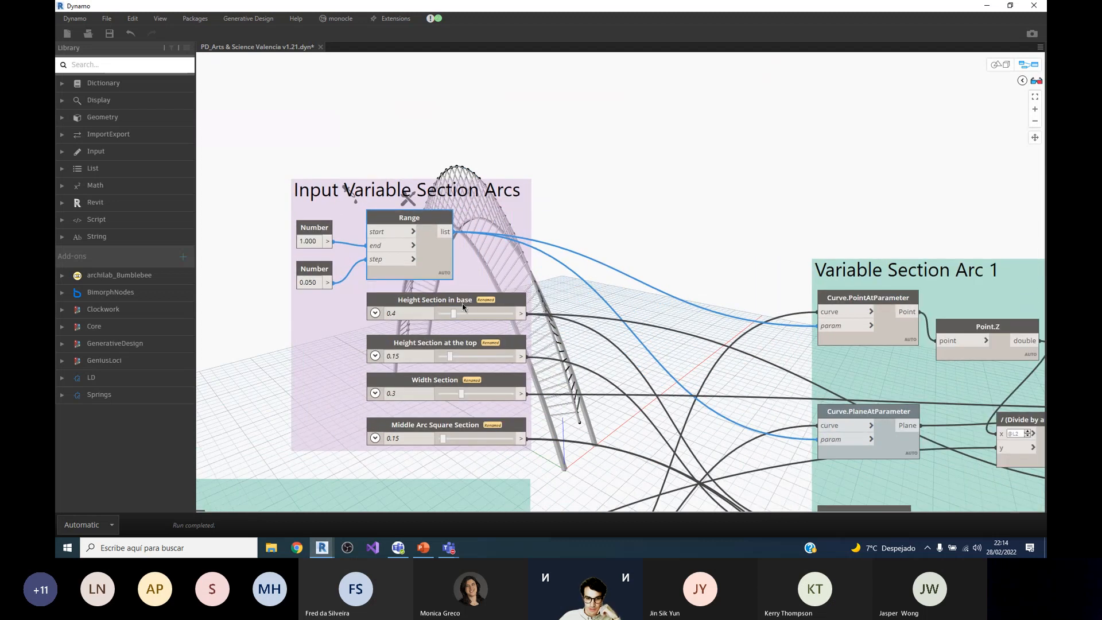
Step: Inspect the Height Section at the top slider in the Input Variable Section Arcs group
scroll(451, 307, "up", 1)
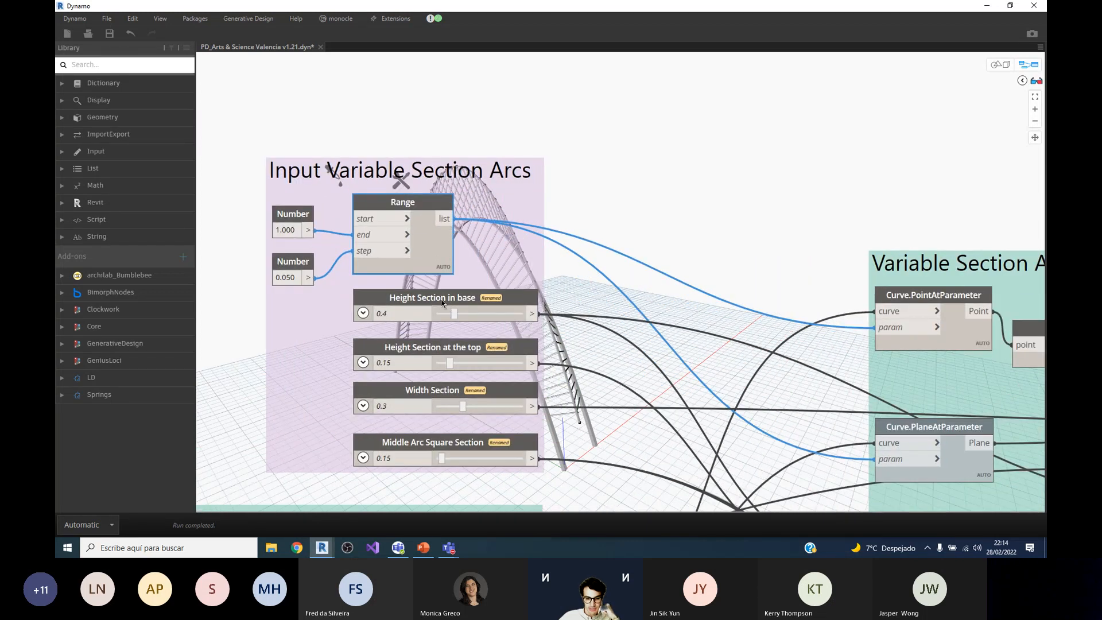
left_click(564, 473)
left_click(490, 346)
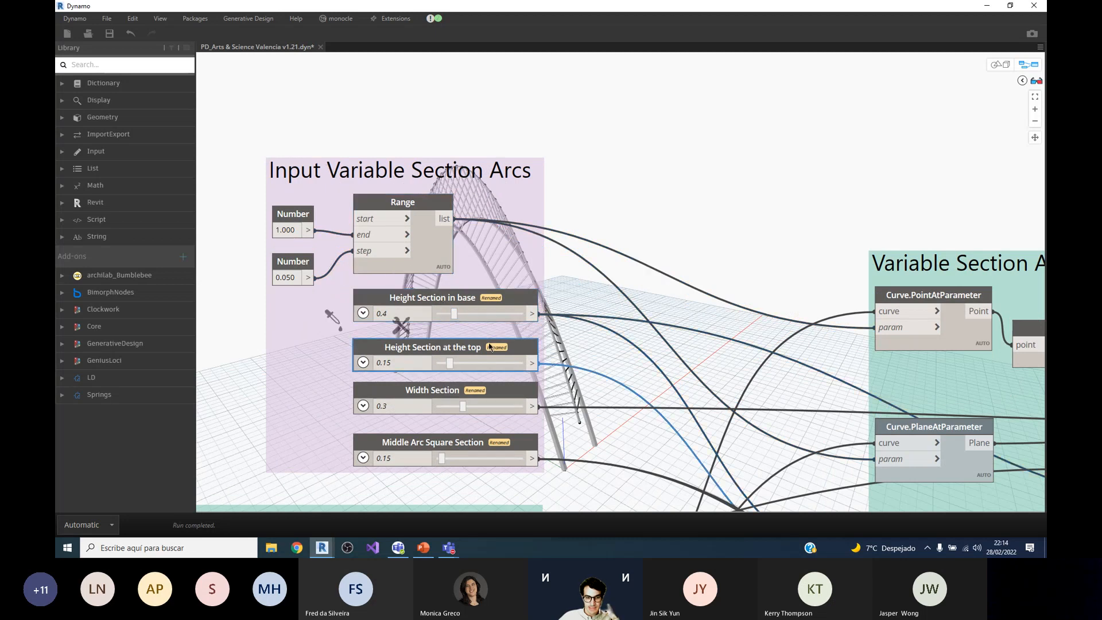
Step: Inspect the Width Section and Middle Arc Square Section sliders in the Input Variable Section Arcs group
scroll(779, 215, "down", 3)
scroll(614, 233, "down", 3)
scroll(367, 202, "up", 5)
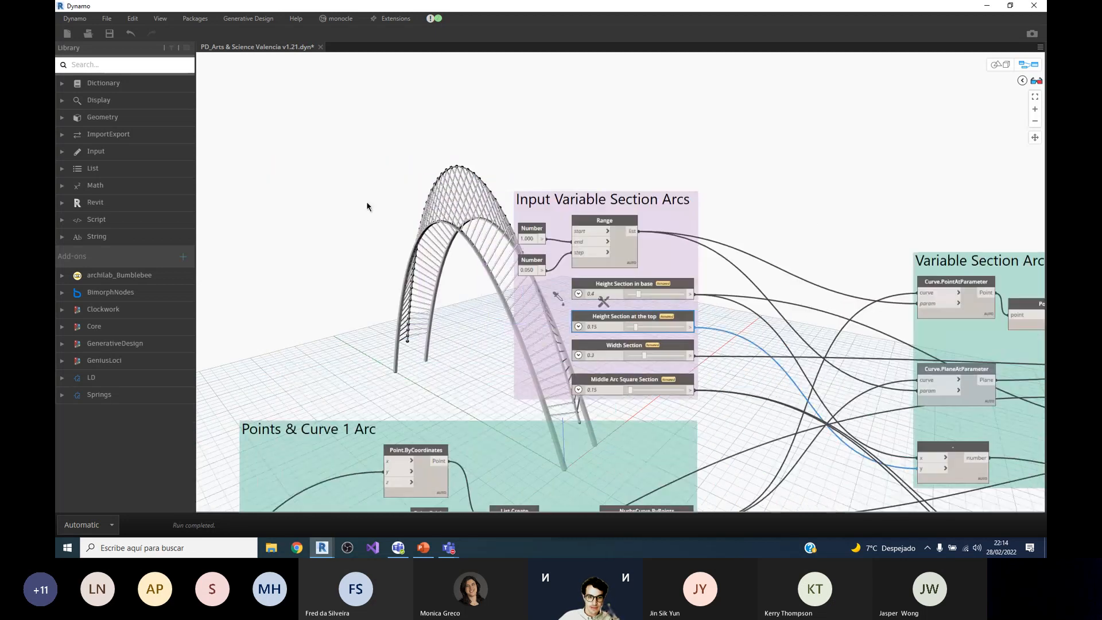
left_click(704, 392)
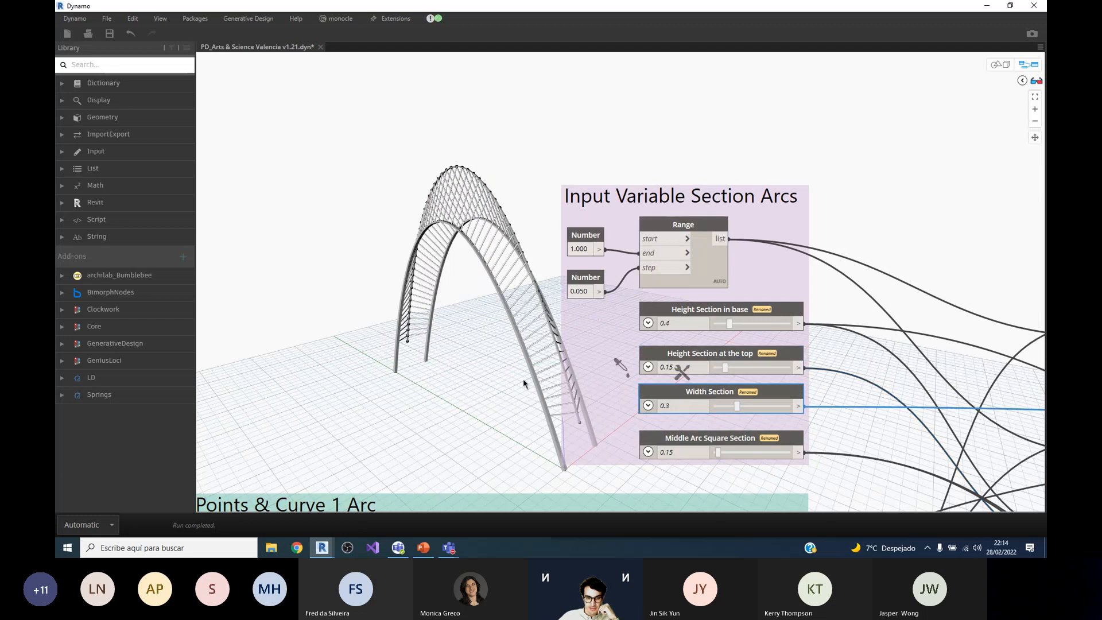
left_click(712, 442)
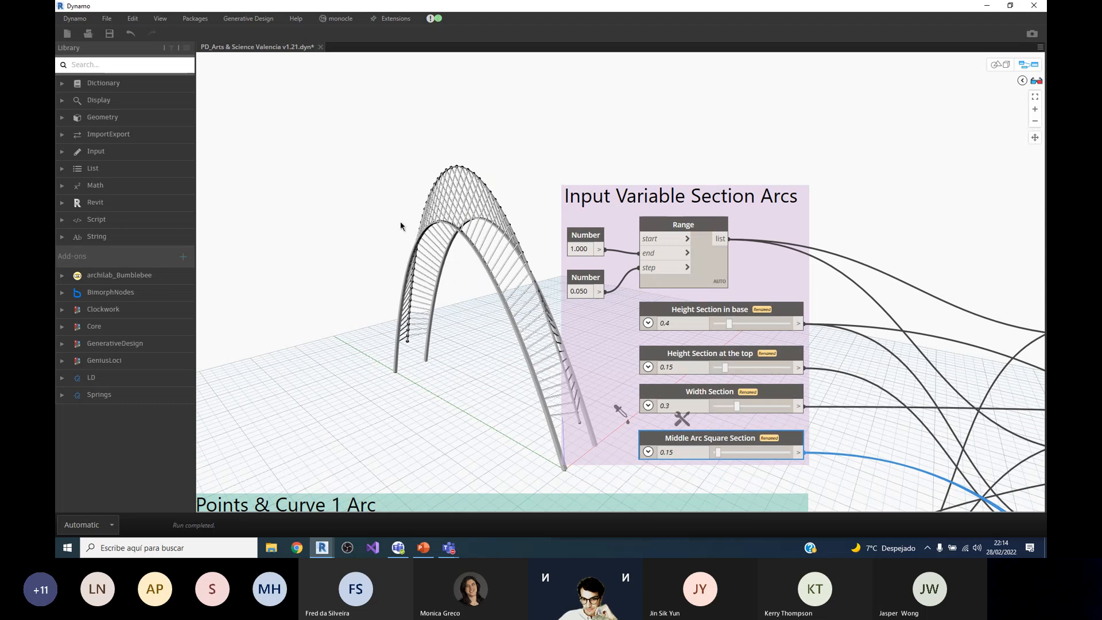
Step: Trace the wires into the Variable Section Arc 1 group and select its Curve.PointAtParameter node
scroll(401, 224, "down", 5)
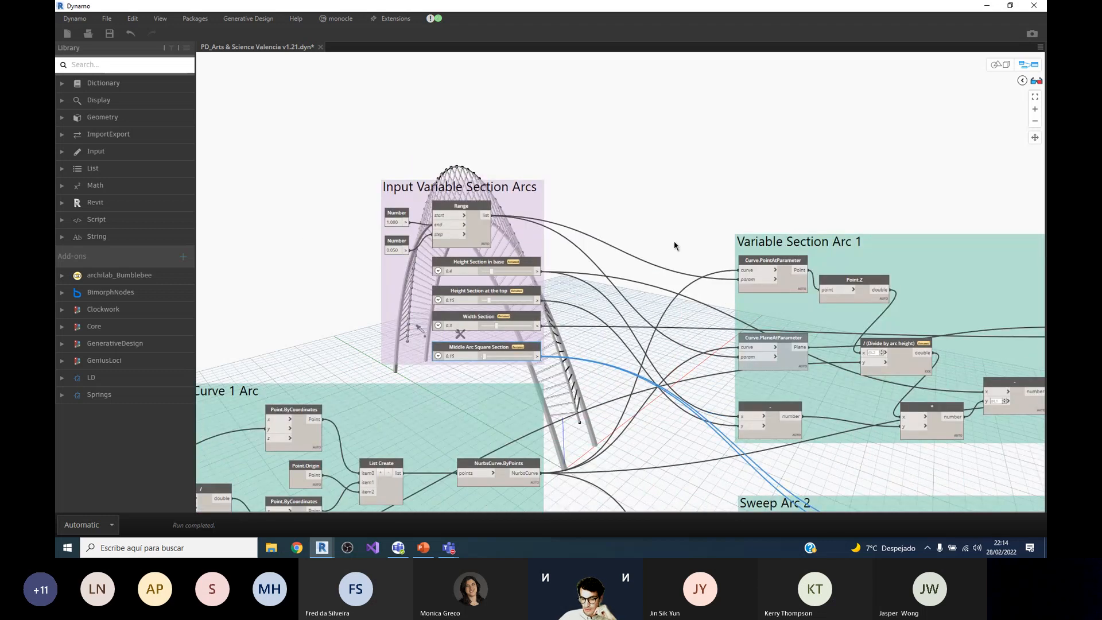
scroll(405, 298, "up", 2)
scroll(557, 401, "down", 2)
scroll(718, 390, "up", 2)
scroll(462, 364, "down", 1)
scroll(692, 350, "up", 2)
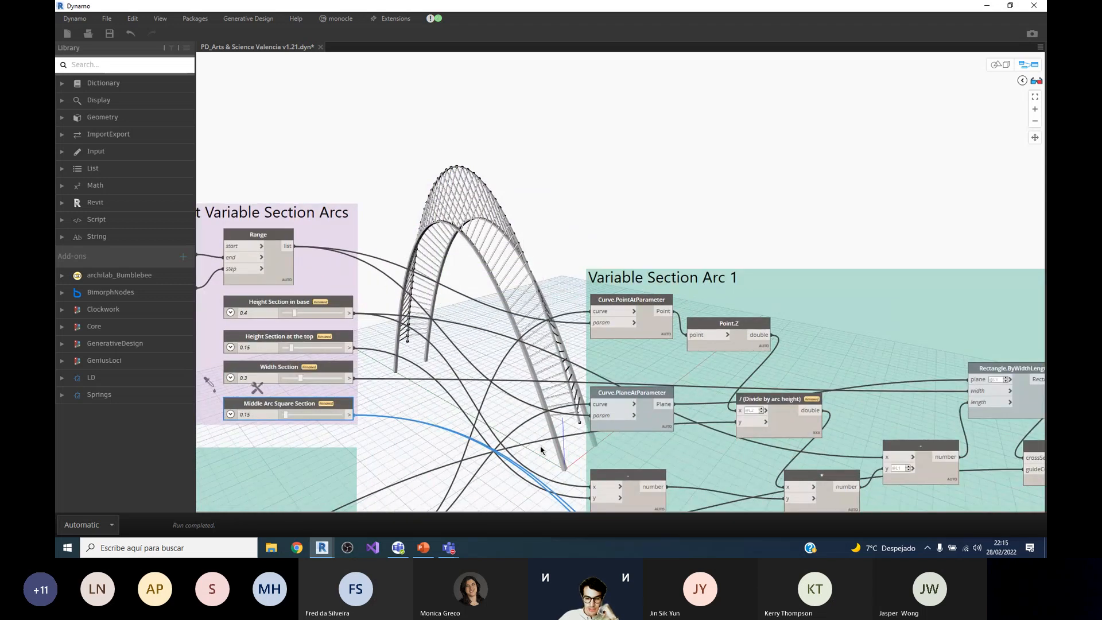
scroll(445, 203, "down", 2)
scroll(554, 303, "up", 2)
left_click(598, 258)
scroll(612, 269, "down", 2)
scroll(620, 269, "up", 3)
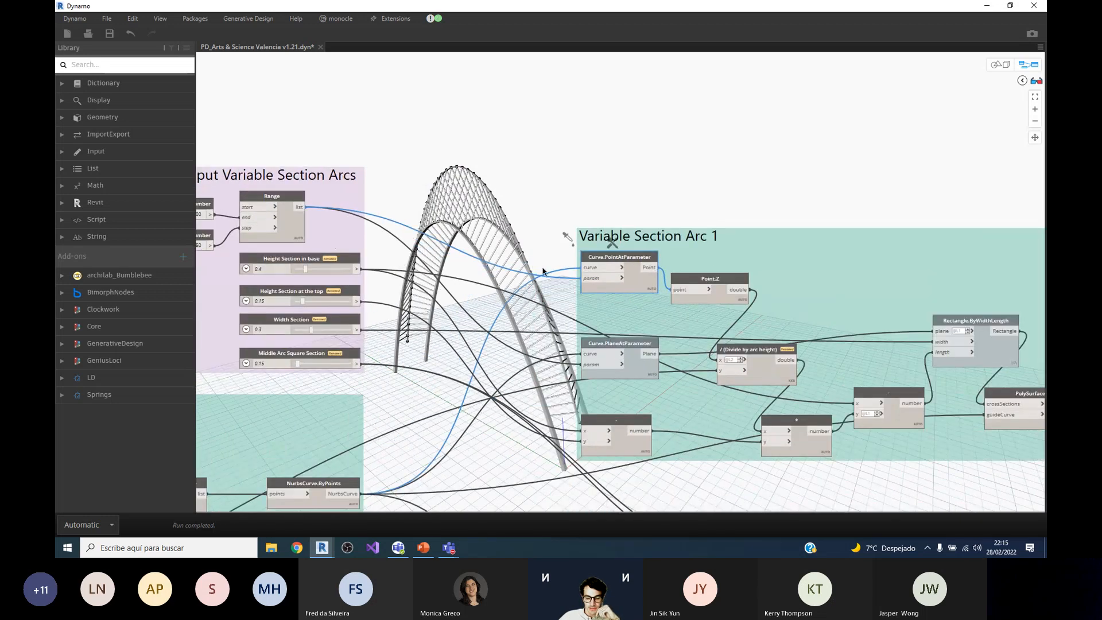
Step: Examine the output preview of Curve.PointAtParameter and its curve and param inputs against the arc geometry
scroll(624, 269, "down", 2)
scroll(603, 257, "up", 2)
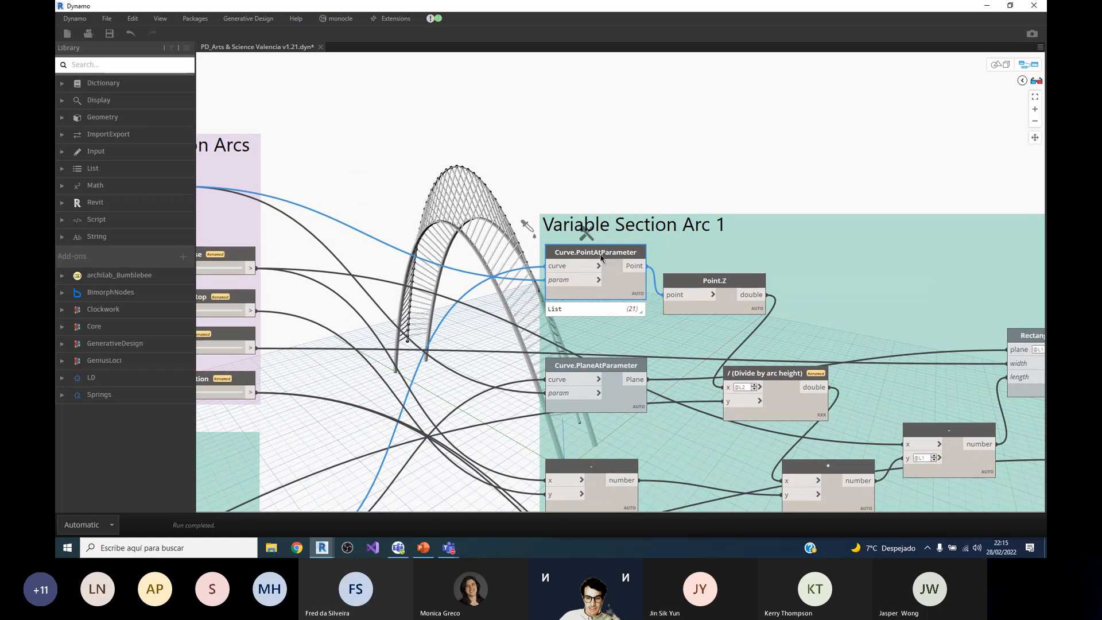
mouse_move(610, 256)
scroll(609, 256, "down", 2)
scroll(594, 332, "up", 2)
scroll(604, 383, "down", 2)
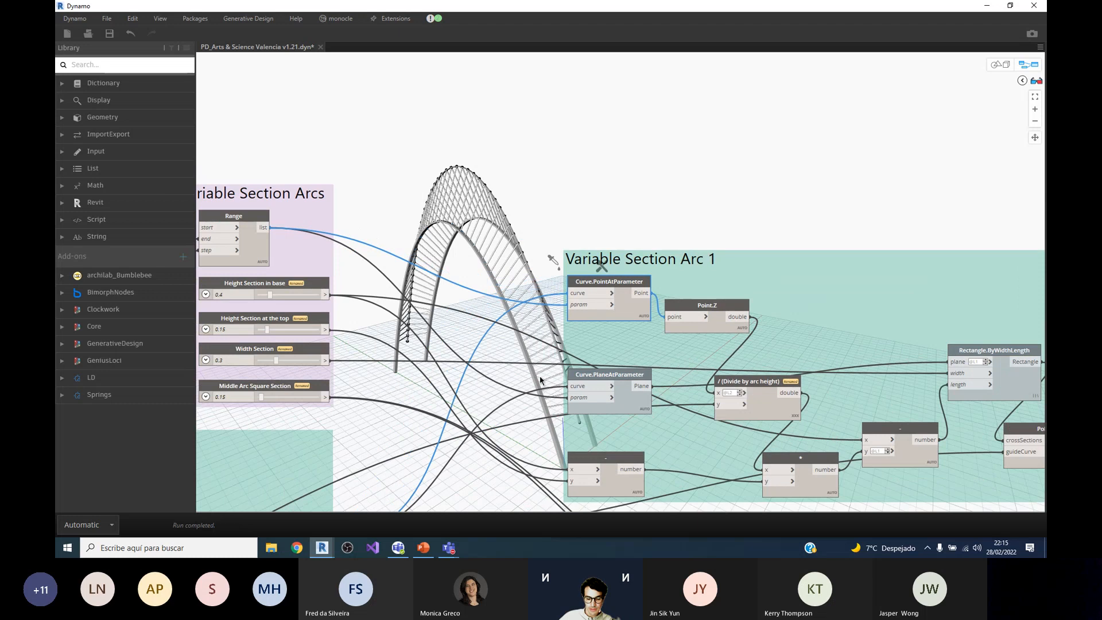
scroll(552, 380, "up", 2)
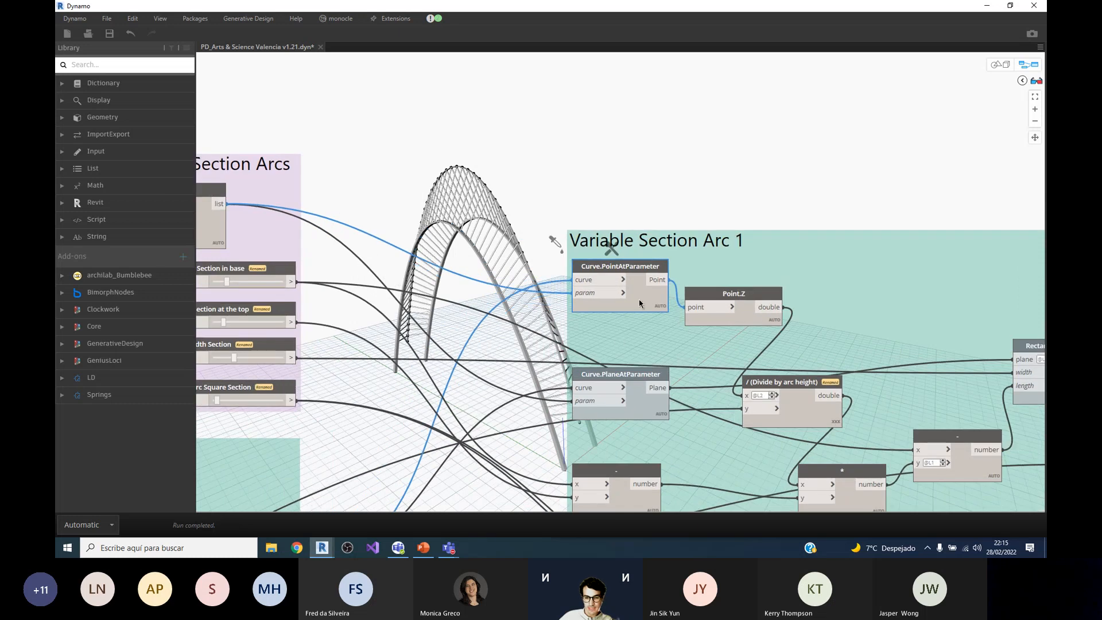
mouse_move(645, 295)
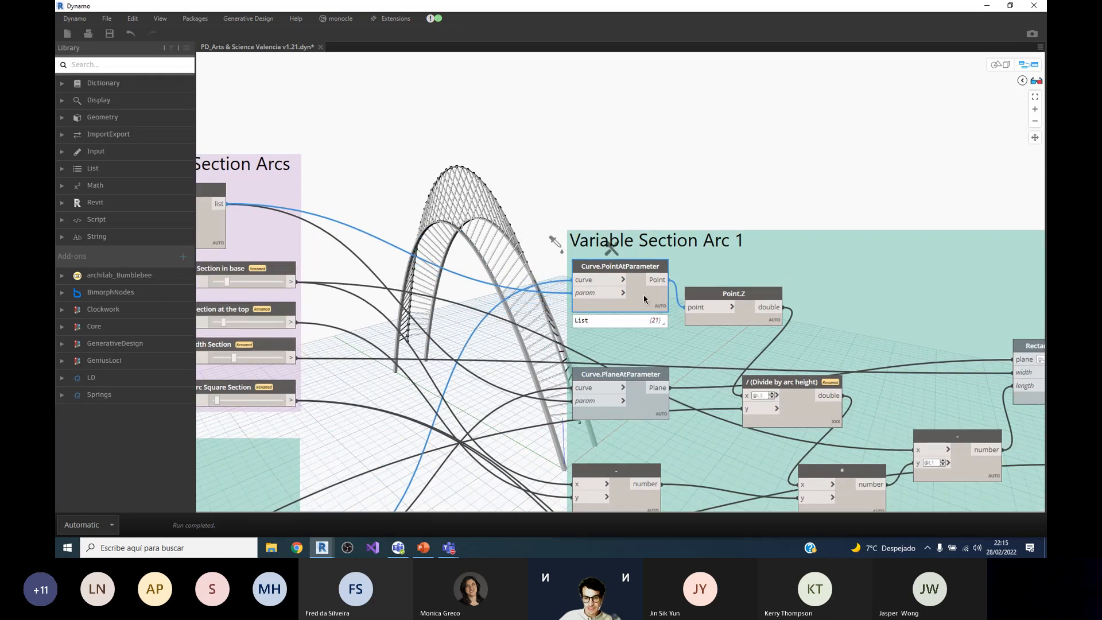
scroll(641, 295, "down", 2)
scroll(631, 290, "up", 2)
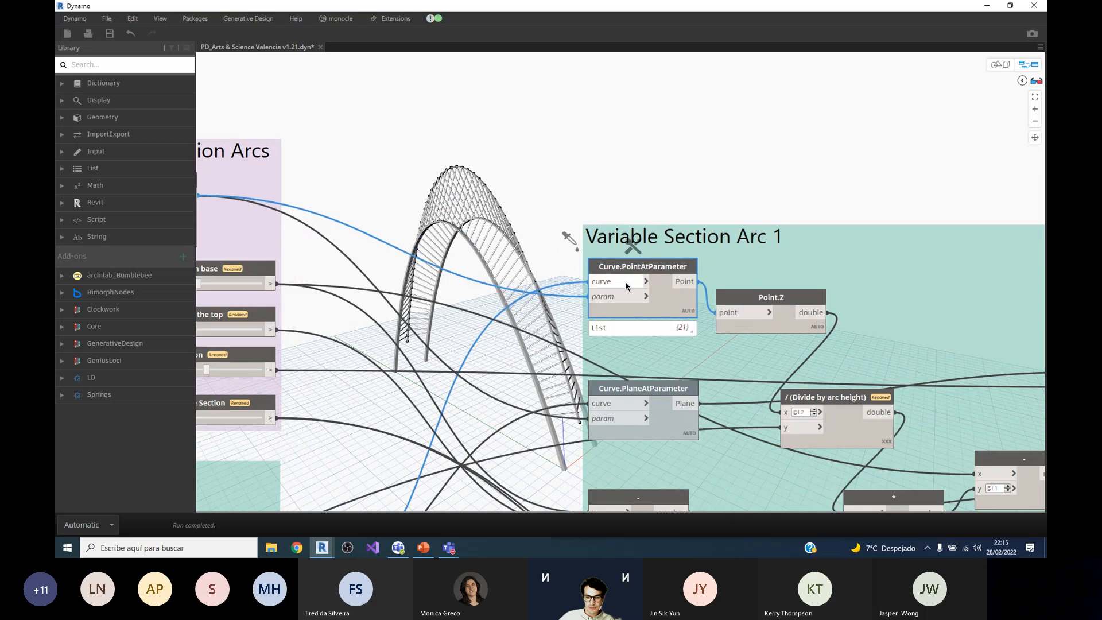
scroll(631, 284, "down", 1)
scroll(632, 284, "up", 1)
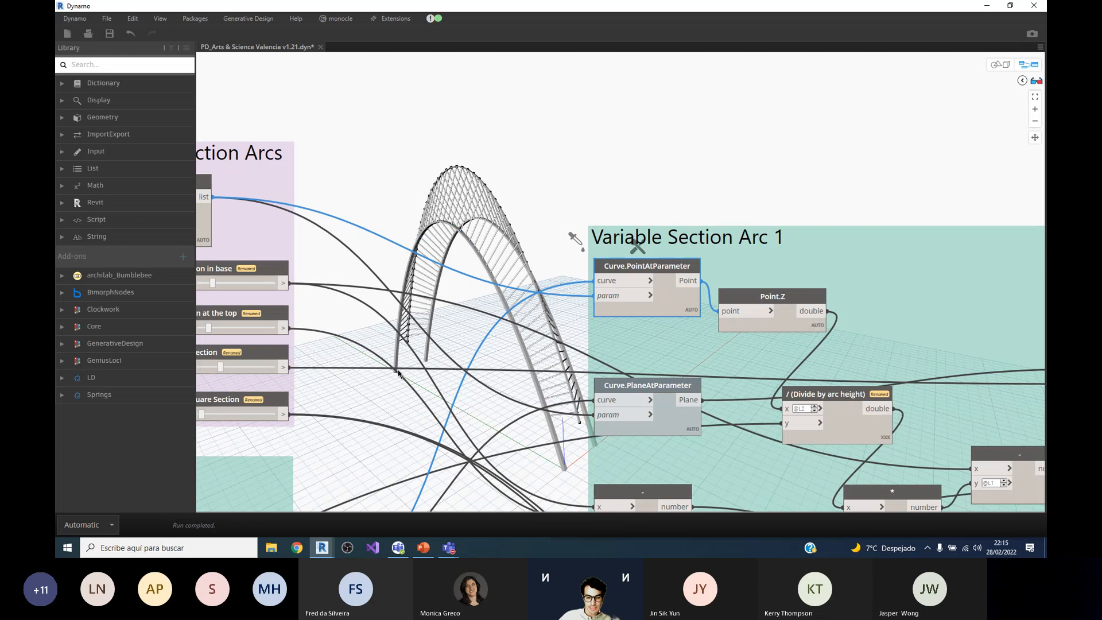
scroll(465, 254, "down", 1)
scroll(620, 280, "down", 2)
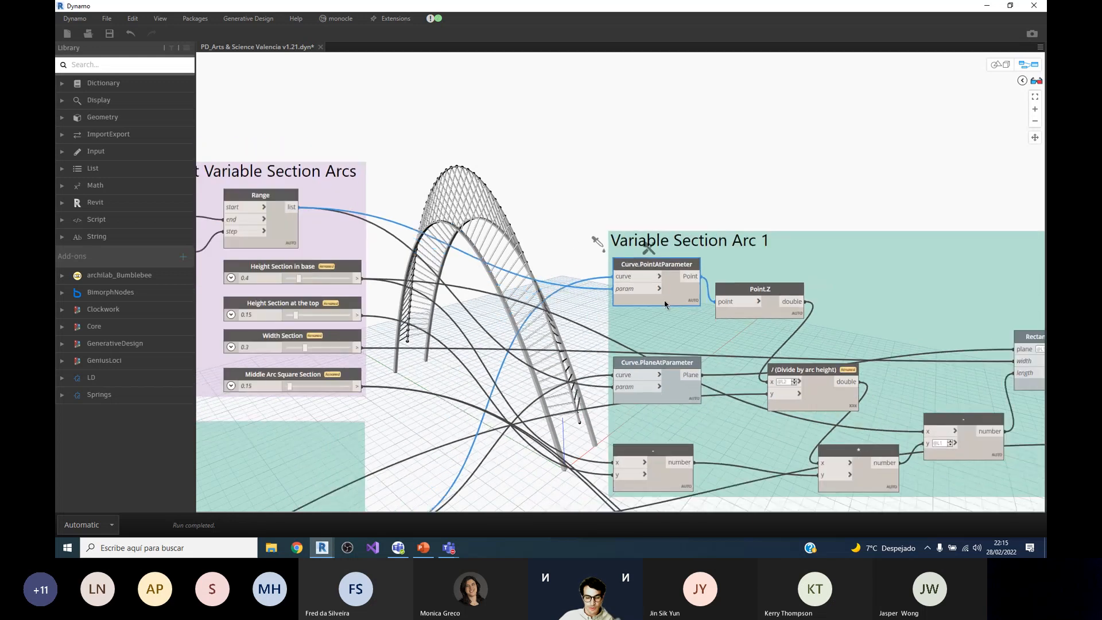
scroll(338, 233, "up", 2)
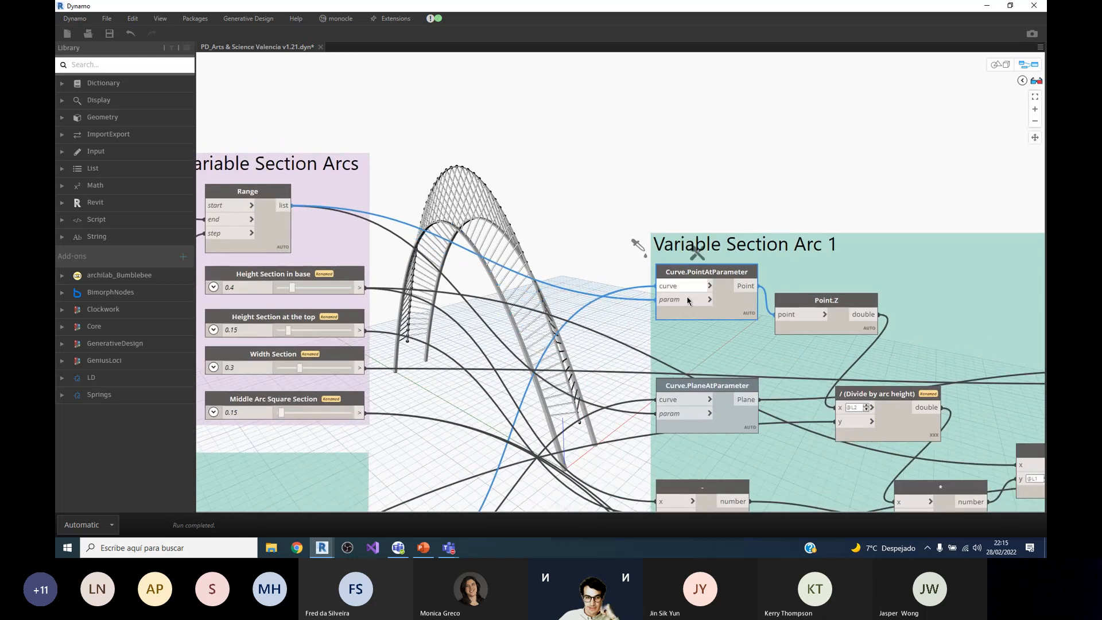
Step: Check the Range node and its number inputs that supply the curve parameters
scroll(689, 300, "down", 1)
scroll(234, 258, "up", 1)
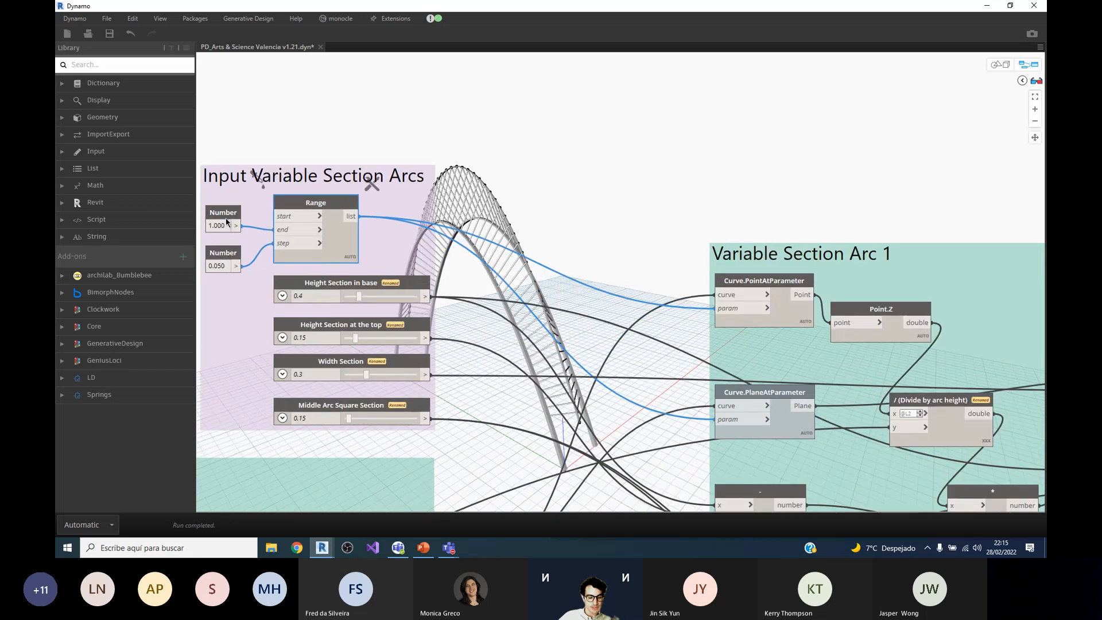
mouse_move(317, 254)
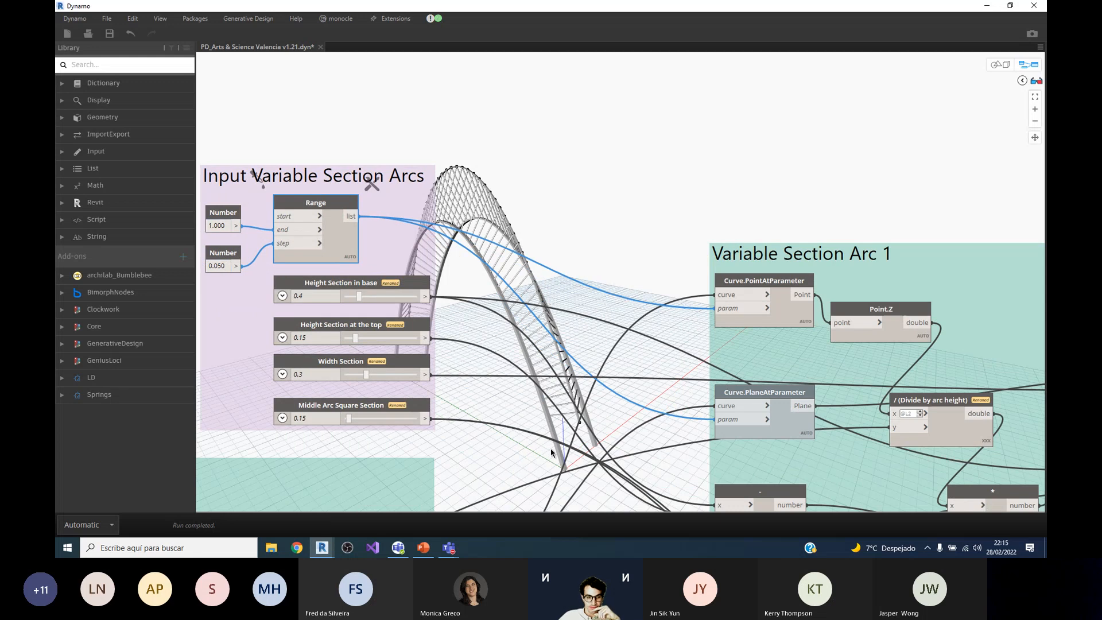
Step: Expand the Point.Z node's output and review the list of point heights along the arc
scroll(808, 323, "up", 1)
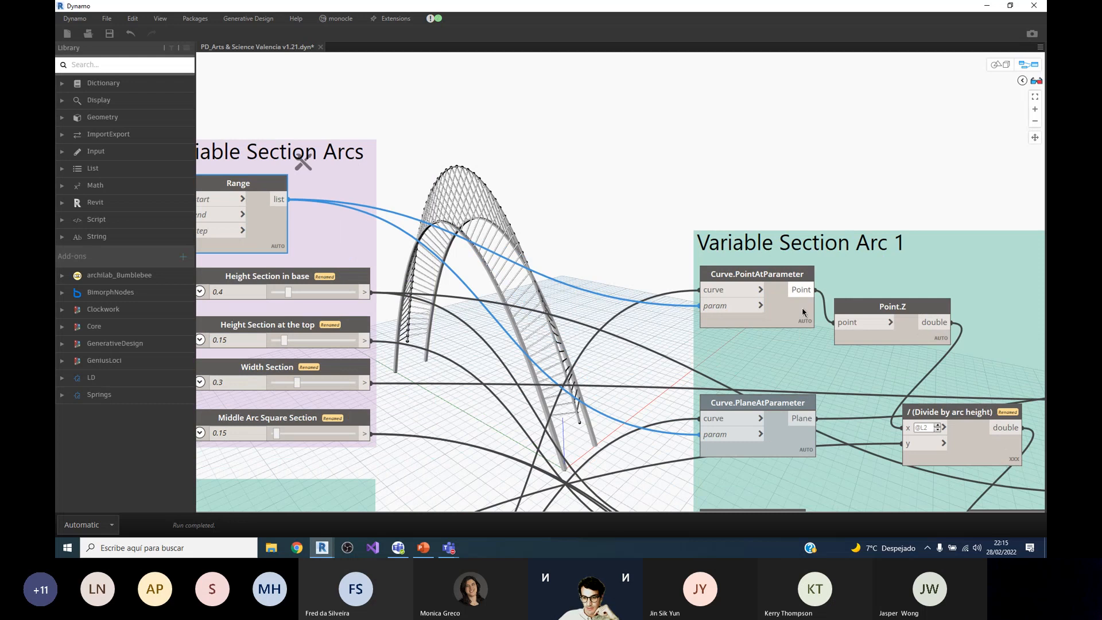
scroll(634, 236, "down", 2)
scroll(813, 291, "up", 1)
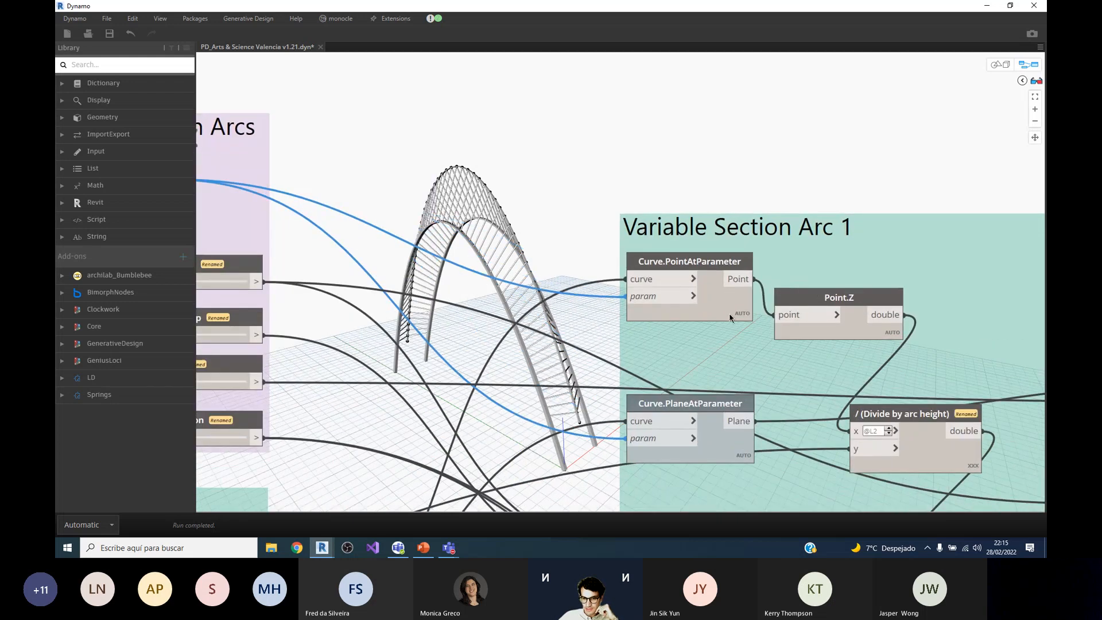
scroll(698, 311, "down", 1)
scroll(810, 326, "up", 1)
scroll(811, 325, "up", 1)
left_click(806, 326)
mouse_move(849, 335)
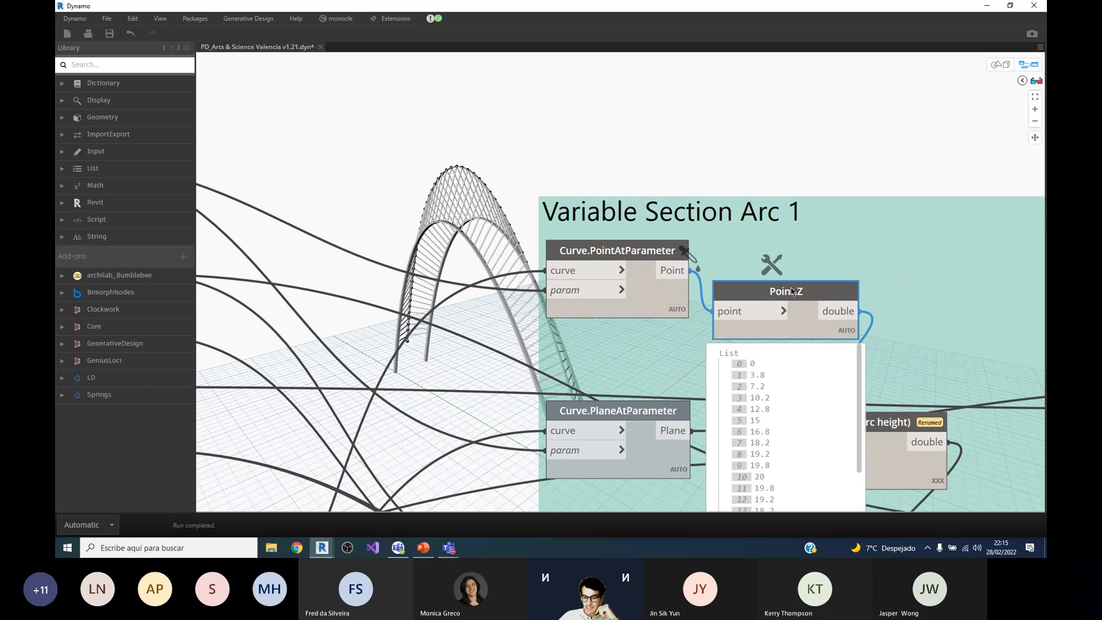
scroll(804, 315, "down", 2)
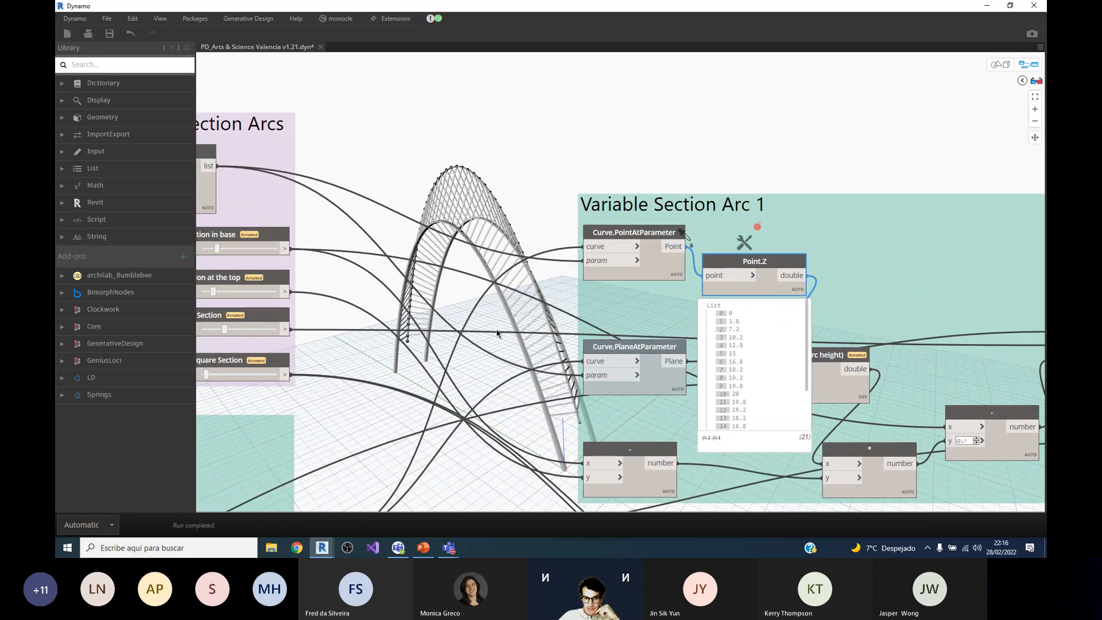
Step: Inspect the Divide by arc height node, its inputs and its list of height ratios
mouse_move(791, 309)
scroll(743, 314, "up", 2)
scroll(743, 314, "down", 2)
scroll(804, 344, "up", 3)
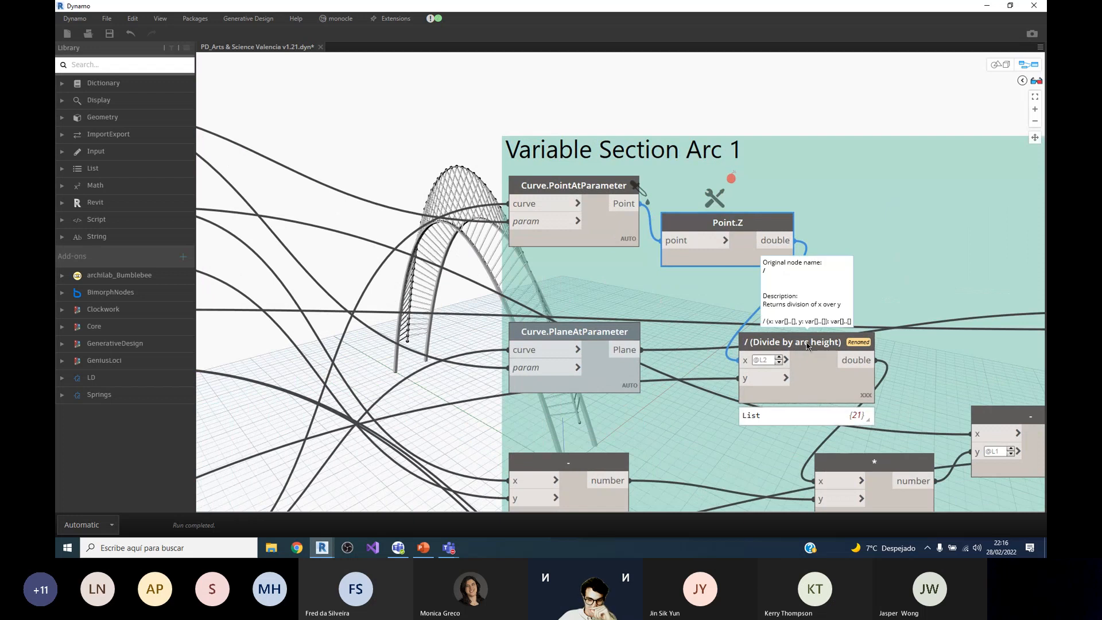
left_click(808, 345)
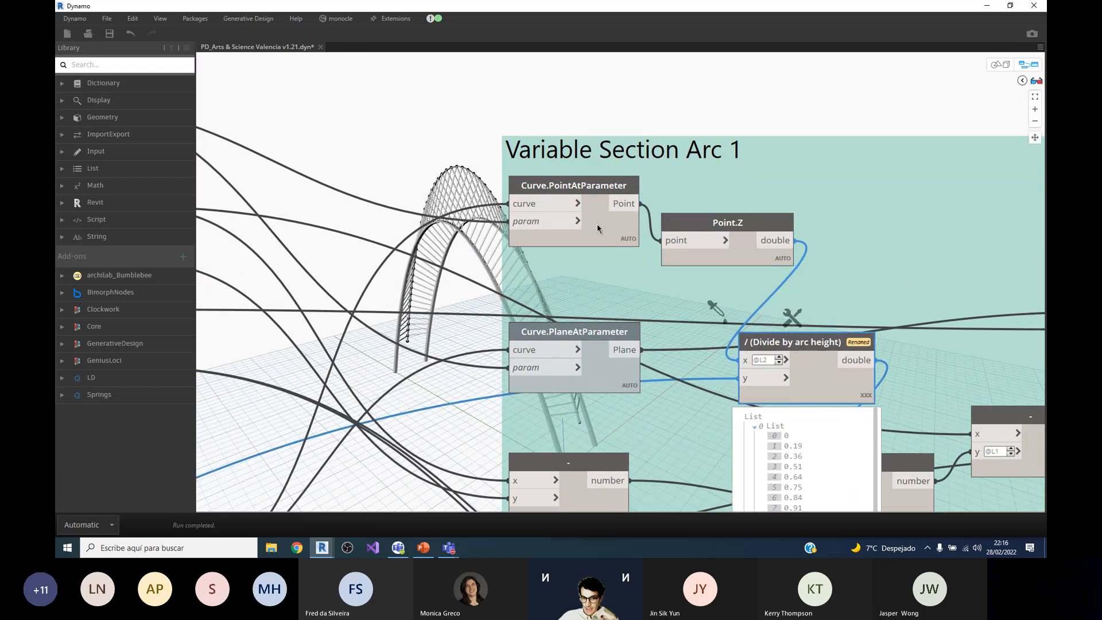
scroll(597, 224, "down", 3)
scroll(721, 342, "up", 3)
left_click(794, 349)
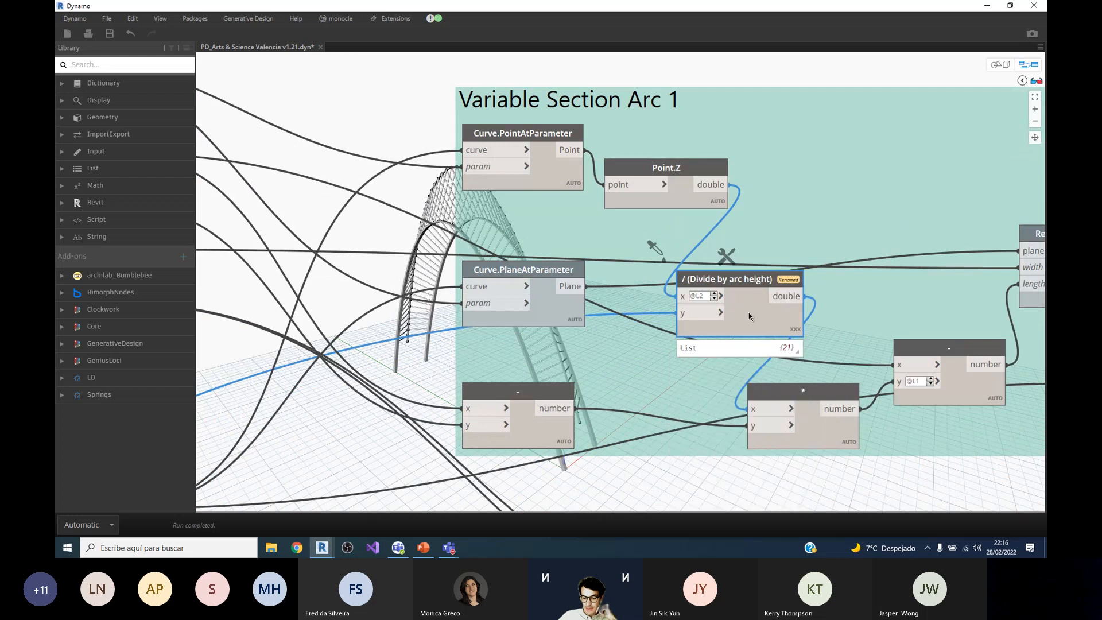
scroll(746, 322, "down", 2)
scroll(757, 324, "up", 3)
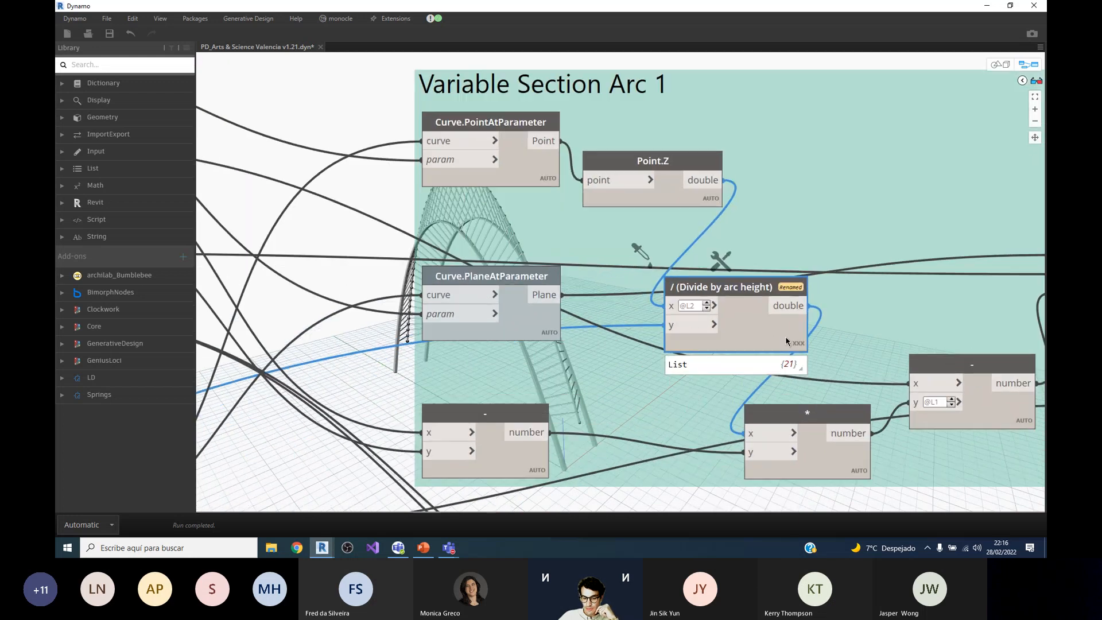
Step: Inspect the subtraction node that takes the base and top section height sliders and feeds the multiplication node
scroll(773, 330, "down", 1)
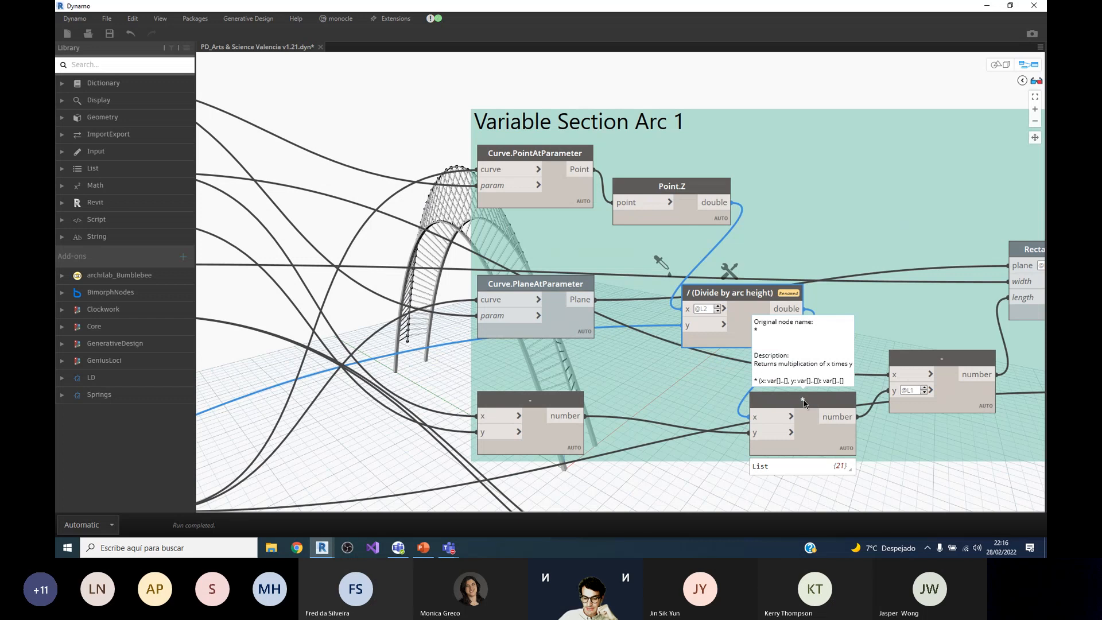
scroll(804, 400, "down", 2)
scroll(580, 404, "up", 3)
scroll(580, 405, "down", 3)
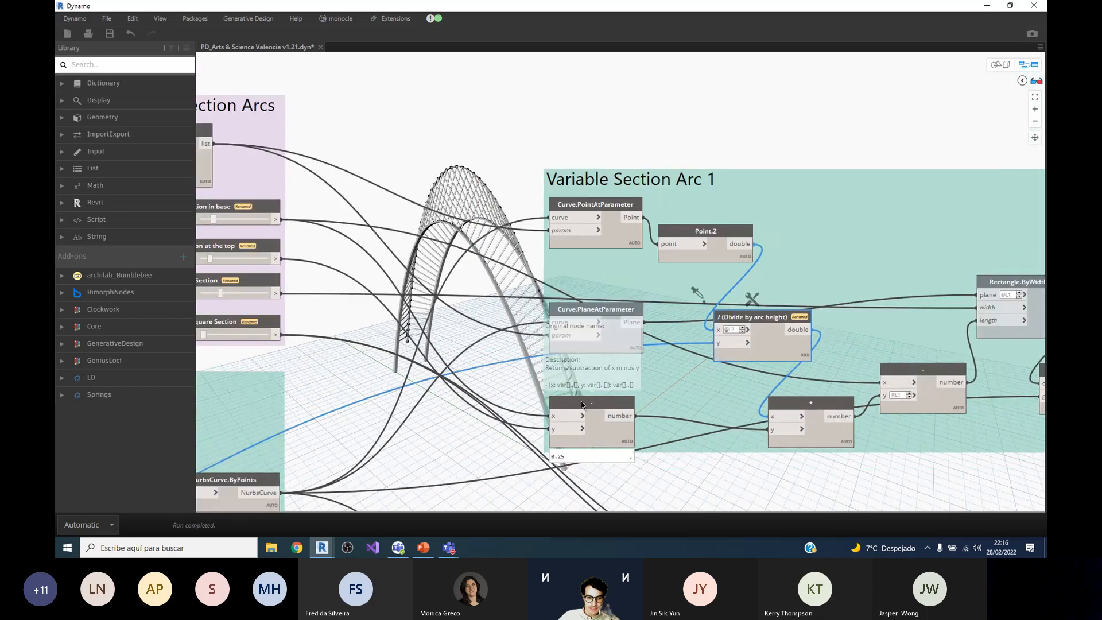
scroll(279, 248, "up", 2)
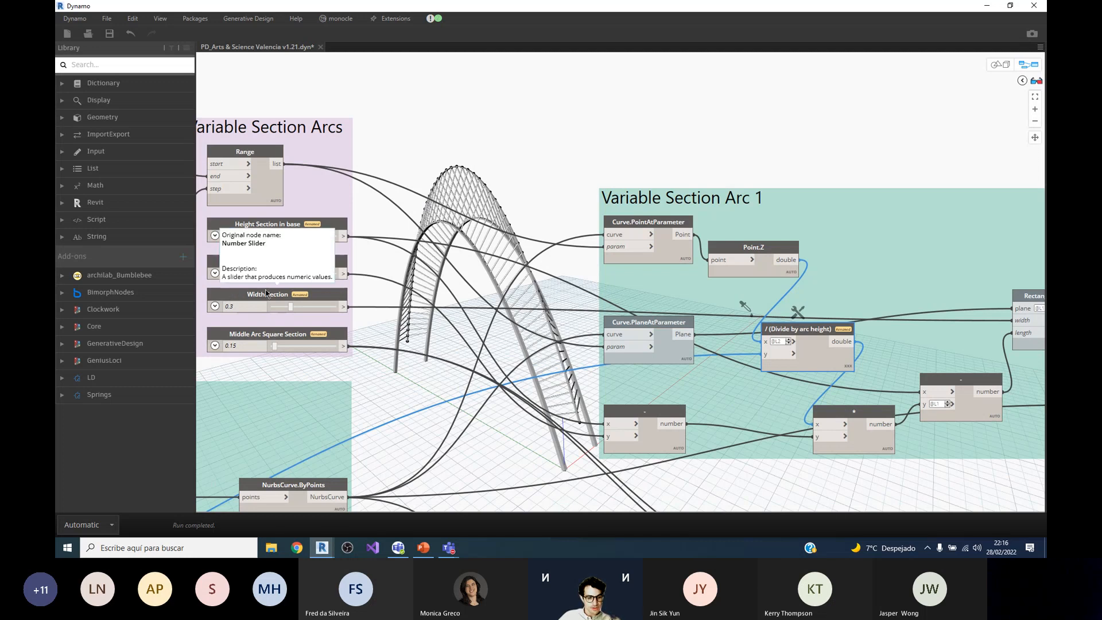
left_click(664, 446)
scroll(746, 445, "down", 3)
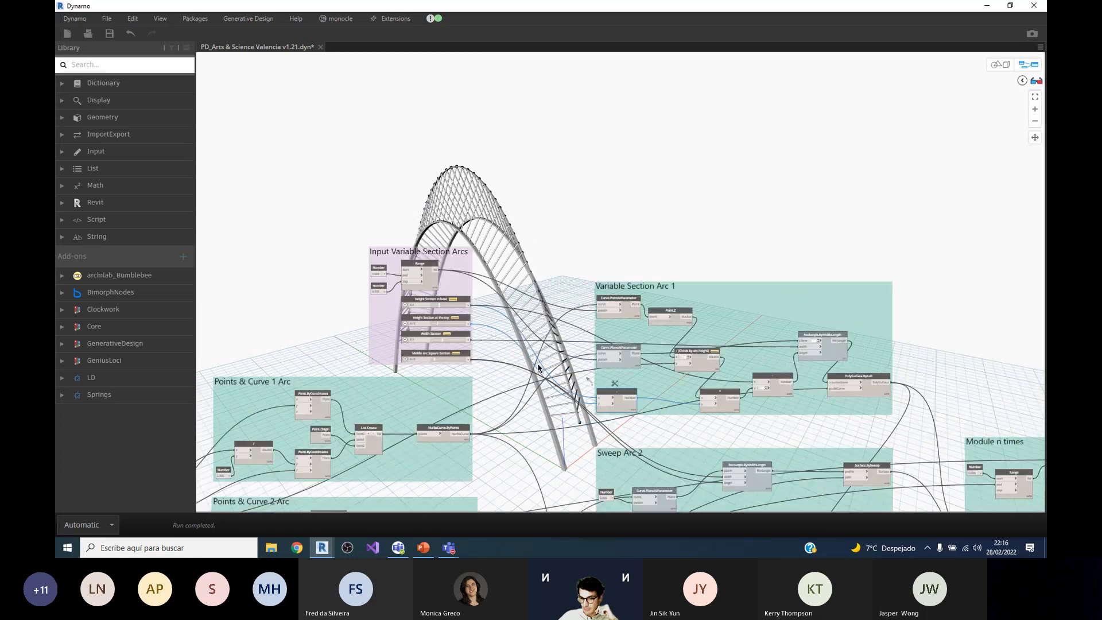
Step: Expand the multiplication node's output list in Variable Section Arc 1 and review its values
scroll(826, 432, "up", 3)
mouse_move(814, 429)
left_click(814, 443)
scroll(551, 236, "down", 3)
scroll(777, 359, "up", 1)
scroll(777, 359, "up", 2)
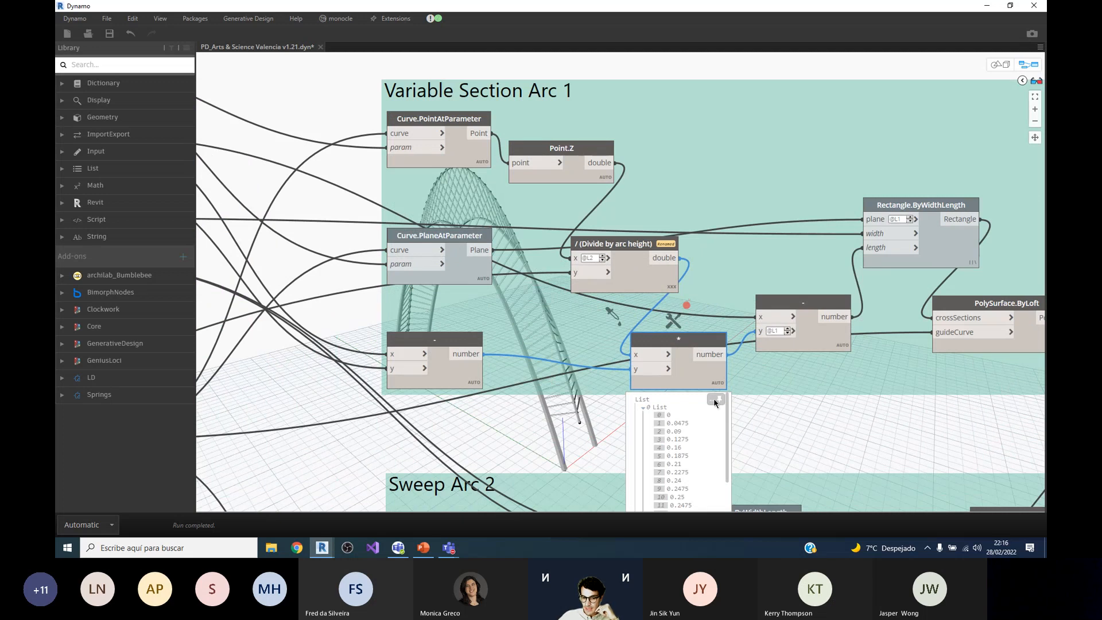
scroll(638, 328, "down", 4)
scroll(786, 349, "up", 6)
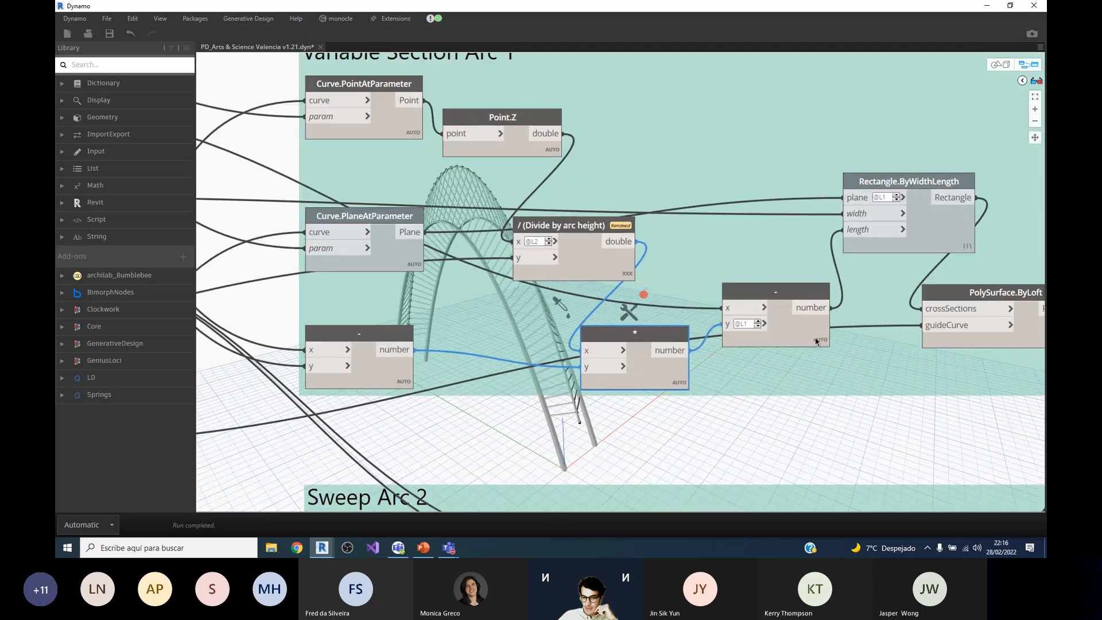
Step: Review the output list of the subtraction node feeding Rectangle.ByWidthLength, highlighting the values at indices 0 and 10
scroll(820, 342, "down", 3)
left_click(820, 351)
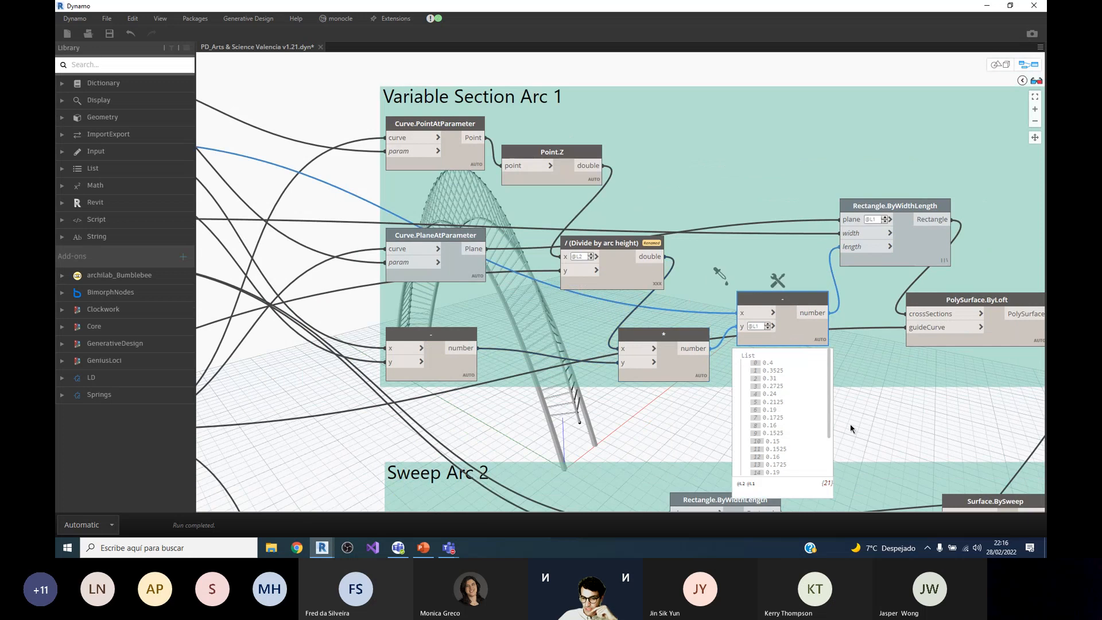
scroll(860, 425, "up", 2)
scroll(860, 424, "down", 2)
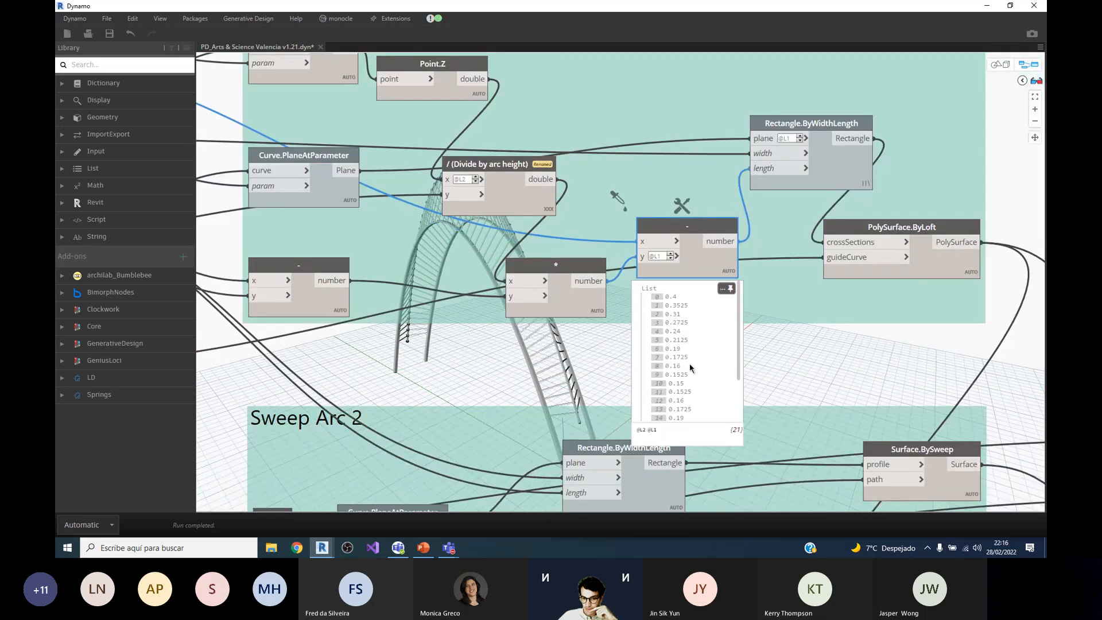
left_click(672, 297)
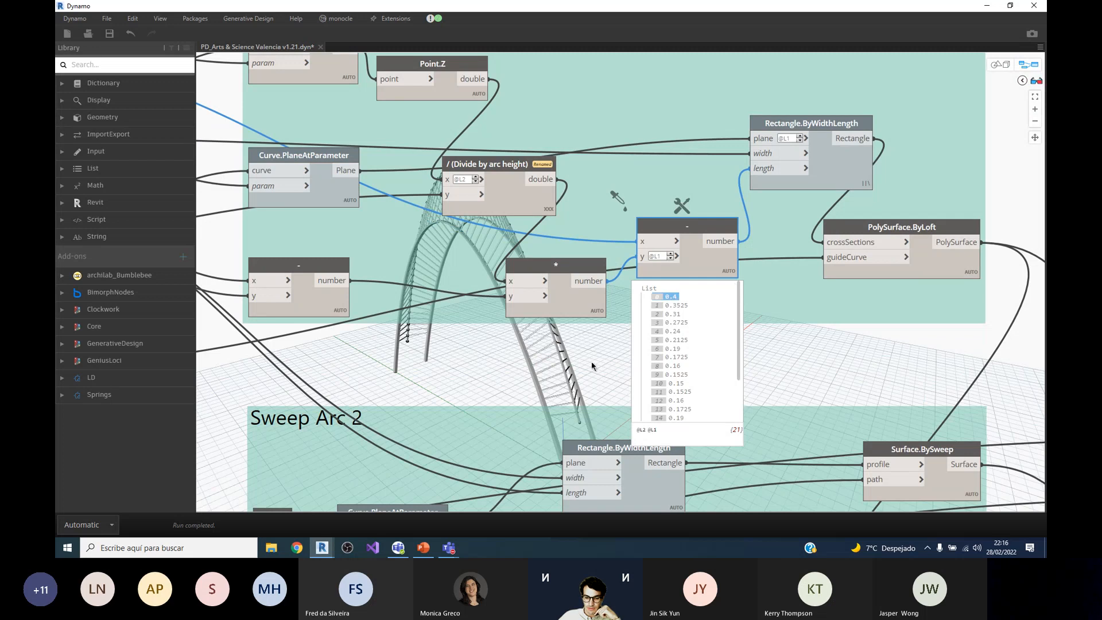
left_click(673, 383)
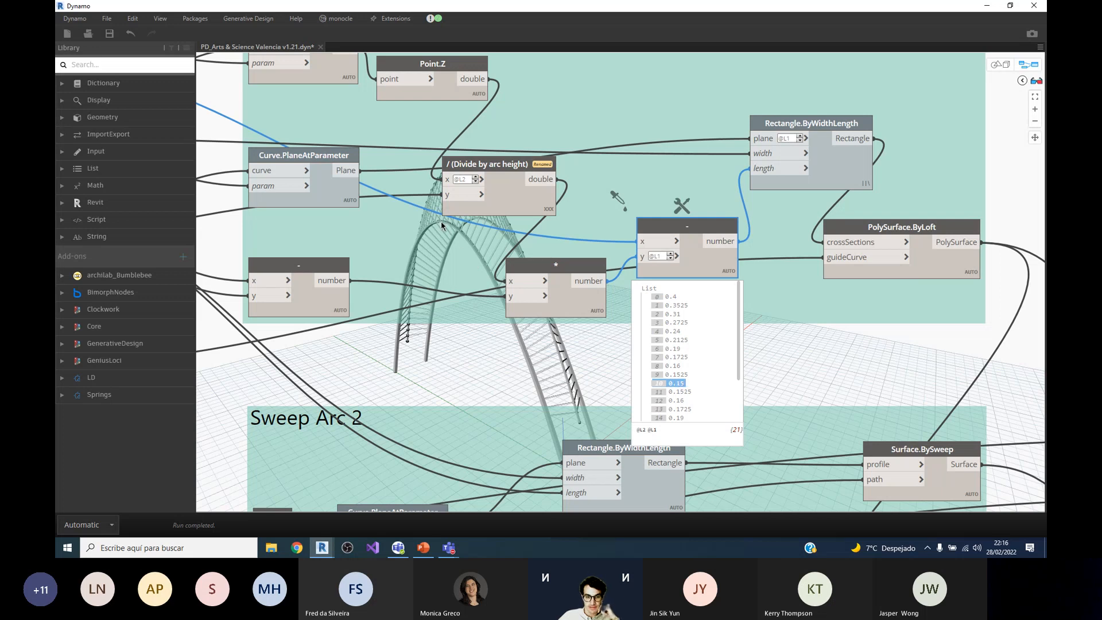
left_click(728, 286)
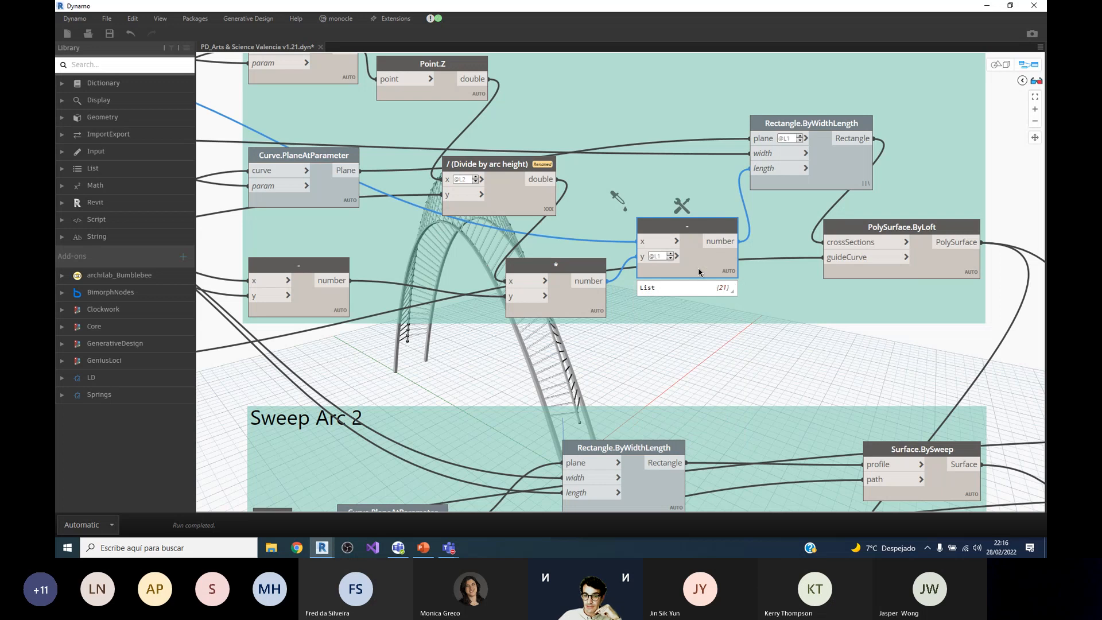
Step: Trace the plane input of Rectangle.ByWidthLength in Variable Section Arc 1 back through Curve.PlaneAtParameter to the Range node
left_click(824, 176)
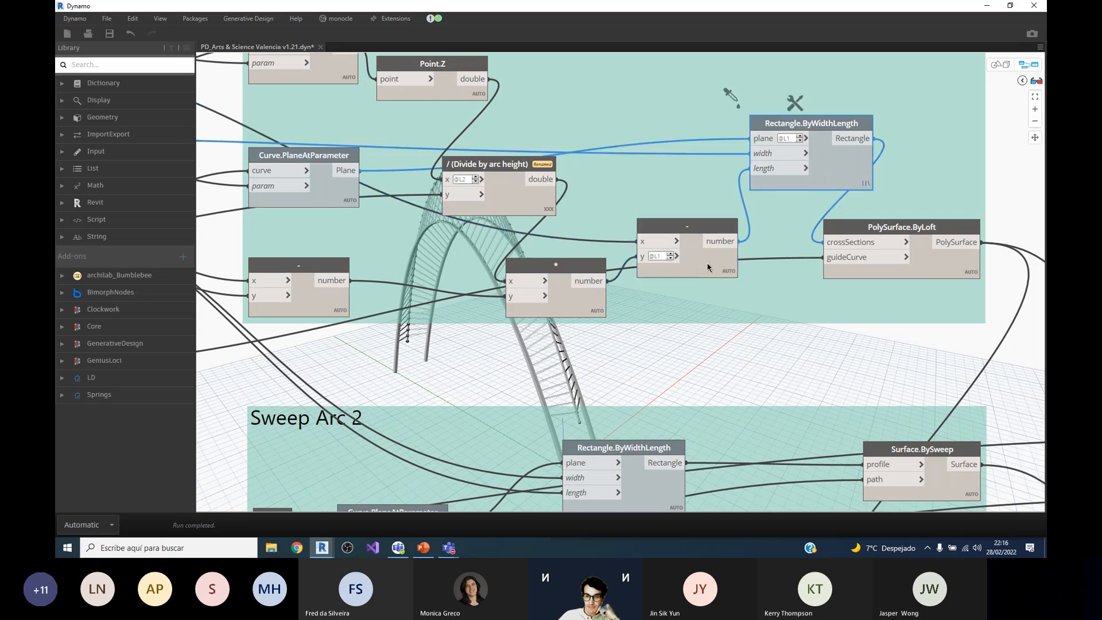
scroll(708, 266, "down", 3)
scroll(674, 240, "up", 4)
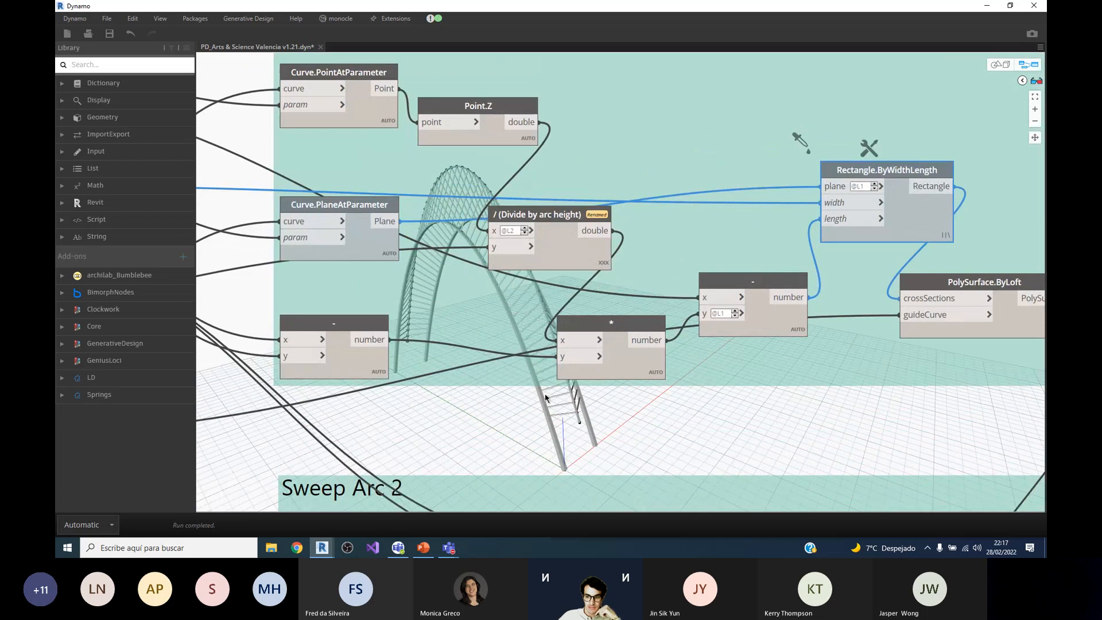
left_click(350, 203)
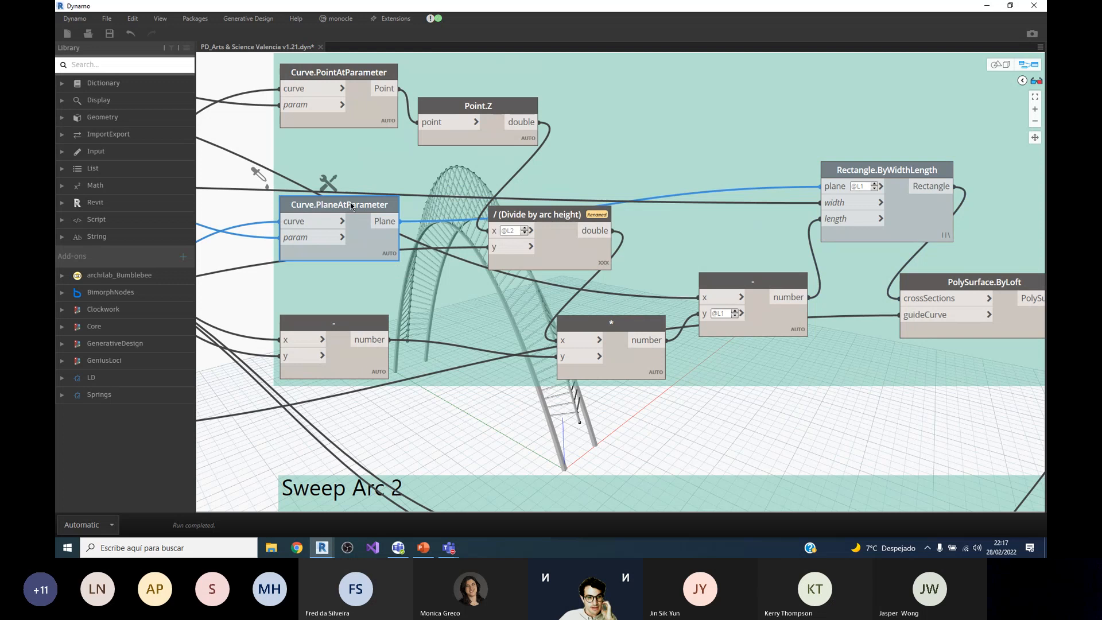
scroll(628, 356, "down", 1)
scroll(277, 194, "up", 2)
scroll(483, 296, "down", 2)
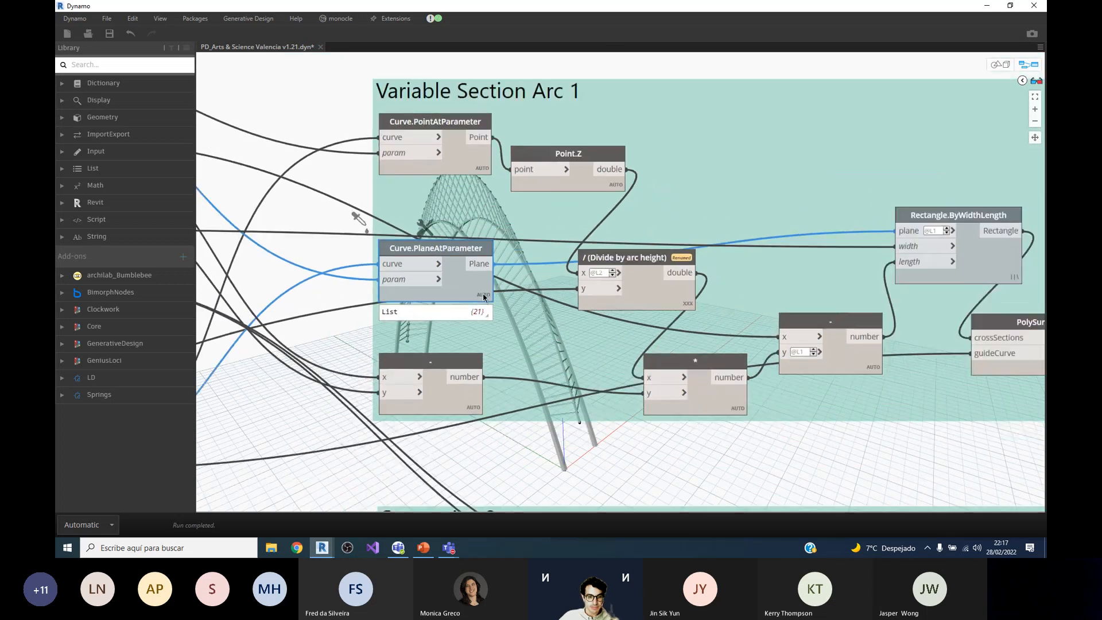
scroll(436, 275, "up", 1)
scroll(614, 304, "down", 4)
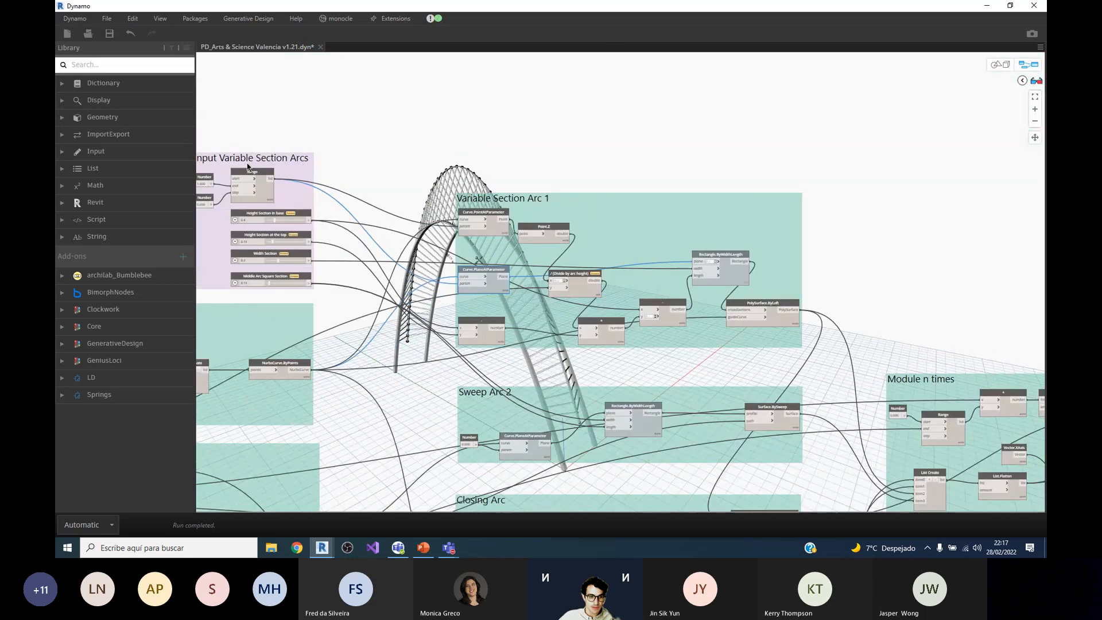
scroll(230, 172, "up", 2)
scroll(230, 172, "down", 2)
scroll(574, 321, "up", 3)
Step: Turn on the geometry preview of Curve.PlaneAtParameter in Variable Section Arc 1 and check its param input from the Range node
right_click(573, 318)
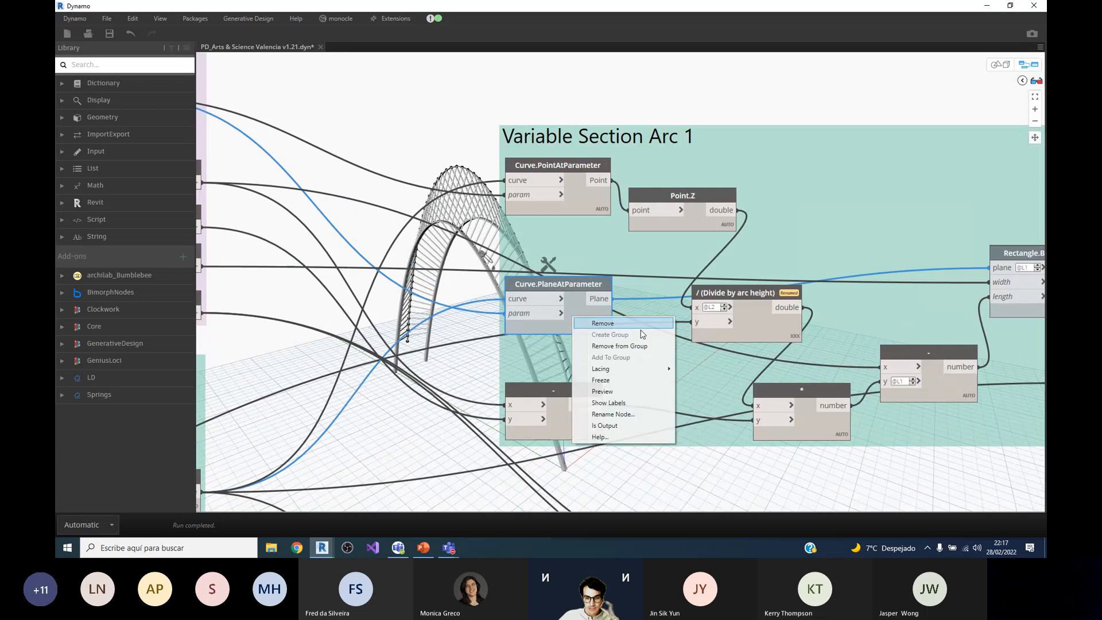
left_click(628, 391)
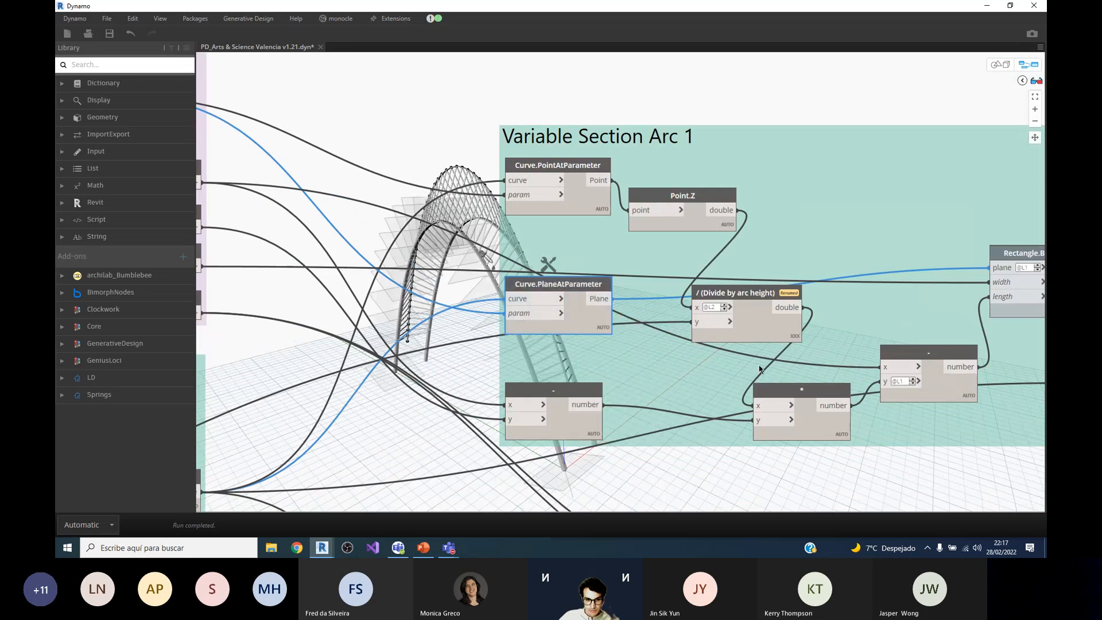
scroll(921, 319, "down", 1)
scroll(922, 319, "down", 2)
scroll(694, 338, "up", 3)
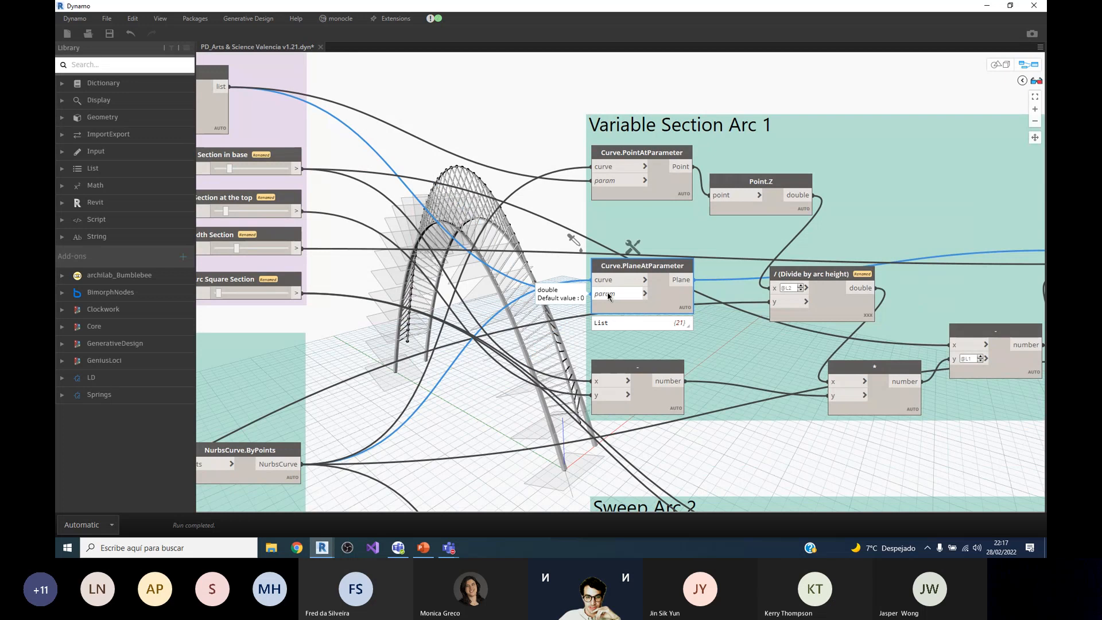
scroll(625, 298, "down", 2)
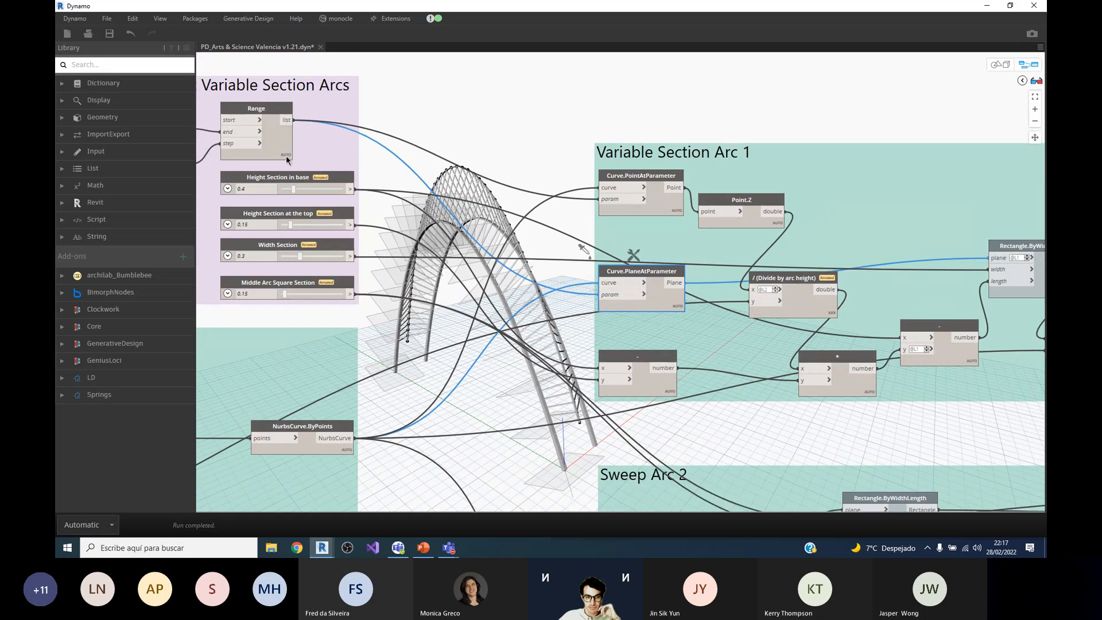
scroll(799, 284, "down", 3)
scroll(799, 285, "up", 3)
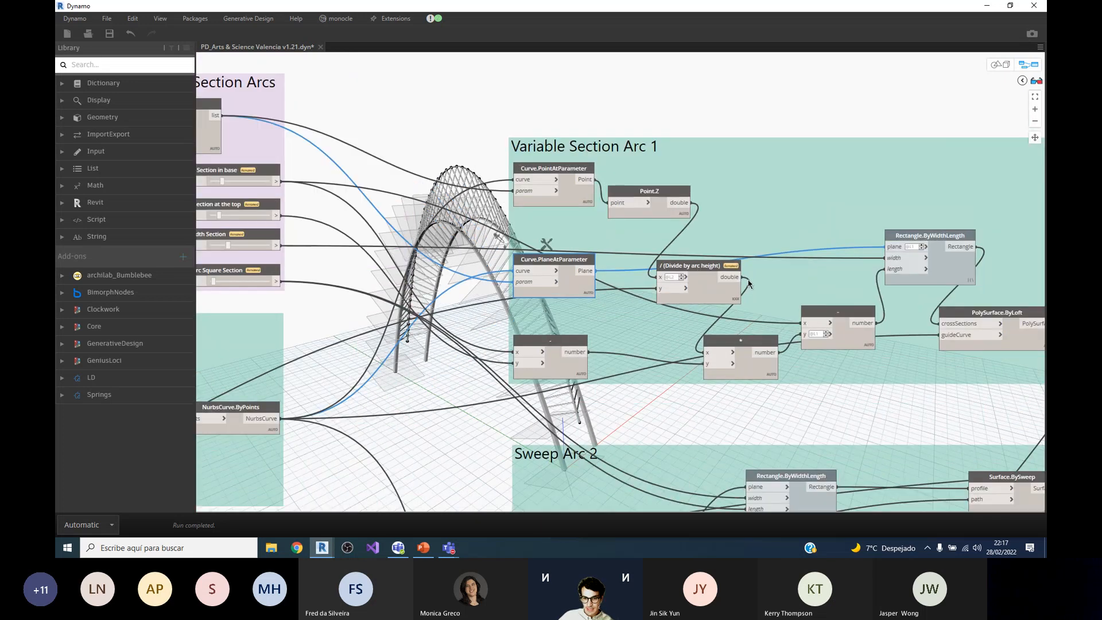
scroll(614, 282, "up", 1)
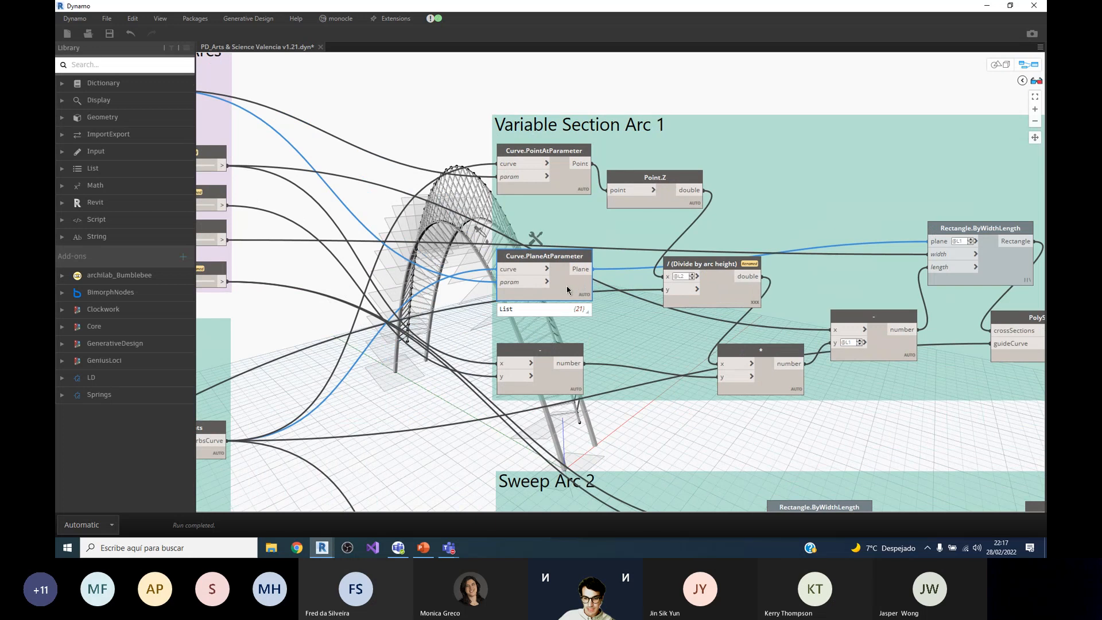
Step: Turn on the geometry preview of Rectangle.ByWidthLength in Variable Section Arc 1 and examine the section rectangles along the arc
right_click(1001, 258)
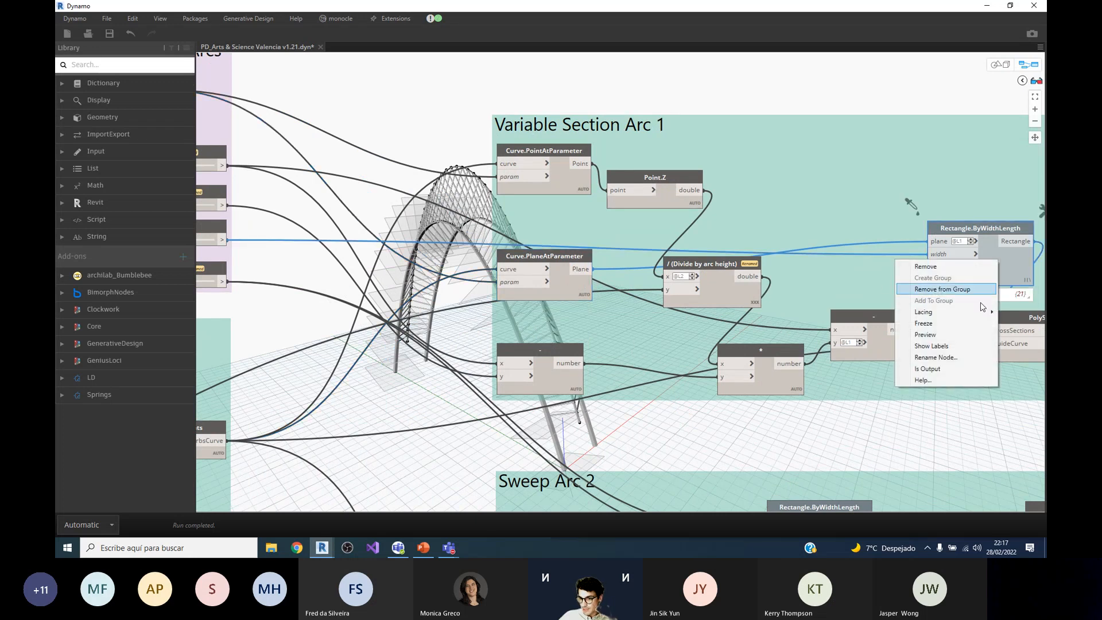
left_click(943, 340)
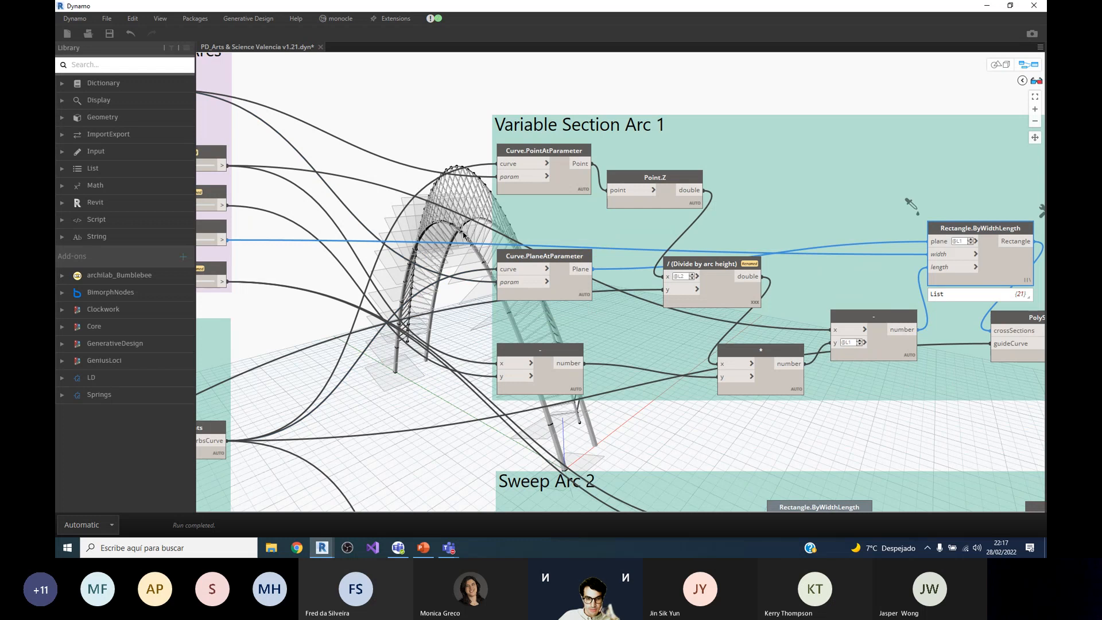
scroll(384, 264, "down", 2)
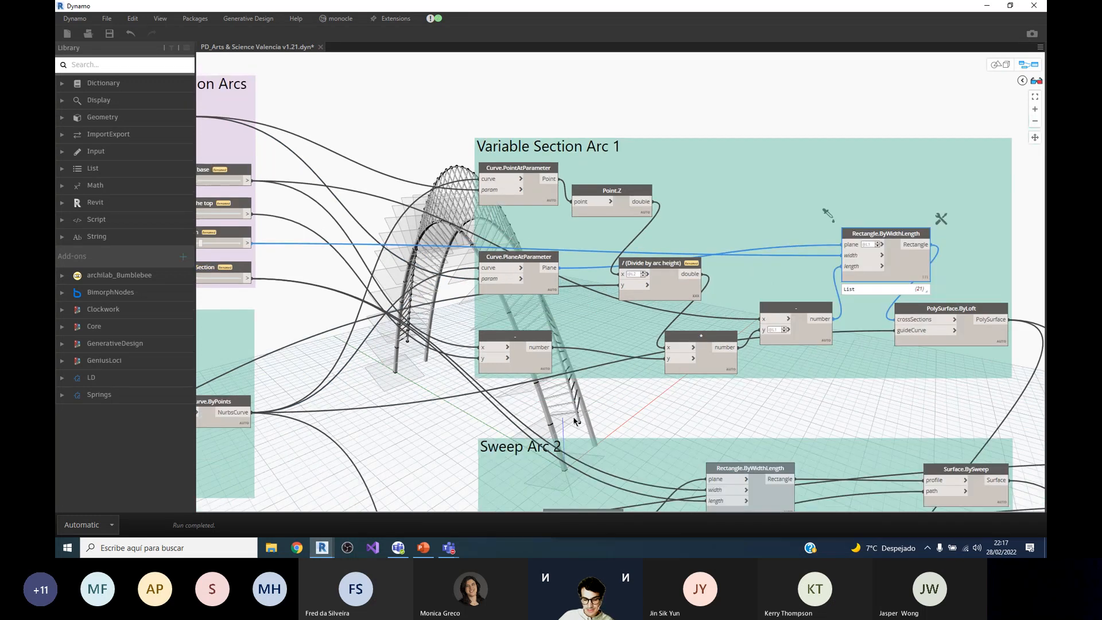
scroll(575, 422, "up", 4)
scroll(541, 423, "down", 5)
scroll(904, 245, "up", 2)
scroll(905, 245, "up", 1)
scroll(827, 264, "down", 1)
scroll(861, 247, "up", 2)
scroll(825, 267, "down", 1)
scroll(907, 303, "up", 2)
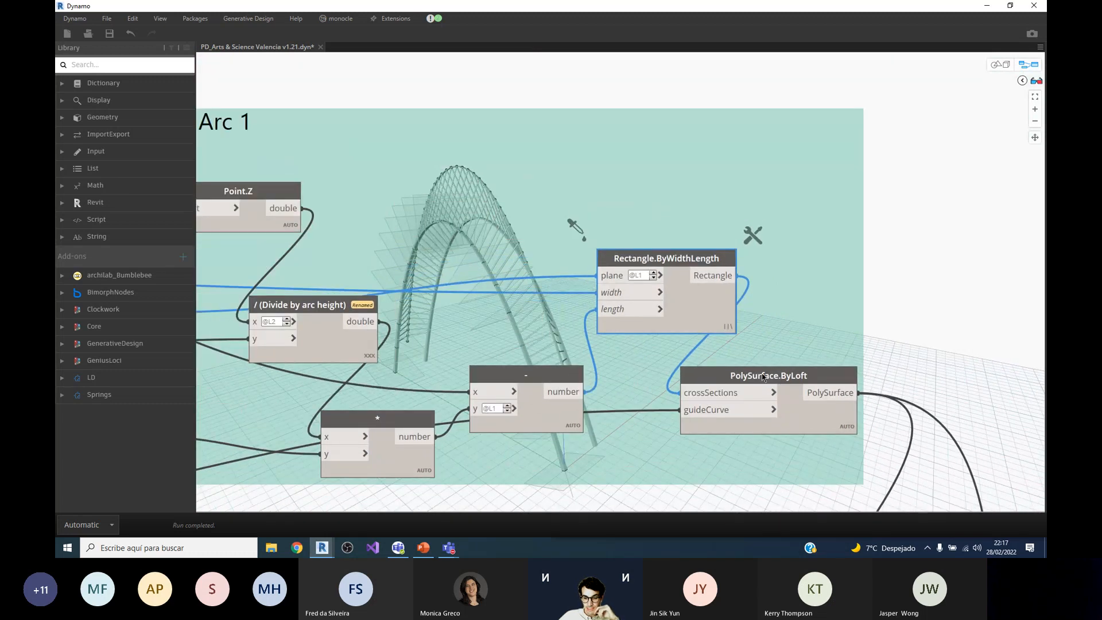
Step: Select PolySurface.ByLoft and inspect its cross-section and guide-curve inputs and the lofted arc it highlights in the model
left_click(746, 398)
scroll(622, 468, "down", 2)
scroll(573, 349, "up", 1)
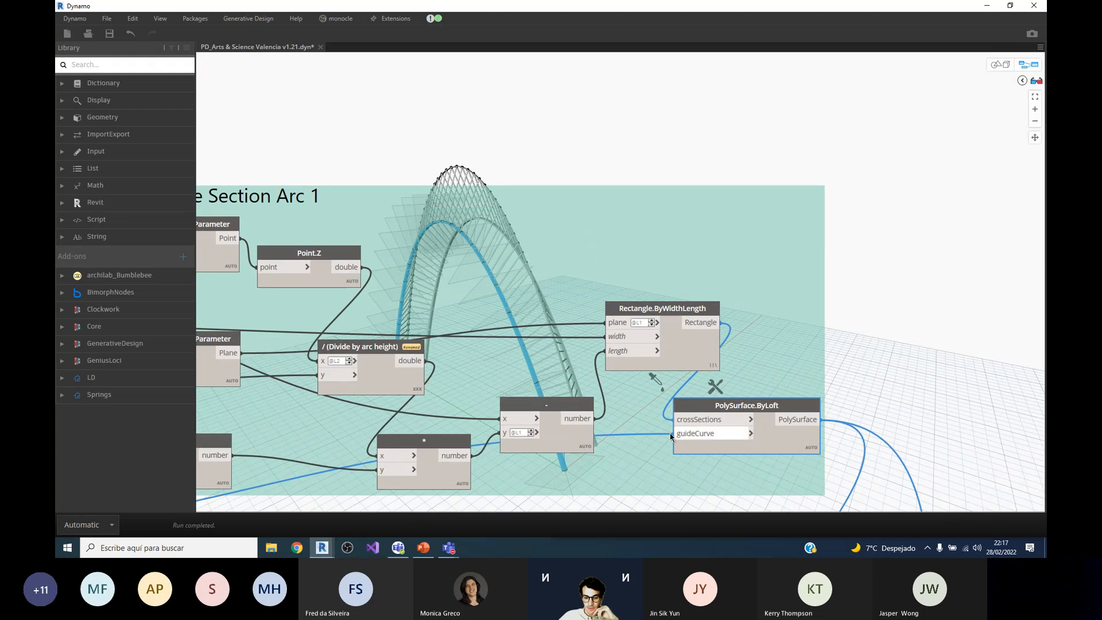
mouse_move(535, 404)
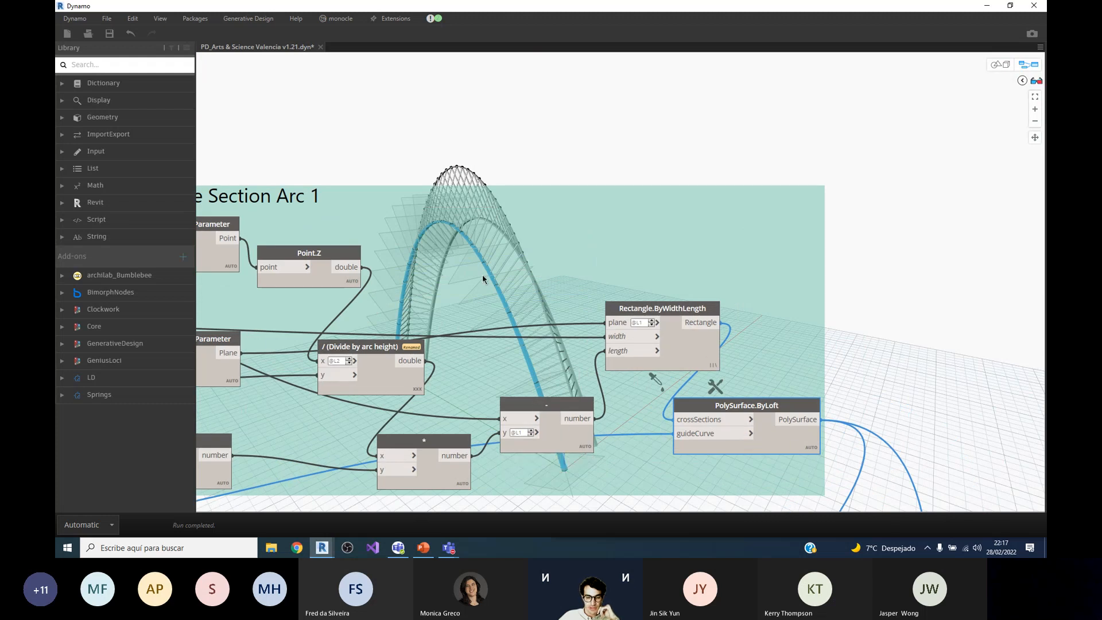
scroll(536, 305, "down", 1)
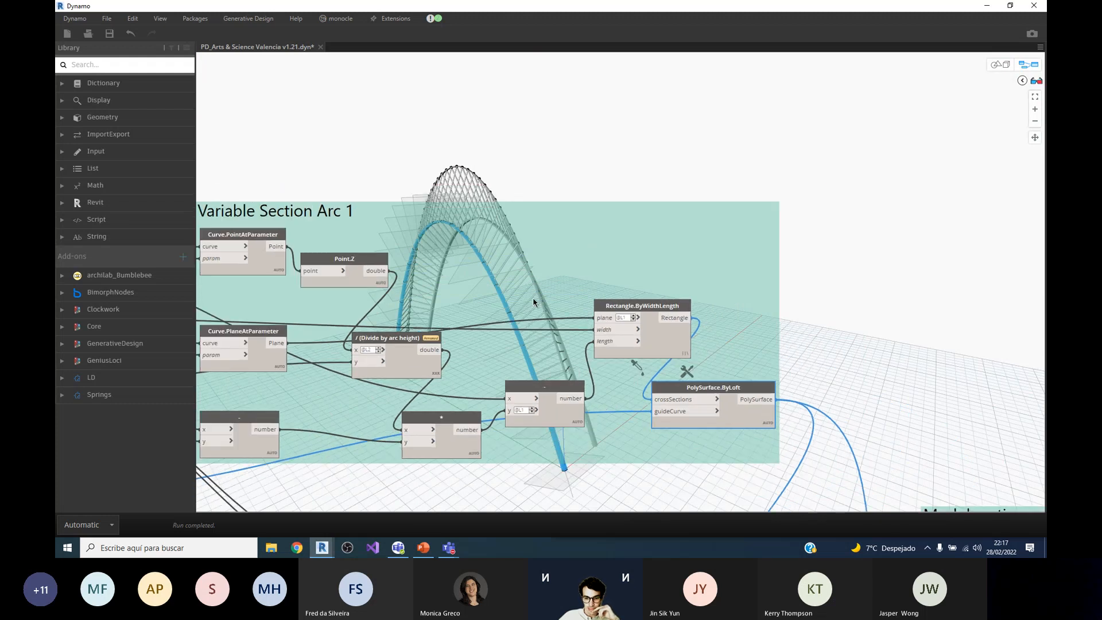
scroll(715, 425, "up", 1)
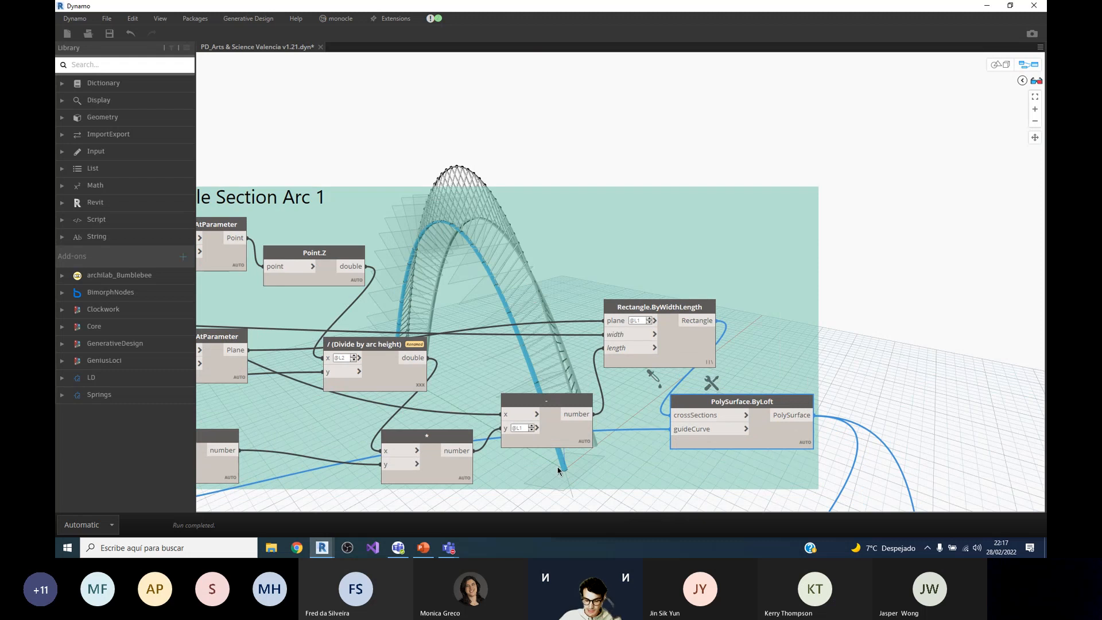
scroll(769, 283, "down", 1)
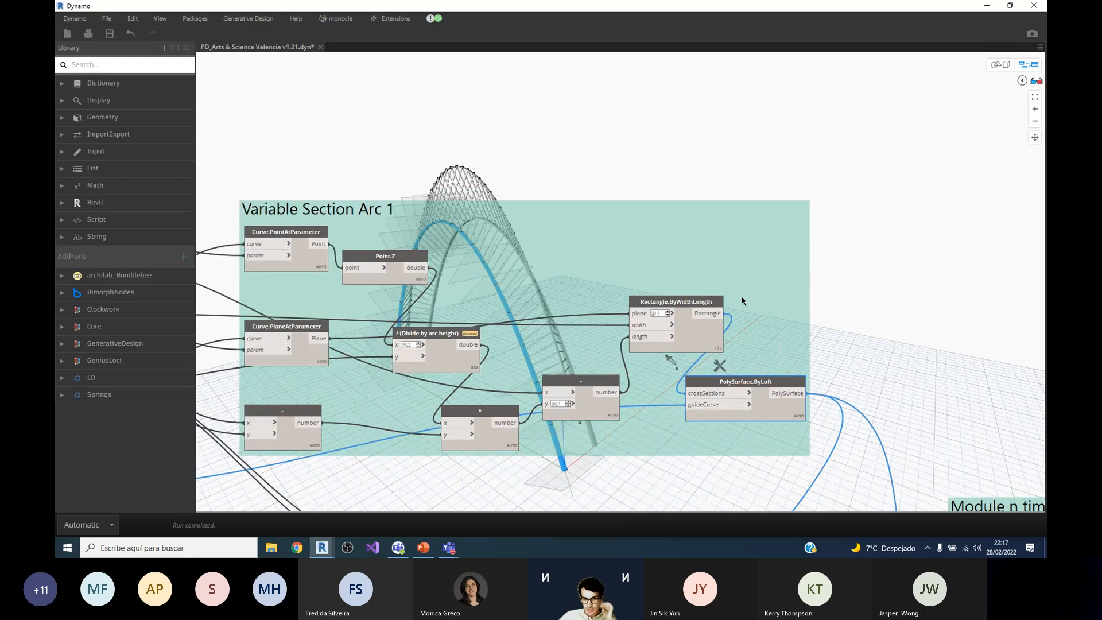
Step: Turn off the geometry previews of Rectangle.ByWidthLength and Curve.PlaneAtParameter in Variable Section Arc 1
right_click(683, 326)
left_click(681, 325)
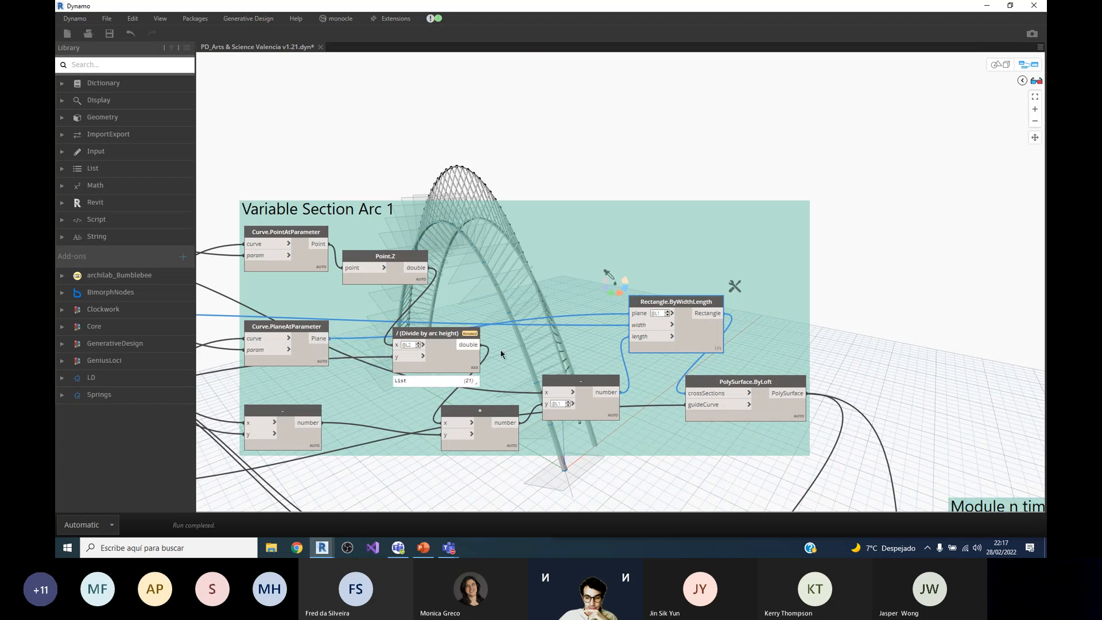
right_click(692, 334)
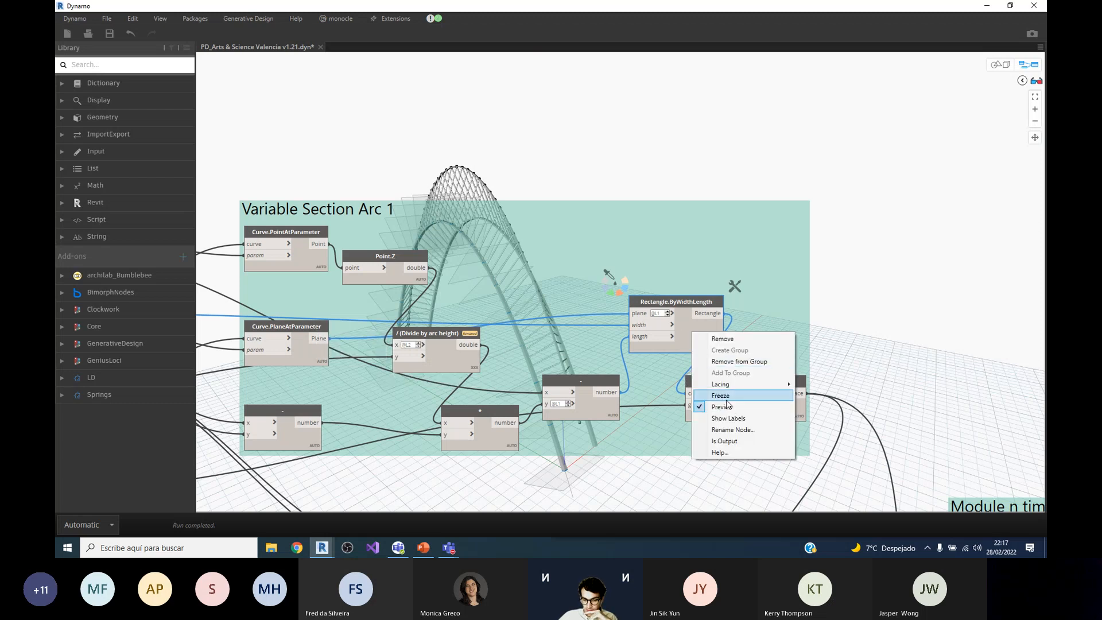
left_click(726, 396)
right_click(303, 352)
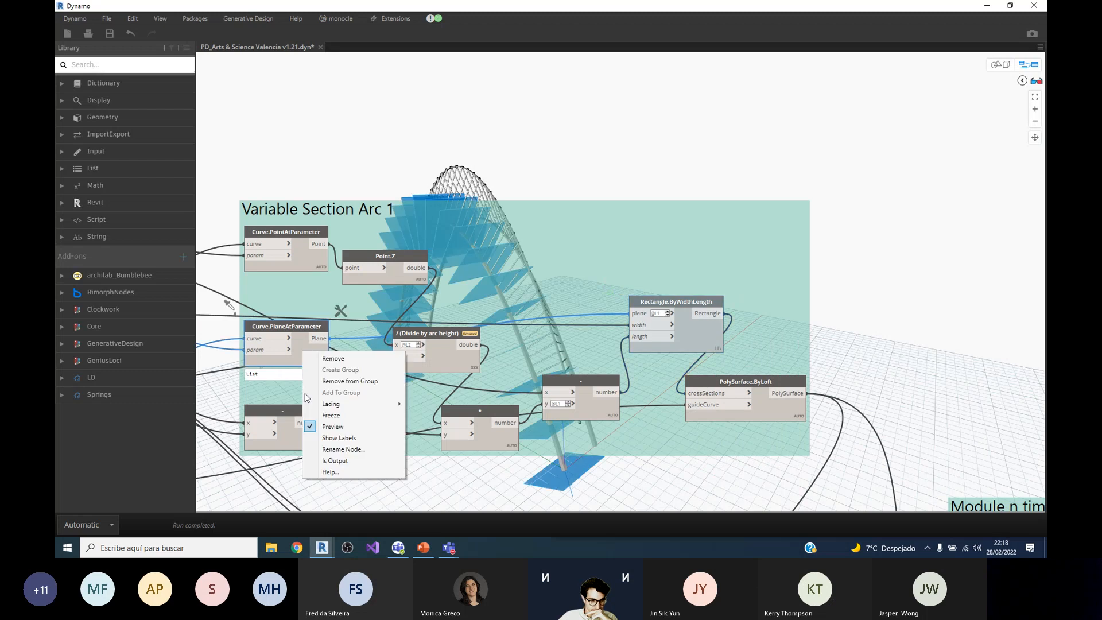
left_click(334, 427)
Step: Go to the Sweep Arc 2 group and inspect the wires of its Curve.PlaneAtParameter node
scroll(802, 151, "down", 5)
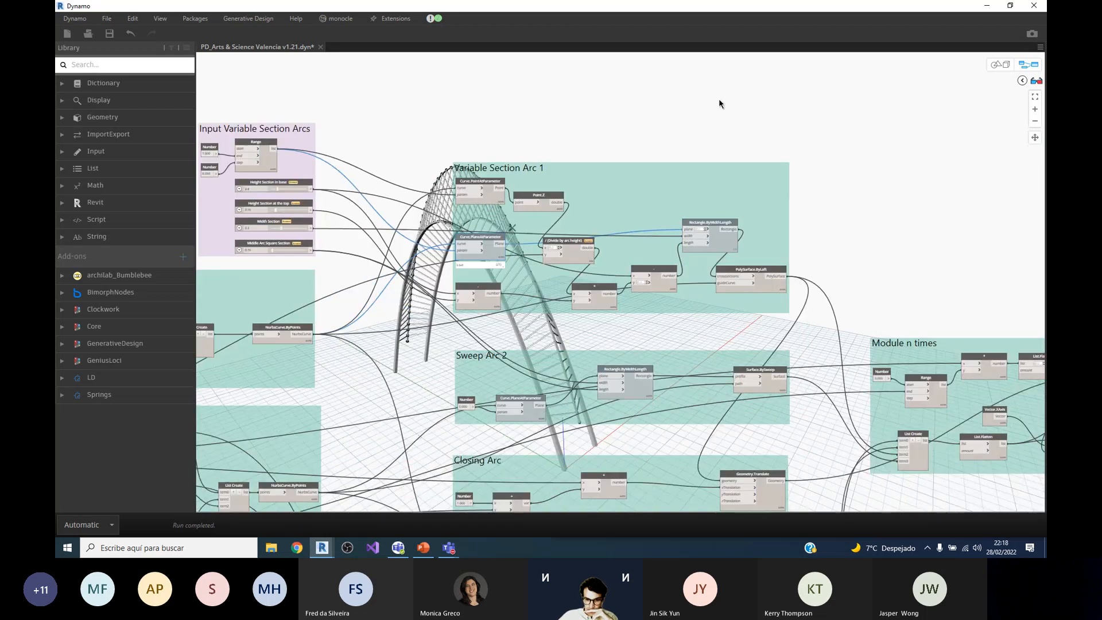
scroll(575, 319, "down", 2)
scroll(394, 366, "up", 3)
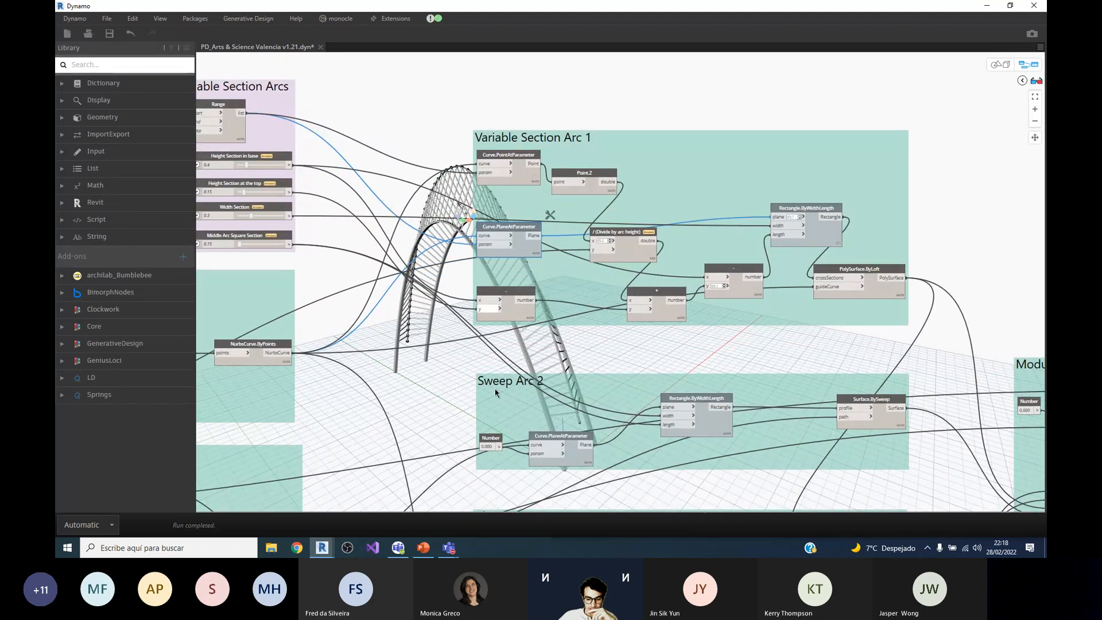
scroll(426, 306, "down", 2)
scroll(576, 373, "up", 3)
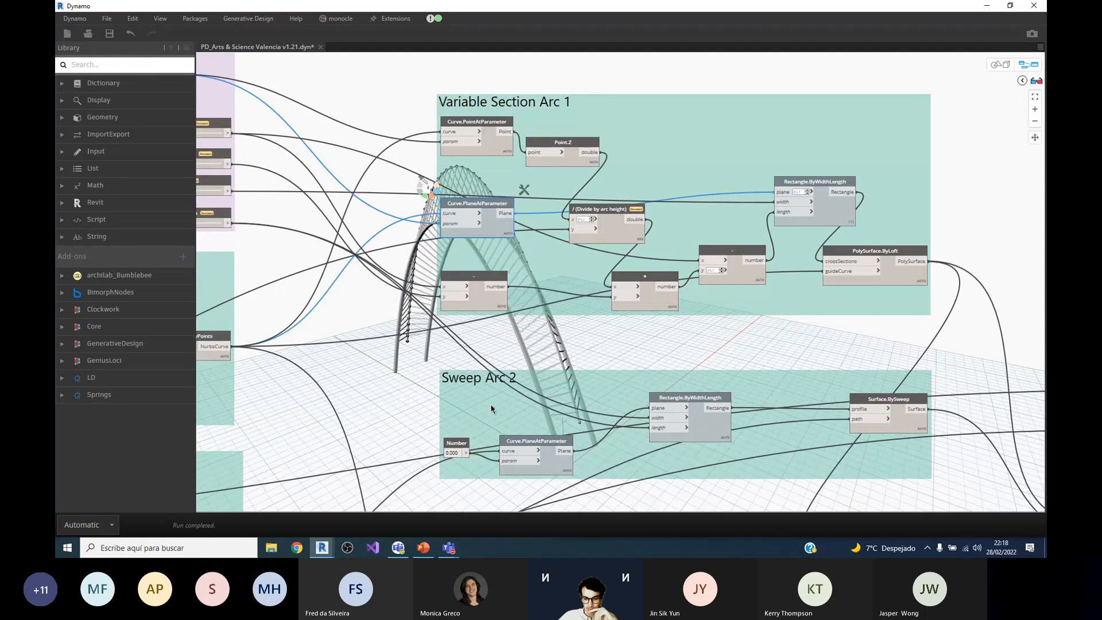
scroll(542, 437, "up", 1)
scroll(542, 439, "up", 1)
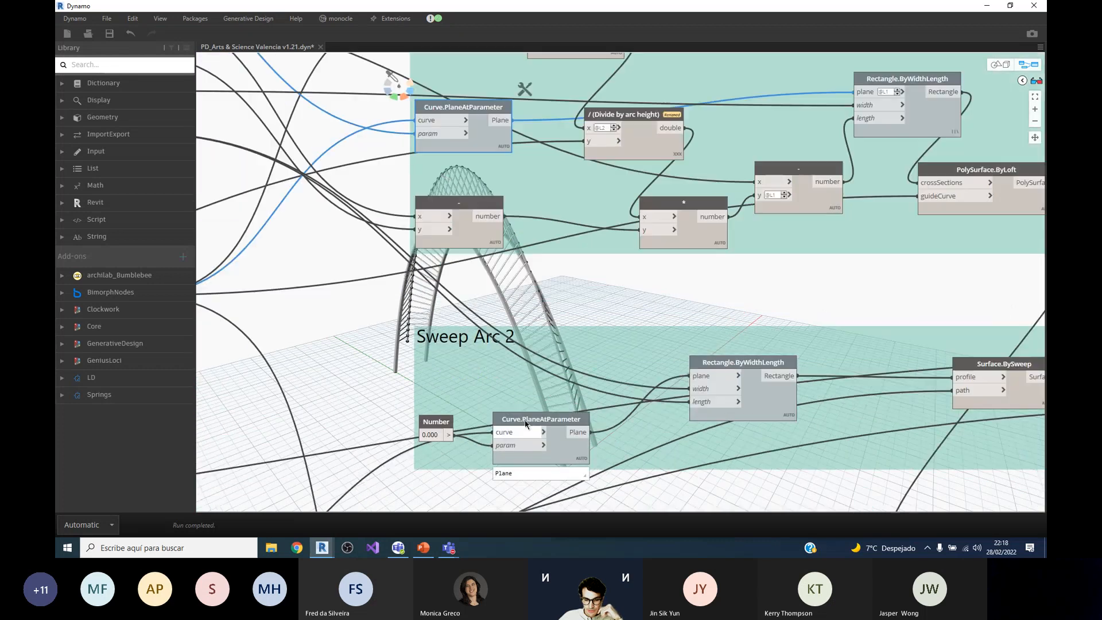
left_click(534, 422)
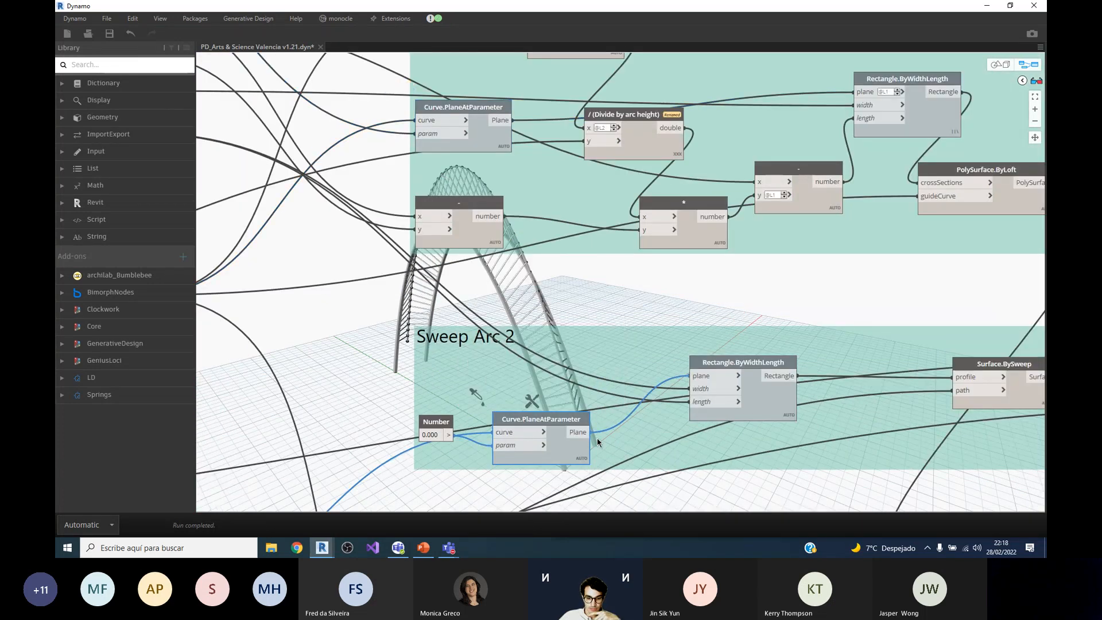
scroll(516, 437, "up", 1)
Step: Move the 0.000 Number node in Sweep Arc 2 slightly down, clear of the wire entering the curve input
left_click_drag(461, 415, 469, 442)
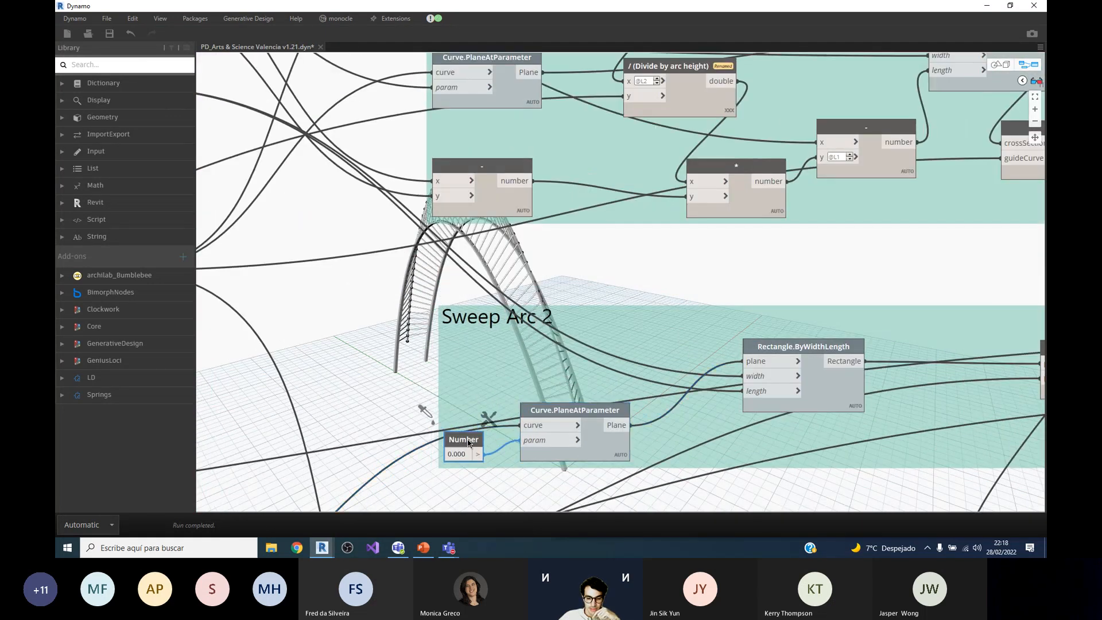
scroll(545, 436, "down", 4)
scroll(663, 419, "up", 3)
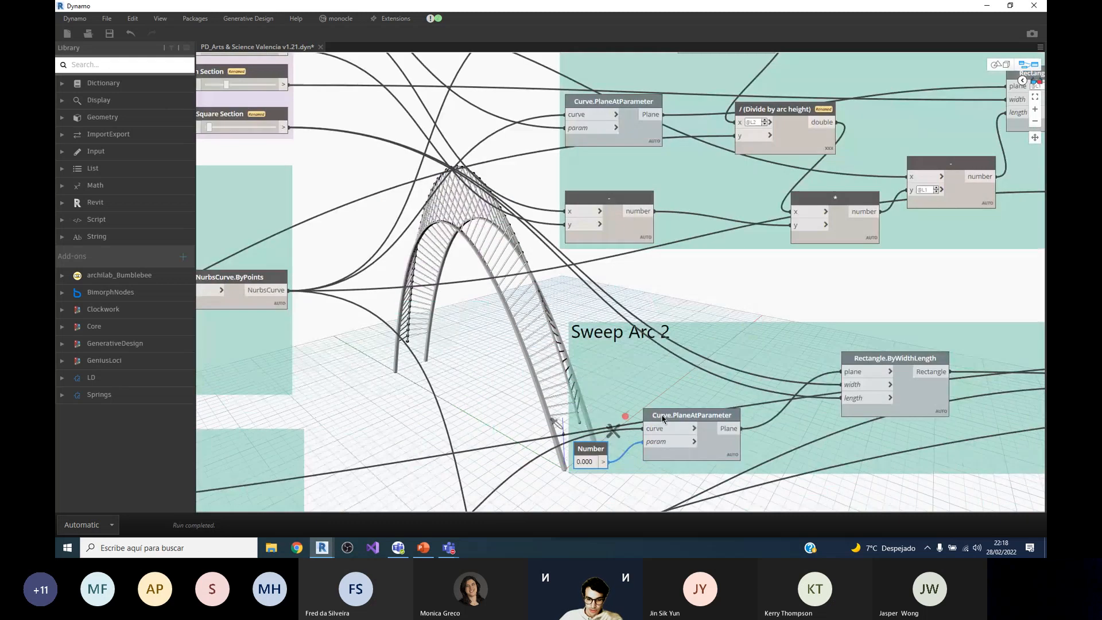
Step: Turn on the geometry preview of Curve.PlaneAtParameter in Sweep Arc 2 and examine the plane at the arc's base
scroll(662, 419, "up", 1)
right_click(692, 408)
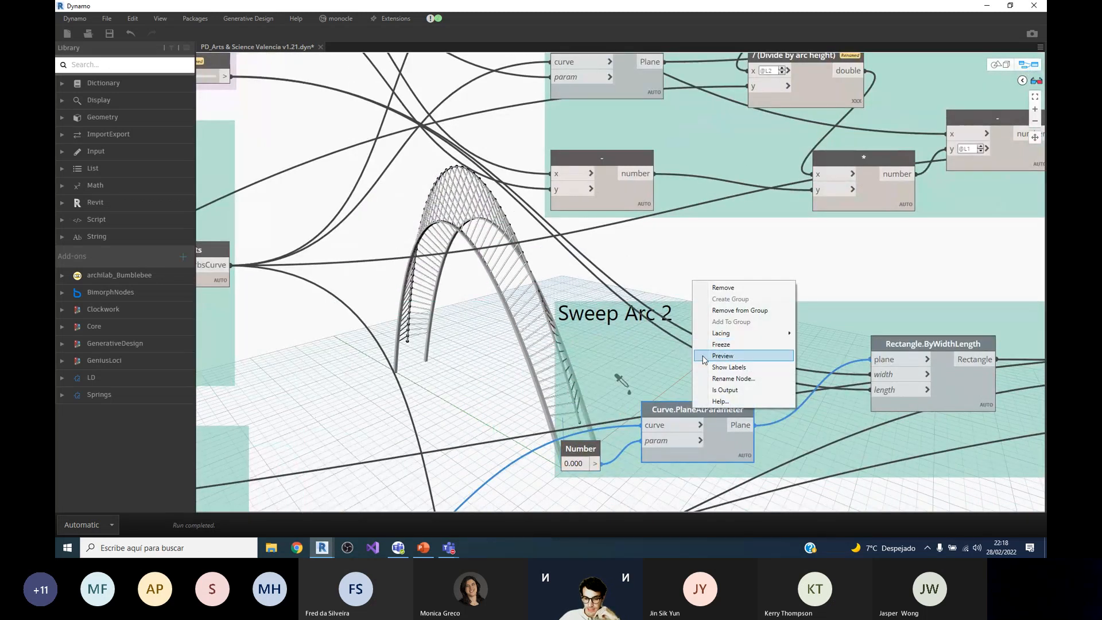
left_click(607, 427)
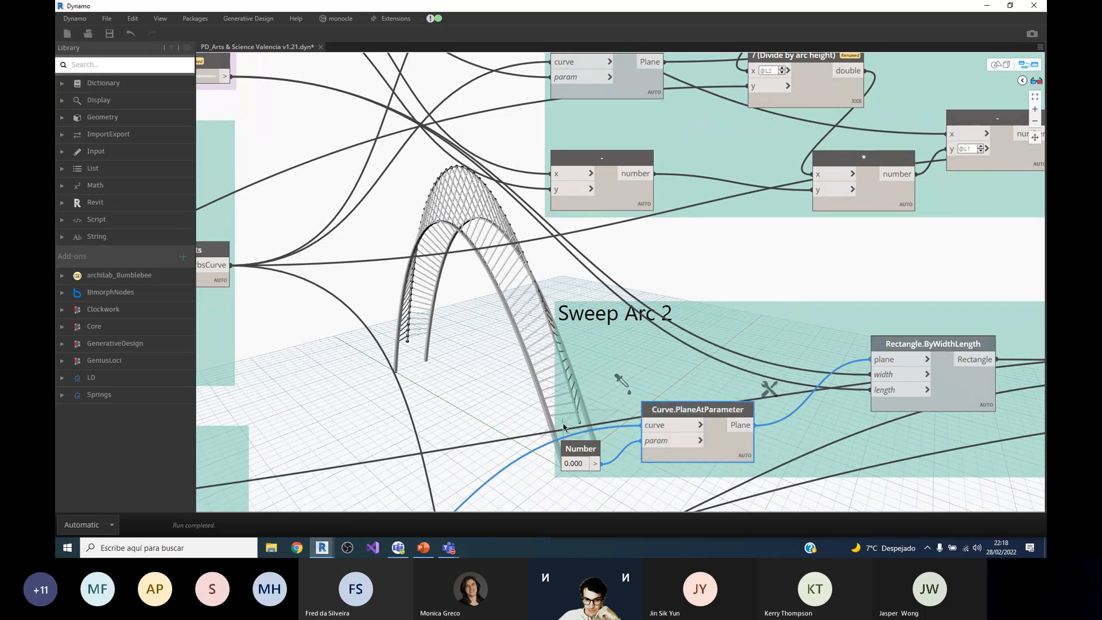
scroll(582, 402, "down", 4)
scroll(648, 400, "up", 3)
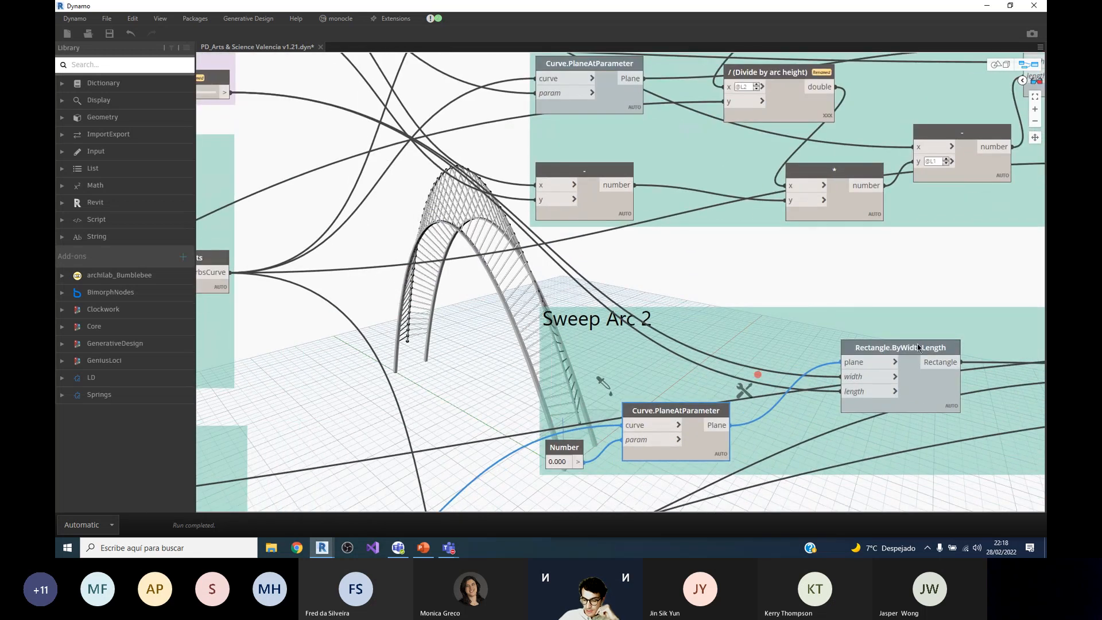
Step: Select Rectangle.ByWidthLength in Sweep Arc 2 and trace its width and length inputs back to the Middle Arc Square Section slider
left_click(919, 360)
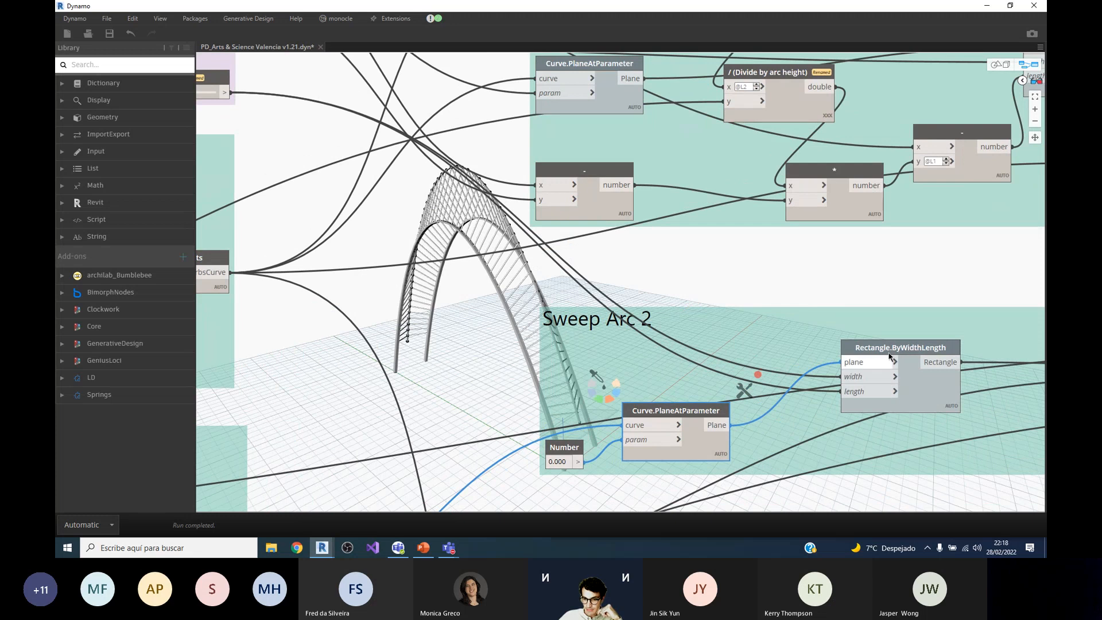
scroll(663, 450, "down", 2)
scroll(663, 451, "down", 1)
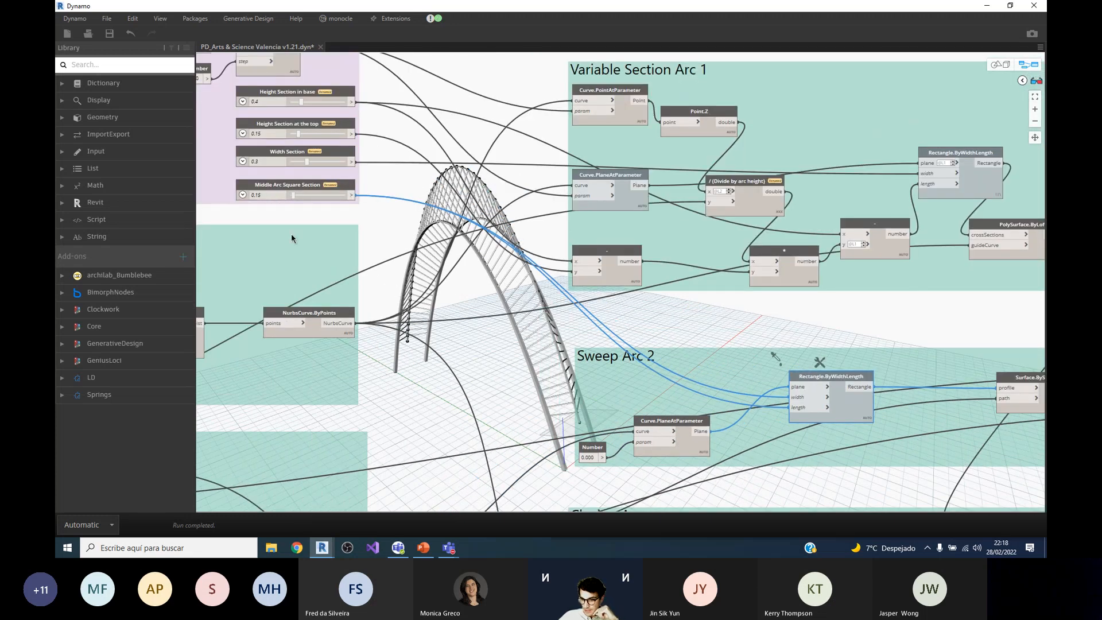
Step: Select Surface.BySweep in Sweep Arc 2 and examine the swept arc it highlights in the model
scroll(291, 233, "down", 2)
scroll(784, 336, "up", 4)
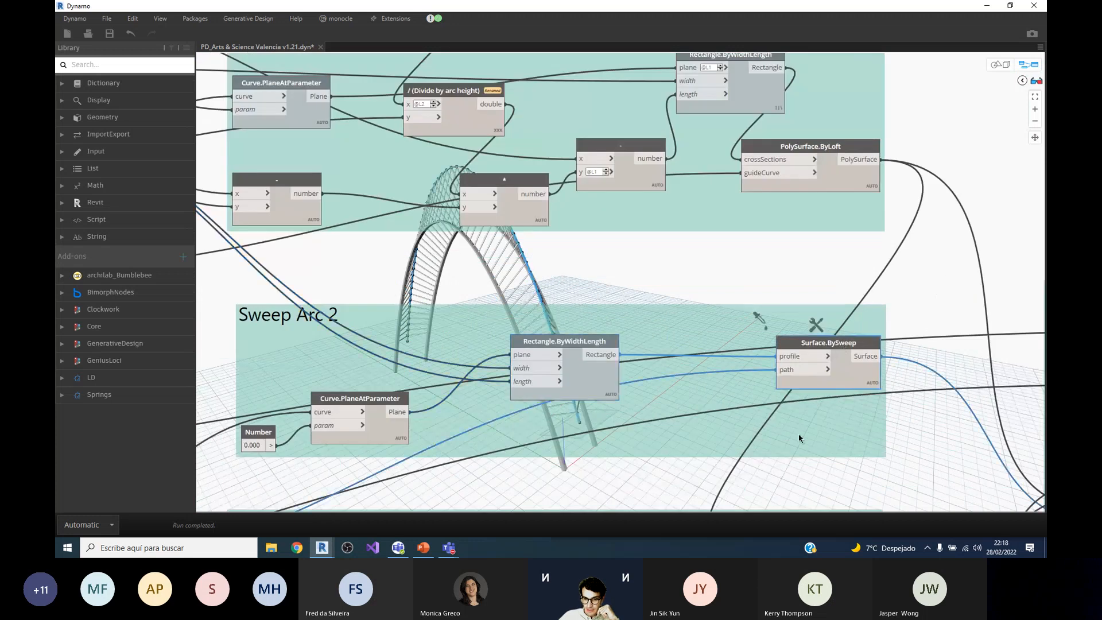
scroll(642, 330, "down", 3)
scroll(869, 396, "up", 2)
scroll(869, 426, "up", 2)
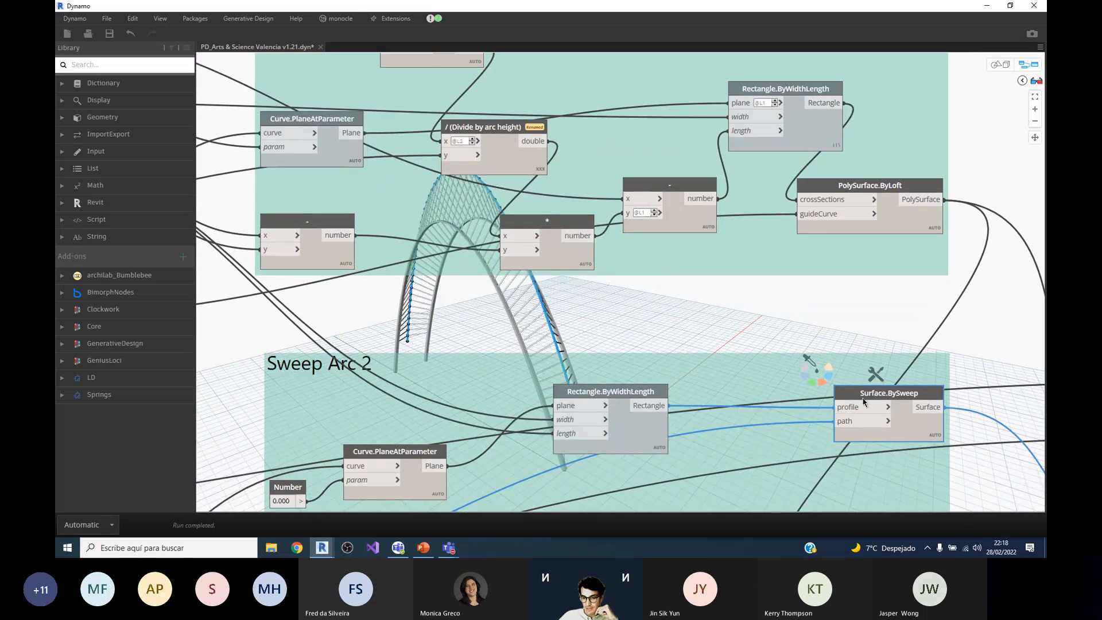
mouse_move(859, 396)
scroll(546, 298, "down", 2)
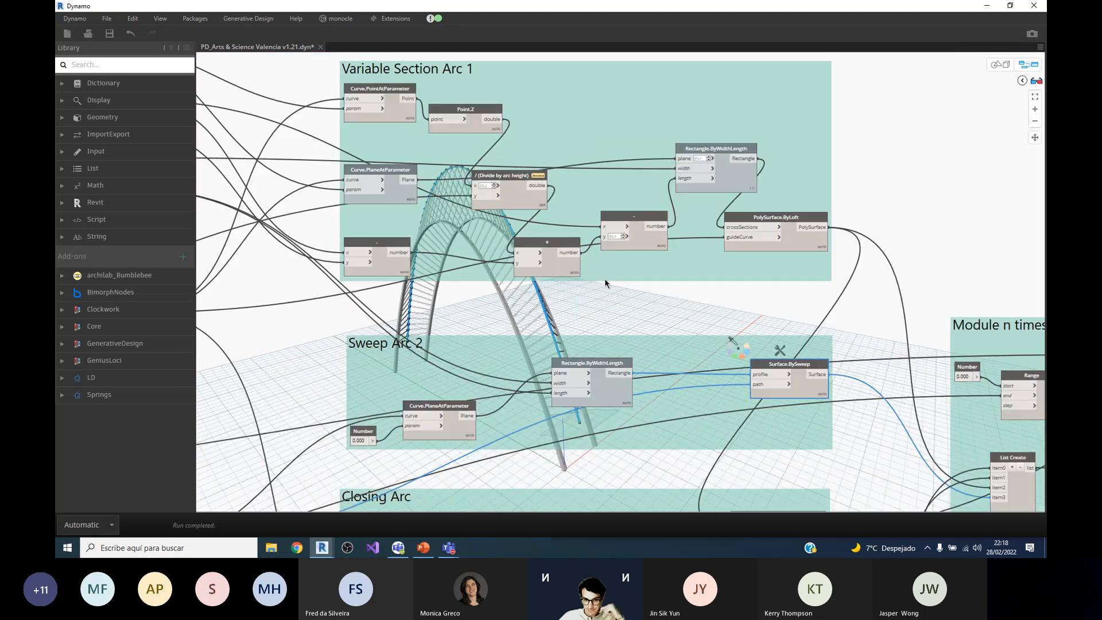
Step: Trace the path input of Surface.BySweep back to its NurbsCurve.ByPoints node and clear the selection
scroll(475, 352, "up", 2)
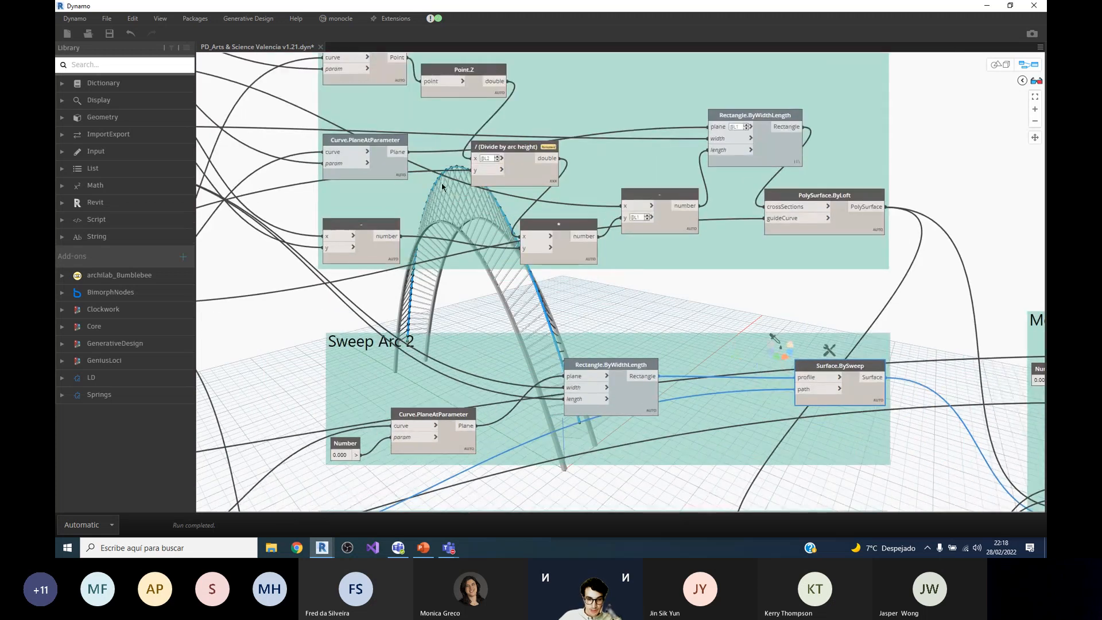
scroll(679, 190, "down", 3)
scroll(482, 403, "up", 3)
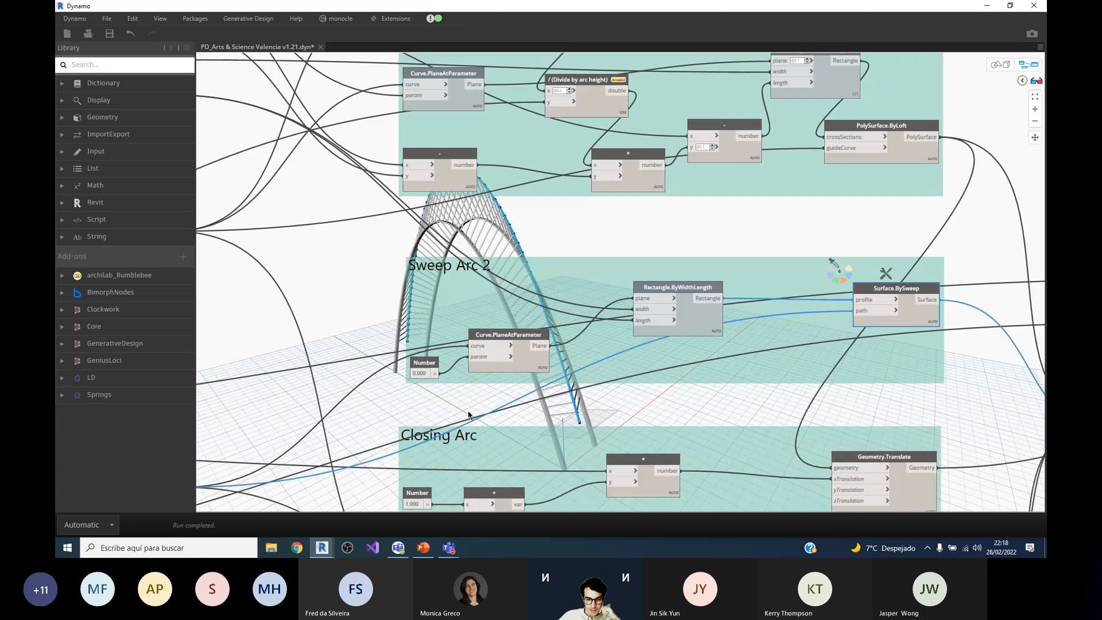
scroll(718, 187, "down", 3)
scroll(591, 404, "up", 2)
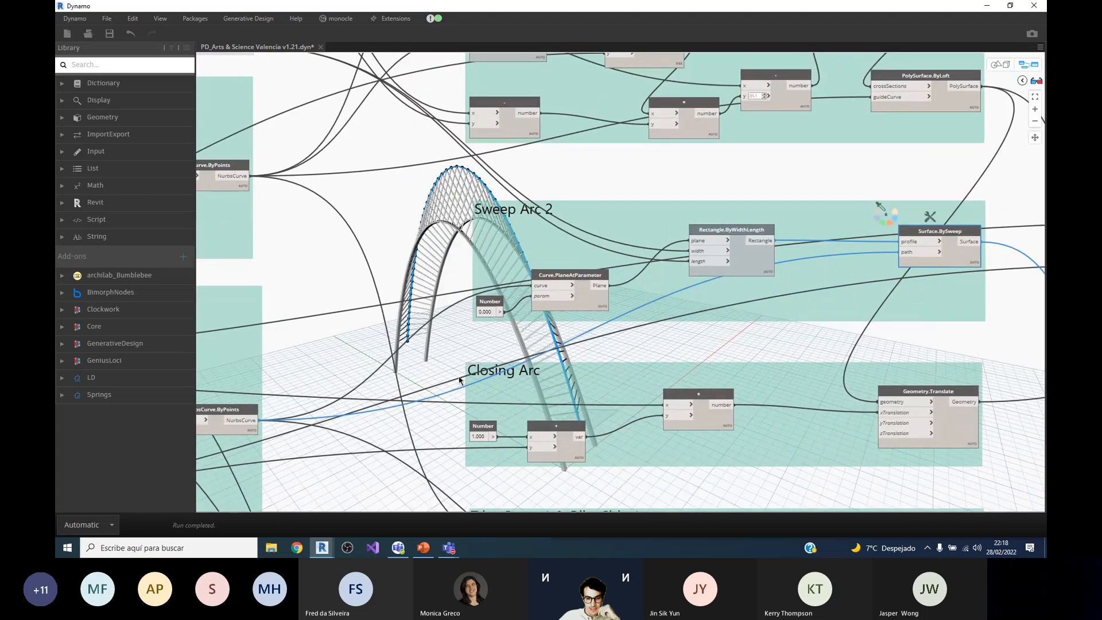
left_click(466, 357)
Step: Go to the Closing Arc group and select Geometry.Translate to highlight the closing arc in the model
scroll(569, 369, "down", 3)
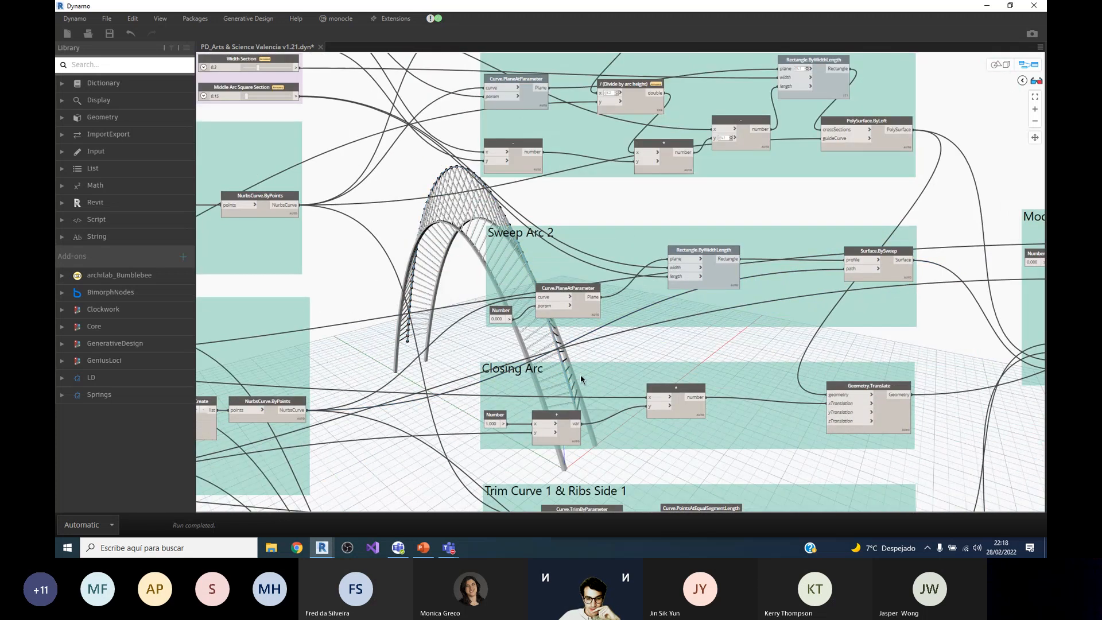
scroll(575, 367, "up", 2)
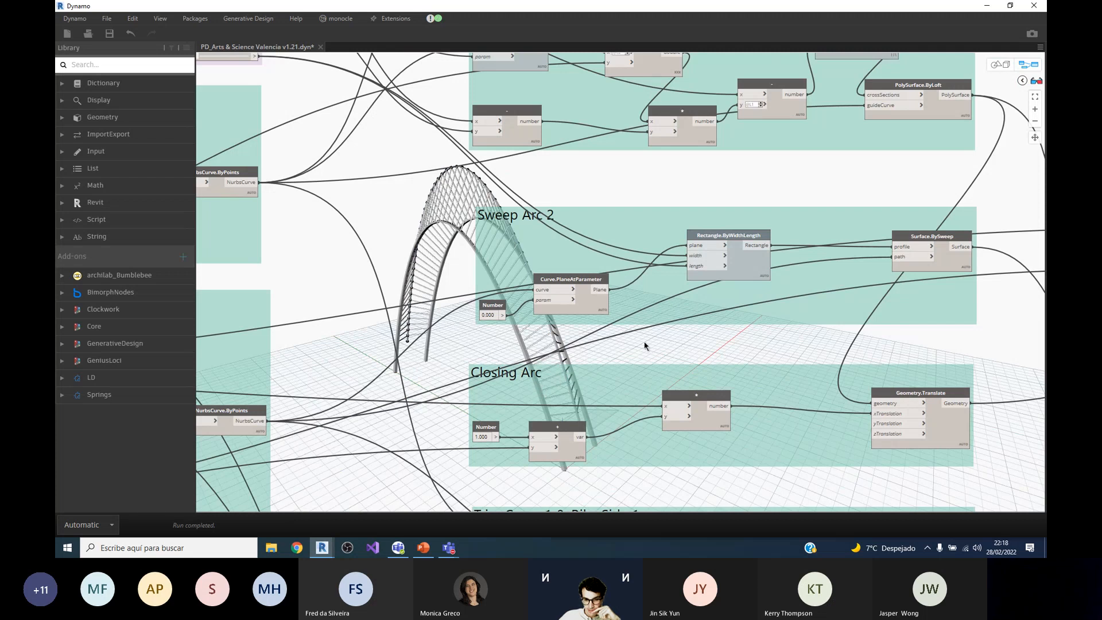
left_click(891, 396)
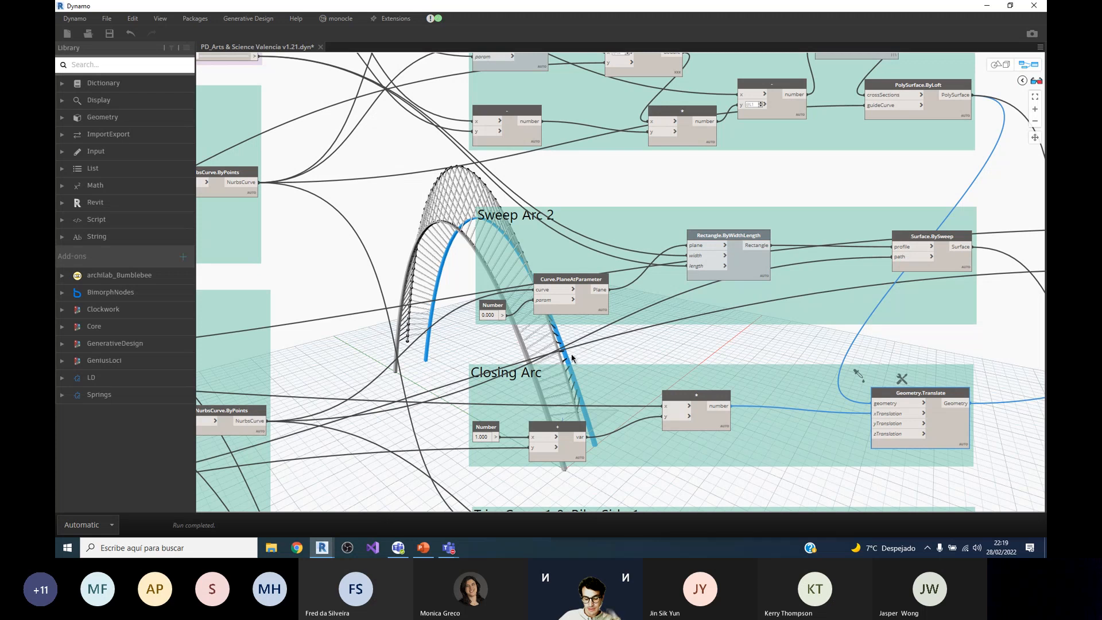
scroll(677, 334, "down", 2)
scroll(614, 354, "up", 3)
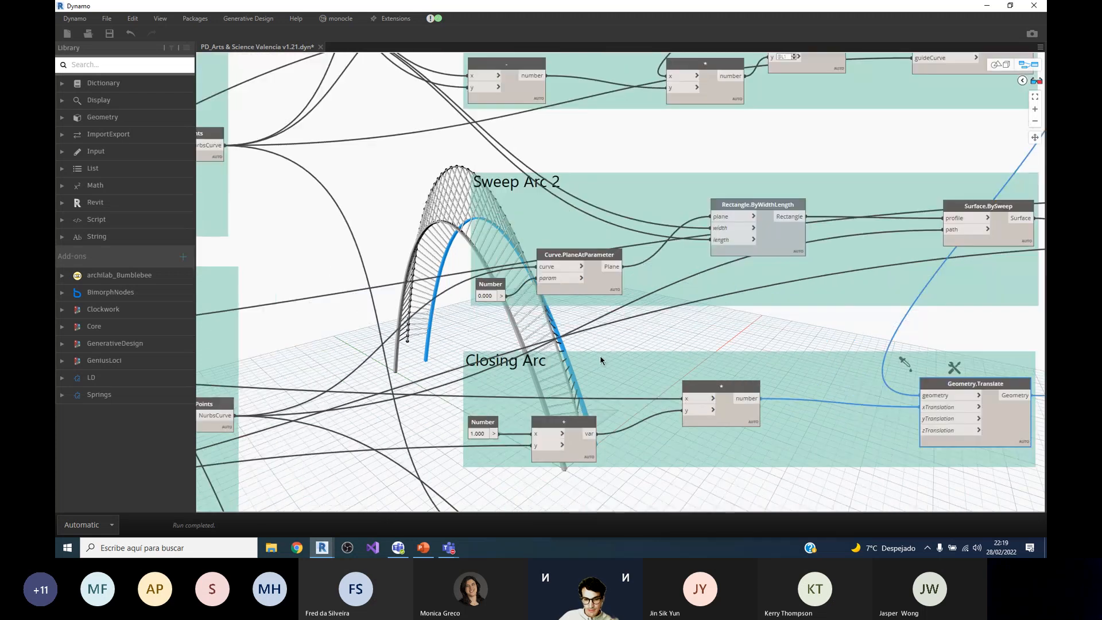
scroll(559, 336, "down", 2)
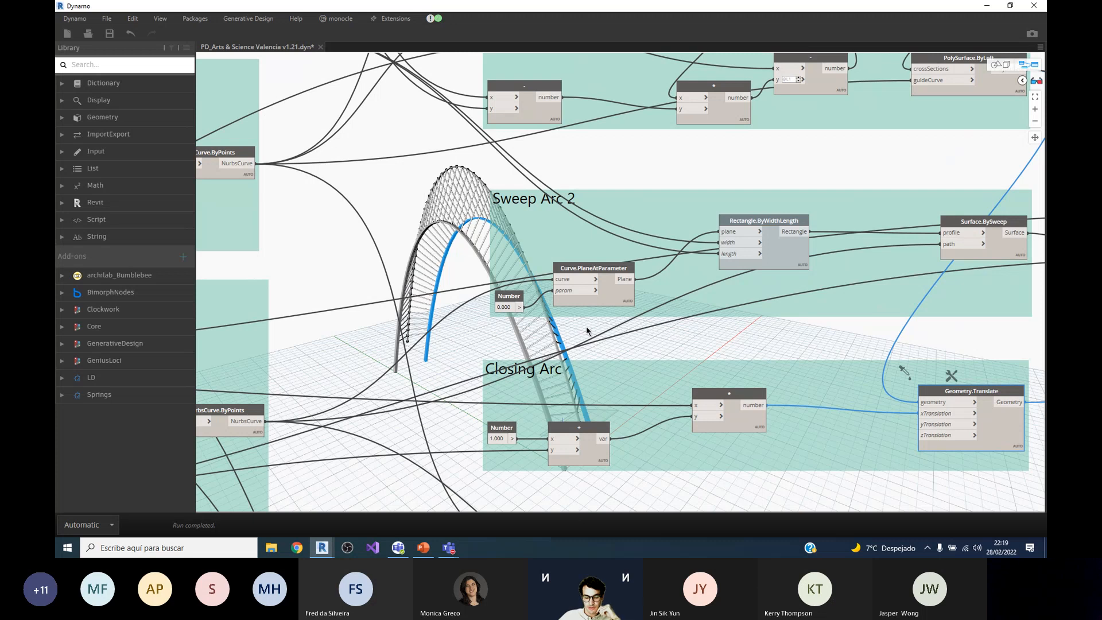
scroll(532, 273, "down", 2)
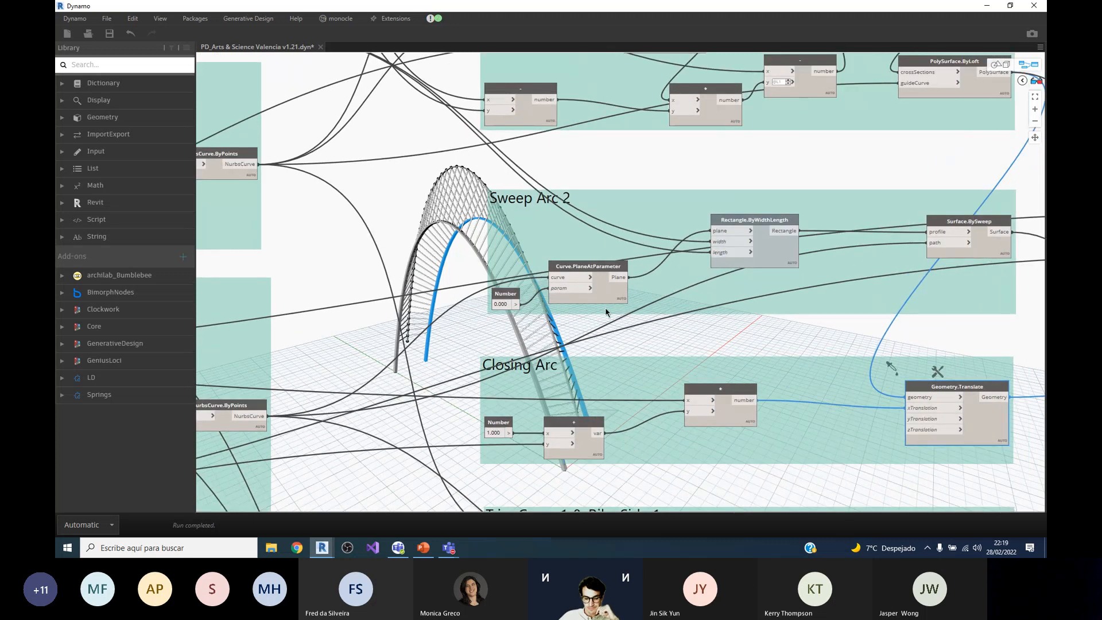
Step: Follow the geometry wire of Geometry.Translate towards PolySurface.ByLoft and examine the closing arc's offset at its base
scroll(702, 351, "up", 1)
scroll(872, 321, "down", 1)
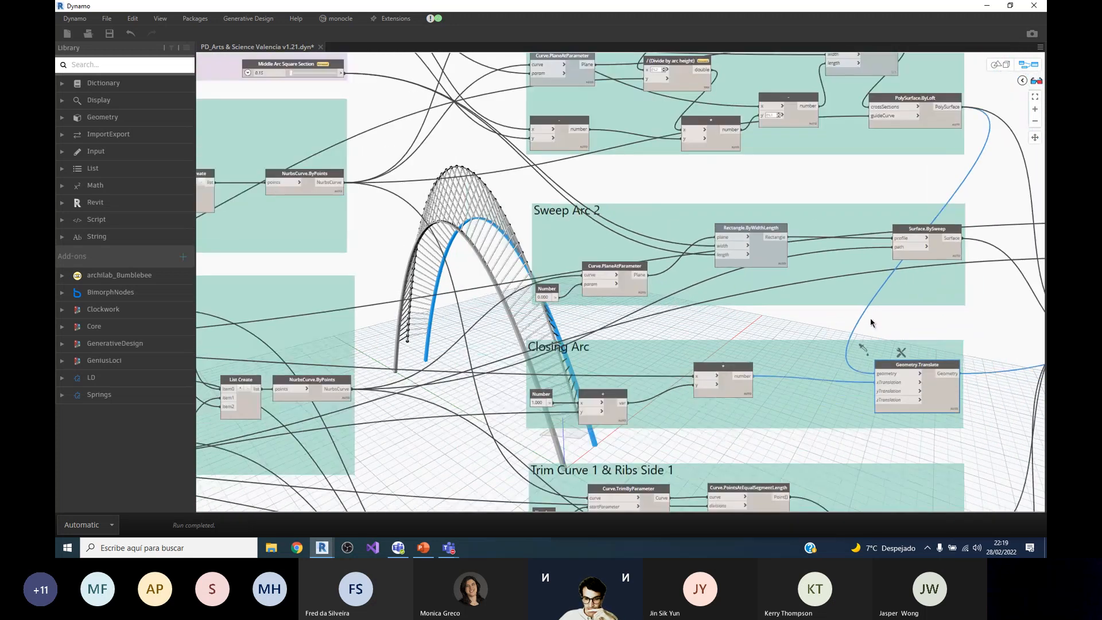
scroll(622, 390, "up", 1)
scroll(809, 349, "down", 2)
scroll(724, 360, "up", 1)
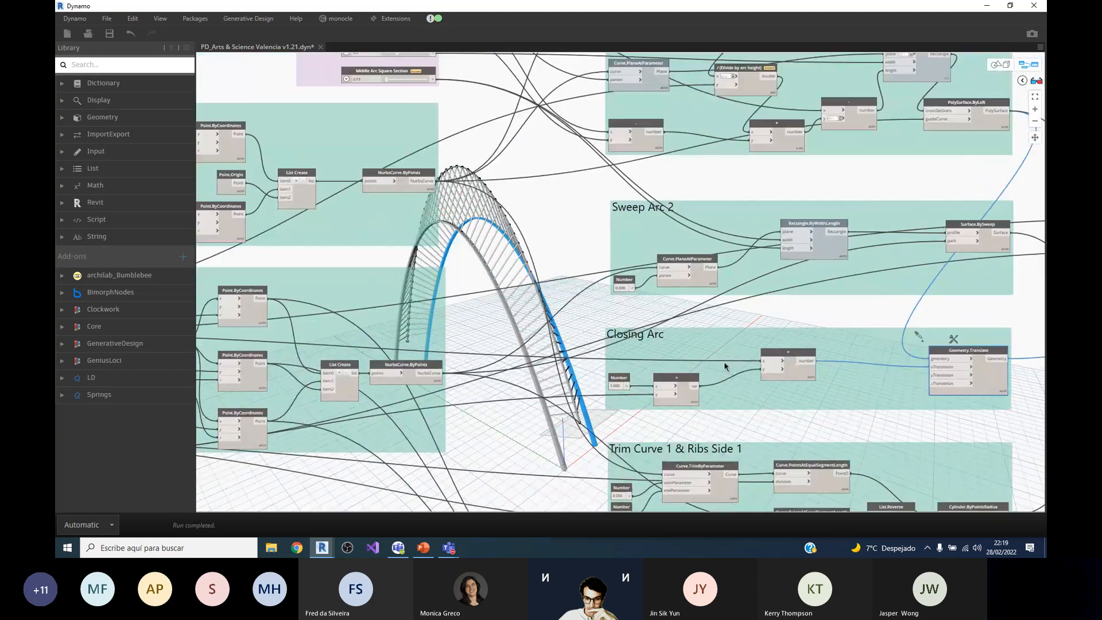
scroll(857, 359, "down", 3)
scroll(789, 374, "up", 5)
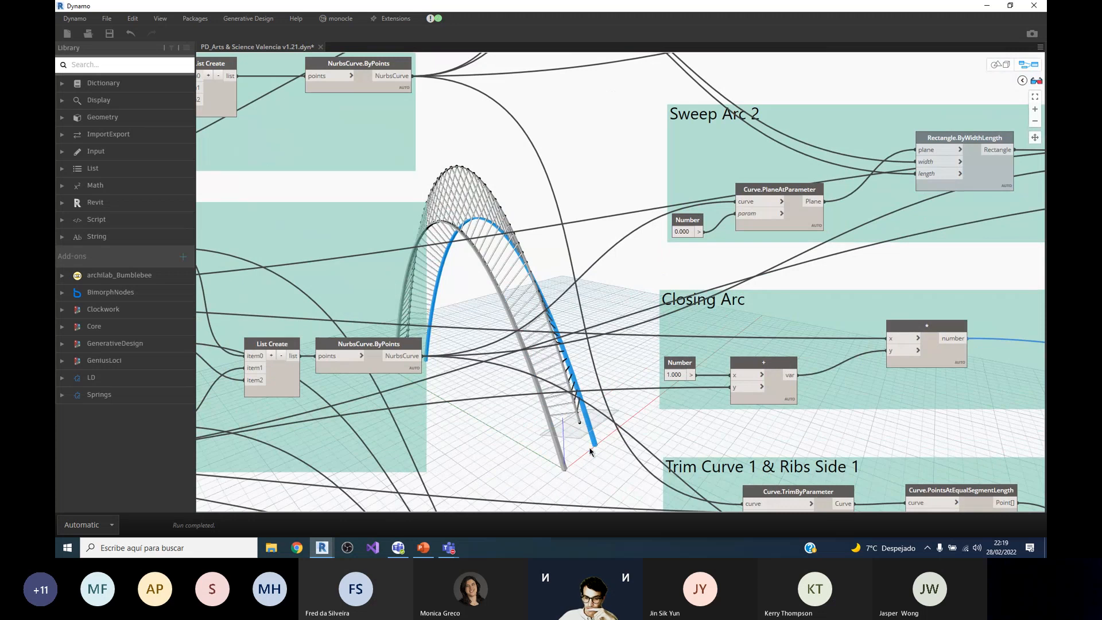
Step: Select the multiplication node in Closing Arc and preview its output value
left_click(948, 327)
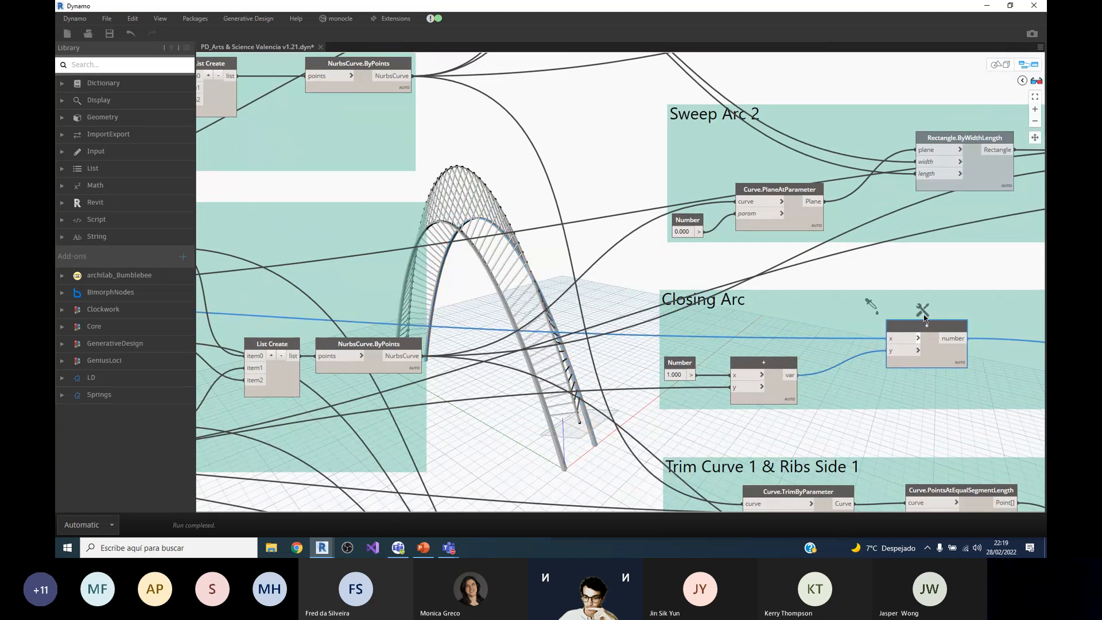
scroll(930, 362, "down", 3)
scroll(925, 366, "up", 3)
mouse_move(855, 357)
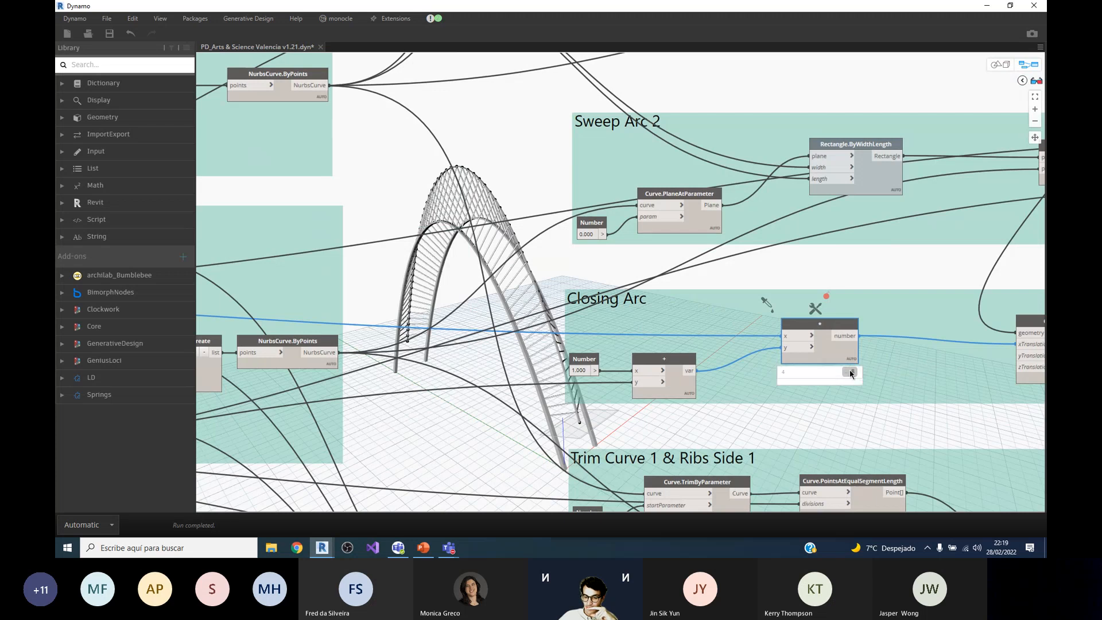
scroll(623, 331, "down", 3)
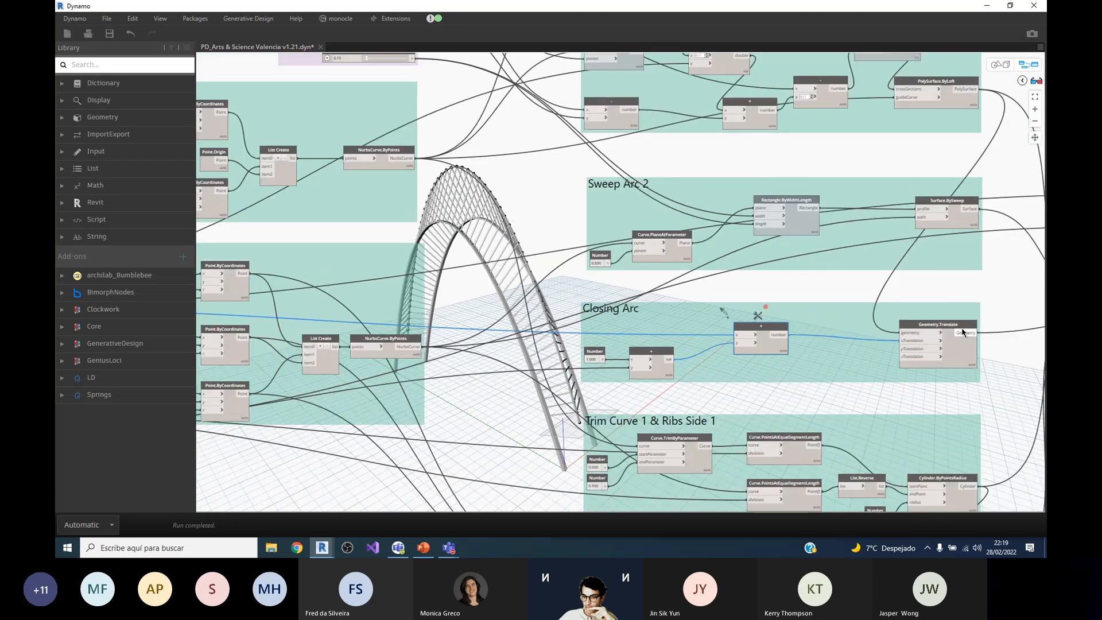
Step: Select Geometry.Translate in Closing Arc and read its description and output preview
scroll(953, 330, "up", 4)
left_click(949, 326)
scroll(838, 415, "down", 3)
scroll(930, 368, "up", 4)
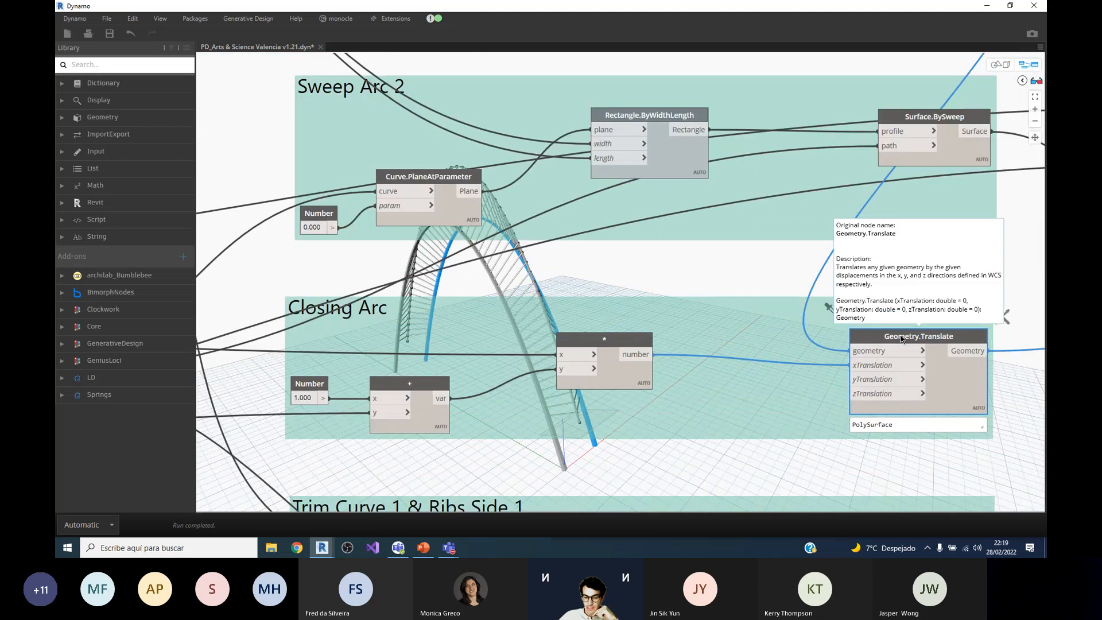
scroll(623, 391, "down", 2)
scroll(592, 319, "up", 4)
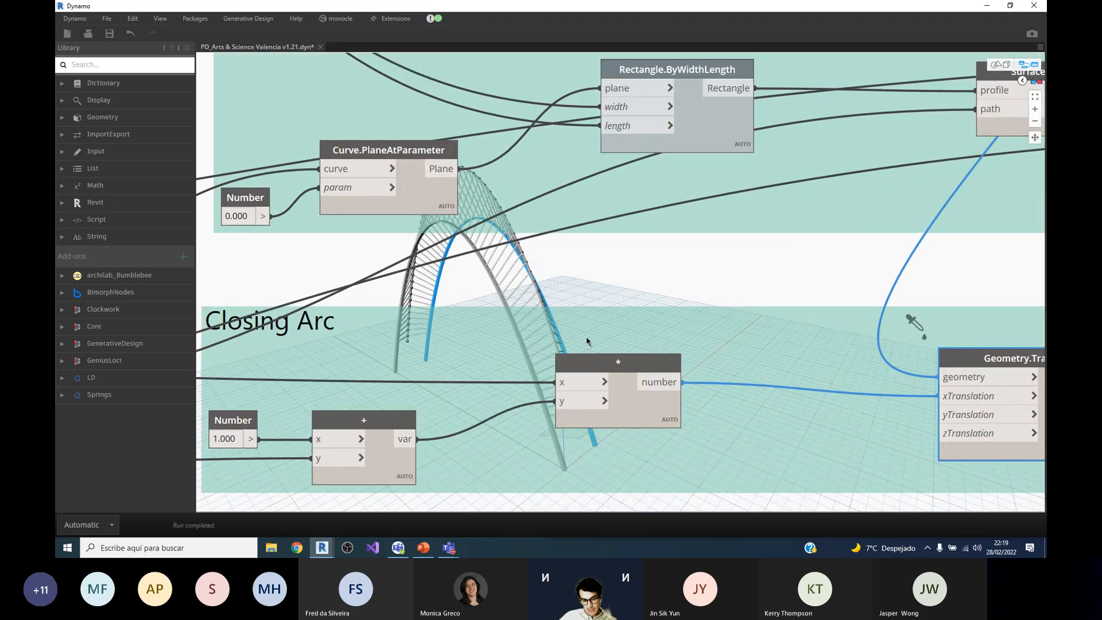
Step: Check the multiplication node's output and the description of the xTranslation input it feeds on Geometry.Translate
scroll(631, 361, "down", 3)
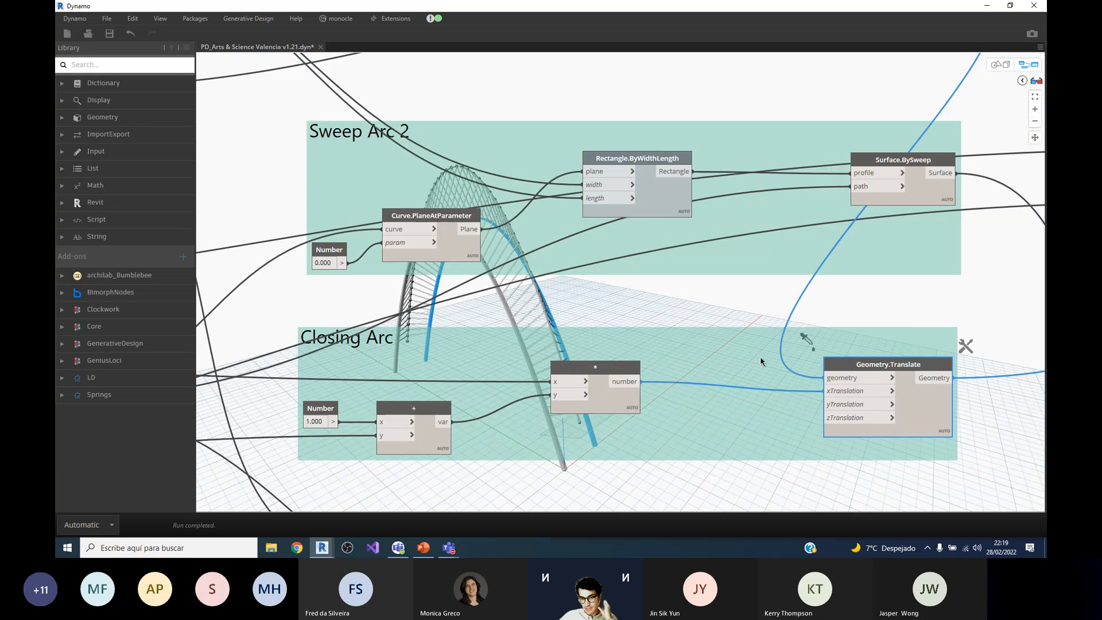
scroll(649, 304, "up", 3)
scroll(609, 307, "down", 1)
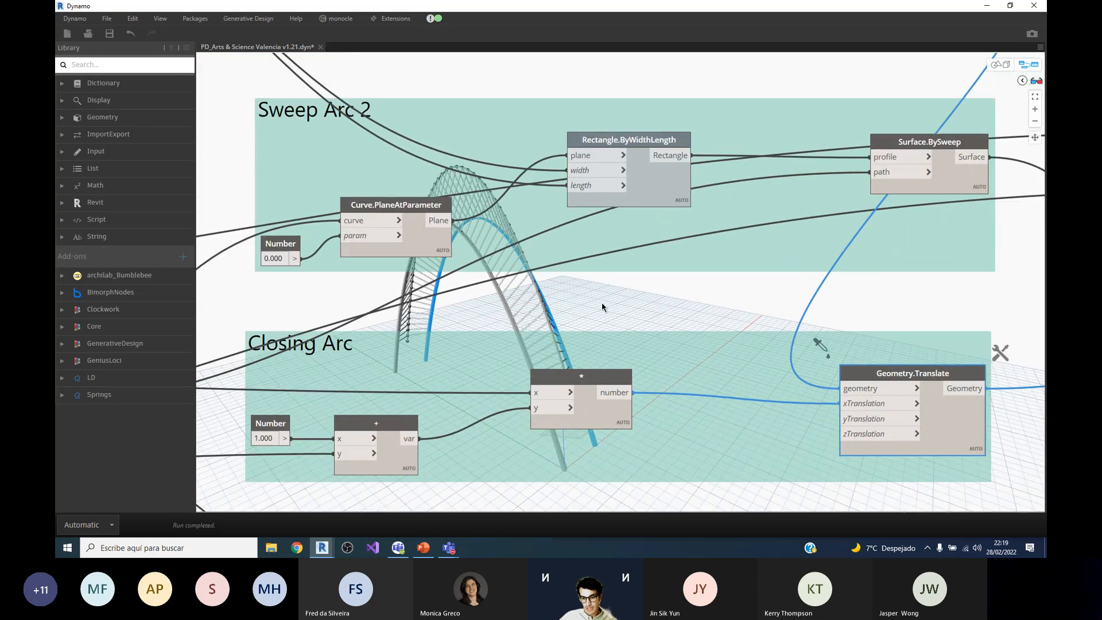
scroll(594, 307, "up", 1)
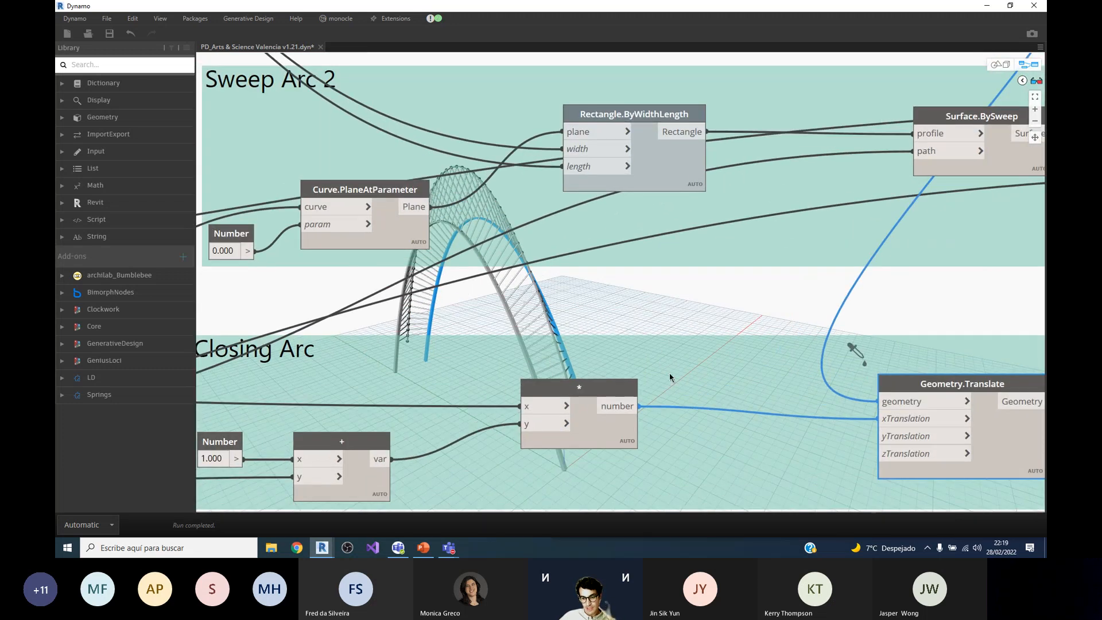
scroll(591, 290, "down", 2)
scroll(688, 344, "up", 1)
scroll(773, 386, "down", 1)
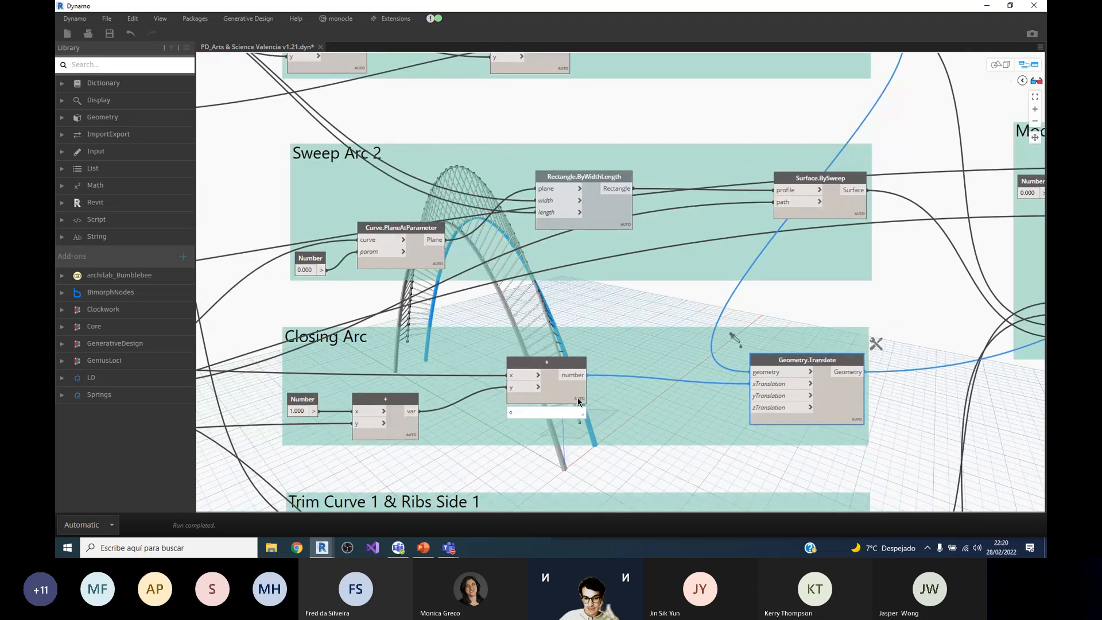
mouse_move(772, 388)
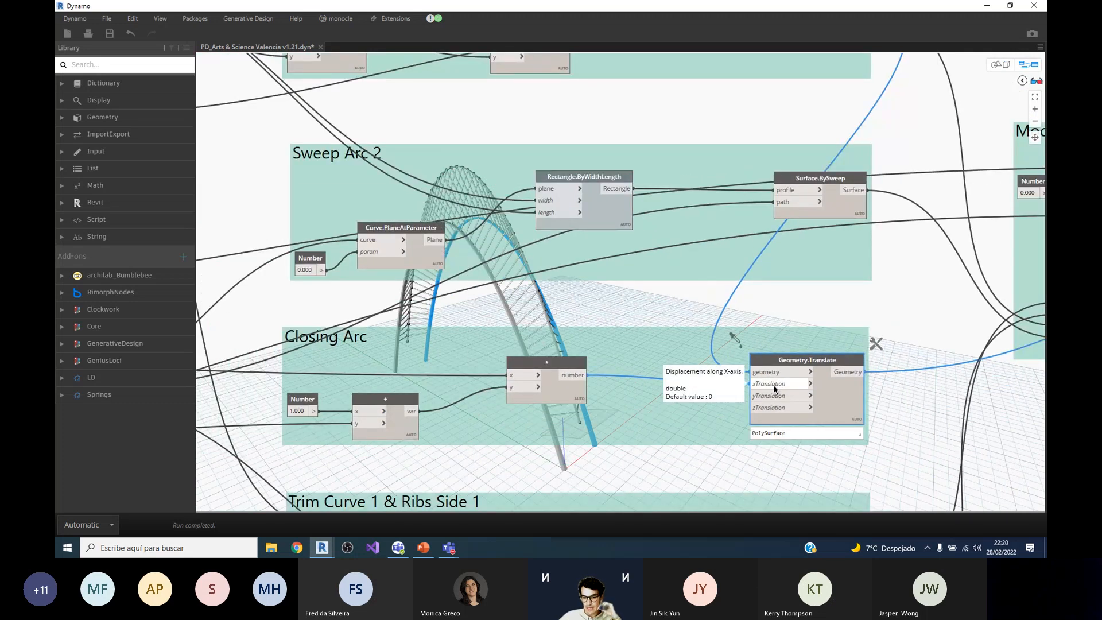
Step: Compare the lofted arc with its translated copy by selecting PolySurface.ByLoft and Geometry.Translate in turn
scroll(685, 397, "down", 1)
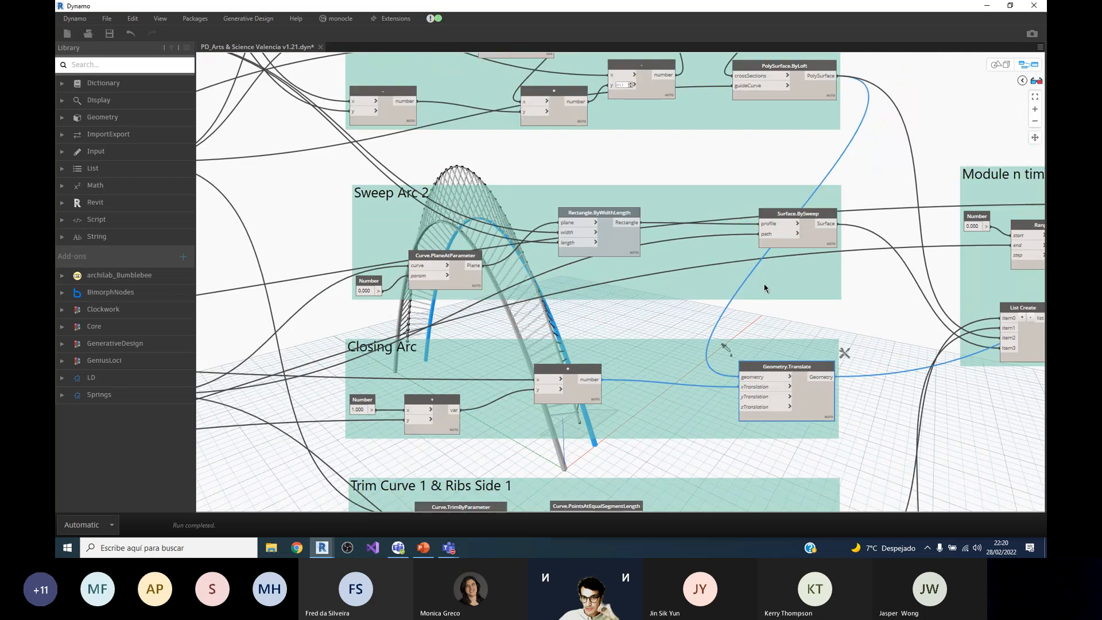
left_click(799, 68)
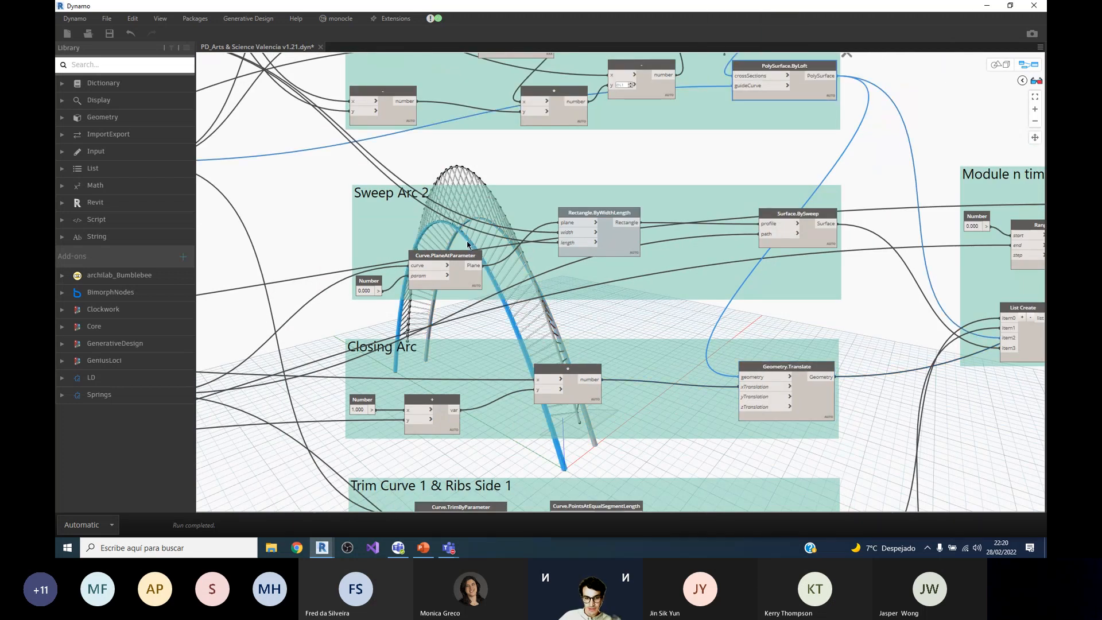
scroll(849, 399, "up", 1)
left_click(782, 356)
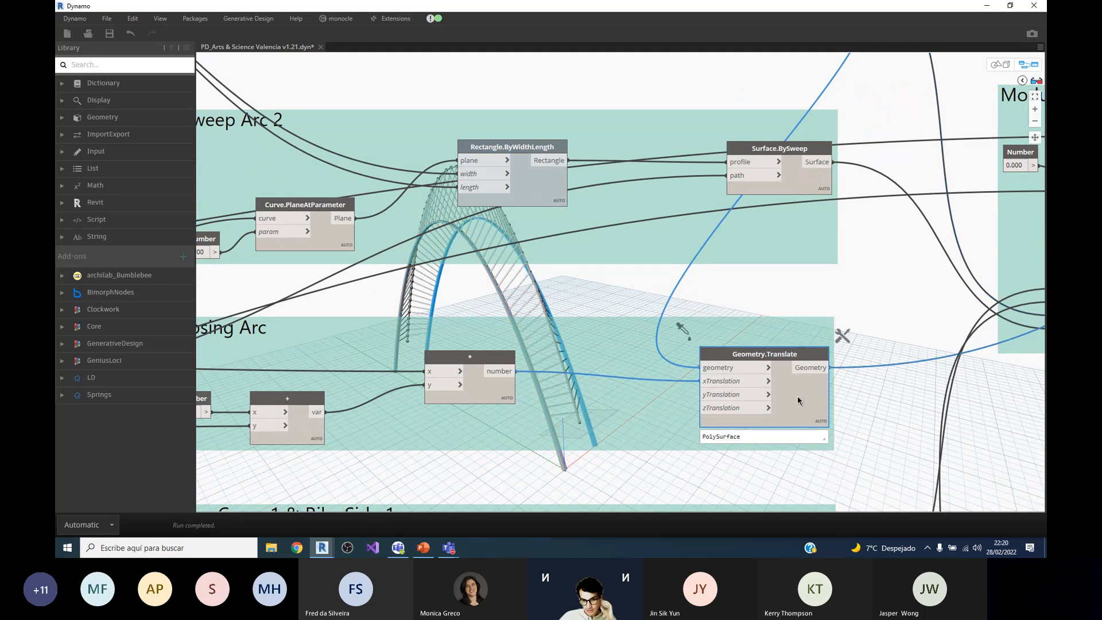
scroll(817, 383, "down", 3)
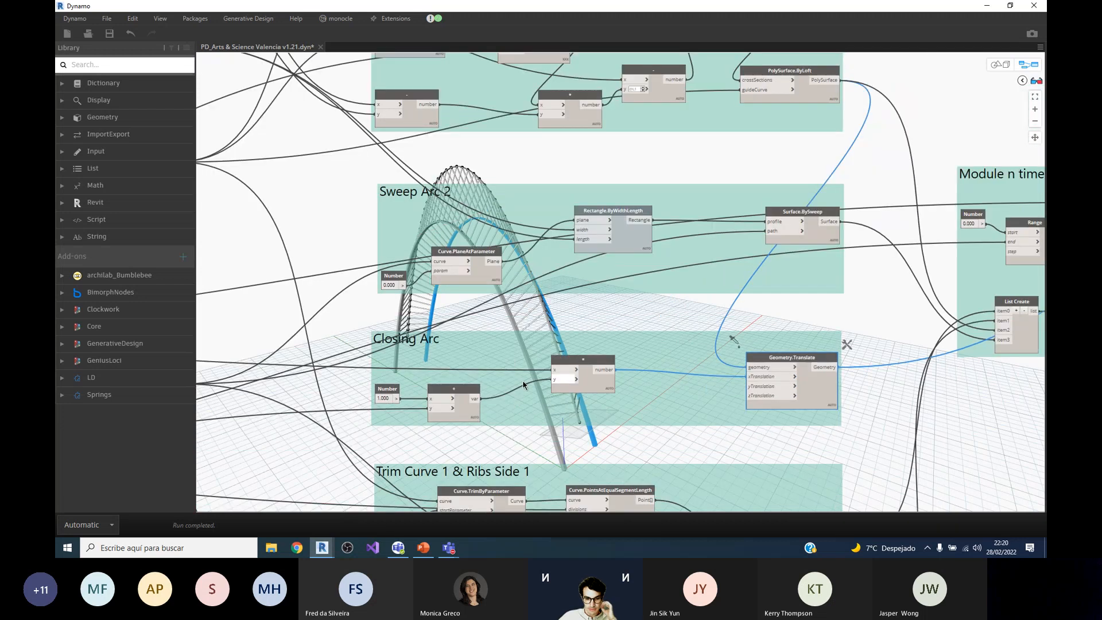
scroll(524, 383, "up", 1)
scroll(884, 383, "up", 2)
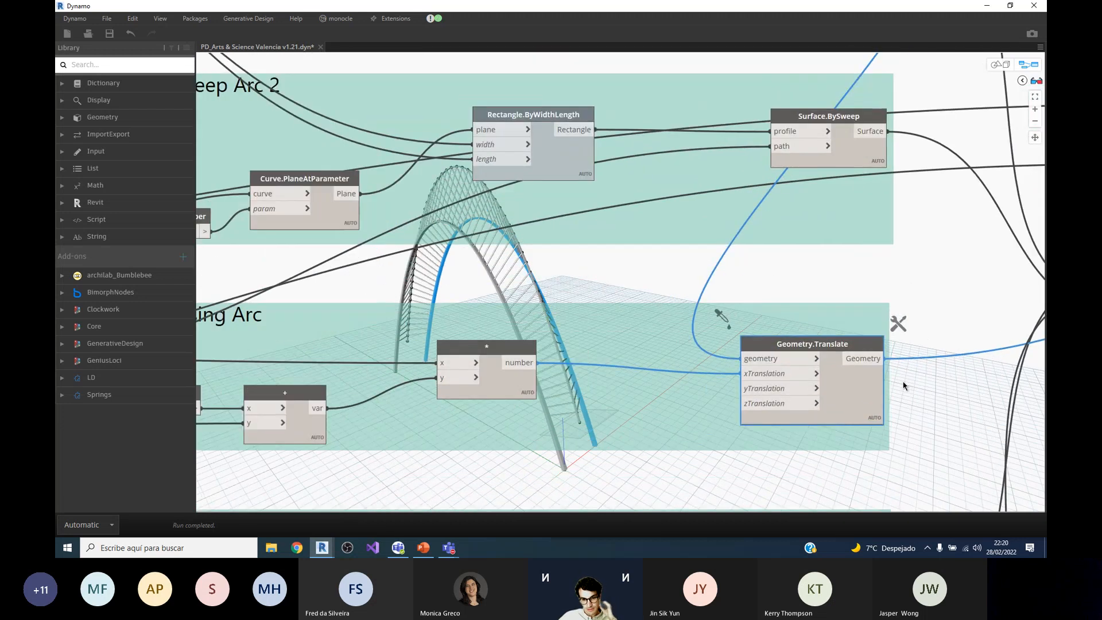
scroll(813, 246, "down", 4)
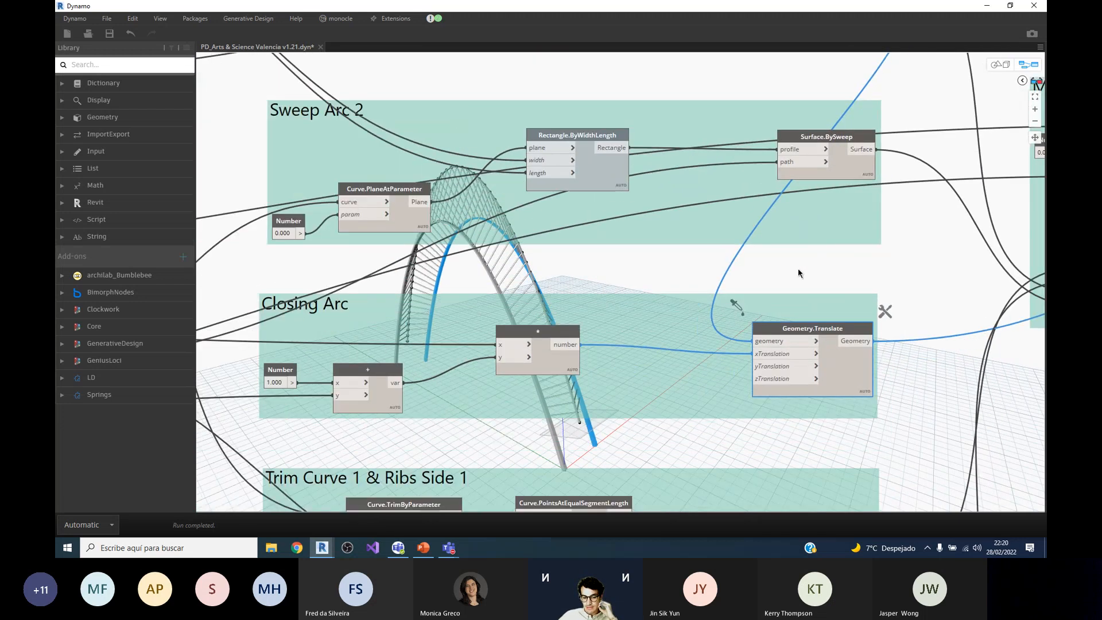
Step: Examine the node layout of the Trim Curve 1 & Ribs Side 1 group below Closing Arc
scroll(736, 205, "down", 2)
scroll(558, 374, "up", 3)
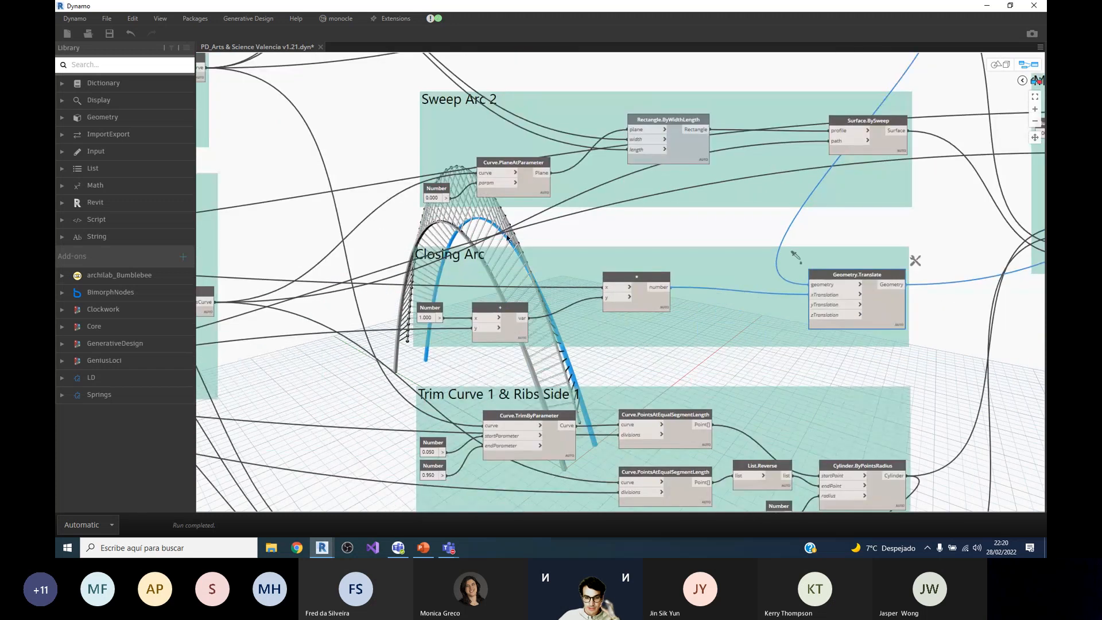
scroll(510, 376, "down", 2)
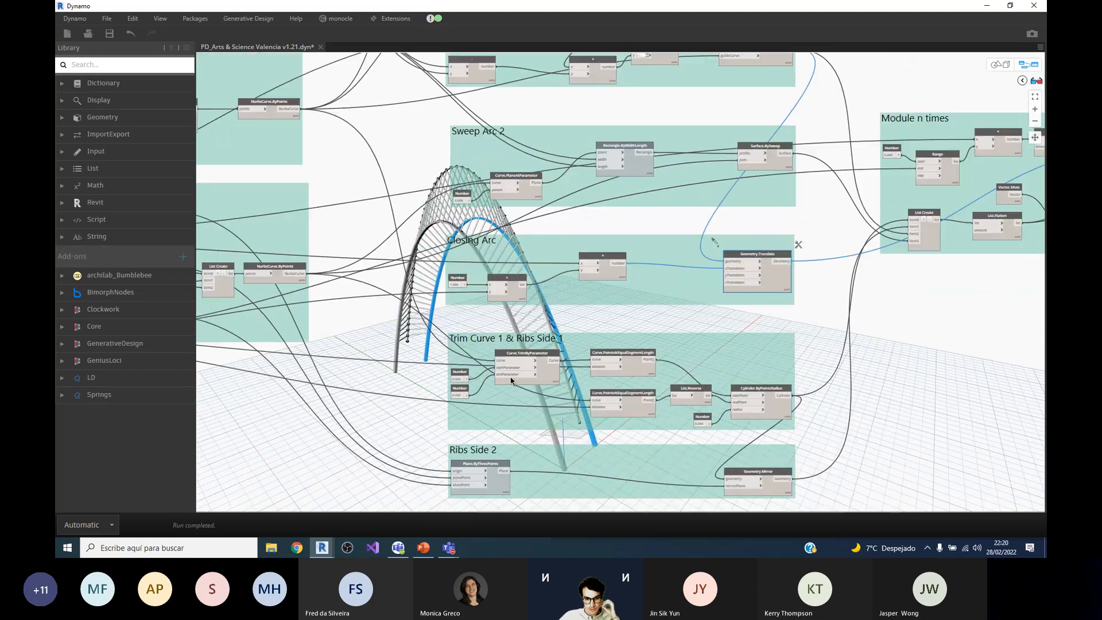
scroll(511, 376, "up", 2)
scroll(584, 278, "down", 1)
scroll(705, 308, "down", 1)
scroll(637, 325, "up", 1)
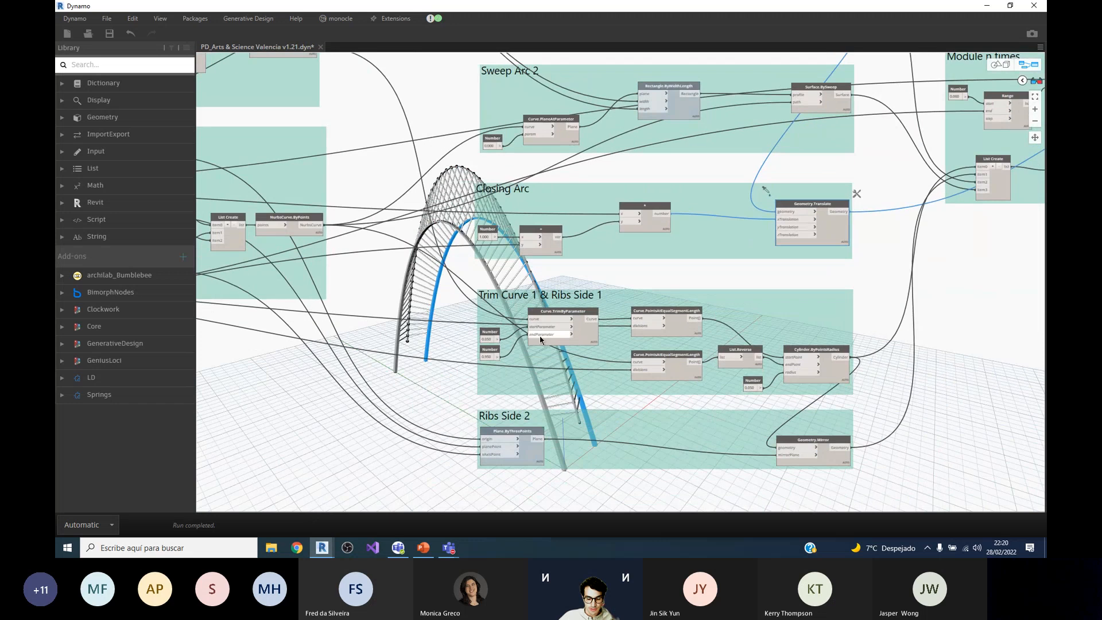
scroll(538, 338, "up", 1)
scroll(651, 296, "down", 1)
scroll(567, 313, "up", 1)
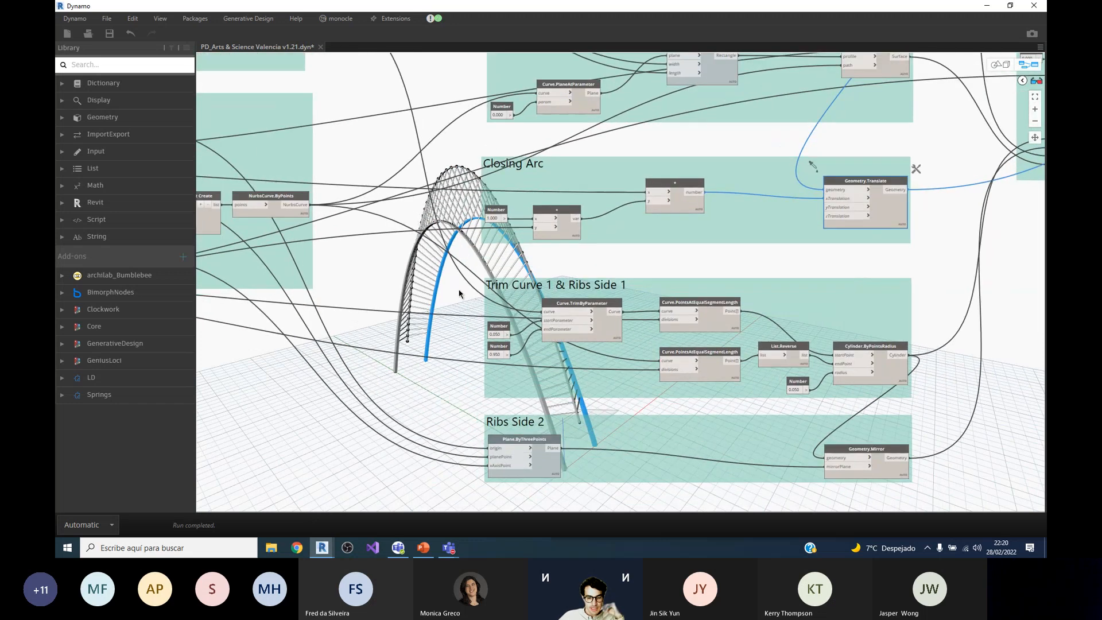
scroll(565, 371, "up", 1)
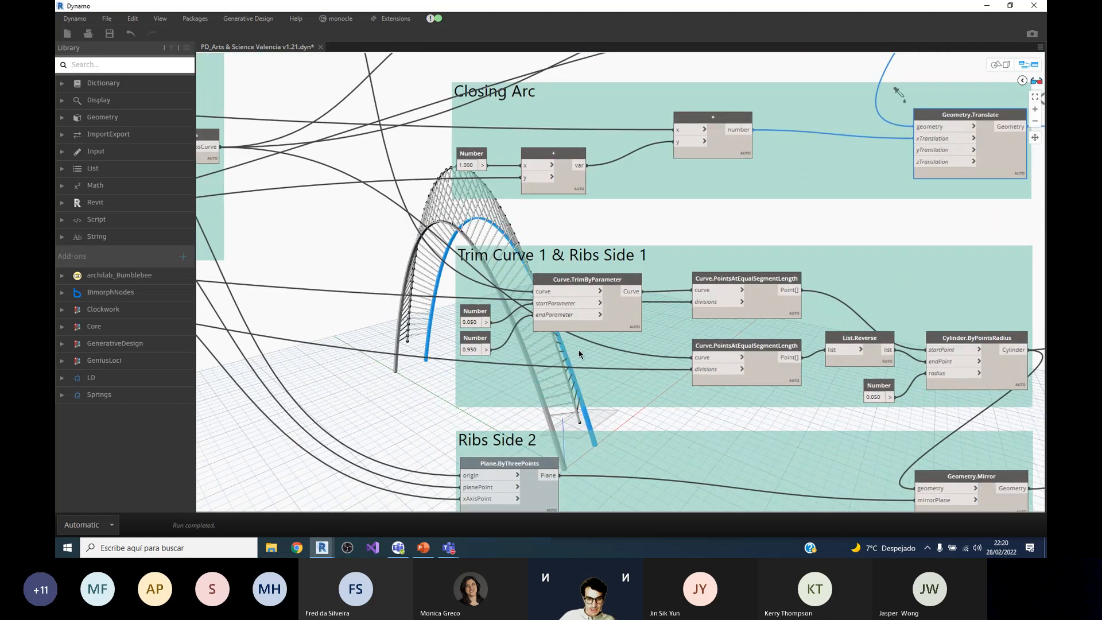
scroll(517, 272, "down", 1)
scroll(480, 333, "up", 1)
Step: Switch to PowerPoint to review the labelled arch parameters on the example structure slide, and return to Dynamo
left_click(423, 548)
left_click(122, 520)
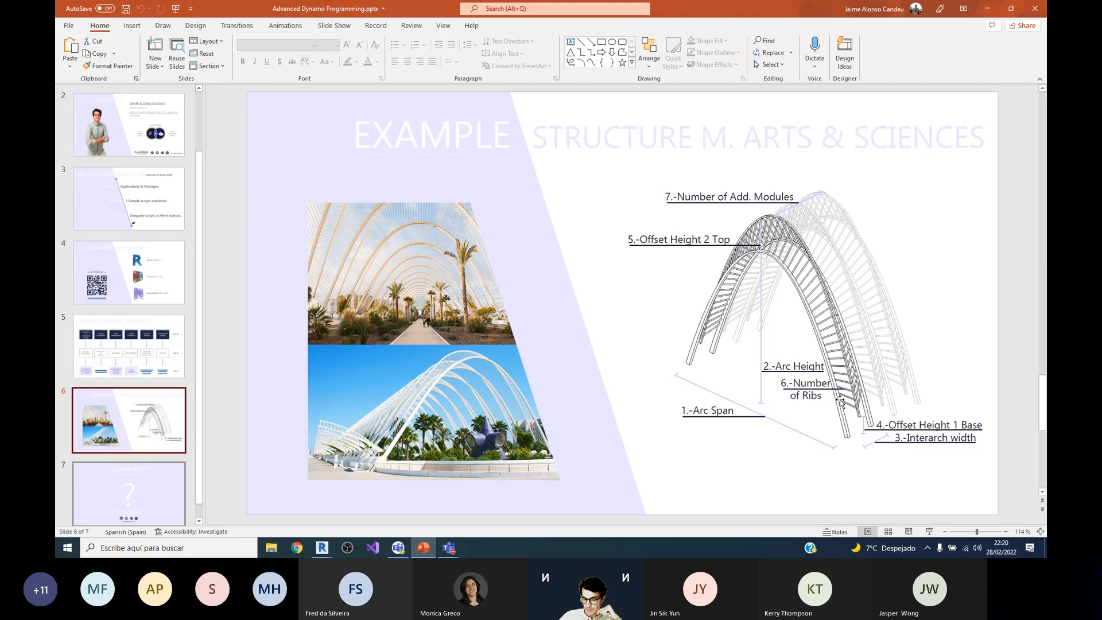
left_click(987, 9)
Step: Select Curve.TrimByParameter in Trim Curve 1 & Ribs Side 1 to inspect its curve, startParameter and endParameter inputs
scroll(631, 341, "up", 2)
left_click(650, 247)
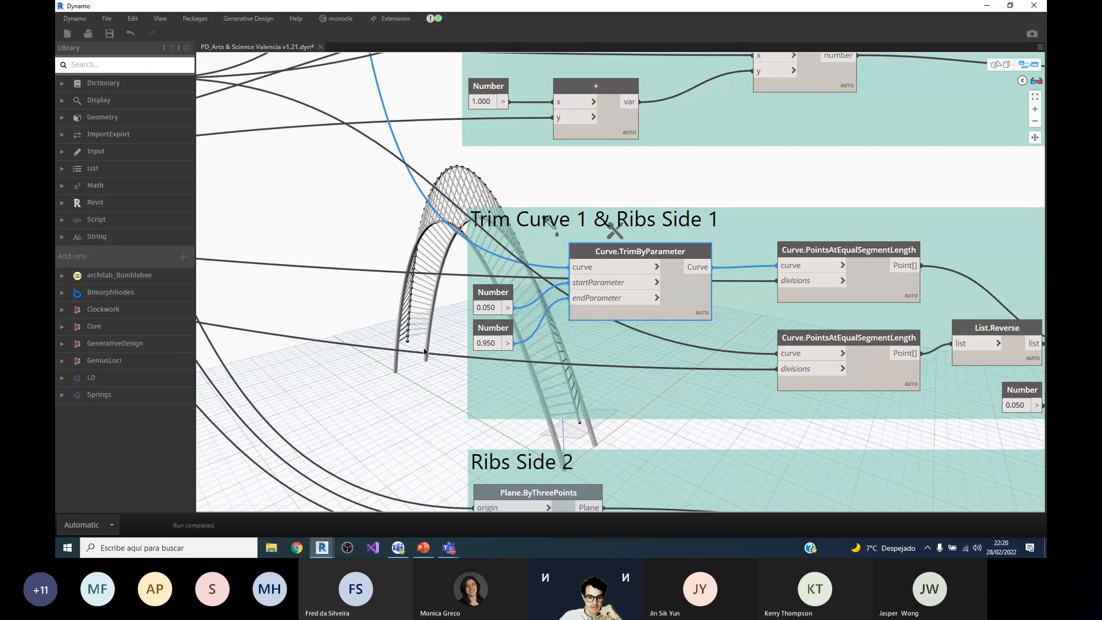
scroll(343, 351, "down", 1)
scroll(711, 265, "up", 2)
Step: Select the Curve.PointsAtEqualSegmentLength node fed by the trimmed curve and preview its list of points
left_click(782, 270)
scroll(488, 341, "down", 1)
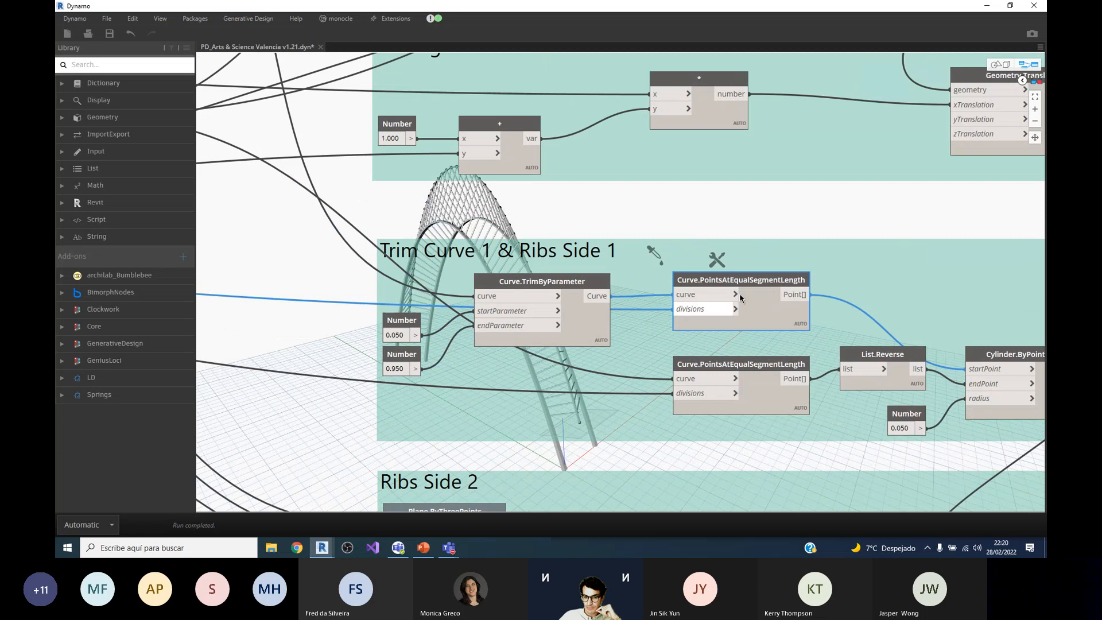
scroll(764, 280, "up", 2)
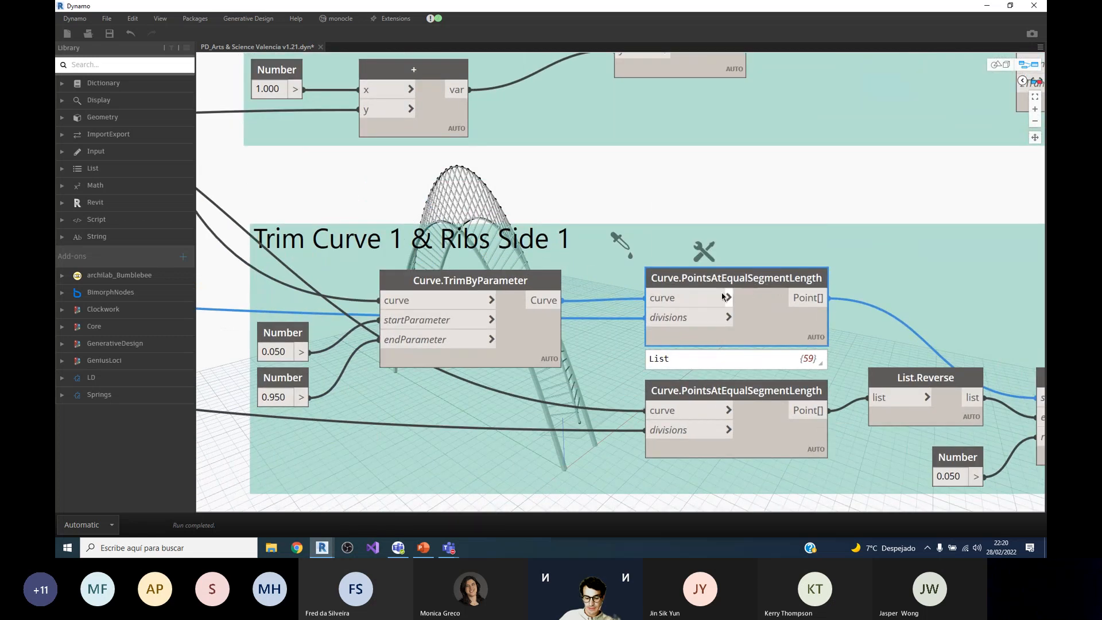
scroll(571, 390, "down", 2)
scroll(571, 390, "up", 2)
scroll(571, 390, "down", 1)
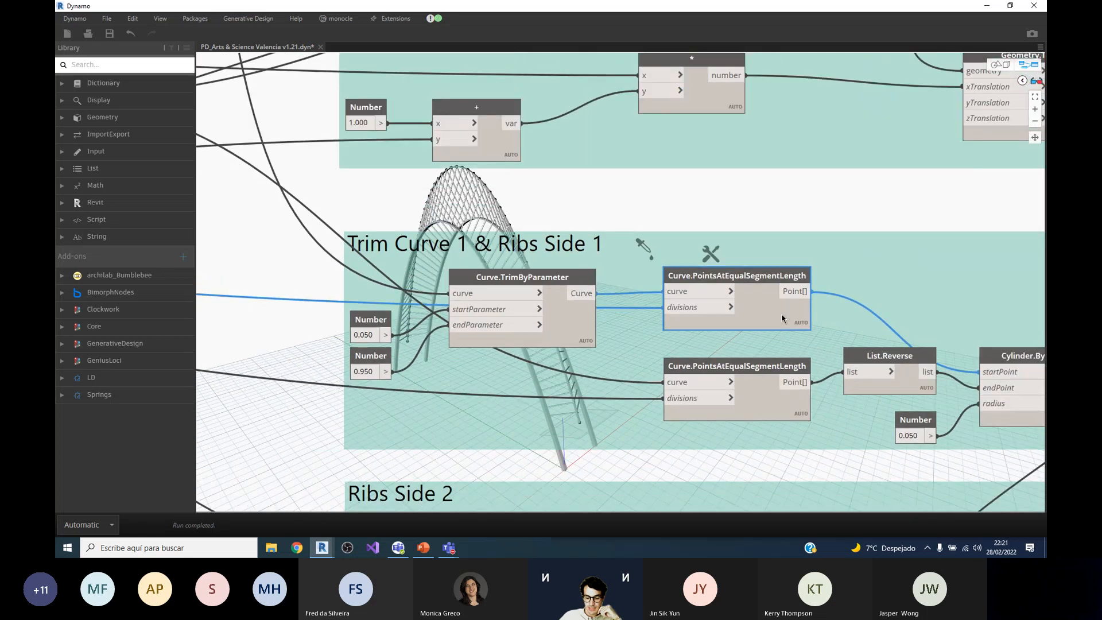
scroll(541, 411, "up", 1)
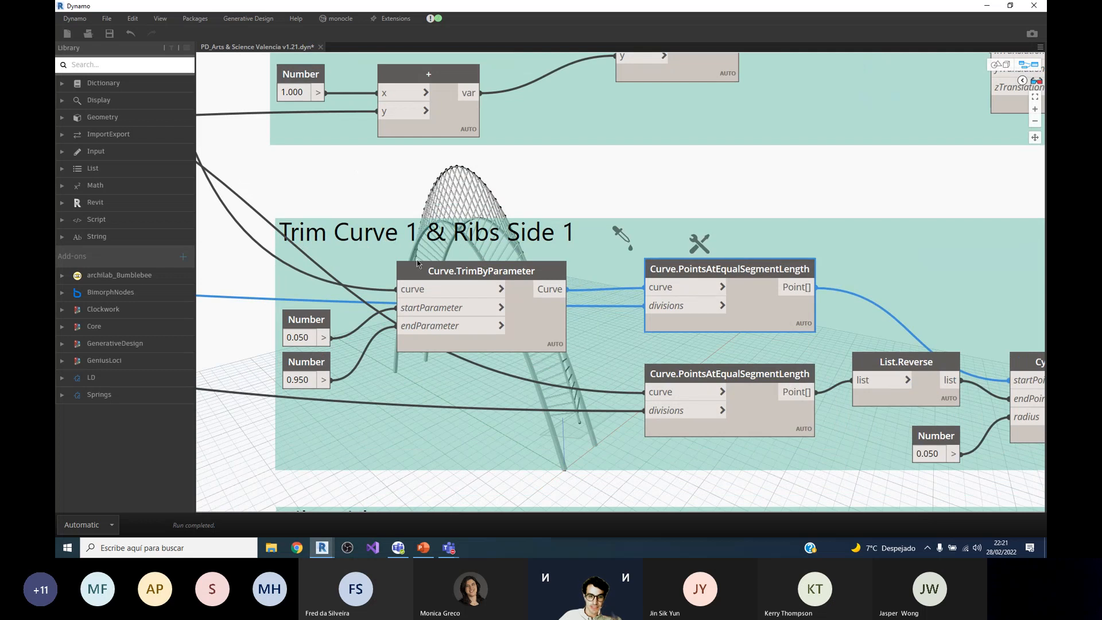
mouse_move(687, 308)
scroll(730, 308, "down", 1)
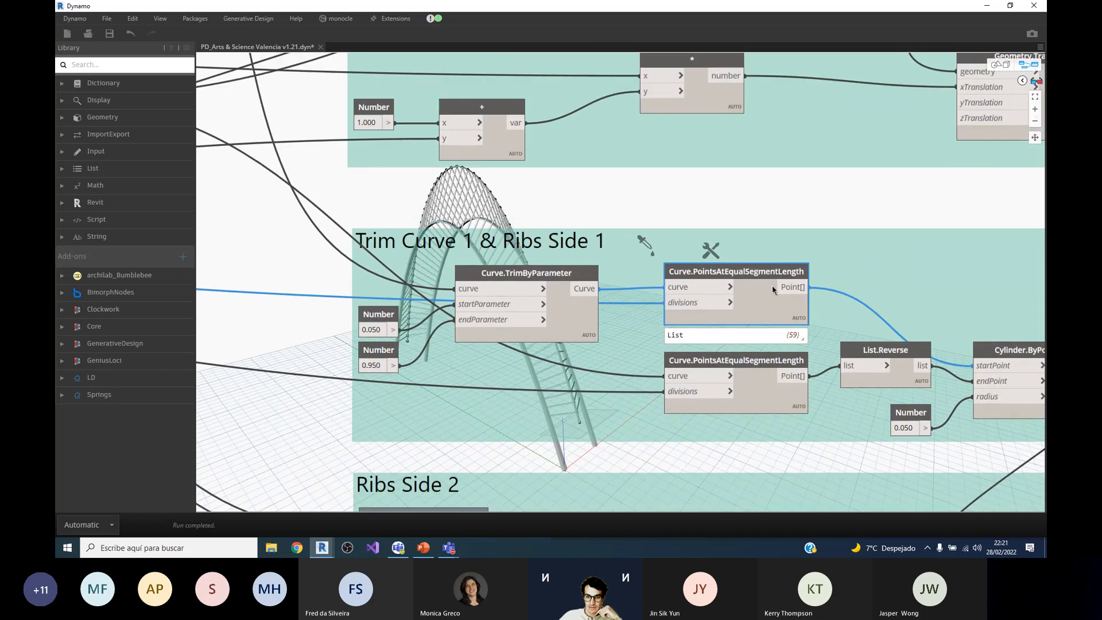
Step: Trace the divisions input of the selected points node back to the Number of Ribs slider and return to the rib group
scroll(822, 273, "down", 4)
scroll(336, 251, "up", 5)
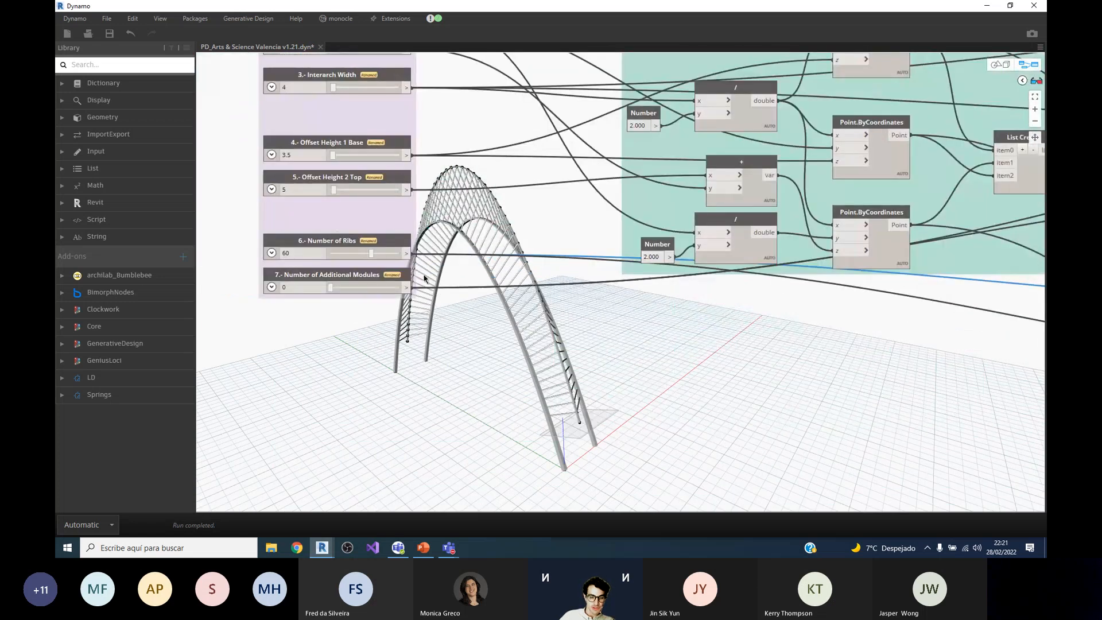
scroll(424, 278, "down", 4)
scroll(817, 290, "up", 5)
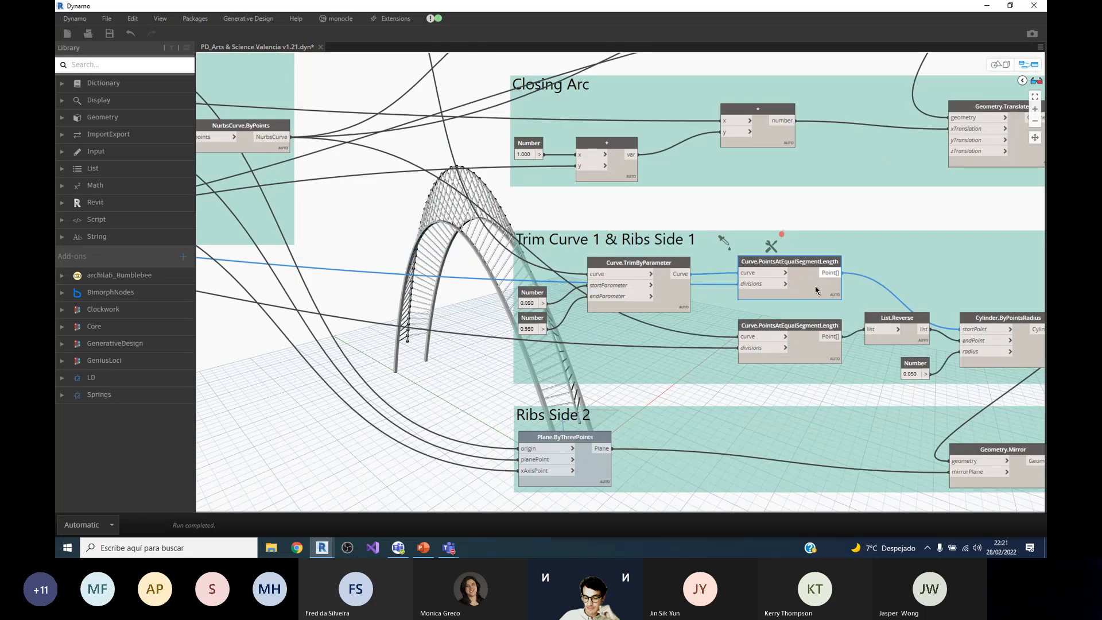
scroll(817, 289, "up", 3)
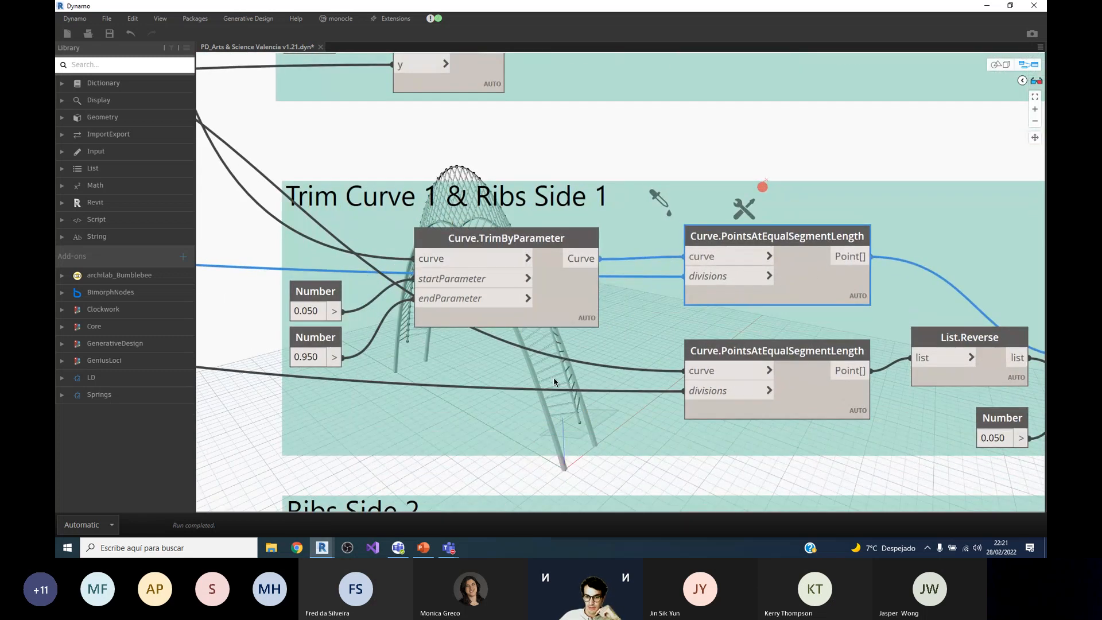
Step: Select the second Curve.PointsAtEqualSegmentLength node and compare it with the output preview of the trimmed curve's points node
scroll(802, 248, "down", 3)
scroll(699, 227, "up", 4)
left_click(686, 353)
scroll(660, 357, "down", 2)
scroll(405, 332, "up", 1)
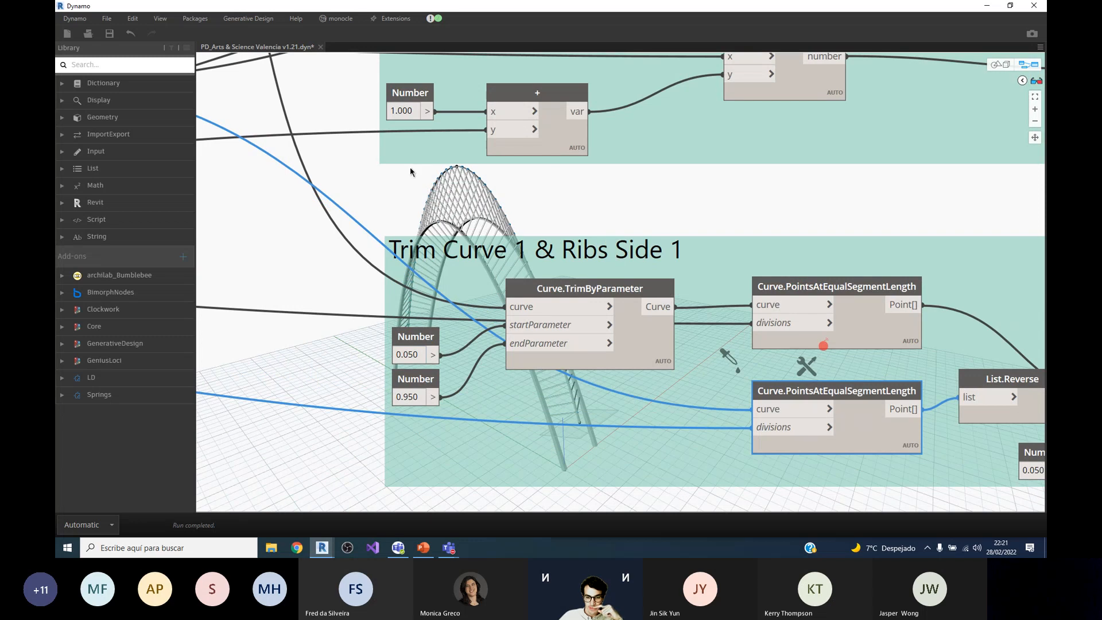
scroll(410, 170, "down", 1)
scroll(856, 308, "up", 3)
mouse_move(827, 328)
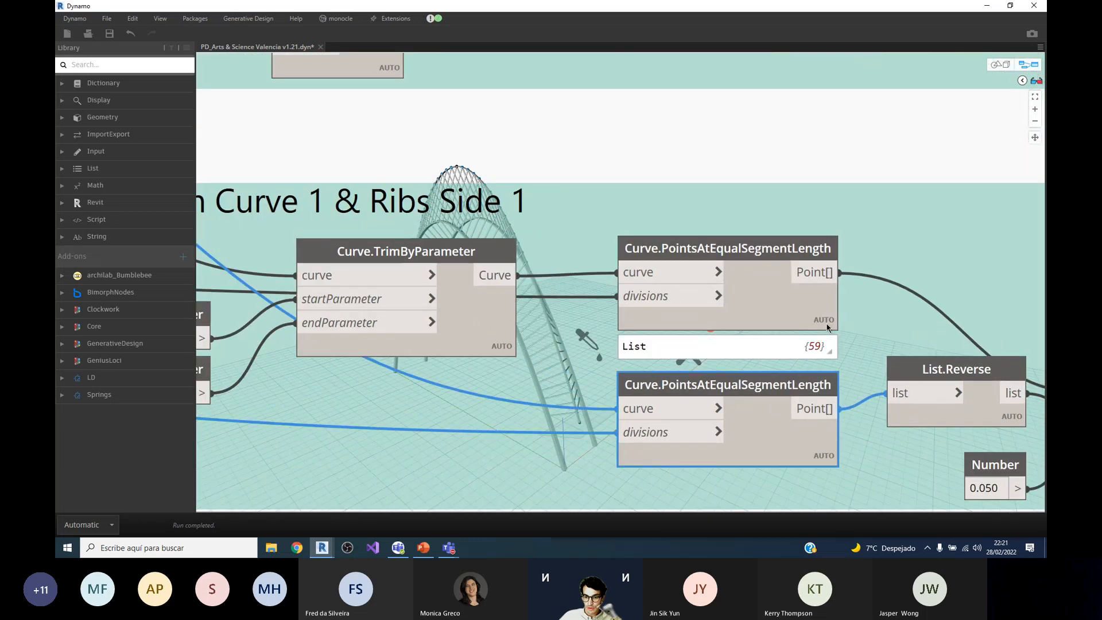
mouse_move(824, 349)
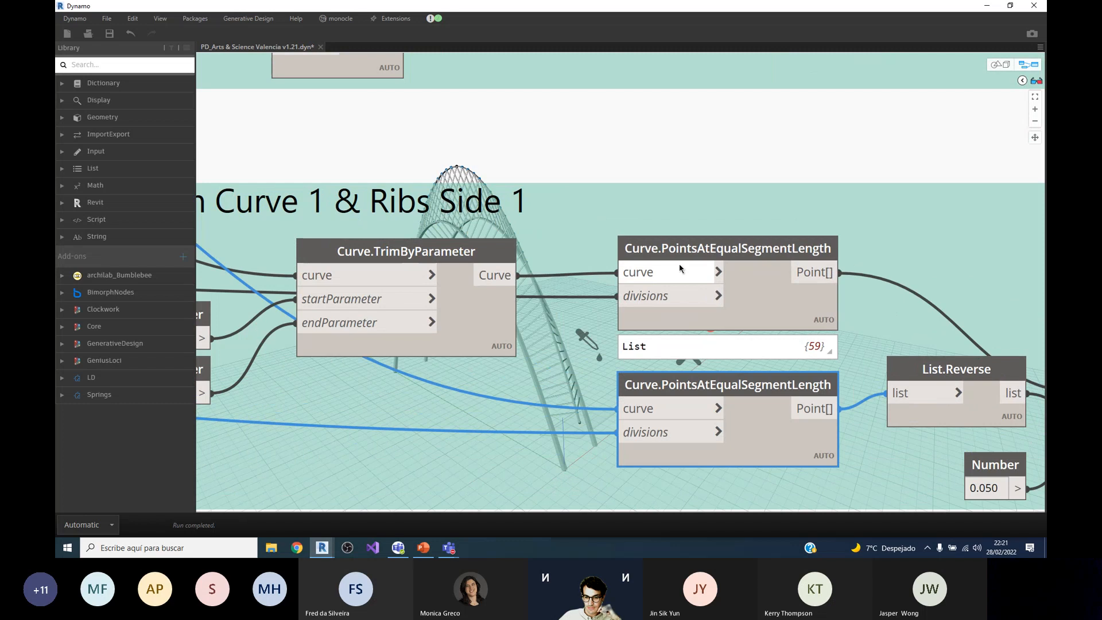
Step: Examine how the point lists and List.Reverse feed the start and end points of Cylinder.ByPointsRadius
scroll(680, 263, "down", 1)
scroll(762, 287, "up", 2)
scroll(762, 287, "down", 2)
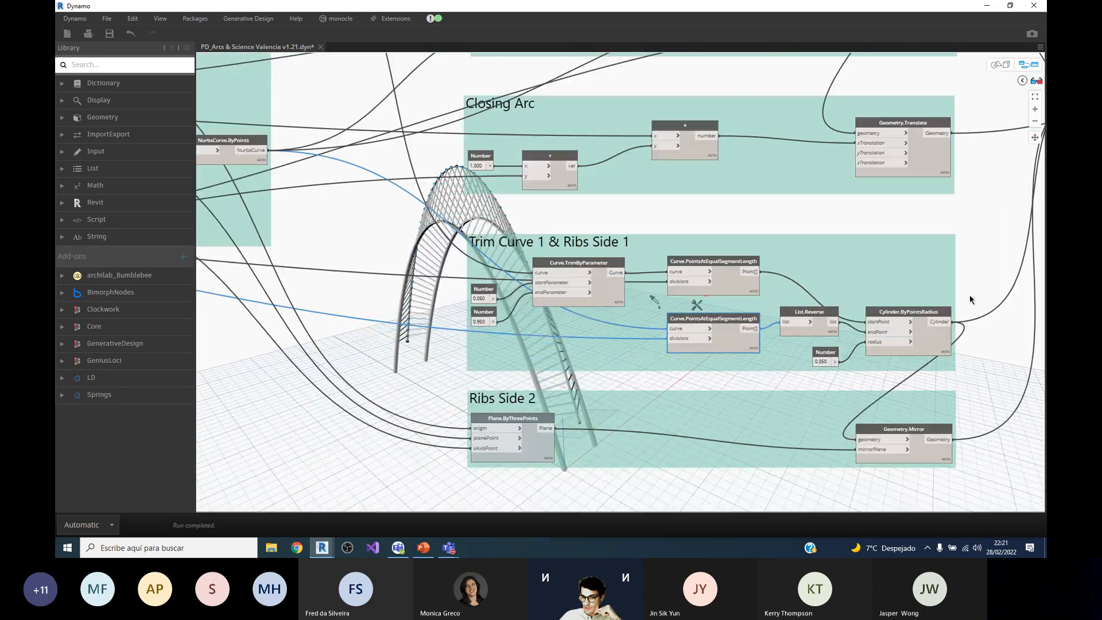
scroll(970, 299, "up", 3)
scroll(839, 427, "down", 1)
scroll(839, 427, "up", 1)
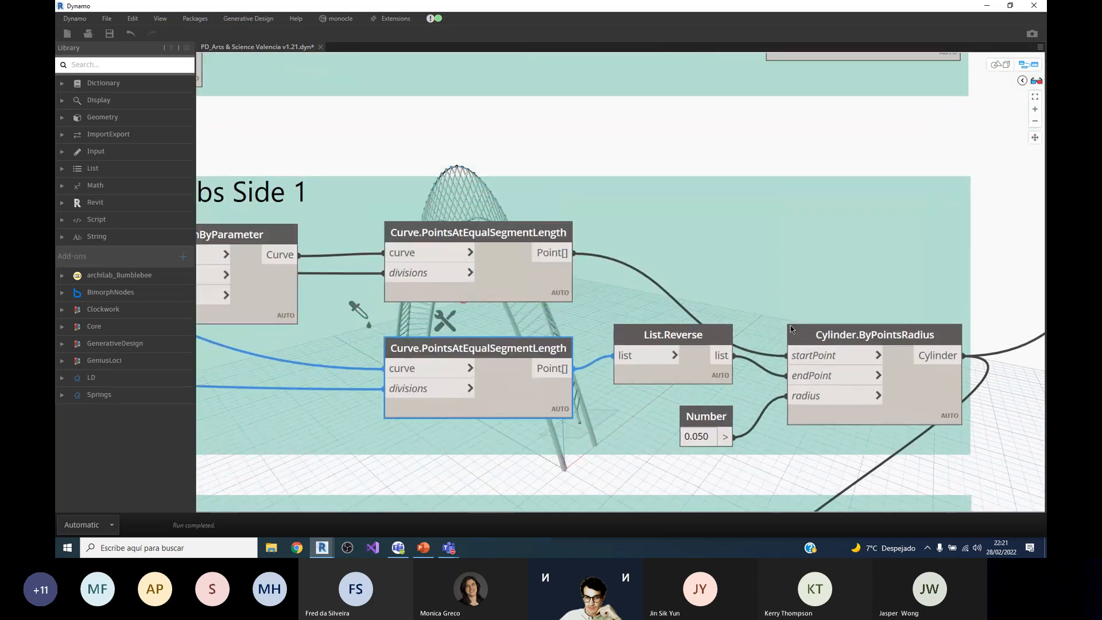
scroll(838, 427, "down", 2)
scroll(901, 416, "up", 3)
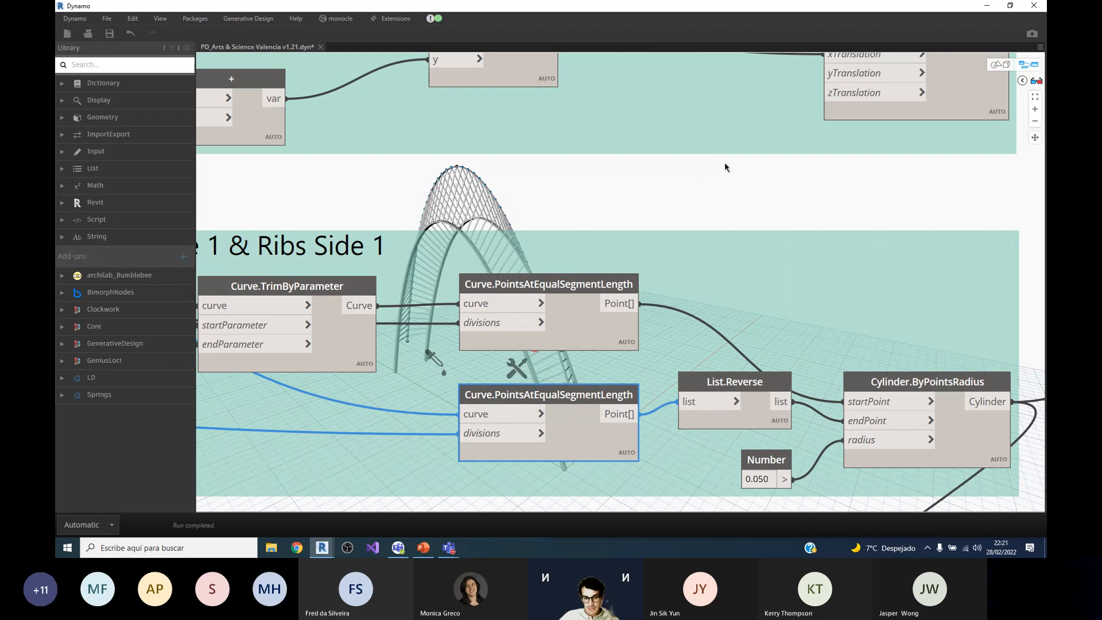
Step: Compare the Trim Curve 1 & Ribs Side 1 nodes with the ribs shown in the 3D preview
scroll(722, 161, "down", 2)
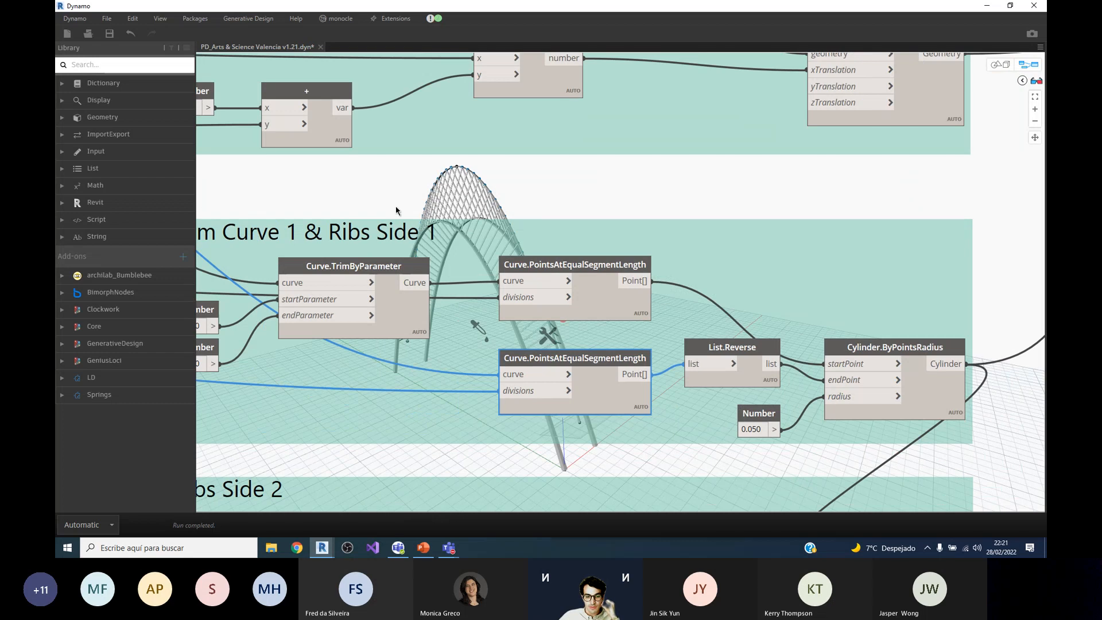
scroll(654, 172, "down", 3)
scroll(648, 164, "up", 2)
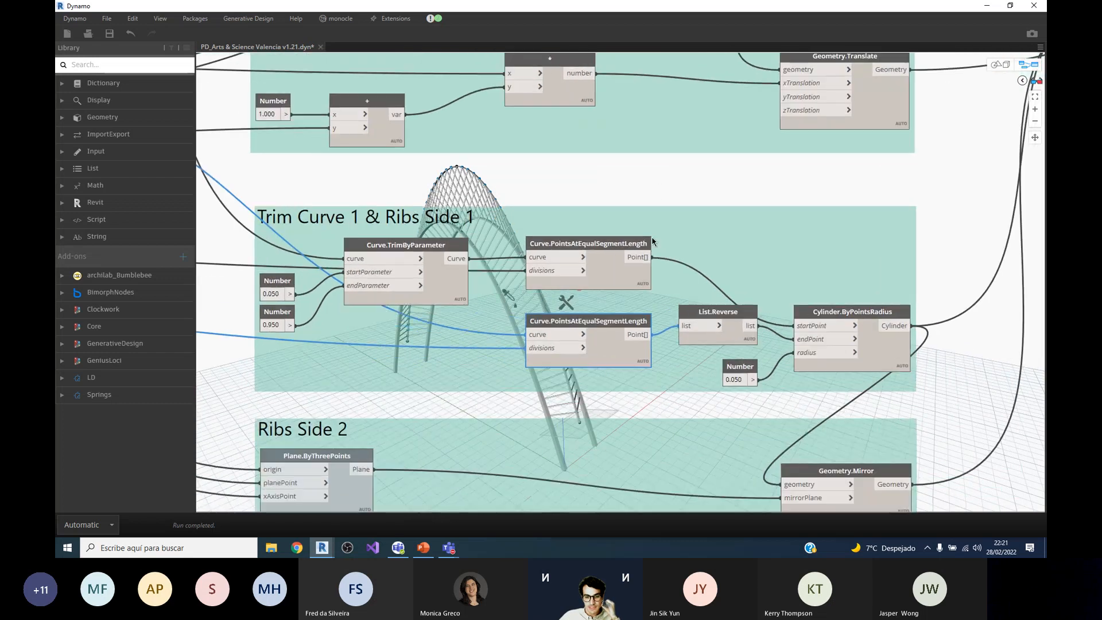
scroll(646, 157, "down", 2)
scroll(642, 241, "up", 2)
scroll(642, 322, "down", 1)
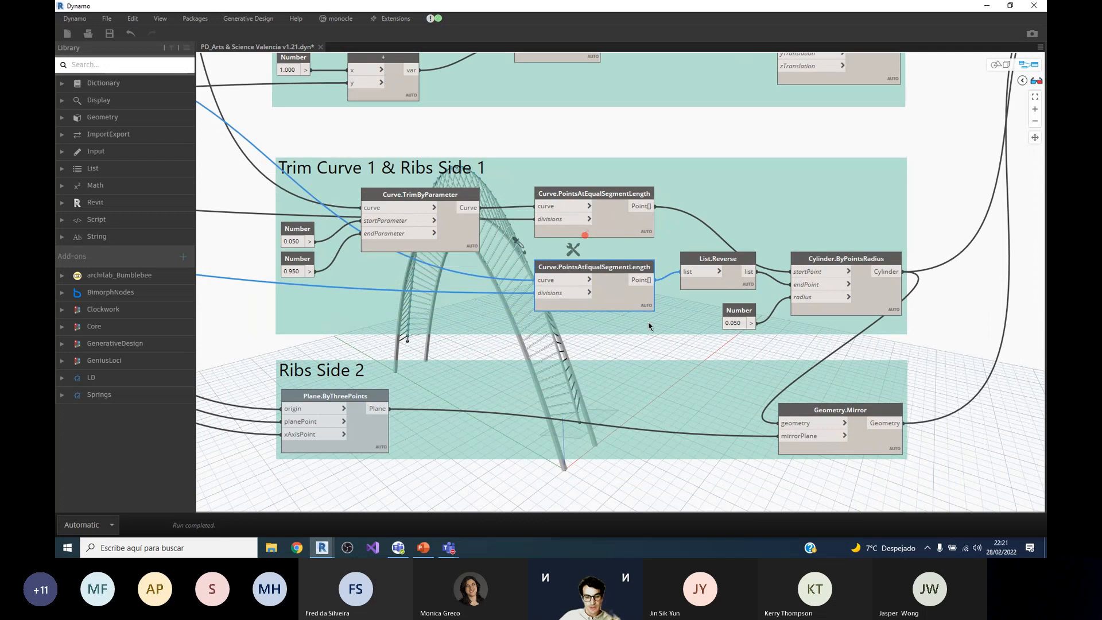
Step: Select Plane.ByThreePoints in Ribs Side 2 and follow its connection to the mirrorPlane input of Geometry.Mirror
scroll(649, 324, "down", 1)
scroll(378, 420, "up", 3)
left_click(387, 380)
scroll(714, 402, "down", 1)
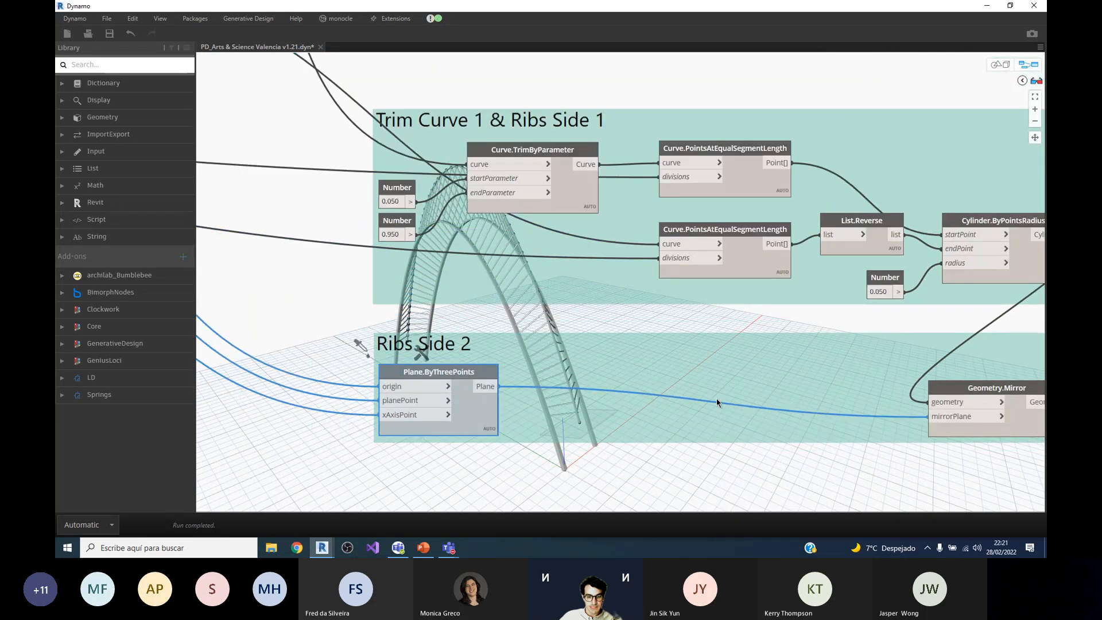
scroll(717, 403, "down", 1)
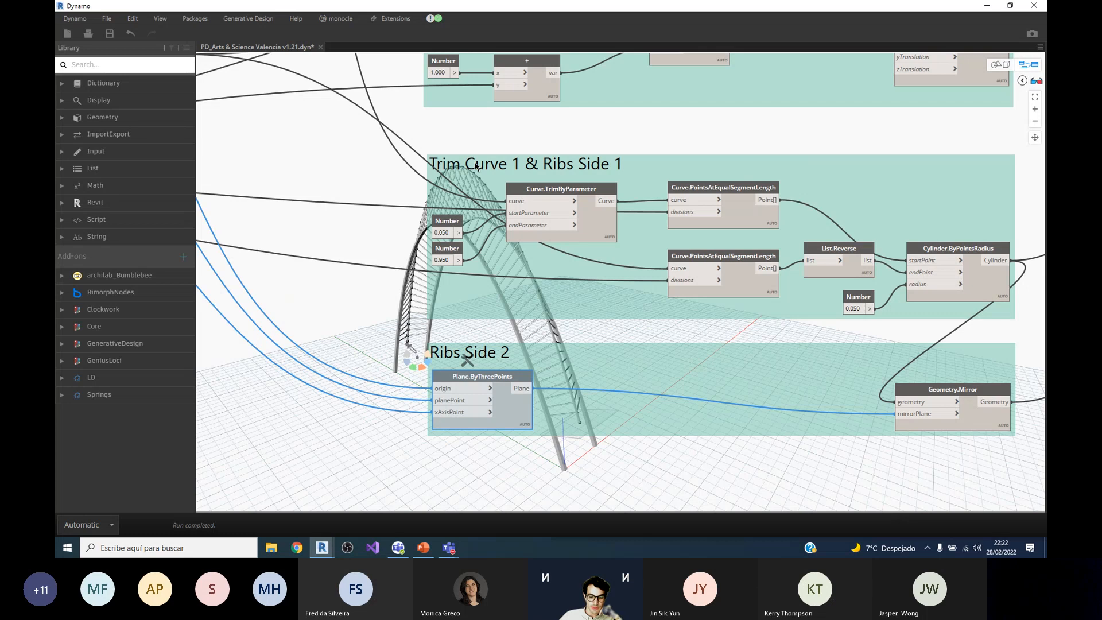
Step: Compare the original ribs with their mirrored copy by selecting Geometry.Mirror and Cylinder.ByPointsRadius in turn
scroll(902, 396, "up", 2)
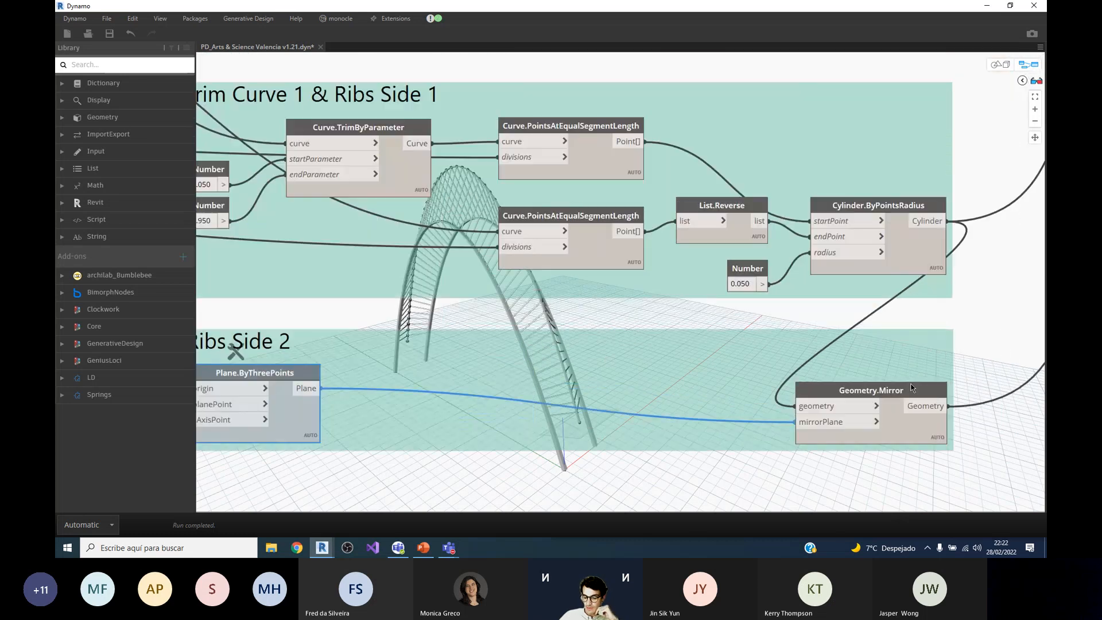
left_click(902, 396)
left_click(893, 213)
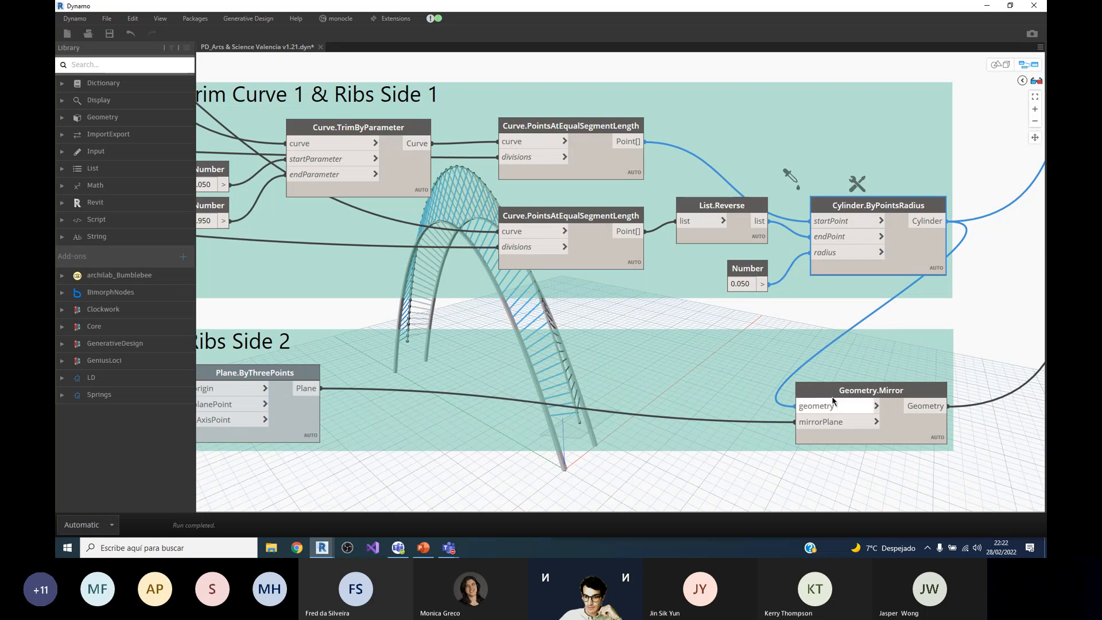
left_click(869, 396)
Step: Inspect the mirrored ribs and the arc base points defining the mirror plane in the 3D preview
scroll(423, 381, "down", 1)
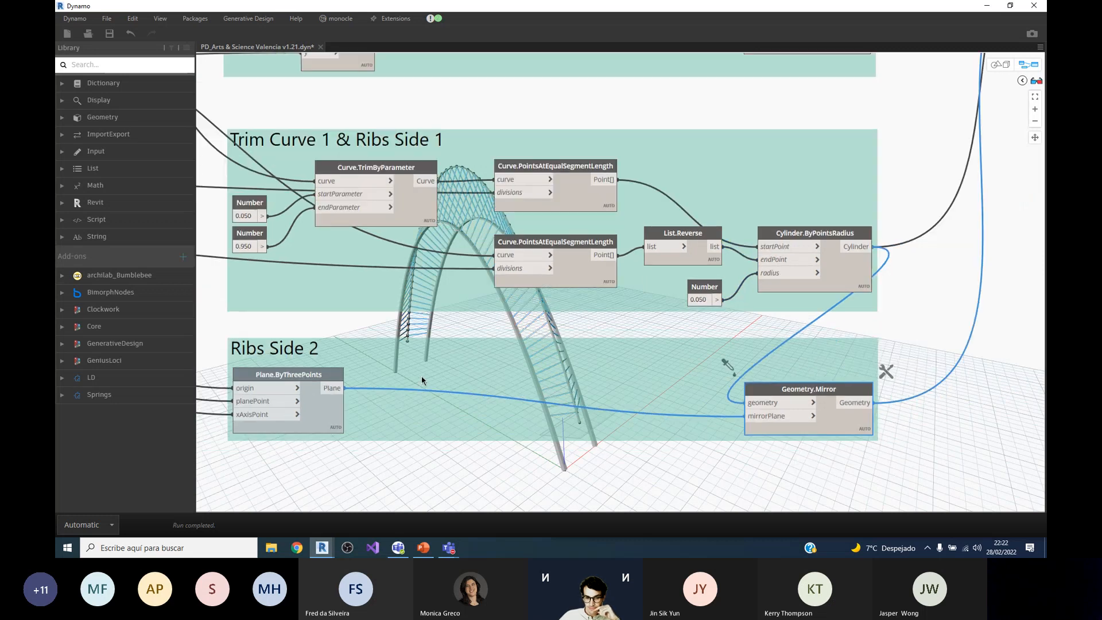
scroll(570, 351, "up", 3)
scroll(471, 353, "down", 2)
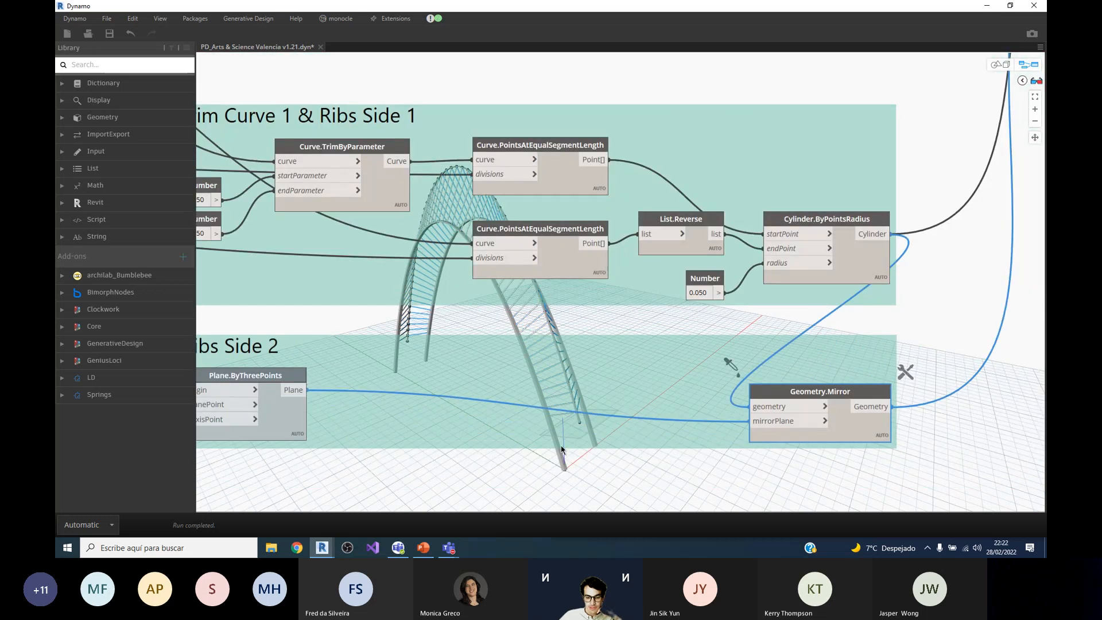
scroll(594, 470, "up", 1)
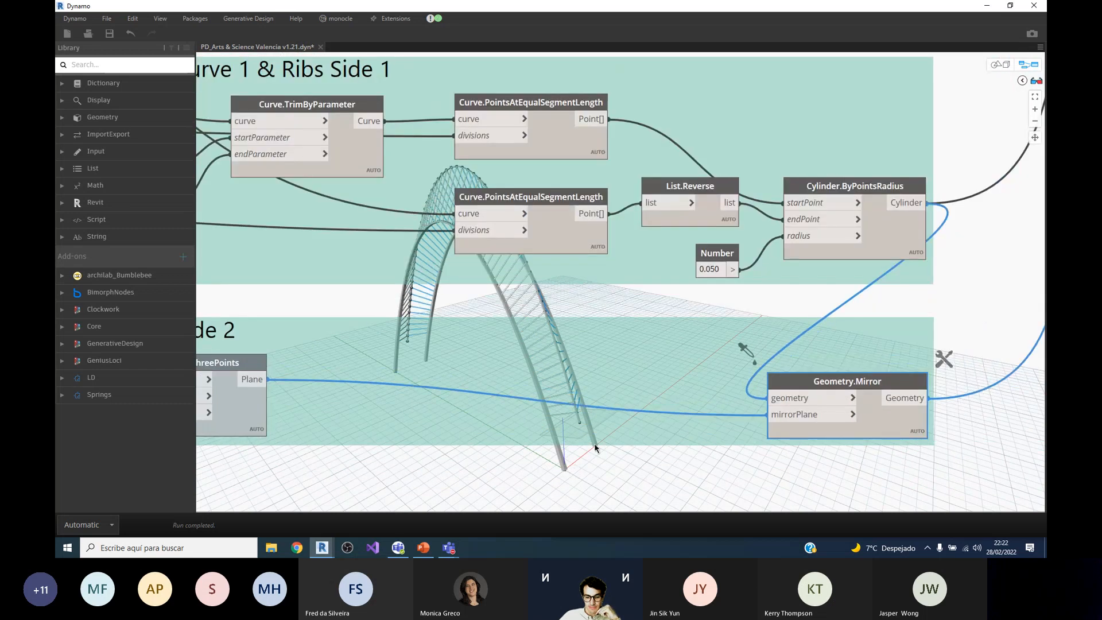
scroll(563, 461, "down", 1)
scroll(569, 462, "up", 2)
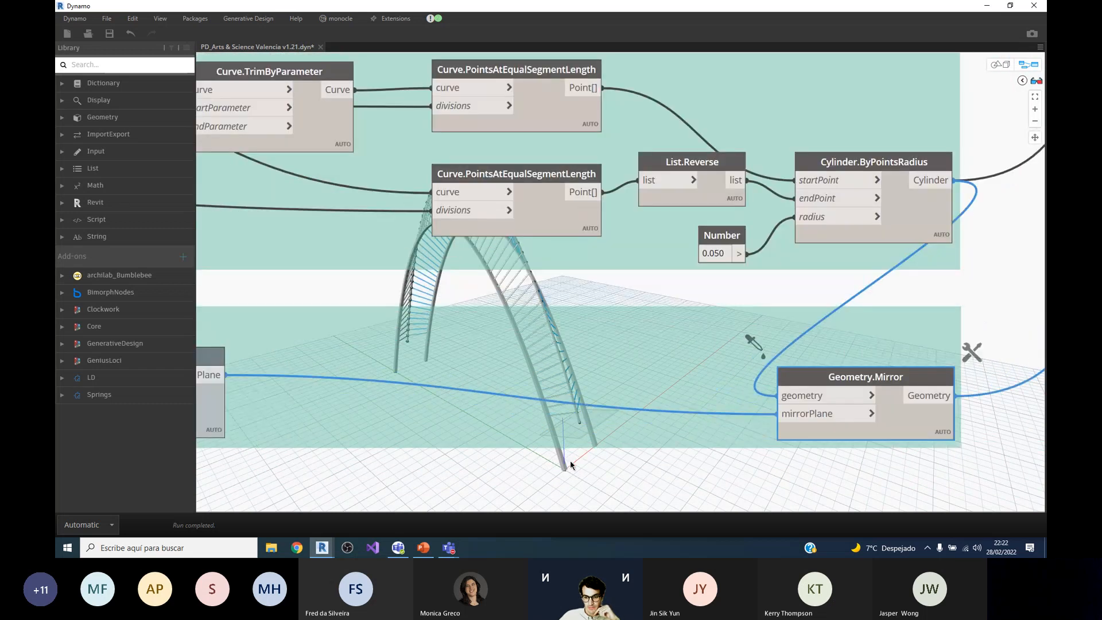
Step: Examine the Module n times group and the arc and rib connections feeding its List Create node
scroll(569, 460, "down", 4)
scroll(825, 122, "up", 2)
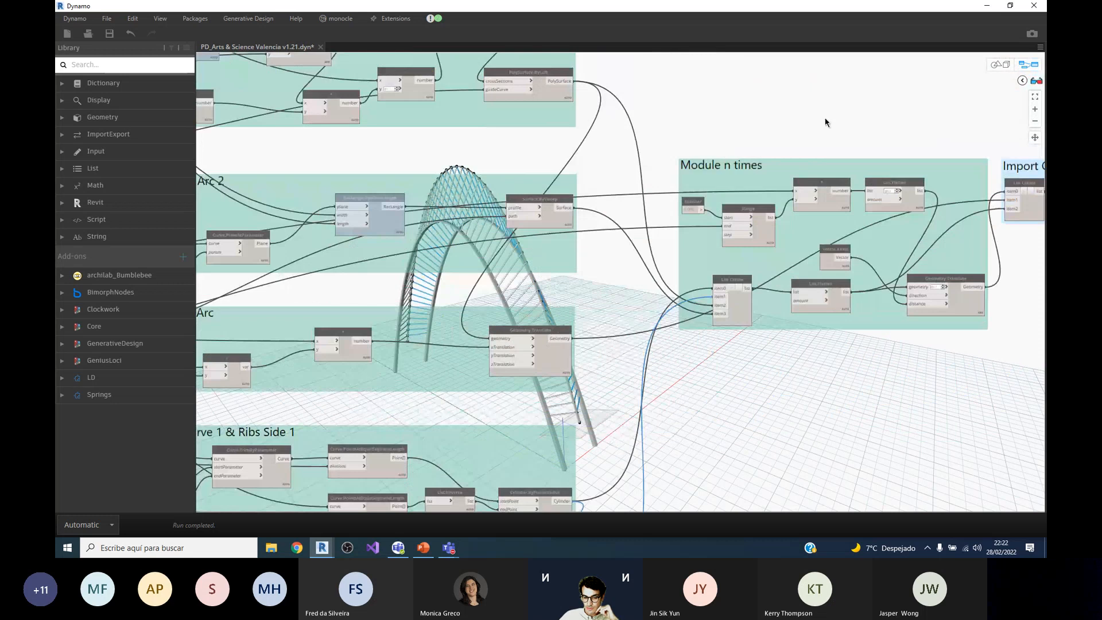
scroll(827, 125, "up", 1)
scroll(545, 414, "up", 1)
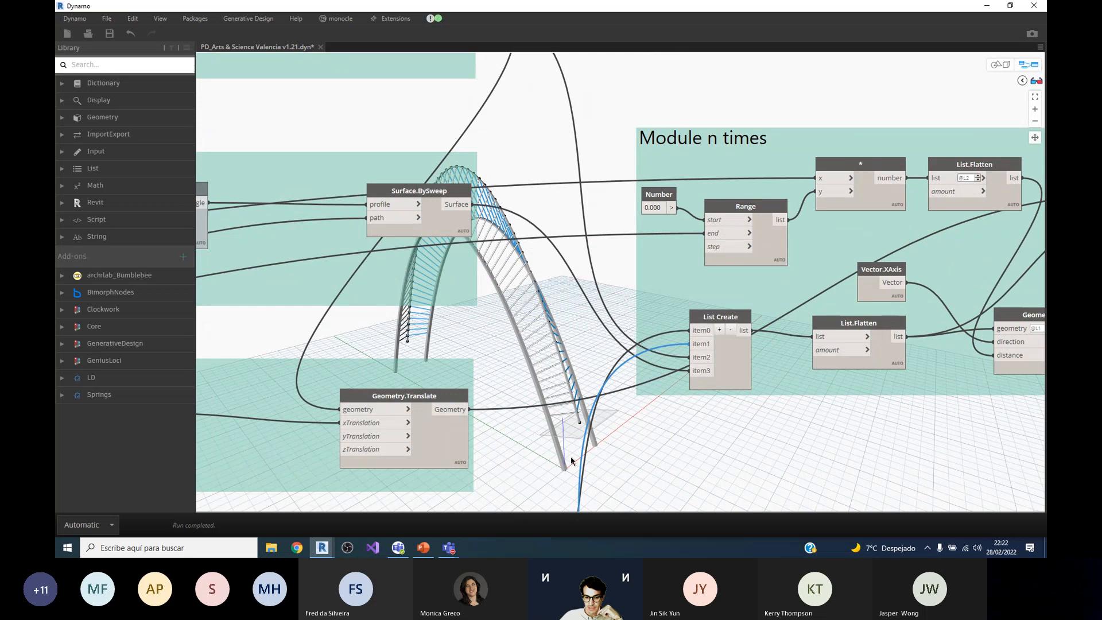
scroll(597, 430, "down", 1)
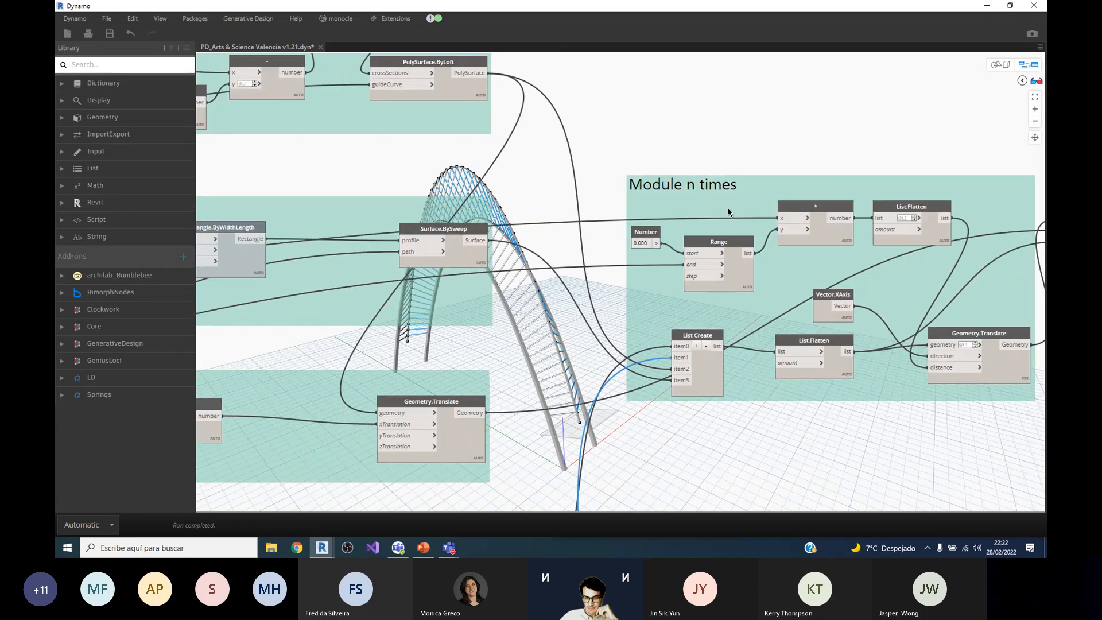
scroll(728, 212, "down", 1)
scroll(696, 175, "down", 1)
scroll(752, 179, "down", 1)
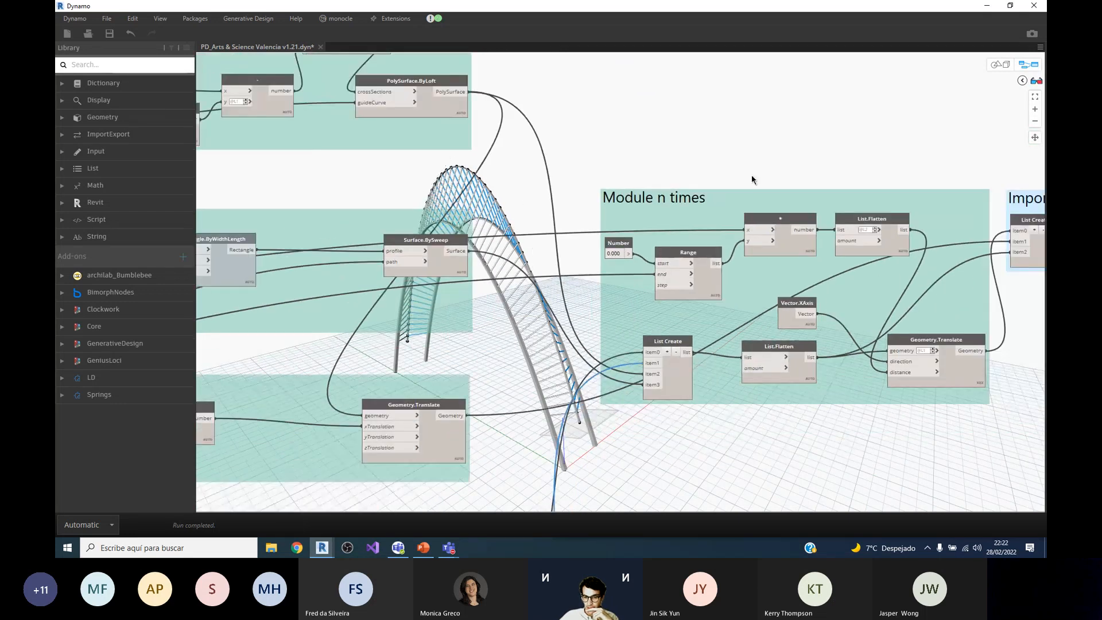
scroll(758, 173, "up", 1)
scroll(694, 173, "down", 1)
scroll(700, 205, "up", 1)
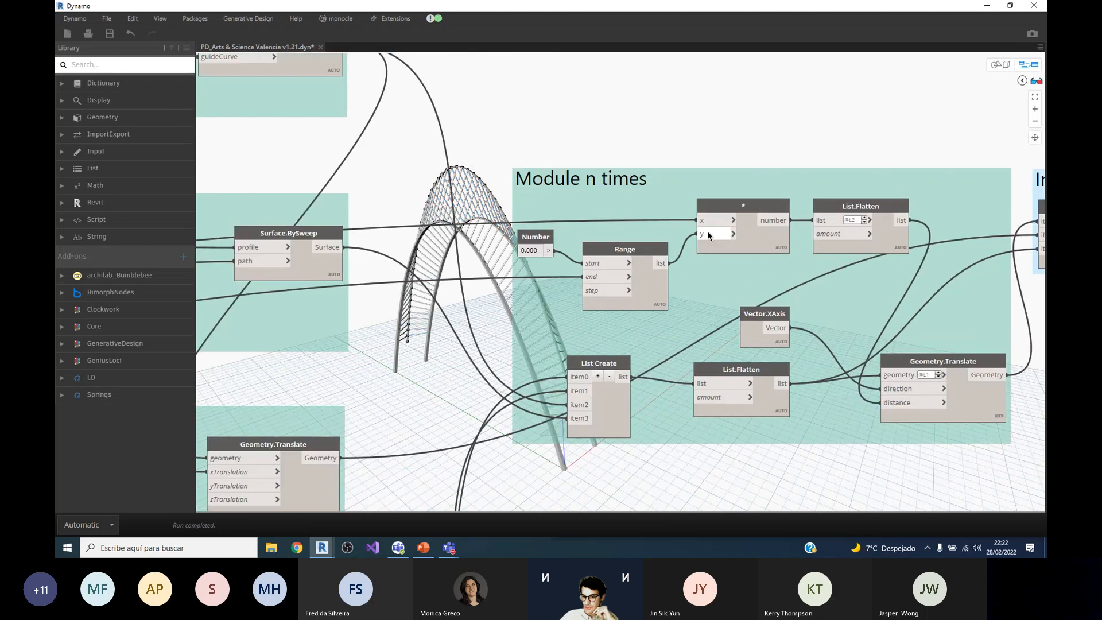
Step: Compare the geometry highlighted by Geometry.Translate and List Create in Module n times by selecting each in turn
left_click(966, 368)
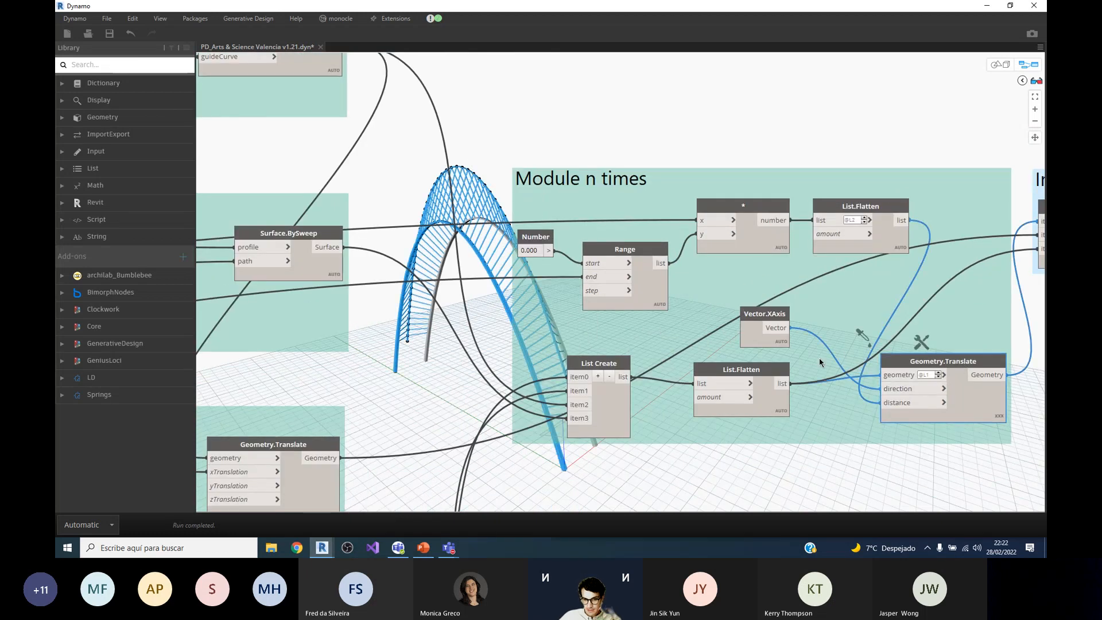
left_click(602, 366)
mouse_move(603, 369)
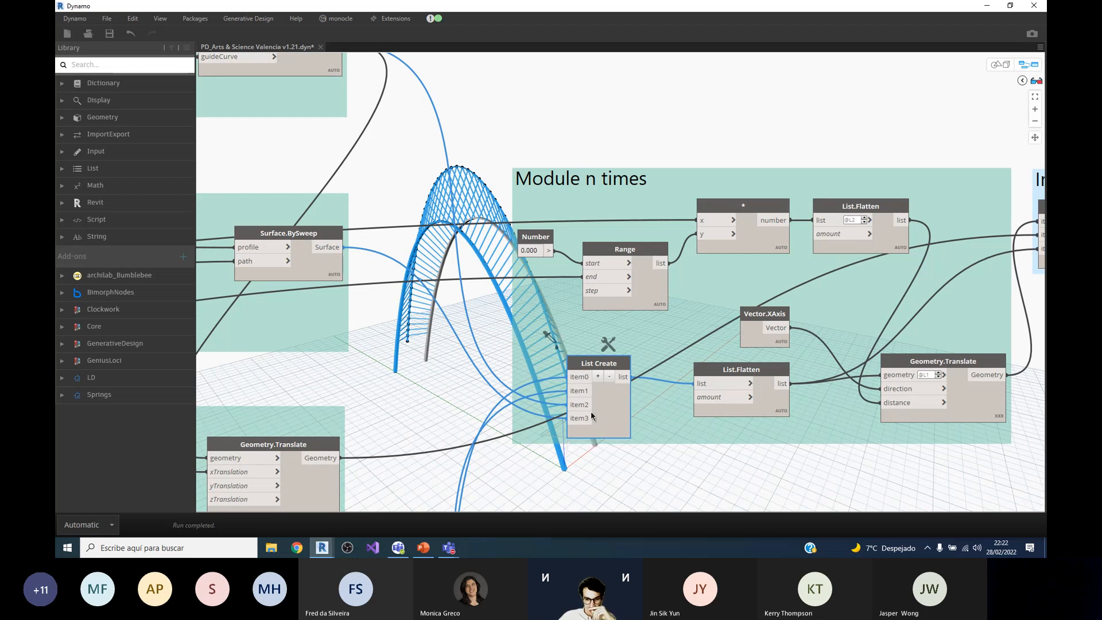
left_click(934, 365)
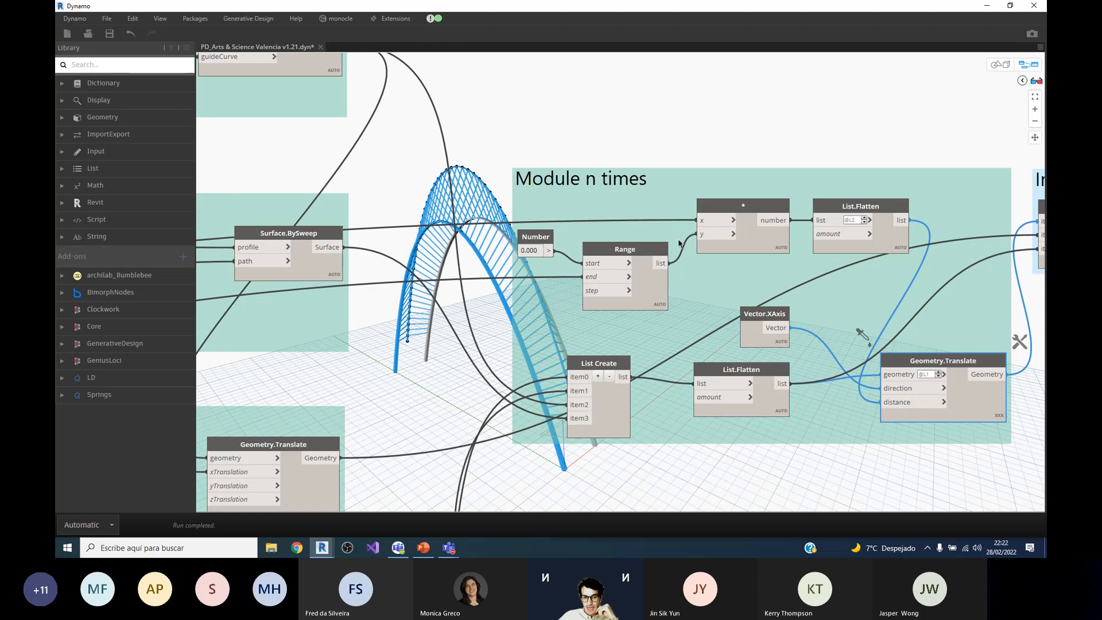
Step: Select the Range node in Module n times and examine its start and end connections
left_click(659, 265)
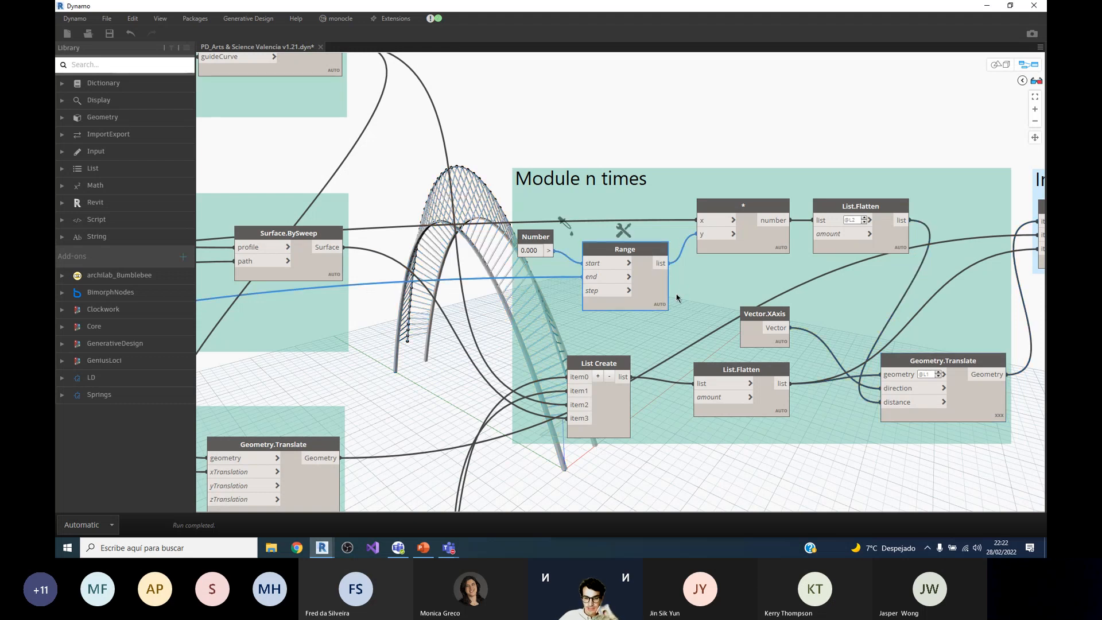
scroll(701, 306, "down", 3)
scroll(594, 267, "up", 5)
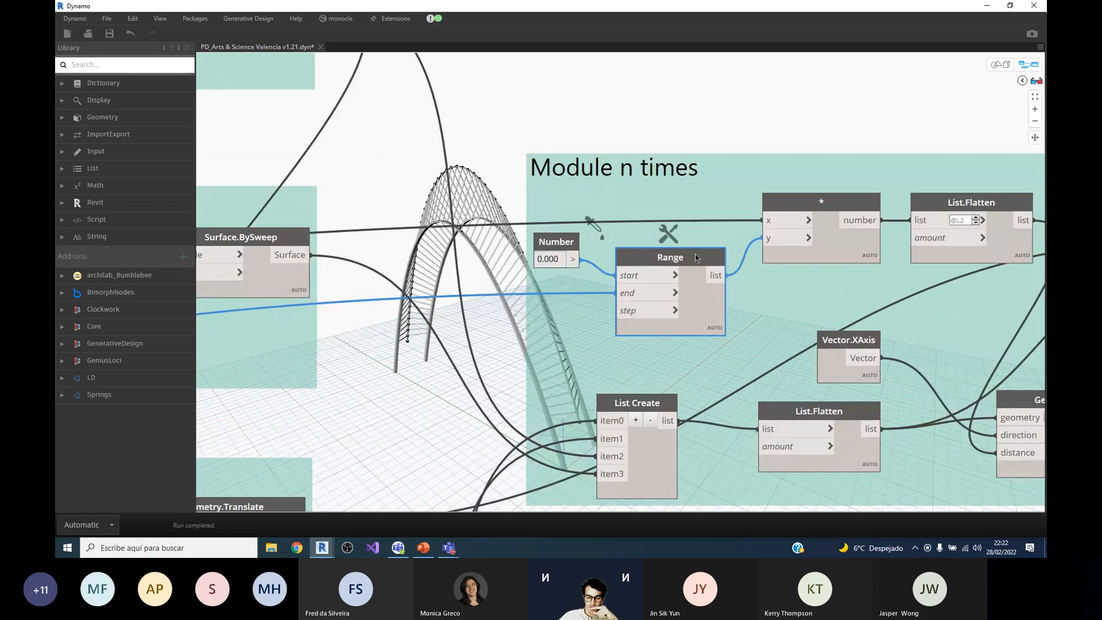
Step: Set the Number of Additional Modules input parameter to 2
scroll(759, 200, "down", 3)
scroll(840, 189, "down", 5)
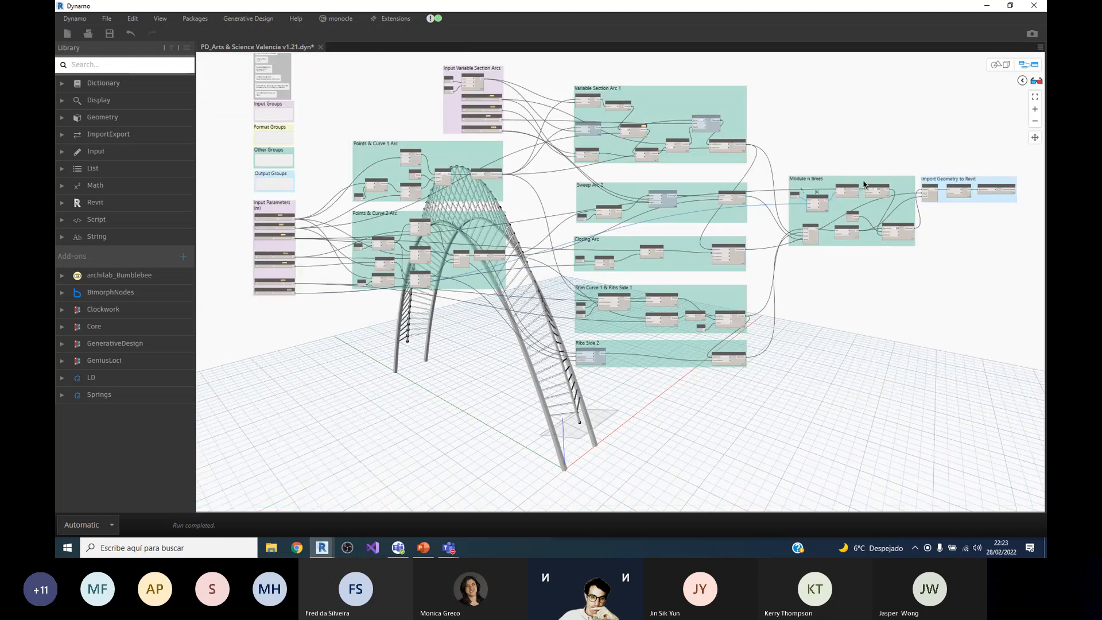
scroll(488, 271, "up", 8)
left_click_drag(487, 271, 464, 269)
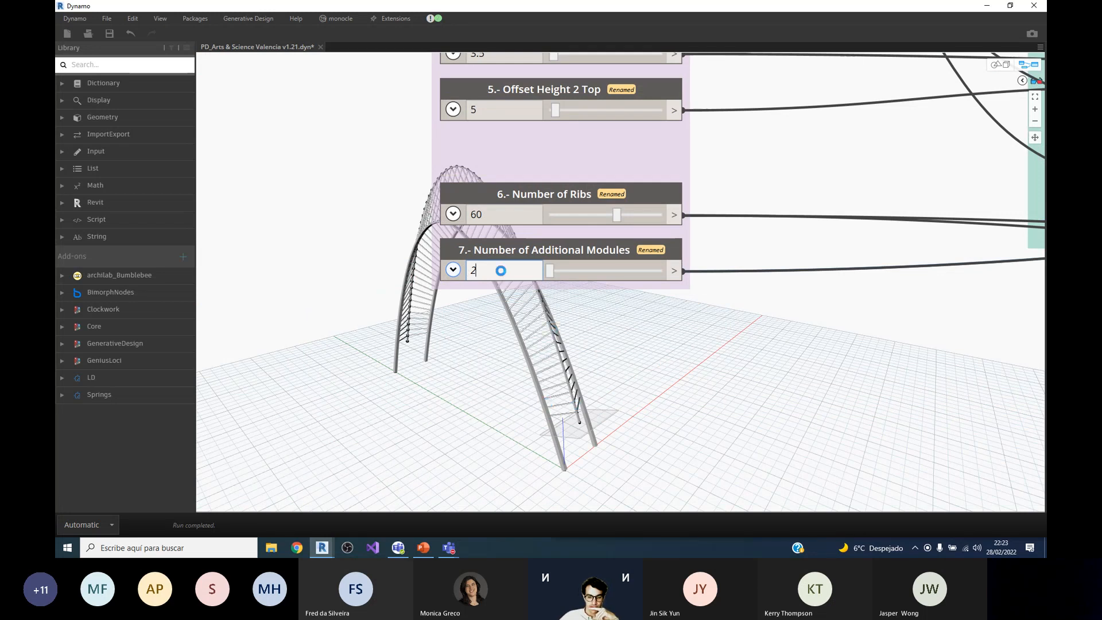
key("Return")
scroll(492, 379, "down", 6)
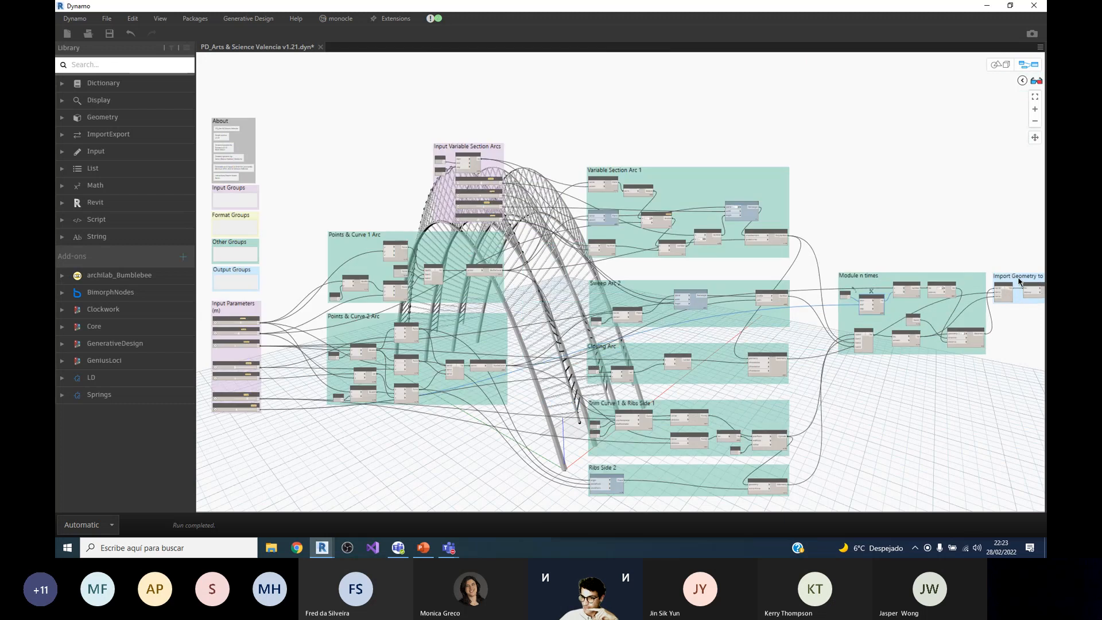
Step: Set the Number node feeding the Range start in Module n times to 1
scroll(867, 297, "up", 8)
type("1")
key("Return")
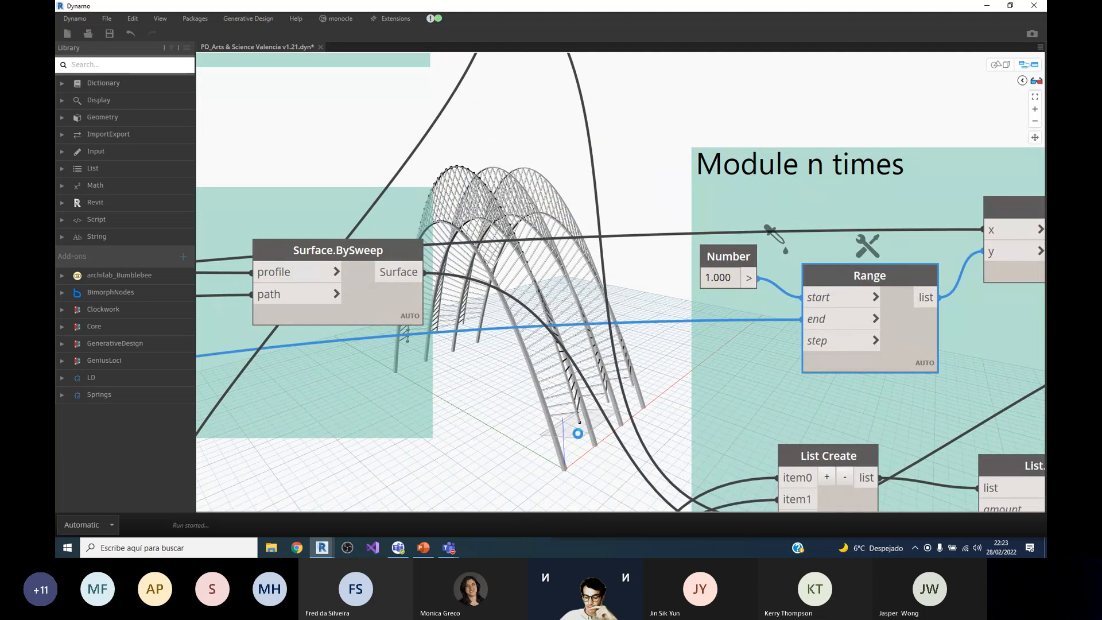
Step: Inspect the list of values output by the Range node in its preview
scroll(569, 424, "down", 1)
scroll(567, 402, "down", 4)
scroll(820, 355, "up", 5)
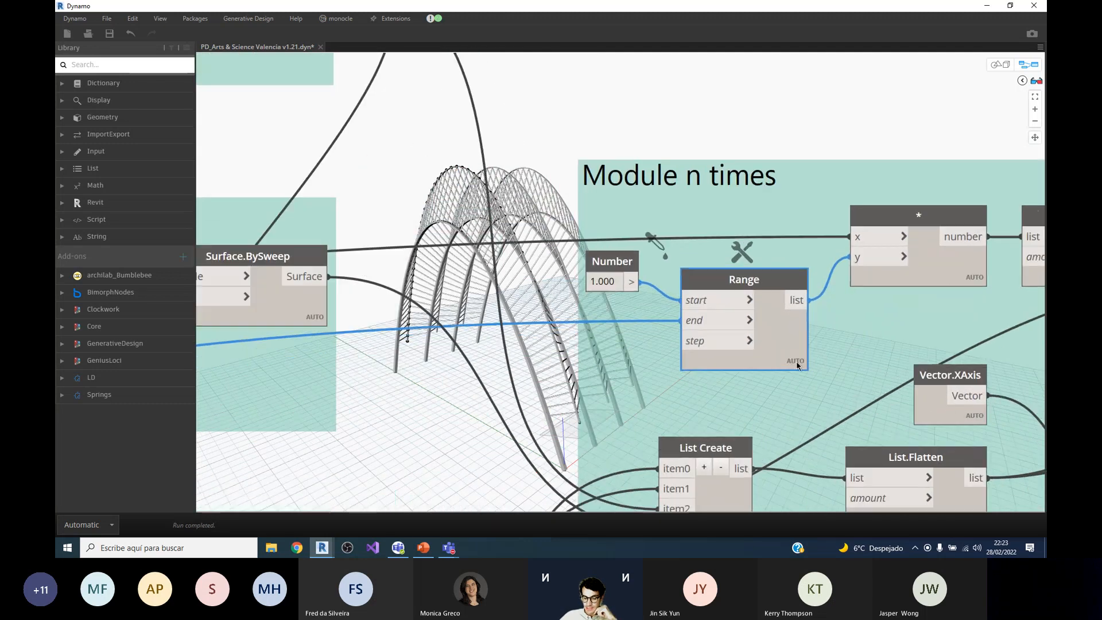
scroll(582, 315, "down", 3)
scroll(725, 349, "up", 2)
mouse_move(674, 389)
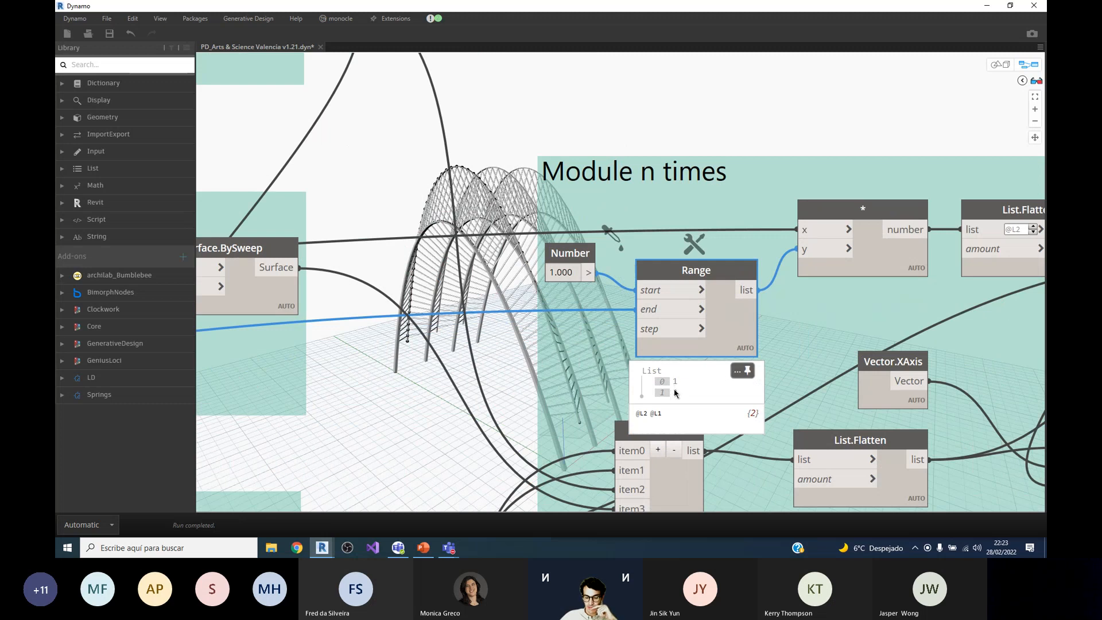
scroll(660, 344, "down", 2)
scroll(647, 292, "up", 3)
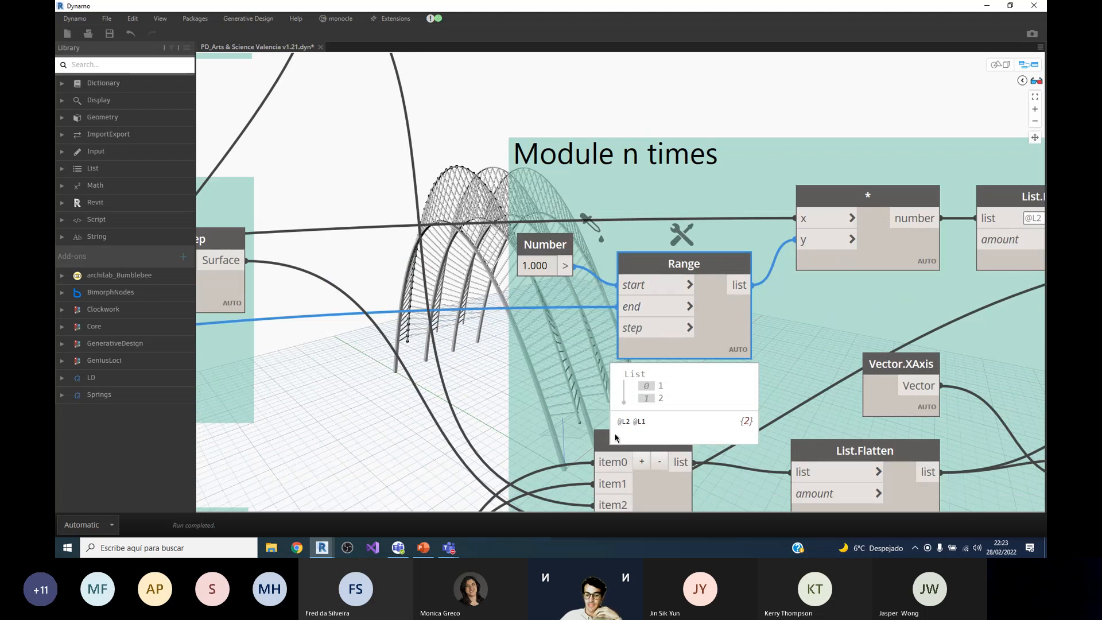
Step: Select the Interarch Width input parameter and follow its connection to the multiplication node in Module n times
scroll(682, 362, "down", 5)
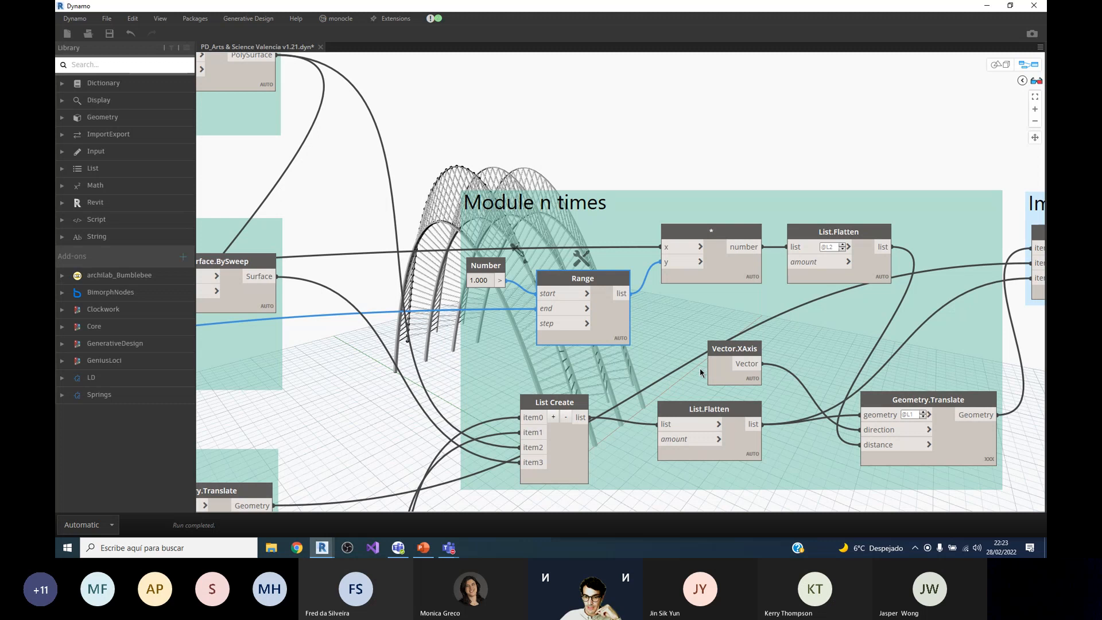
scroll(799, 345, "down", 1)
scroll(799, 345, "down", 5)
scroll(398, 366, "up", 6)
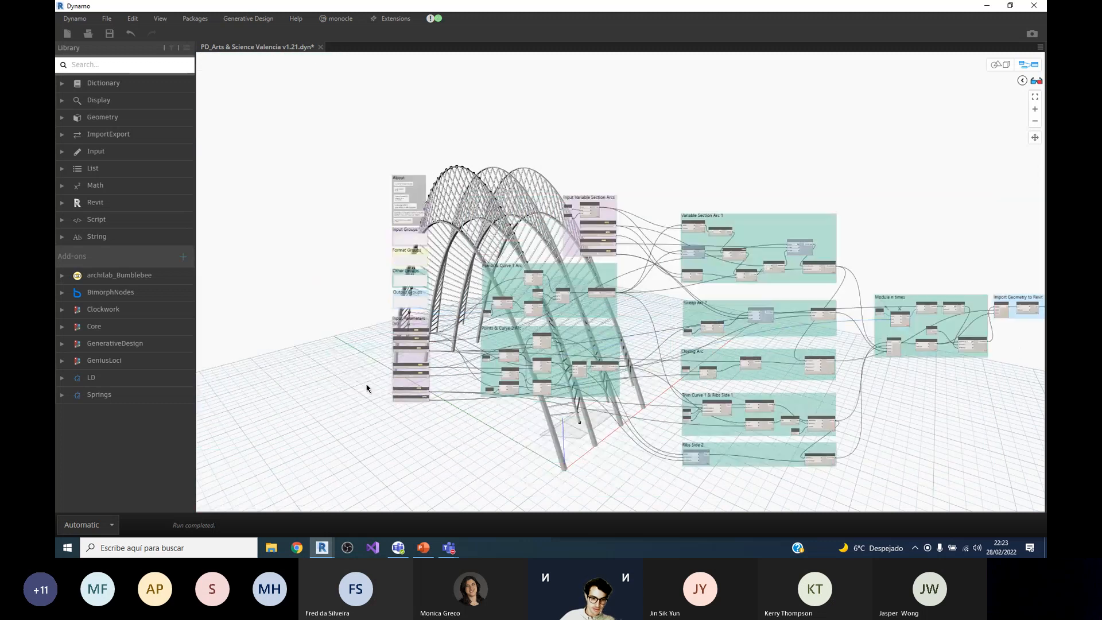
scroll(443, 408, "up", 1)
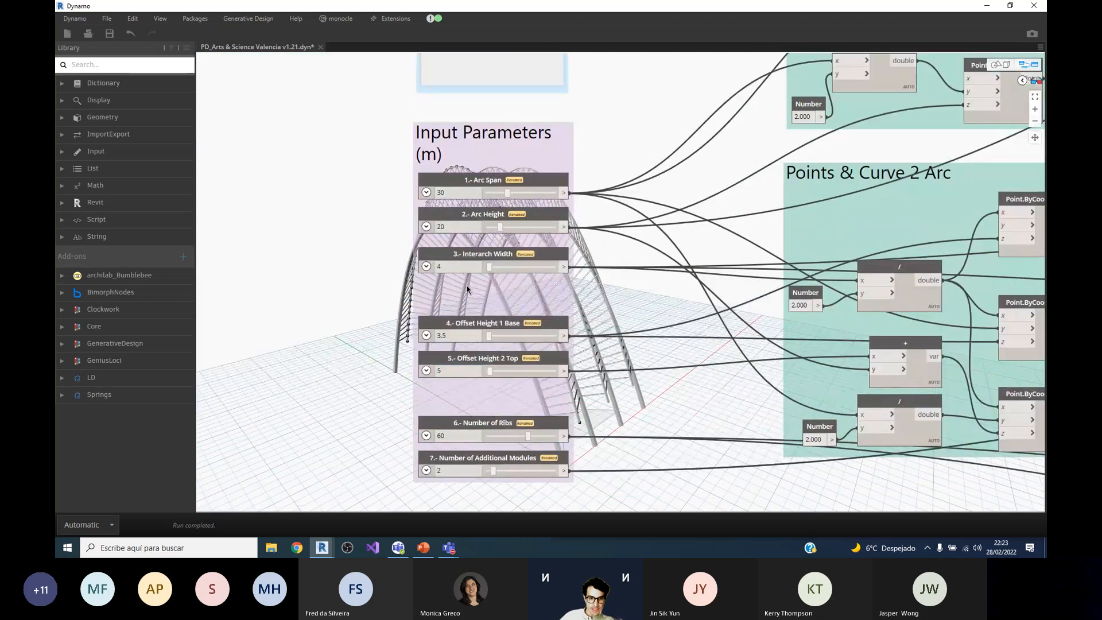
left_click(467, 266)
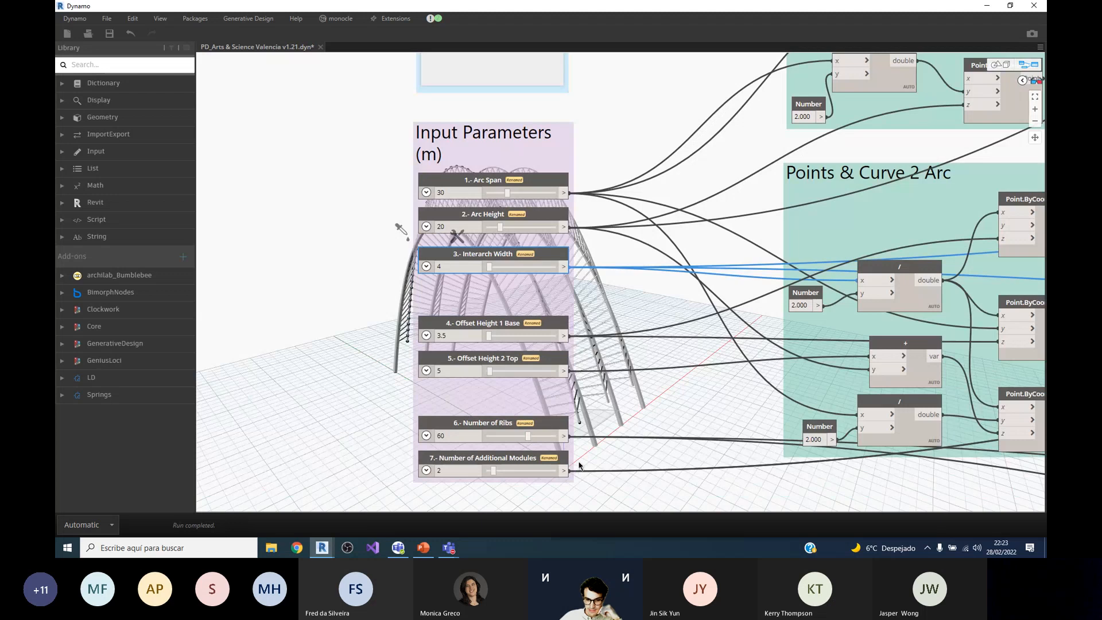
scroll(494, 393, "down", 5)
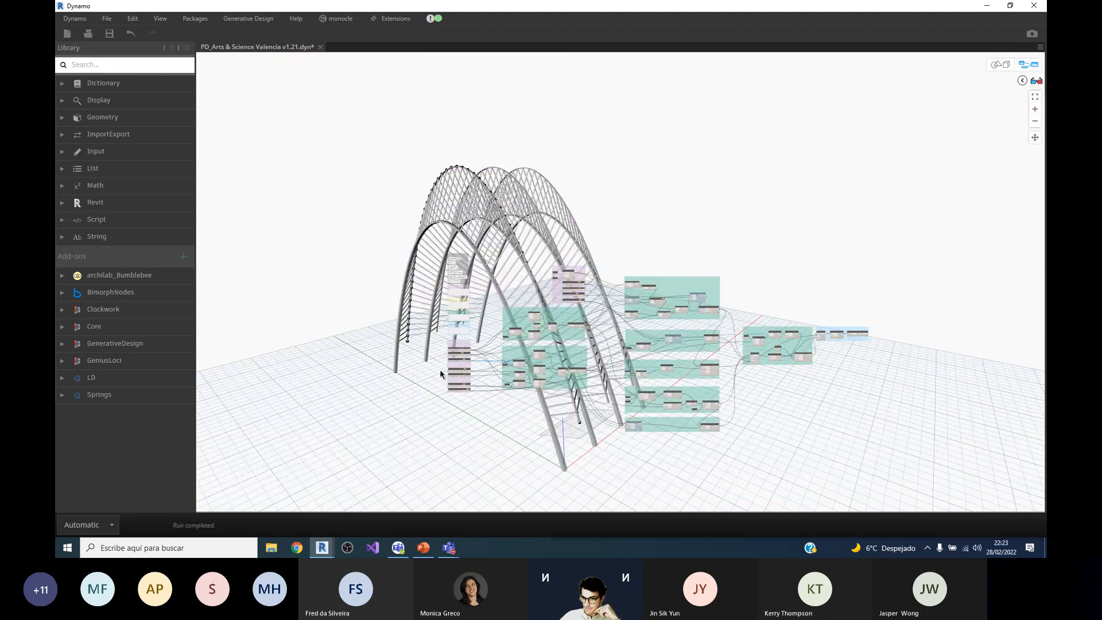
scroll(789, 332, "up", 6)
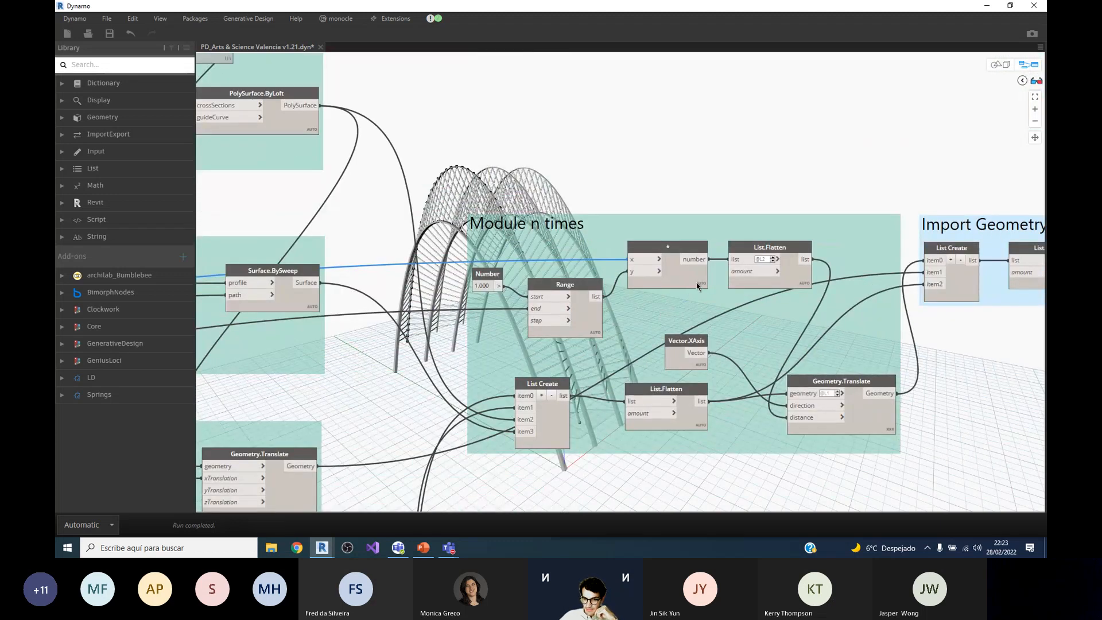
scroll(819, 351, "up", 3)
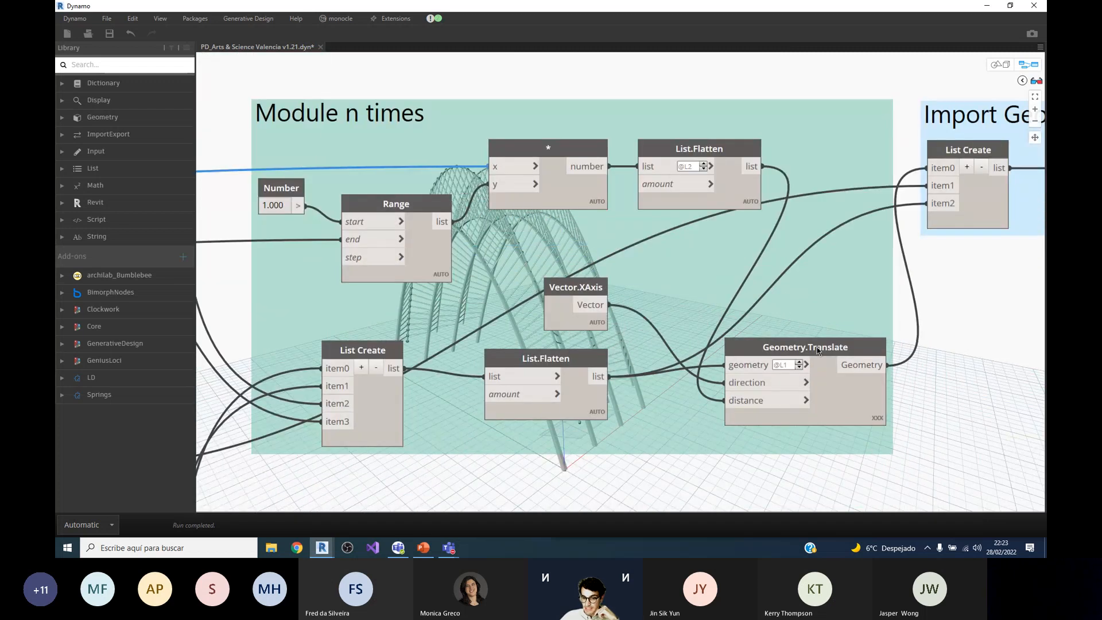
Step: Select Geometry.Translate in Module n times and compare the translated modules with the original arch in the 3D preview
left_click(819, 352)
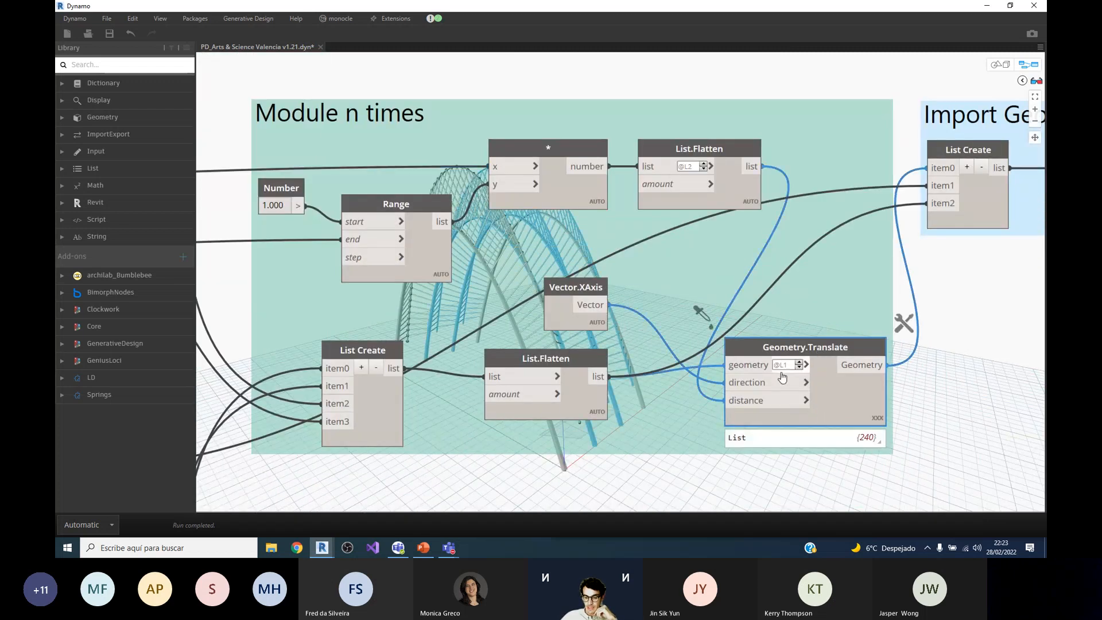
scroll(792, 391, "down", 2)
scroll(790, 391, "up", 2)
scroll(814, 413, "down", 1)
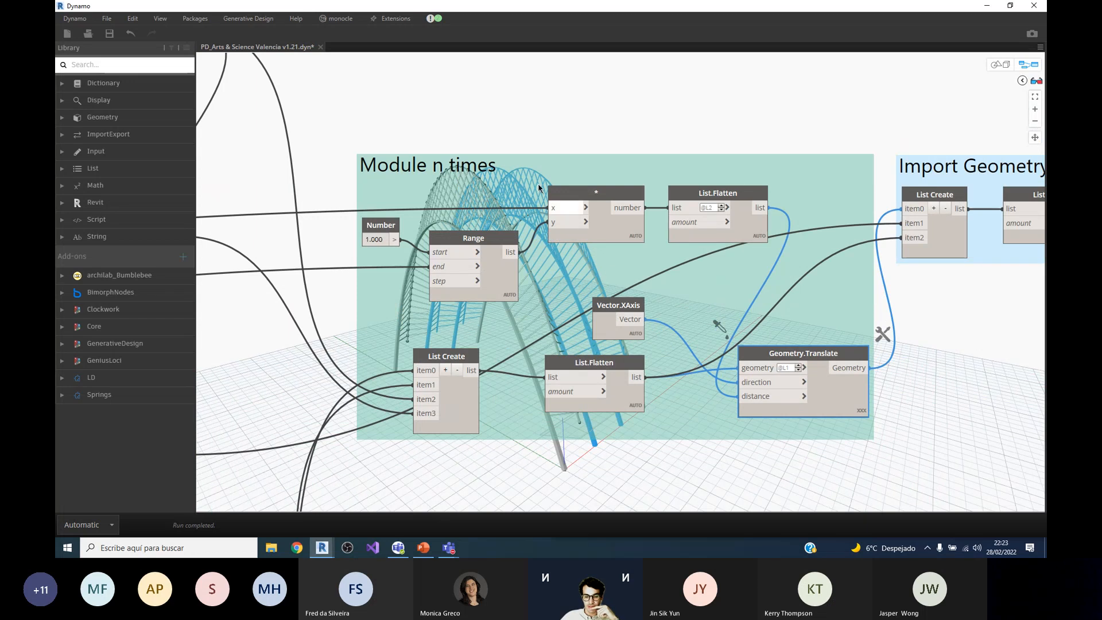
scroll(642, 317, "down", 2)
scroll(518, 214, "up", 5)
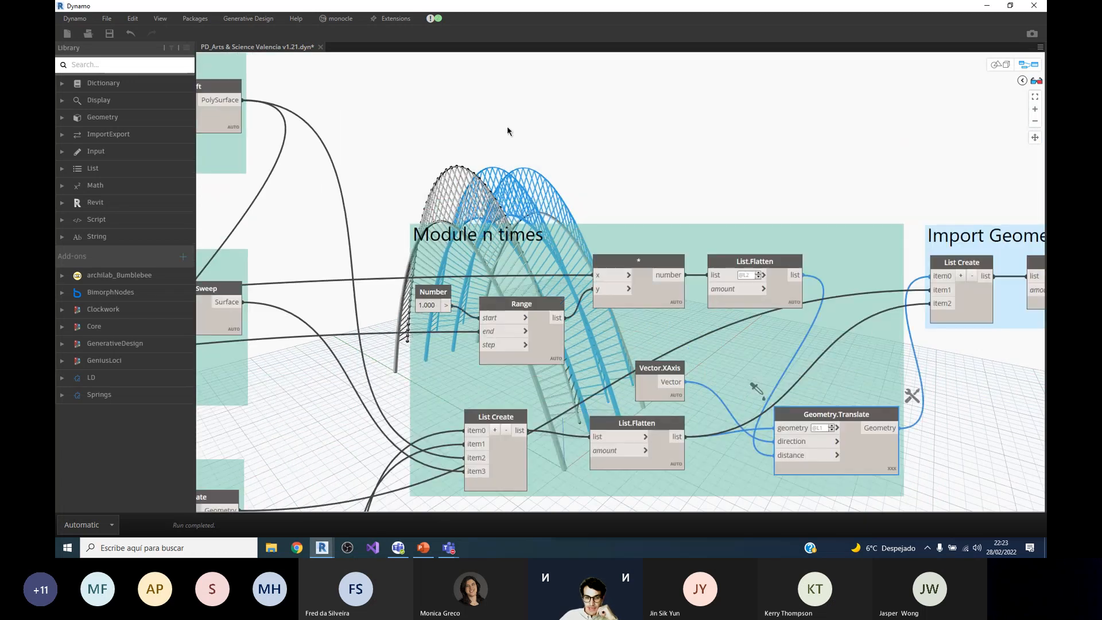
scroll(511, 214, "down", 3)
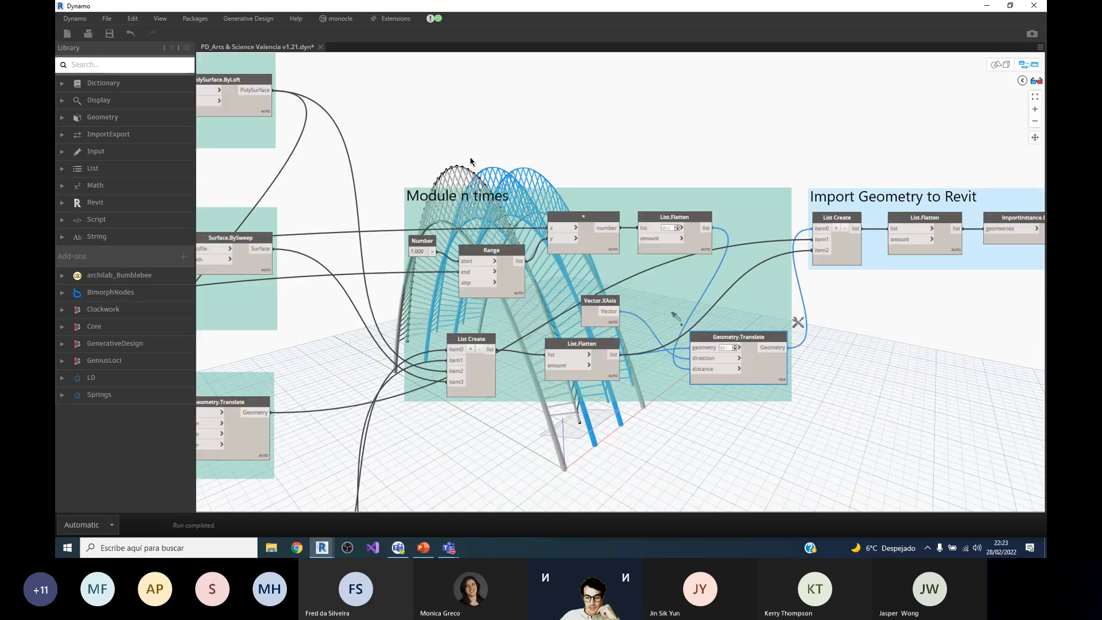
scroll(491, 213, "up", 1)
scroll(566, 234, "down", 2)
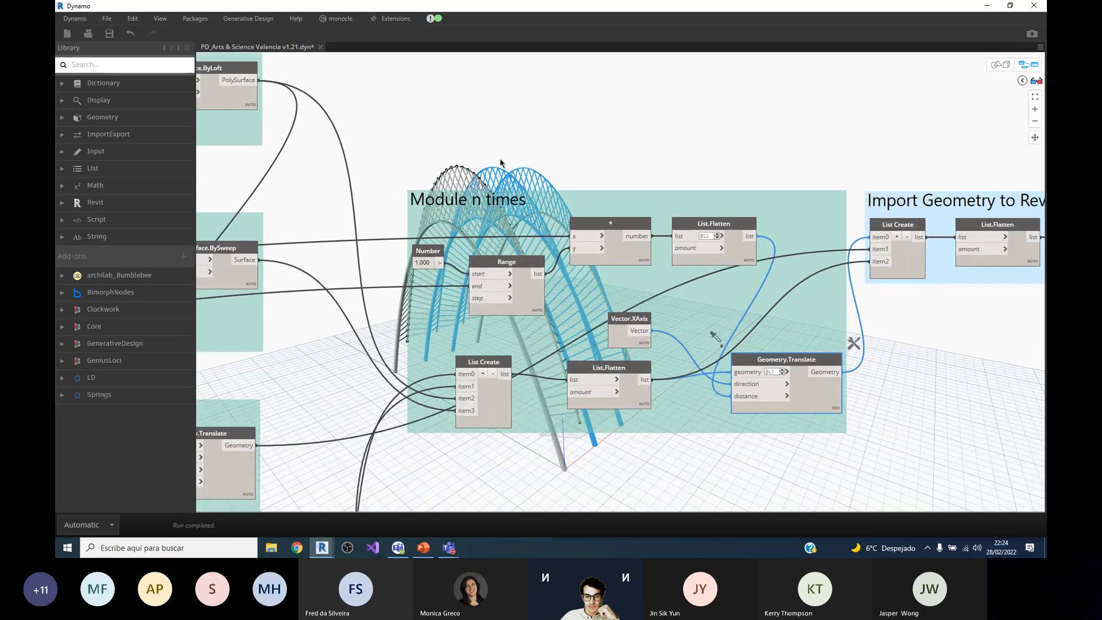
scroll(523, 213, "up", 3)
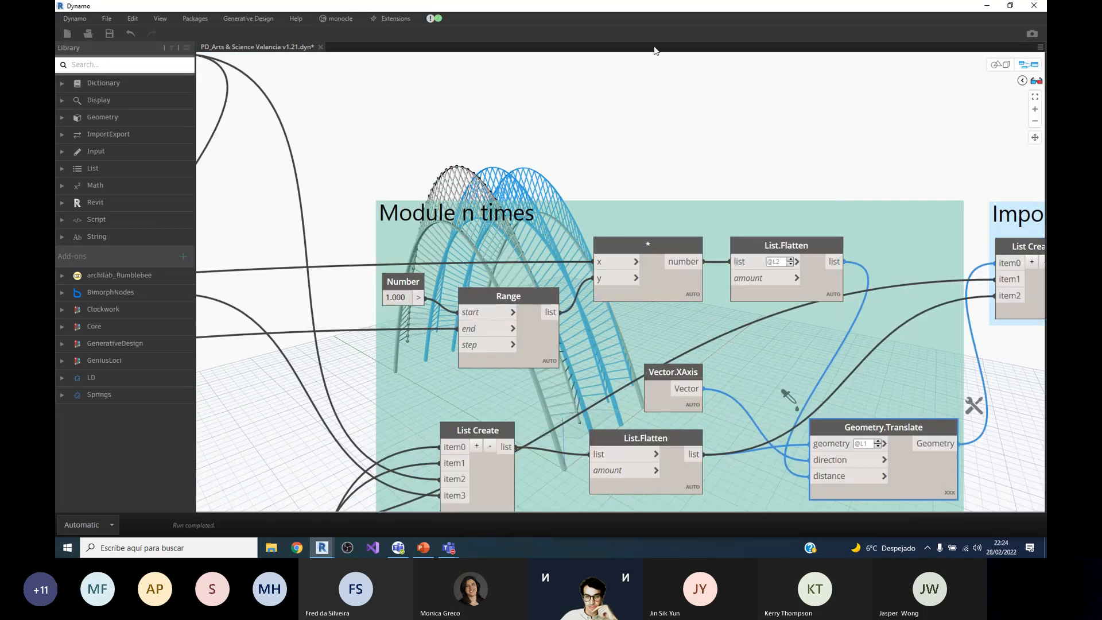
Step: Arrange Dynamo side by side with Revit and delete the separate single arch from the Revit 3D view
left_click_drag(588, 11, 56, 34)
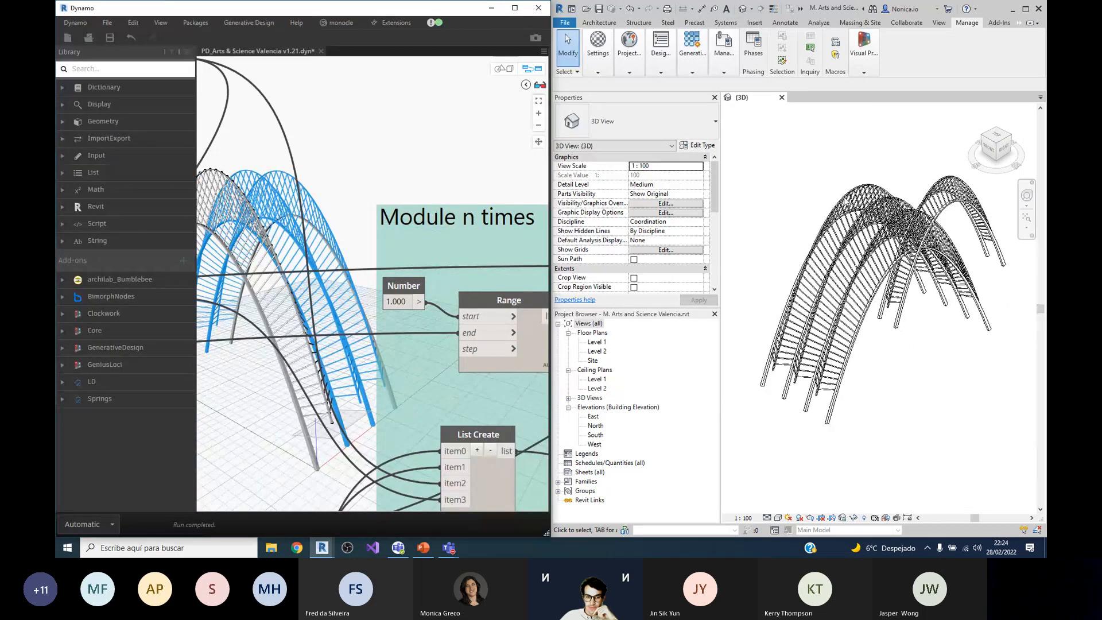
scroll(826, 195, "up", 3)
scroll(815, 198, "down", 2)
left_click(980, 210)
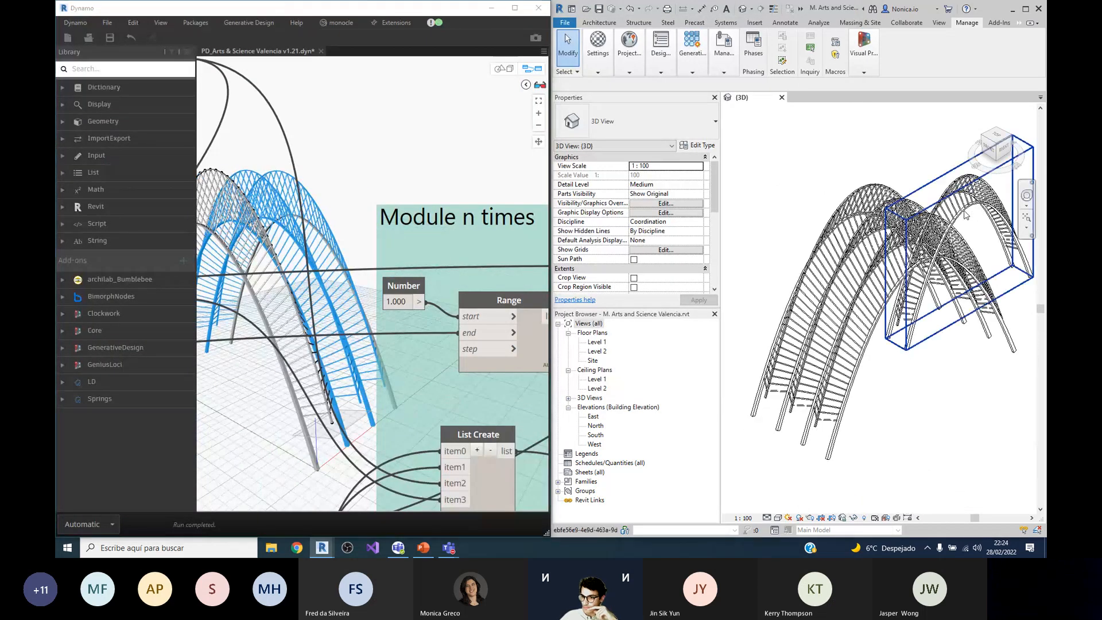
left_click(966, 215)
key("Delete")
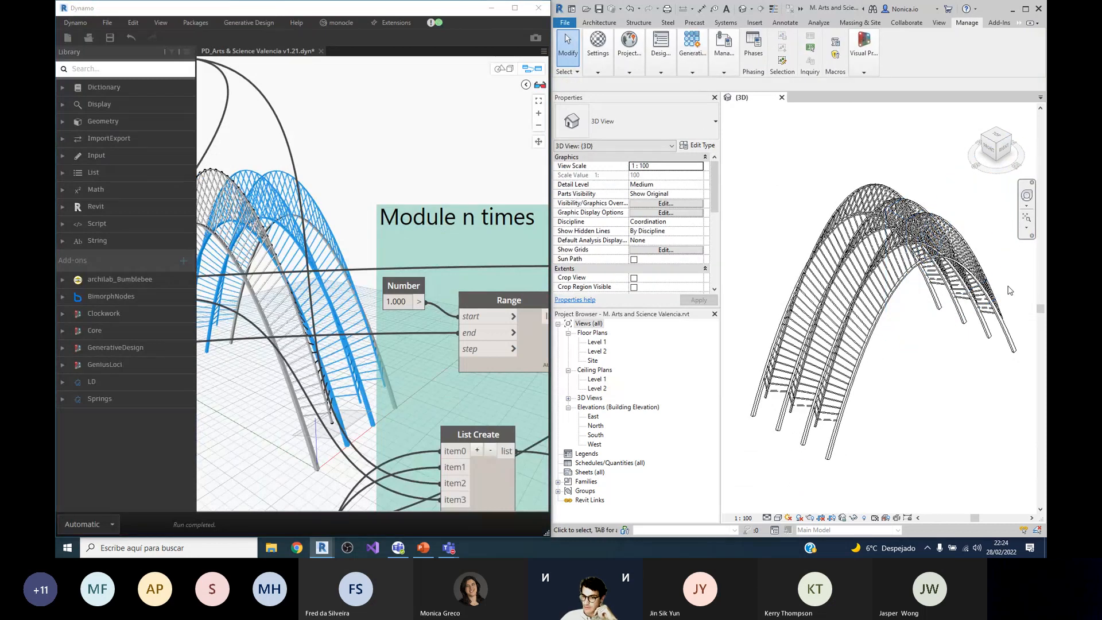
Step: Follow the module outputs into the Import Geometry to Revit group and examine its List Create and List.Flatten nodes
scroll(362, 197, "down", 5)
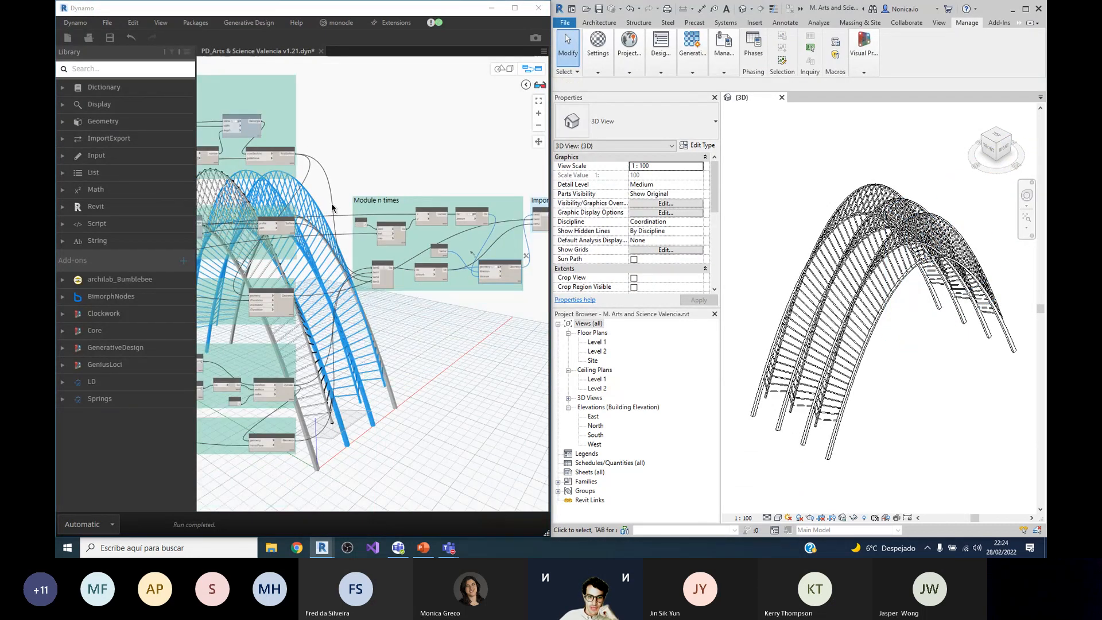
scroll(448, 210, "up", 3)
scroll(489, 216, "up", 4)
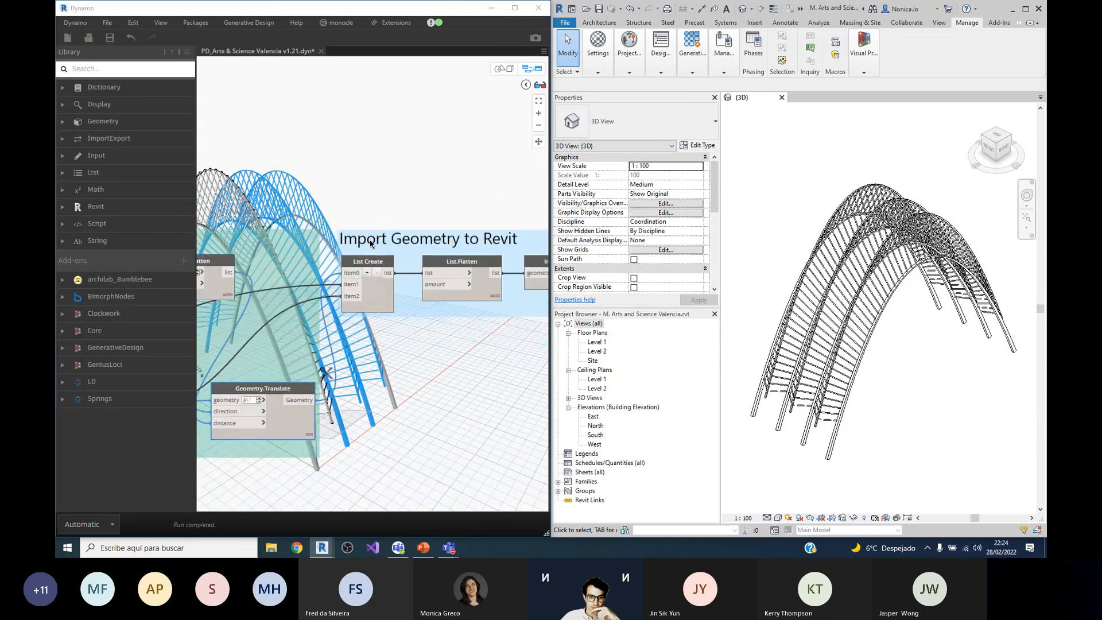
scroll(373, 247, "down", 3)
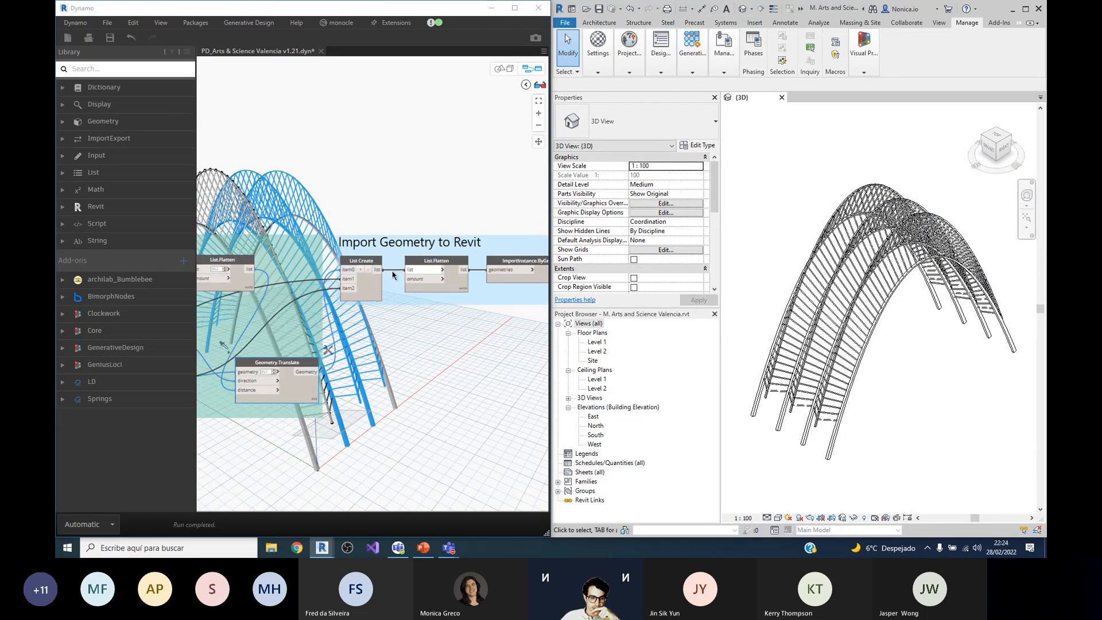
scroll(396, 276, "down", 2)
scroll(417, 276, "up", 4)
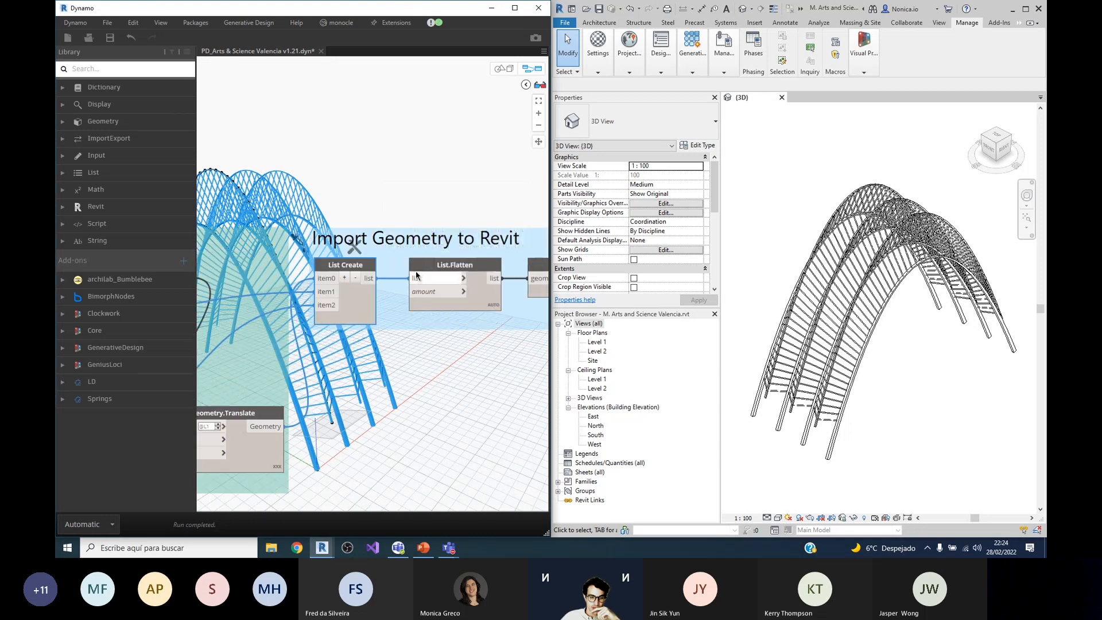
scroll(416, 275, "down", 2)
scroll(351, 285, "up", 2)
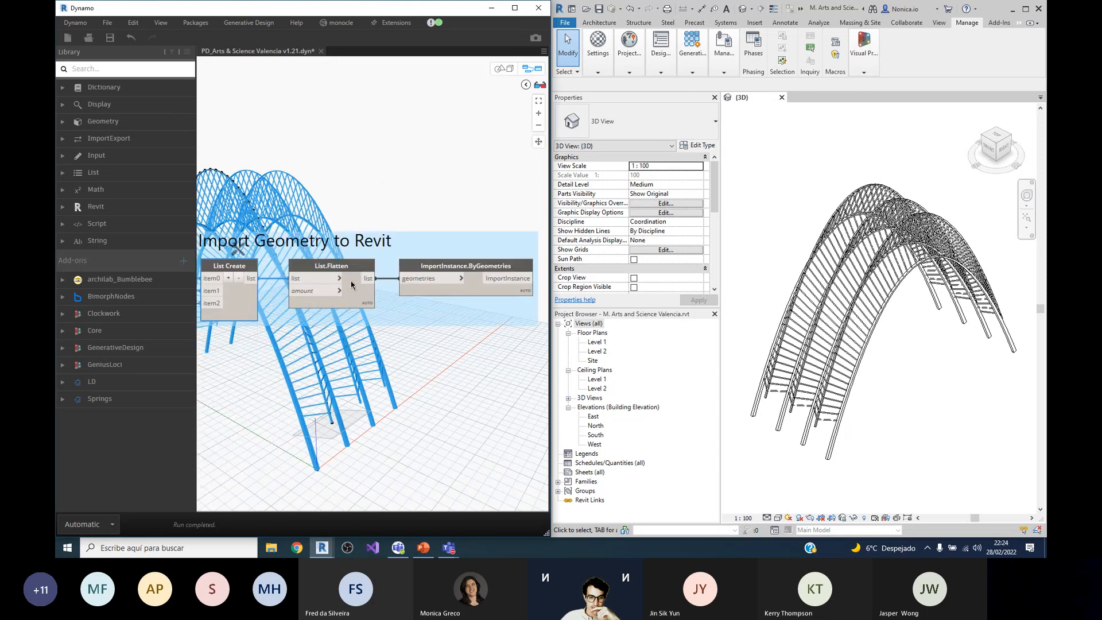
Step: Select the ImportInstance.ByGeometries node and inspect its output preview
scroll(462, 284, "up", 2)
scroll(468, 275, "down", 1)
left_click(478, 273)
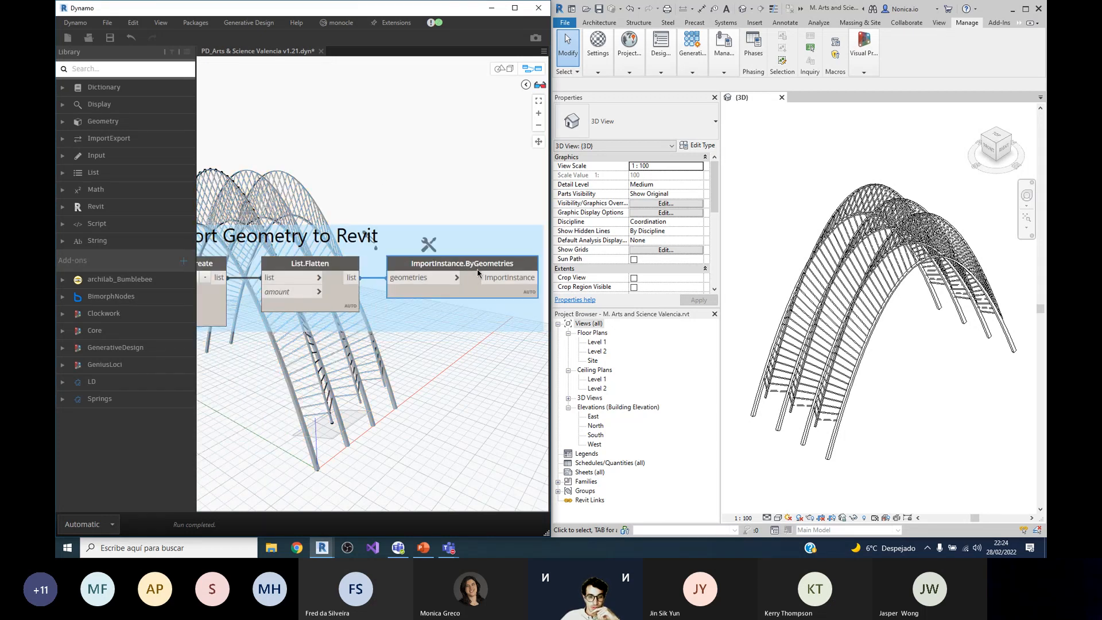
mouse_move(483, 286)
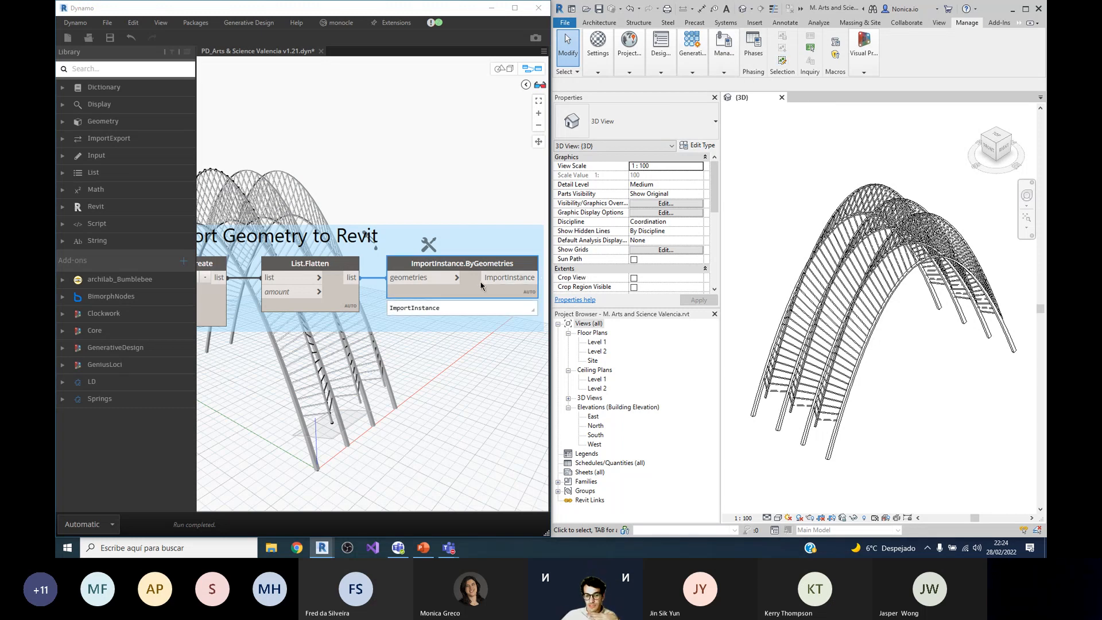
Step: Review the sliders in the graph's Input Parameters (m) group
scroll(508, 268, "down", 8)
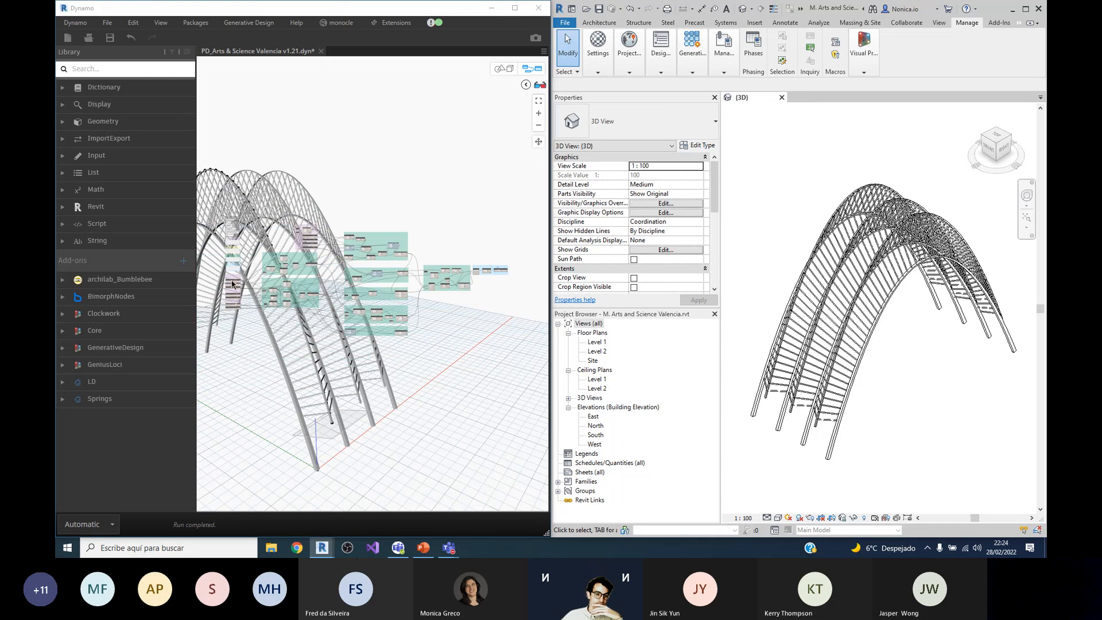
scroll(227, 306, "up", 8)
scroll(290, 177, "down", 4)
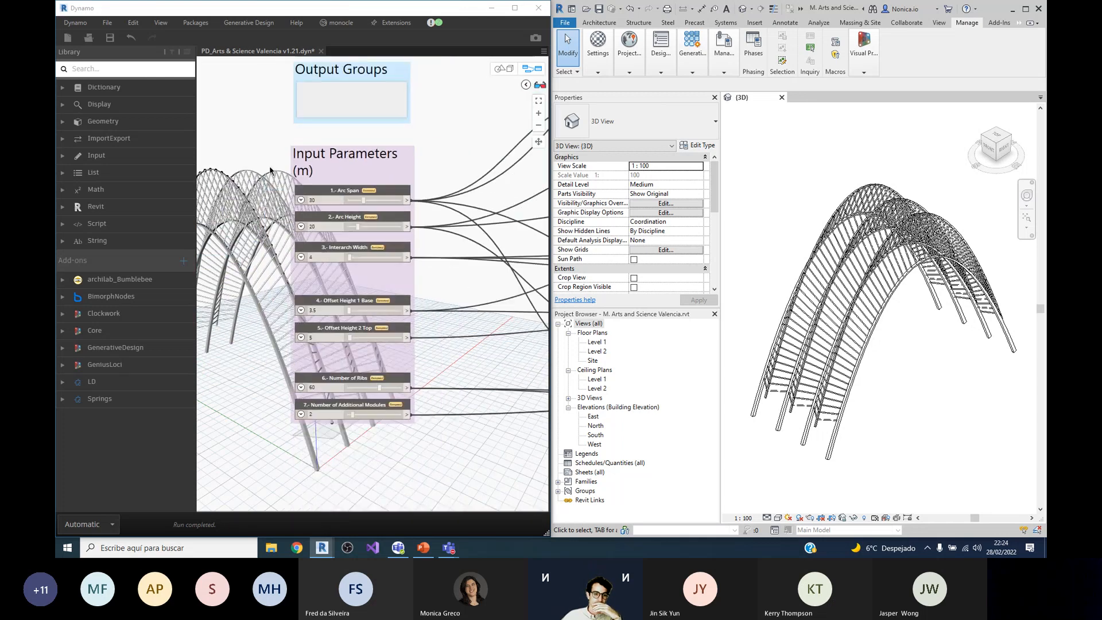
left_click(1026, 9)
left_click(1027, 6)
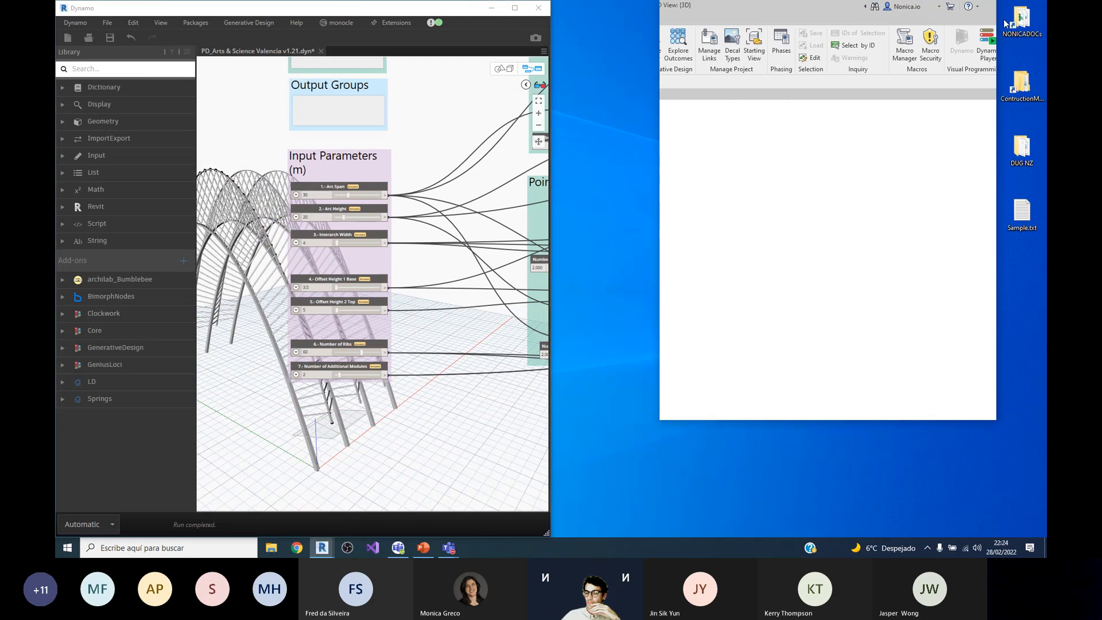
left_click_drag(1004, 24, 1046, 33)
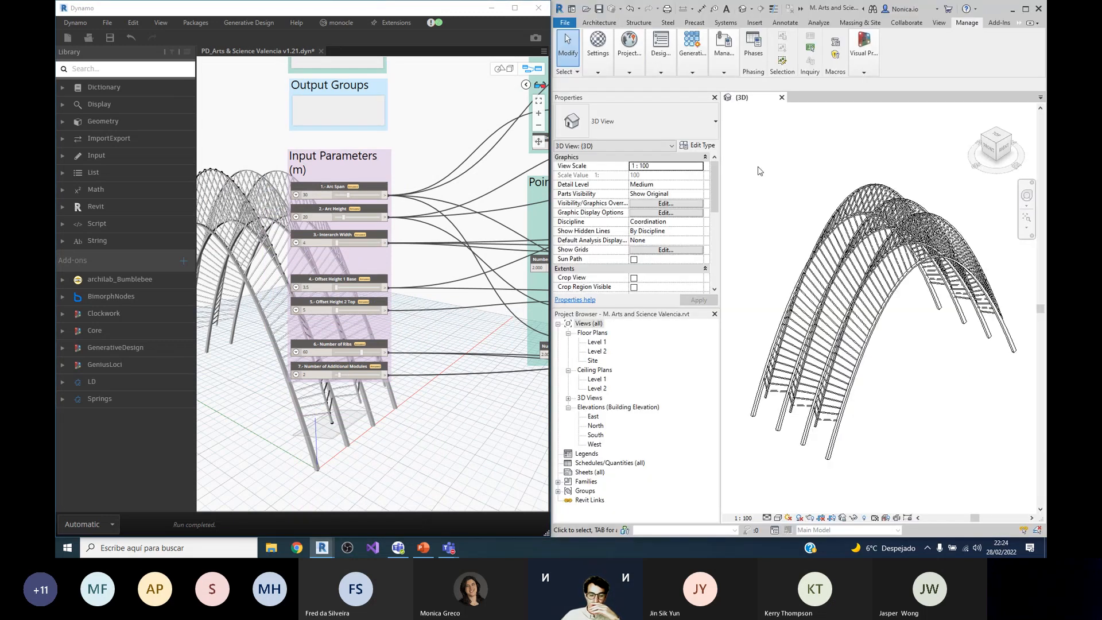
Step: Compare the imported arches in Revit with the graph and read the description of the ImportInstance.ByGeometries node
scroll(320, 400, "up", 3)
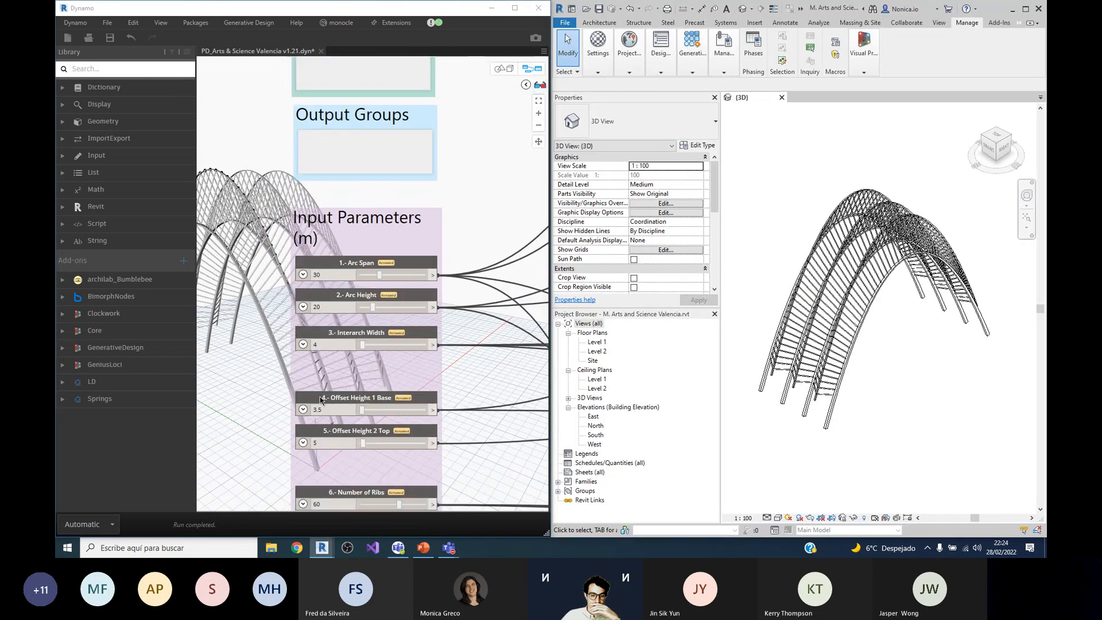
scroll(527, 247, "down", 5)
scroll(527, 248, "up", 5)
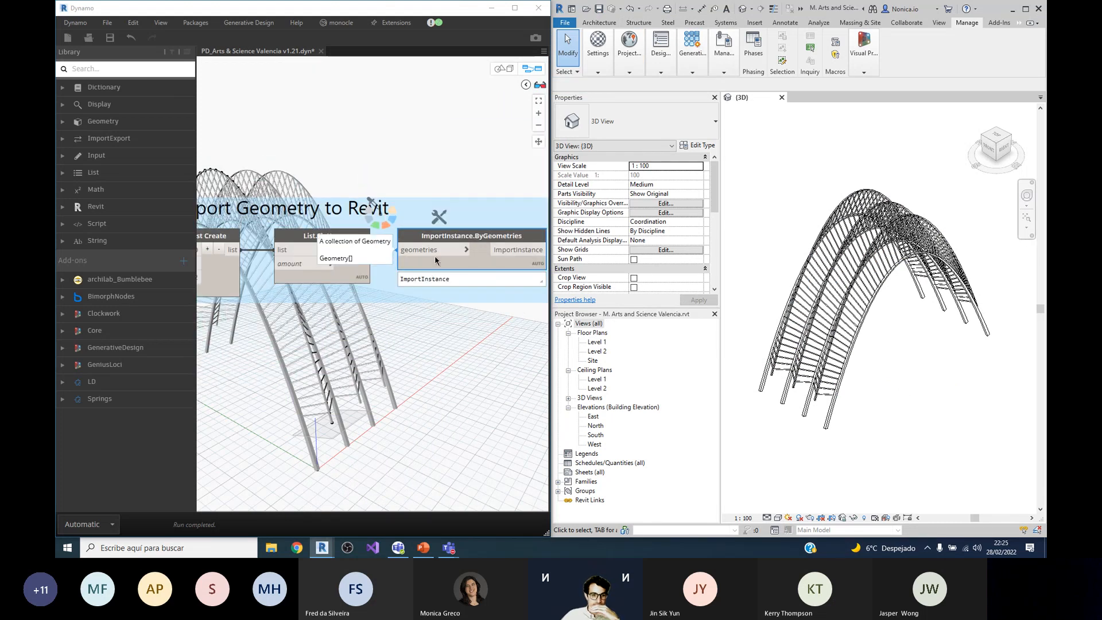
scroll(442, 256, "up", 3)
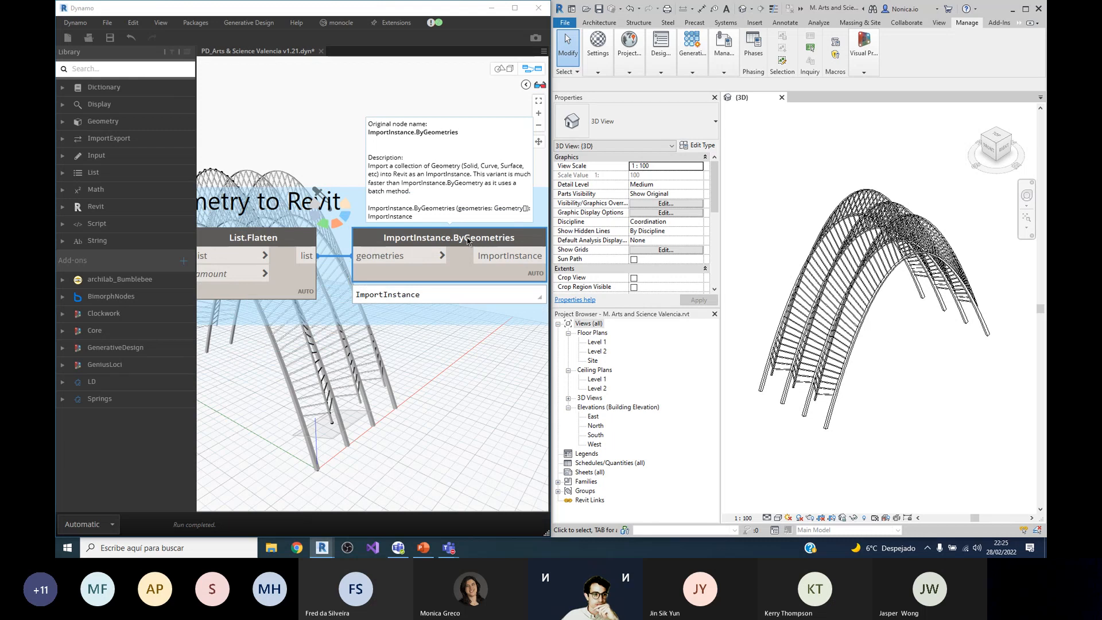
Step: Search the Dynamo node library for "importinstan"
left_click(101, 69)
type("importinstan")
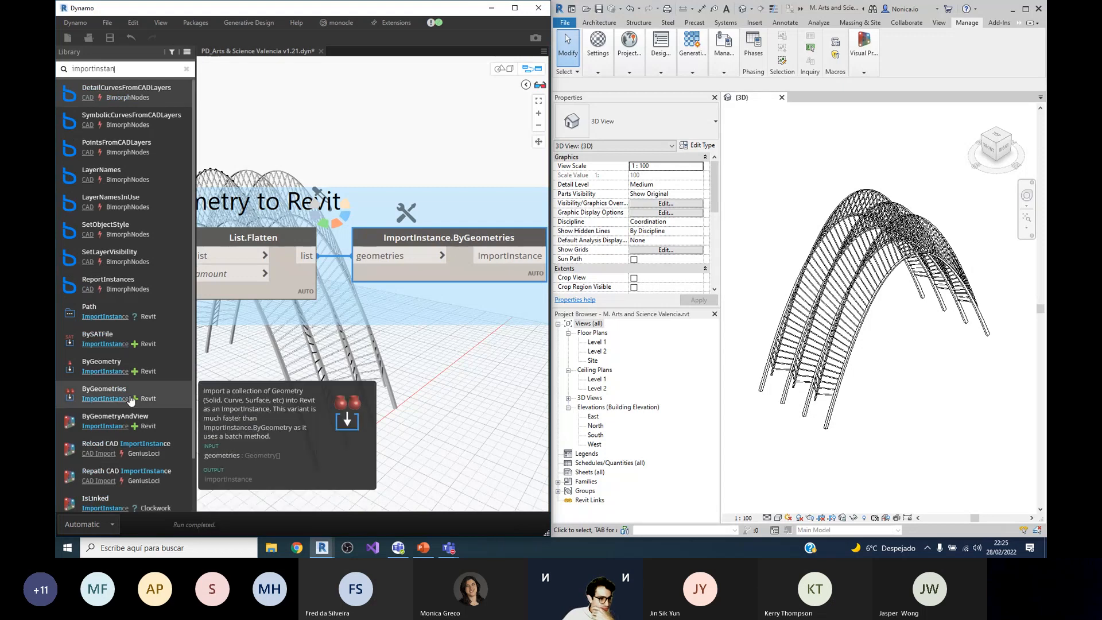
Step: Add an ImportInstance.ByGeometry node and place it just below ImportInstance.ByGeometries for comparison
mouse_move(122, 365)
left_click_drag(121, 365, 445, 324)
scroll(466, 295, "down", 4)
middle_click_drag(466, 295, 356, 298)
scroll(356, 297, "up", 4)
scroll(336, 310, "up", 2)
left_click_drag(297, 321, 303, 321)
scroll(425, 255, "down", 2)
middle_click_drag(425, 255, 448, 249)
scroll(430, 247, "up", 2)
scroll(424, 243, "down", 2)
left_click_drag(421, 311, 422, 333)
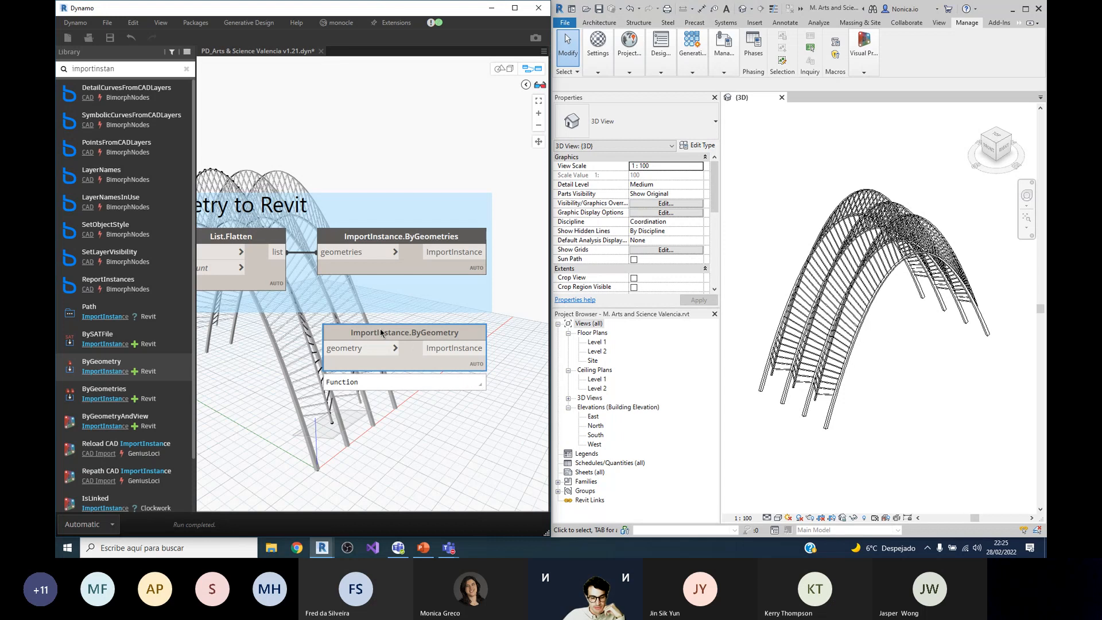
Step: Check the preview of the ImportInstance.ByGeometry node and delete the node from the graph
mouse_move(478, 384)
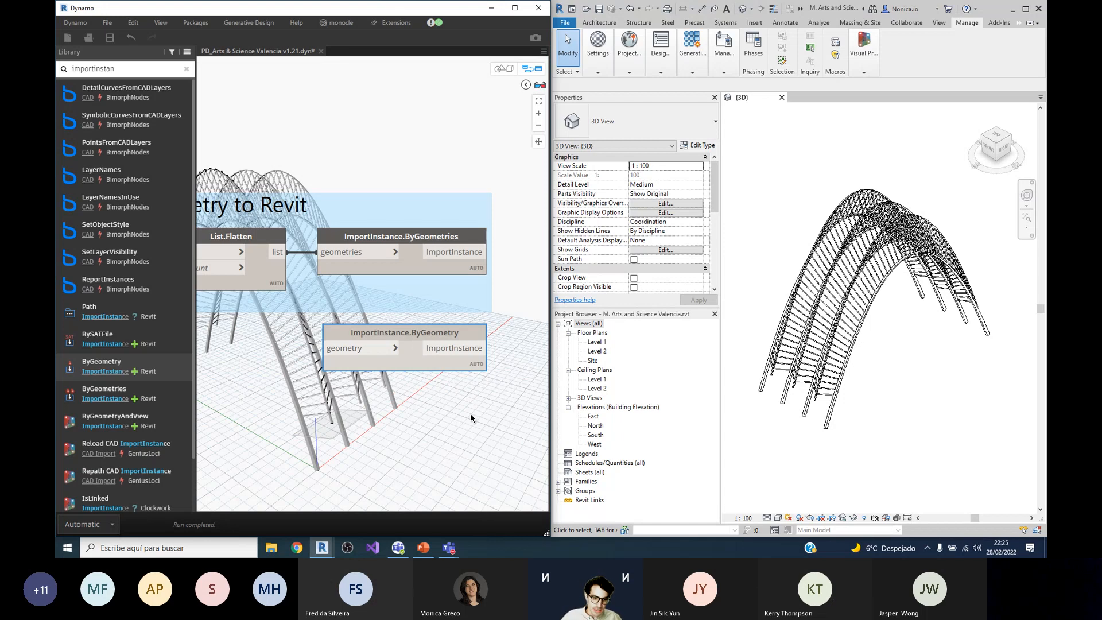
mouse_move(402, 336)
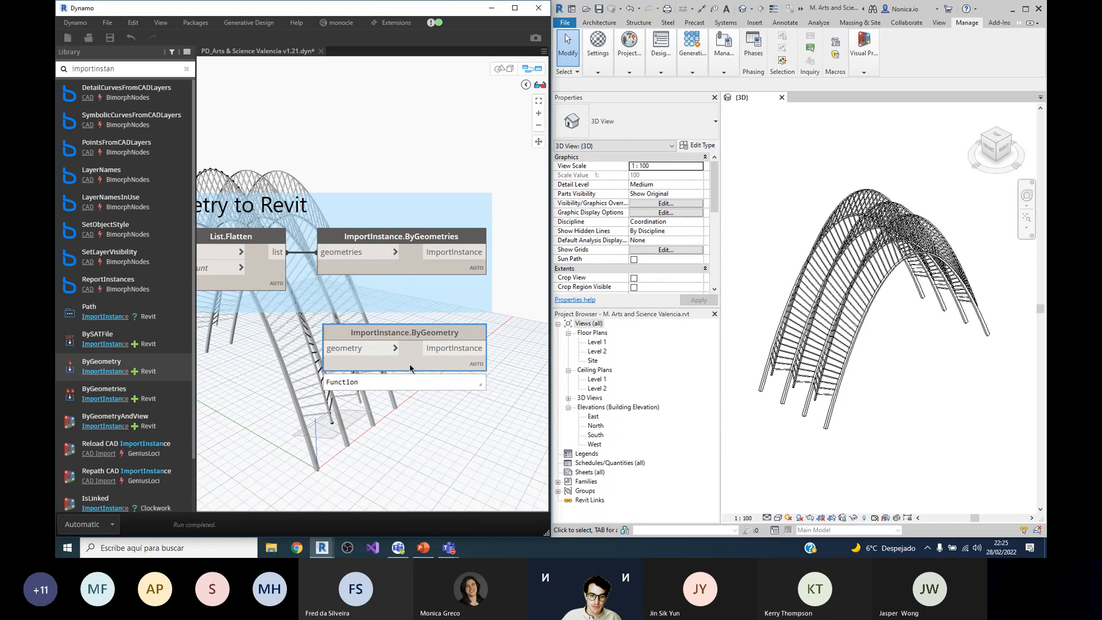
left_click_drag(476, 365, 481, 382)
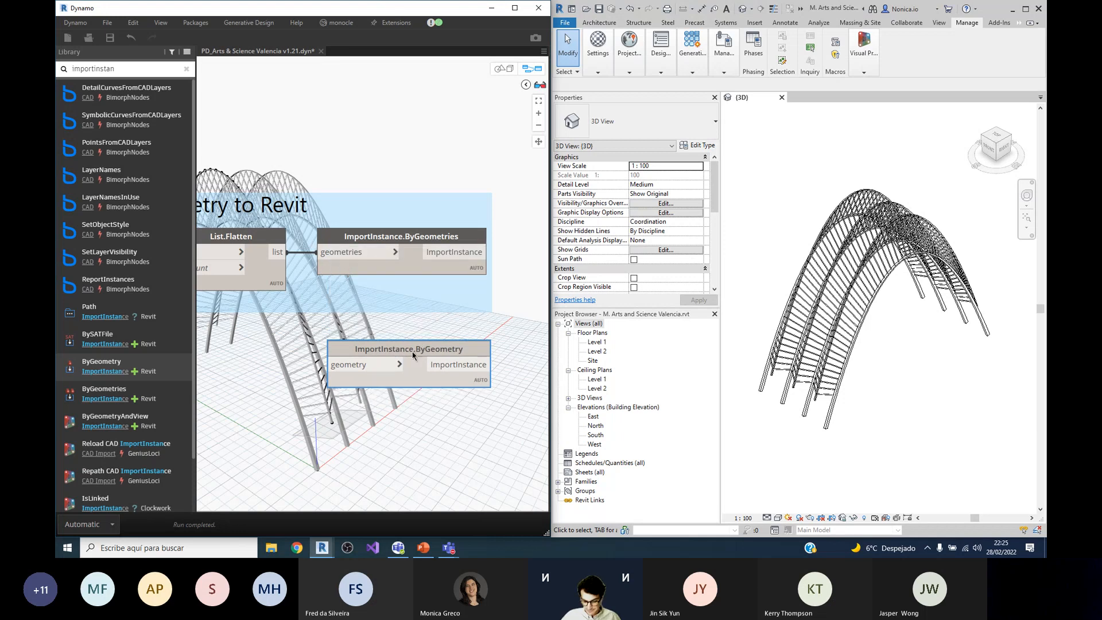
key("Delete")
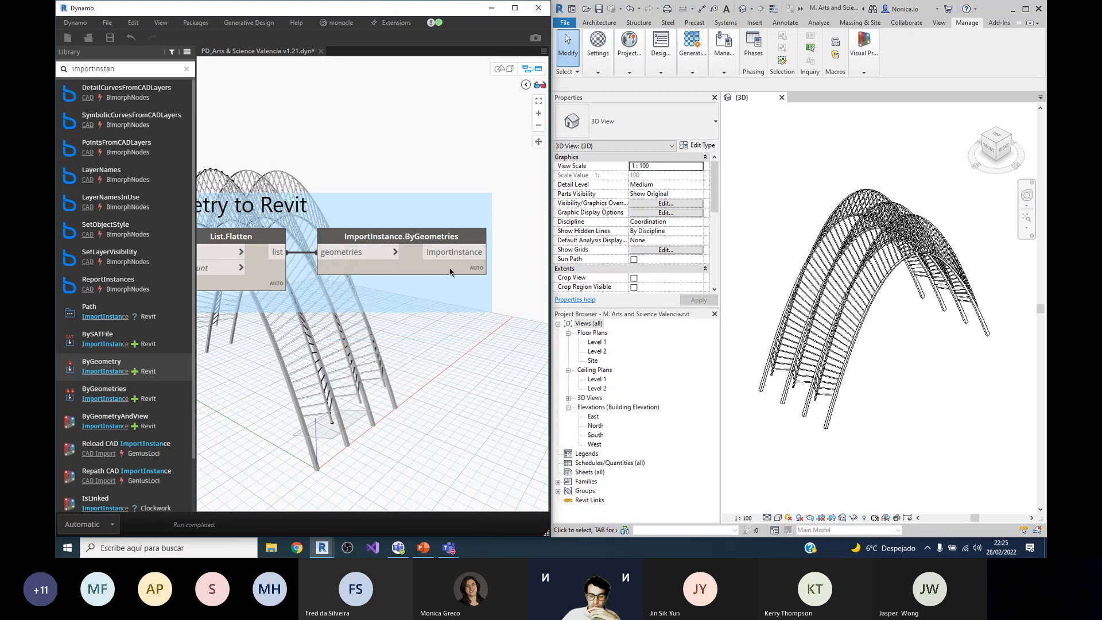
Step: Close the PD_Arts & Science Valencia v1.21 graph without saving its changes and exit Dynamo
scroll(451, 271, "down", 6)
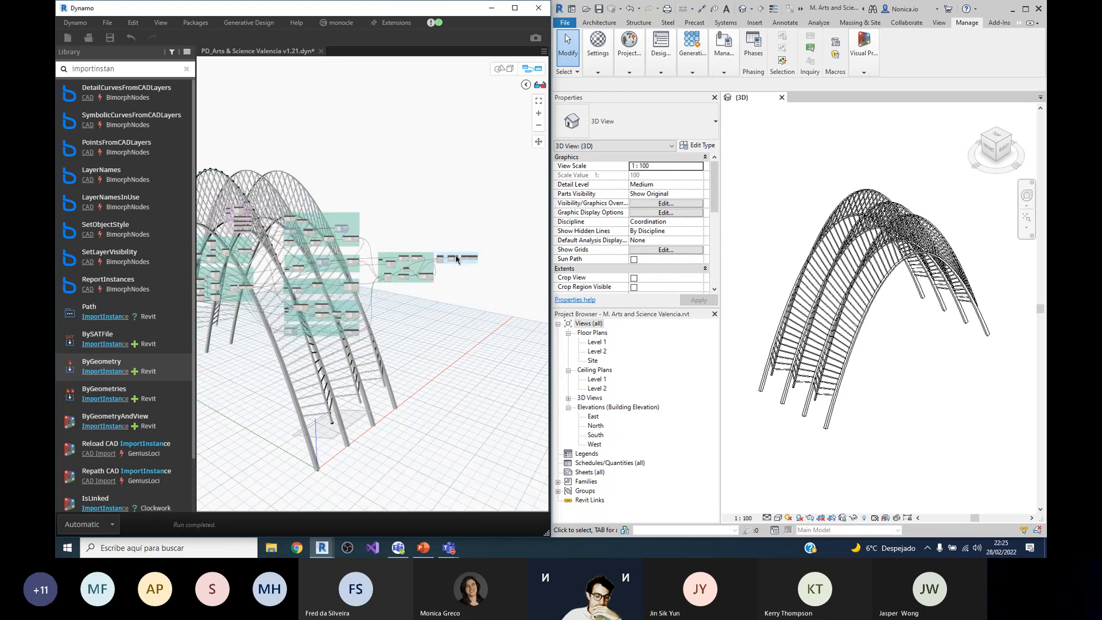
scroll(456, 259, "down", 3)
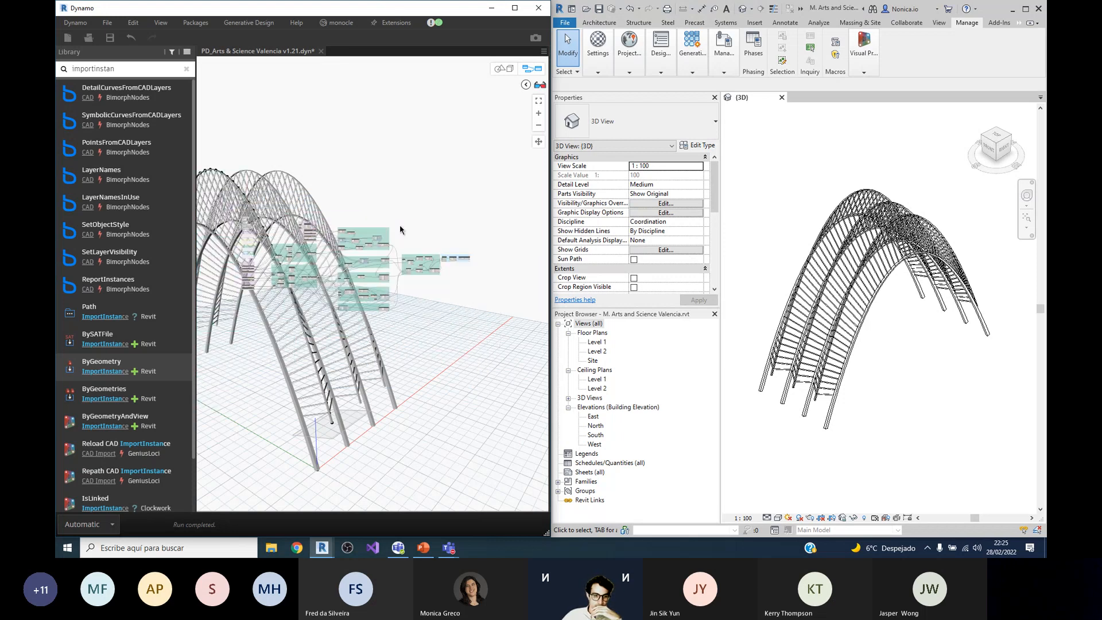
scroll(400, 229, "up", 2)
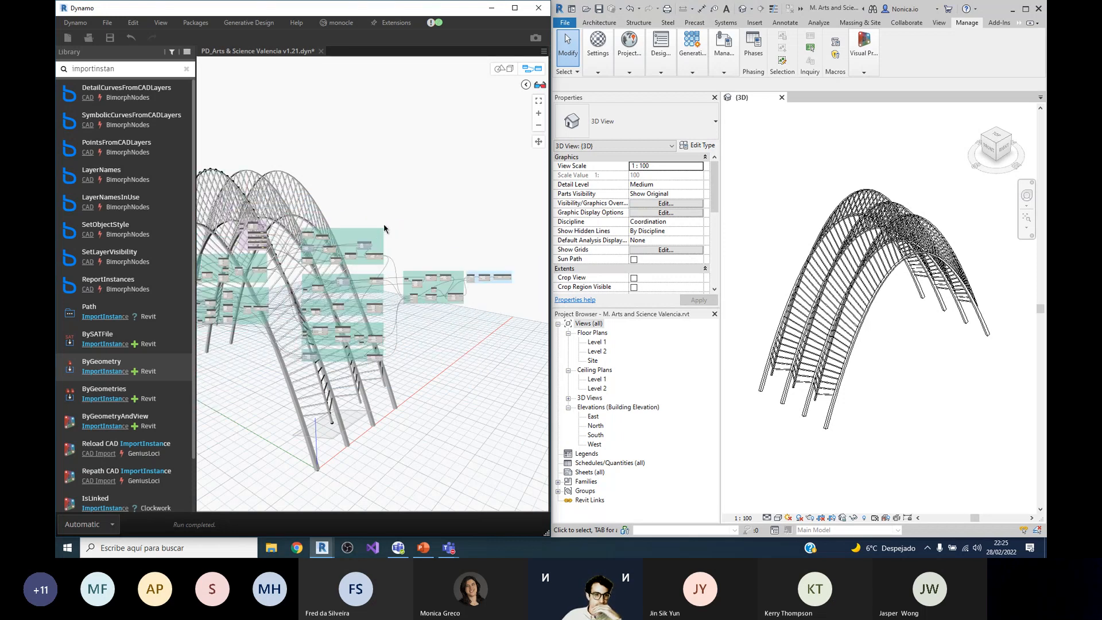
left_click(321, 51)
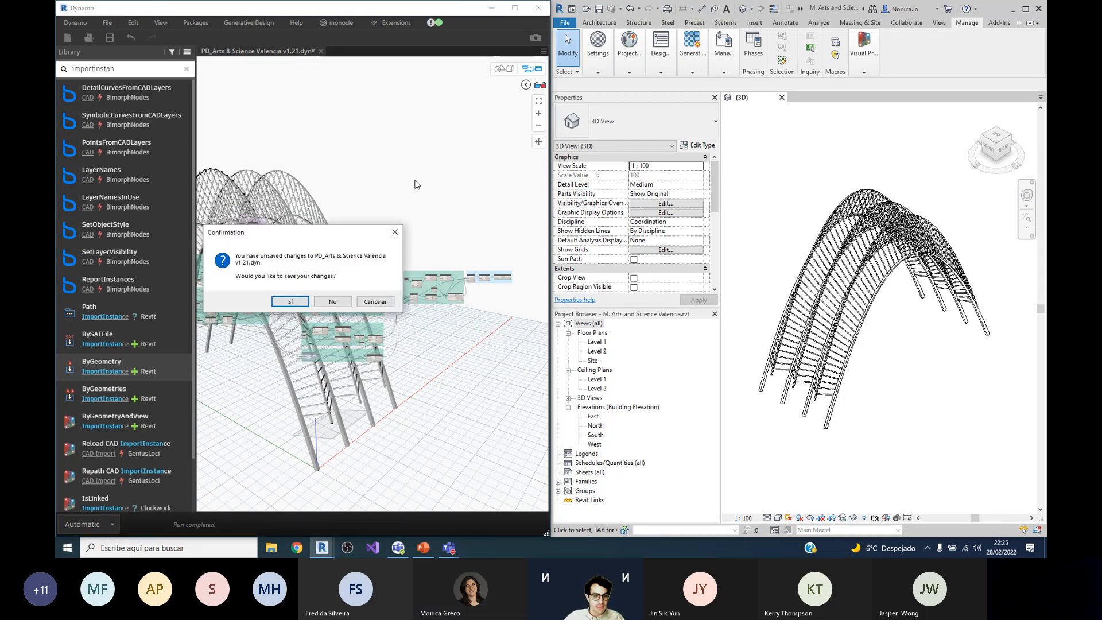
left_click(337, 310)
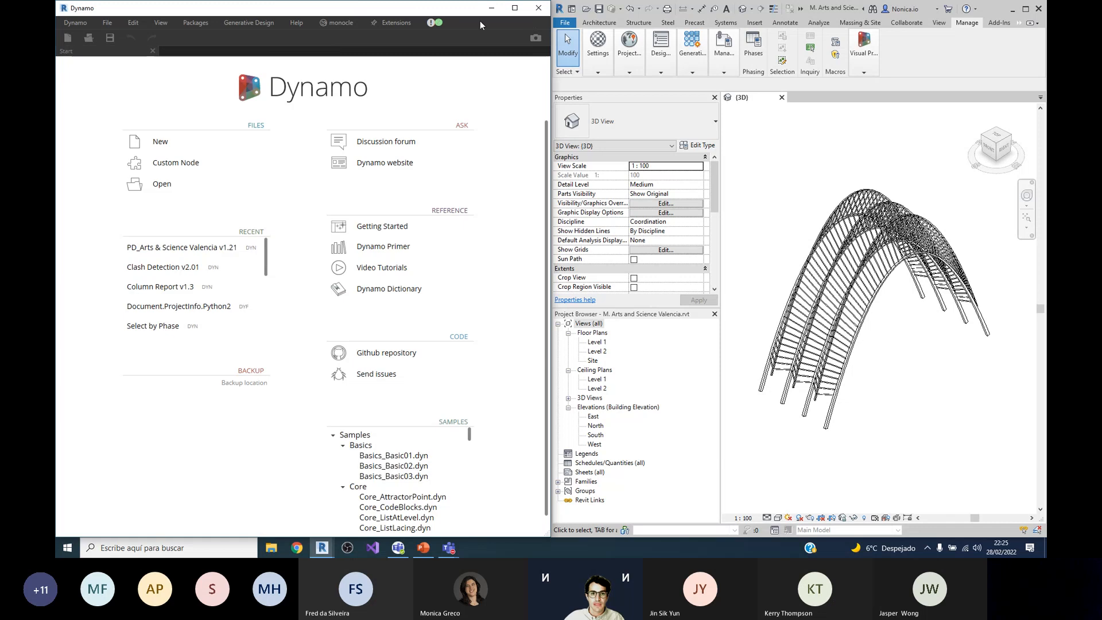
left_click(538, 8)
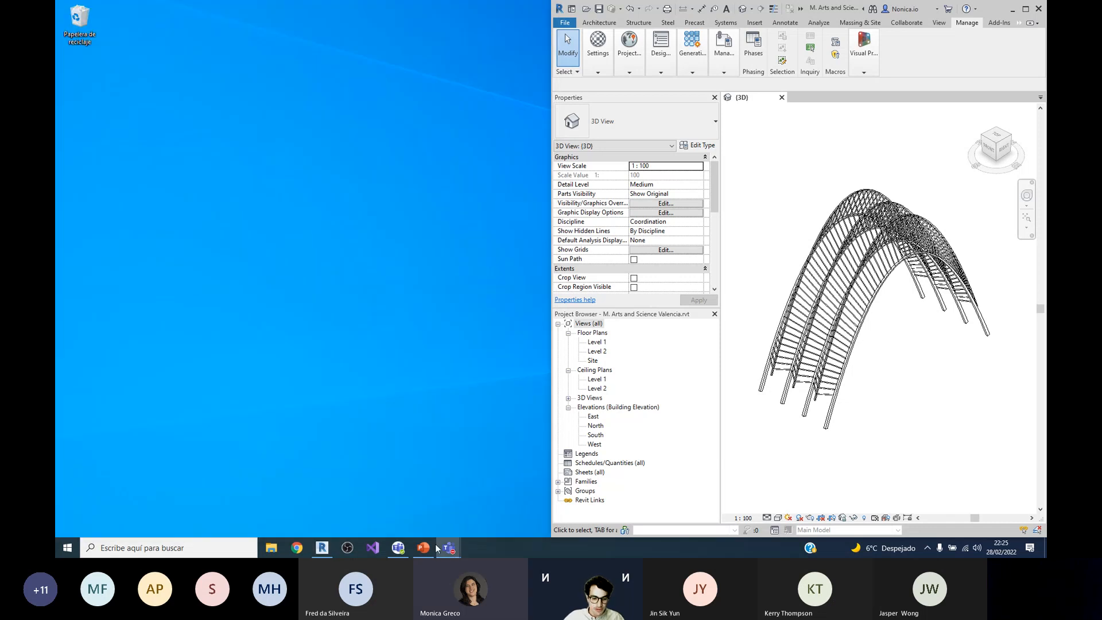
Step: Launch Dynamo again from the Visual Programming tools in Revit
left_click(863, 55)
left_click(862, 92)
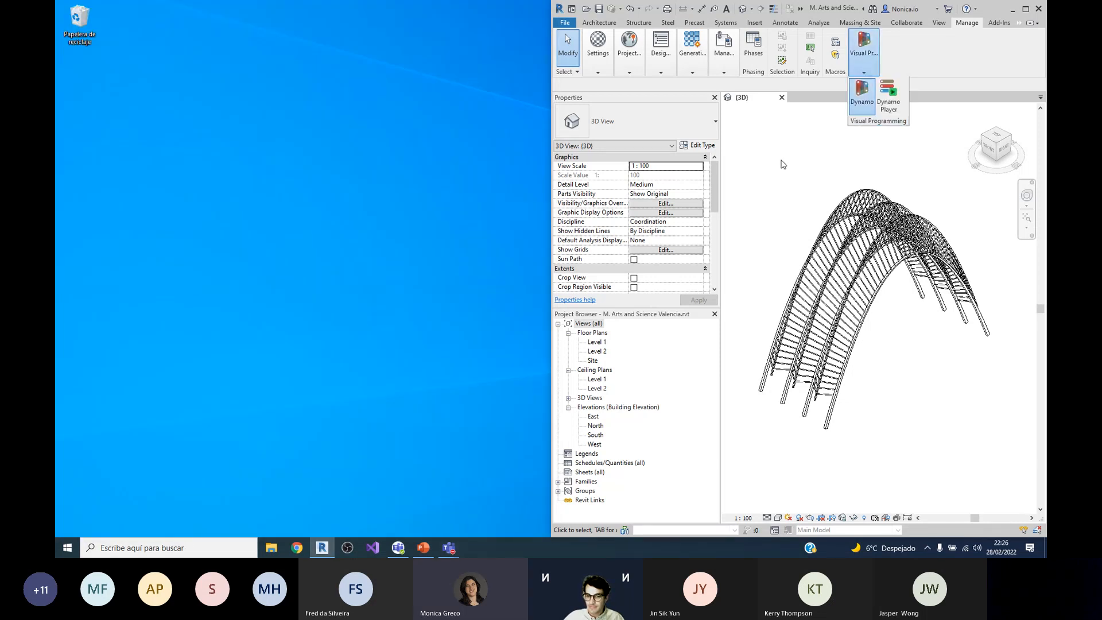
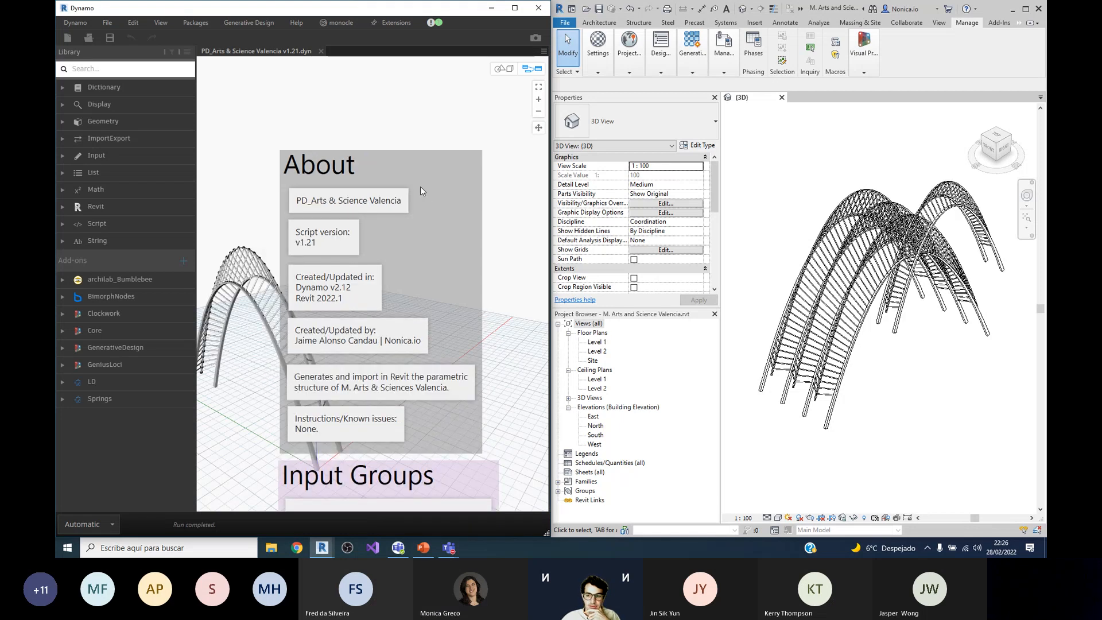
scroll(402, 194, "down", 5)
scroll(400, 196, "up", 3)
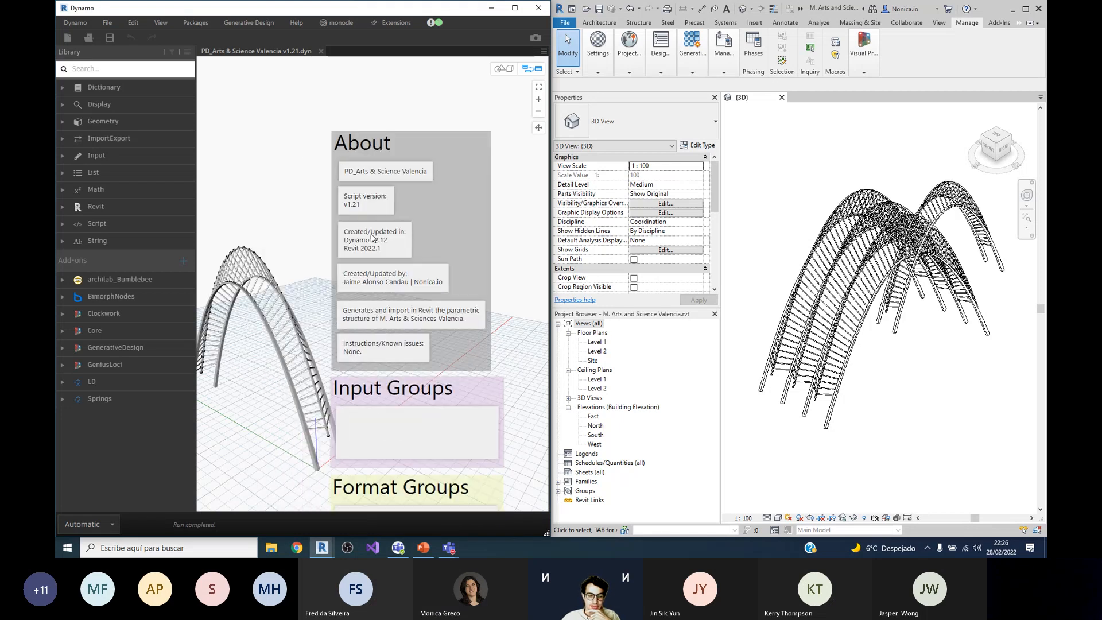
scroll(416, 203, "down", 2)
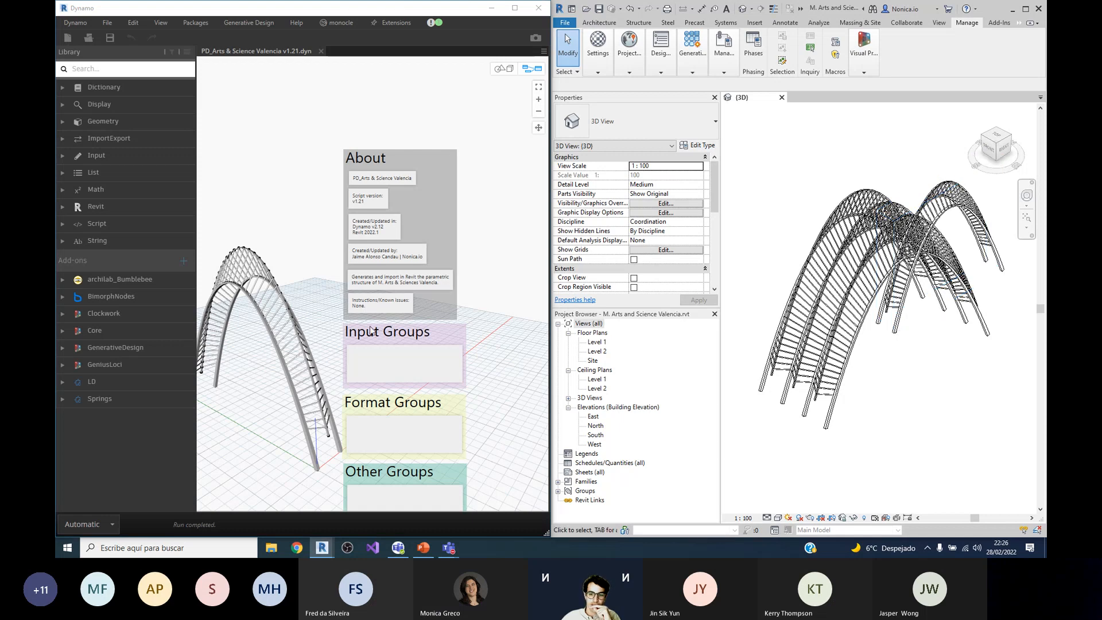
scroll(386, 244, "down", 1)
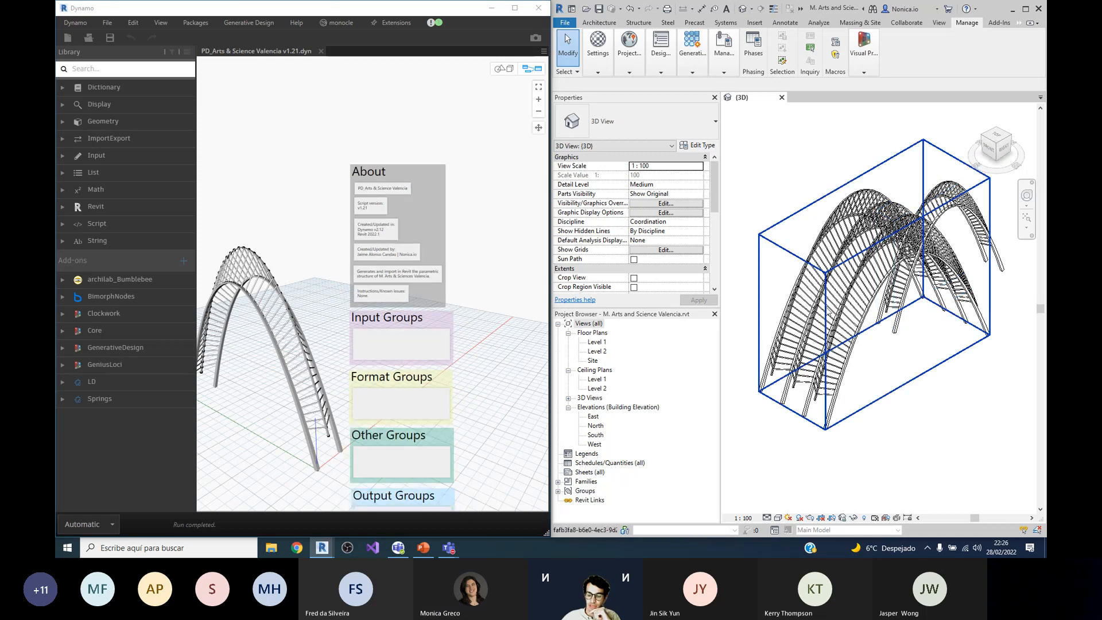
Step: Delete the rear arch import and the front multi-arch import from the Revit 3D view
scroll(826, 310, "up", 1)
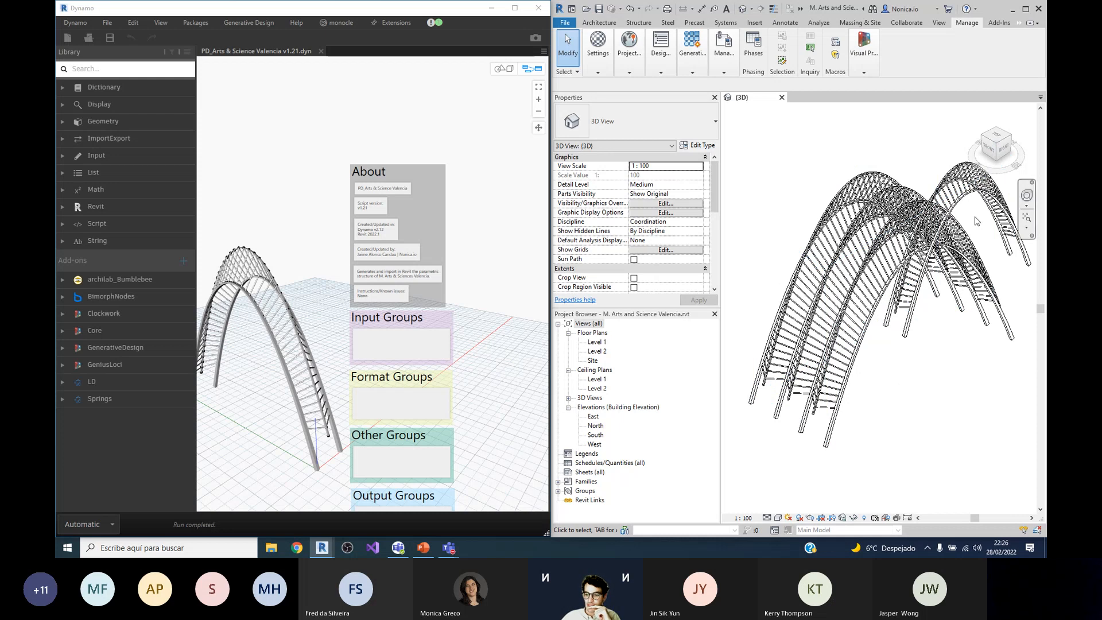
left_click(946, 222)
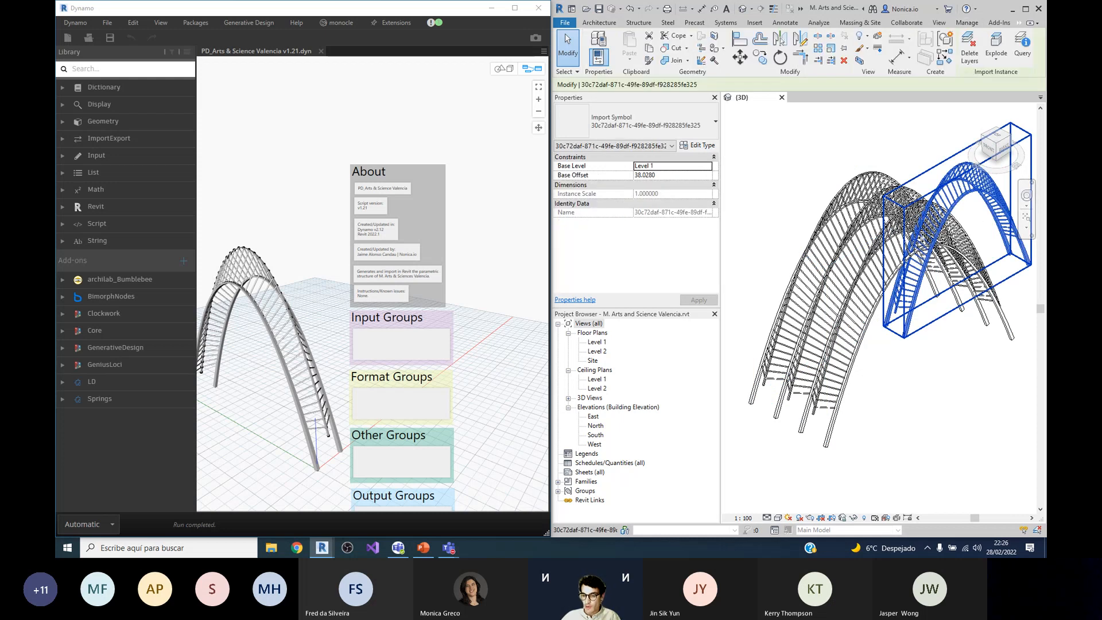
key("Delete")
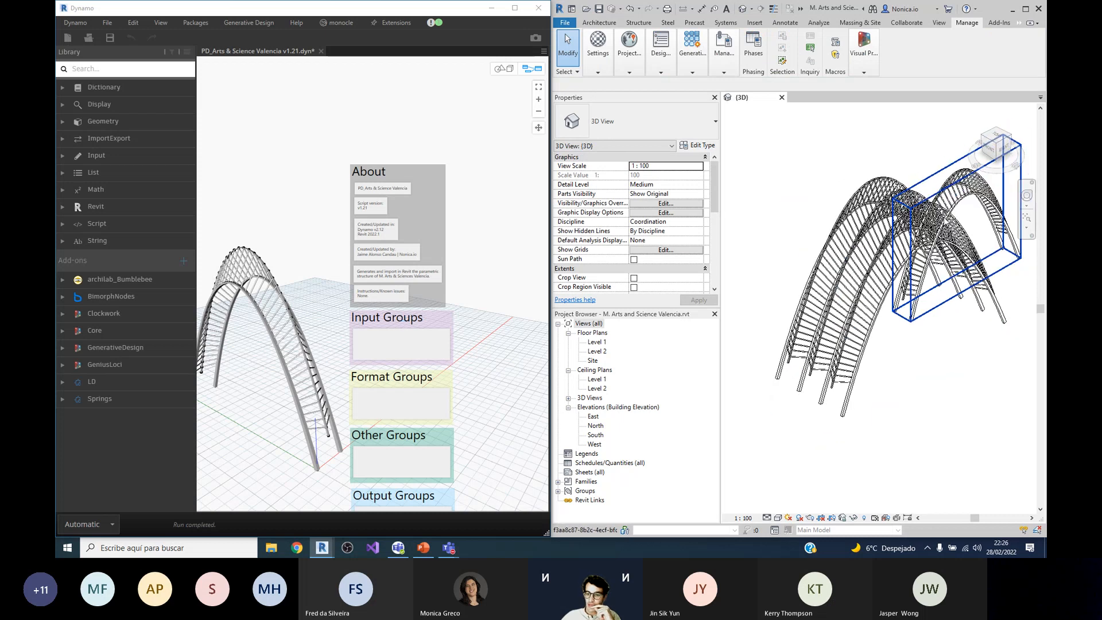
left_click(857, 268)
key("Delete")
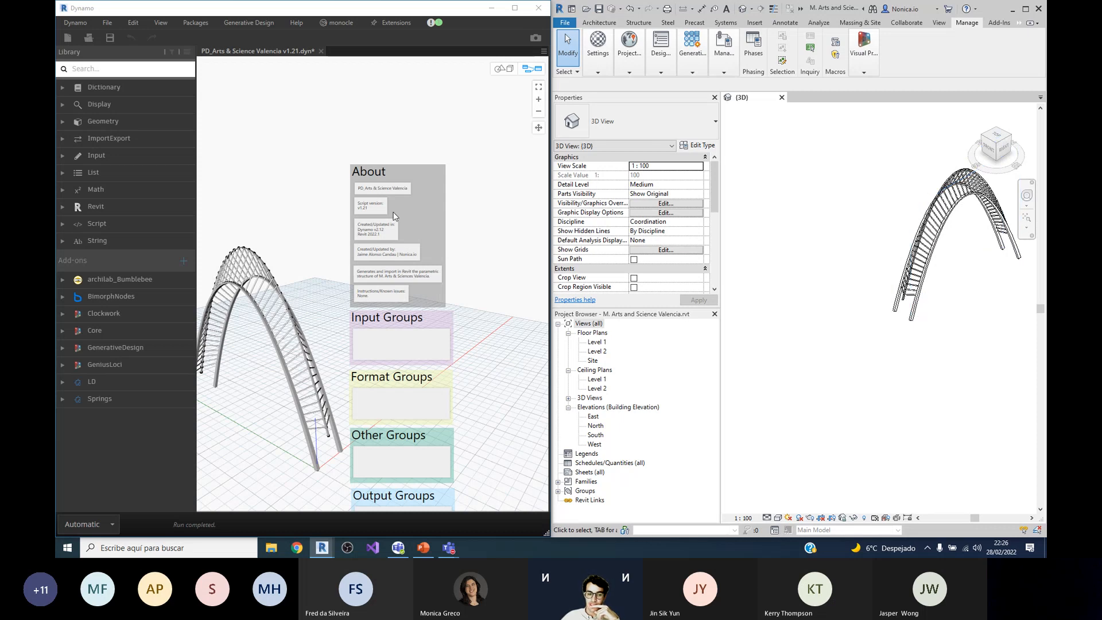
Step: Inspect the remaining arch import's properties in the 3D view and clear the selection
scroll(393, 212, "down", 2)
scroll(269, 362, "up", 2)
scroll(411, 182, "down", 2)
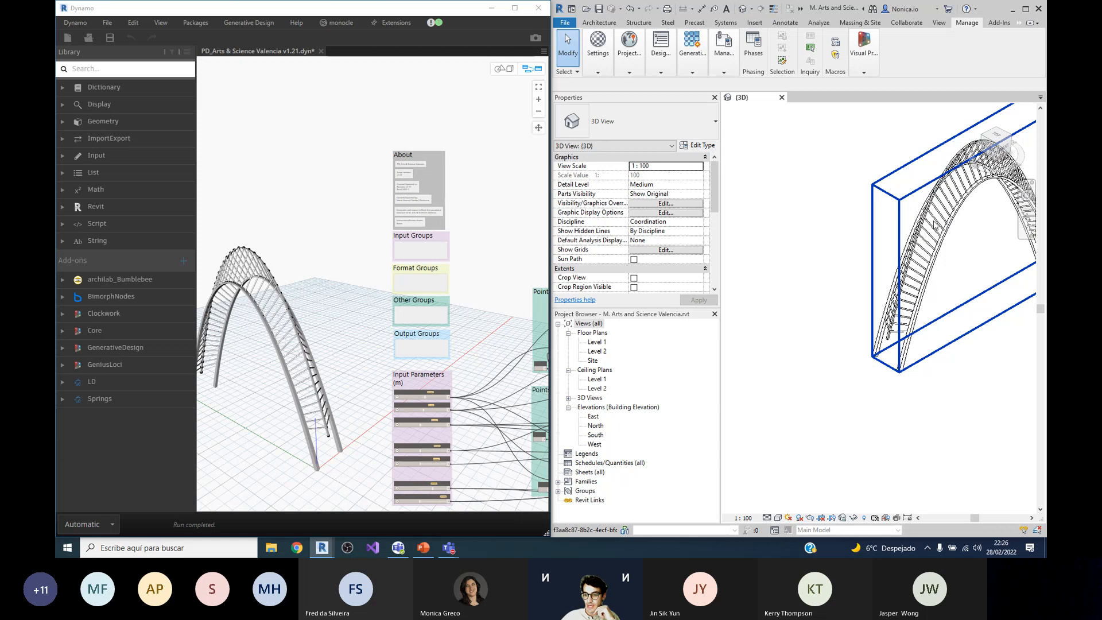
left_click(951, 224)
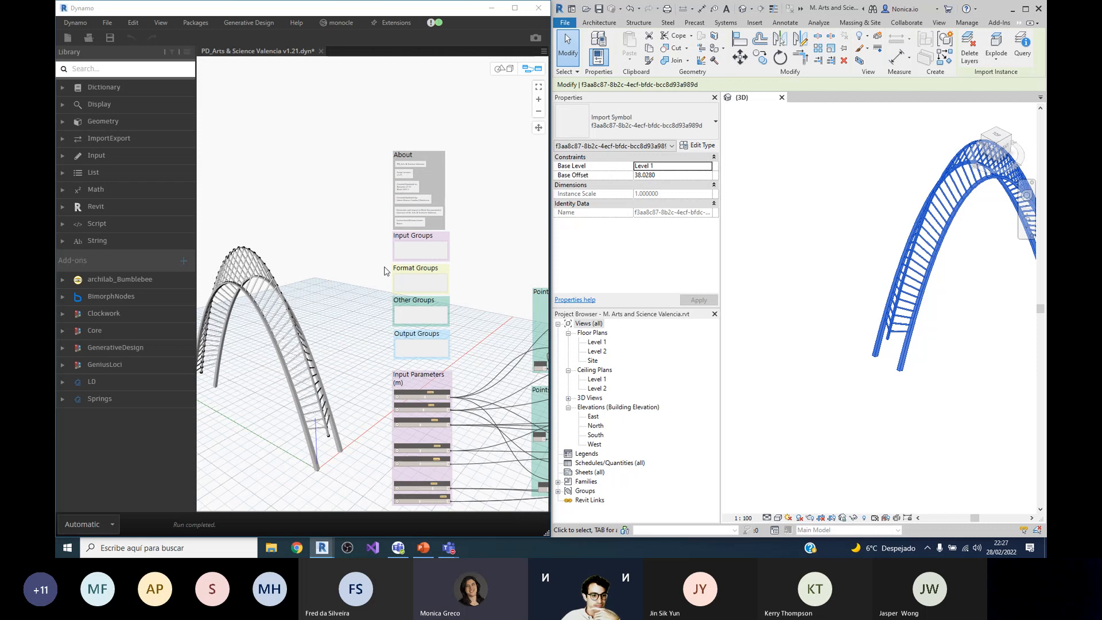
left_click(889, 164)
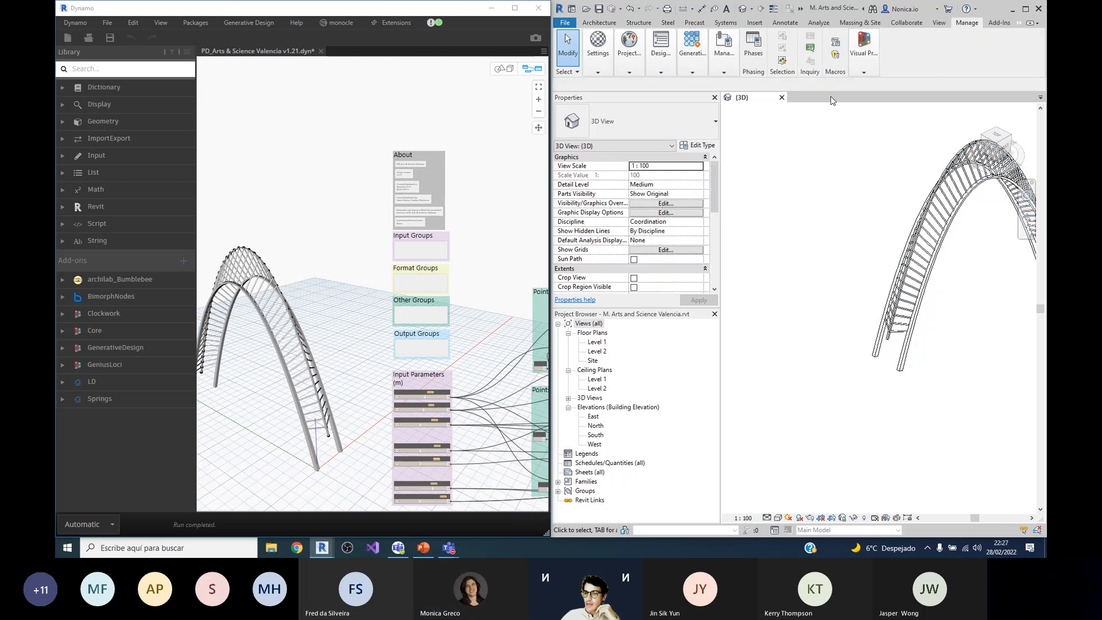
Step: Close Dynamo and the M. Arts and Science Valencia.rvt model without saving changes to either
left_click(538, 9)
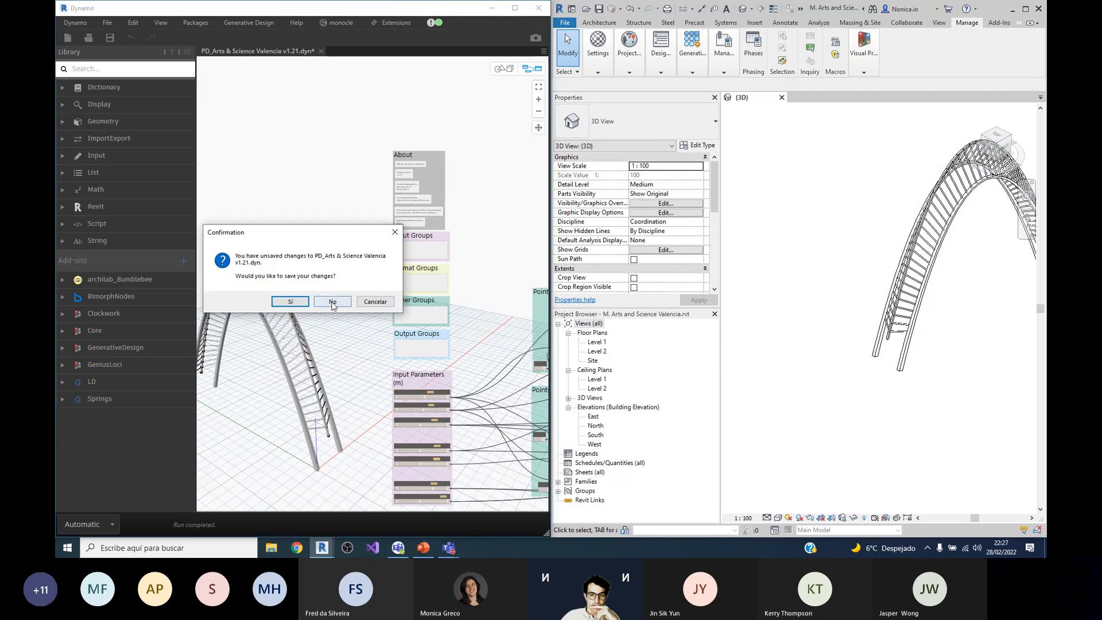
left_click(330, 307)
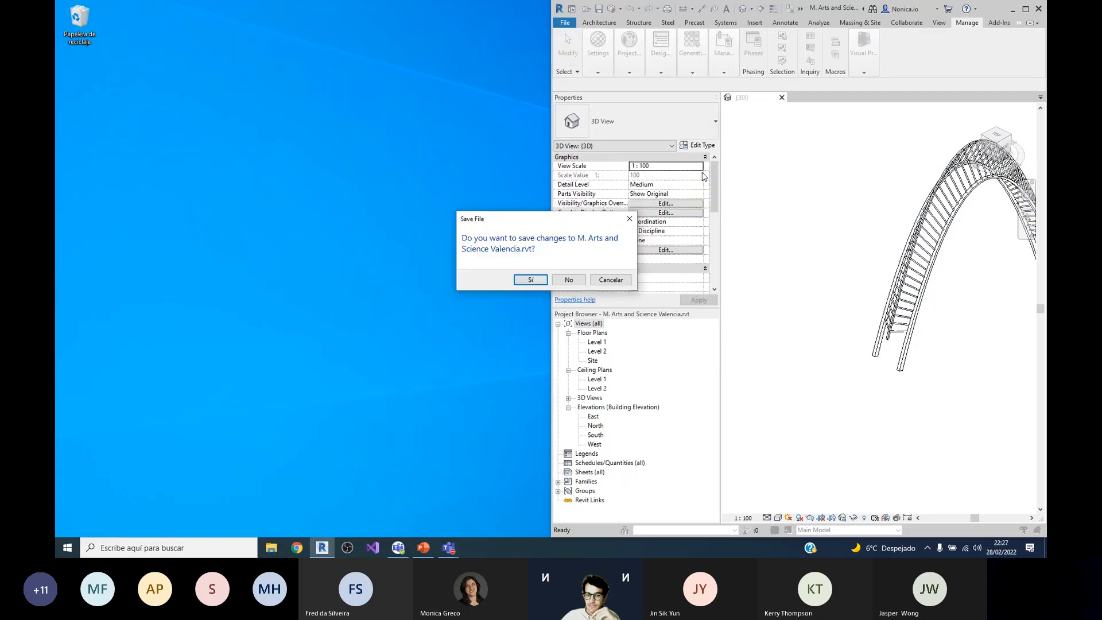
left_click(569, 280)
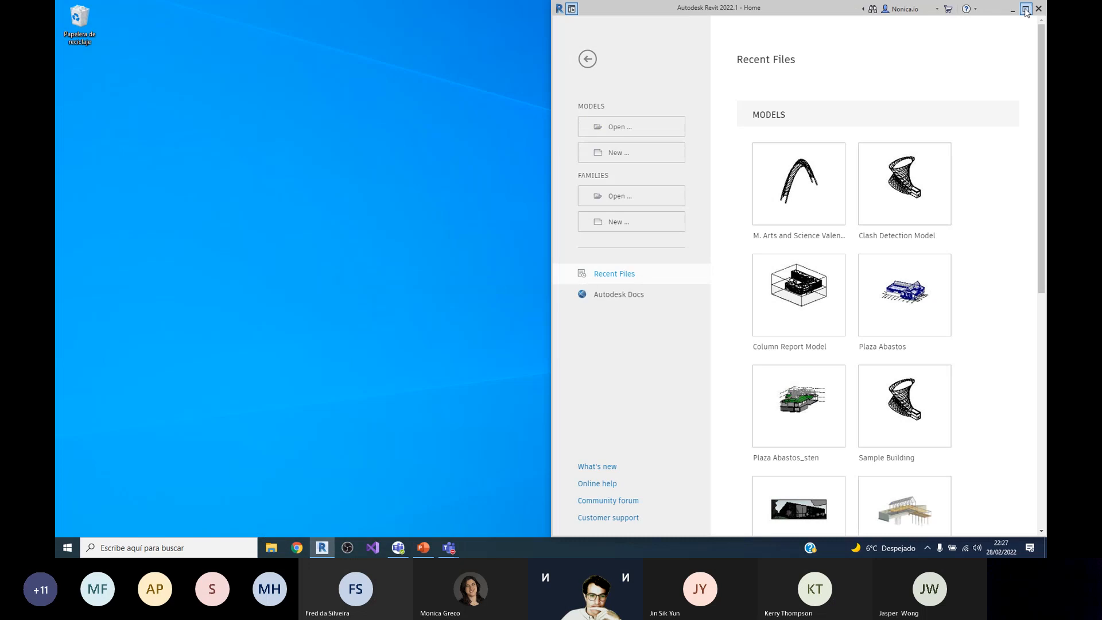
Step: Maximize the Revit window, open the recent Column Report Model and show its building from an elevated corner view
left_click(1025, 10)
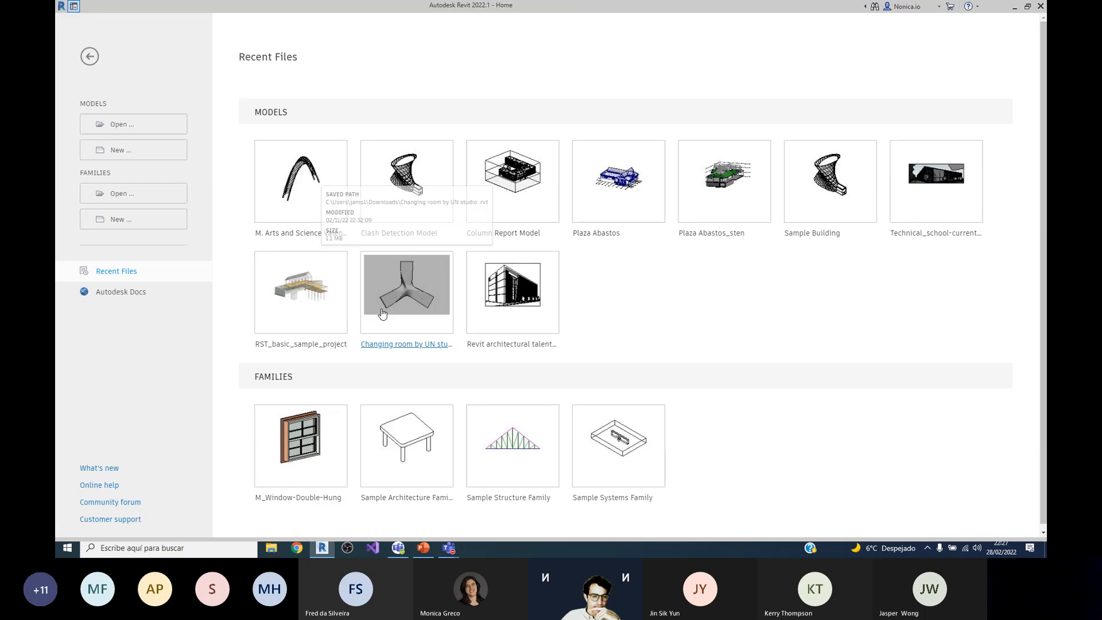
left_click(496, 207)
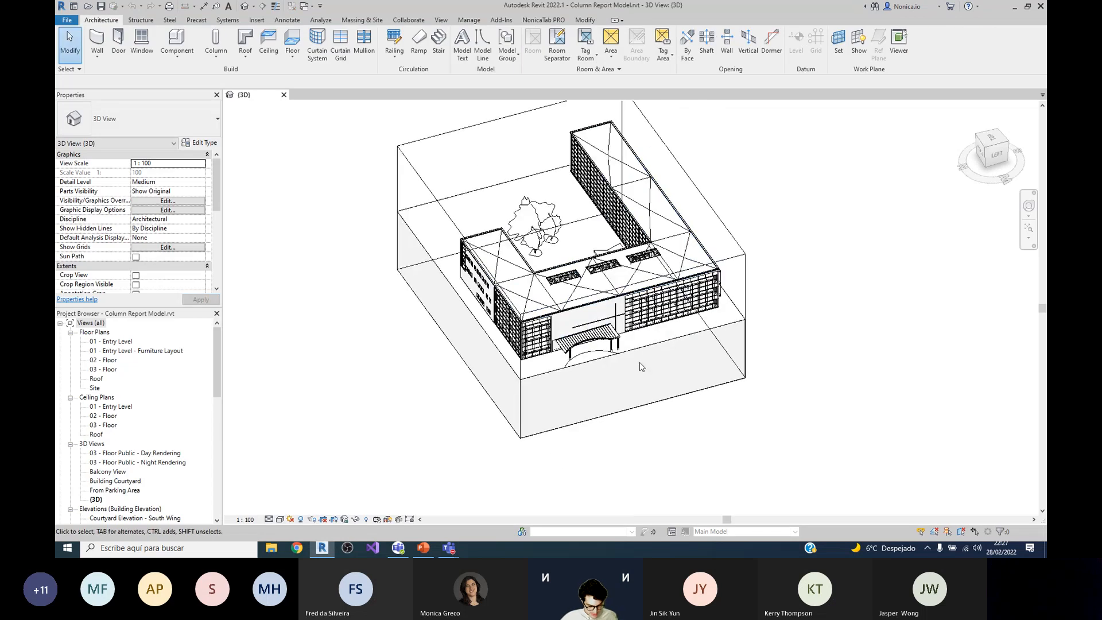
middle_click_drag(601, 318, 651, 294, "shift")
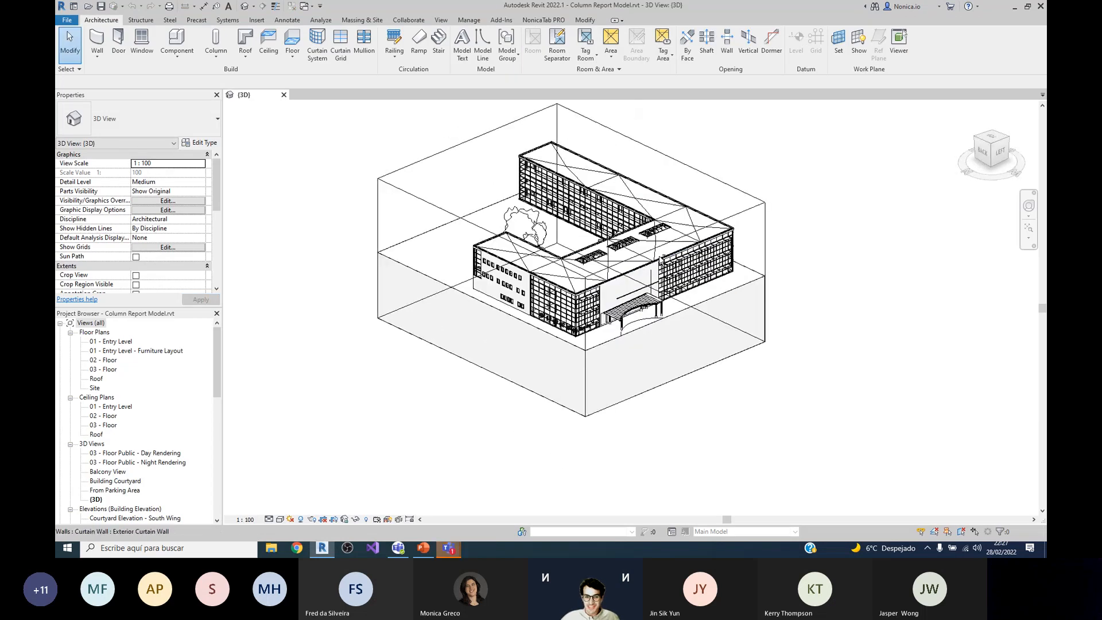
scroll(548, 311, "up", 2)
scroll(602, 252, "down", 3)
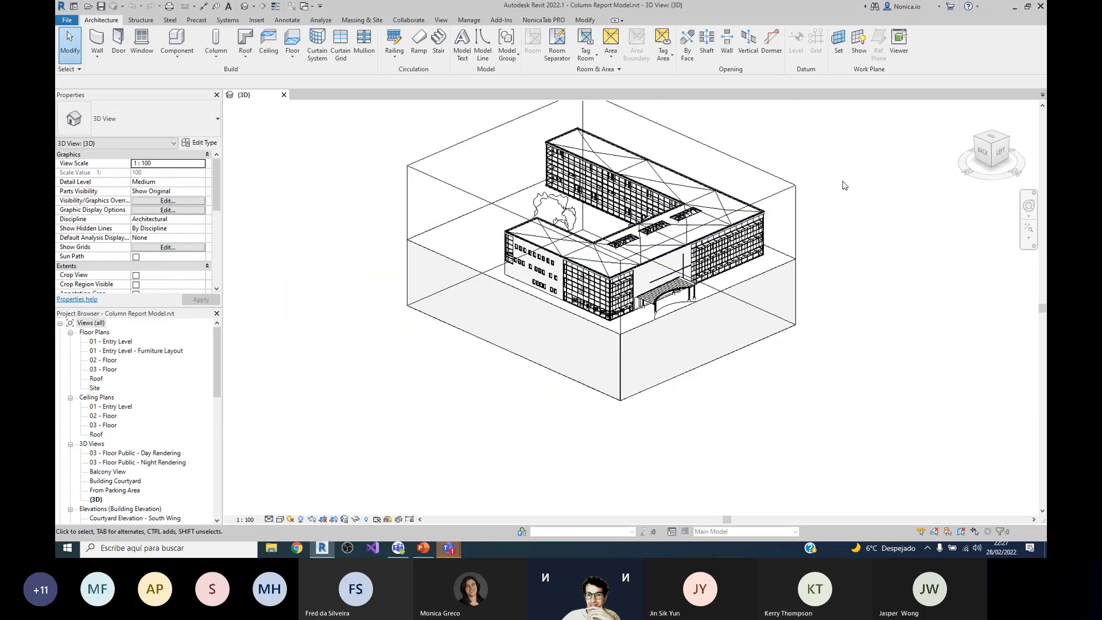
scroll(846, 178, "up", 2)
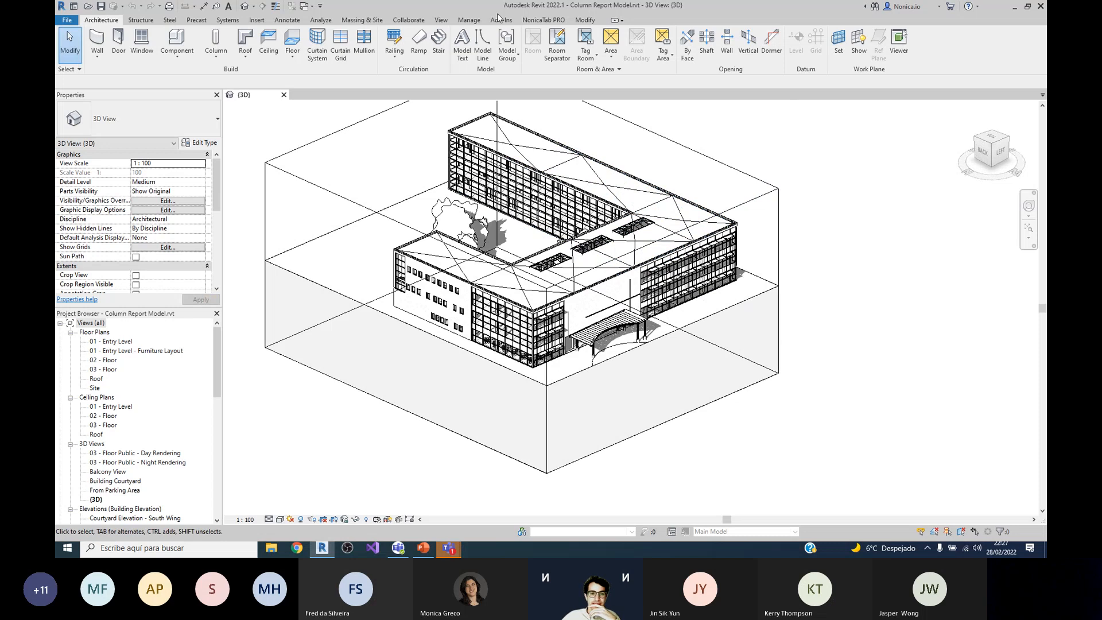
Step: Launch Dynamo from Revit's visual programming tools, dock it on the other half of the screen and minimize it
left_click(468, 20)
left_click(962, 43)
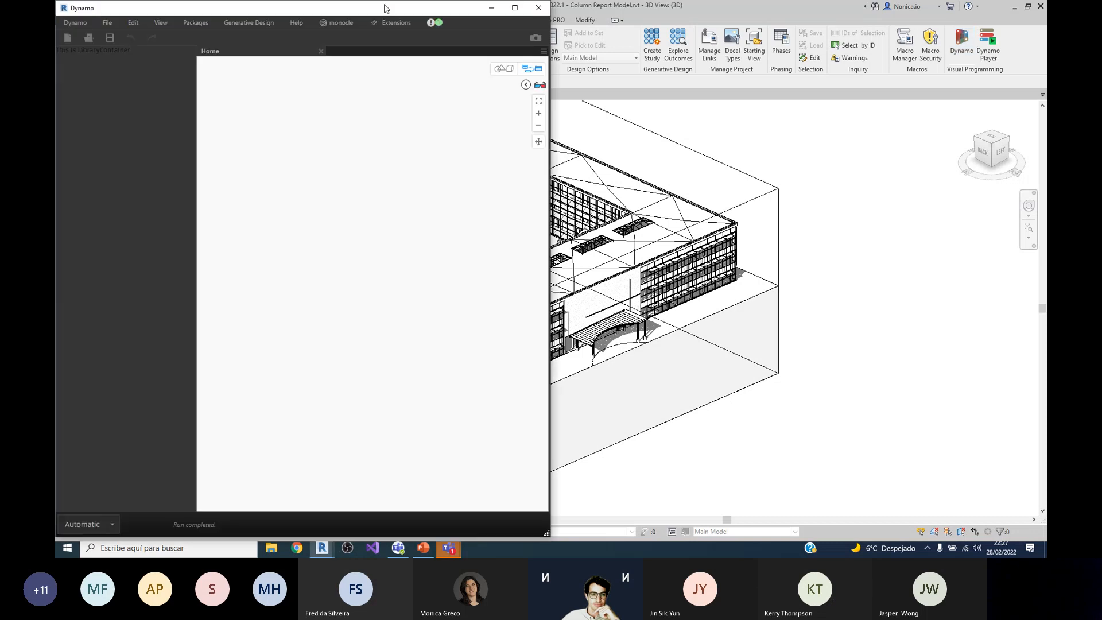
left_click_drag(386, 9, 1045, 86)
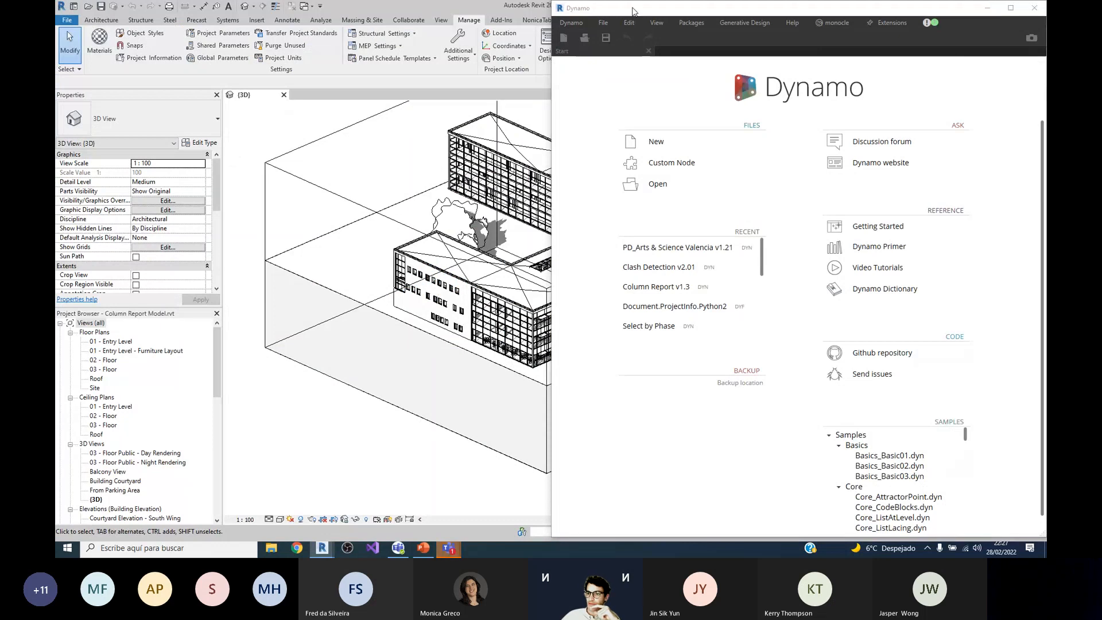
left_click(987, 8)
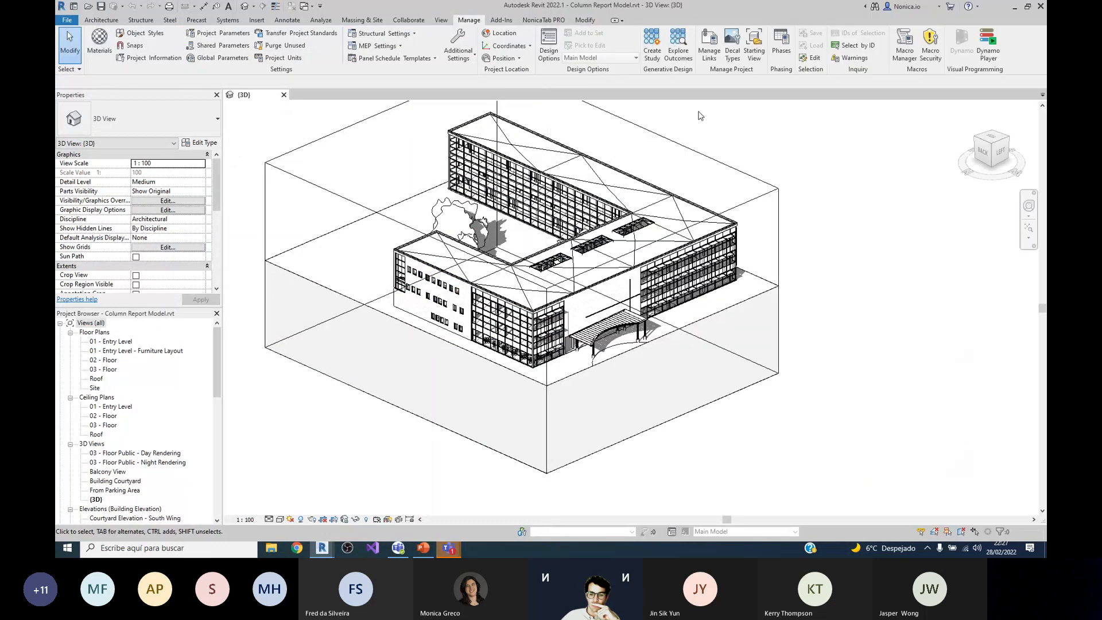
Step: Lower the top face of the building's section box to cut away the roof and expose the interior columns
left_click(776, 198)
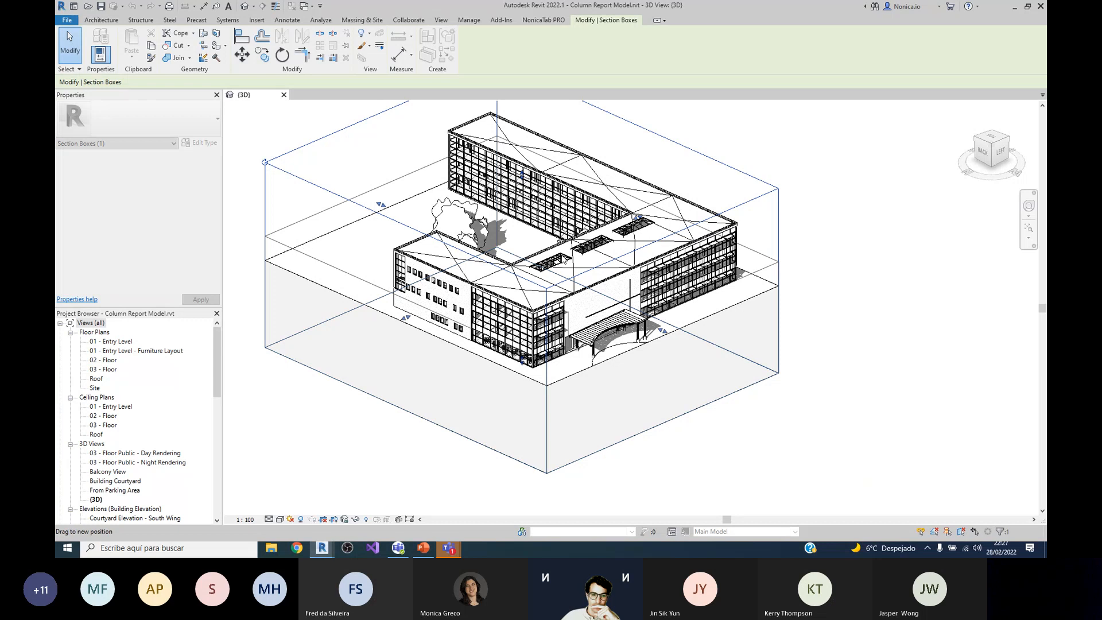
left_click_drag(521, 174, 522, 248)
scroll(476, 315, "up", 3)
key("Escape")
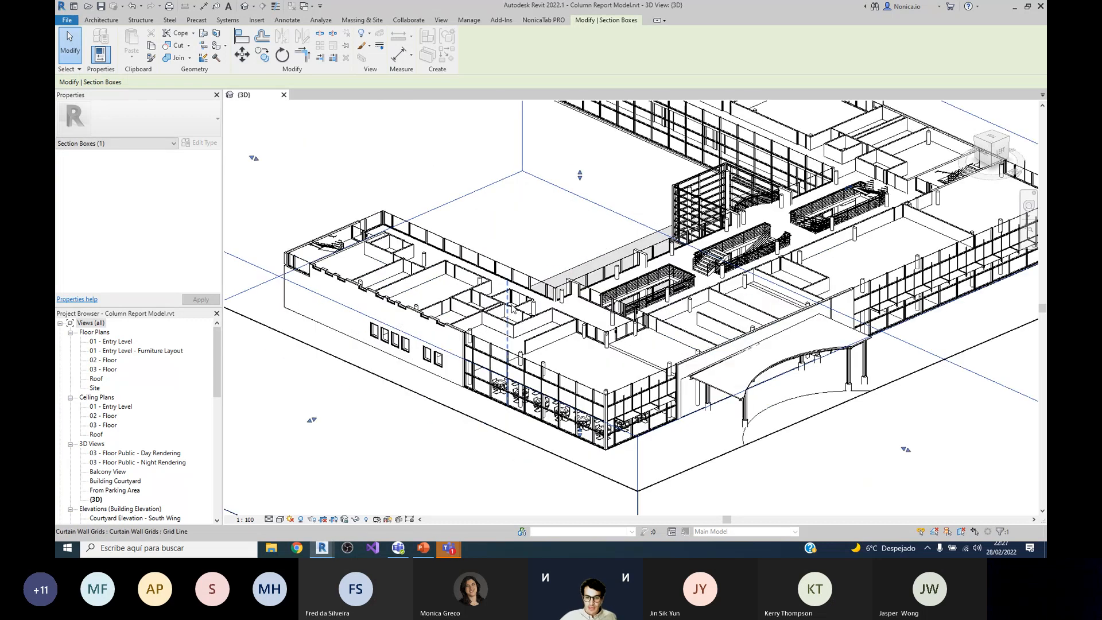
Step: Examine the instance and type properties of a 300mm M_Concrete-Round-Column, enlarging the Properties palette to show all its parameters
scroll(543, 373, "up", 4)
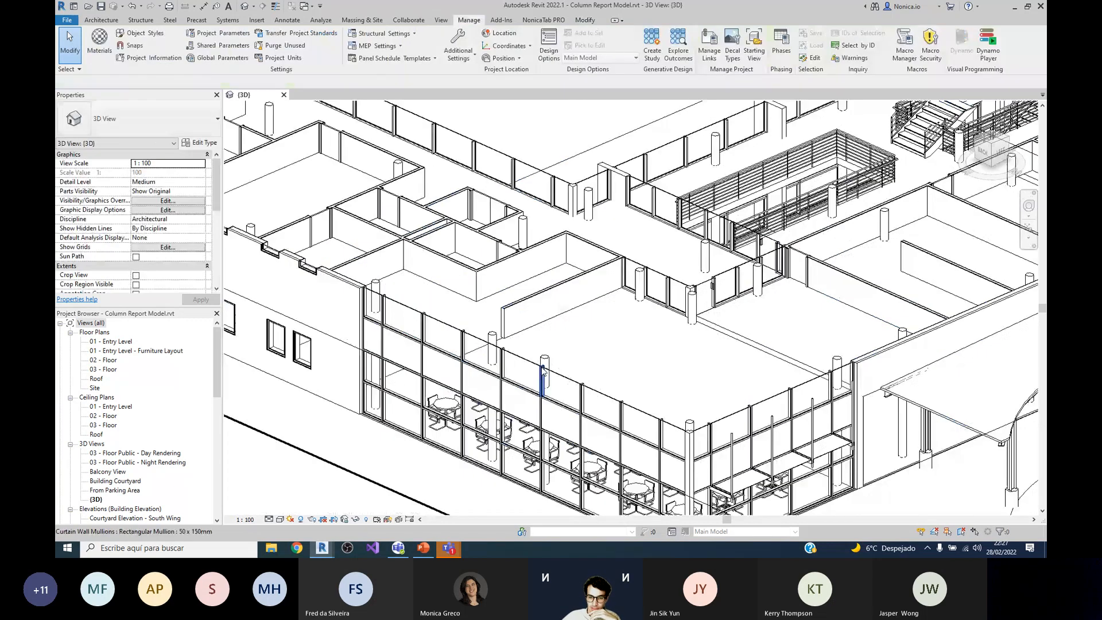
scroll(610, 289, "up", 3)
scroll(699, 228, "up", 2)
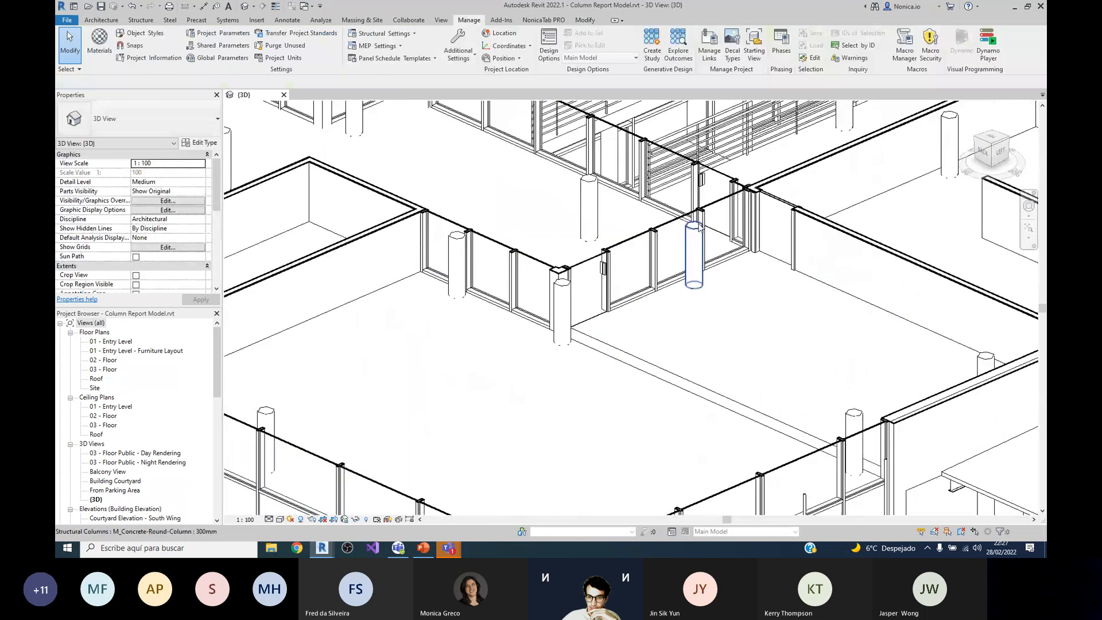
left_click(698, 233)
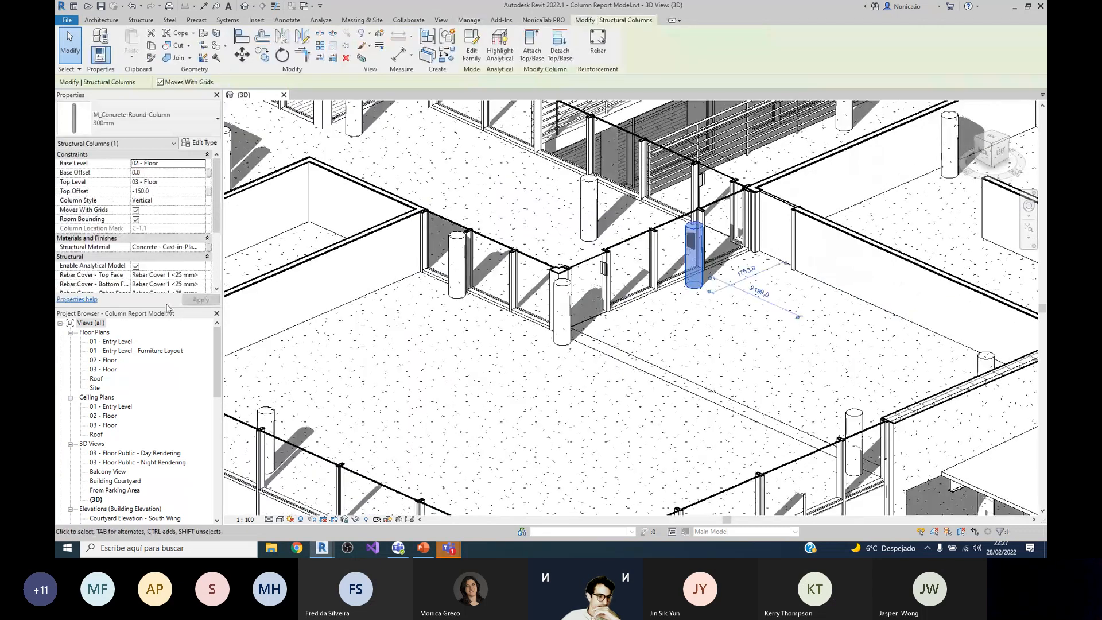
left_click_drag(165, 310, 171, 415)
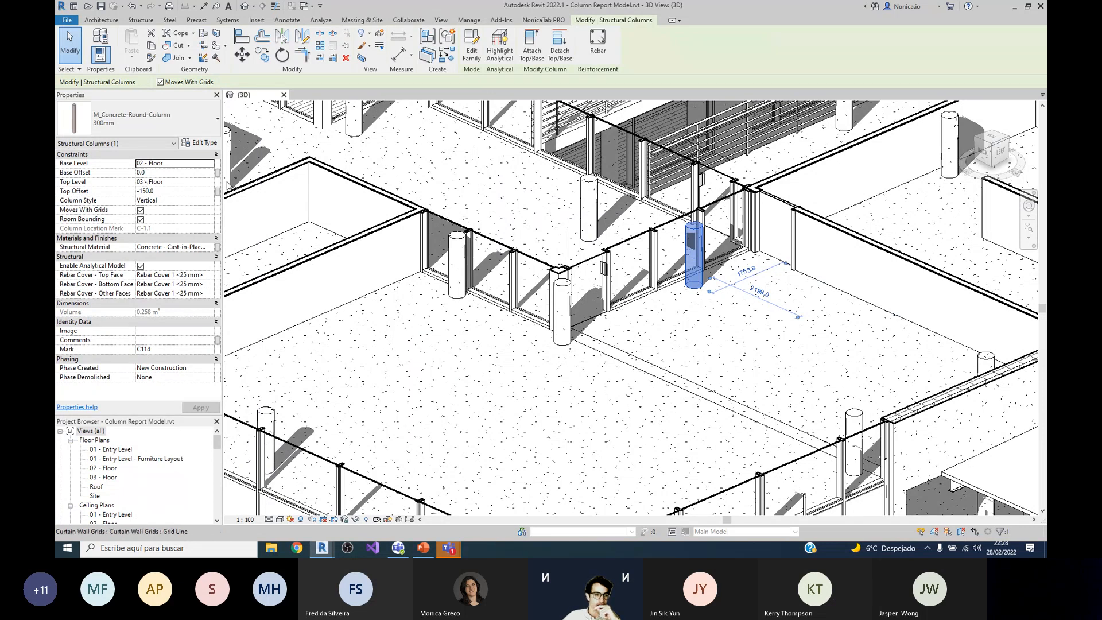
left_click(199, 142)
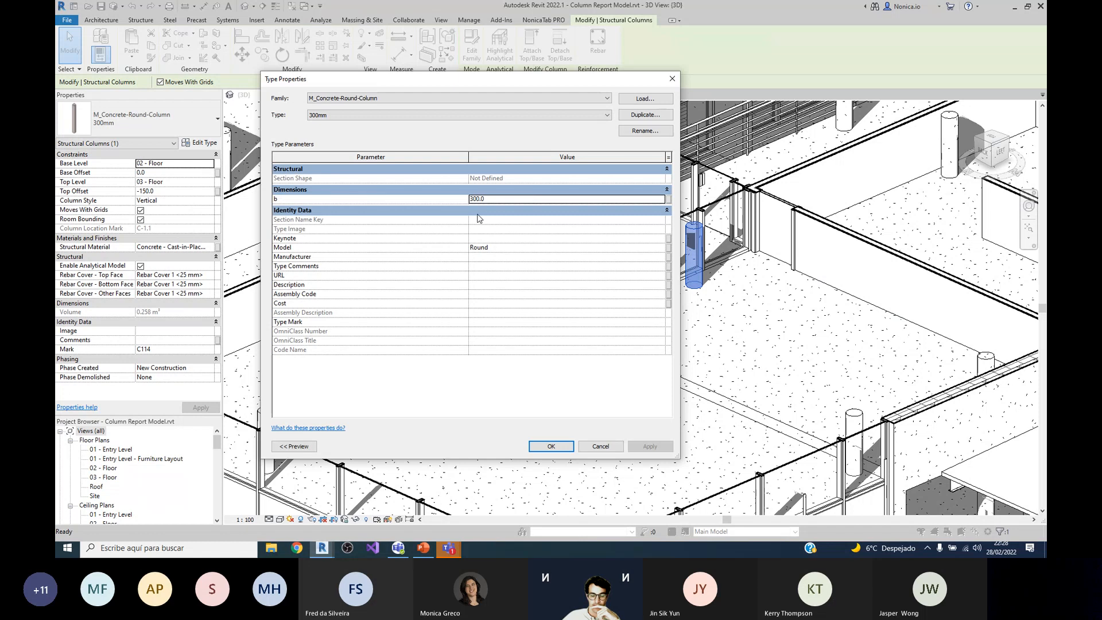
left_click(609, 449)
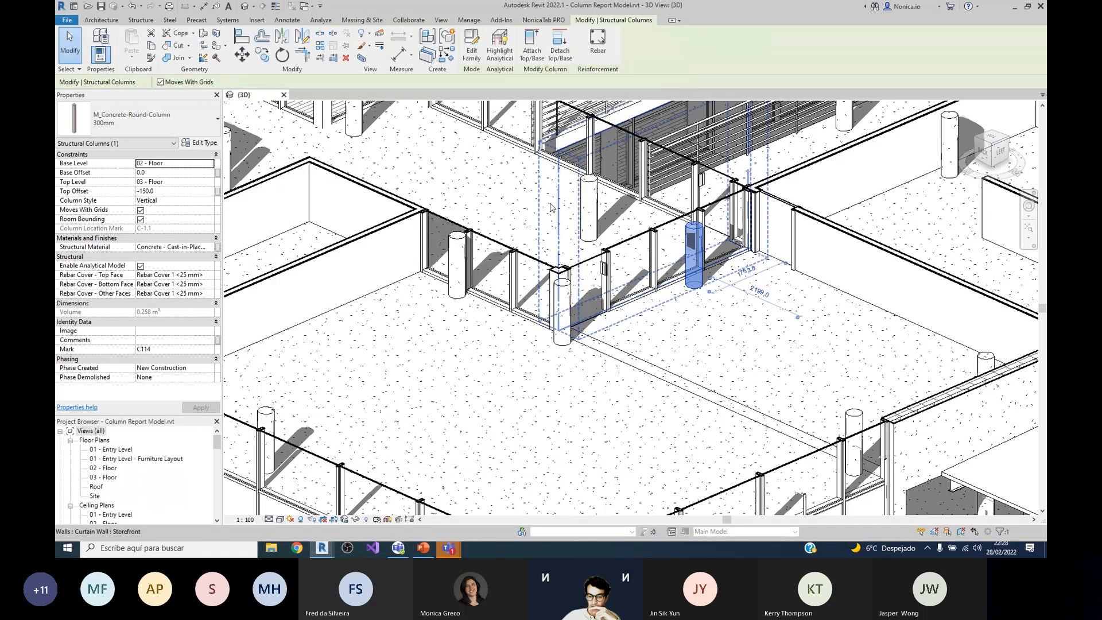
Step: Examine the instance and type properties of the W250X49.1 steel column under the entrance canopy
scroll(550, 207, "down", 5)
scroll(675, 306, "up", 5)
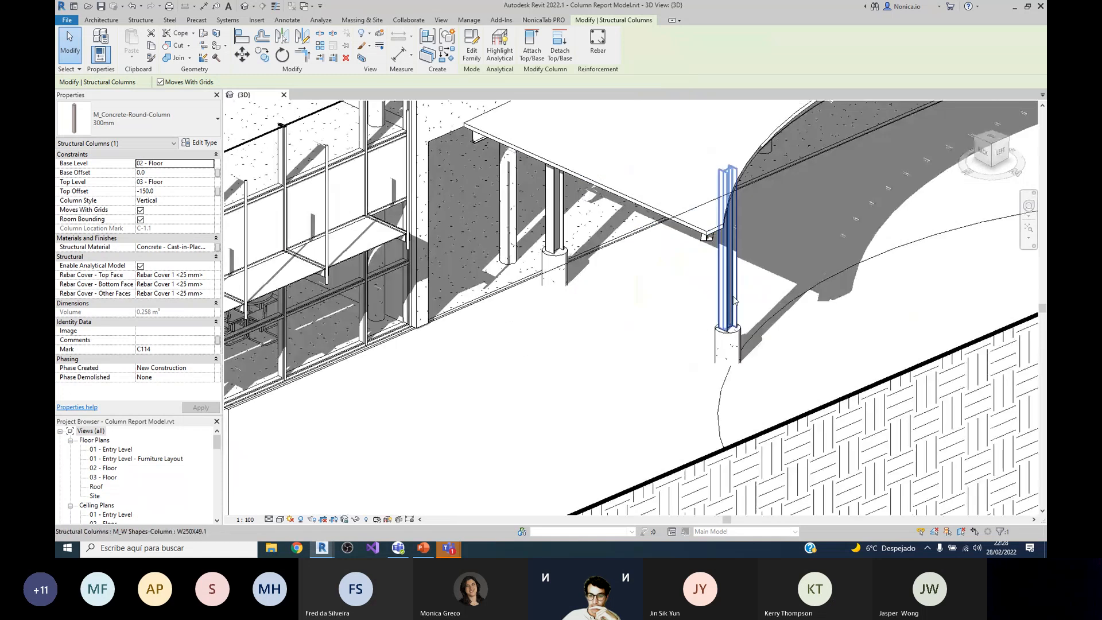
left_click(712, 275)
scroll(668, 283, "up", 3)
scroll(705, 312, "down", 2)
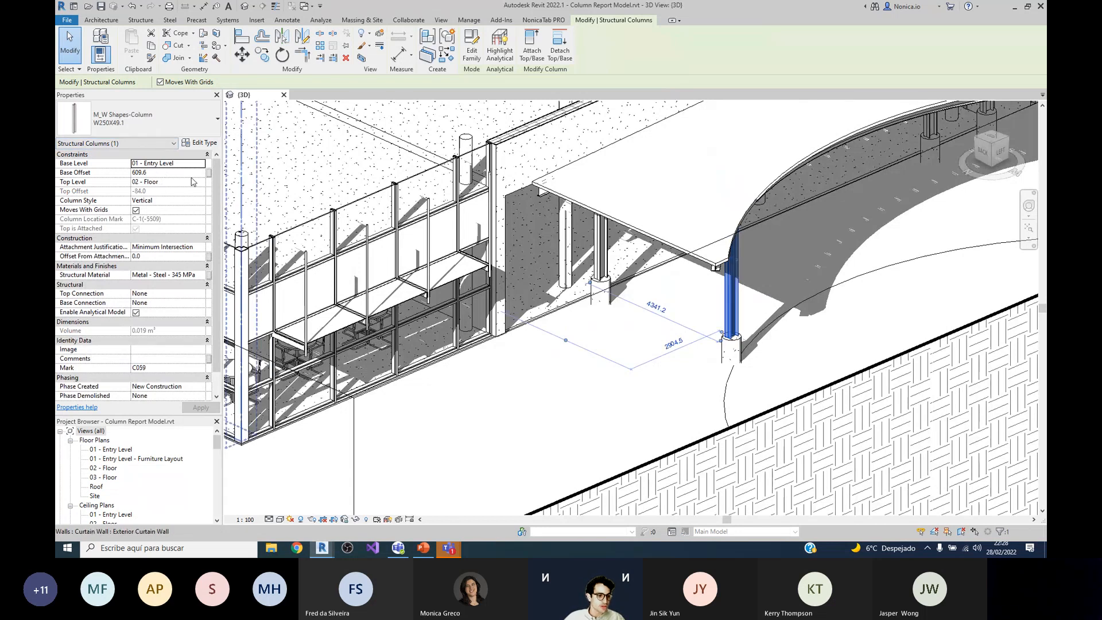
scroll(206, 235, "down", 1)
left_click(204, 143)
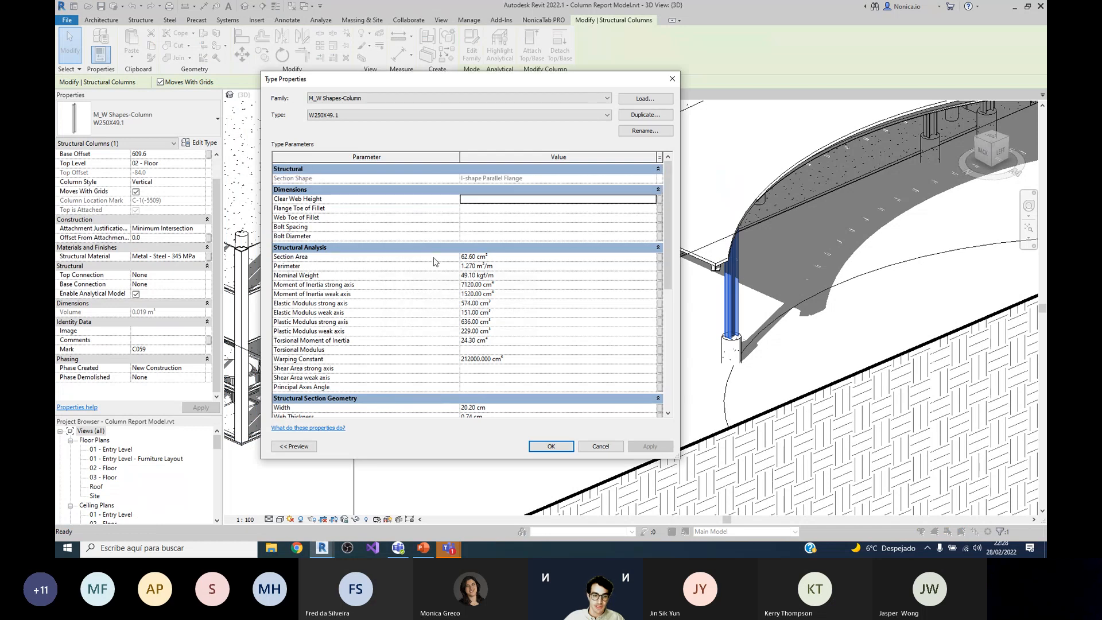
left_click(600, 447)
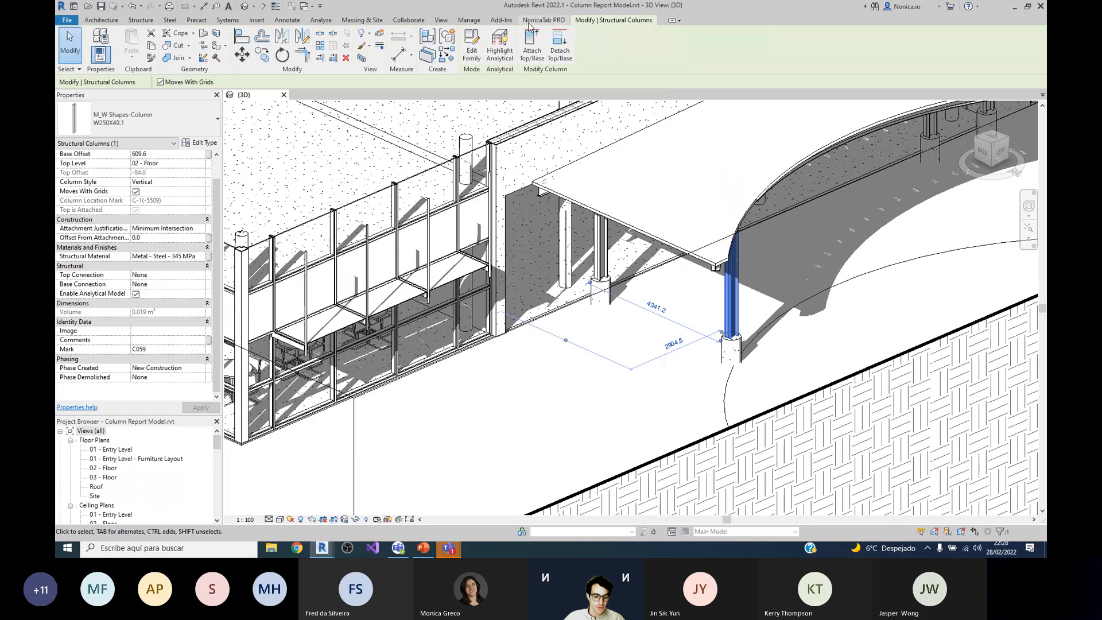
Step: Open the ColumnReport.xlsx template from the recent files in File Explorer and show it in a maximized window
left_click(271, 549)
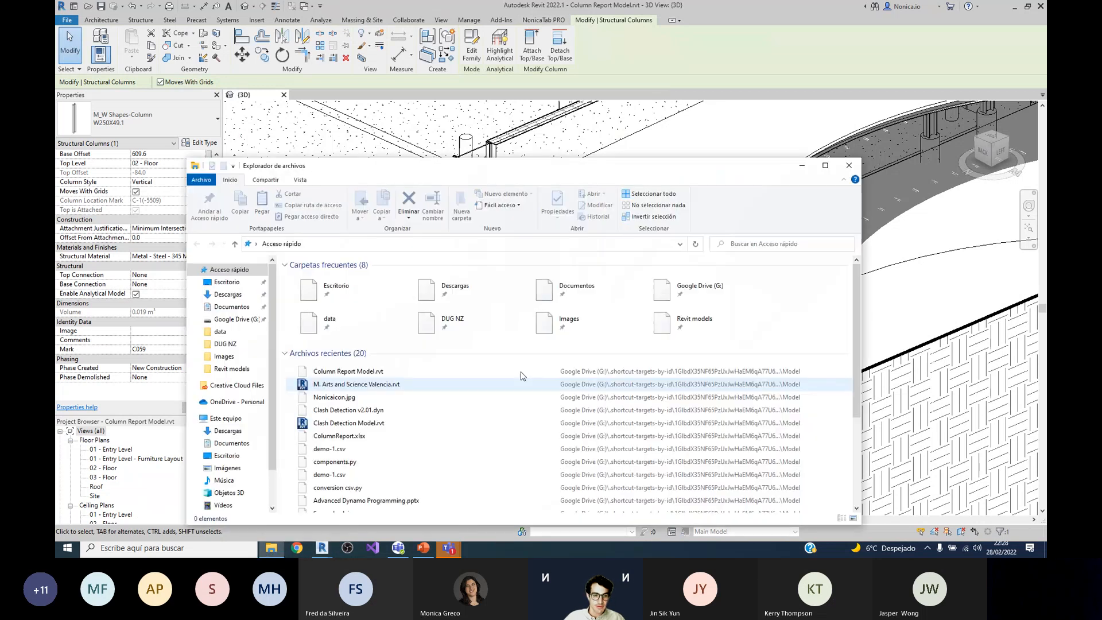
left_click_drag(452, 179, 473, 48)
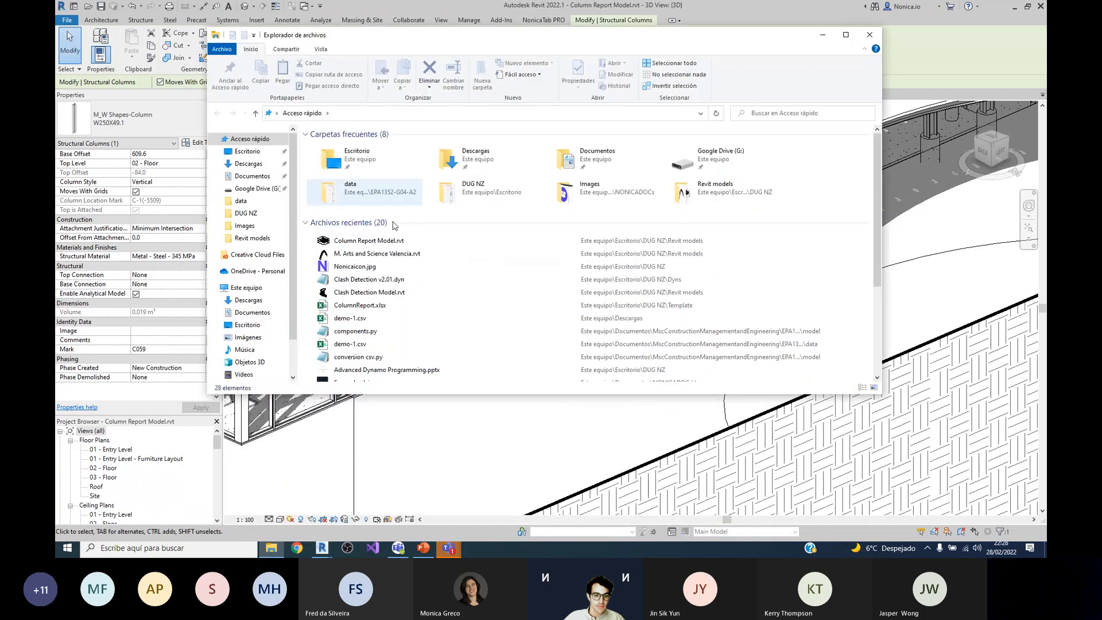
double_click(368, 306)
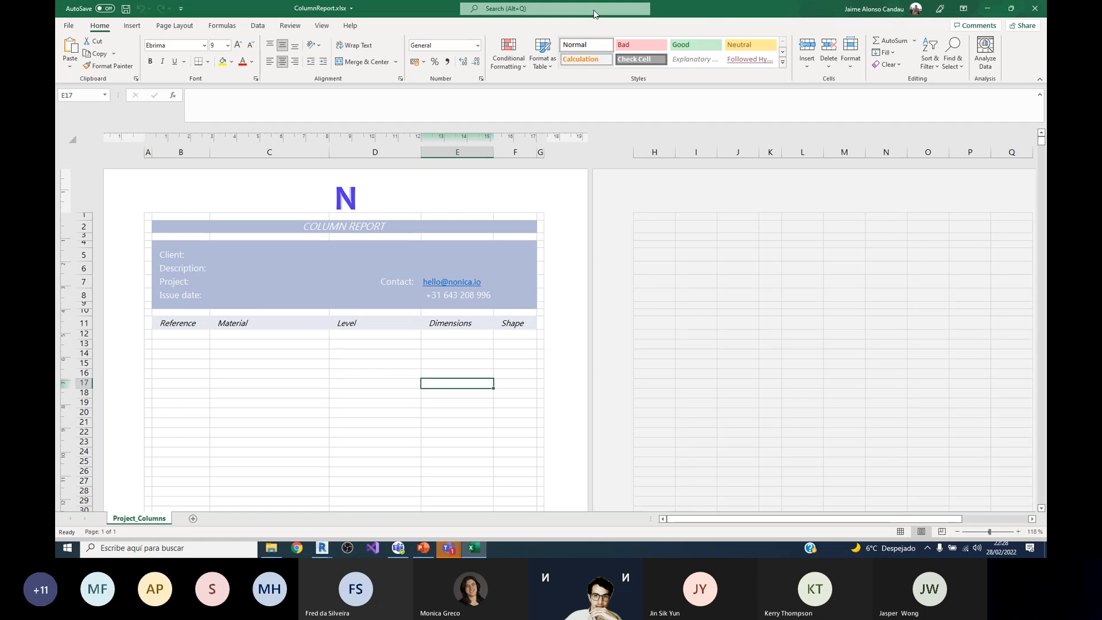
left_click_drag(737, 16, 653, 121)
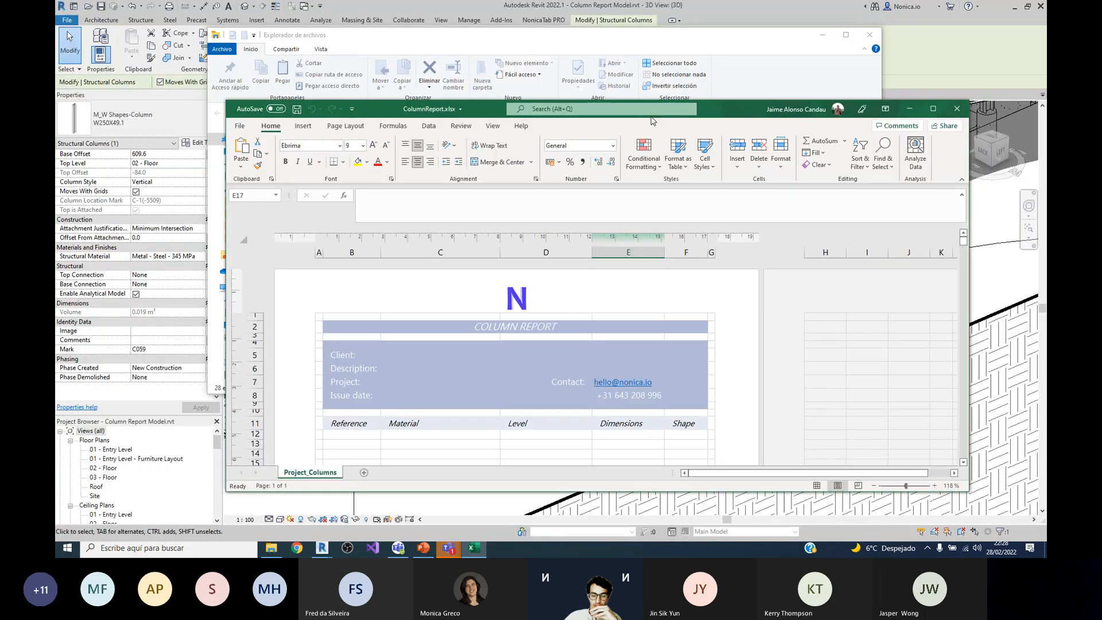
double_click(651, 120)
Step: Examine the layout of the Column Report template, including its project header block and the table headings in row 11
scroll(671, 214, "down", 2)
scroll(320, 264, "up", 2)
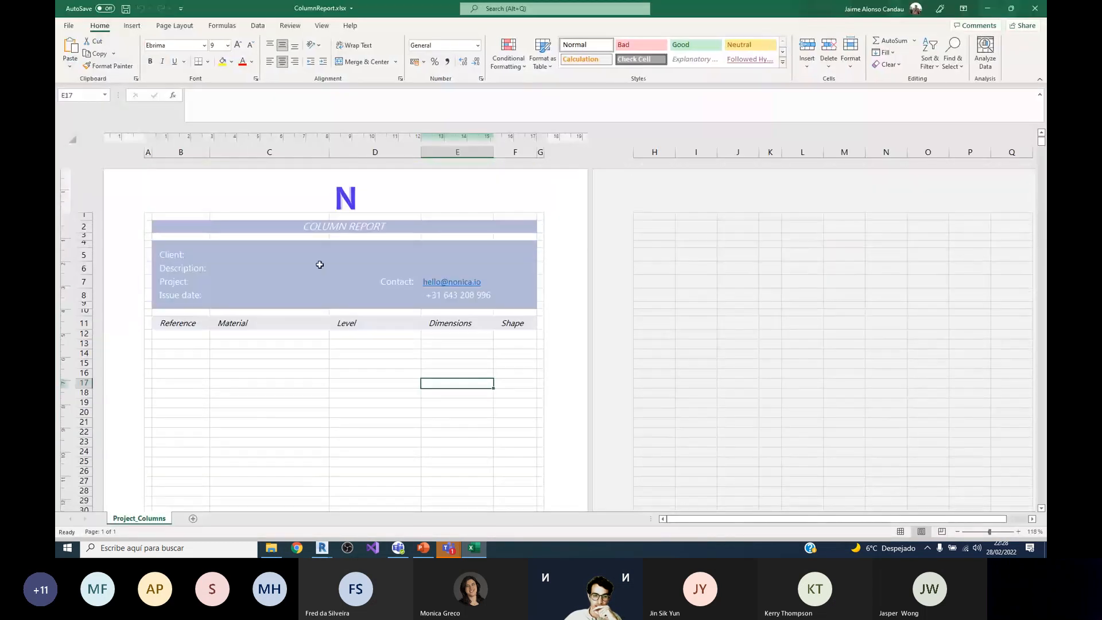
left_click(959, 428)
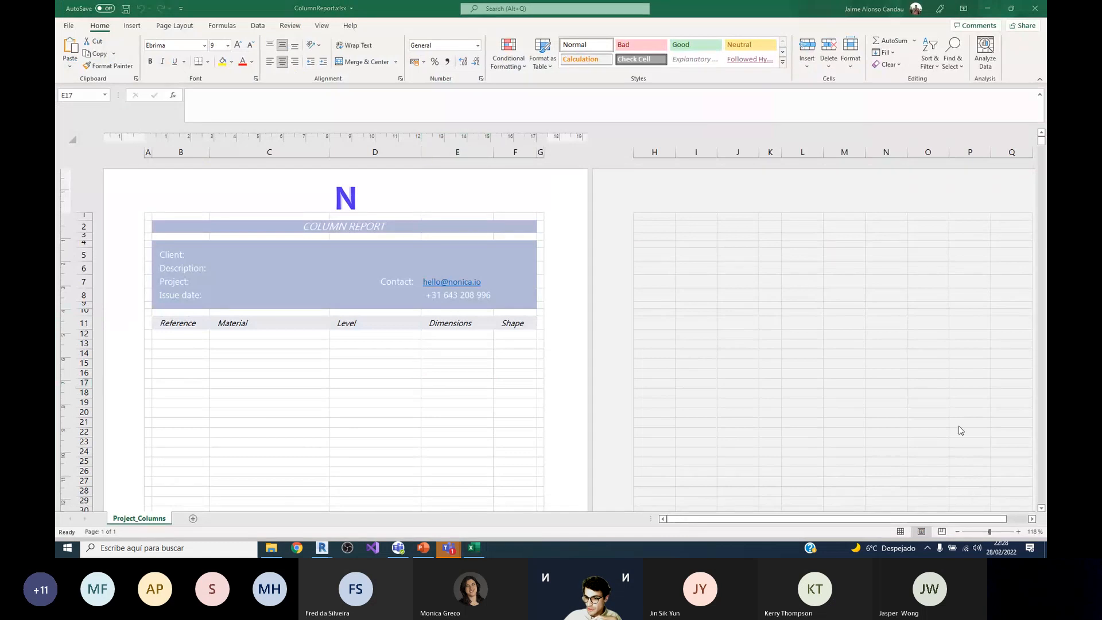
left_click(983, 535)
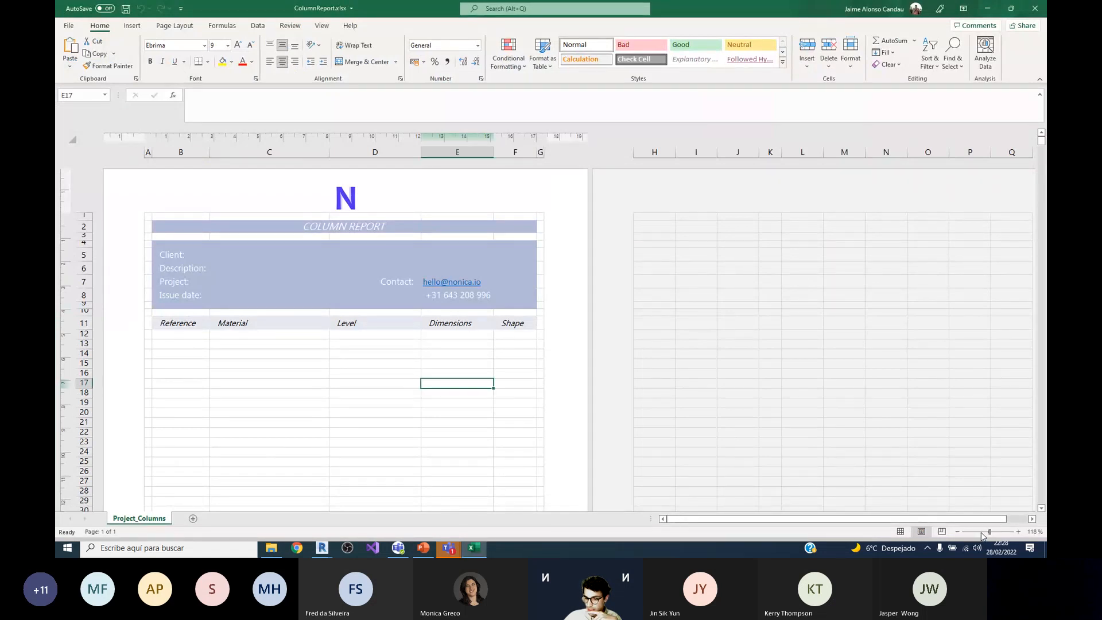
left_click(987, 532)
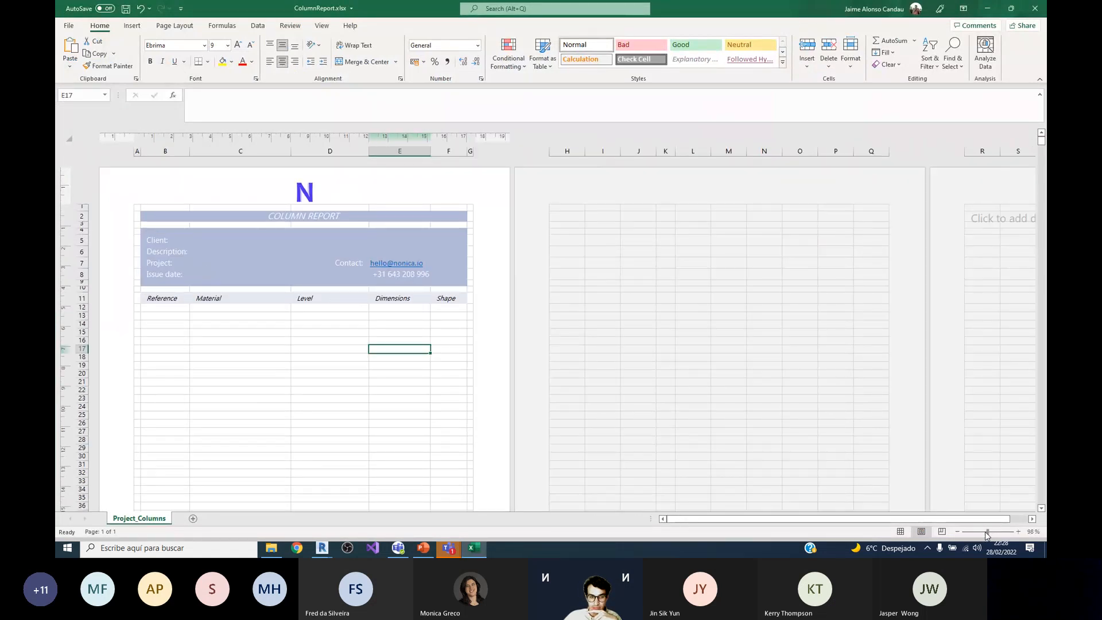
left_click(984, 534)
left_click(996, 534)
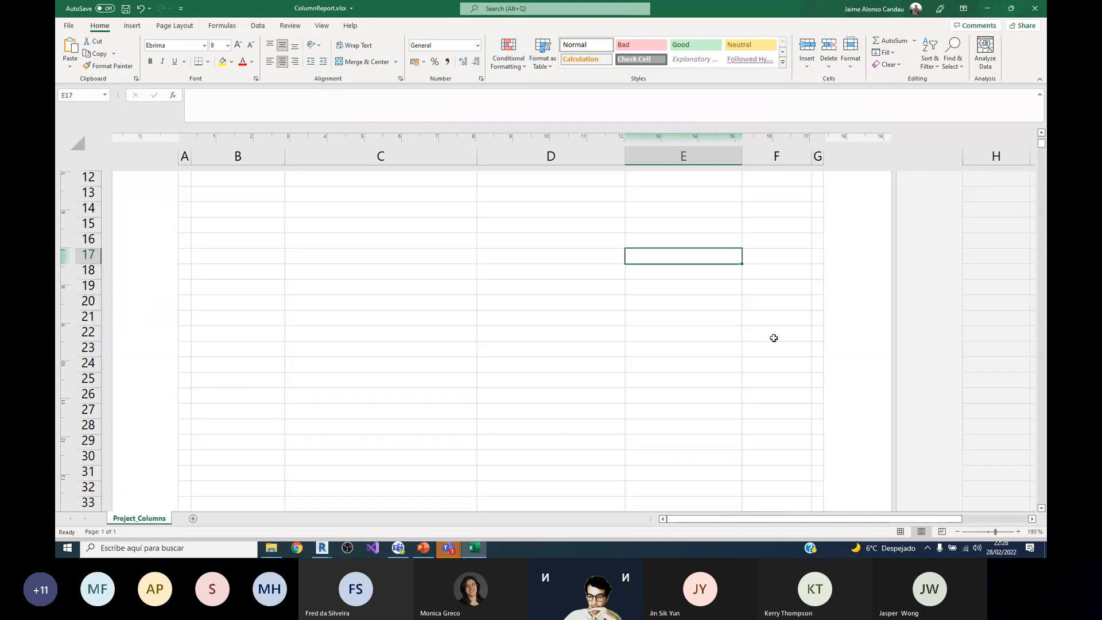
left_click(990, 532)
scroll(455, 278, "up", 4)
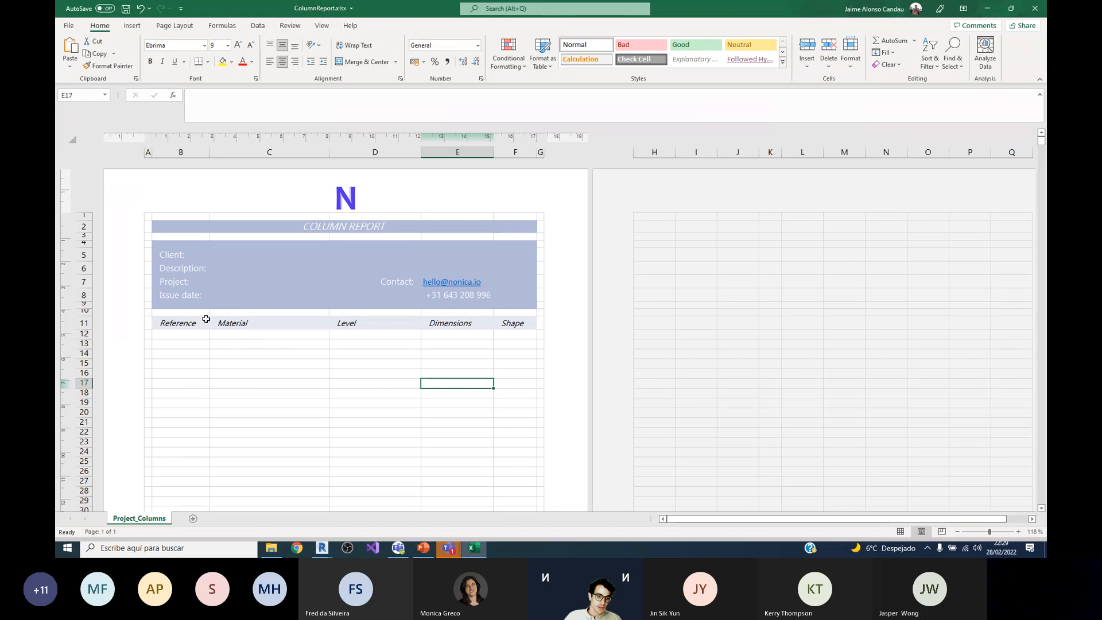
scroll(201, 321, "down", 4)
scroll(195, 270, "up", 1)
Step: Highlight the empty cells under the Reference heading from B12 down to about B41
left_click(188, 256)
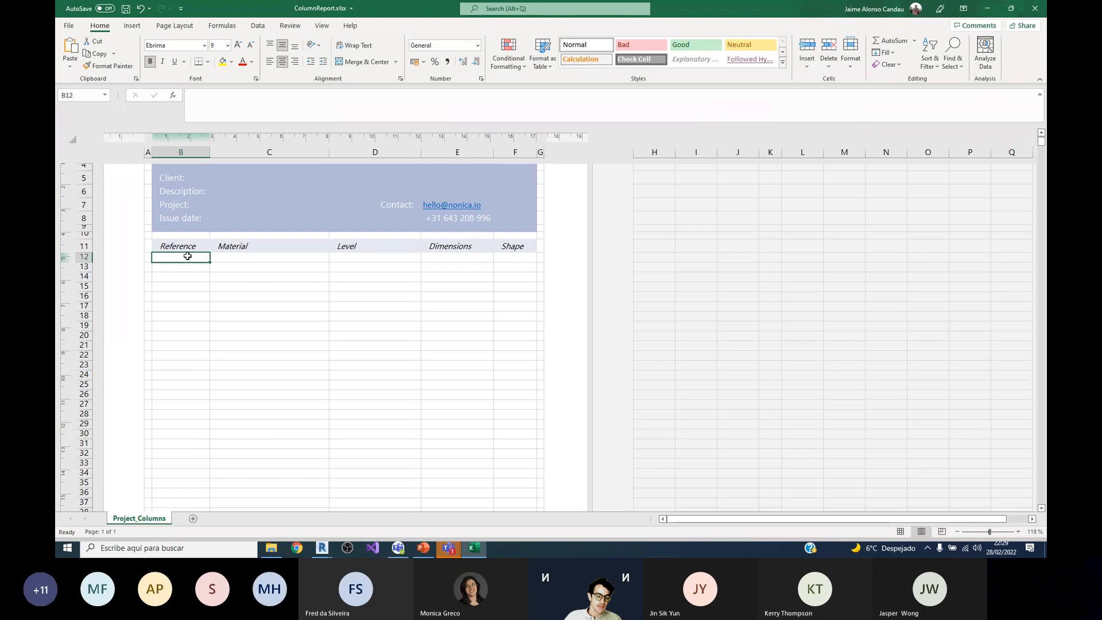
scroll(189, 327, "up", 3)
left_click_drag(184, 334, 188, 448)
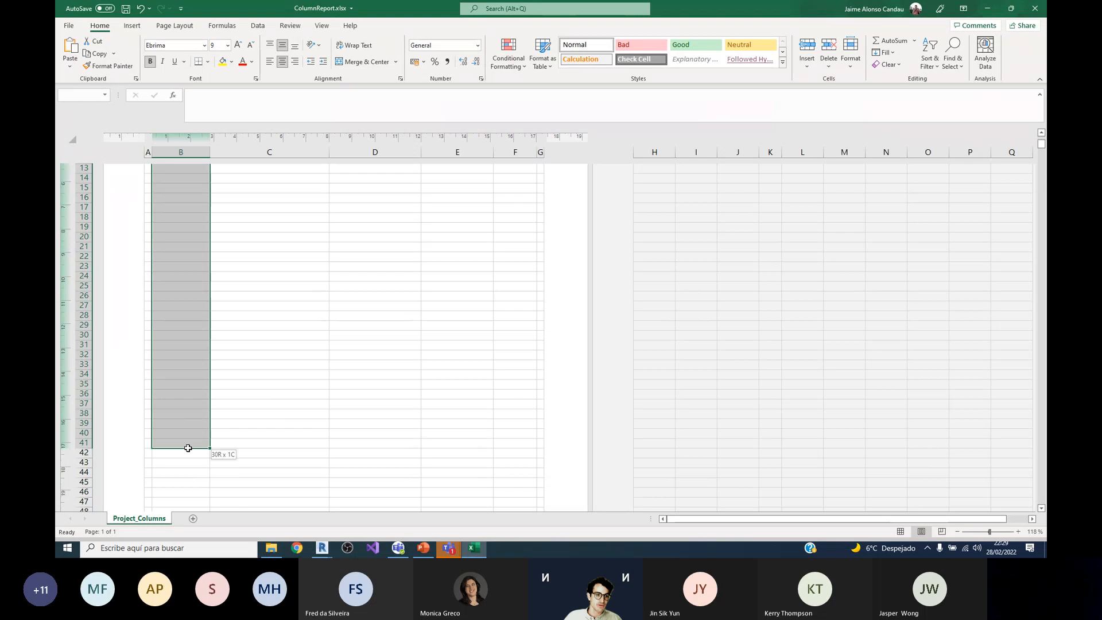
scroll(188, 447, "up", 5)
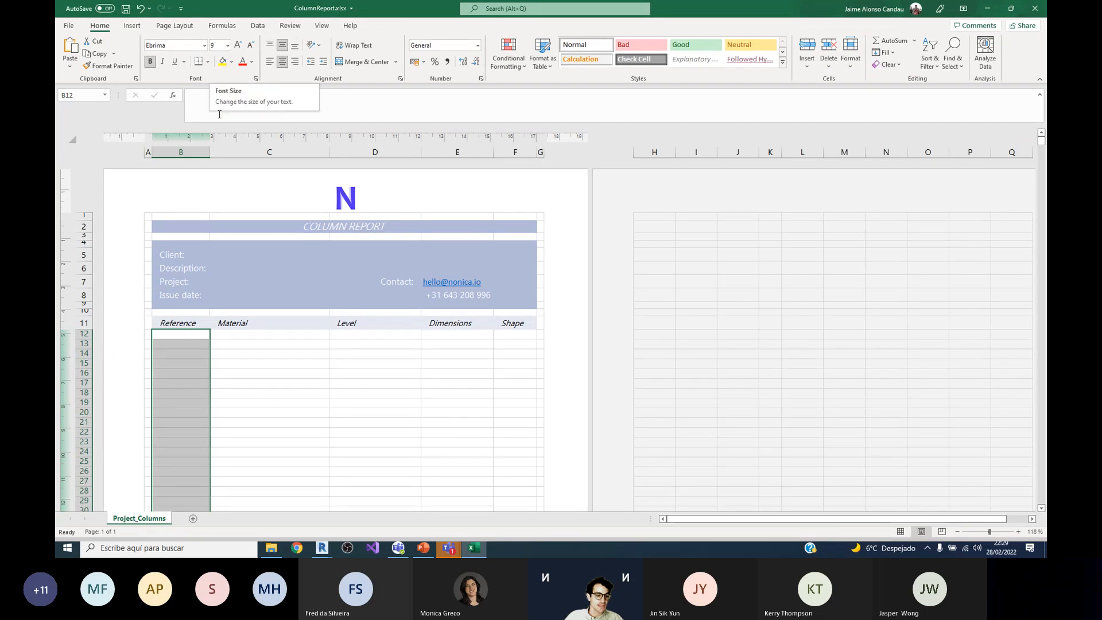
left_click(246, 386)
Step: Highlight the project information cells C5:C8, look over the empty table and close the ColumnReport workbook
left_click_drag(241, 253, 239, 295)
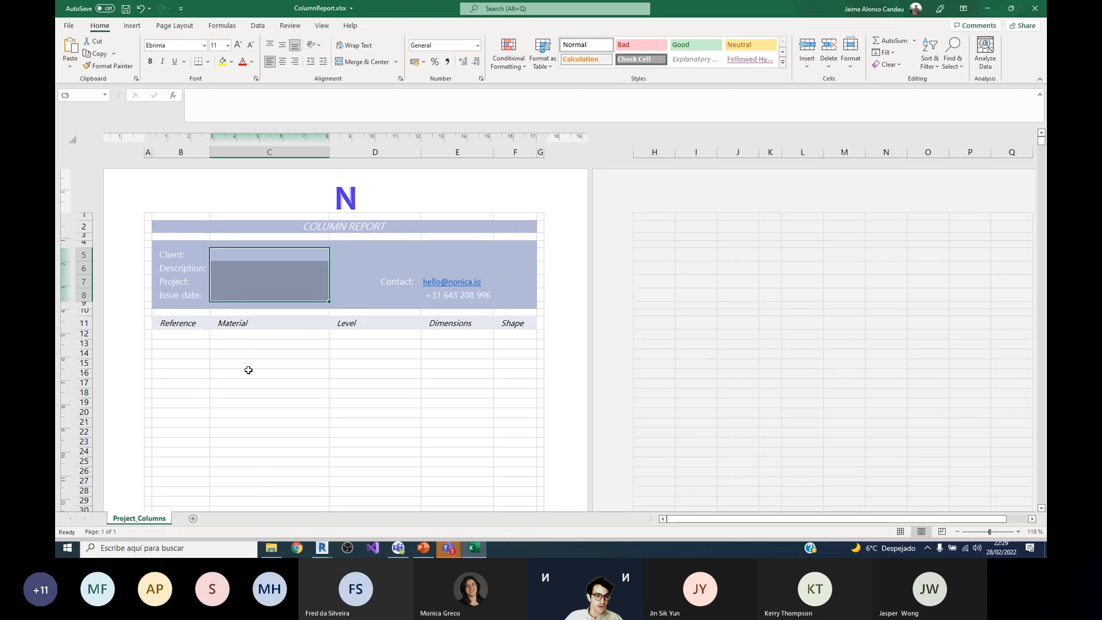
left_click(263, 402)
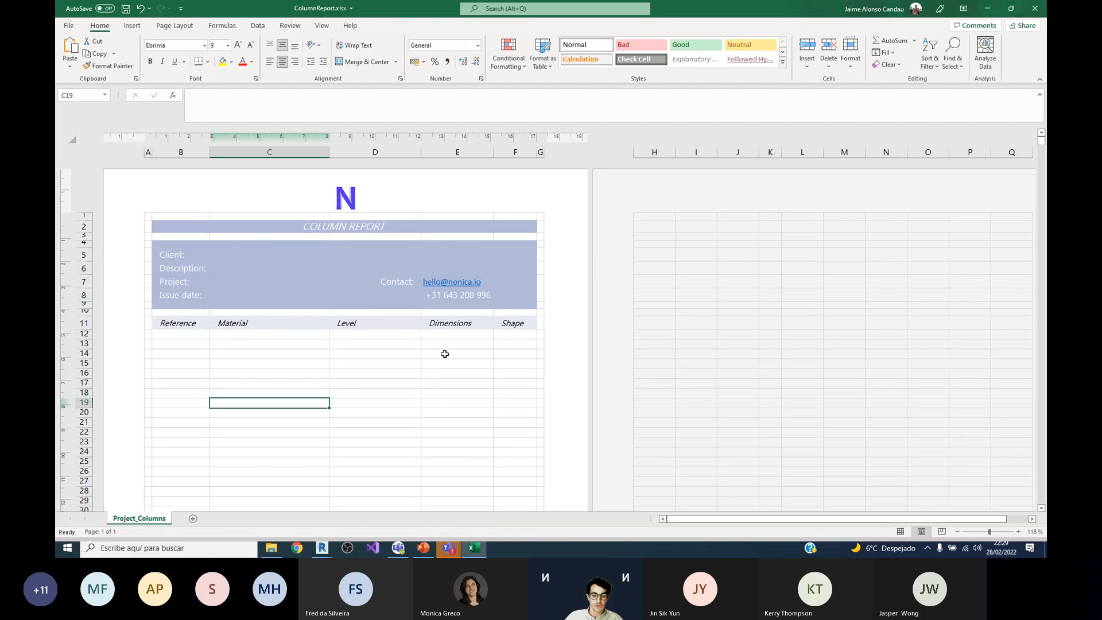
scroll(443, 334, "down", 3)
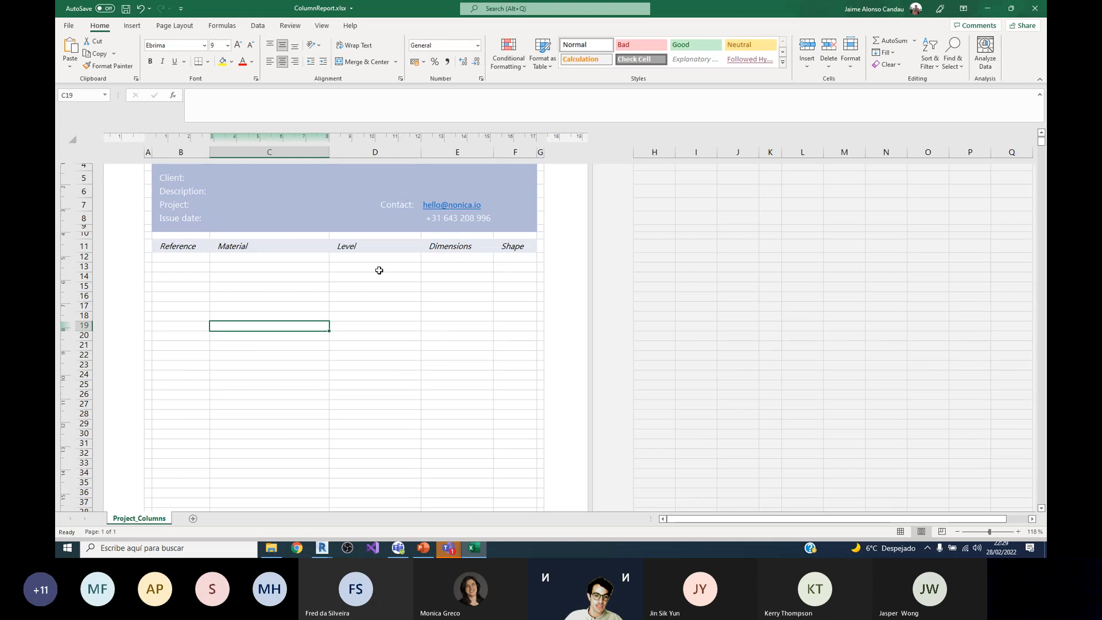
scroll(299, 270, "up", 3)
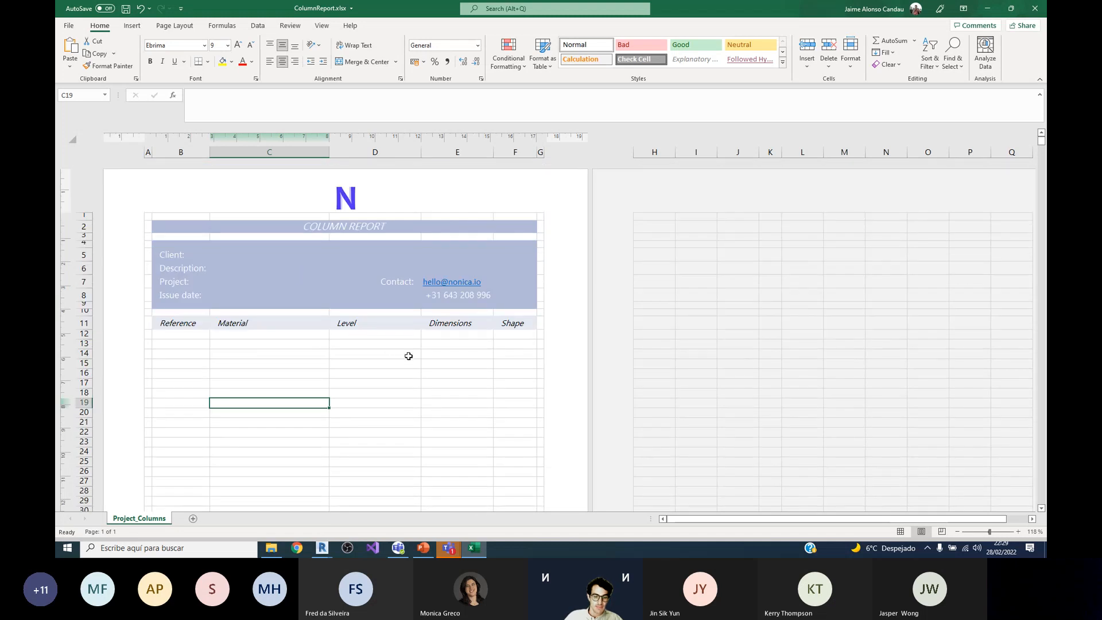
left_click(1034, 8)
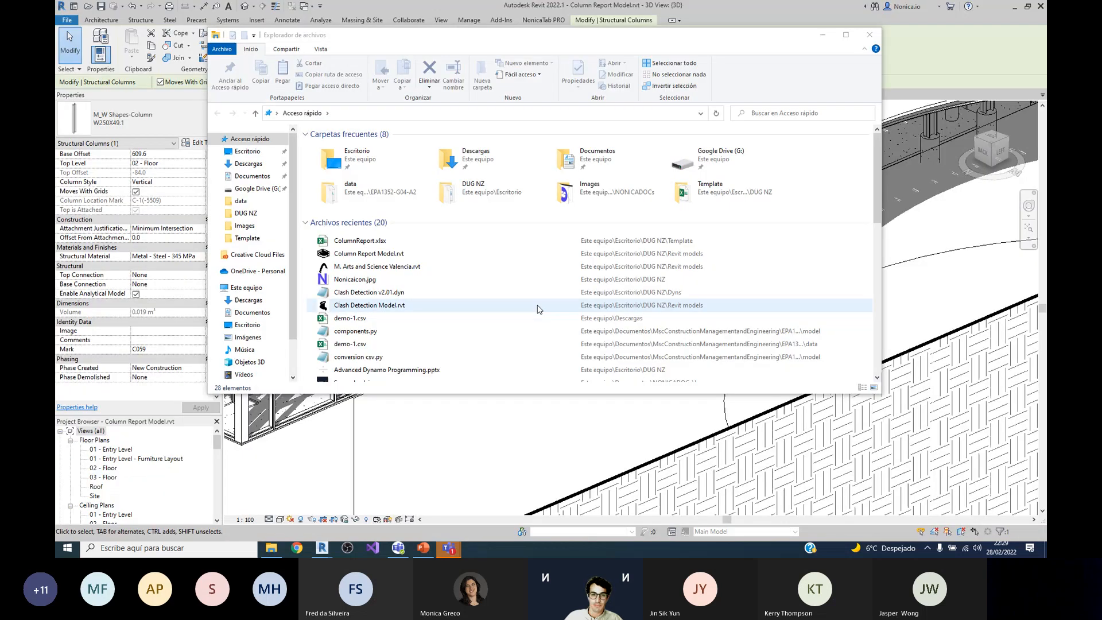
Step: Switch back to Dynamo, open the recent graph Column Report v1.3 and maximize the window
left_click(466, 20)
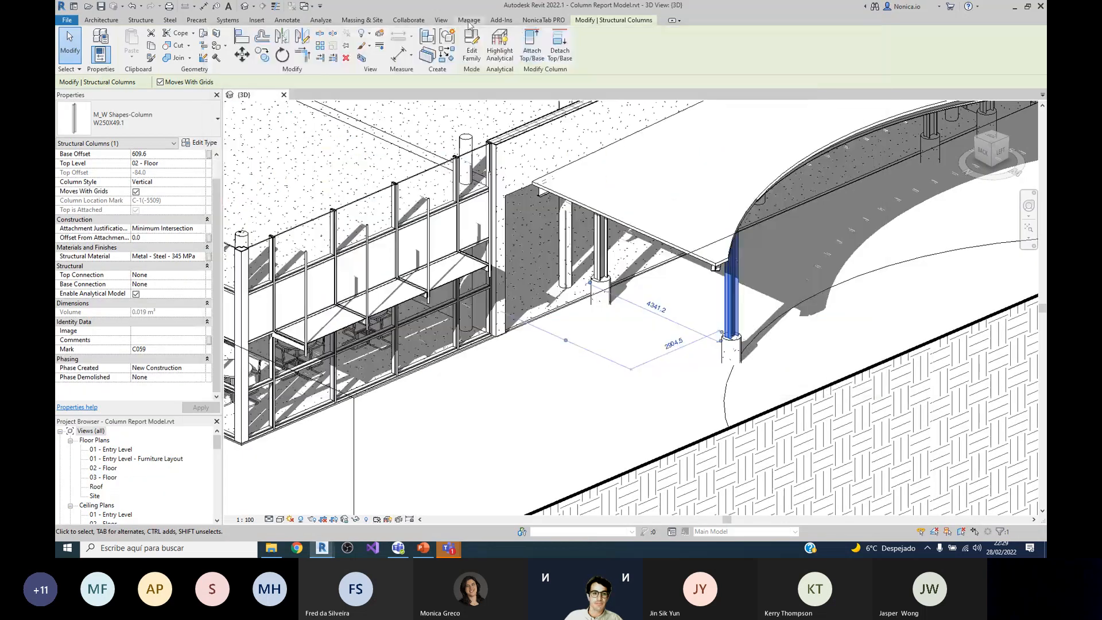
left_click(468, 20)
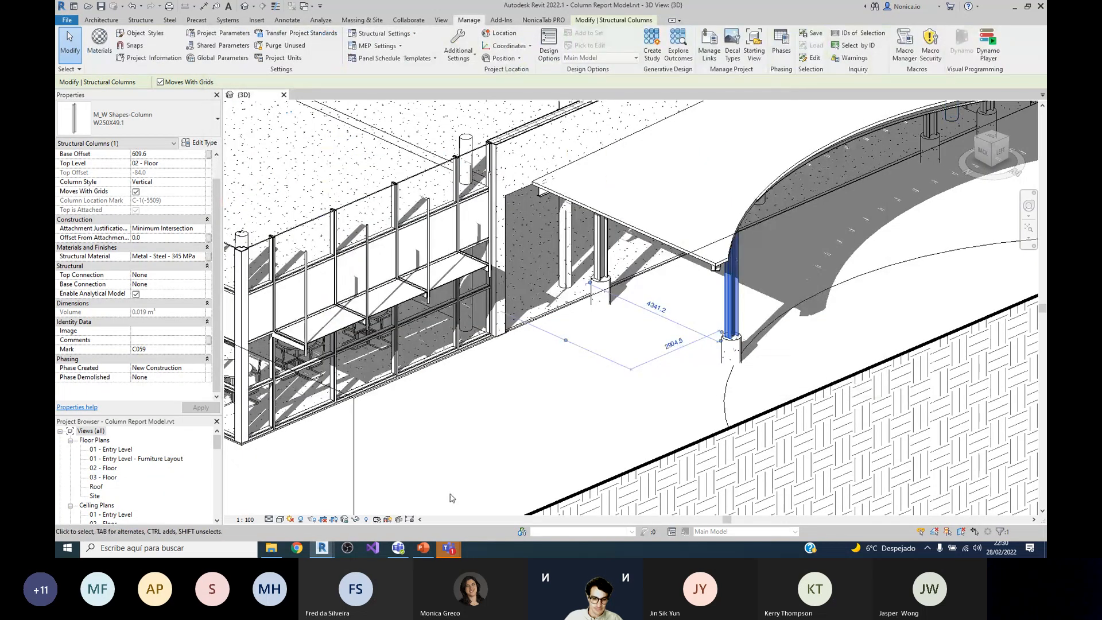
mouse_move(330, 548)
left_click(374, 493)
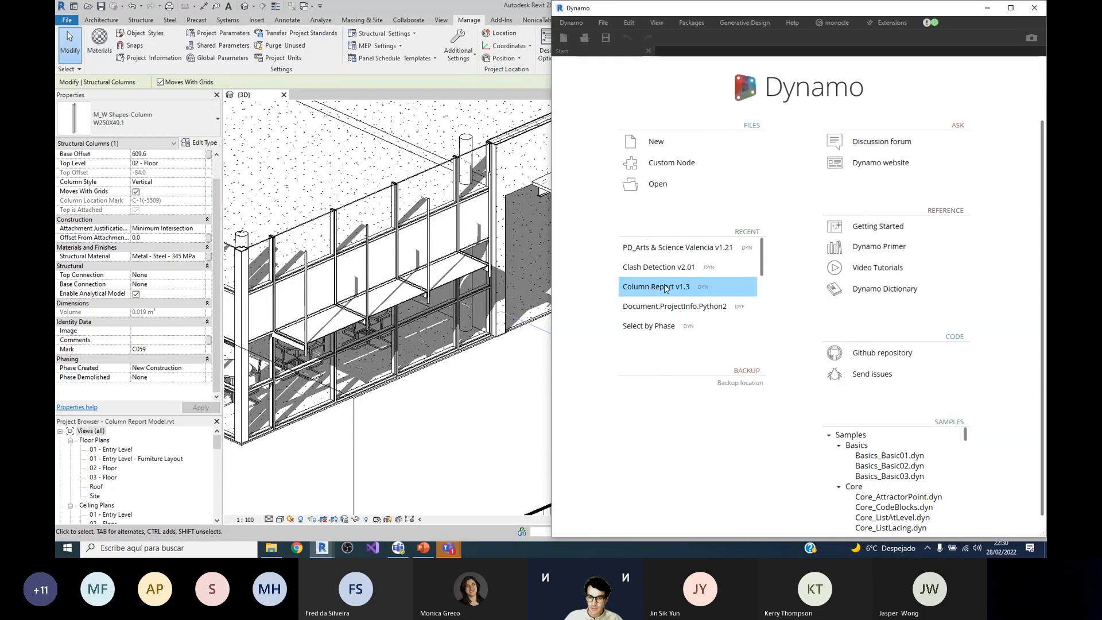
left_click(665, 290)
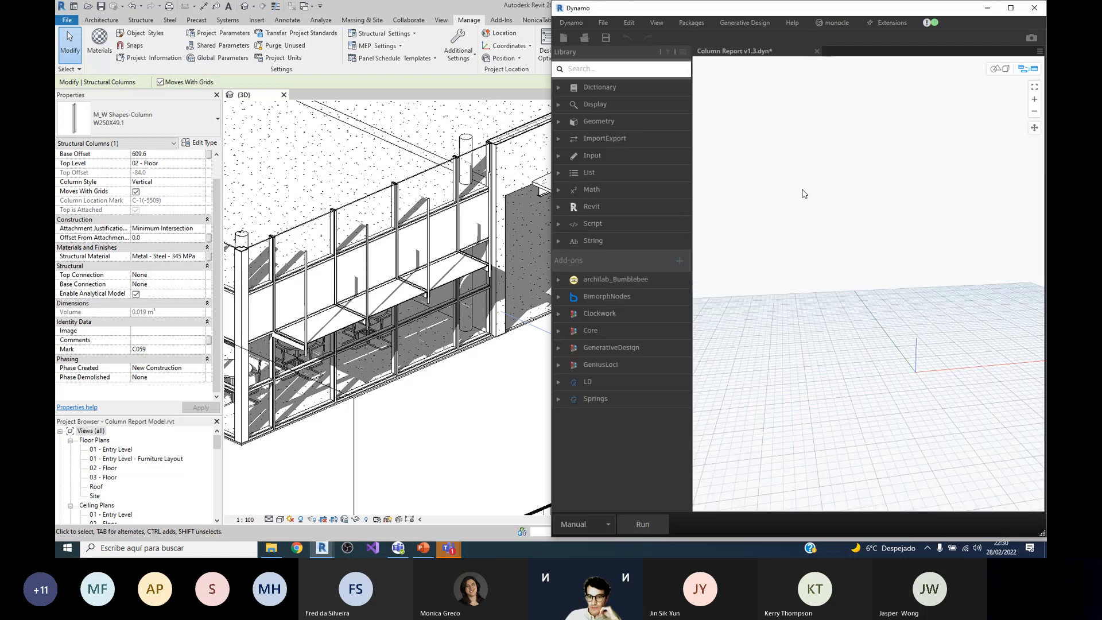
scroll(1012, 190, "up", 3)
scroll(862, 134, "down", 5)
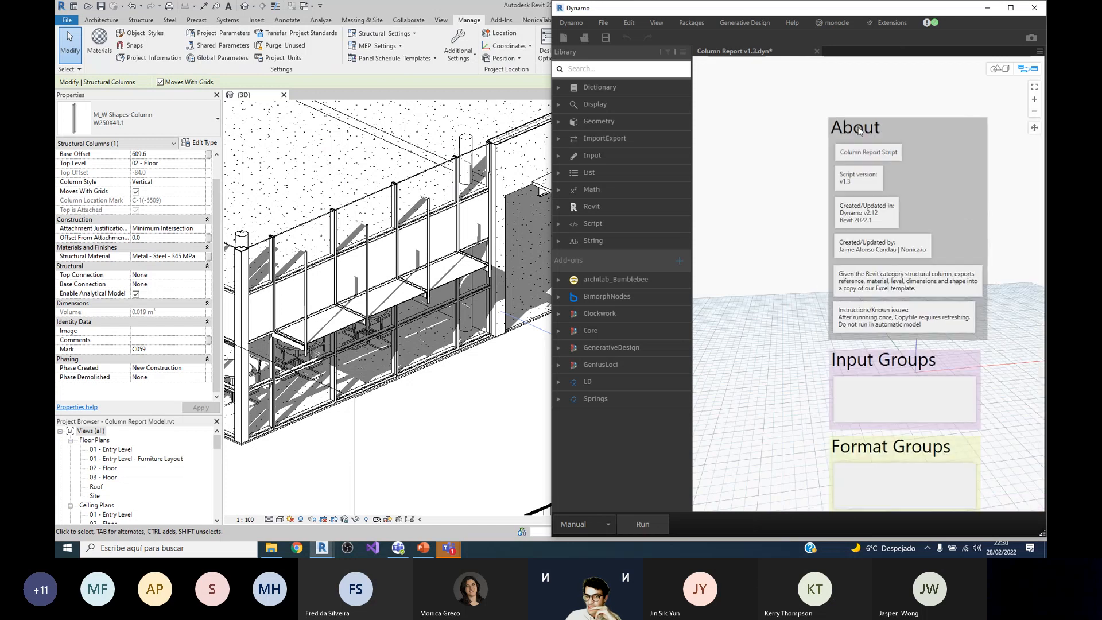
left_click(1010, 8)
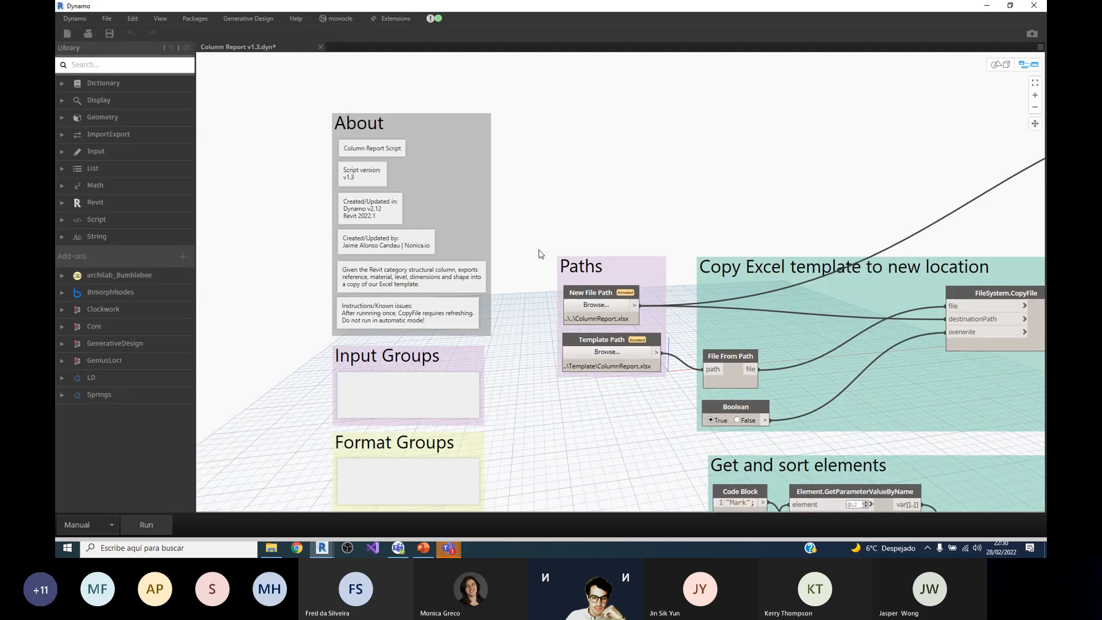
Step: Read the notes in the graph's About group covering the script's version, purpose, instructions and known issues
scroll(384, 163, "up", 4)
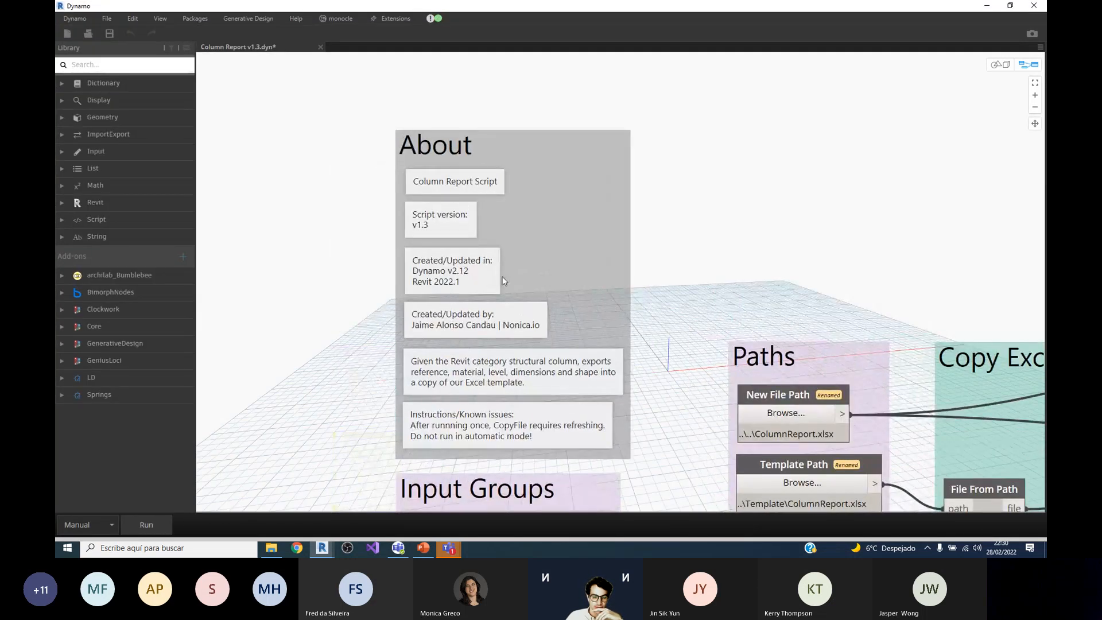
scroll(504, 277, "down", 1)
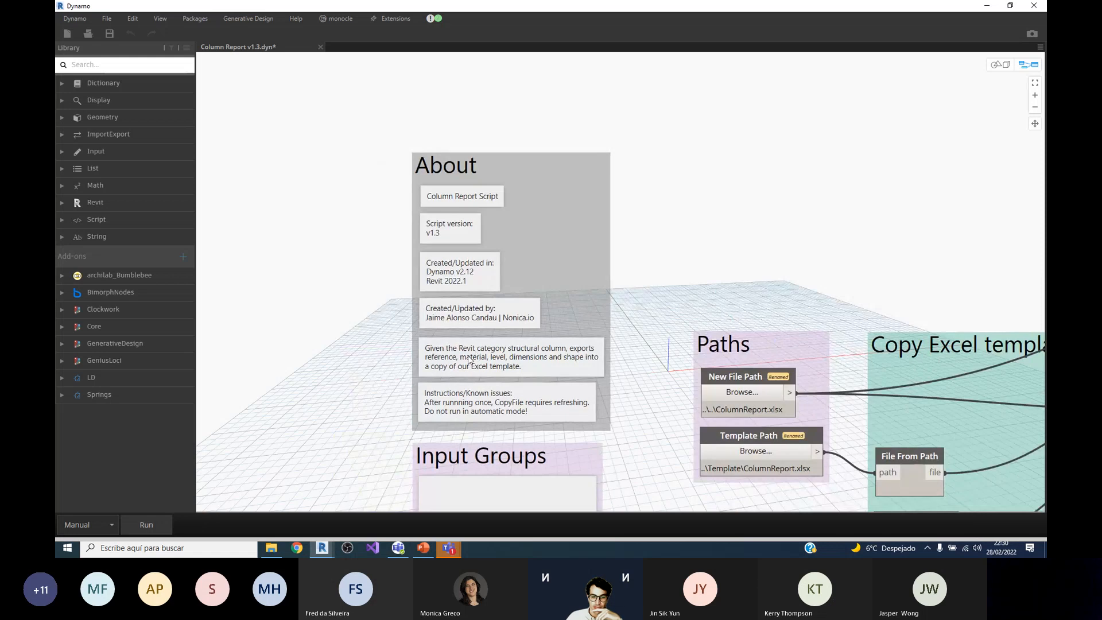
scroll(494, 357, "down", 1)
scroll(493, 357, "up", 1)
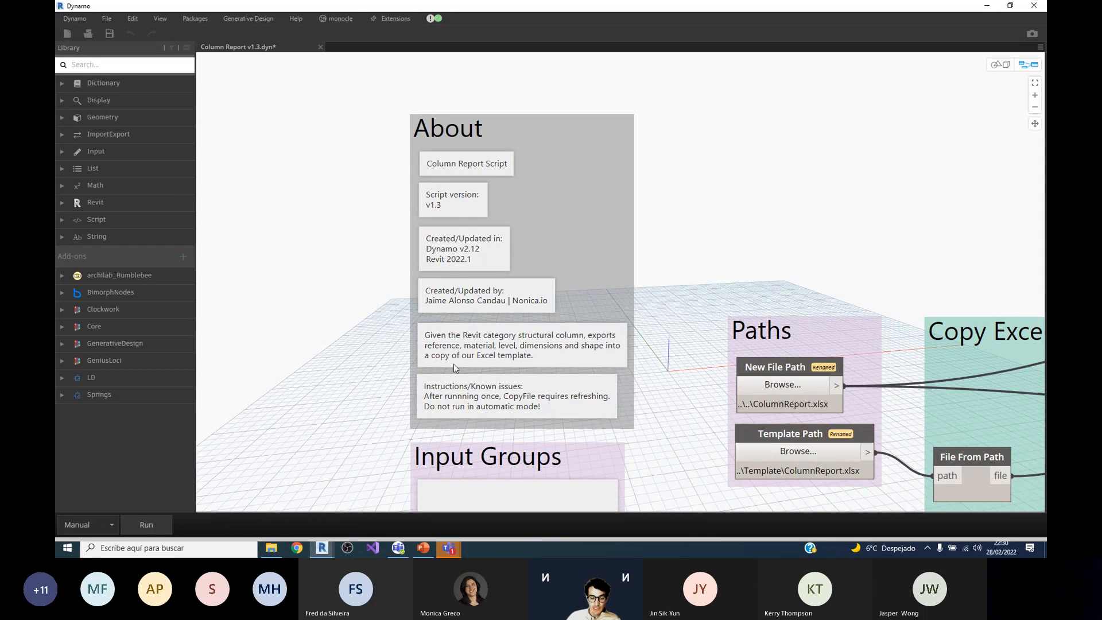
scroll(523, 322, "down", 2)
scroll(507, 338, "up", 2)
scroll(497, 347, "down", 1)
scroll(528, 384, "up", 1)
scroll(511, 379, "down", 2)
scroll(519, 370, "up", 2)
scroll(465, 342, "down", 1)
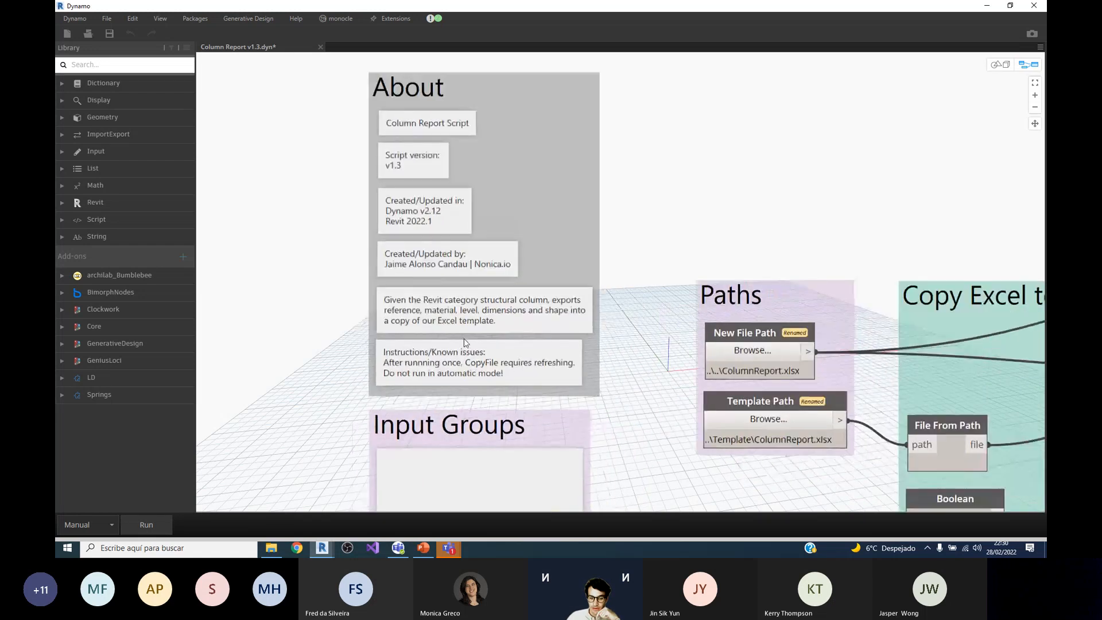
scroll(466, 347, "down", 1)
scroll(459, 365, "up", 2)
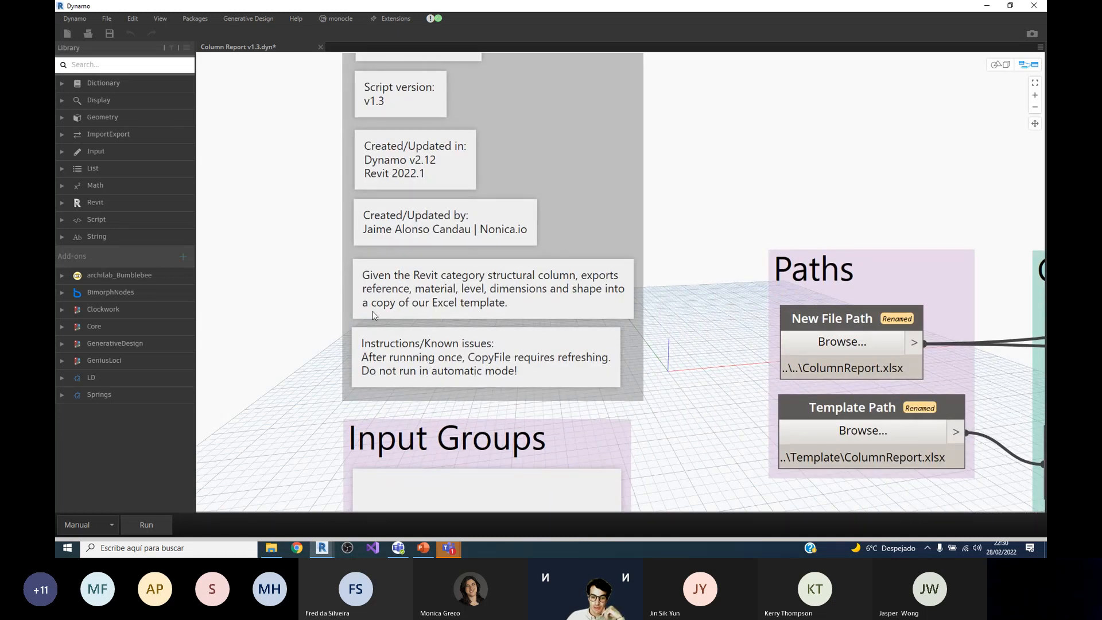
scroll(376, 316, "down", 2)
scroll(384, 322, "up", 1)
scroll(396, 327, "down", 1)
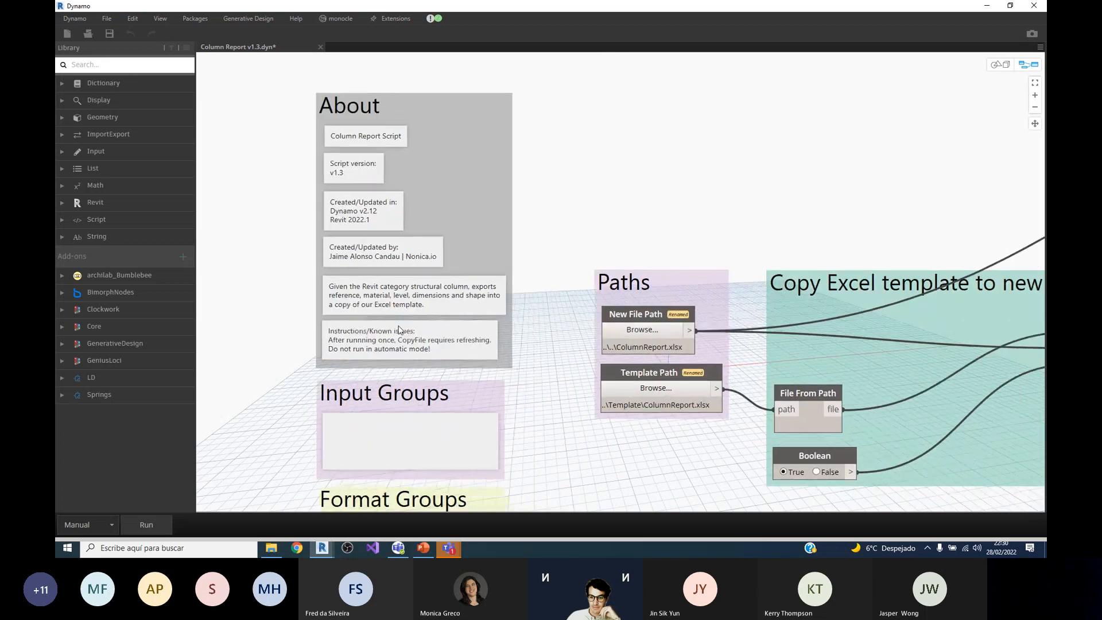
Step: Examine the Paths and Copy Excel template to new location groups, along with the colour-coded group legend below About
scroll(615, 312, "down", 2)
scroll(615, 312, "down", 2)
scroll(865, 341, "up", 4)
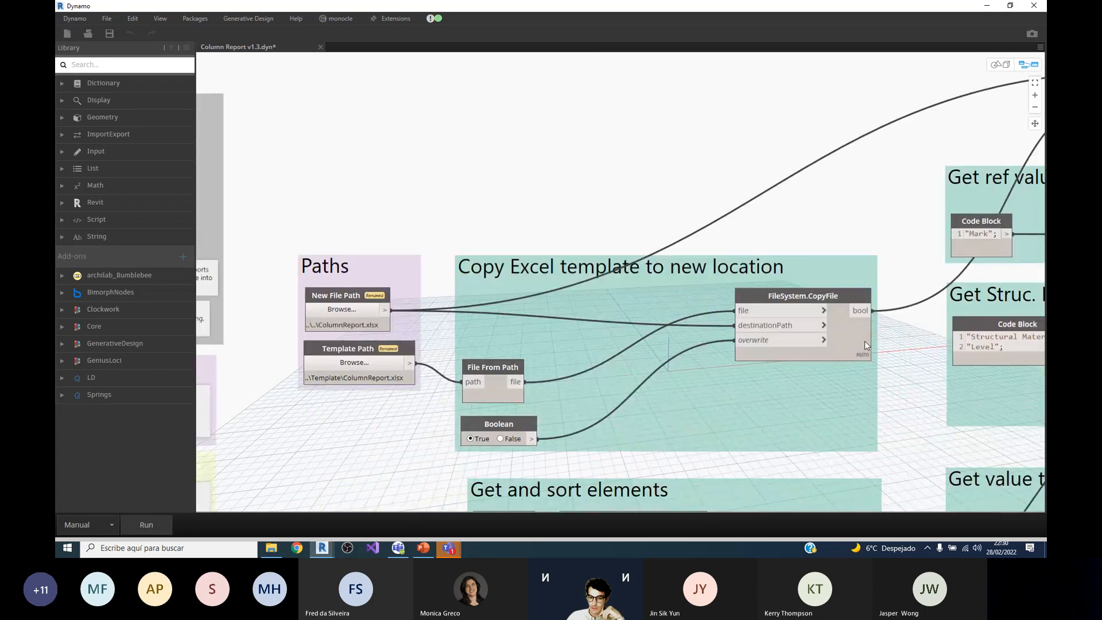
scroll(857, 349, "down", 2)
scroll(787, 322, "up", 1)
scroll(770, 326, "up", 3)
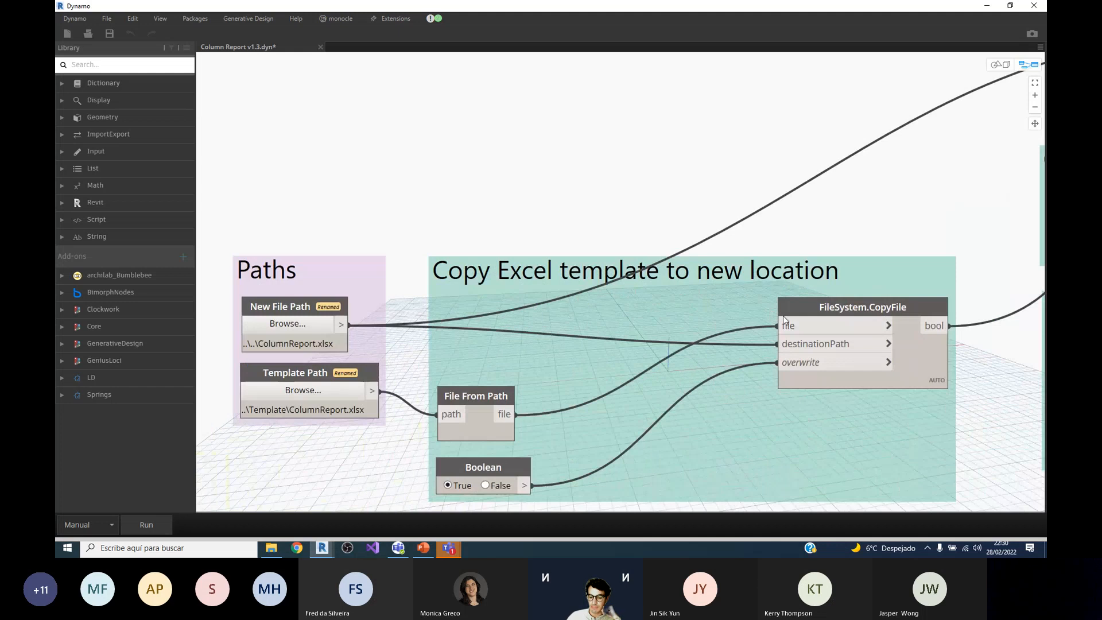
scroll(836, 239, "down", 2)
scroll(836, 239, "down", 1)
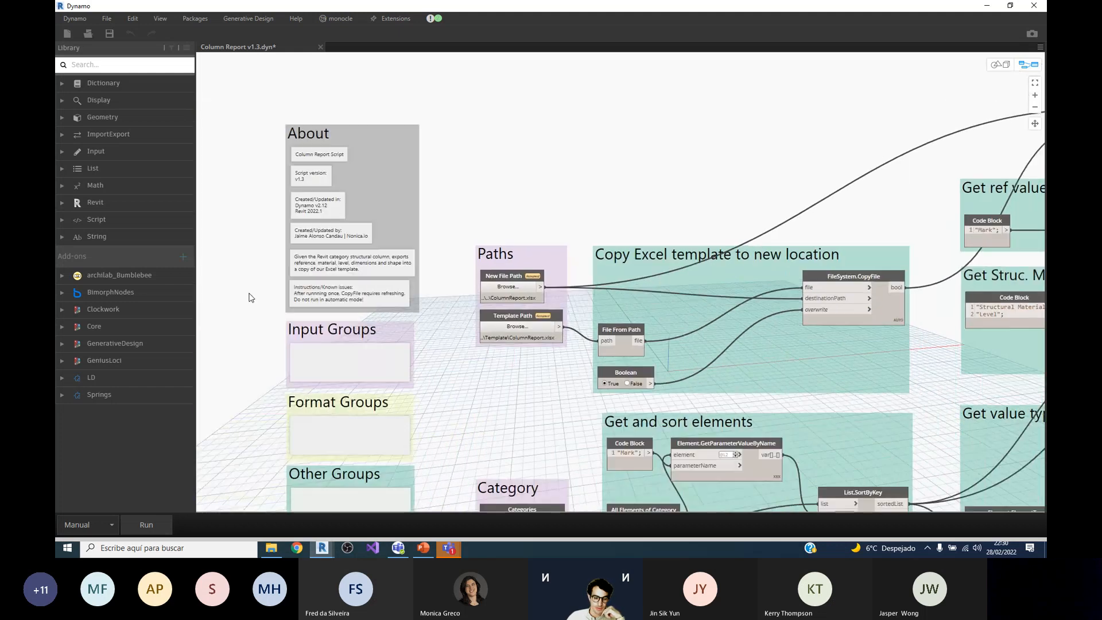
scroll(246, 292, "up", 3)
scroll(436, 201, "up", 1)
scroll(437, 201, "down", 4)
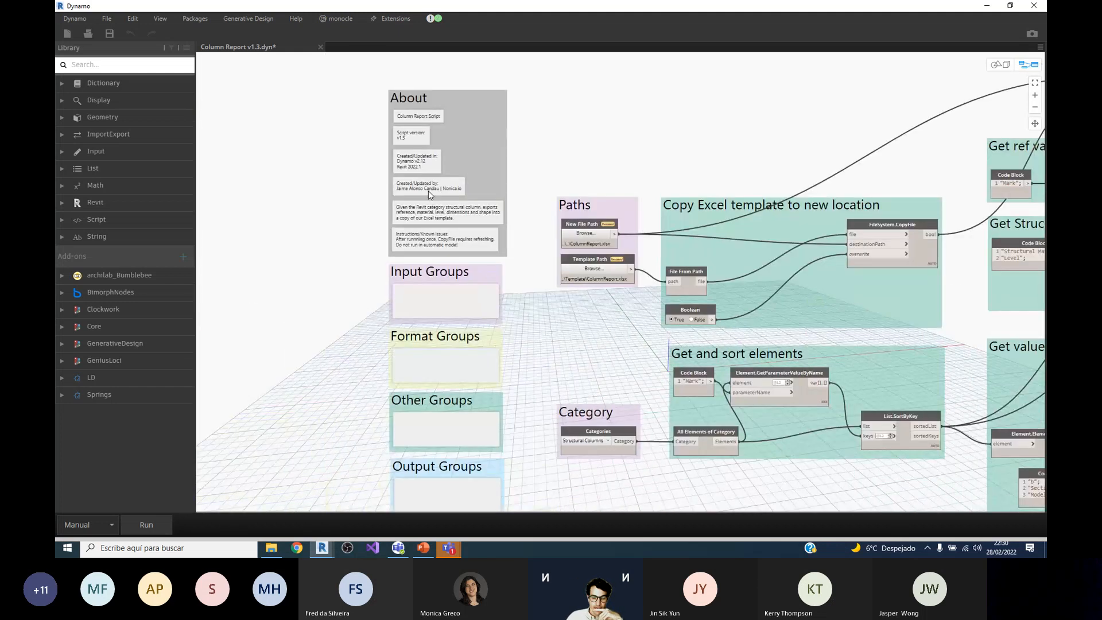
scroll(428, 191, "down", 1)
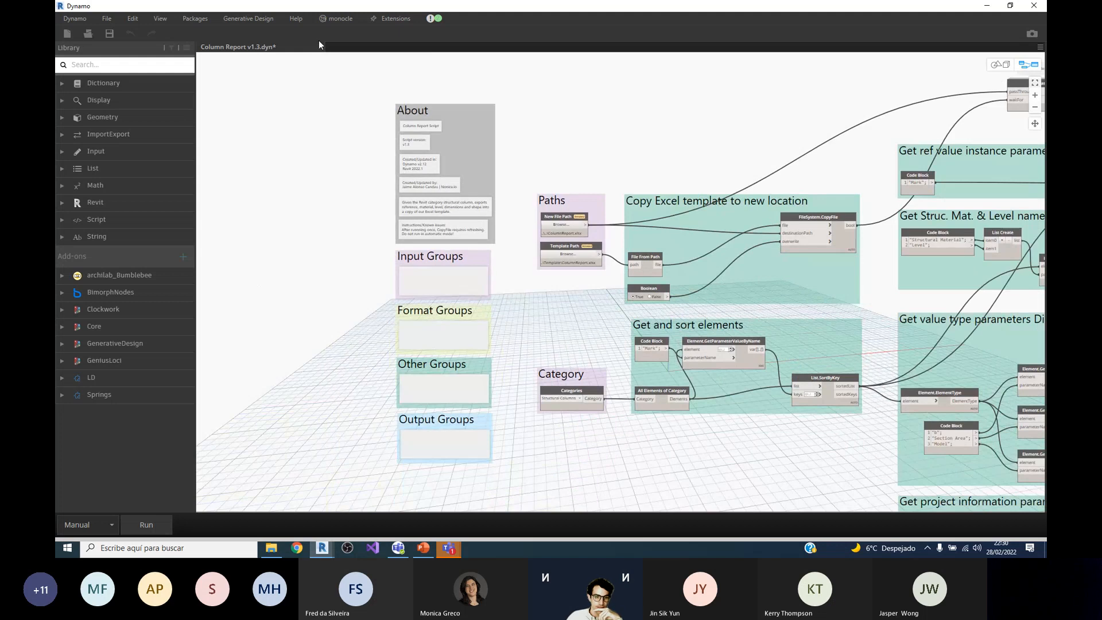
Step: Run the Column Report v1.3 graph and maximize the exported ColumnReport workbook
double_click(470, 8)
double_click(472, 9)
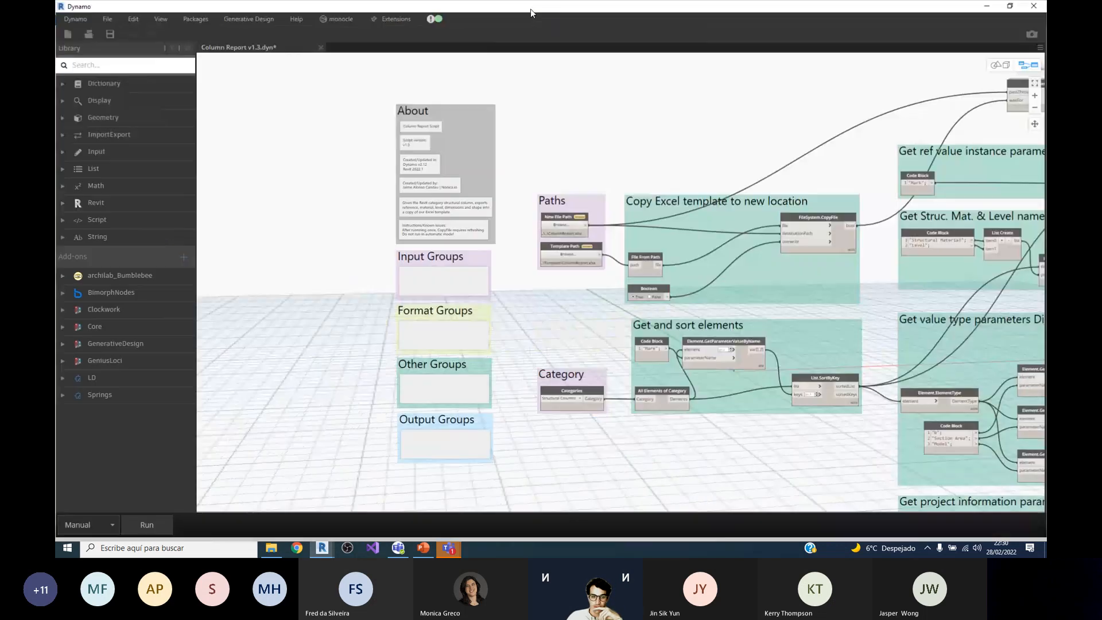
left_click(153, 523)
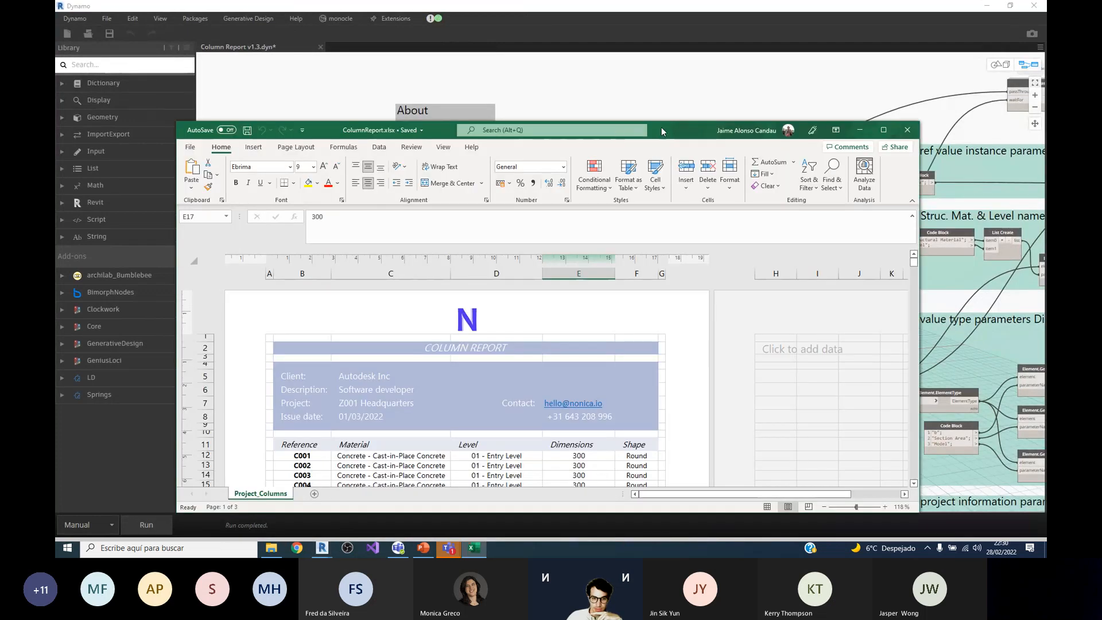
double_click(662, 127)
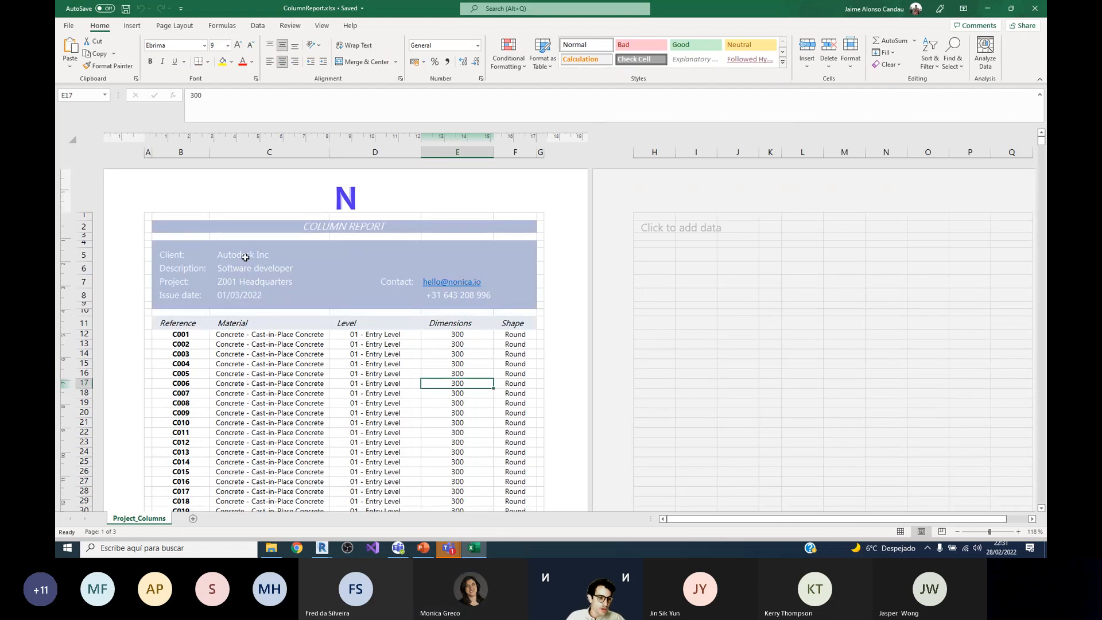
Step: Review the project information in C5:C8 and the exported column rows across the report pages, and close the ColumnReport workbook
left_click_drag(245, 257, 246, 295)
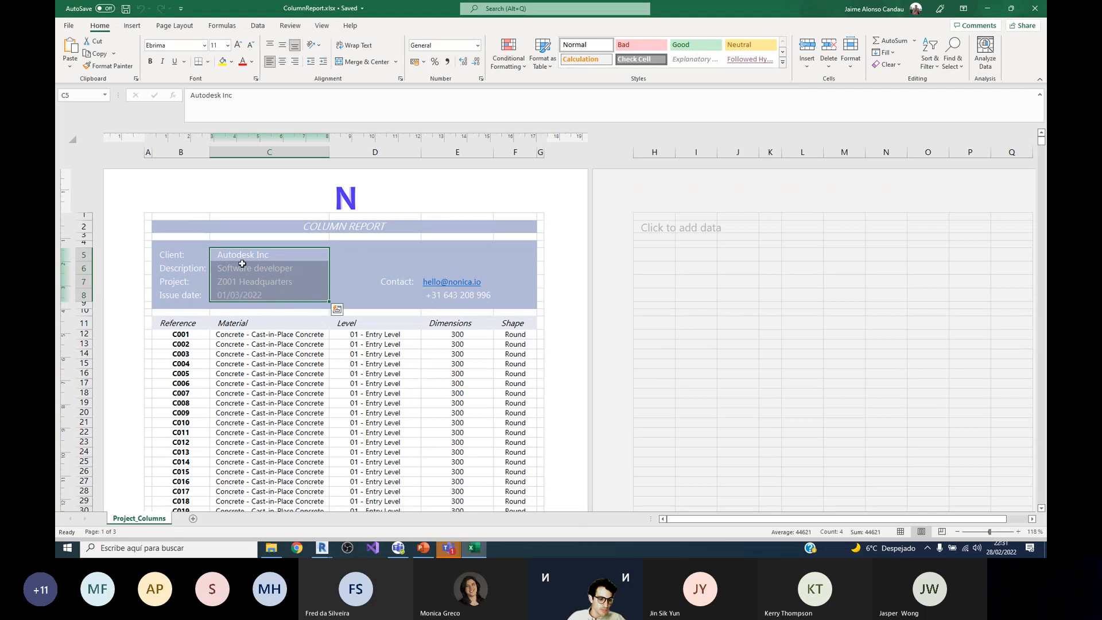
scroll(267, 272, "down", 4)
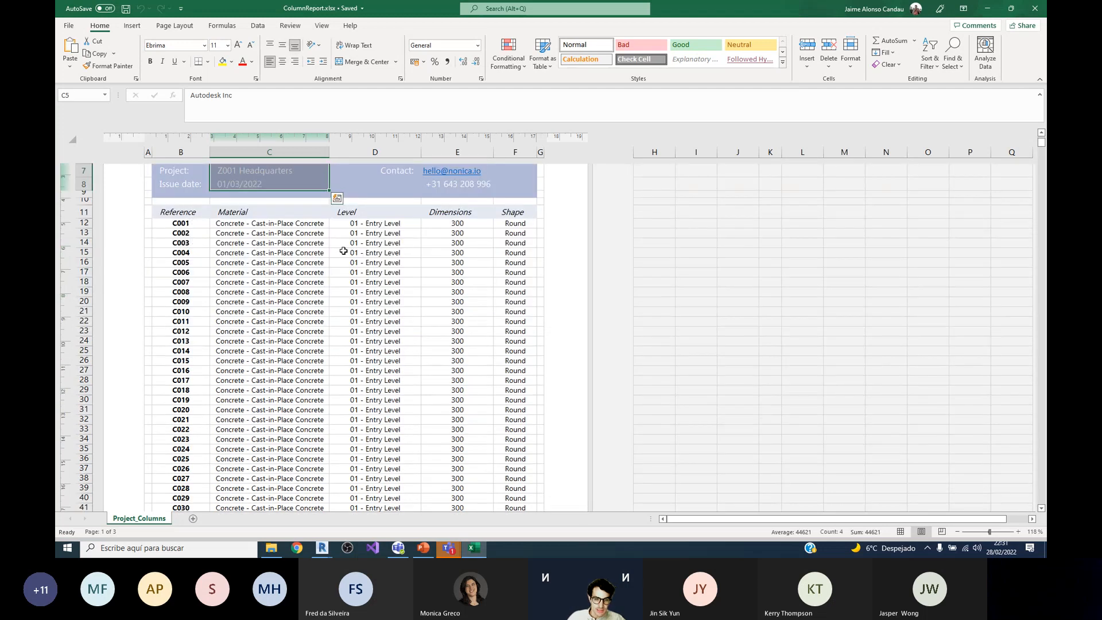
scroll(511, 225, "down", 13)
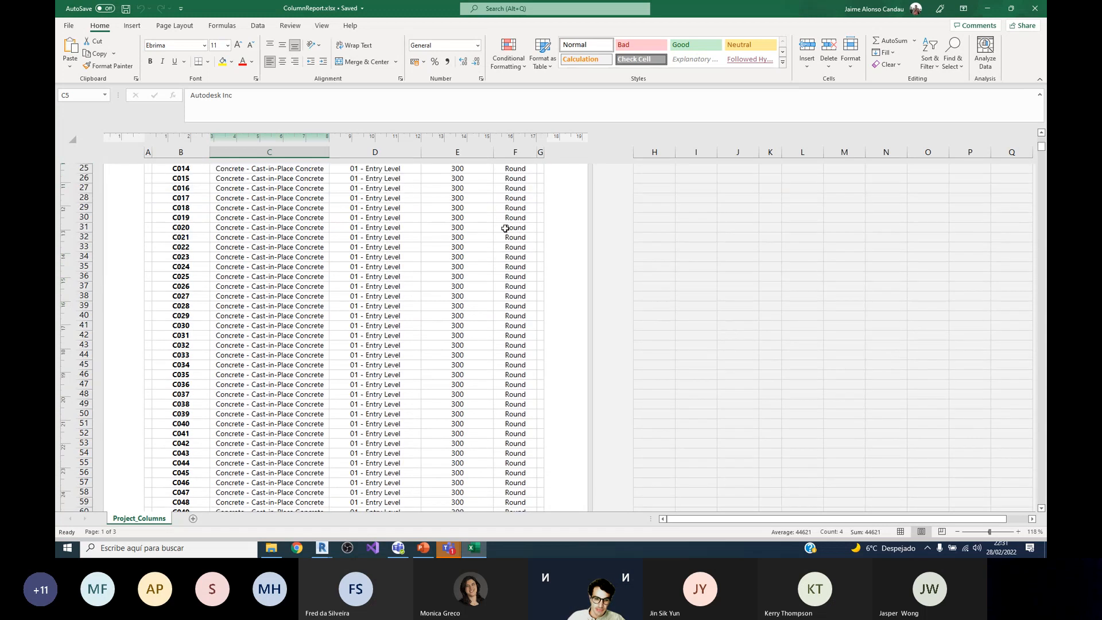
scroll(388, 305, "down", 7)
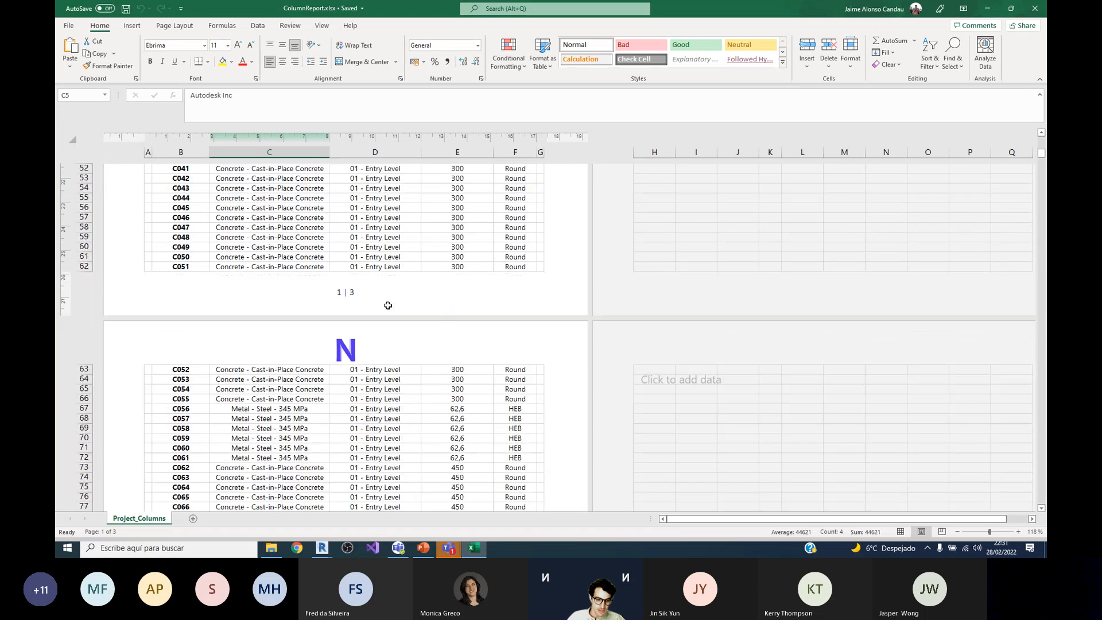
scroll(322, 301, "up", 3)
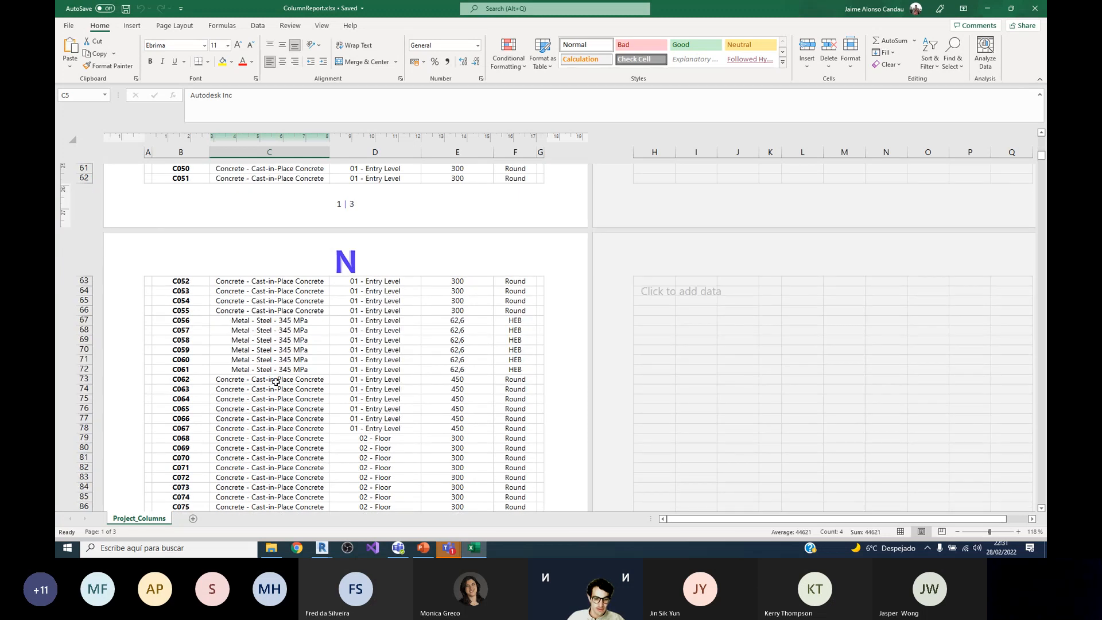
scroll(378, 353, "down", 10)
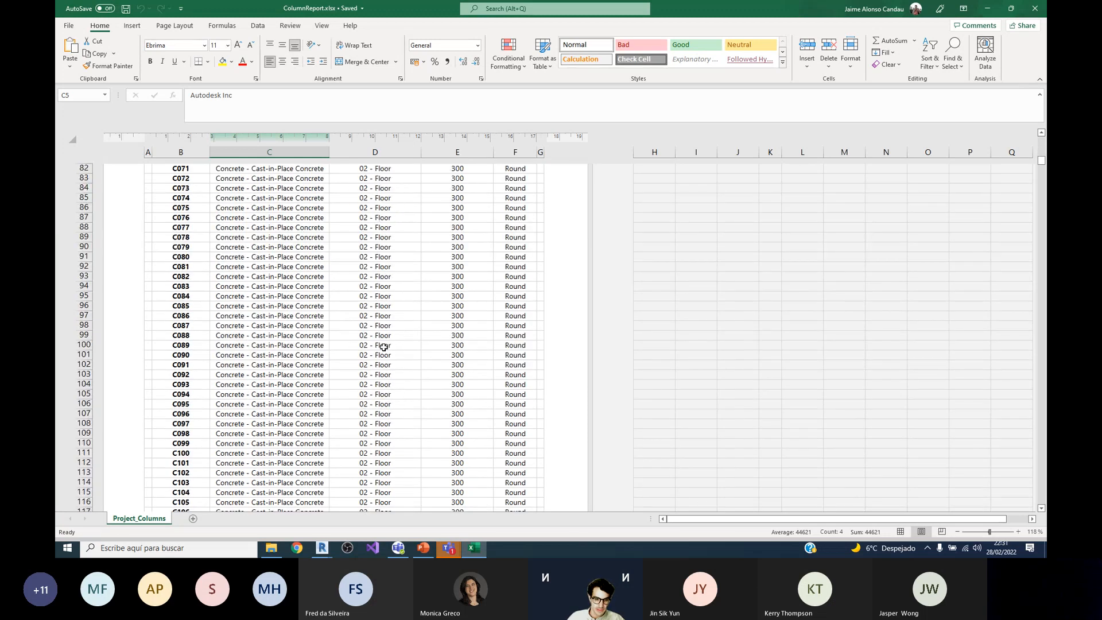
scroll(378, 349, "down", 5)
scroll(378, 348, "up", 20)
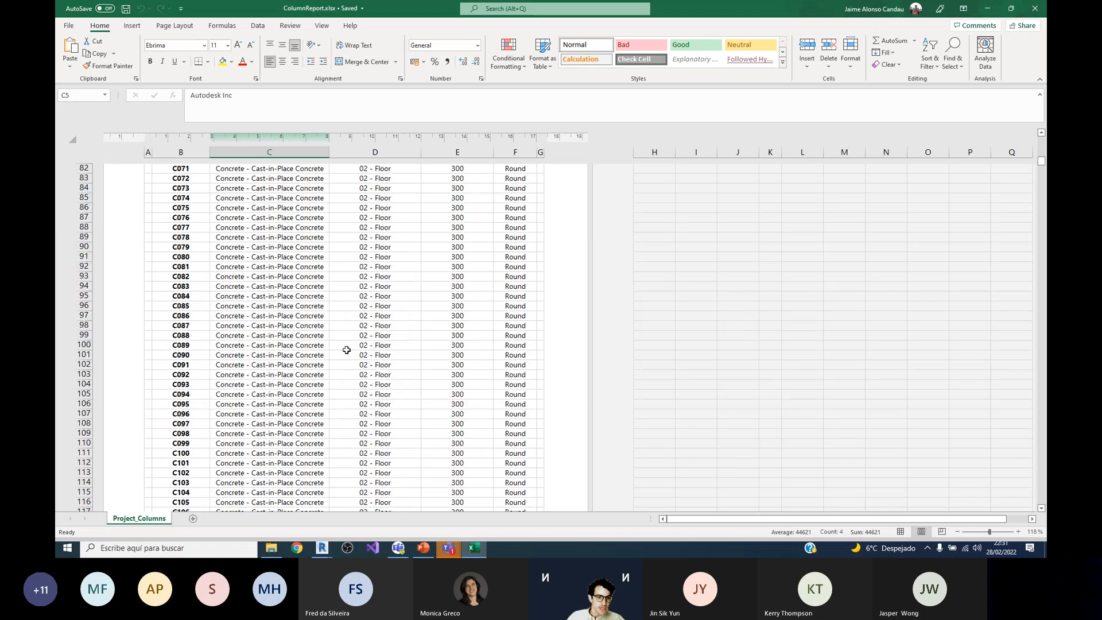
double_click(827, 8)
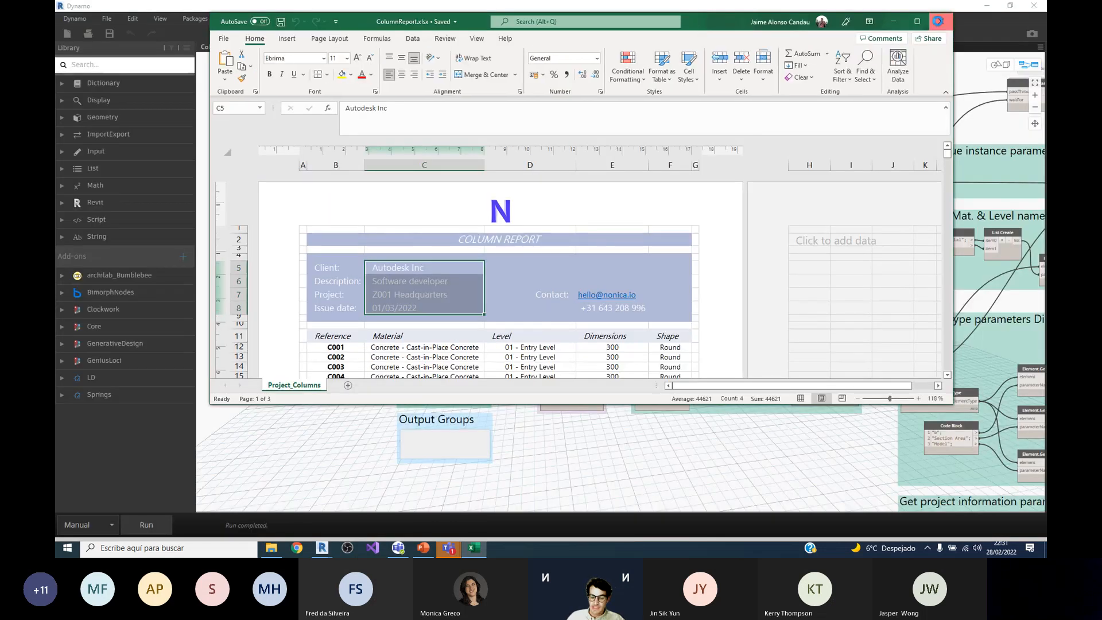
key("alt+F4")
Step: Look over the whole graph and examine the New File Path and Template Path nodes in the Paths group
scroll(687, 243, "down", 5)
scroll(708, 264, "up", 8)
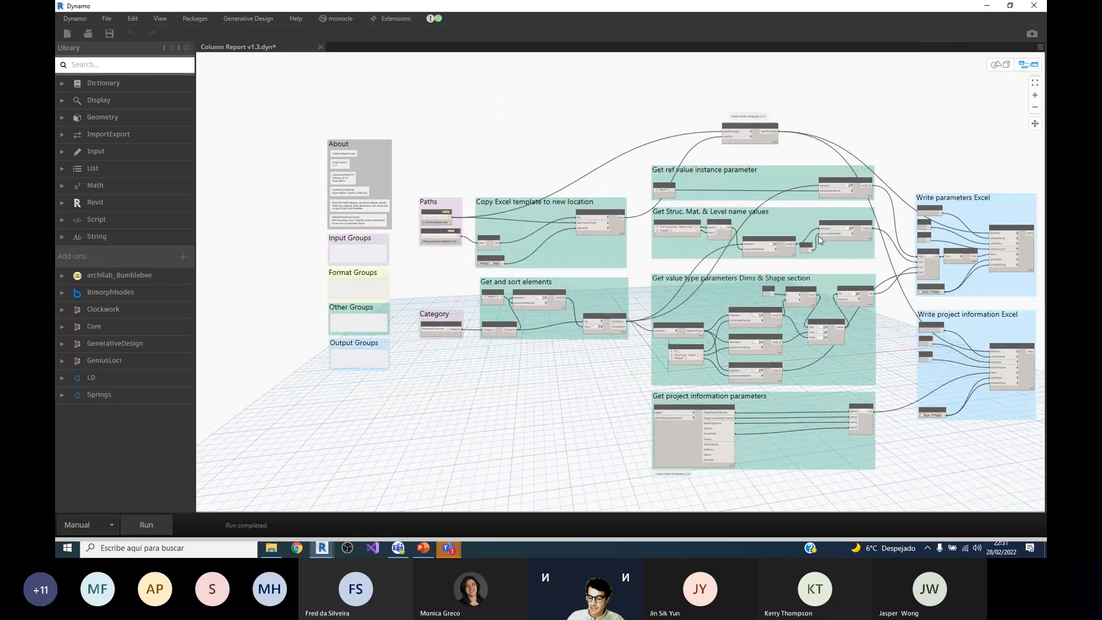
scroll(766, 195, "down", 4)
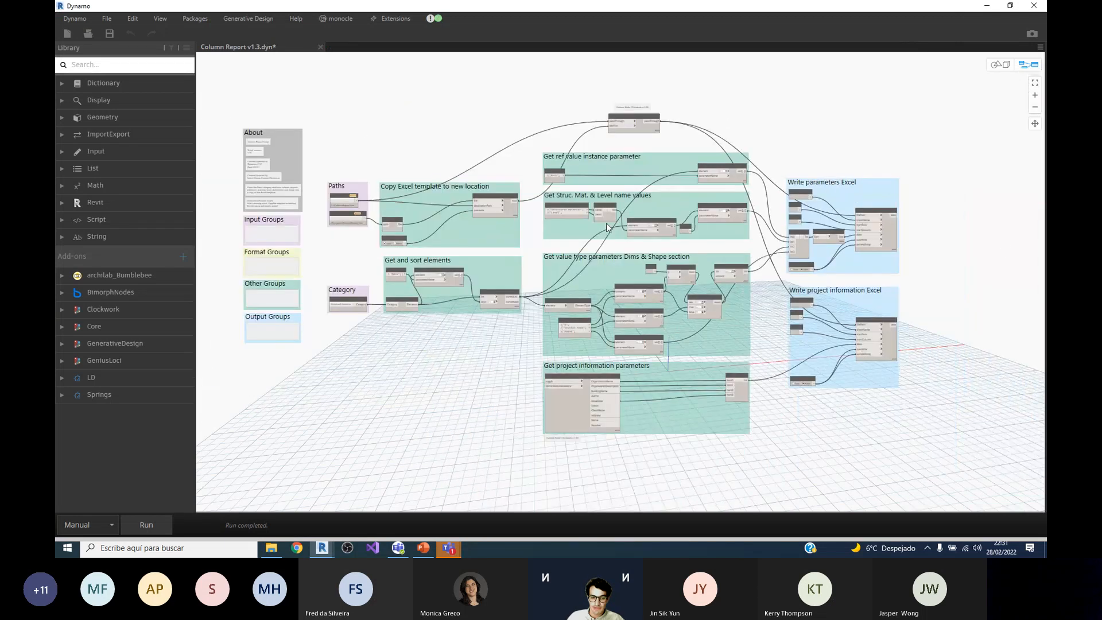
scroll(288, 198, "up", 1)
scroll(287, 198, "up", 5)
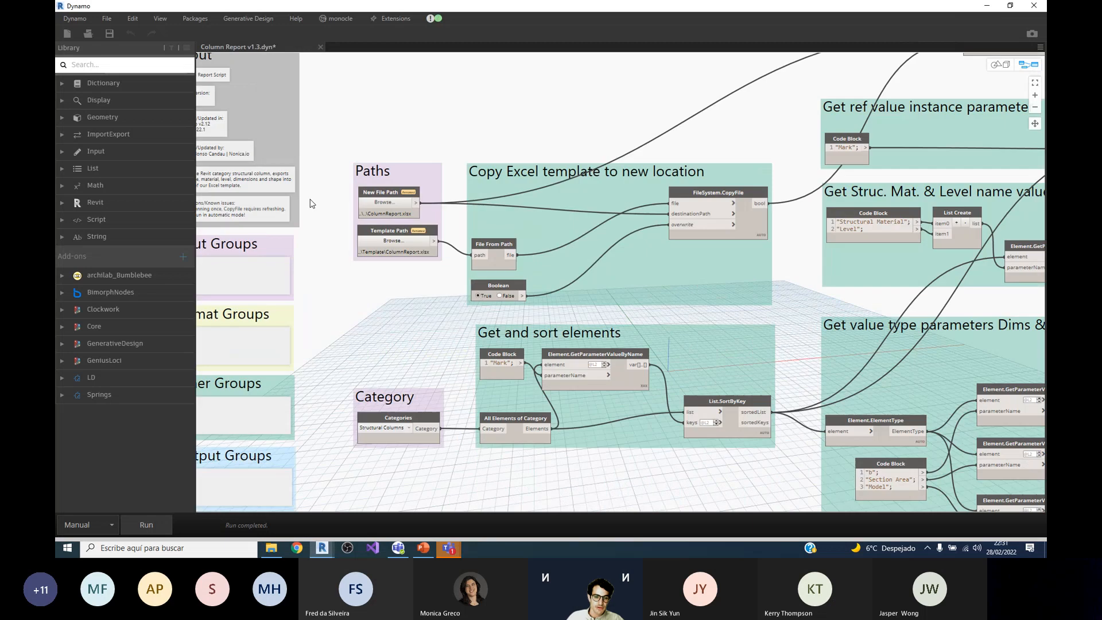
scroll(382, 197, "up", 2)
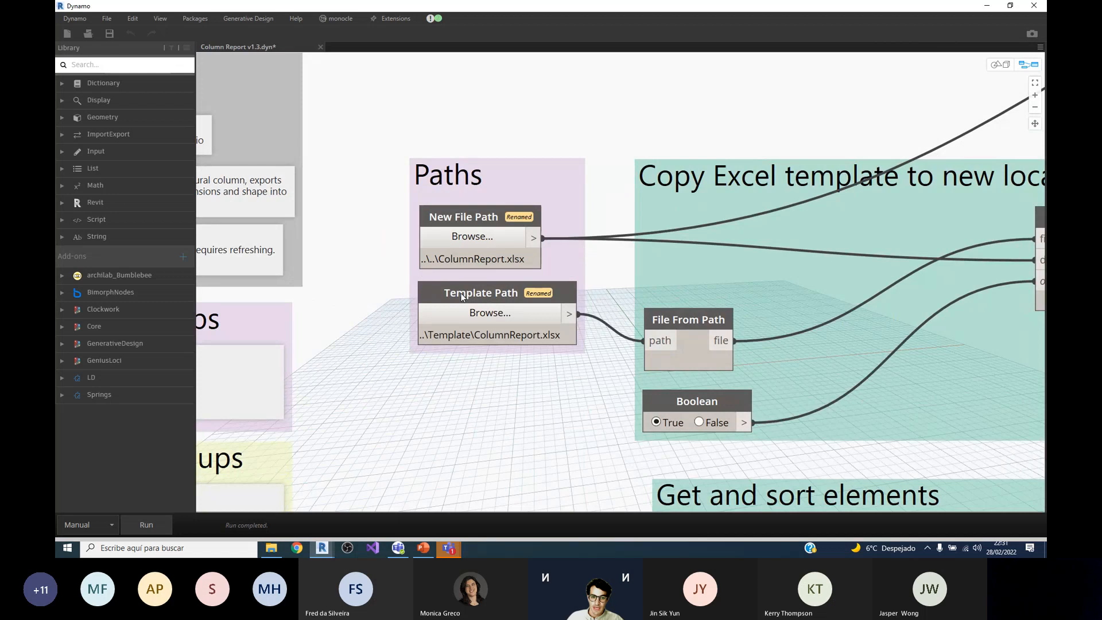
scroll(462, 296, "down", 1)
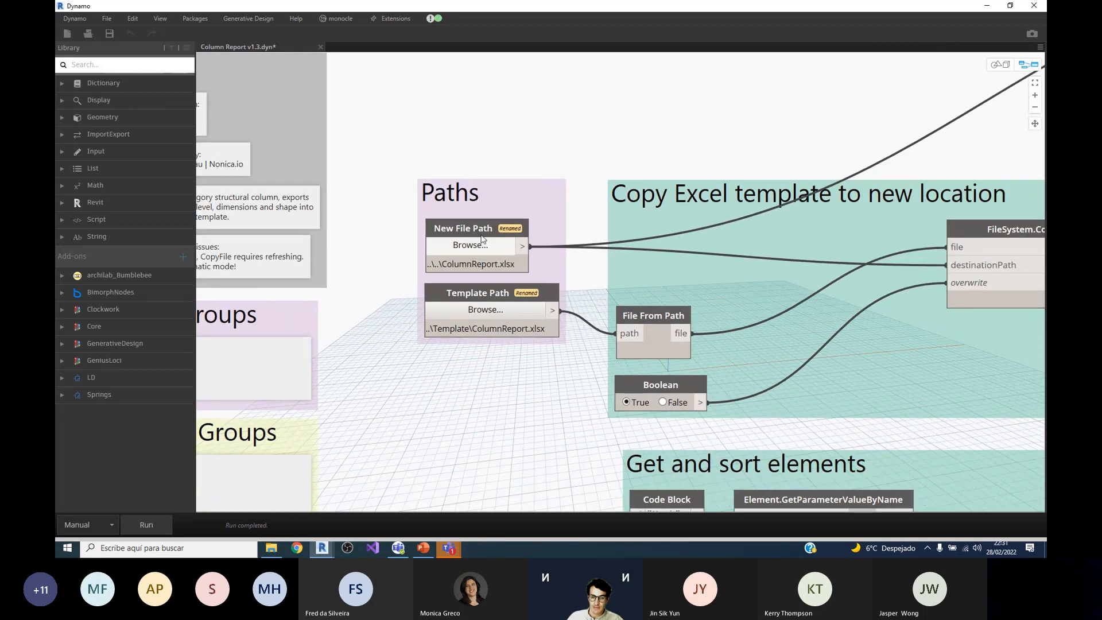
Step: Examine how File From Path, Boolean and FileSystem.CopyFile are connected in the template copy group, undoing any accidental node move
scroll(482, 265, "down", 2)
scroll(487, 267, "up", 1)
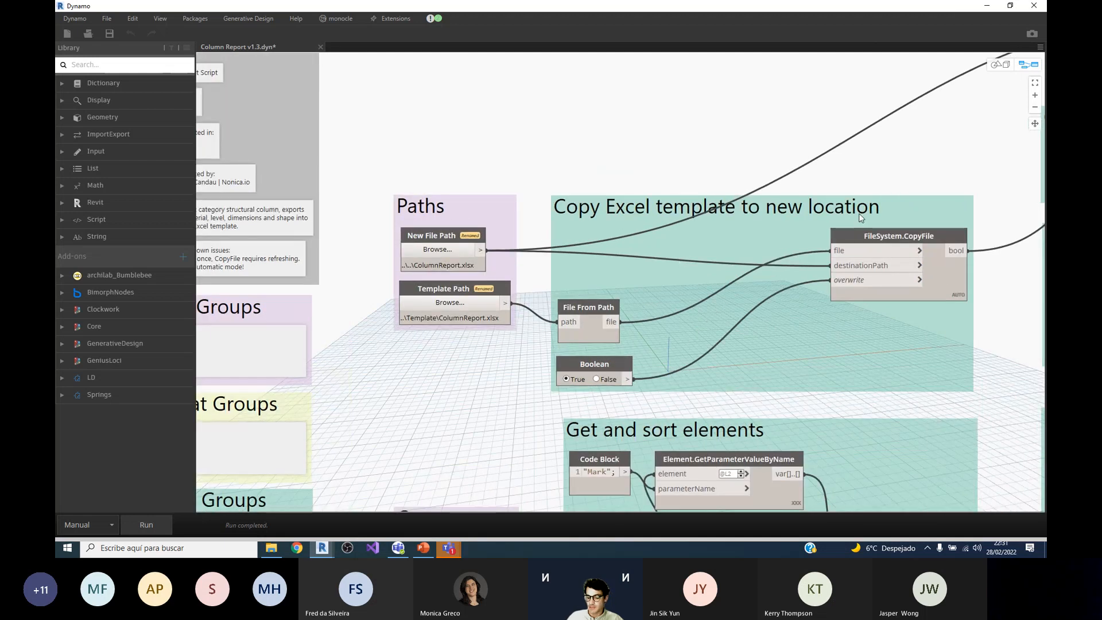
left_click_drag(603, 308, 607, 311)
key("ctrl+z")
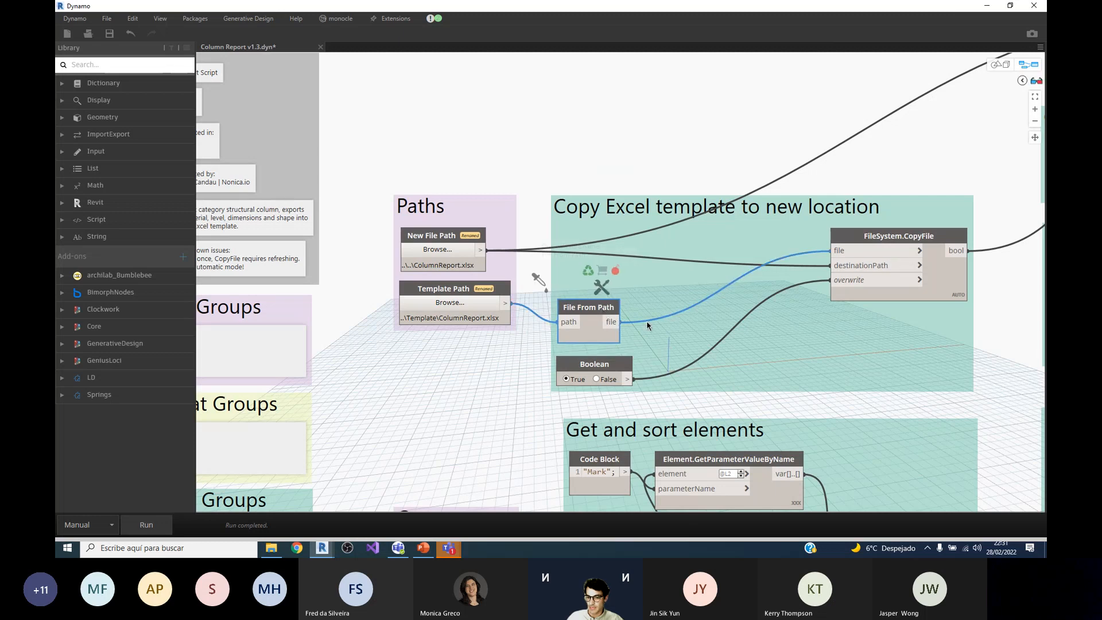
scroll(647, 325, "down", 2)
scroll(689, 223, "up", 2)
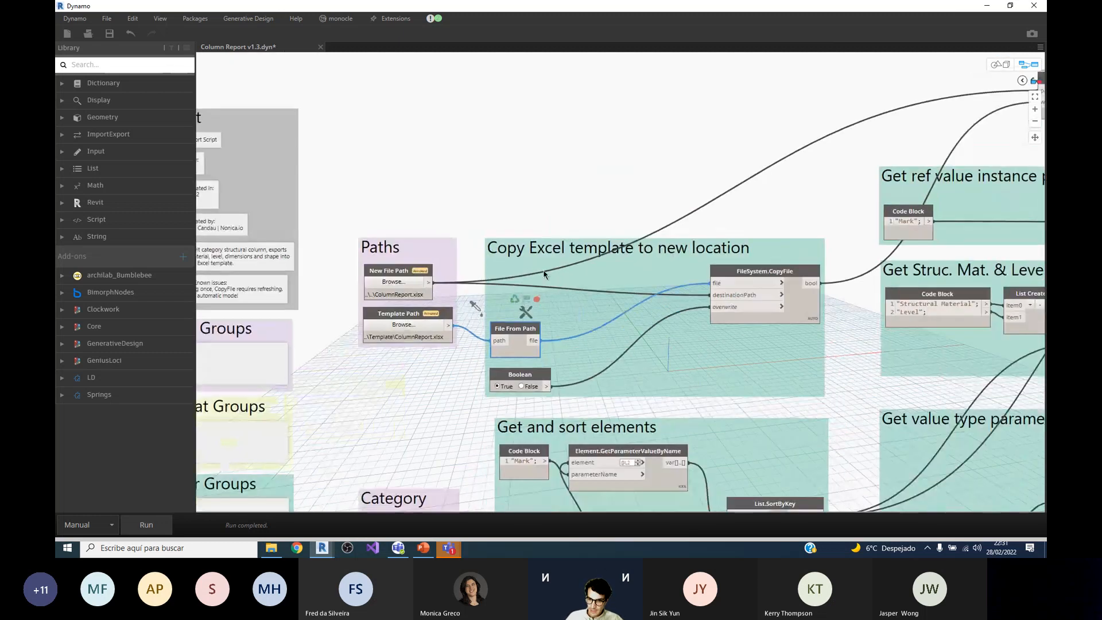
Step: Examine the Category group and preview the output of its Categories node set to Structural Columns
scroll(688, 218, "down", 3)
scroll(533, 394, "up", 5)
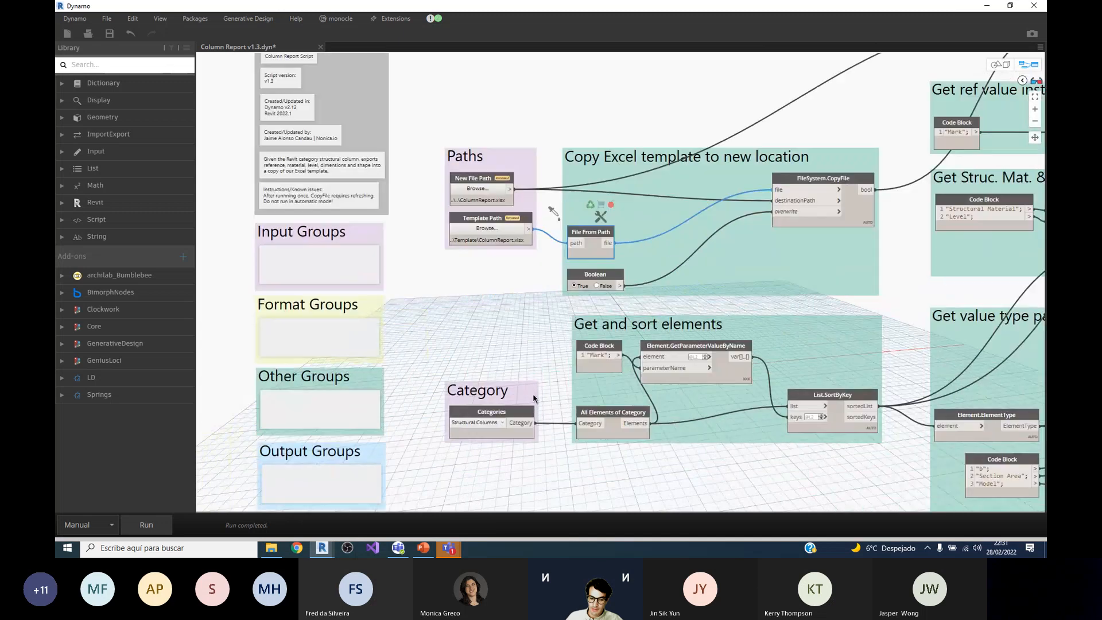
scroll(543, 414, "down", 2)
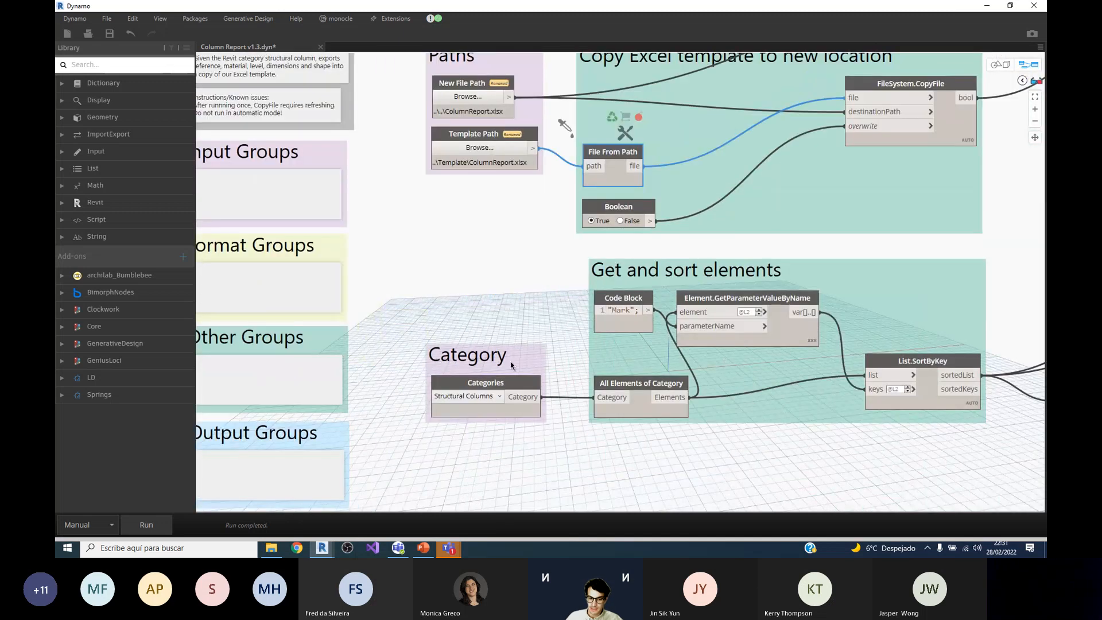
mouse_move(487, 385)
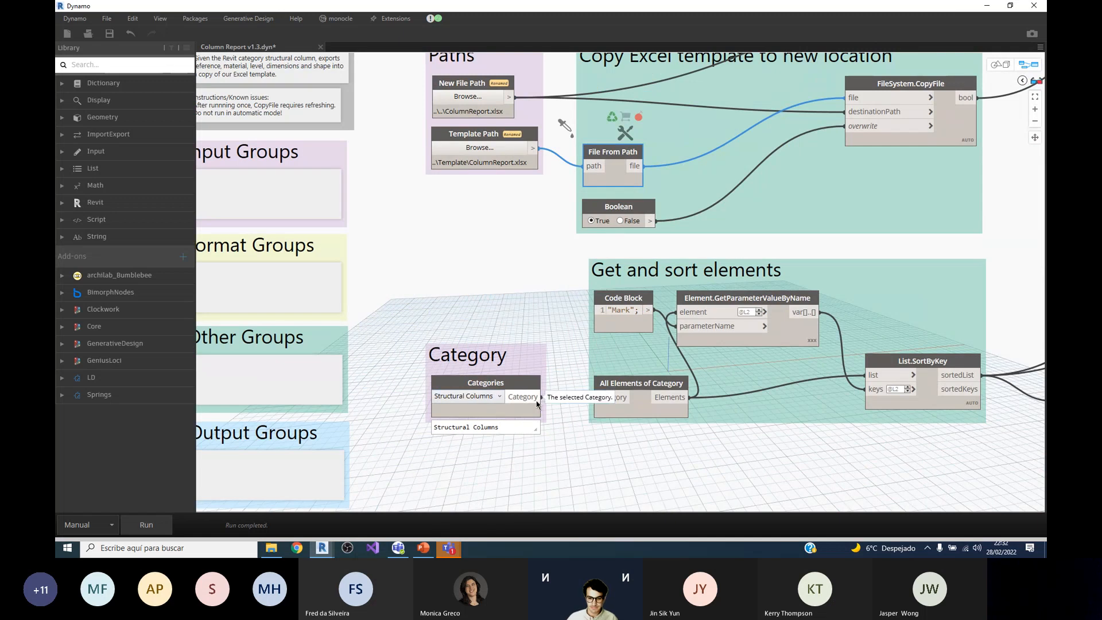
mouse_move(679, 420)
Step: Examine the Get and sort elements group, following the column elements and their Mark values into List.SortByKey and previewing its output
scroll(506, 255, "down", 2)
scroll(740, 284, "up", 3)
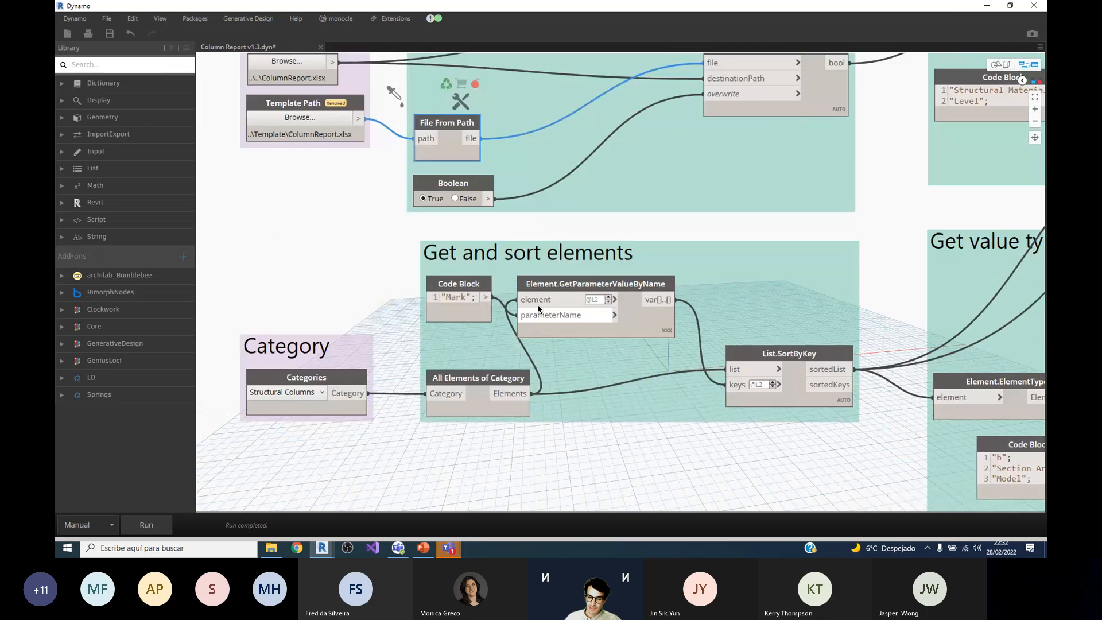
scroll(496, 304, "down", 2)
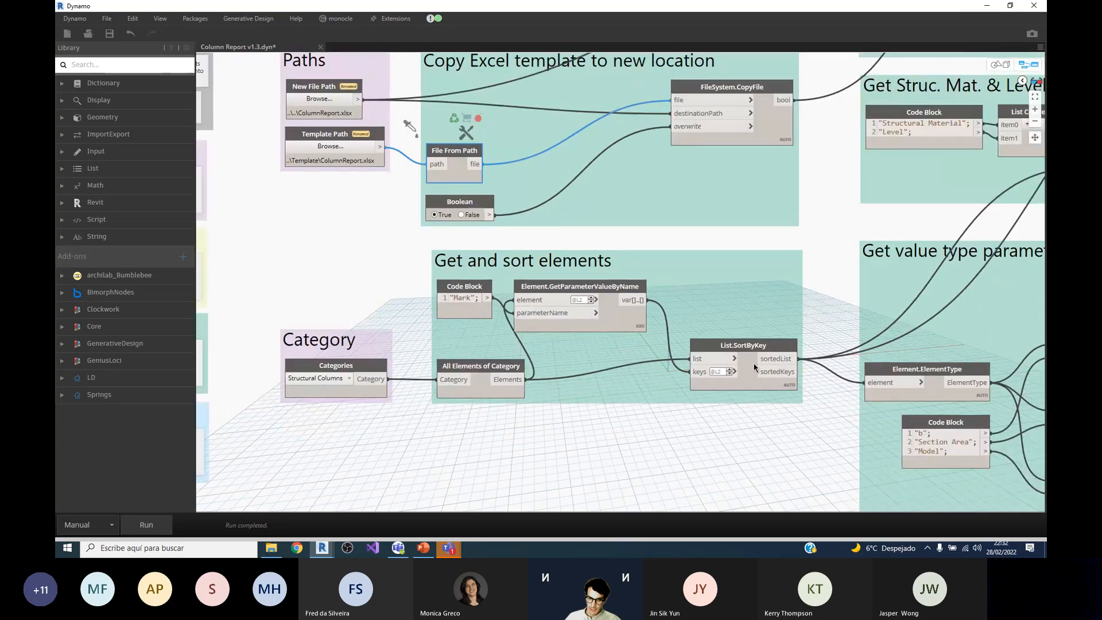
scroll(601, 321, "up", 3)
mouse_move(601, 321)
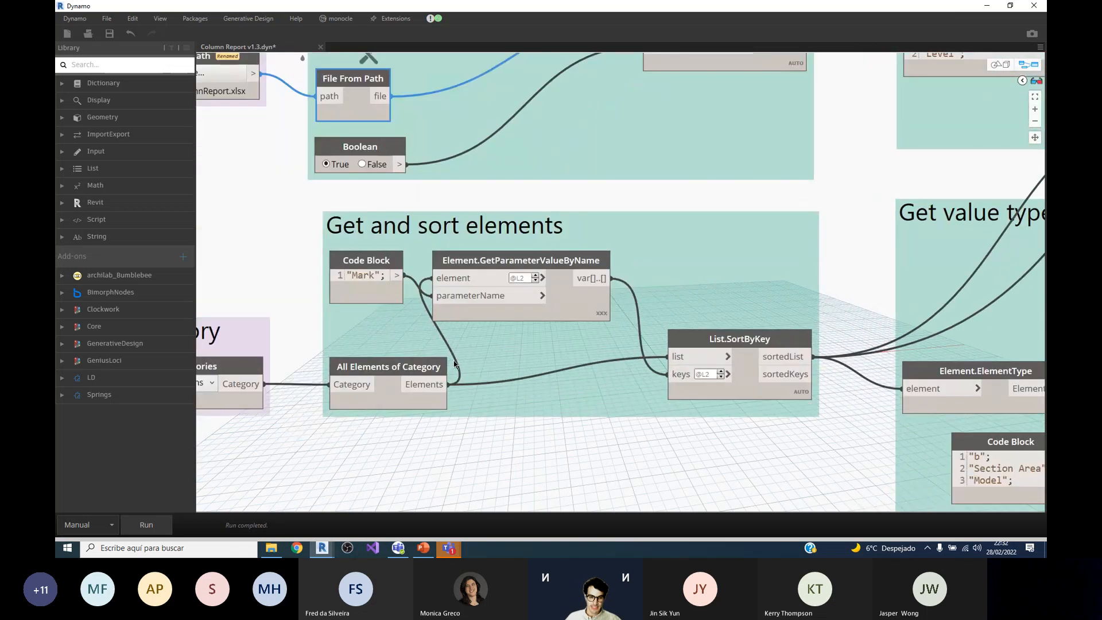
mouse_move(796, 404)
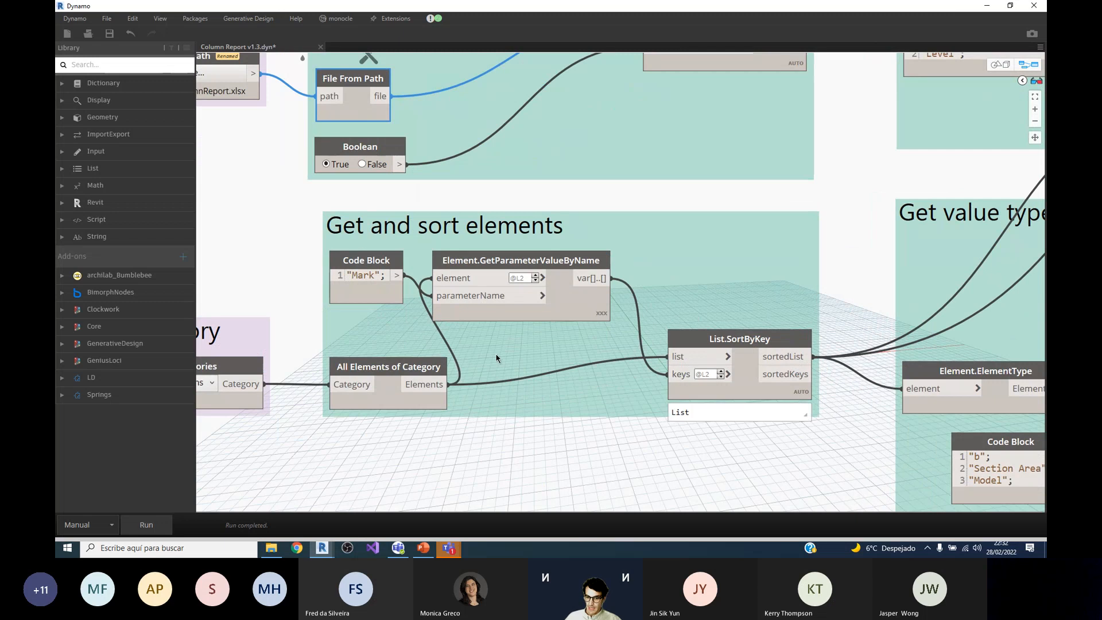
scroll(496, 358, "down", 3)
scroll(654, 343, "up", 3)
mouse_move(655, 343)
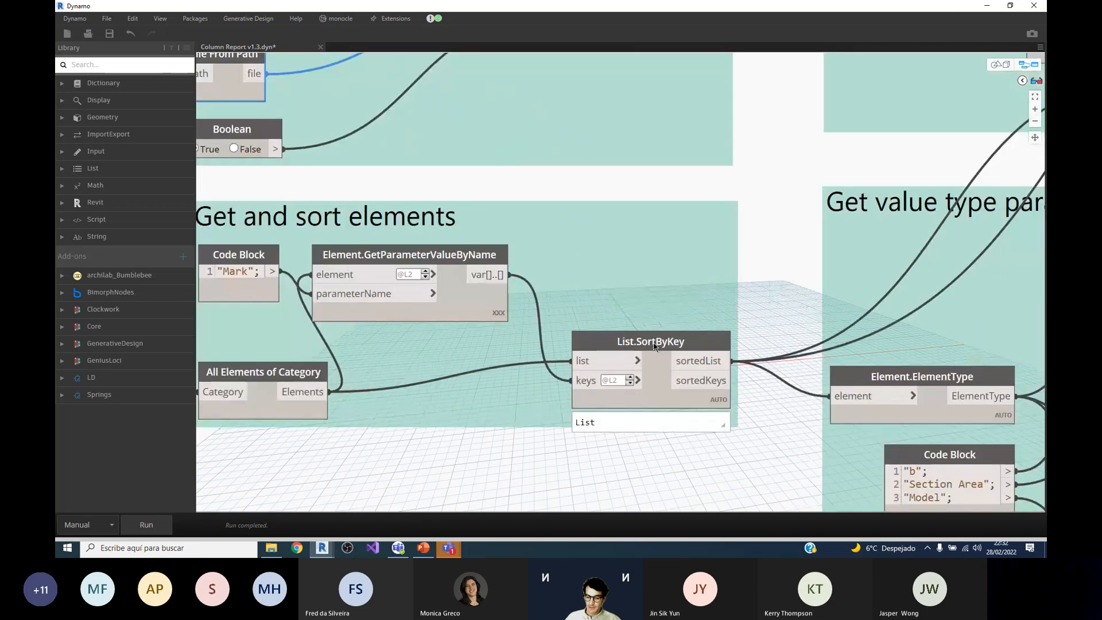
scroll(659, 348, "down", 5)
scroll(631, 357, "up", 1)
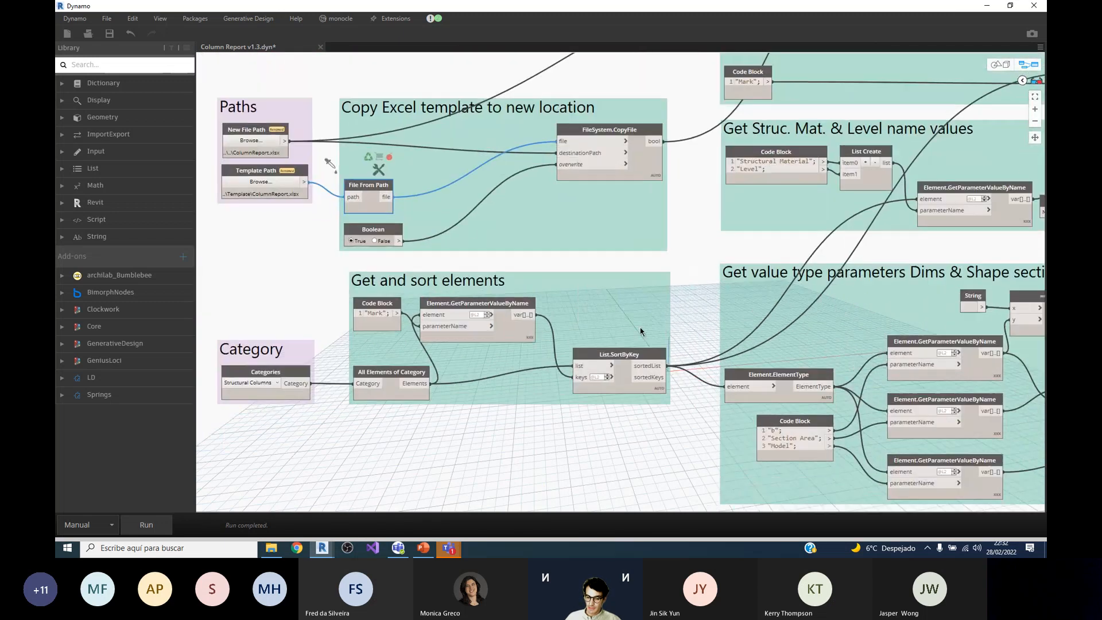
Step: Examine the Get ref value instance parameter group and preview the list output by its Element.GetParameterValueByName node
scroll(630, 359, "down", 3)
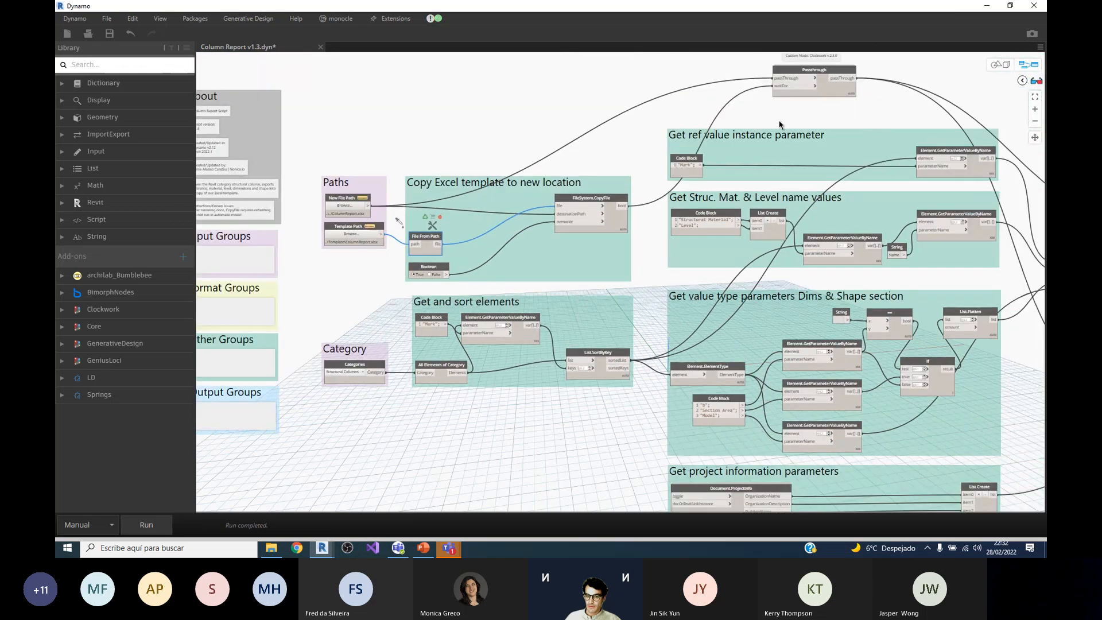
scroll(780, 124, "up", 2)
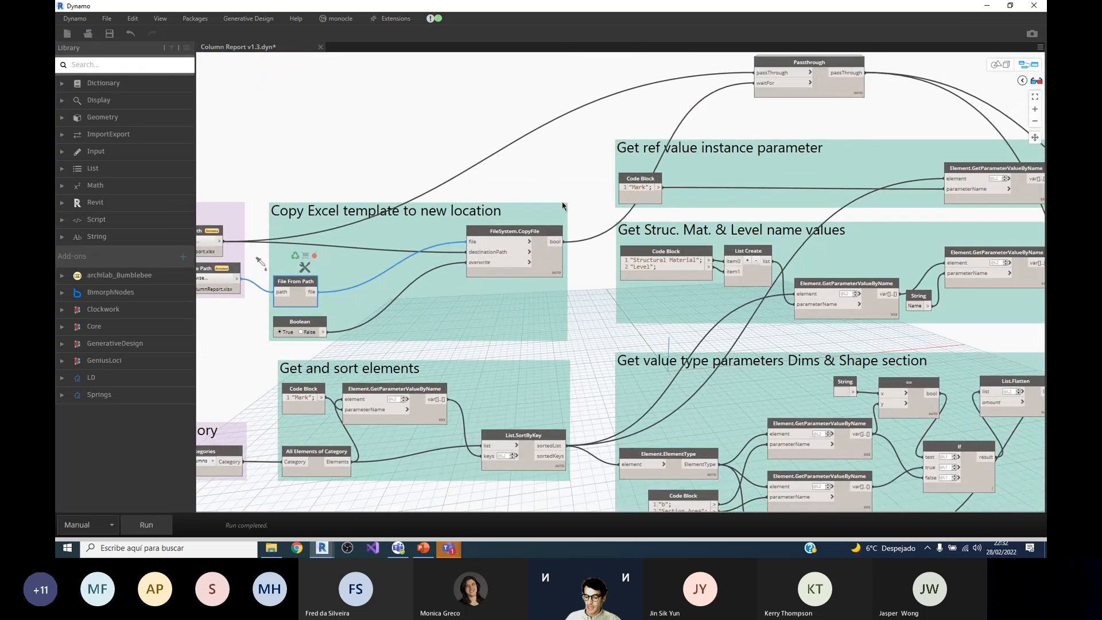
scroll(551, 175, "up", 2)
scroll(550, 174, "up", 2)
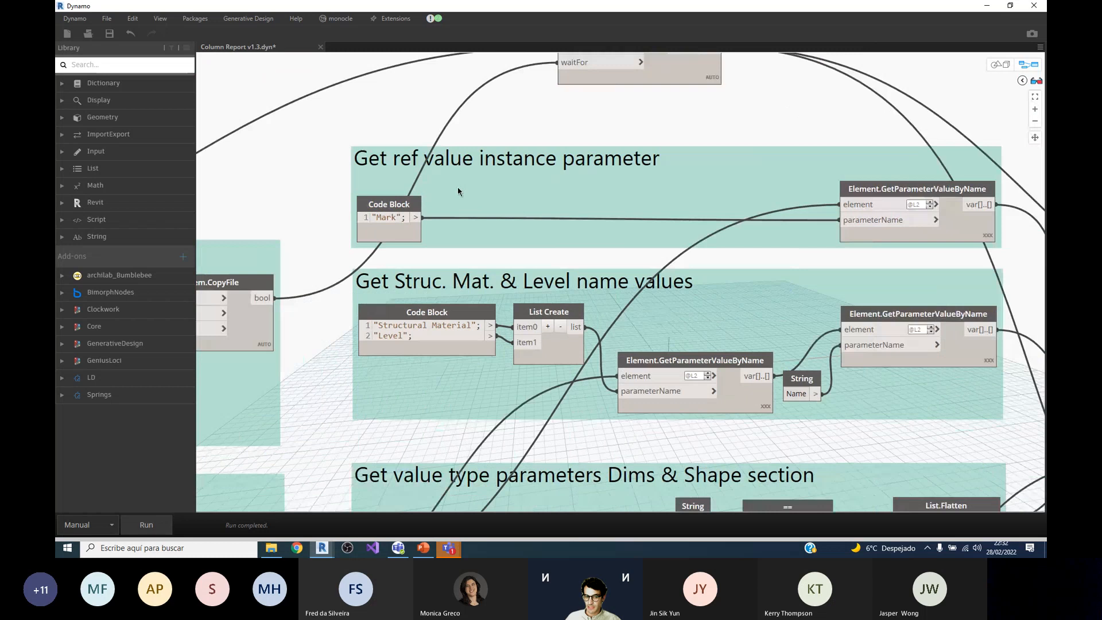
scroll(457, 191, "down", 1)
scroll(800, 192, "up", 2)
mouse_move(802, 210)
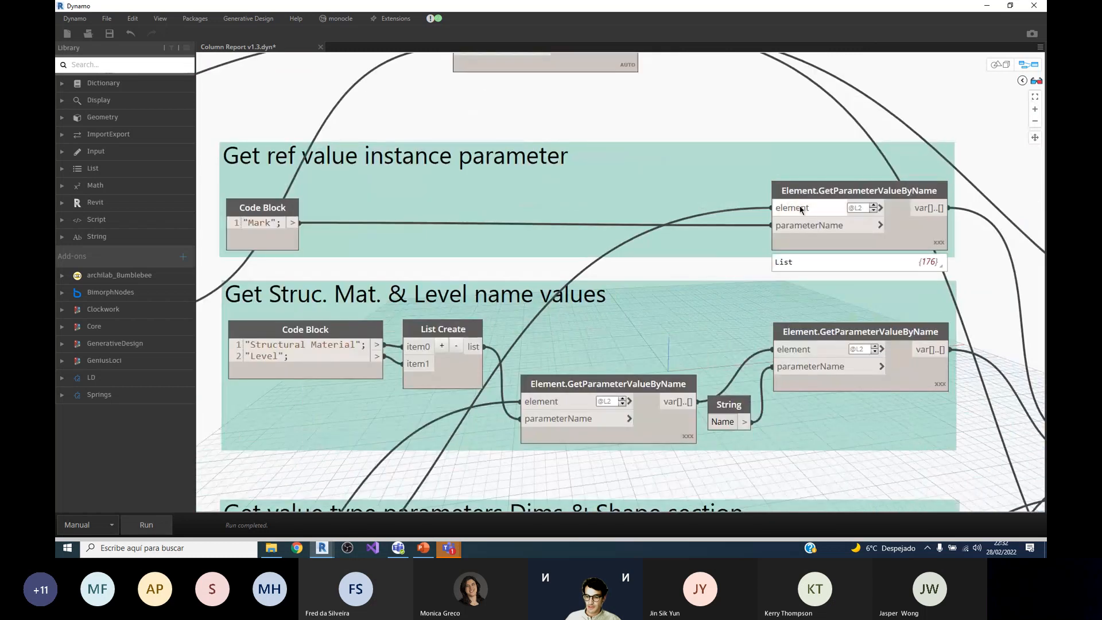
Step: Examine the Get Struc. Mat. & Level name values group and preview the output of its first Element.GetParameterValueByName node
scroll(773, 181, "down", 1)
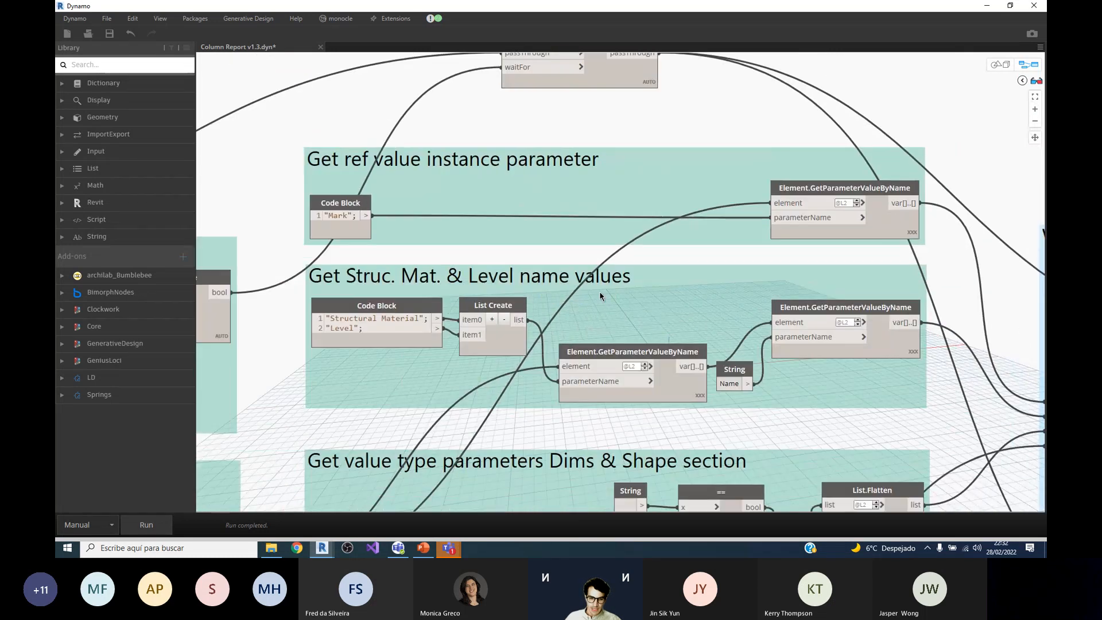
scroll(533, 328, "up", 1)
scroll(494, 322, "down", 1)
scroll(467, 332, "down", 1)
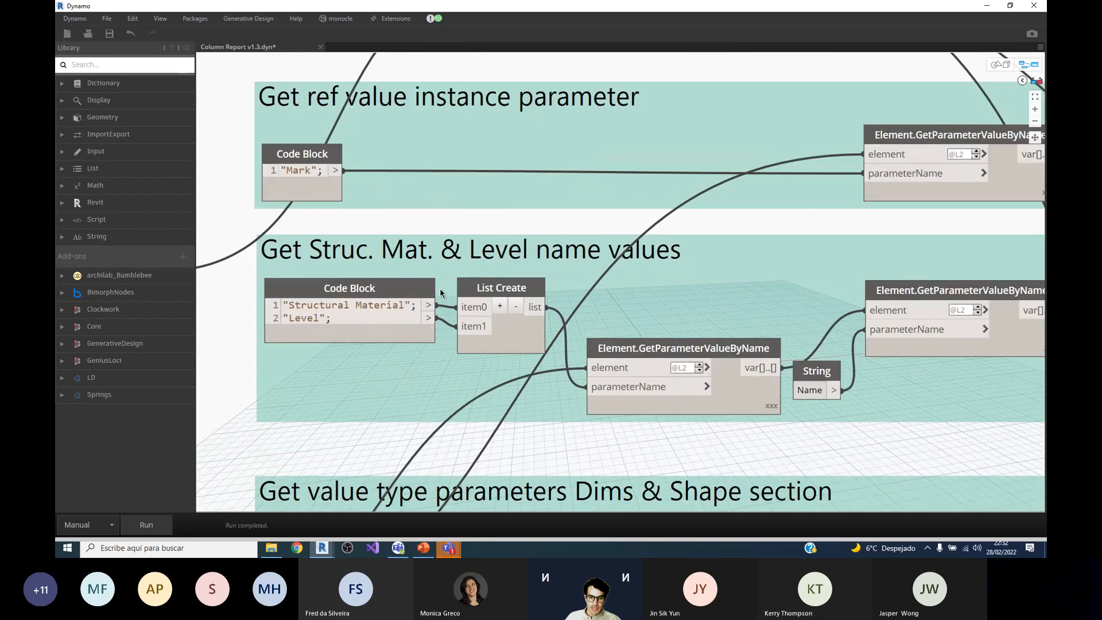
scroll(422, 315, "up", 2)
mouse_move(421, 319)
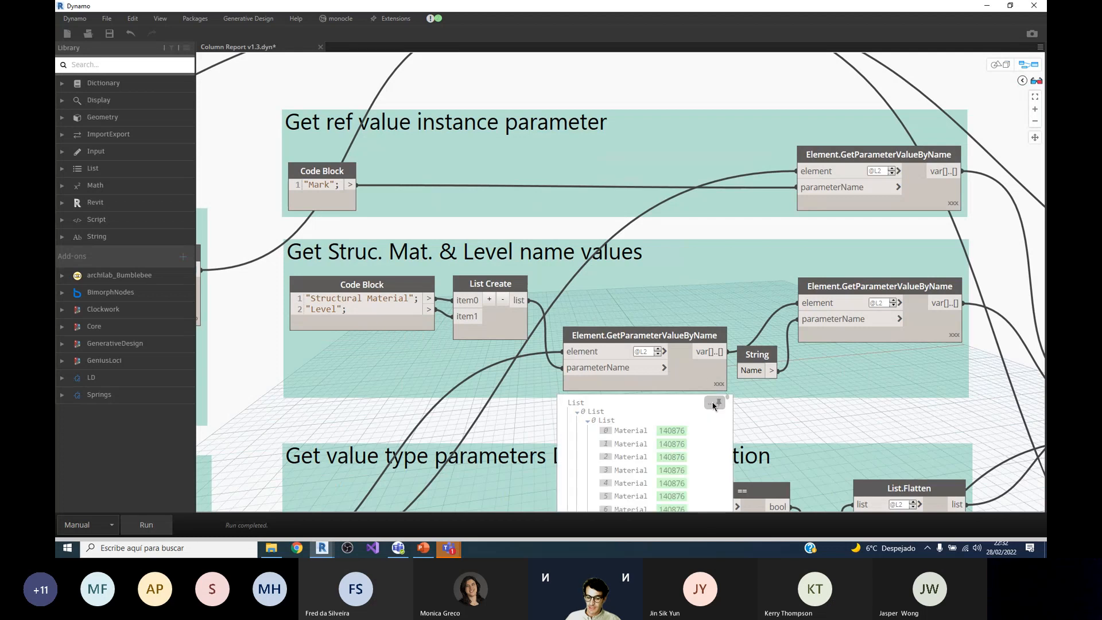
left_click(717, 403)
scroll(646, 242, "down", 2)
mouse_move(615, 420)
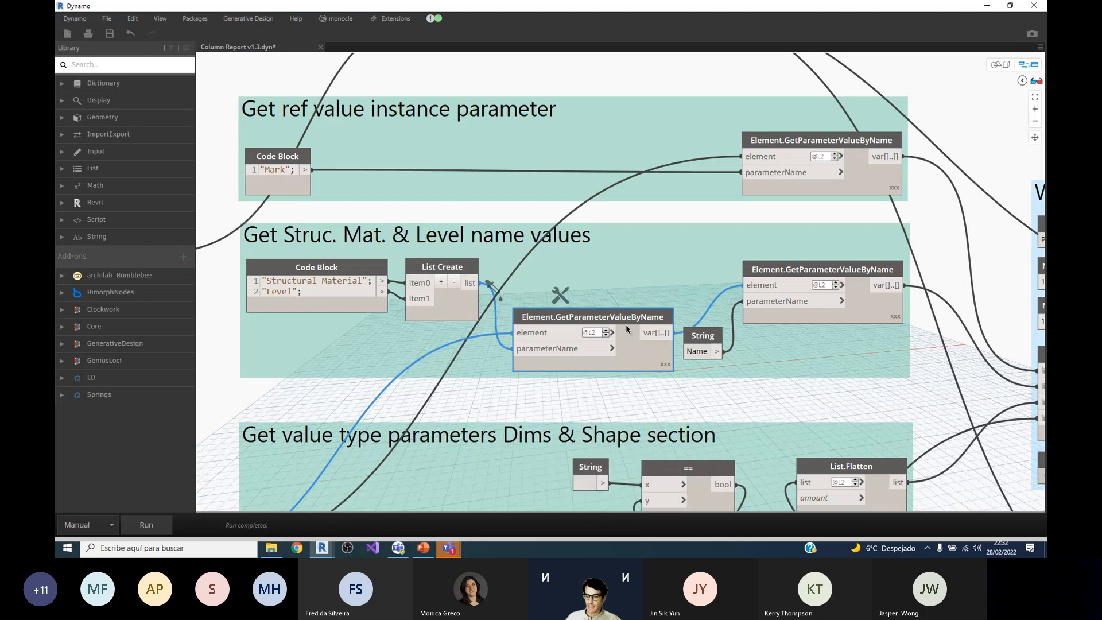
mouse_move(846, 285)
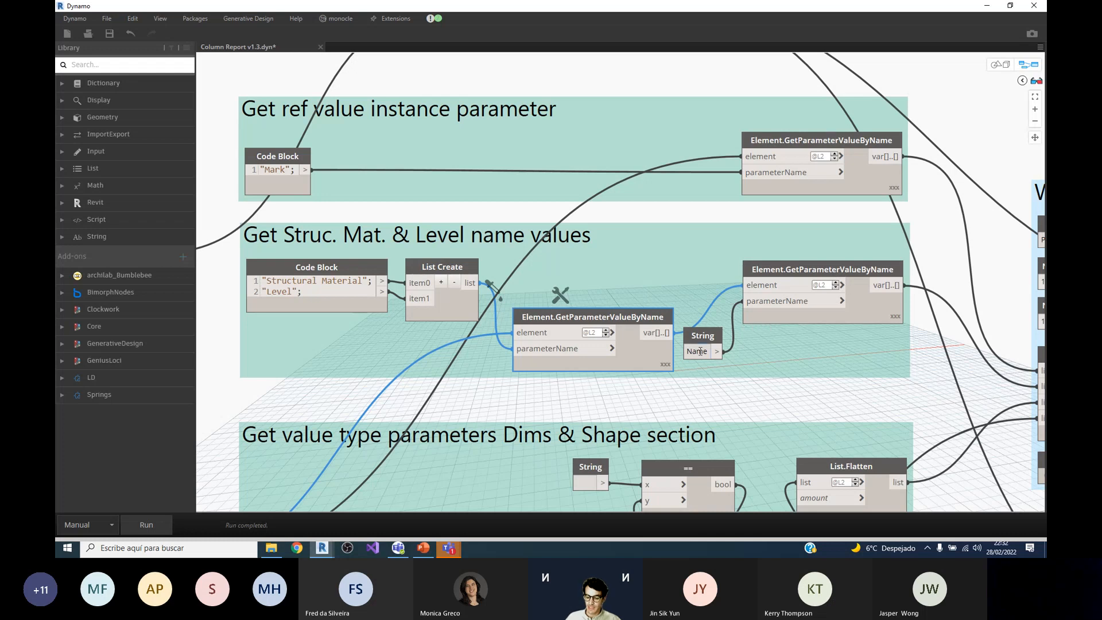
Step: Examine the Get value type parameters Dims & Shape section group and preview the values read for the "b" parameter
scroll(716, 255, "down", 2)
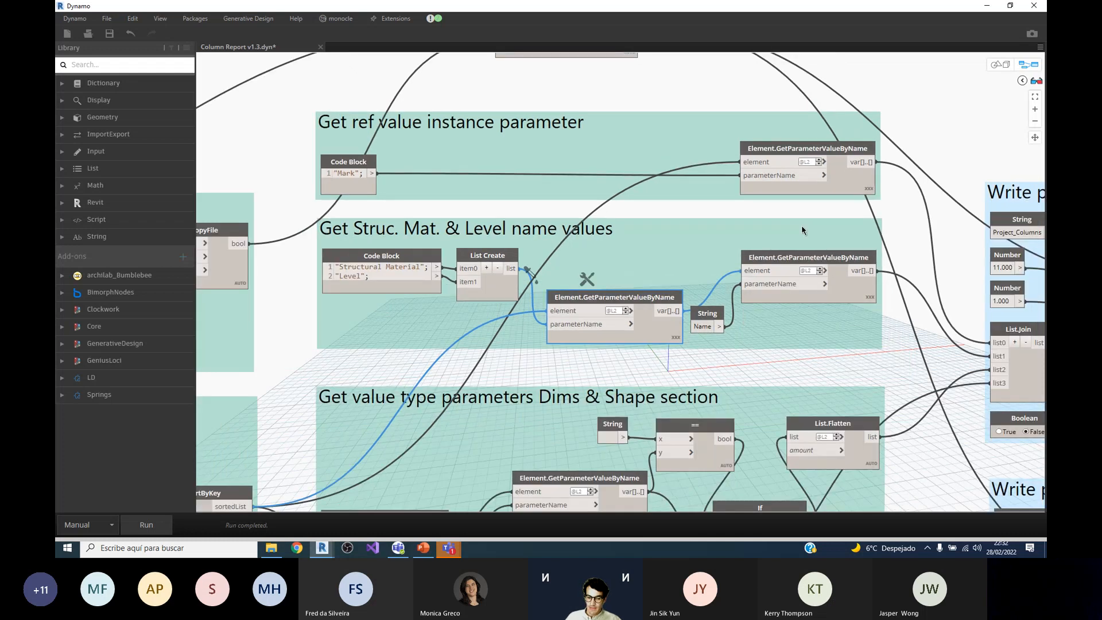
scroll(802, 230, "down", 3)
scroll(697, 150, "up", 2)
scroll(697, 150, "down", 3)
scroll(654, 396, "up", 3)
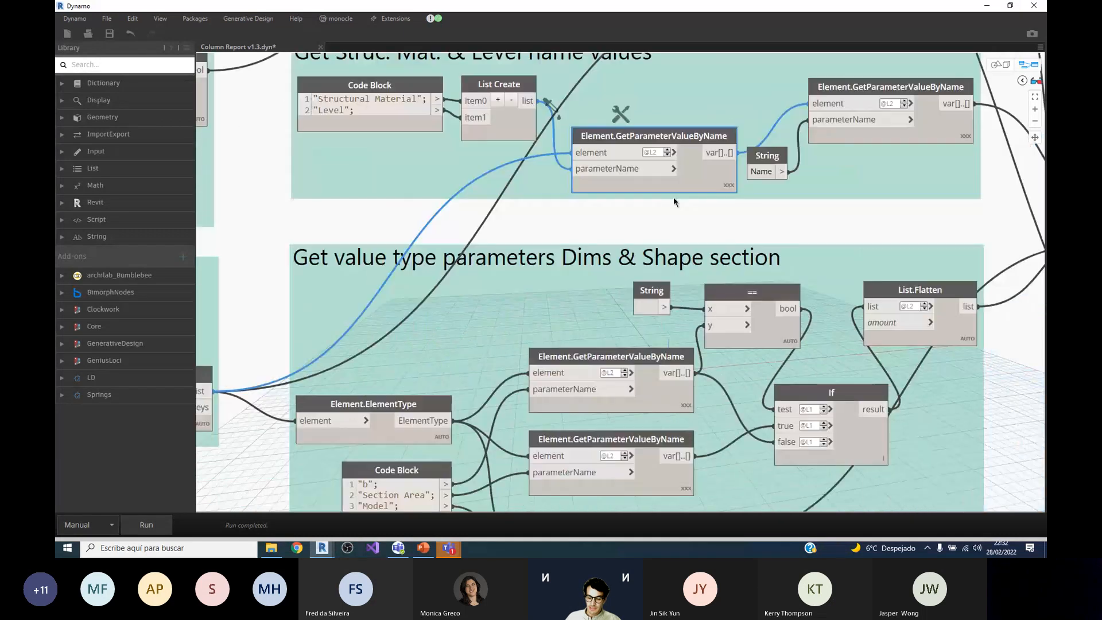
scroll(660, 390, "down", 2)
scroll(672, 345, "up", 2)
scroll(678, 330, "down", 2)
scroll(678, 329, "down", 3)
scroll(679, 329, "up", 3)
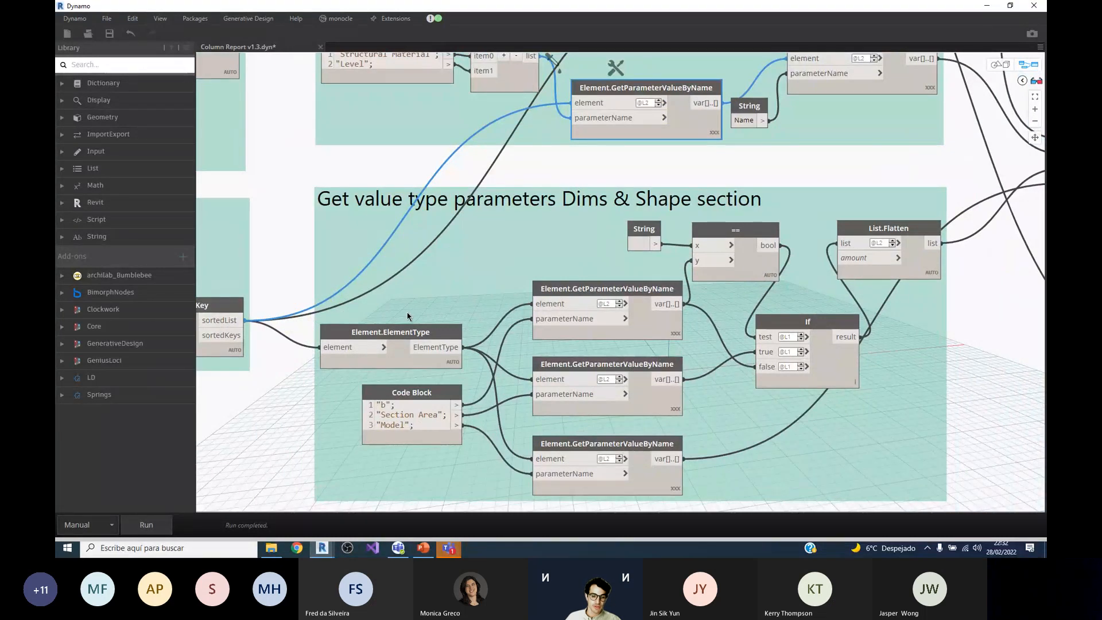
mouse_move(369, 351)
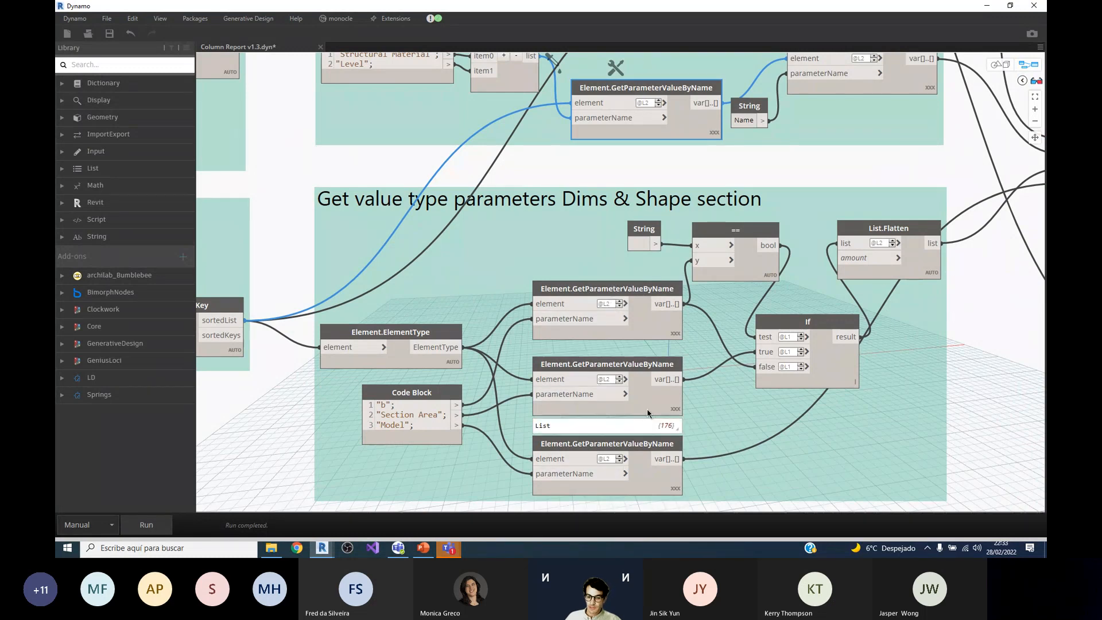
mouse_move(636, 341)
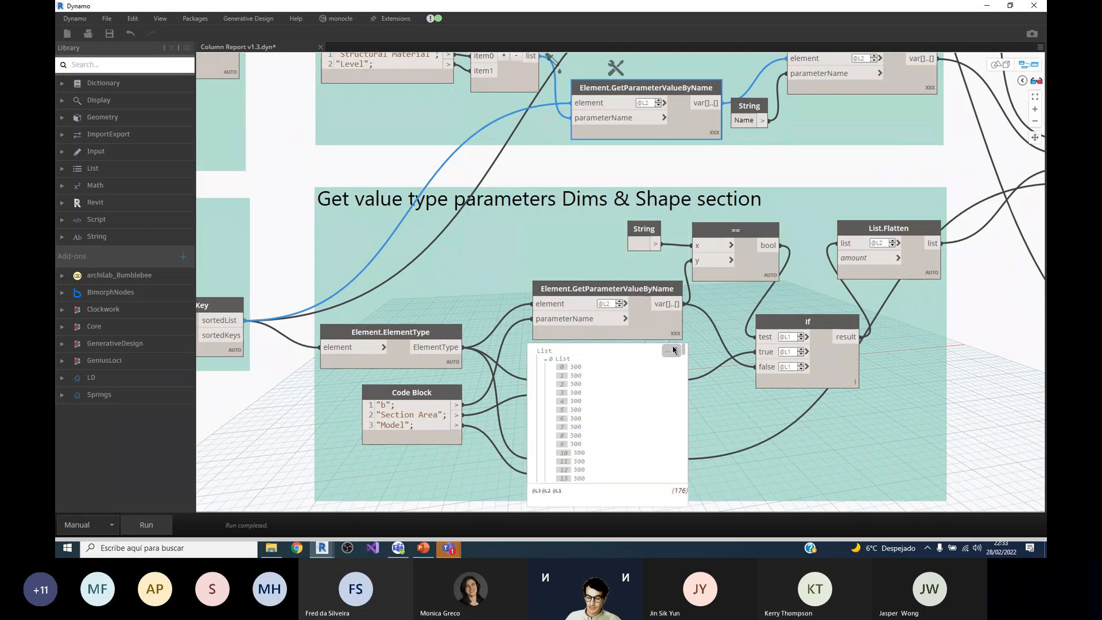
mouse_move(678, 408)
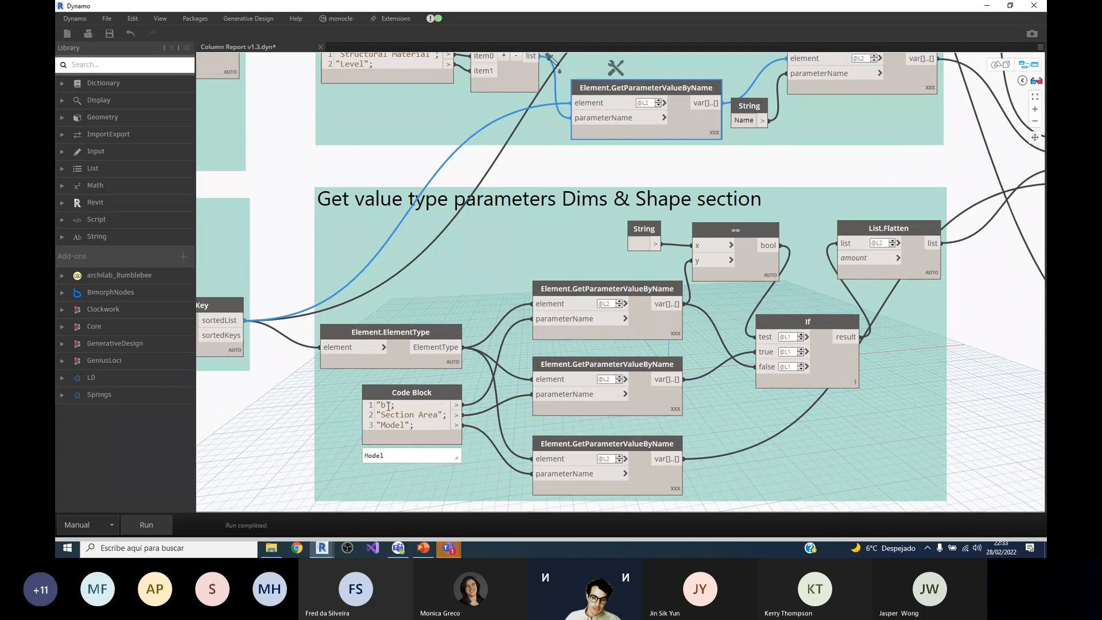
left_click(681, 338)
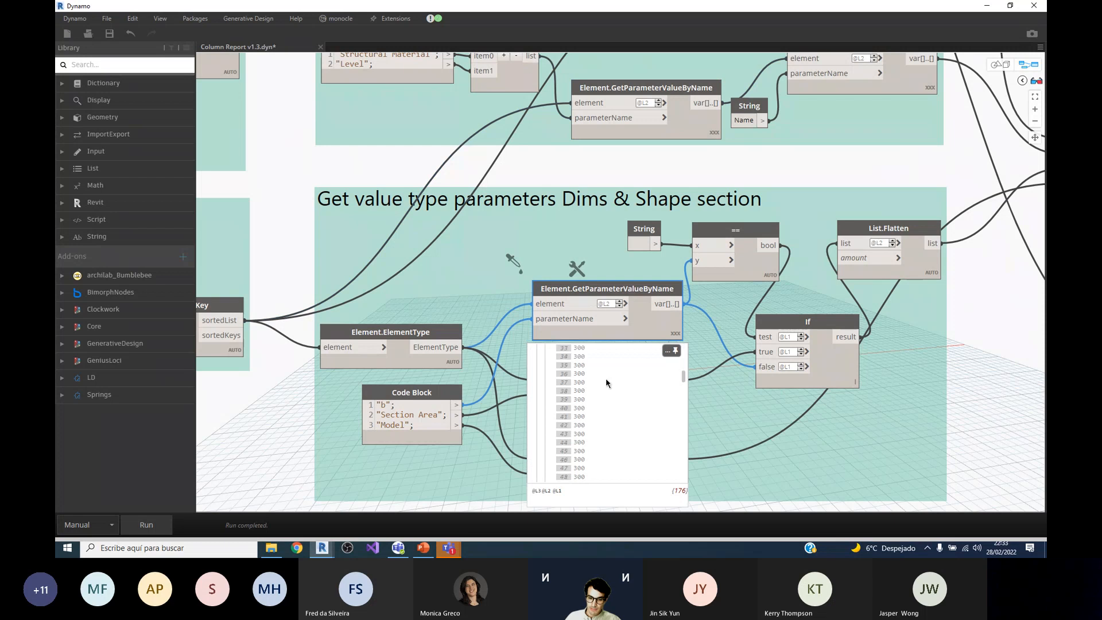
scroll(595, 393, "down", 10)
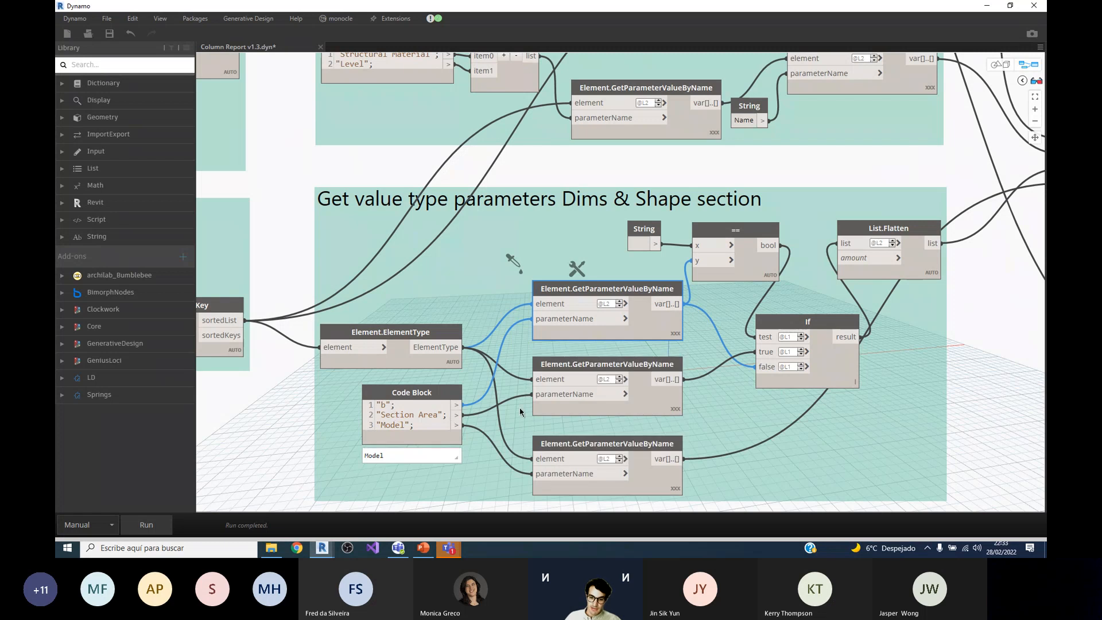
Step: Preview the list output by the Element.GetParameterValueByName node that reads the Section Area parameter
left_click(542, 408)
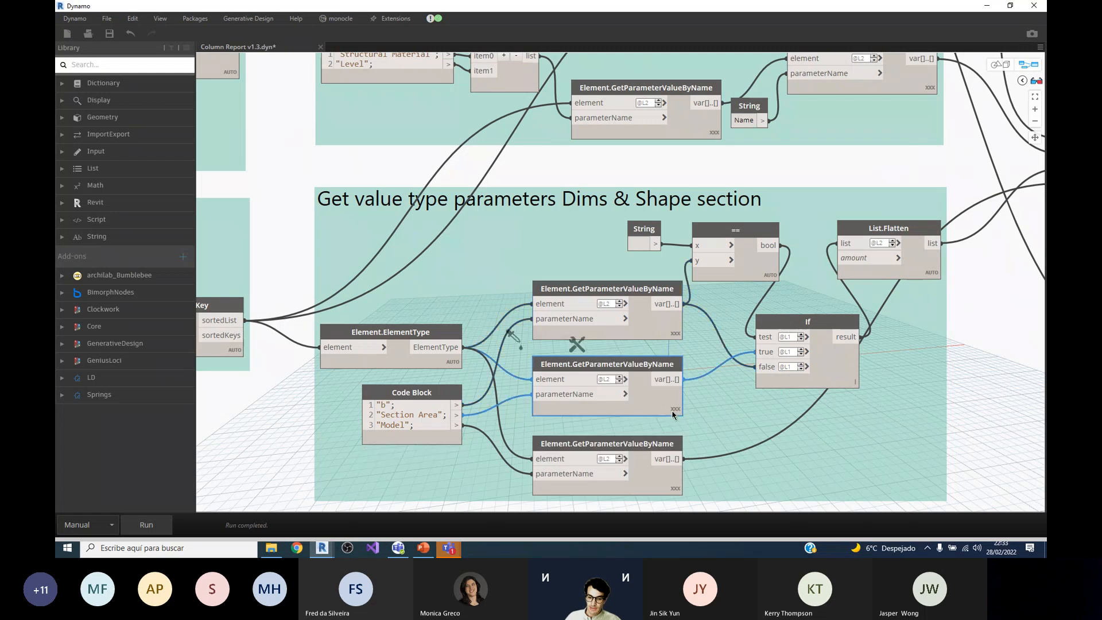
scroll(709, 269, "down", 5)
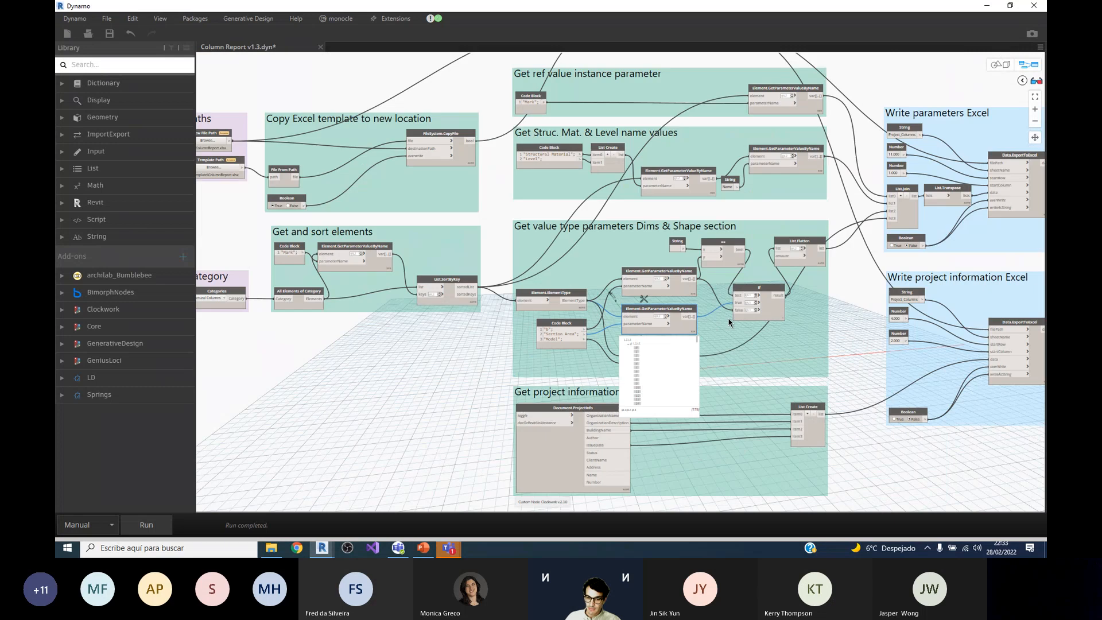
scroll(737, 396, "up", 7)
scroll(615, 310, "down", 7)
scroll(616, 307, "down", 2)
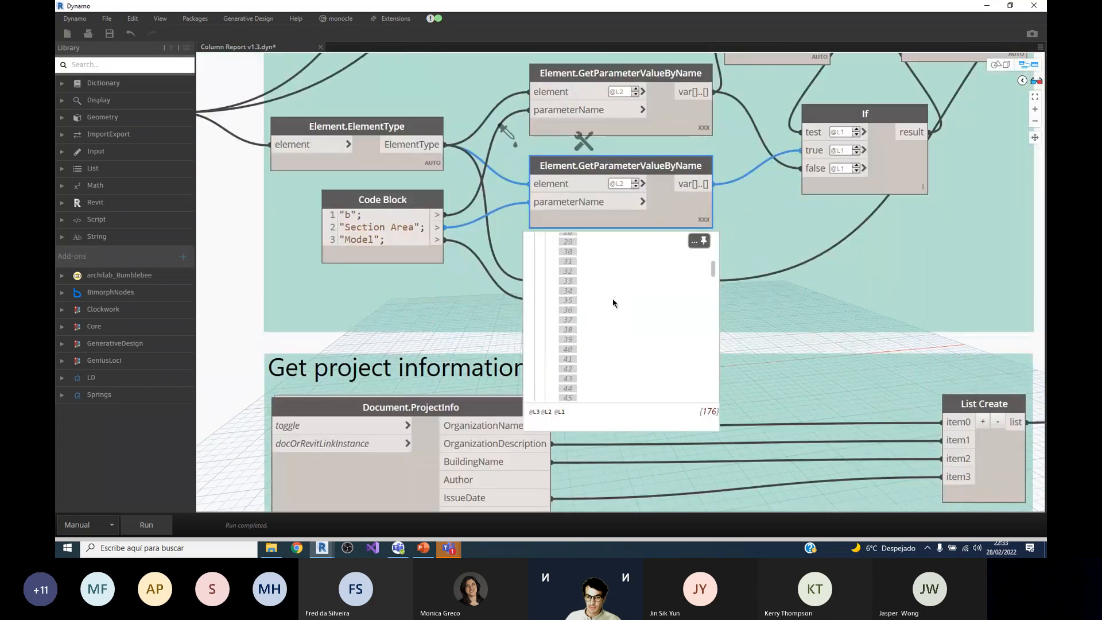
scroll(666, 258, "down", 2)
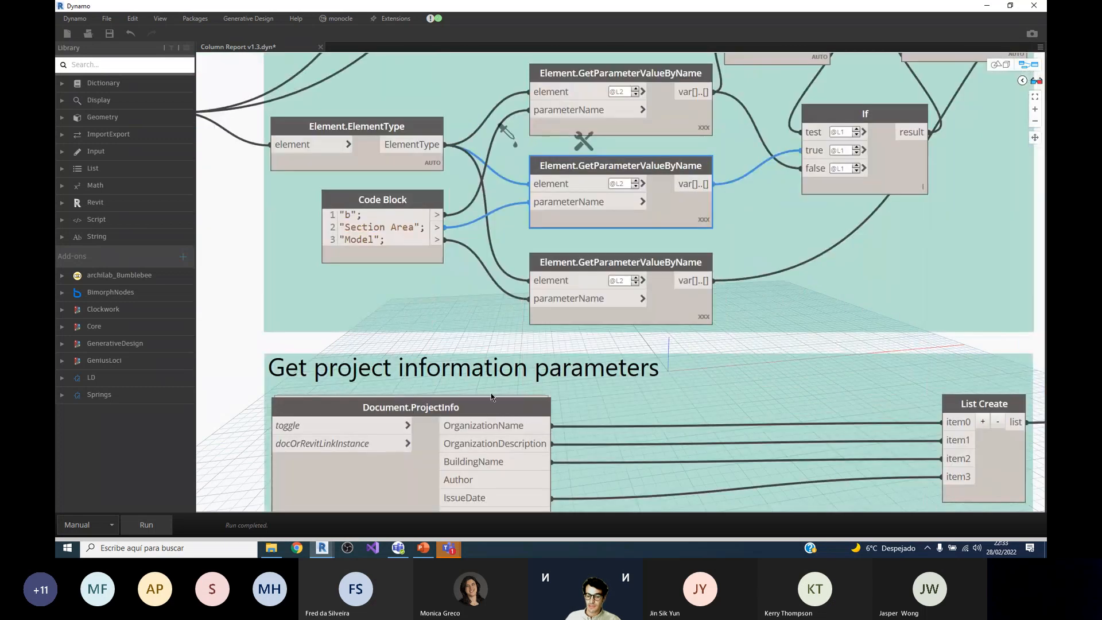
Step: Follow the parameter values through the == and If nodes into List.Flatten and preview the flattened list
scroll(574, 310, "down", 5)
scroll(619, 334, "up", 5)
scroll(618, 334, "up", 2)
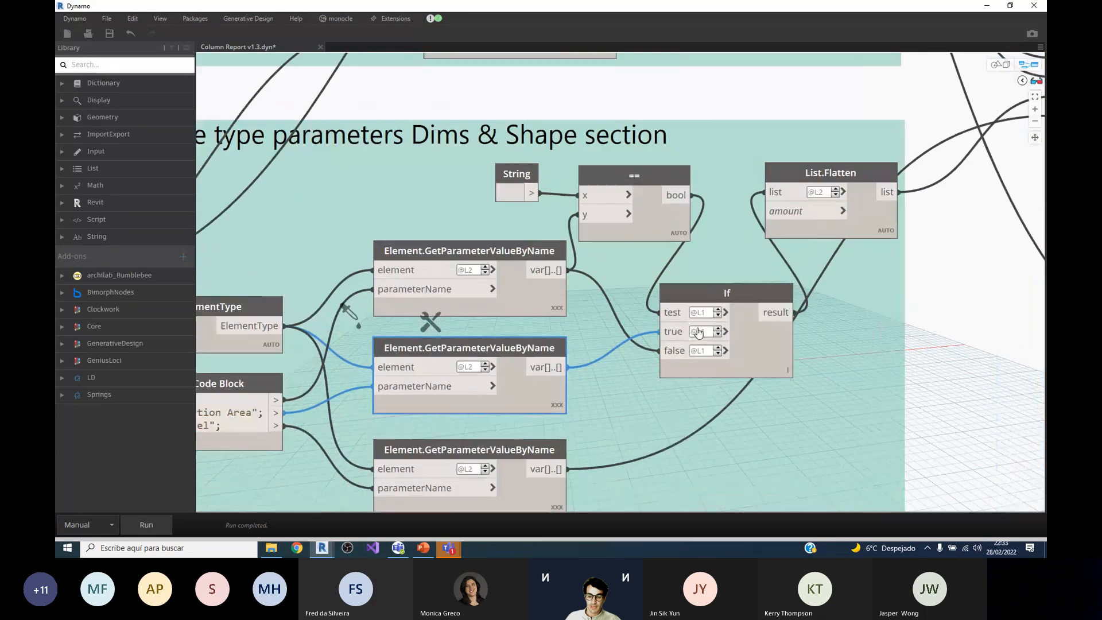
scroll(718, 322, "down", 2)
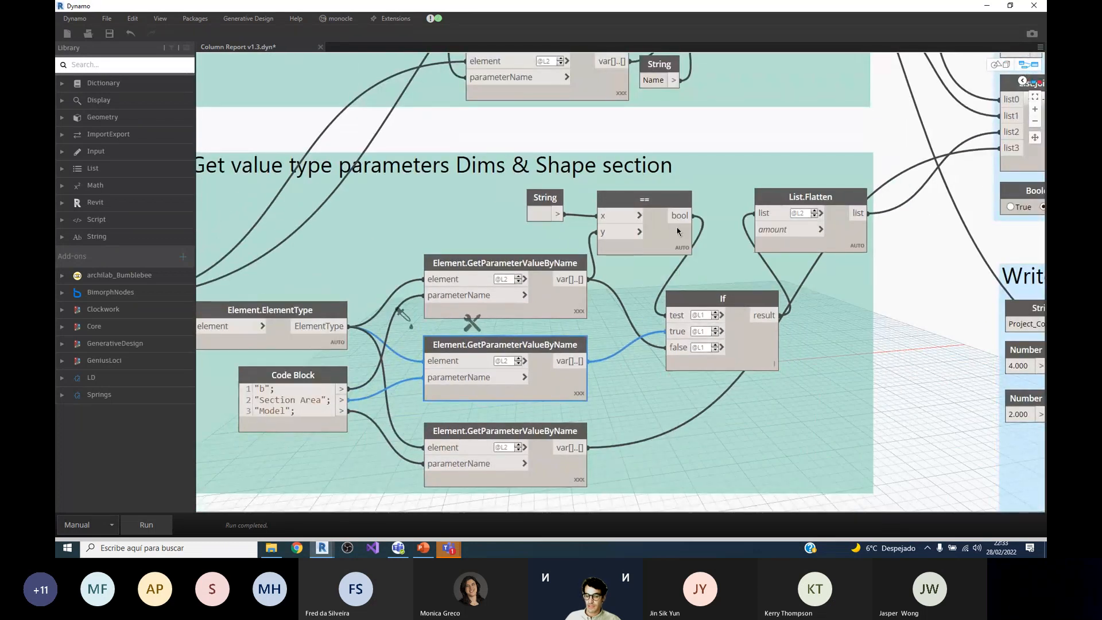
scroll(514, 225, "down", 2)
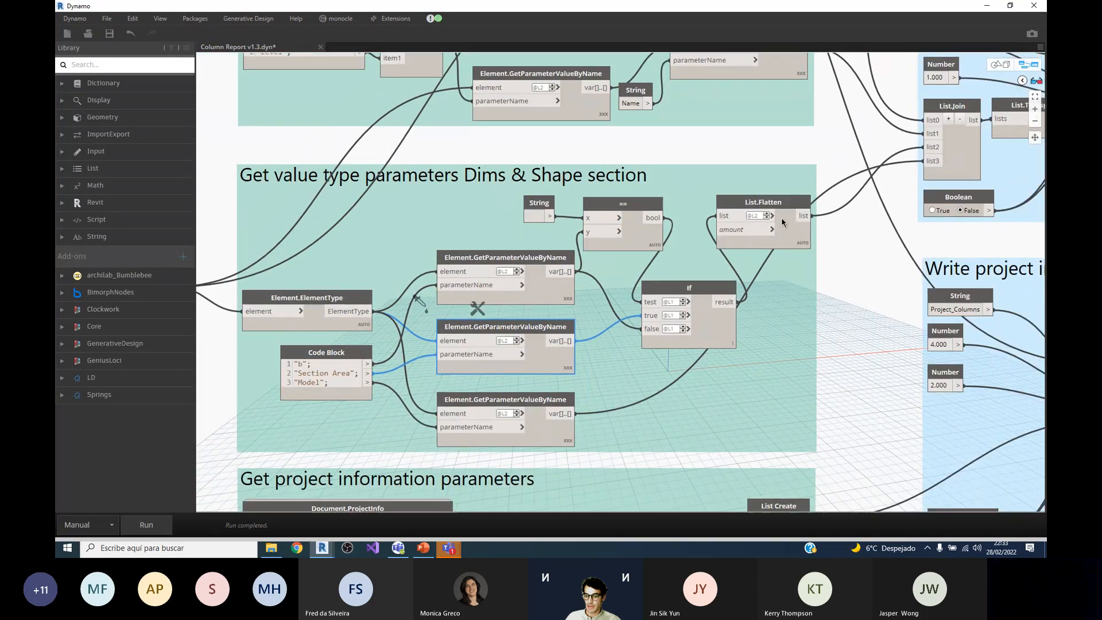
scroll(782, 221, "up", 3)
left_click(810, 272)
scroll(760, 313, "down", 10)
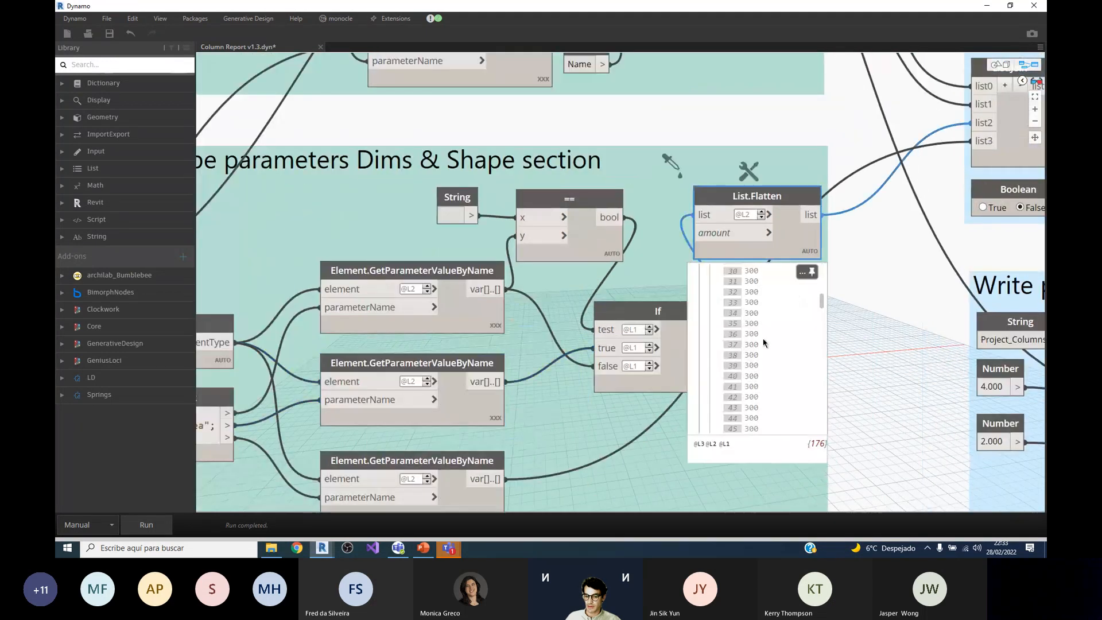
scroll(760, 308, "down", 9)
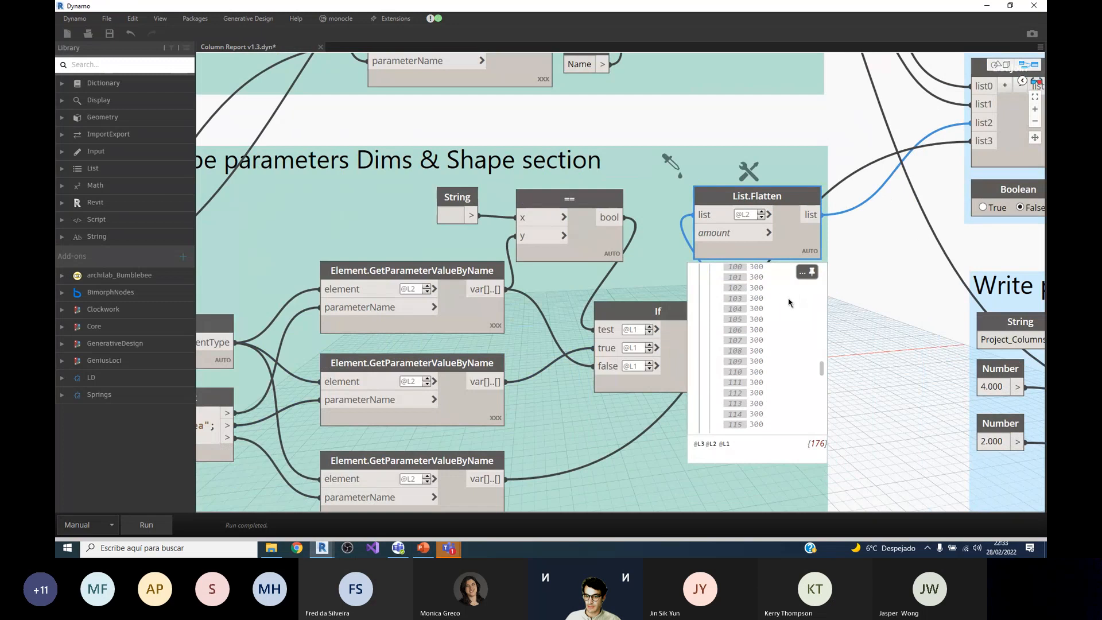
scroll(702, 182, "down", 5)
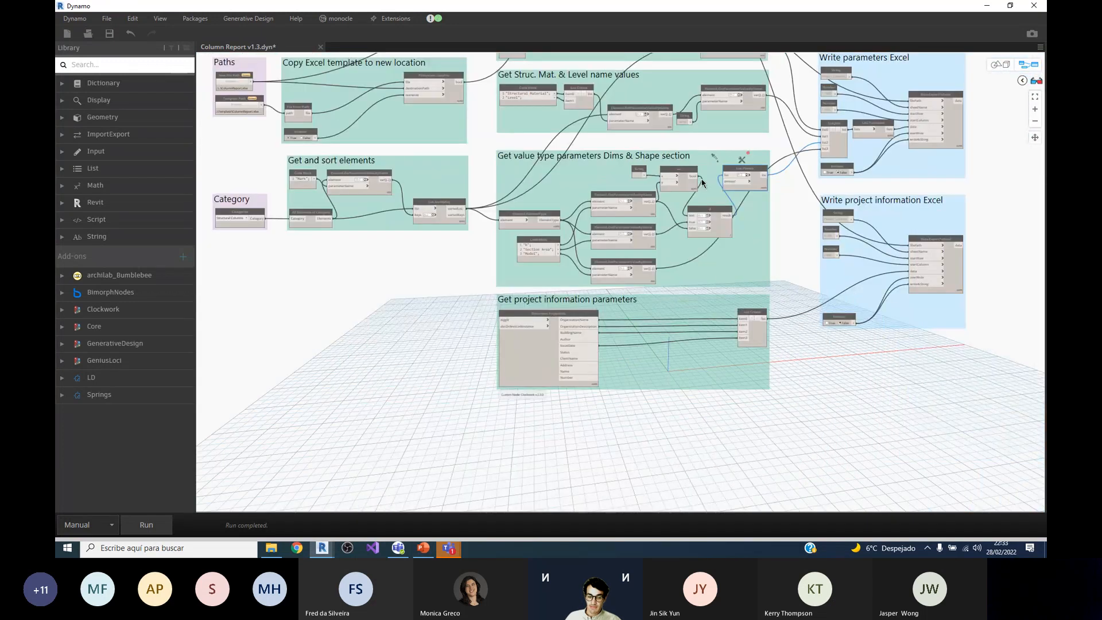
Step: Examine the Get project information parameters group, following the Document.ProjectInfo outputs into List Create
scroll(711, 270, "up", 2)
scroll(435, 396, "up", 3)
scroll(448, 269, "down", 2)
scroll(625, 447, "up", 2)
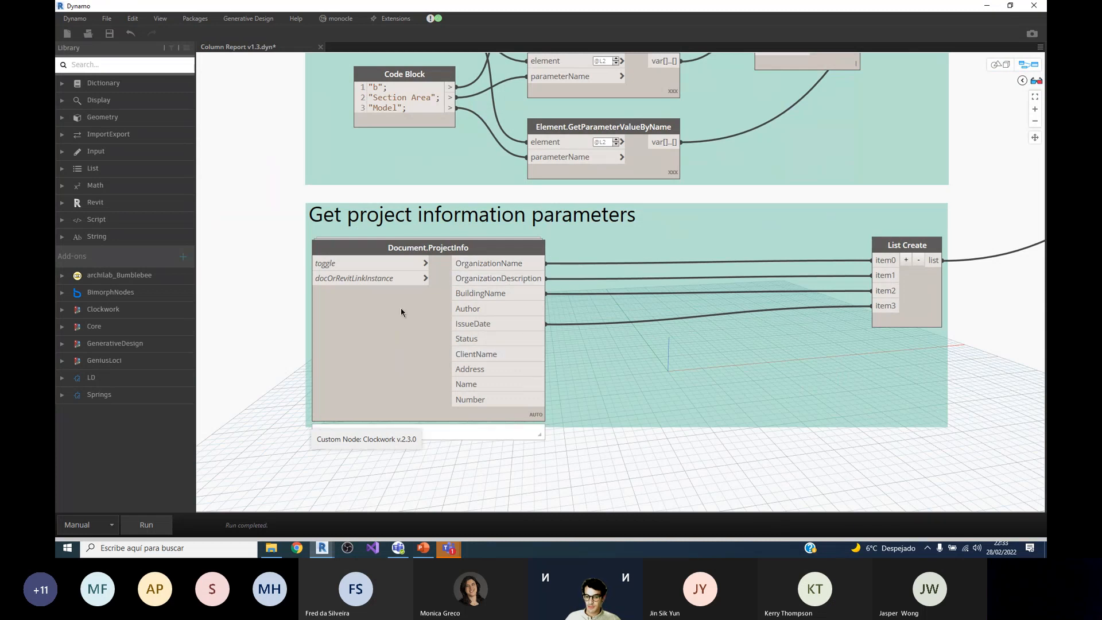
scroll(401, 310, "down", 1)
middle_click_drag(493, 329, 388, 333)
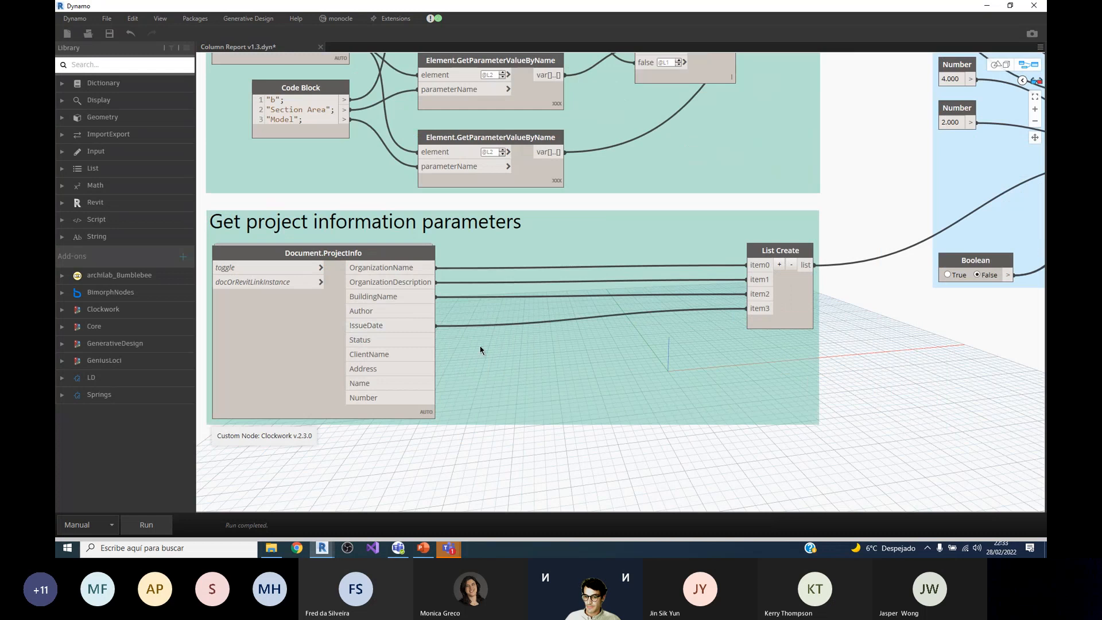
scroll(481, 347, "down", 3)
scroll(680, 322, "up", 4)
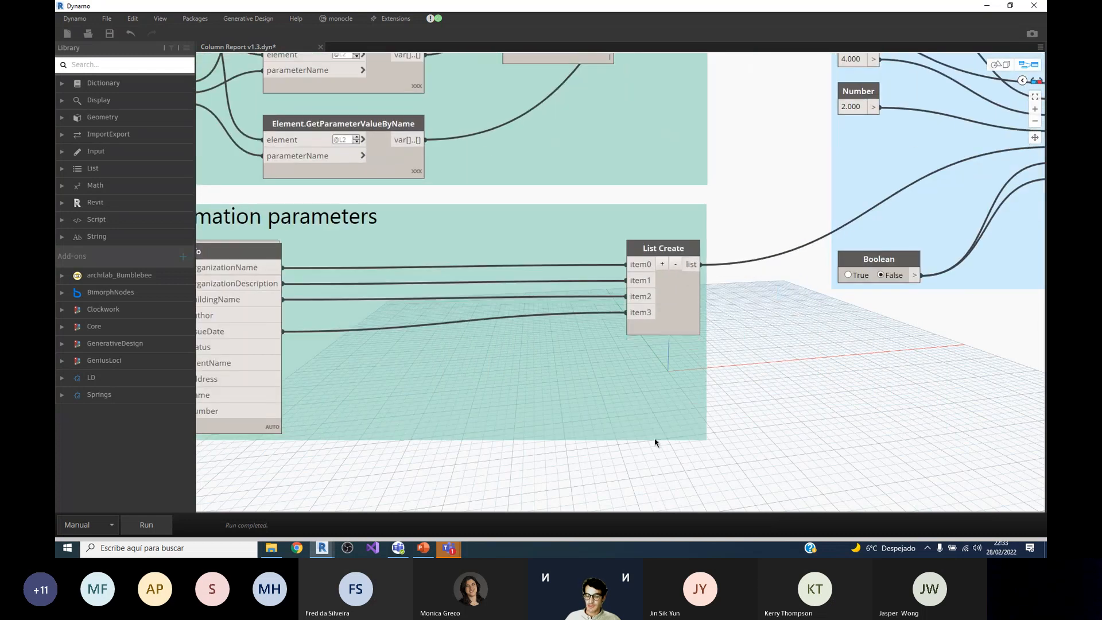
Step: Examine how the parameter groups feed the Write parameters Excel and Write project information Excel groups
scroll(655, 443, "down", 5)
scroll(610, 338, "up", 3)
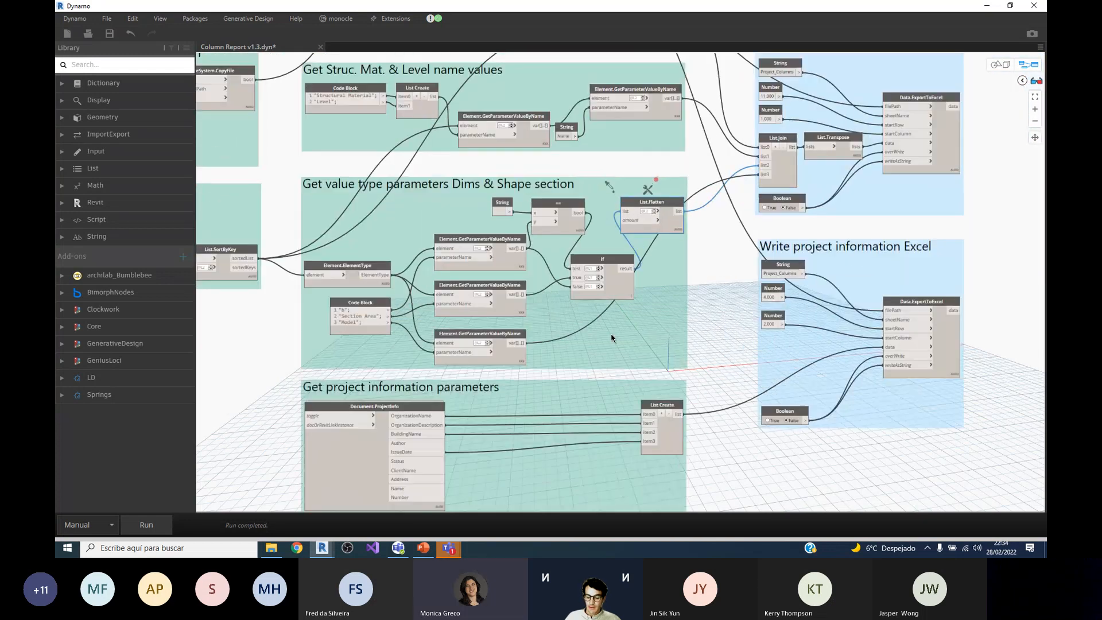
scroll(611, 333, "down", 3)
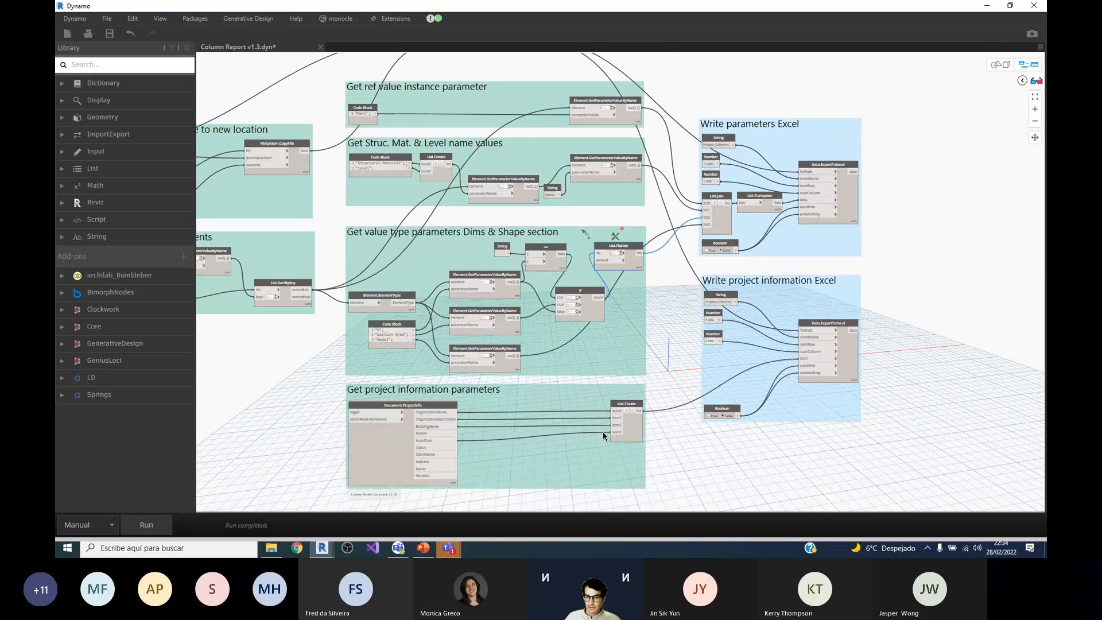
scroll(612, 272, "down", 1)
scroll(794, 253, "up", 3)
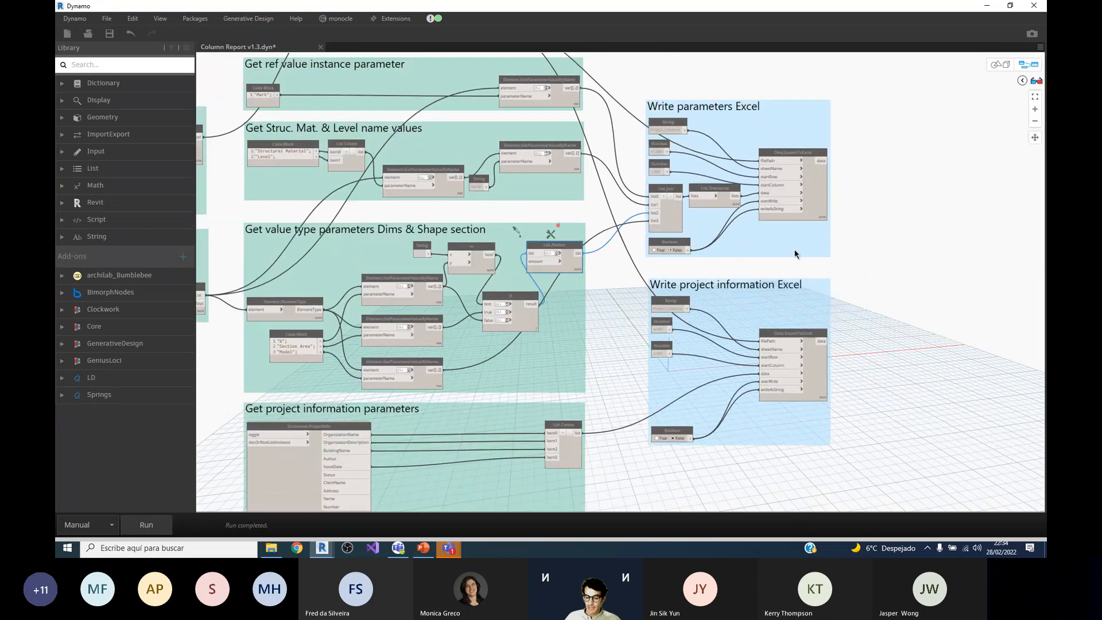
scroll(776, 189, "down", 1)
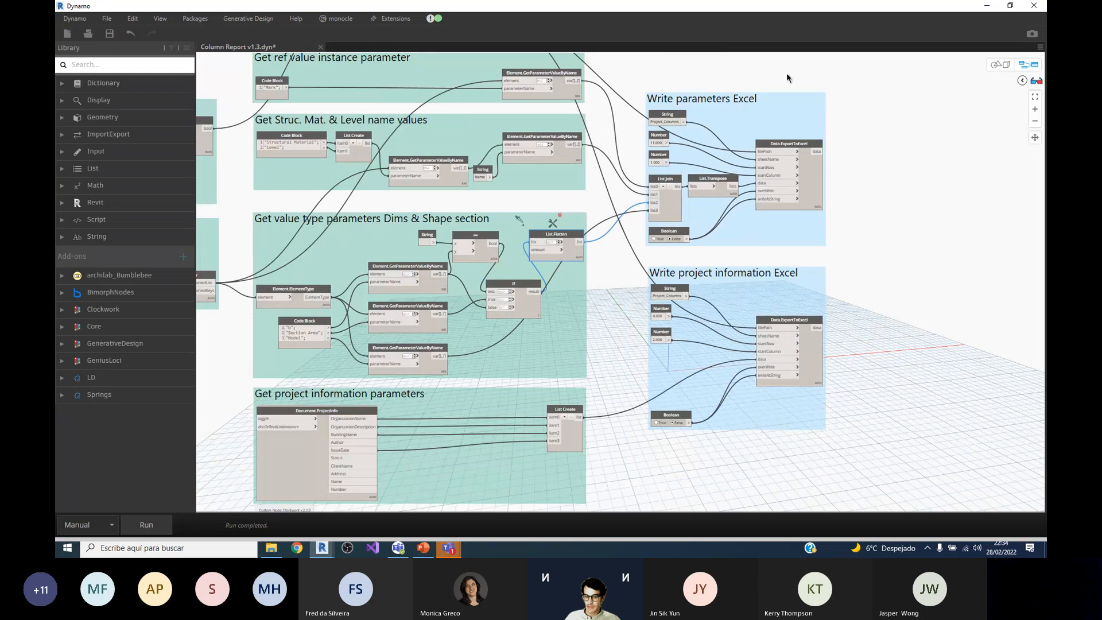
scroll(769, 396, "up", 1)
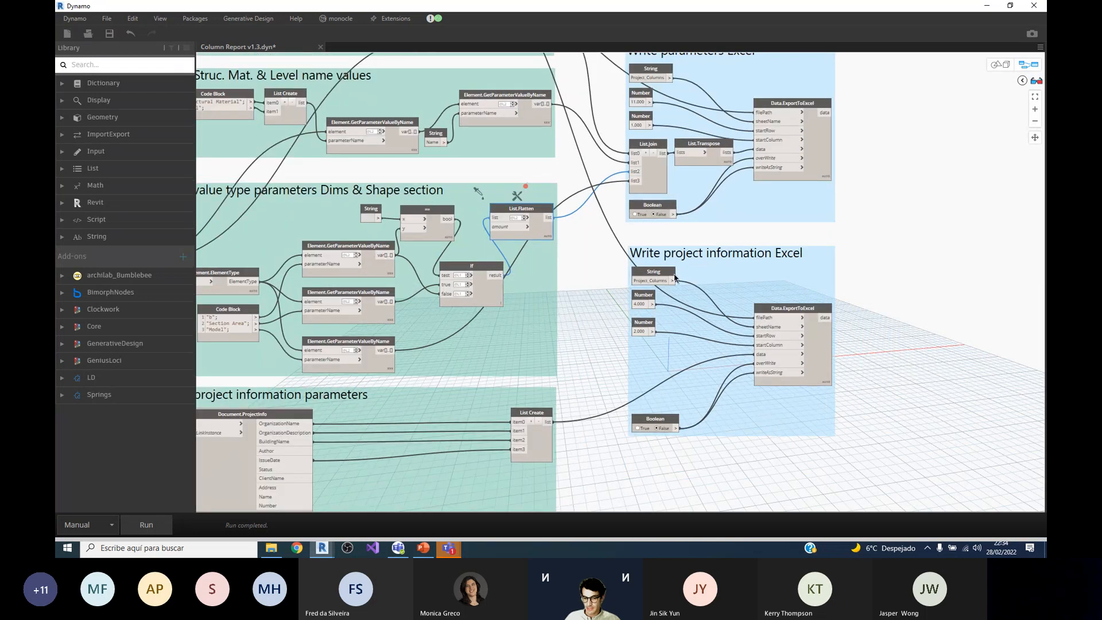
scroll(781, 269, "down", 3)
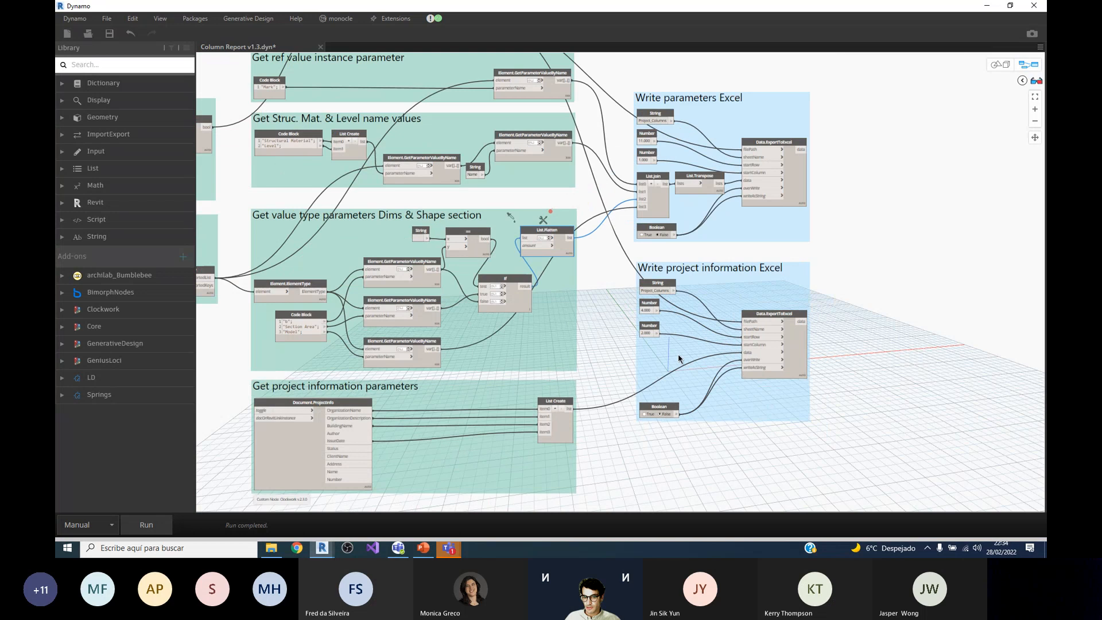
scroll(765, 81, "up", 4)
scroll(673, 95, "down", 1)
scroll(672, 93, "down", 1)
scroll(709, 132, "up", 1)
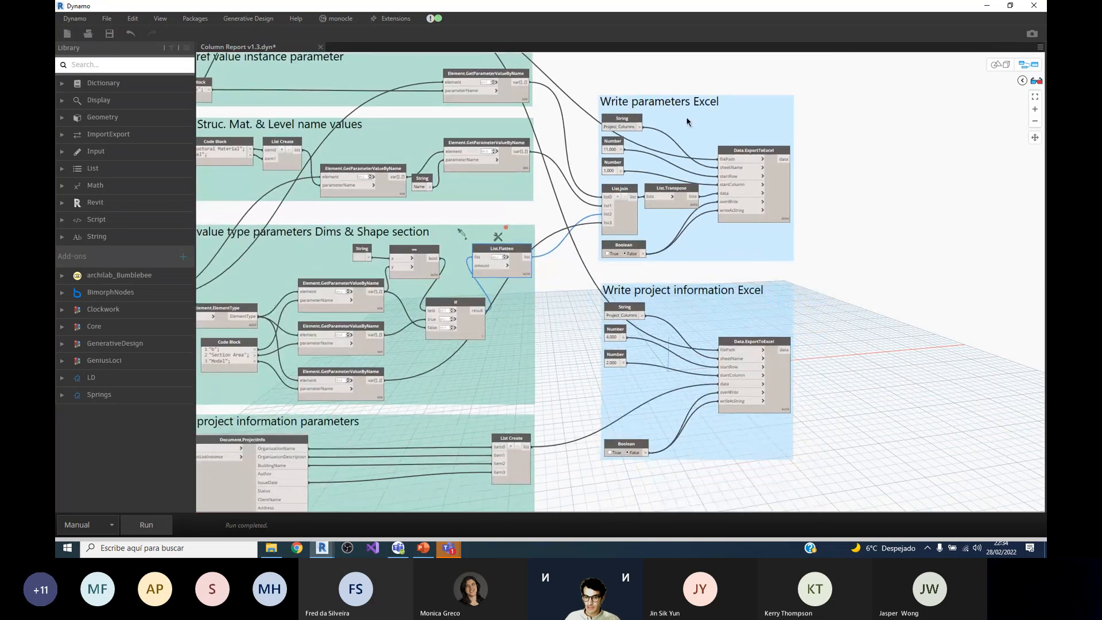
Step: Examine the sheet name, start row, start column, data and Boolean inputs of Data.ExportToExcel in the Write project information Excel group
scroll(753, 344, "up", 3)
scroll(752, 344, "up", 1)
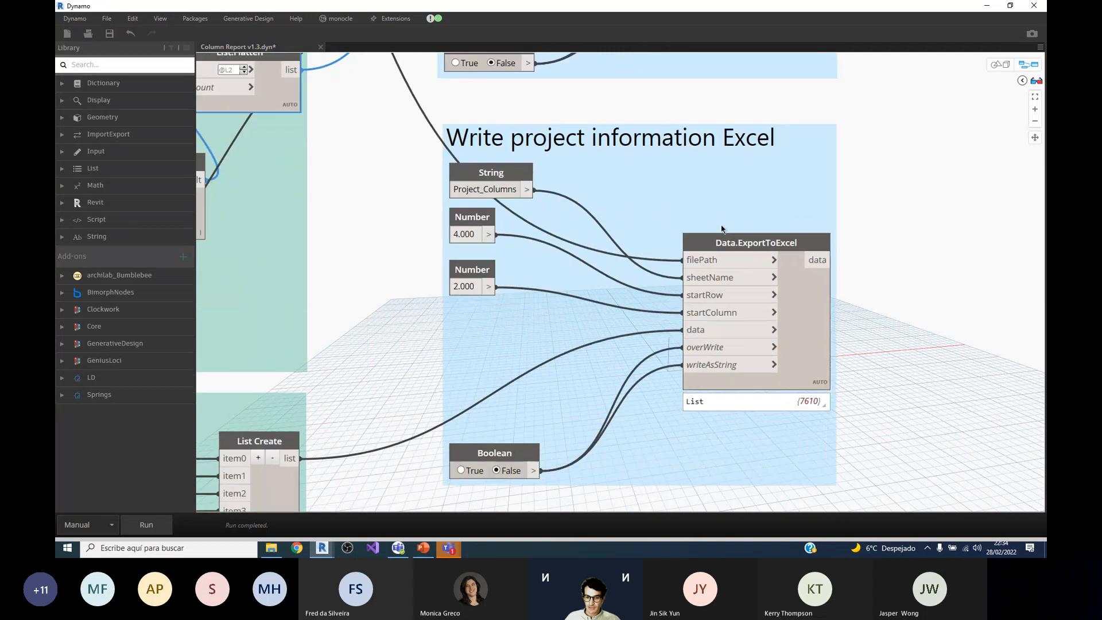
scroll(722, 228, "down", 1)
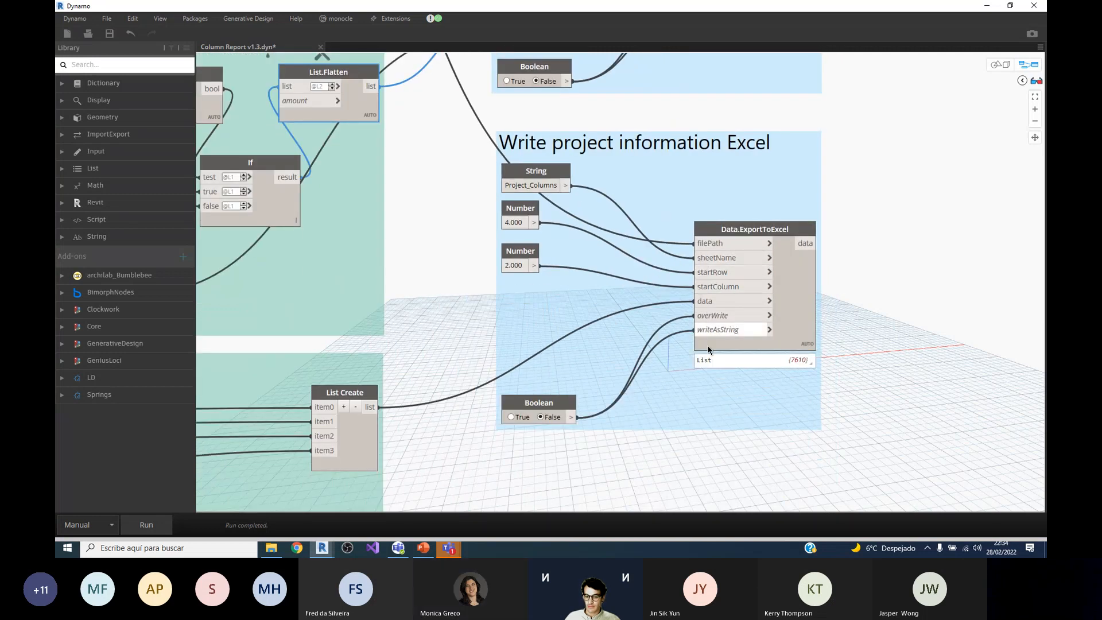
Step: Preview the List.Join output in the Write parameters Excel group, expand its sublists, and follow it into List.Transpose
scroll(665, 410, "down", 3)
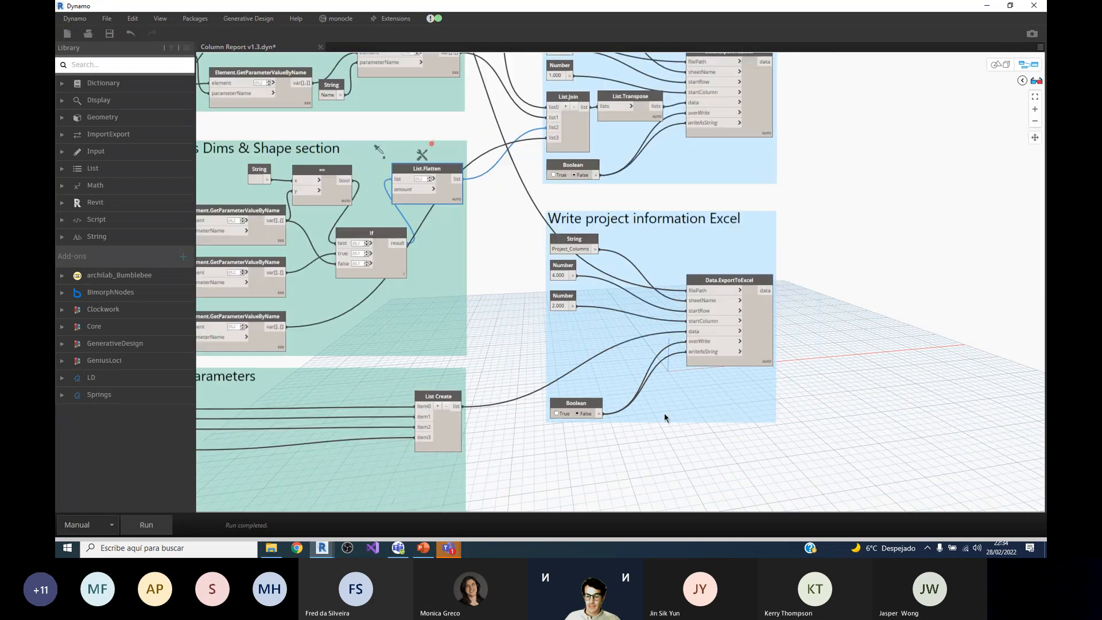
scroll(665, 417, "down", 3)
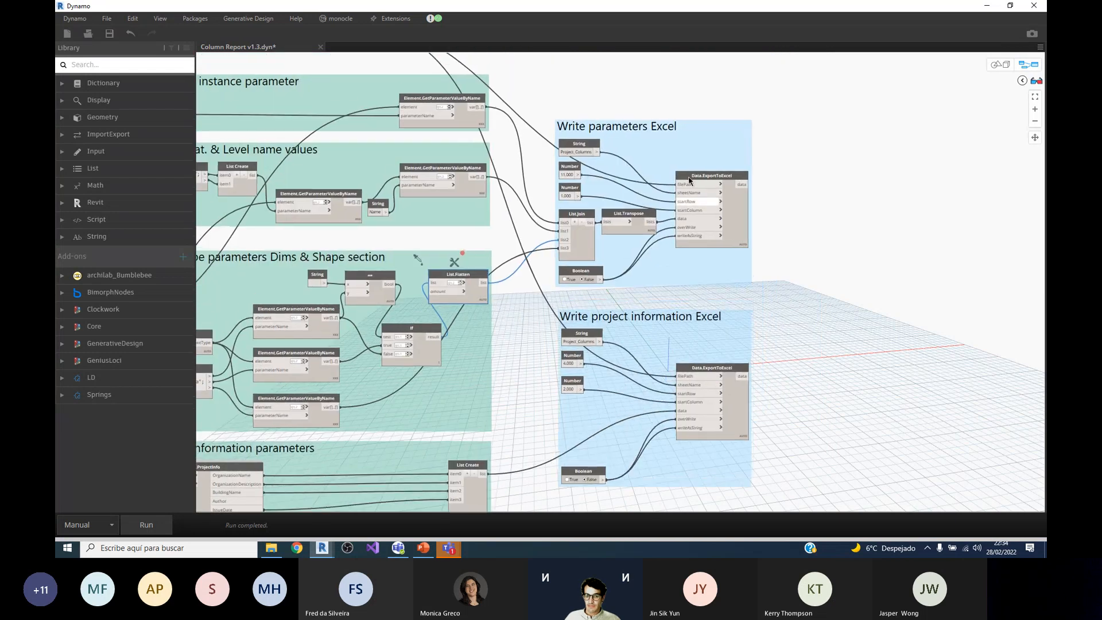
scroll(688, 178, "up", 3)
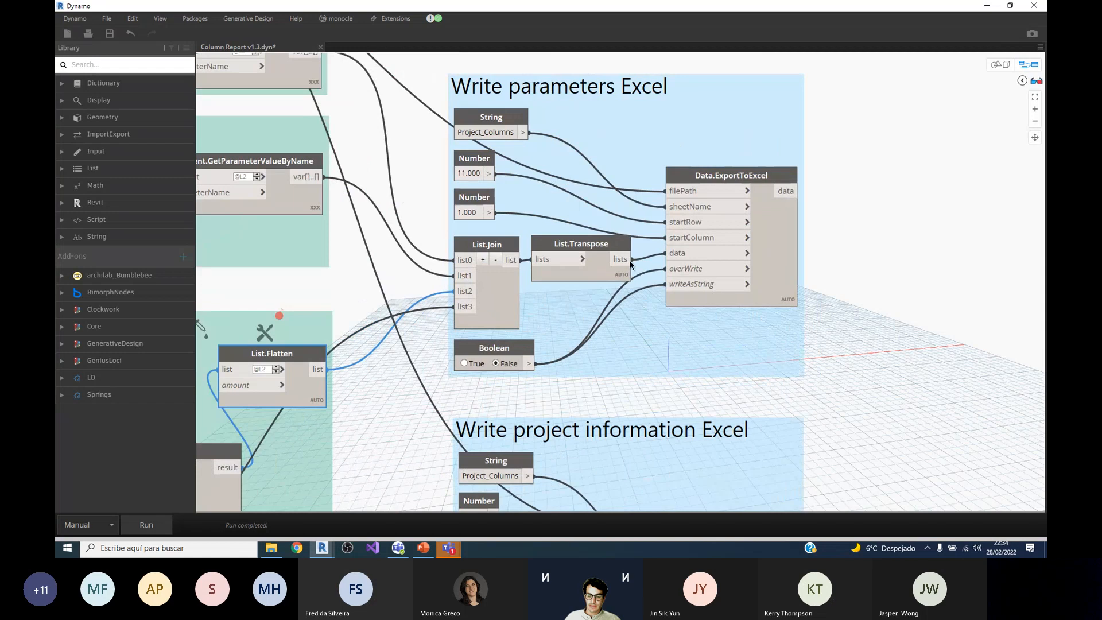
mouse_move(508, 339)
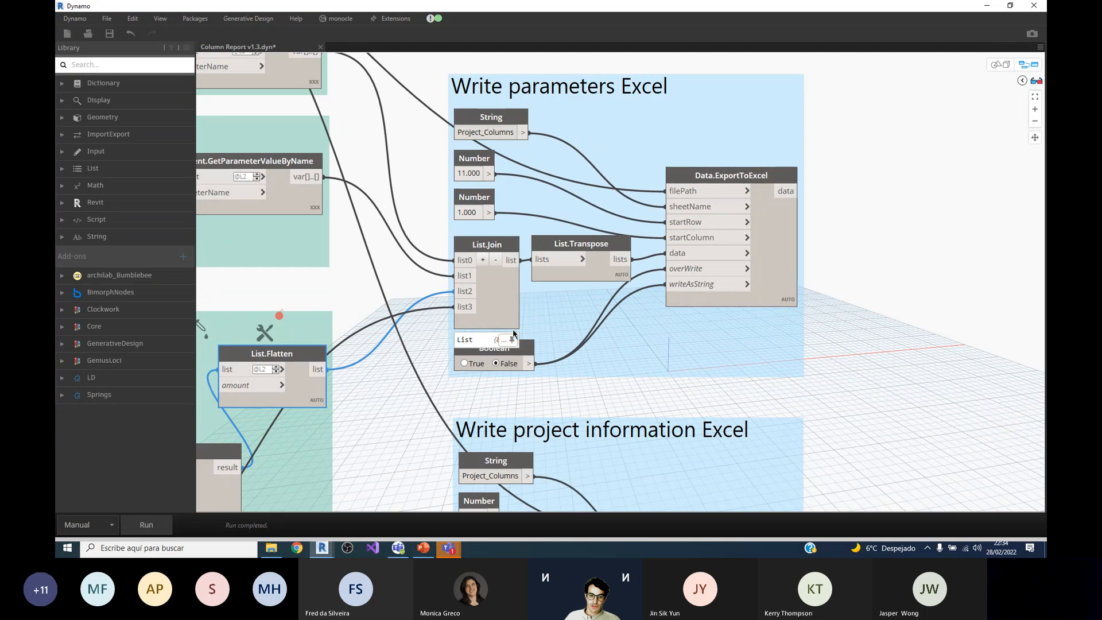
left_click(513, 340)
scroll(476, 377, "down", 4)
scroll(475, 380, "up", 3)
scroll(475, 381, "up", 2)
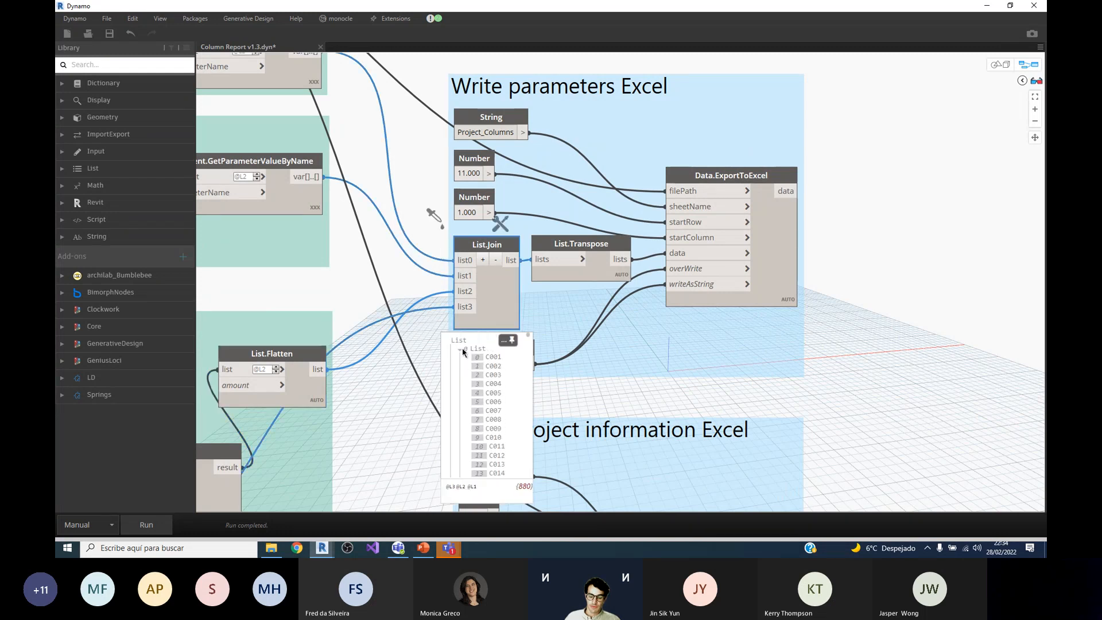
scroll(491, 396, "down", 2)
scroll(492, 396, "down", 9)
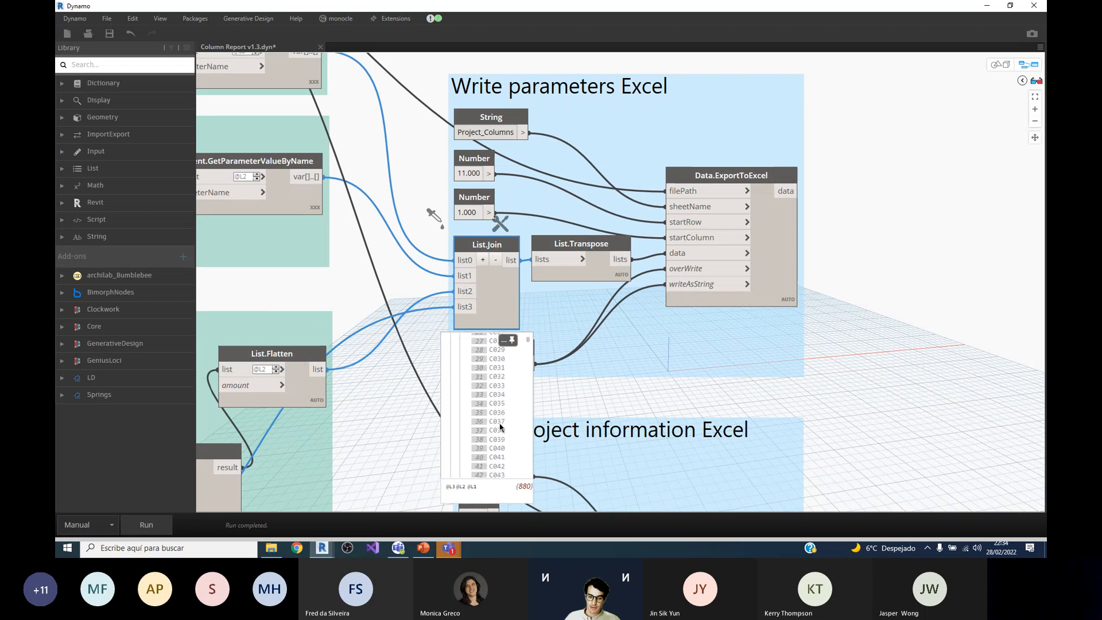
scroll(497, 417, "up", 10)
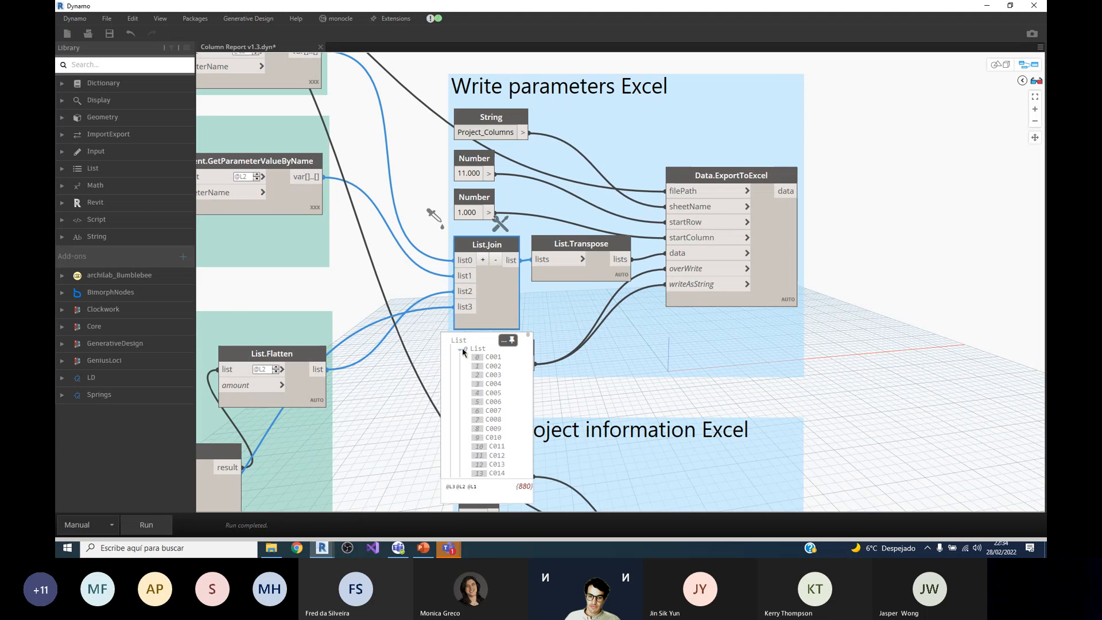
left_click(464, 352)
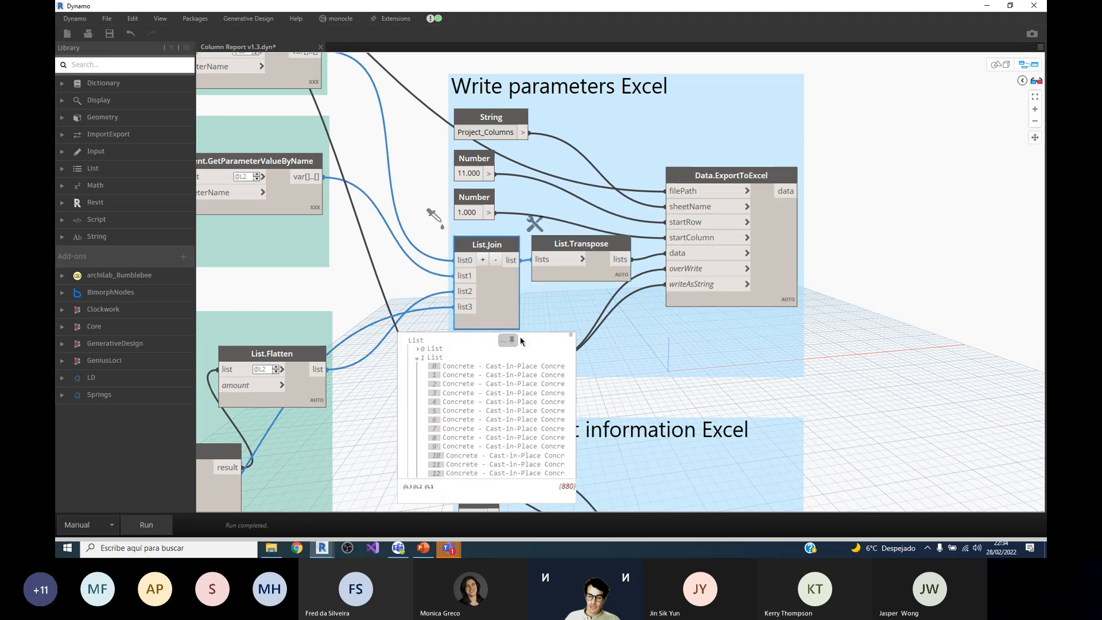
left_click(571, 270)
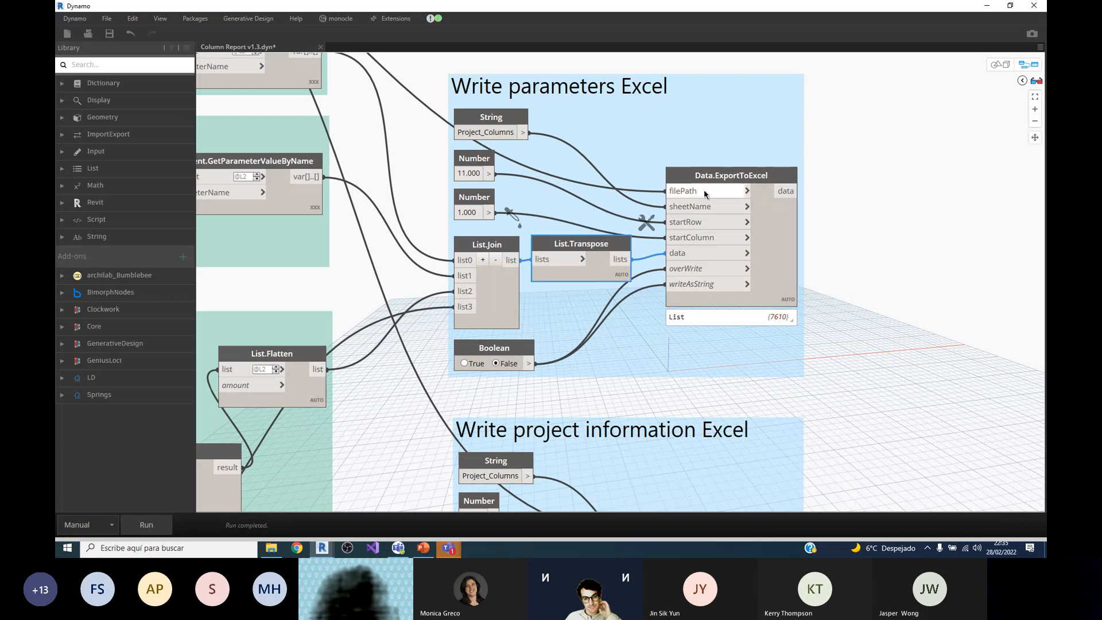
Step: Examine the Clockwork Passthrough node above the parameter groups and read its description
scroll(837, 303, "down", 5)
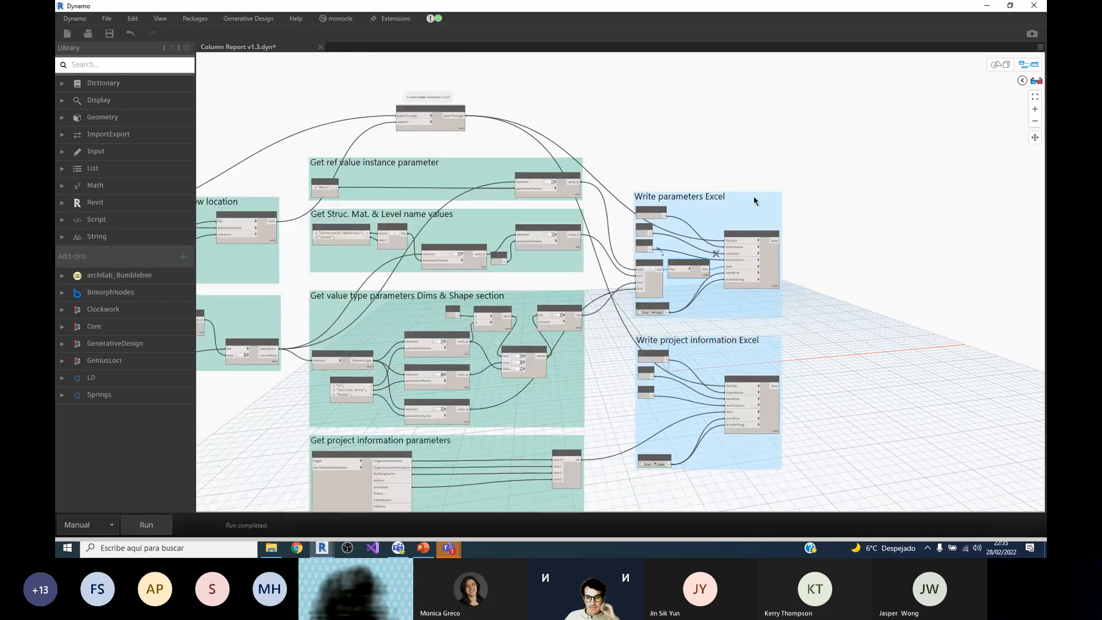
scroll(867, 341, "up", 3)
scroll(868, 341, "down", 3)
scroll(494, 136, "up", 6)
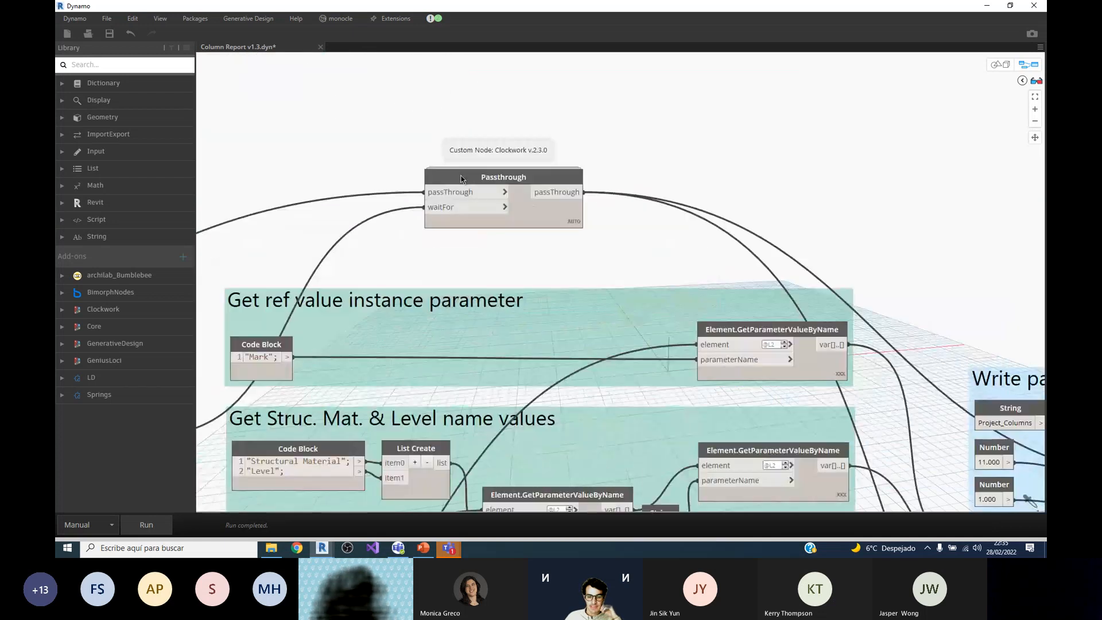
scroll(600, 285, "down", 2)
scroll(497, 163, "up", 2)
scroll(497, 163, "up", 2)
scroll(674, 179, "down", 2)
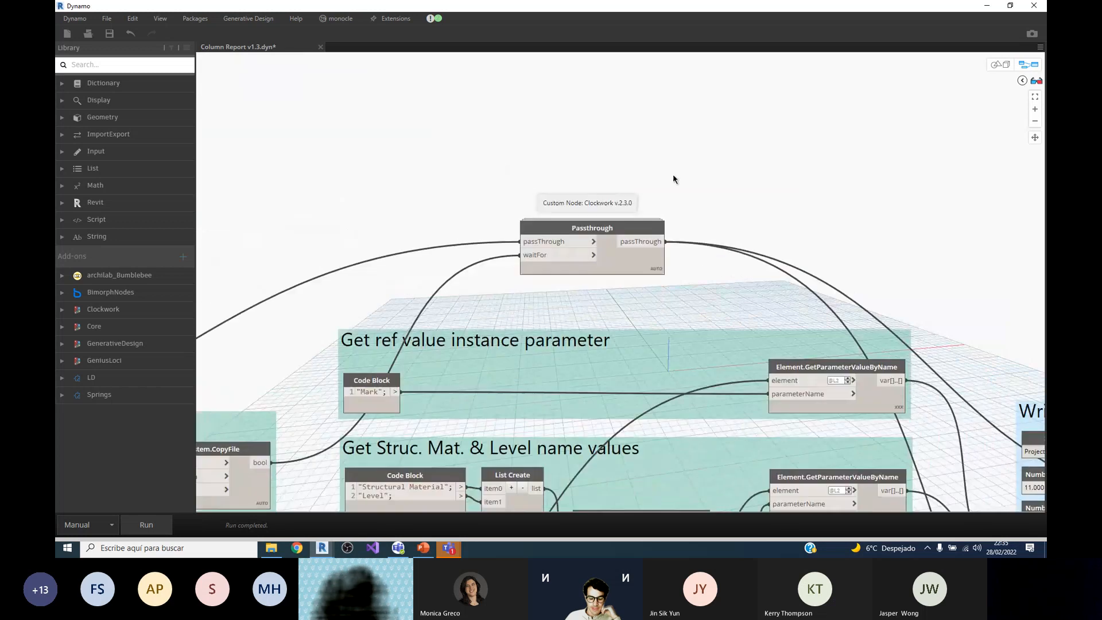
scroll(674, 179, "down", 4)
scroll(624, 215, "up", 5)
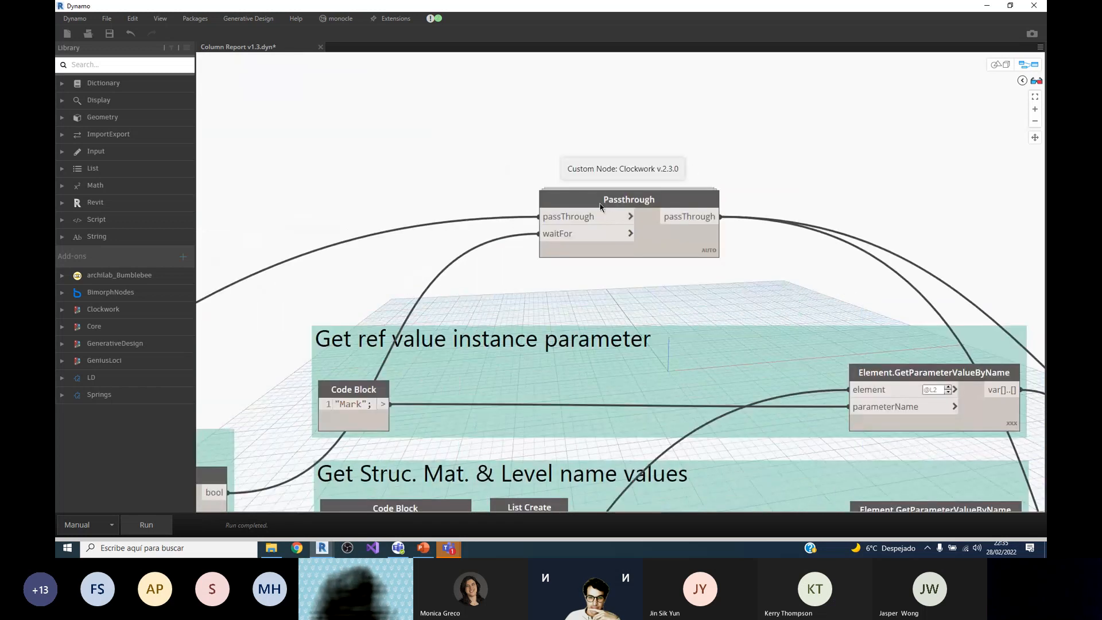
scroll(655, 199, "down", 2)
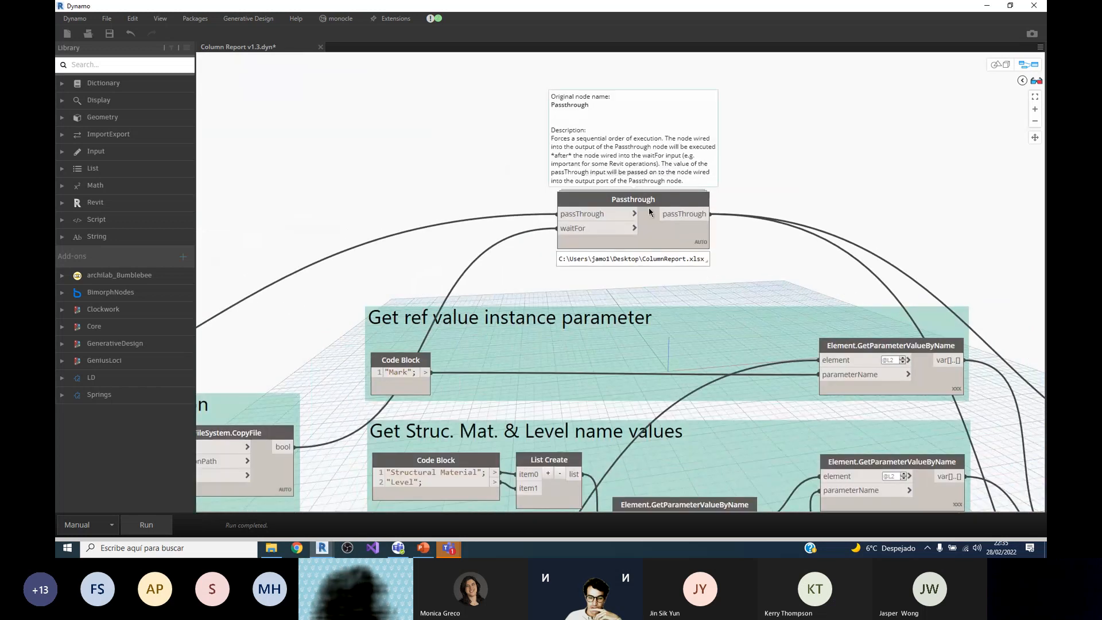
scroll(650, 212, "up", 2)
scroll(650, 212, "down", 4)
scroll(540, 160, "up", 1)
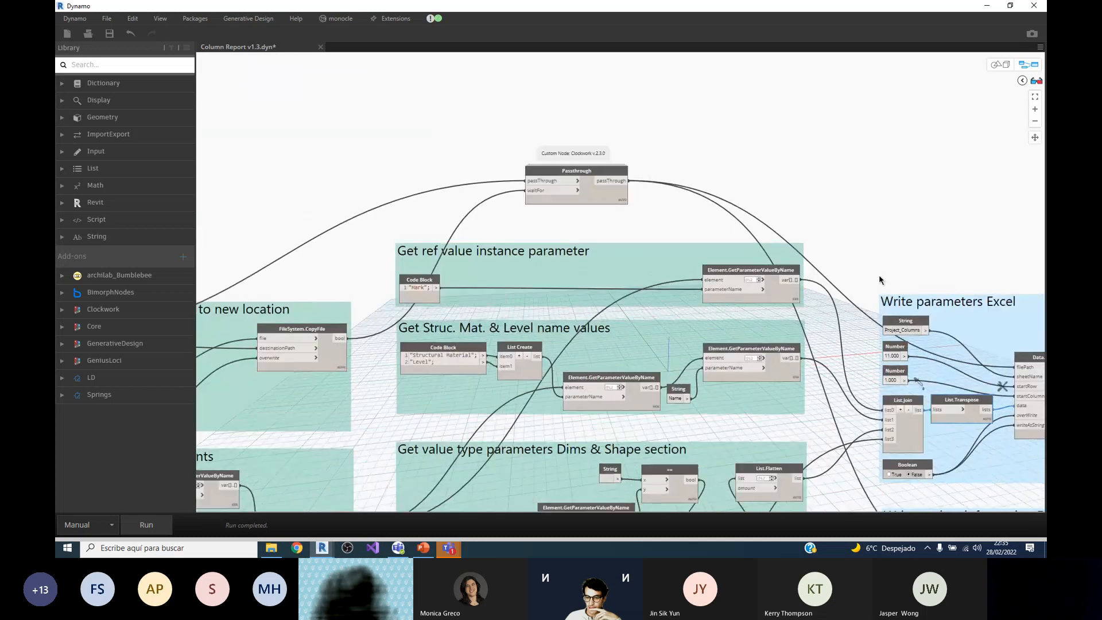
Step: Trace the Passthrough node's output to the Write parameters Excel group and its waitFor input back to FileSystem.CopyFile
scroll(533, 150, "down", 1)
scroll(995, 329, "up", 1)
mouse_move(995, 330)
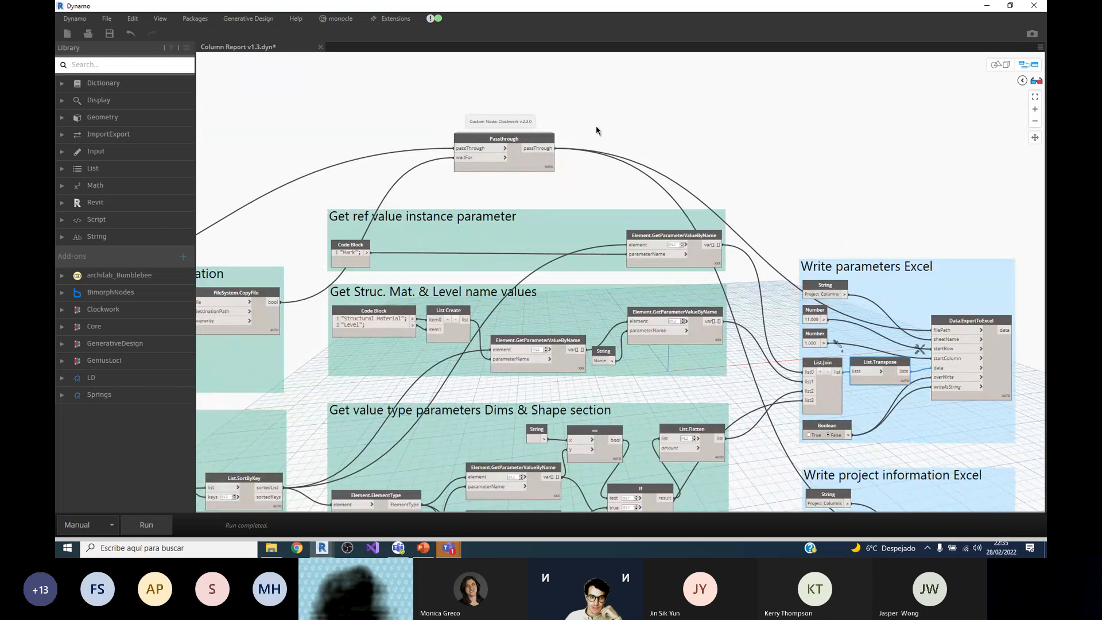
scroll(596, 126, "down", 1)
scroll(326, 312, "up", 3)
mouse_move(325, 310)
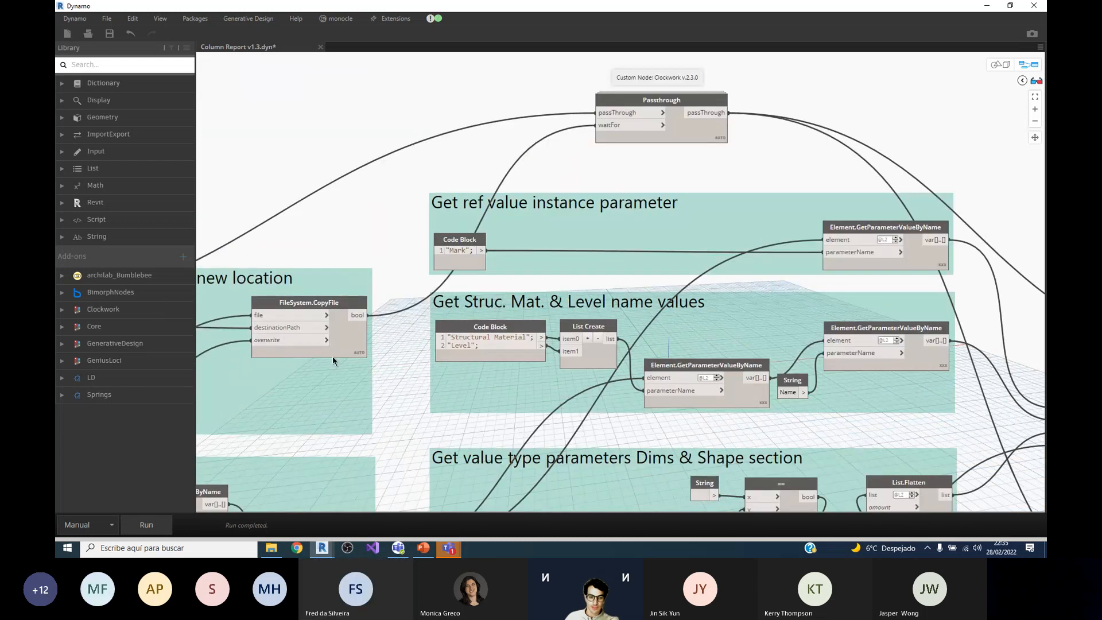
mouse_move(607, 125)
left_click(674, 131)
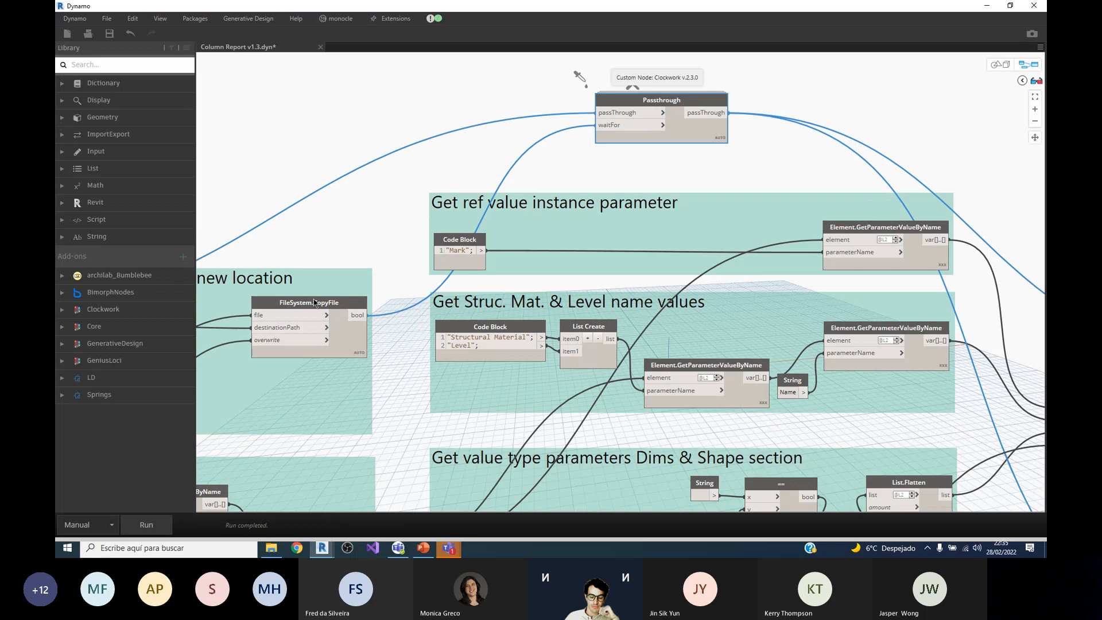
mouse_move(342, 333)
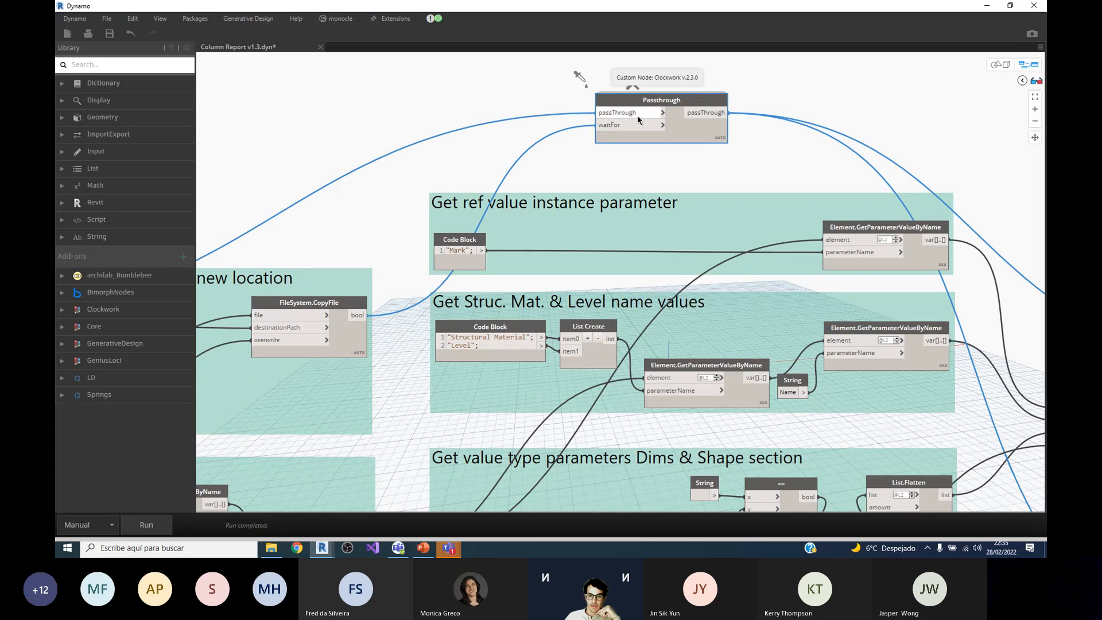
Step: Examine how Passthrough links the Paths and Copy Excel template to new location groups to both Excel writing groups
scroll(637, 115, "down", 2)
scroll(634, 124, "up", 3)
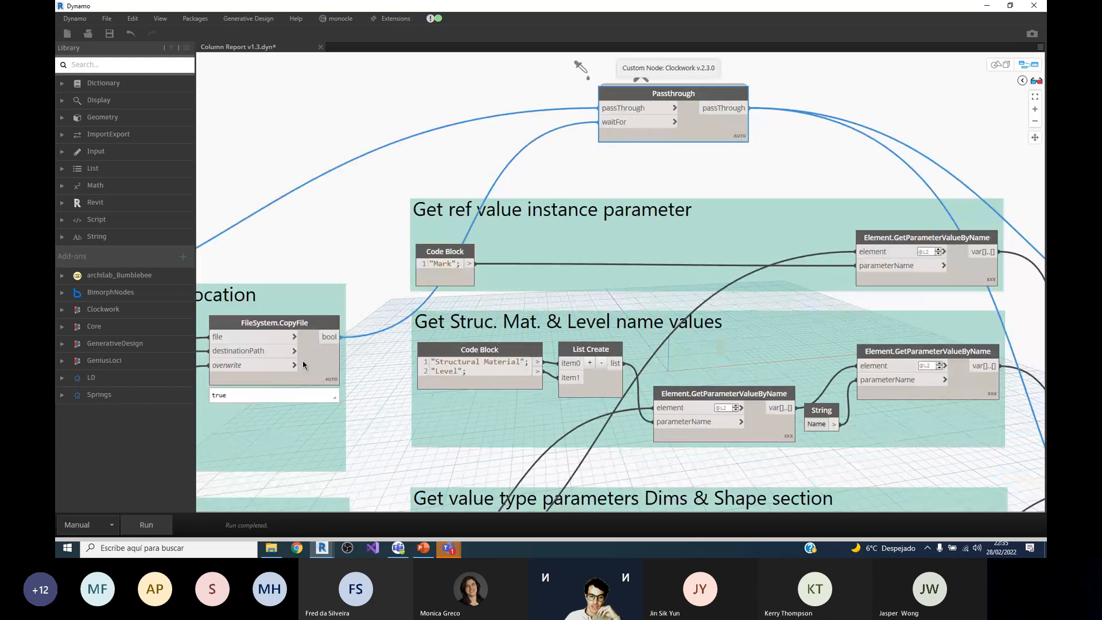
scroll(666, 112, "down", 3)
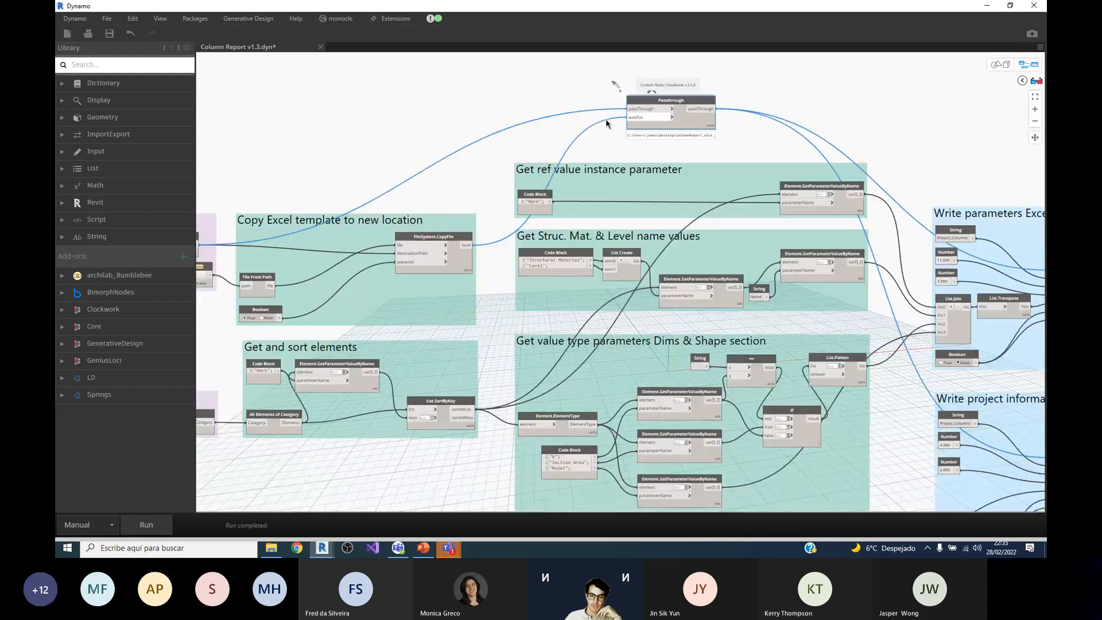
scroll(644, 114, "up", 4)
scroll(401, 147, "down", 3)
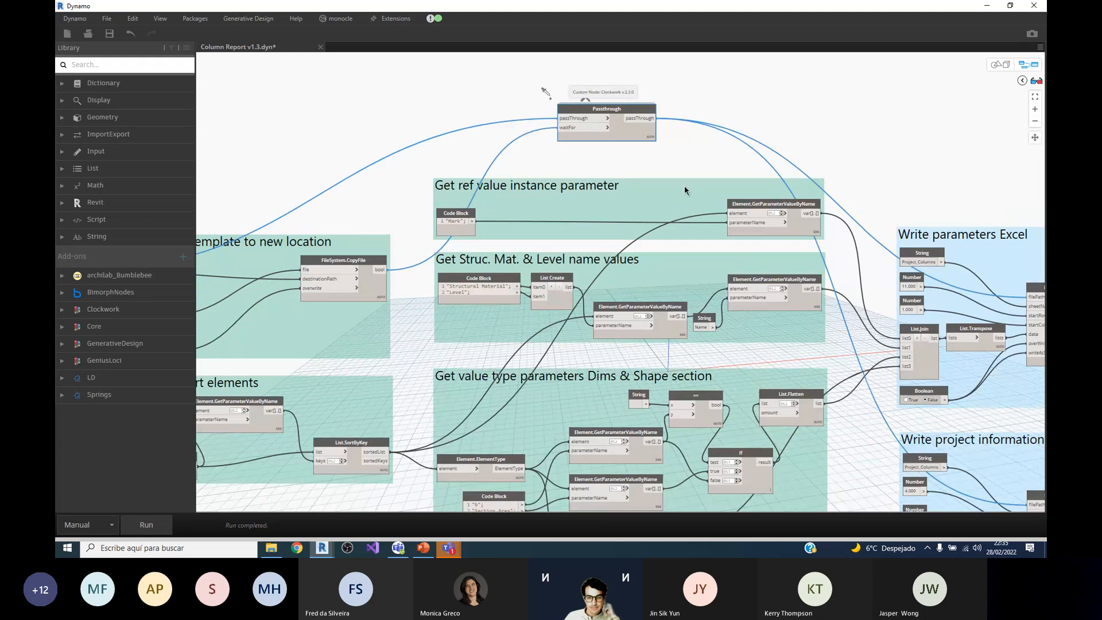
scroll(507, 141, "down", 2)
scroll(507, 141, "down", 3)
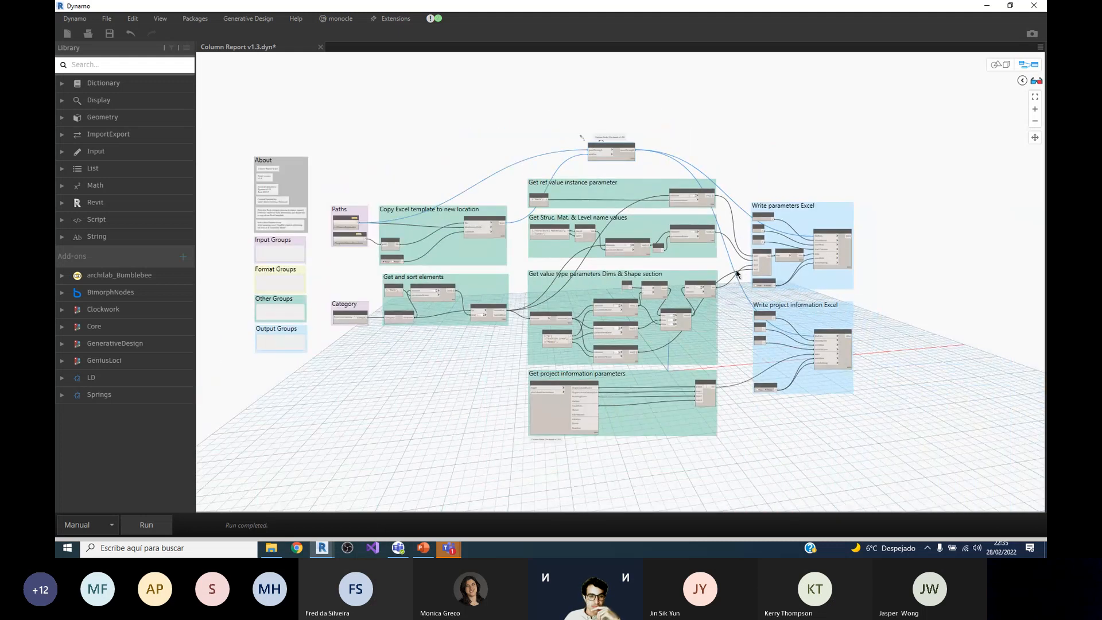
scroll(394, 115, "up", 2)
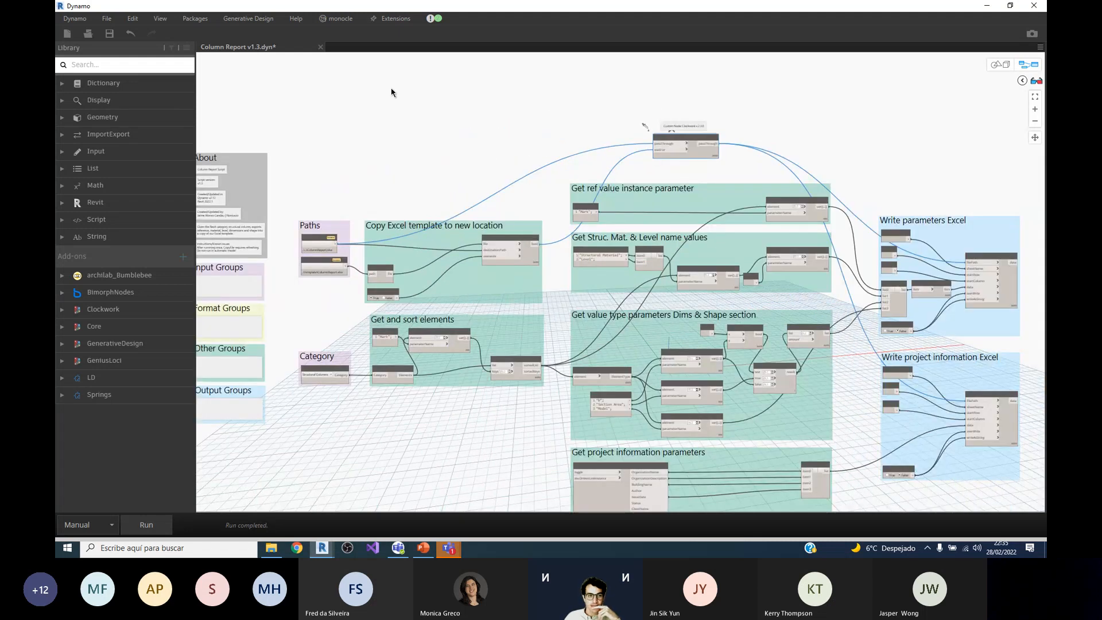
left_click(320, 47)
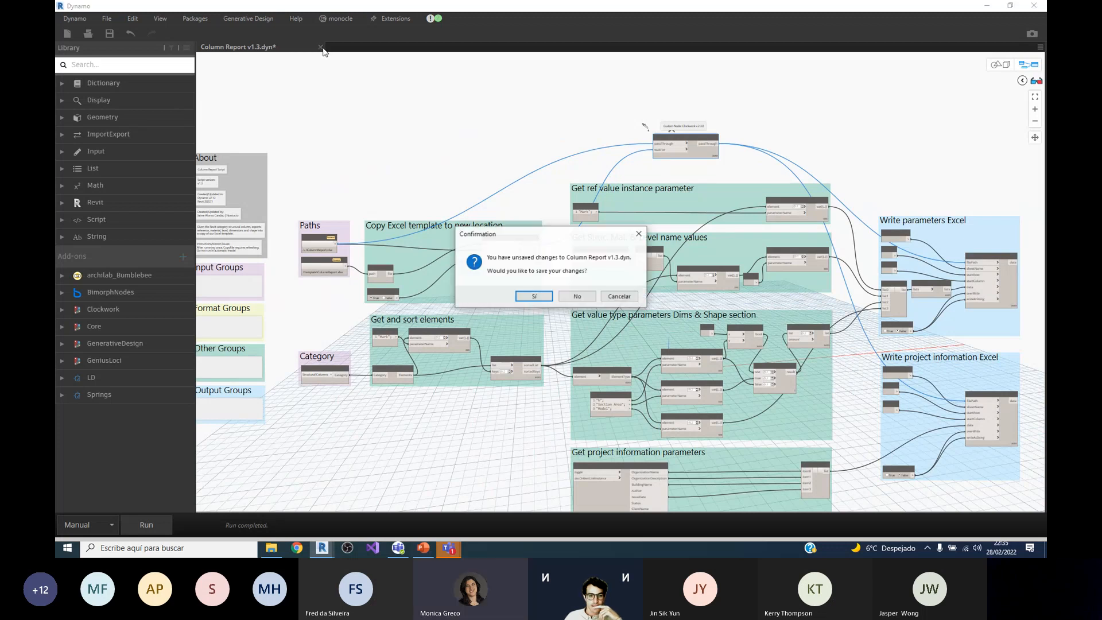
left_click(620, 297)
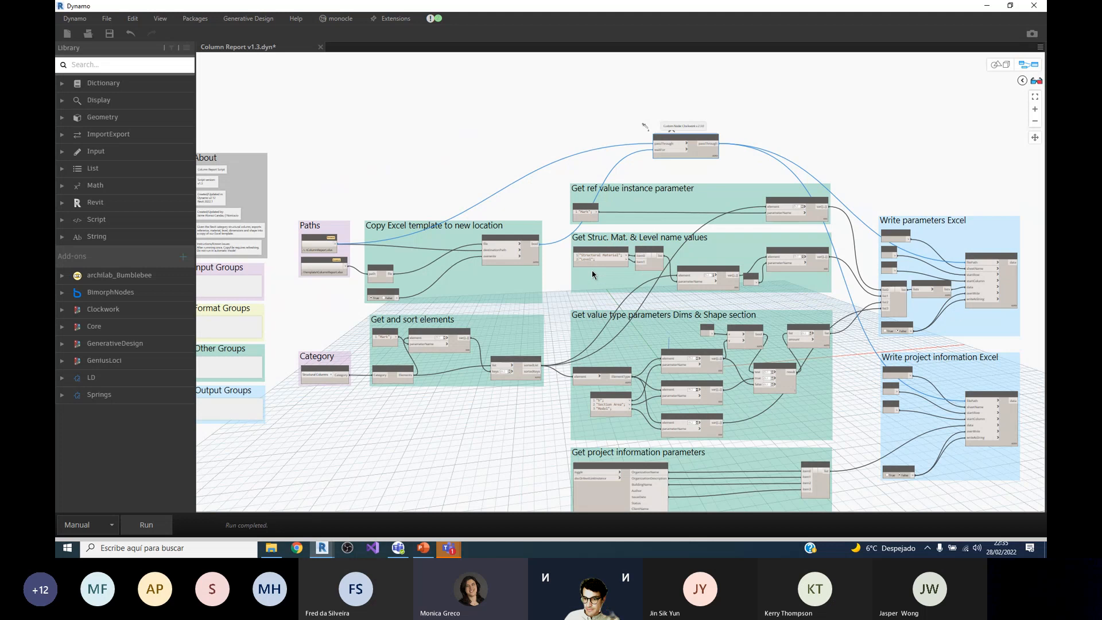
scroll(477, 112, "down", 2)
scroll(787, 332, "up", 3)
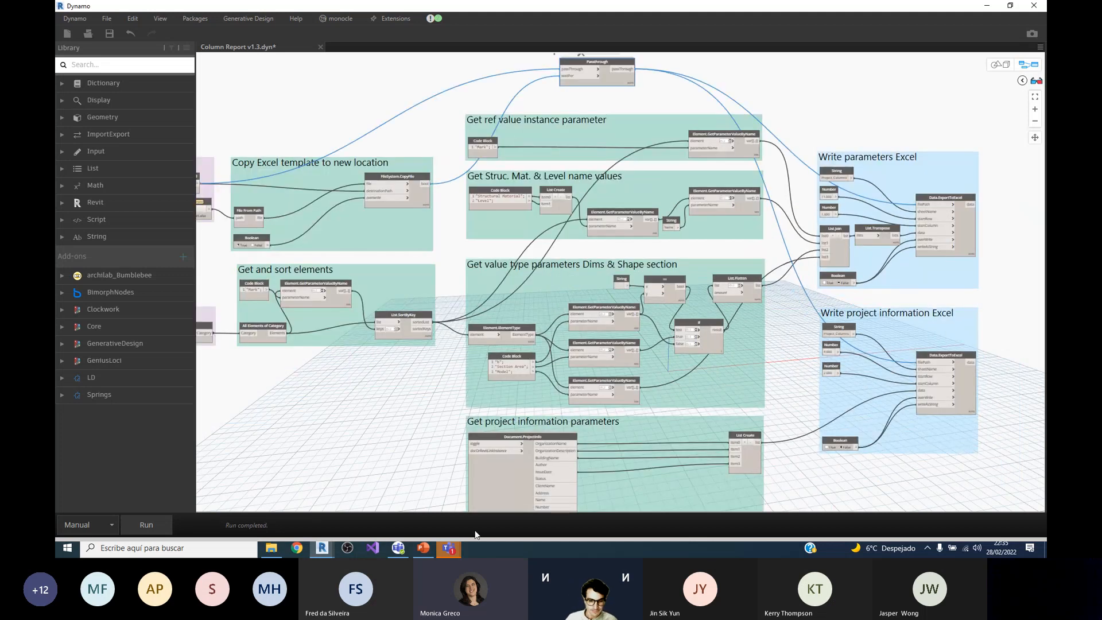
Step: Switch to Microsoft Teams, read the participants' questions in the meeting chat, and shrink the meeting window to uncover Dynamo
mouse_move(454, 551)
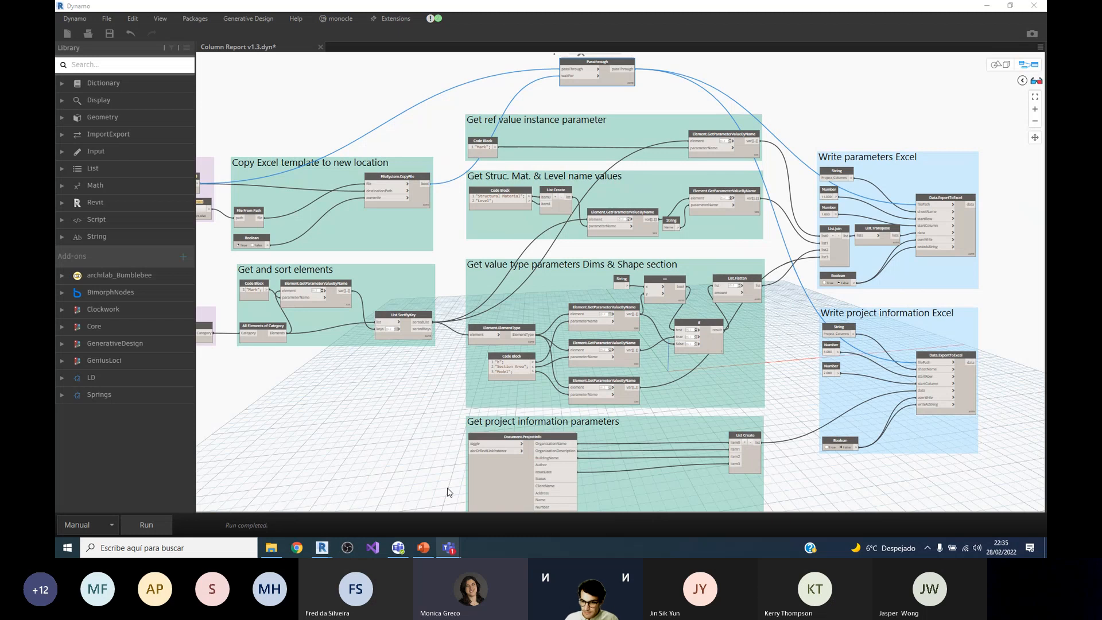
left_click(449, 548)
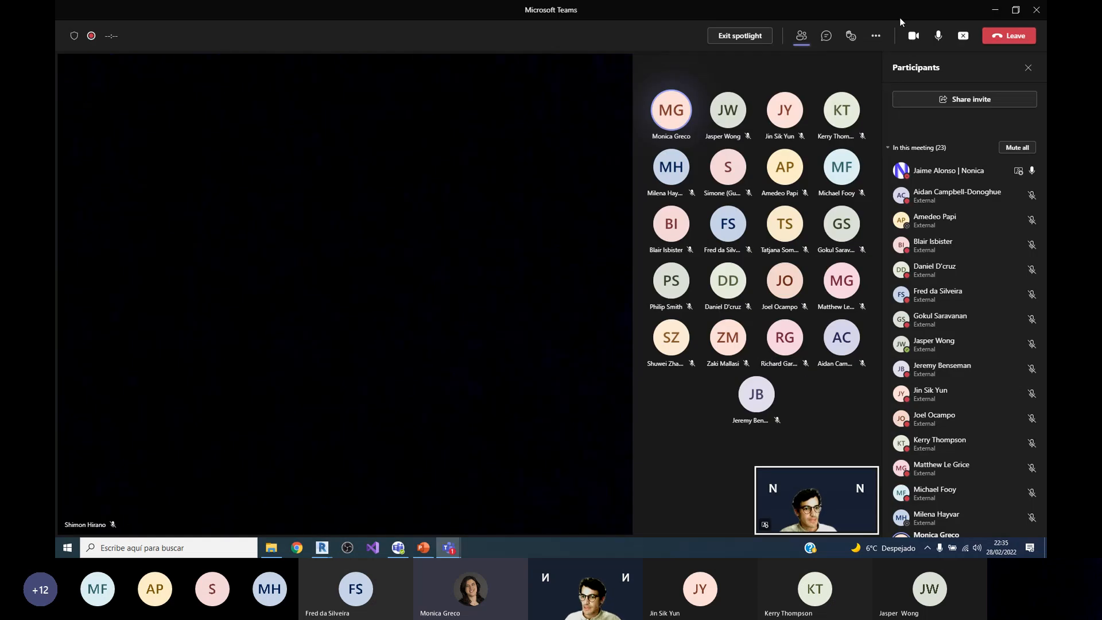
left_click(827, 35)
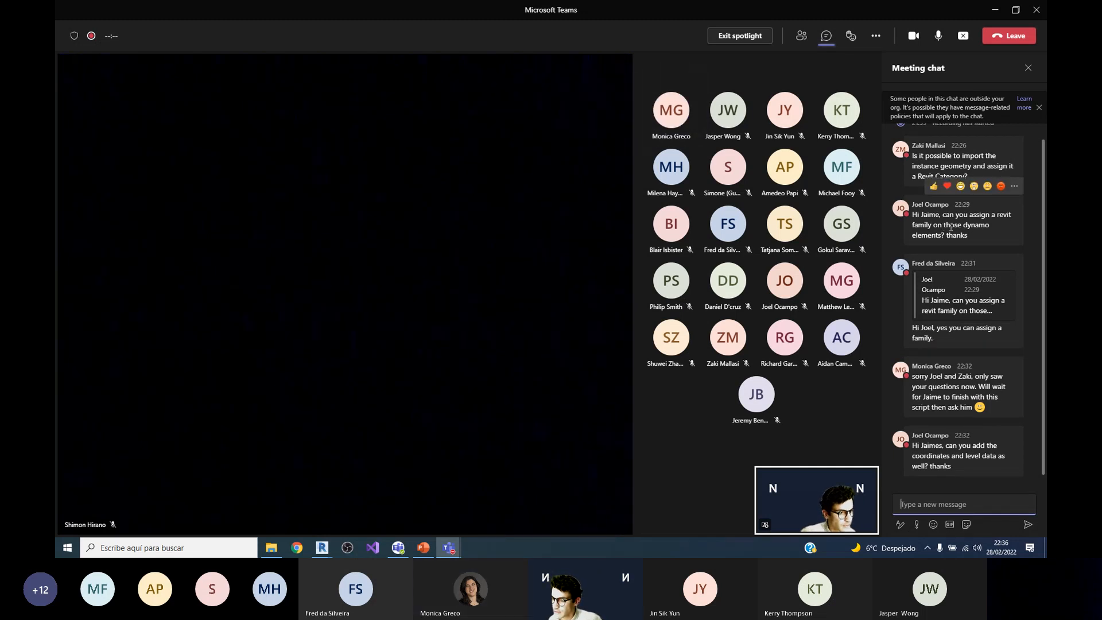
scroll(953, 230, "up", 1)
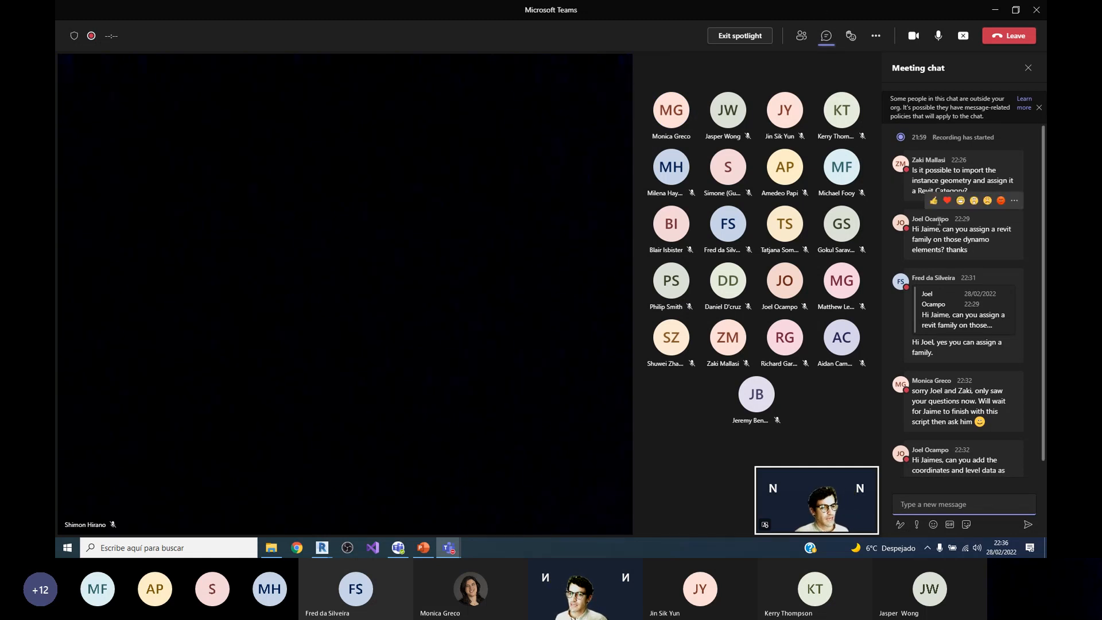
left_click_drag(804, 12, 637, 82)
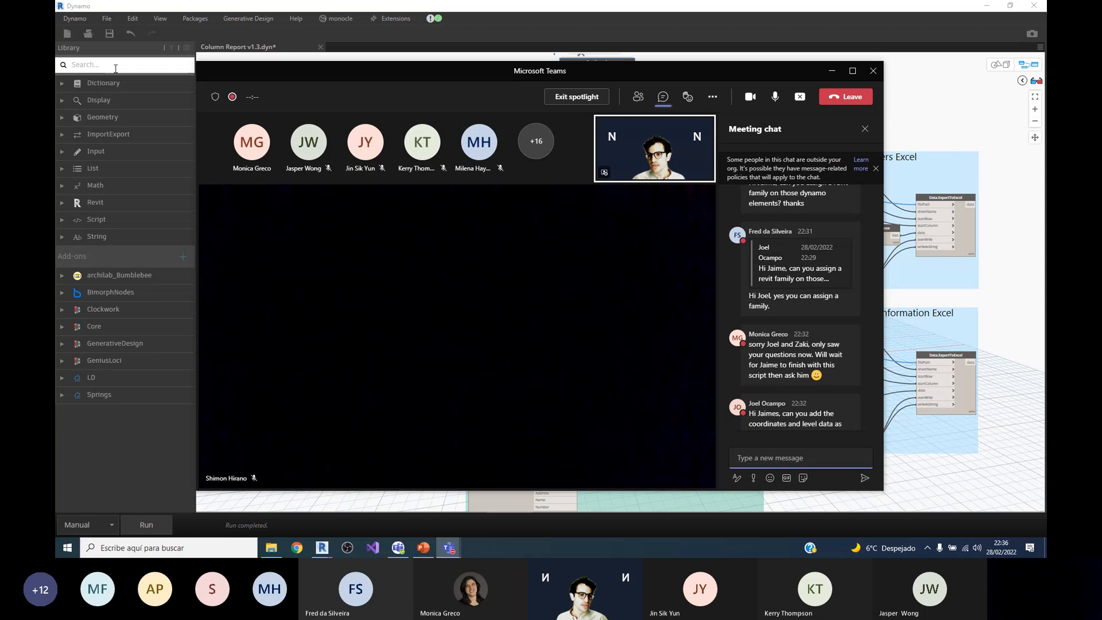
Step: Browse the Revit category of the BimorphNodes package in the node library, and collapse the package again
left_click(67, 293)
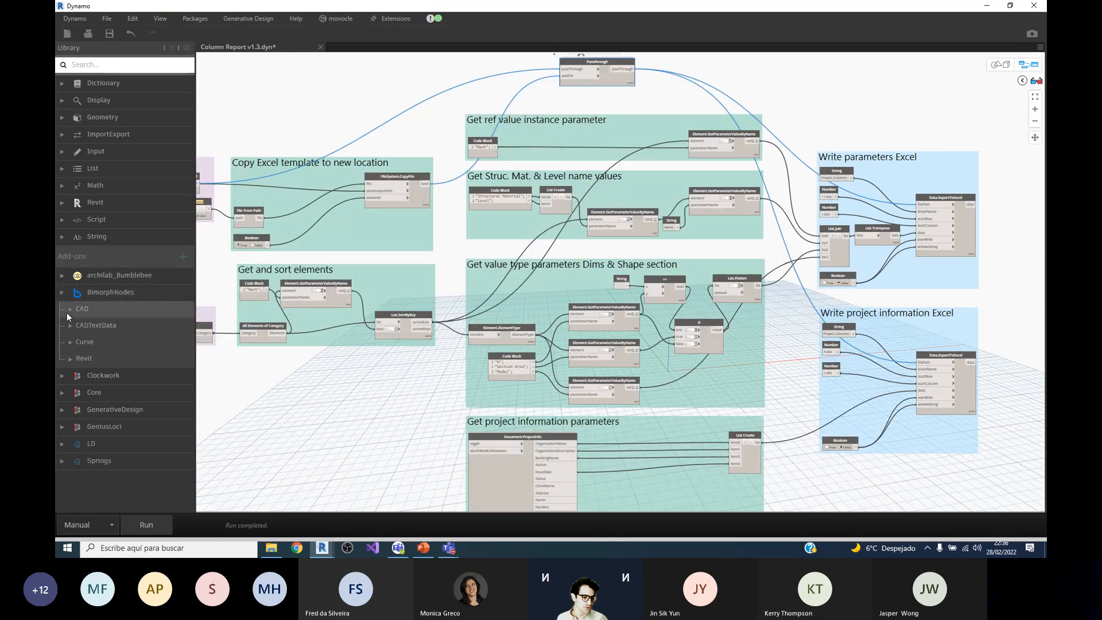
left_click(72, 361)
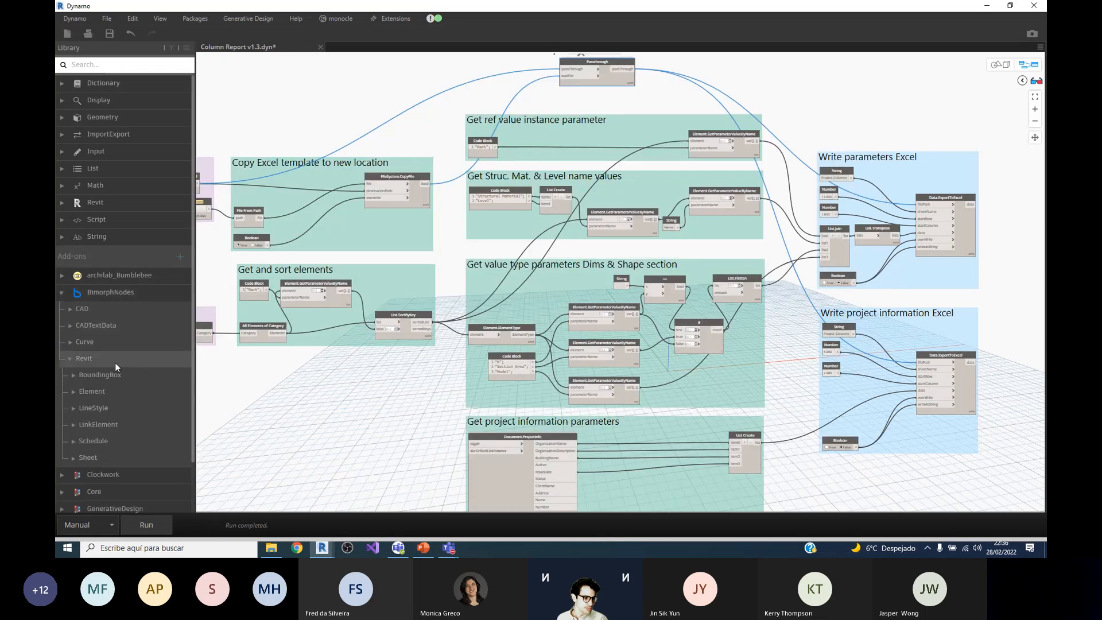
scroll(132, 366, "down", 2)
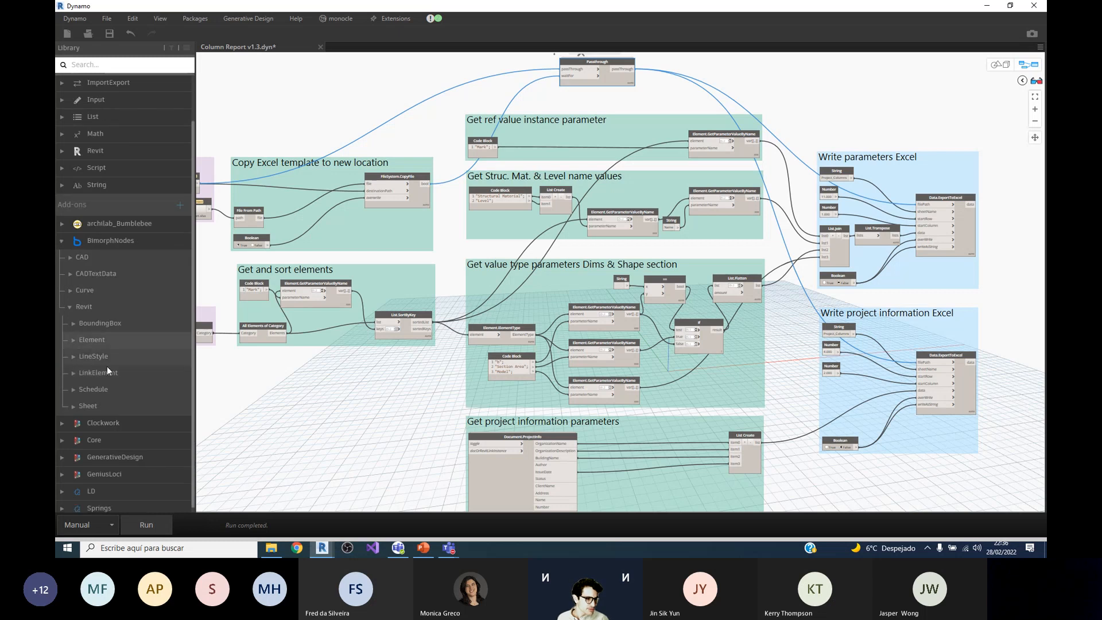
left_click(70, 307)
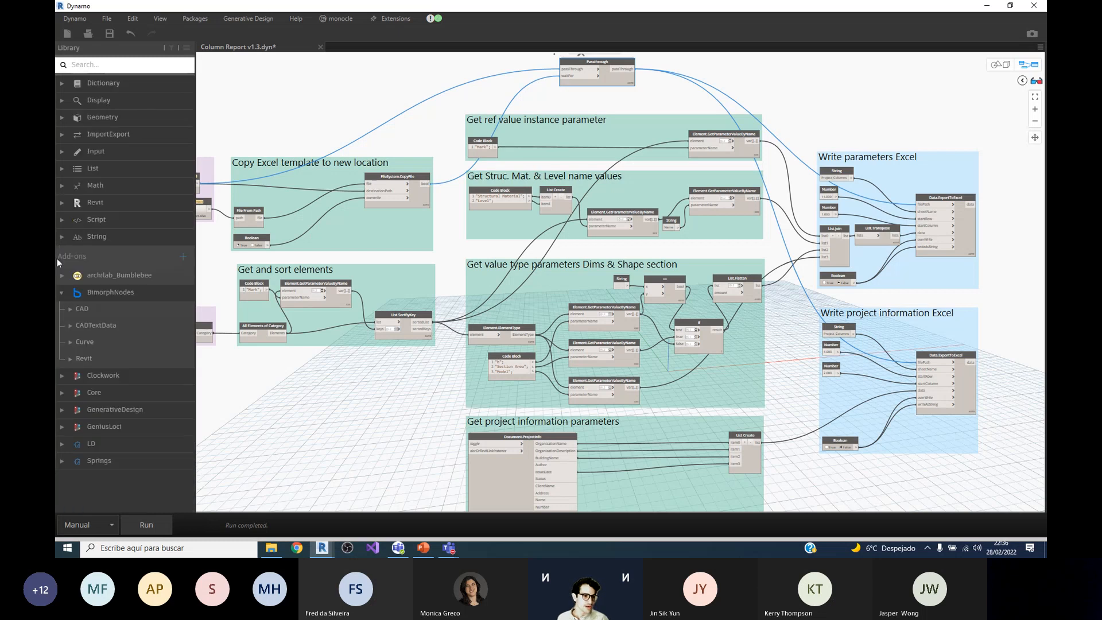
left_click(62, 292)
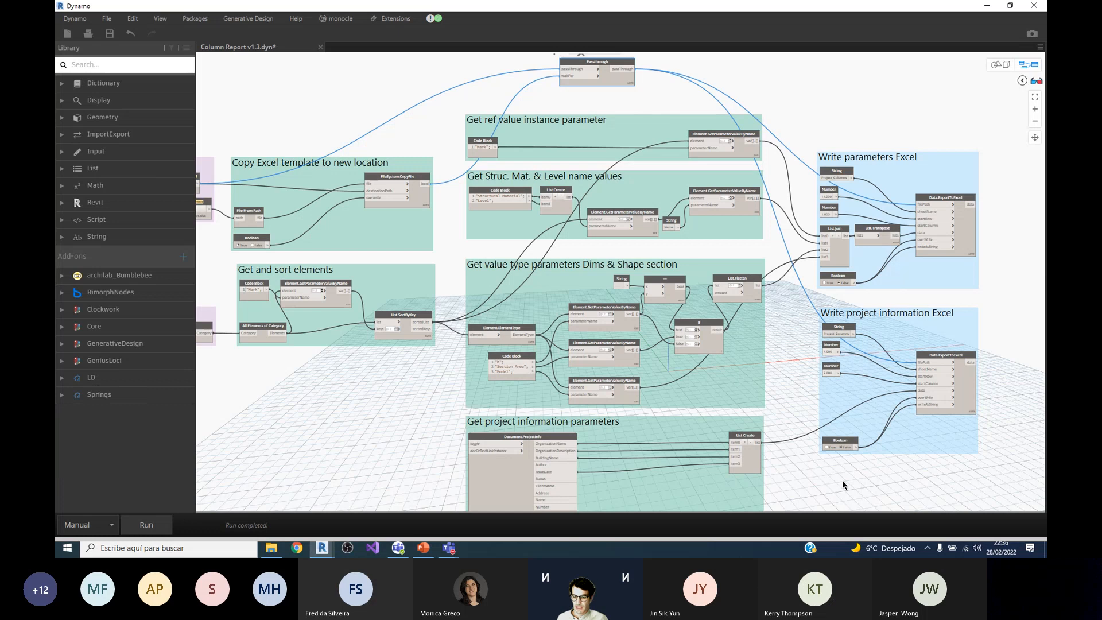
Step: Switch to the Microsoft Teams meeting window, move it aside, and read the participants' questions in the meeting chat
mouse_move(449, 548)
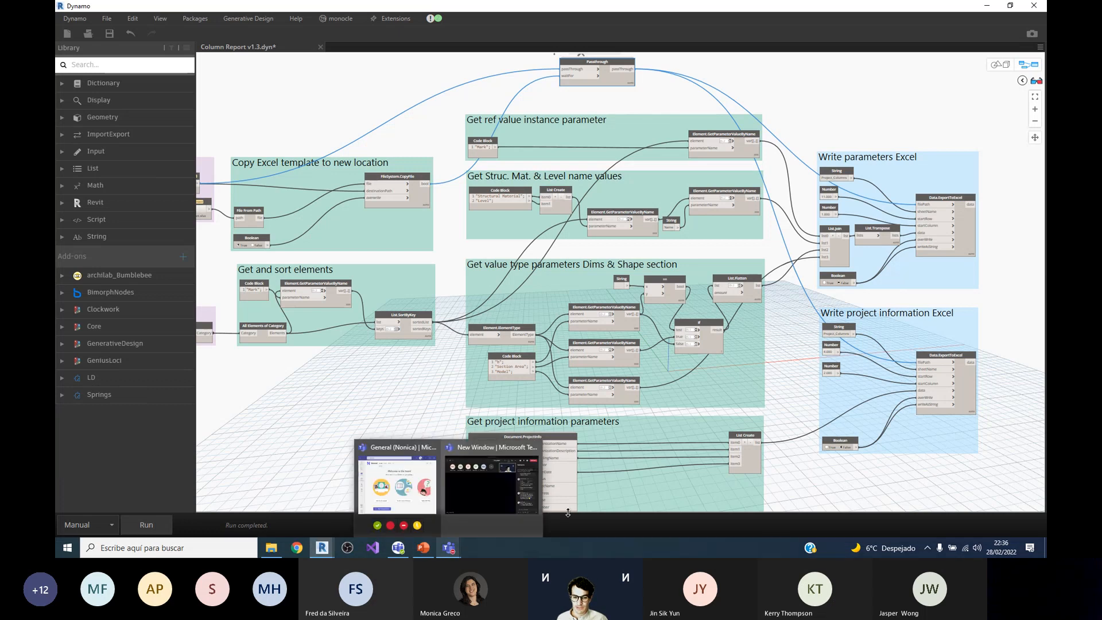
left_click(494, 480)
left_click_drag(698, 71, 855, 74)
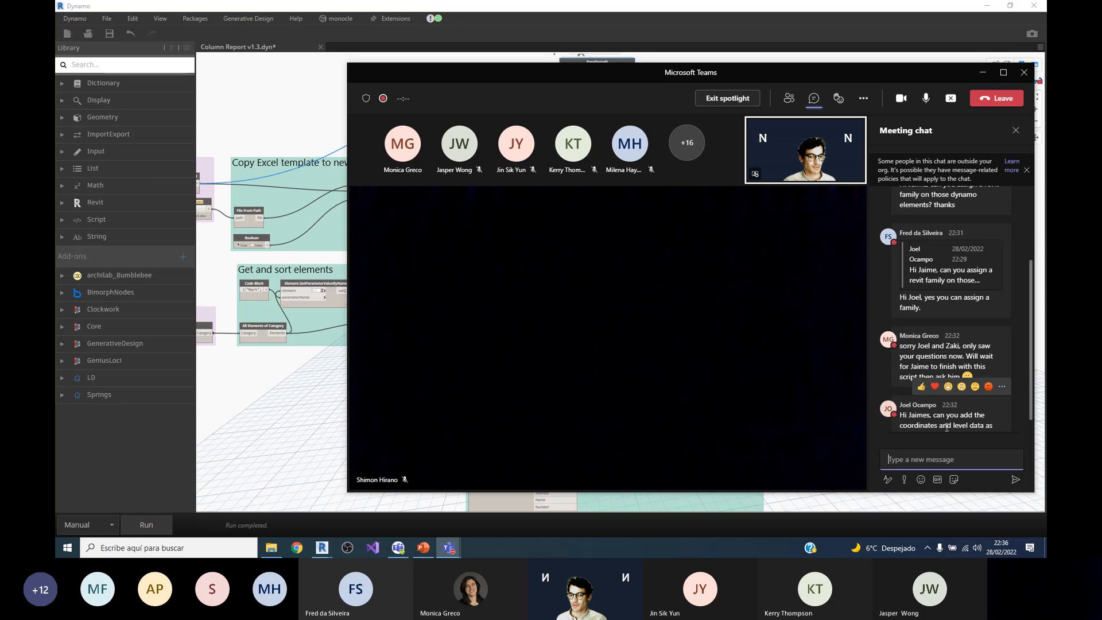
mouse_move(951, 339)
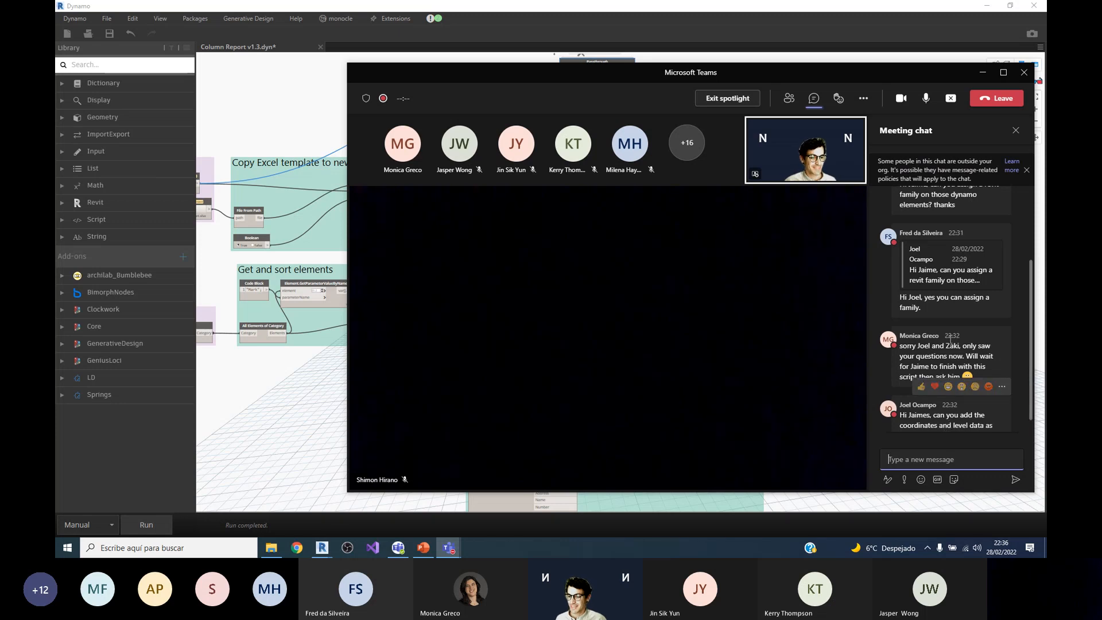
scroll(950, 339, "up", 3)
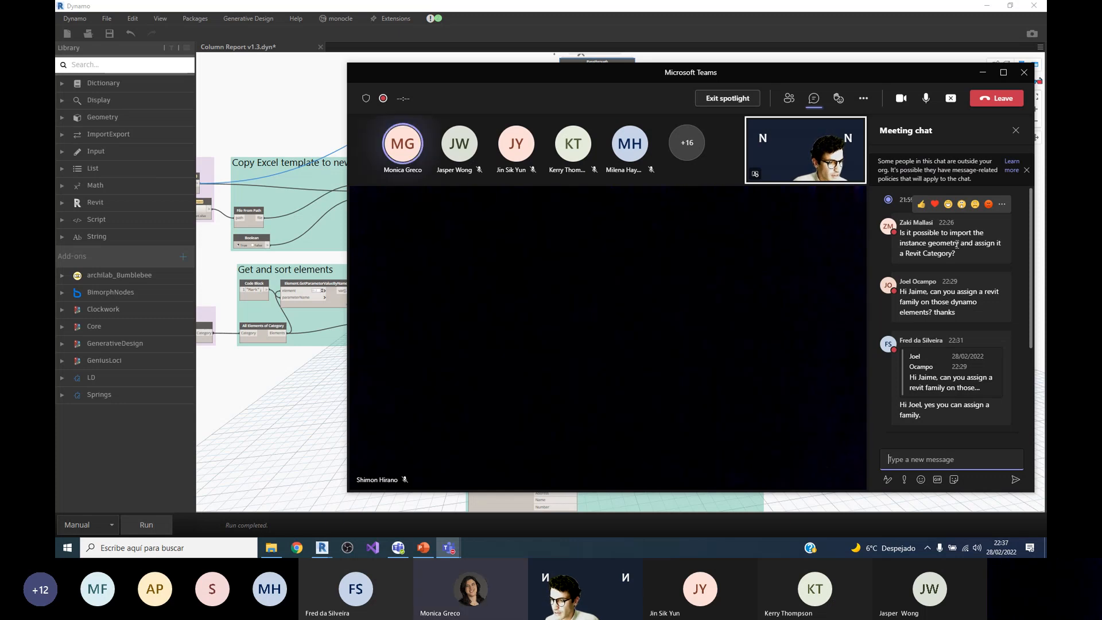
scroll(953, 250, "down", 2)
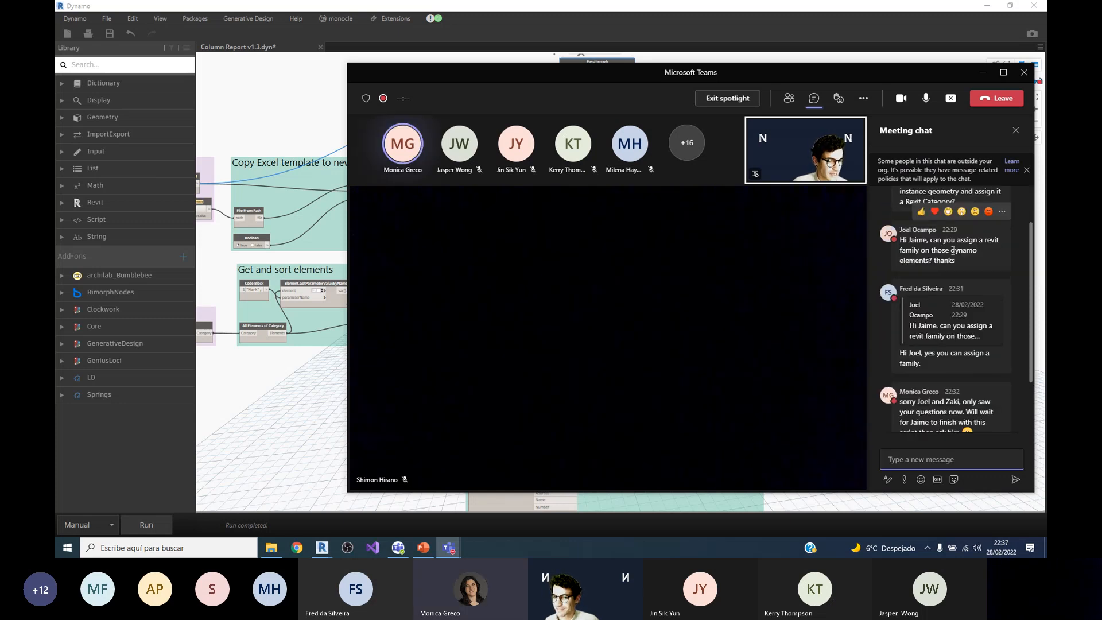
scroll(948, 259, "down", 3)
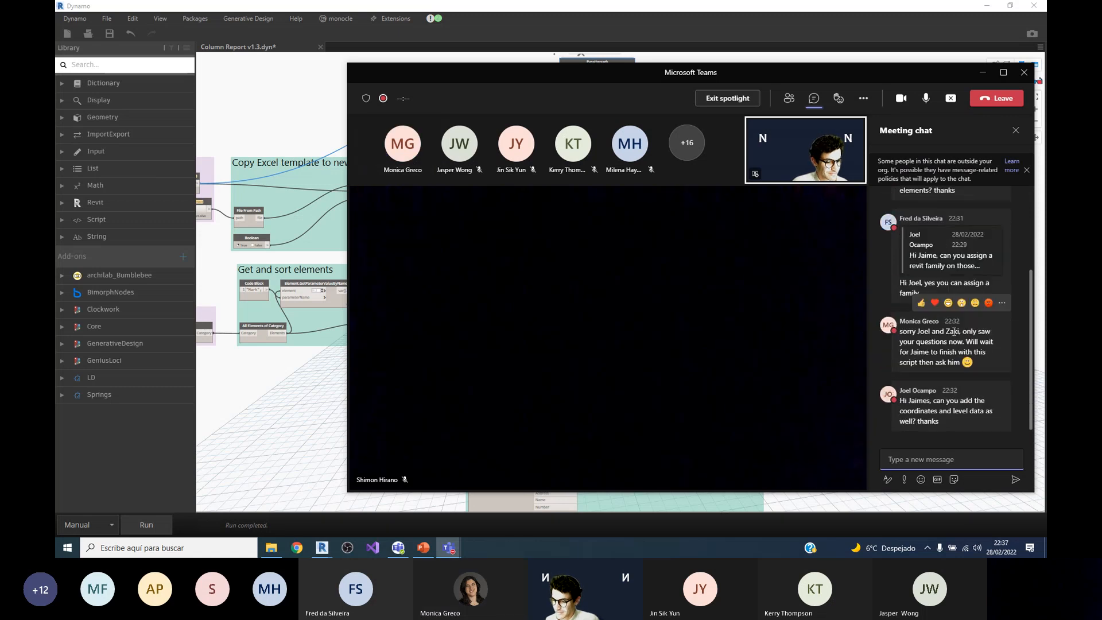
mouse_move(966, 425)
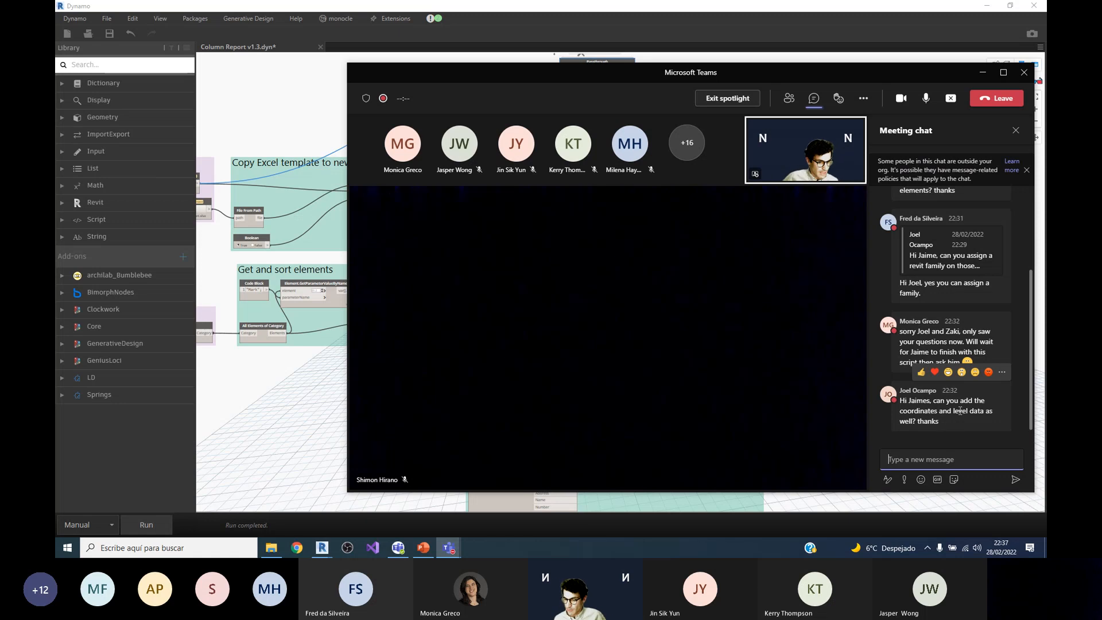
Step: Return to Dynamo and inspect the Level list output by the first Element.GetParameterValueByName node in Get Struc. Mat. & Level name values
left_click(269, 391)
scroll(663, 294, "down", 1)
scroll(545, 222, "up", 5)
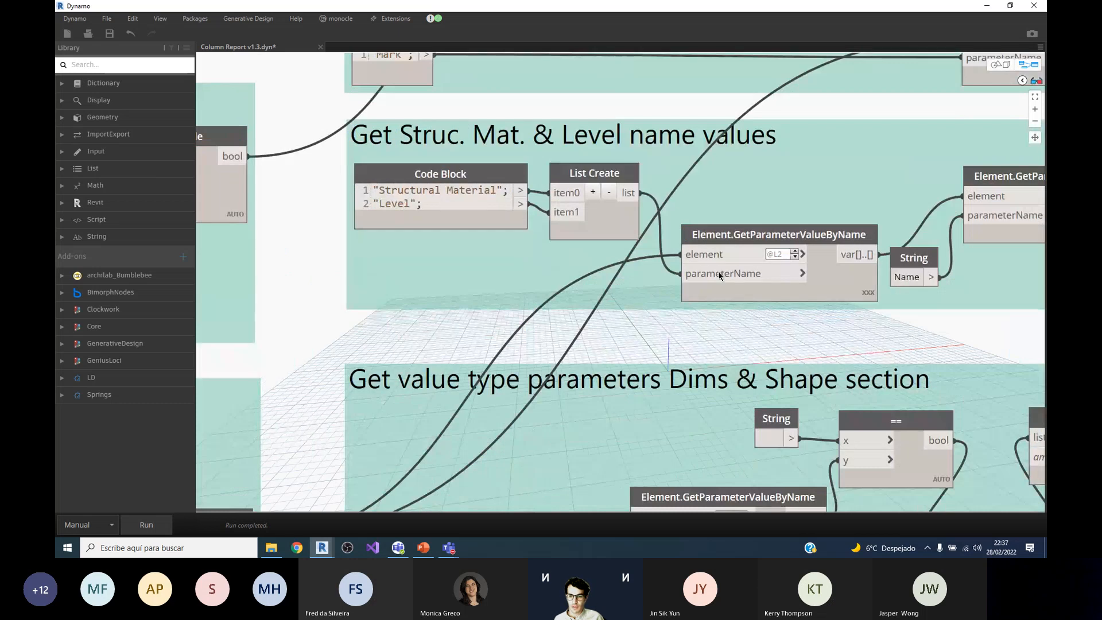
left_click(868, 300)
scroll(691, 241, "down", 2)
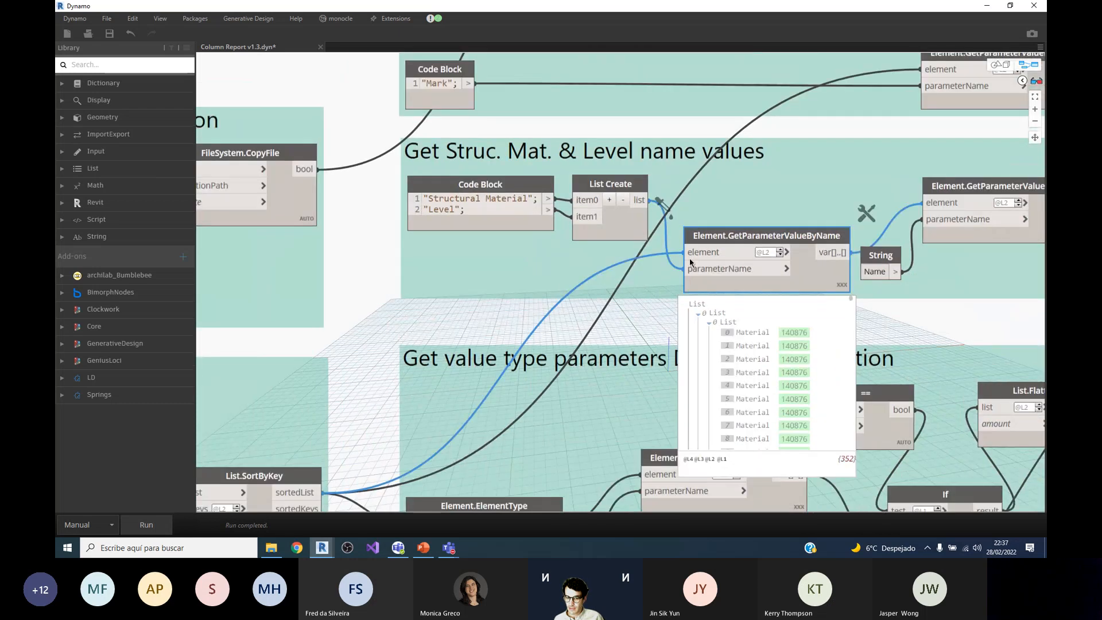
left_click(705, 310)
left_click(705, 317)
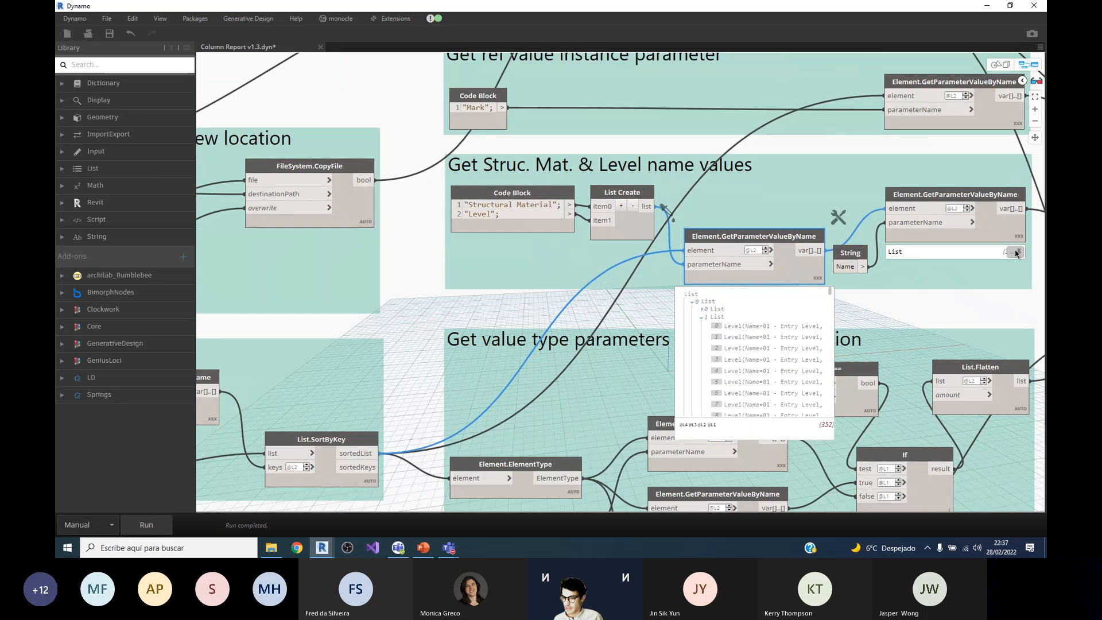
Step: Inspect the level names output by the second Element.GetParameterValueByName node in the same group, and hide both nodes' output previews
left_click(1015, 249)
scroll(954, 292, "up", 5)
left_click(894, 260)
scroll(932, 286, "down", 6)
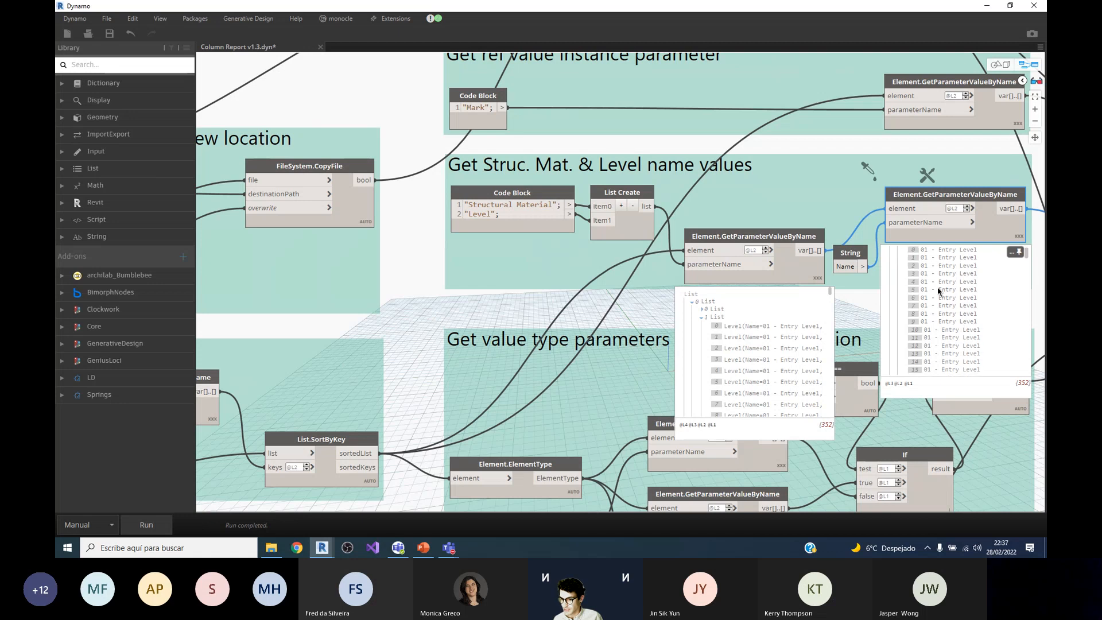
scroll(947, 331, "down", 8)
scroll(950, 327, "up", 10)
left_click(1014, 255)
left_click(814, 295)
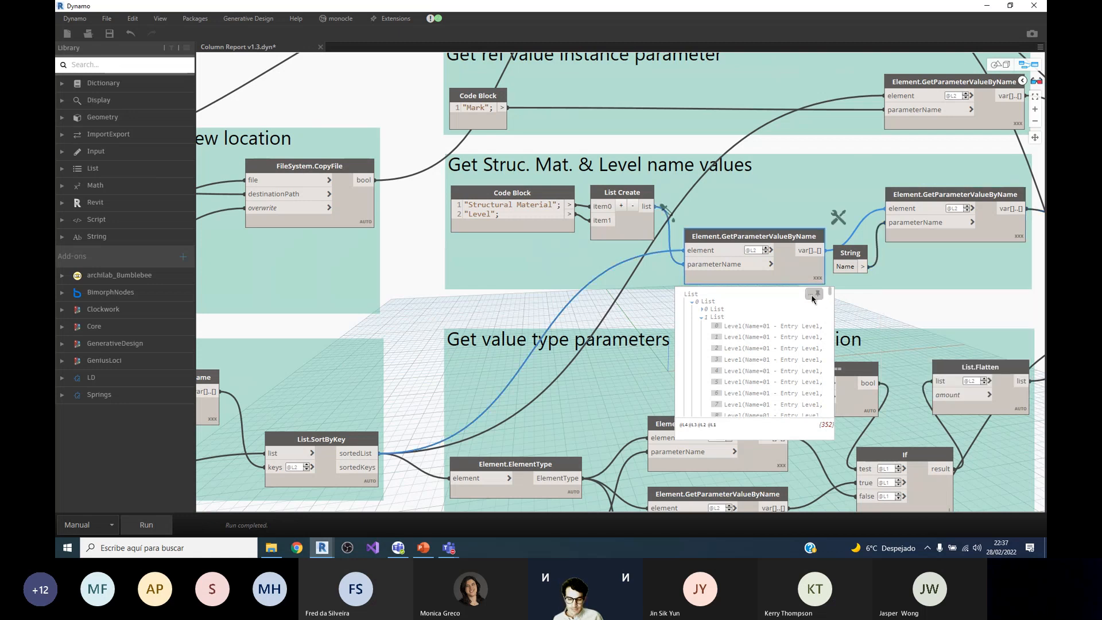
Step: Reread the Teams chat question about adding coordinates and level data, and minimize the meeting window
scroll(671, 266, "down", 5)
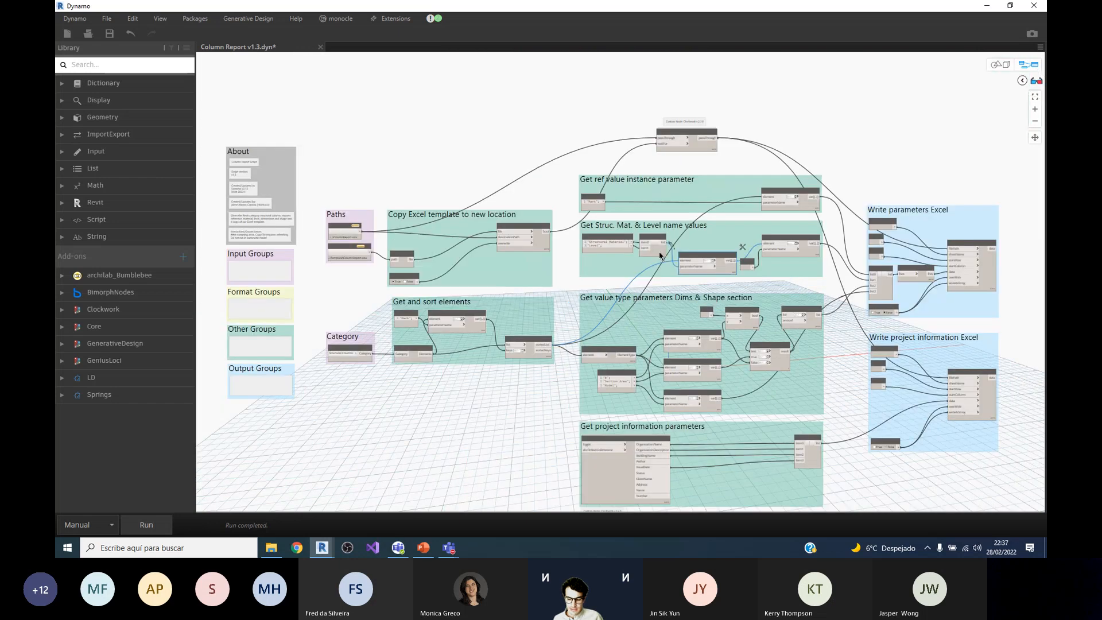
mouse_move(450, 548)
left_click(513, 488)
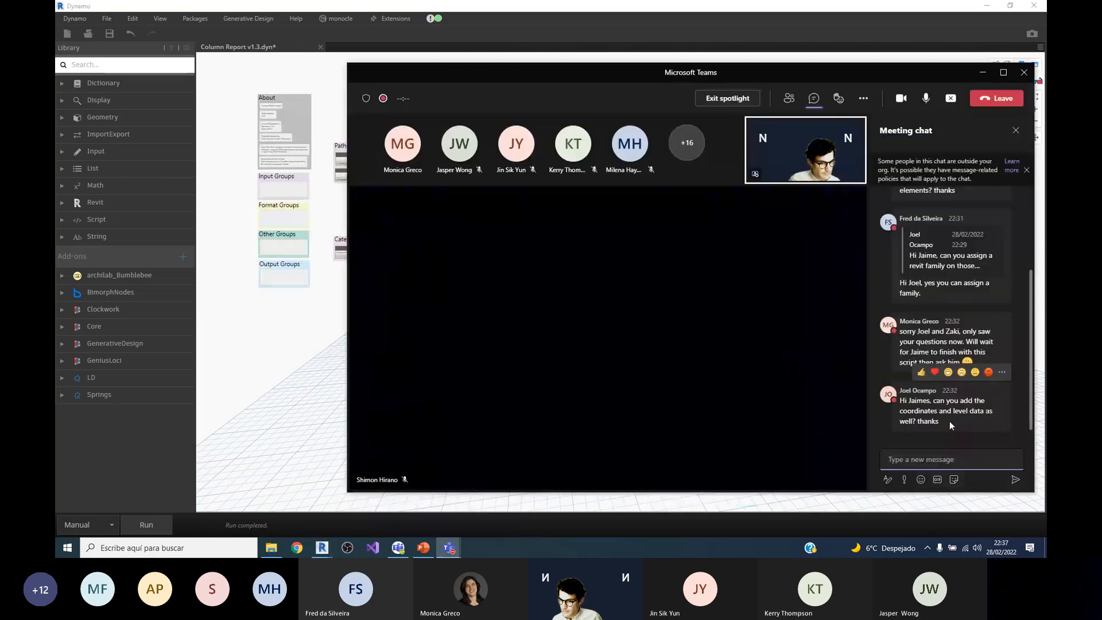
left_click(982, 73)
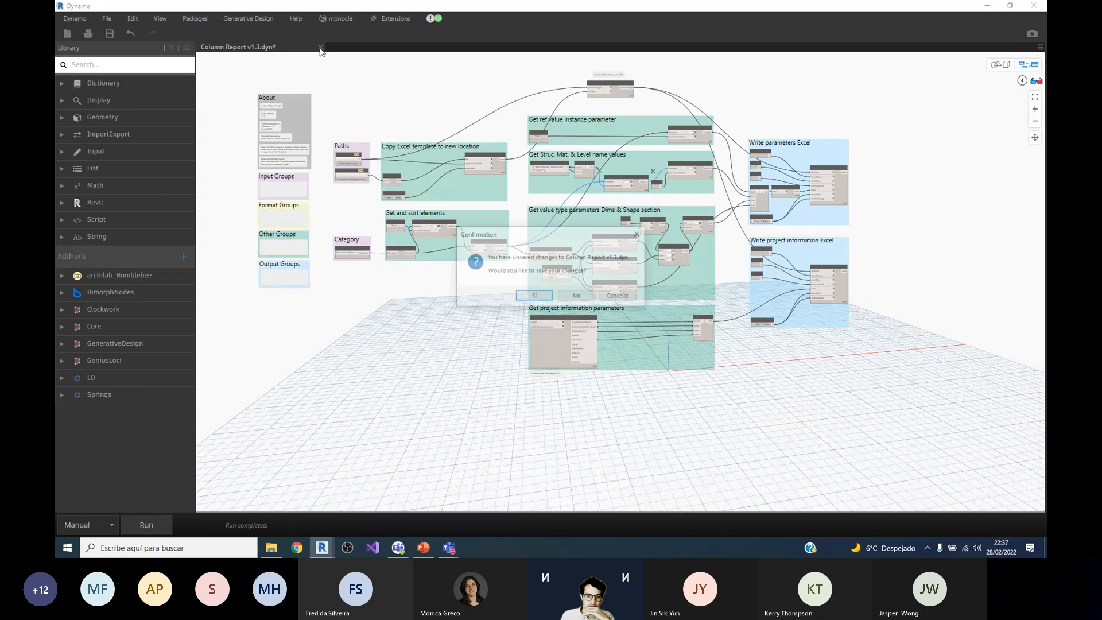
Step: Close the Column Report v1.3 graph without saving, along with Dynamo and the Column Report Model in Revit
left_click(576, 295)
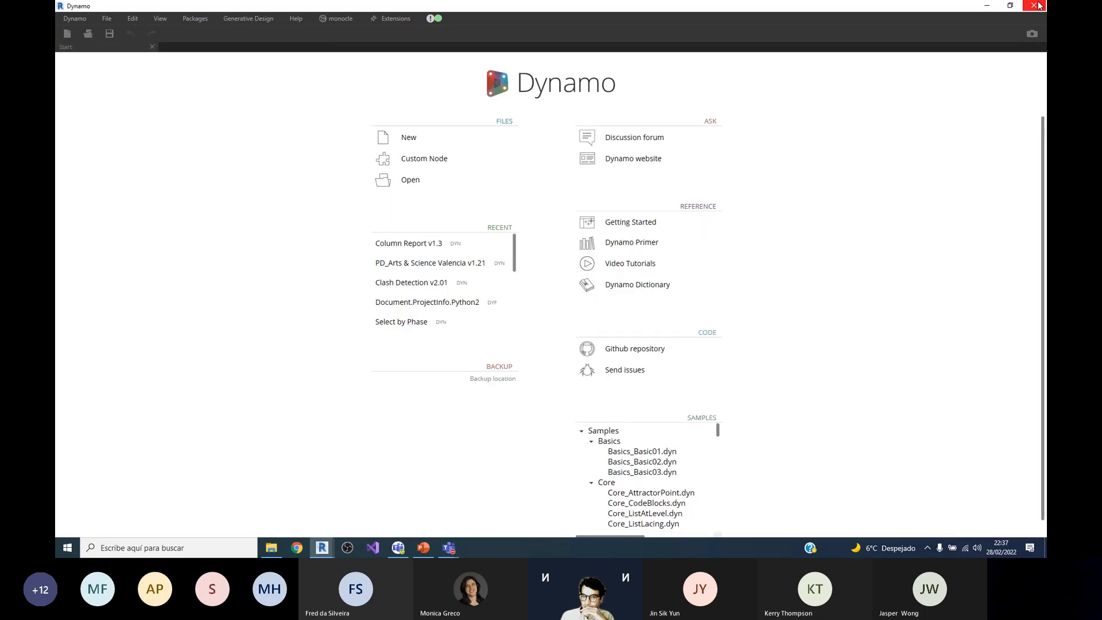
left_click(1036, 8)
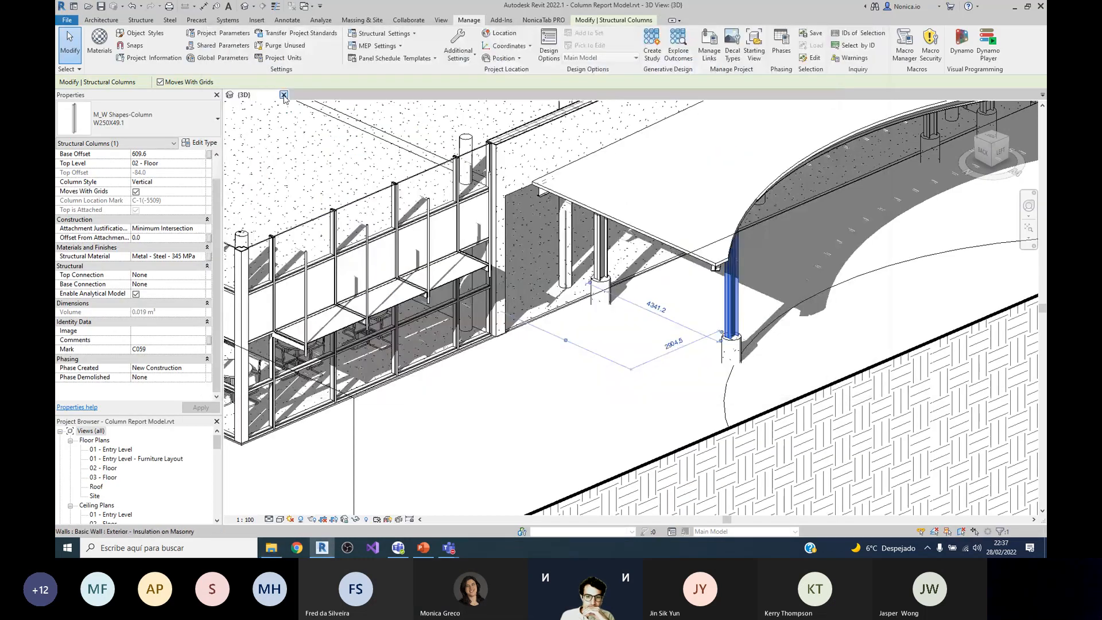
left_click(283, 96)
left_click(568, 279)
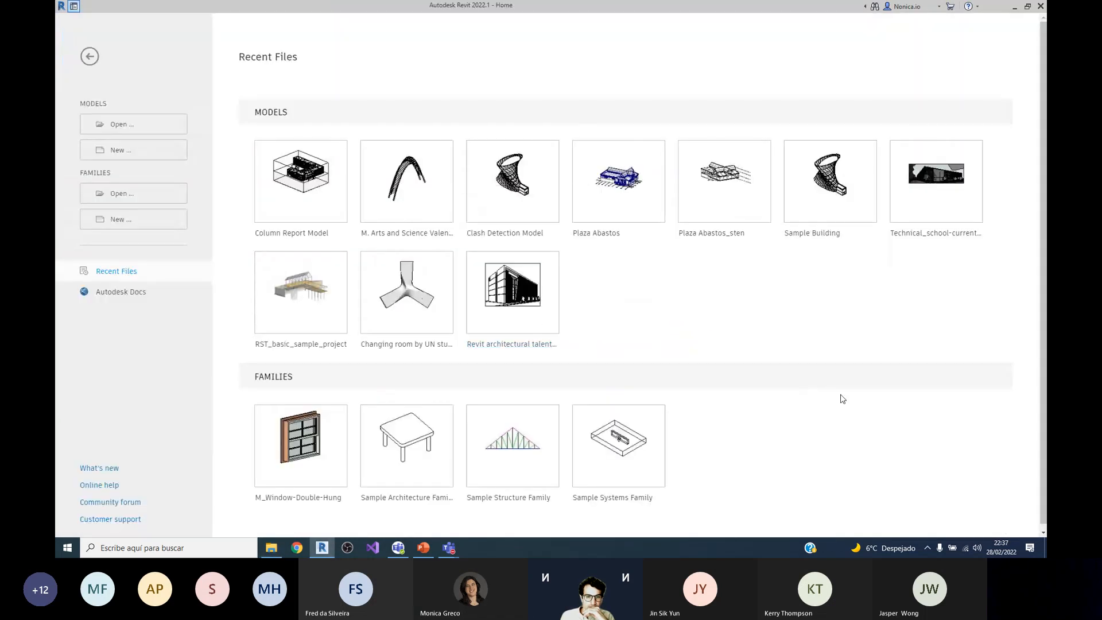
Step: Open the recent Clash Detection Model in Revit, and launch Dynamo and minimize its window
left_click(526, 213)
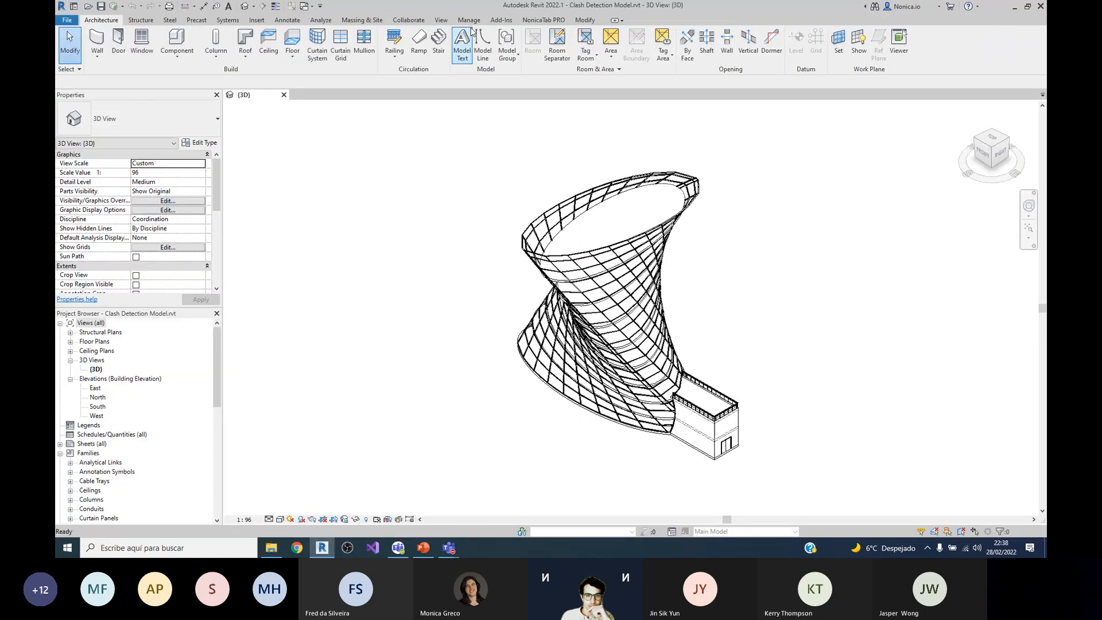
left_click(469, 20)
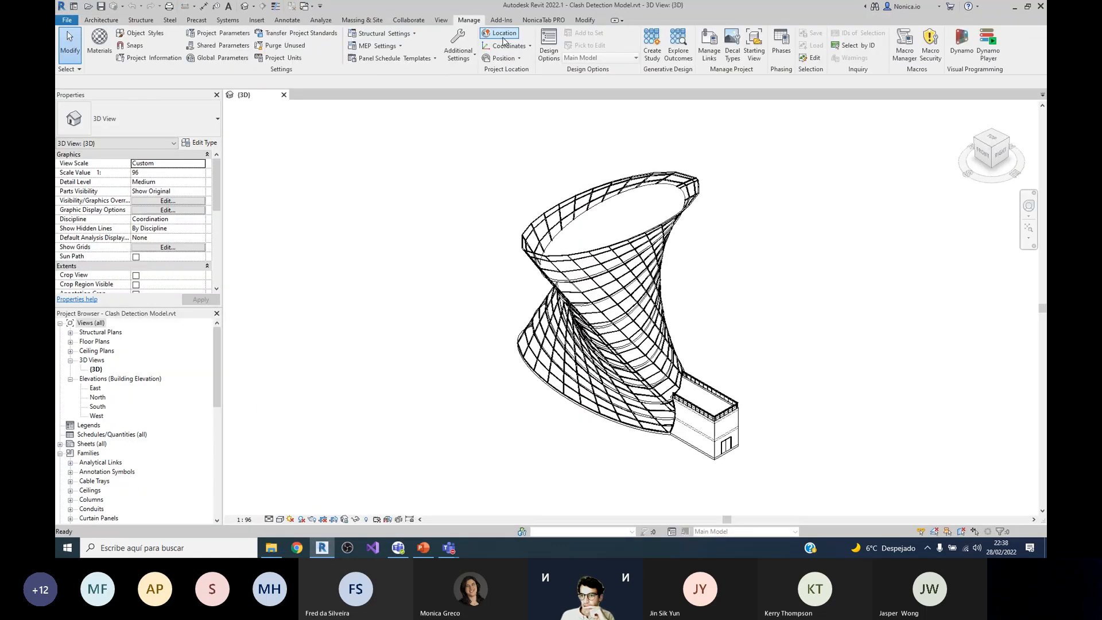
left_click(961, 43)
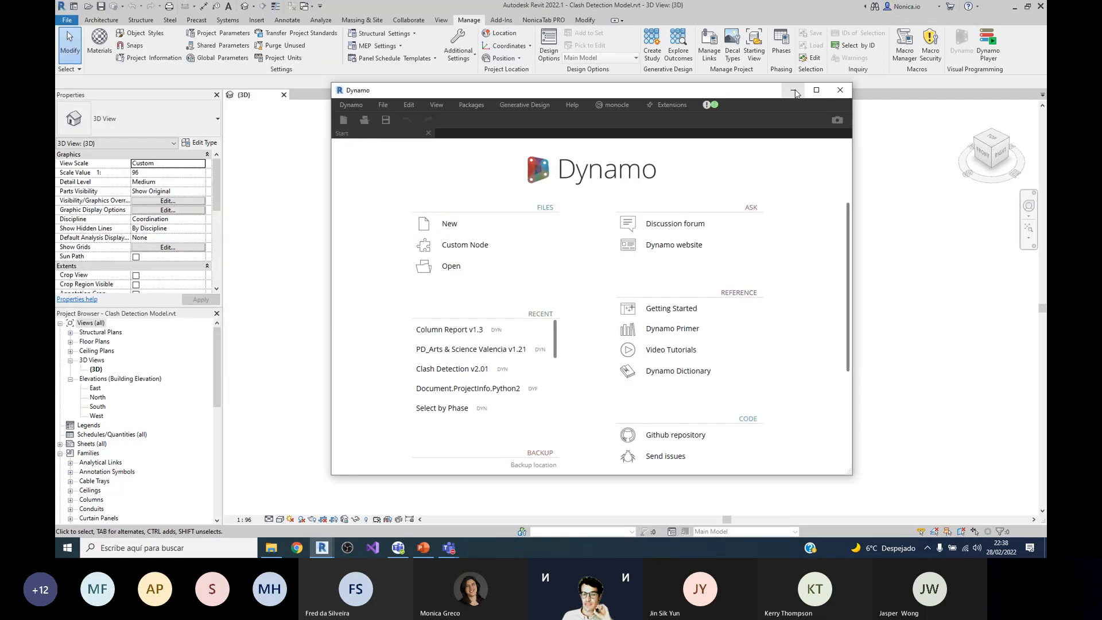
left_click(794, 92)
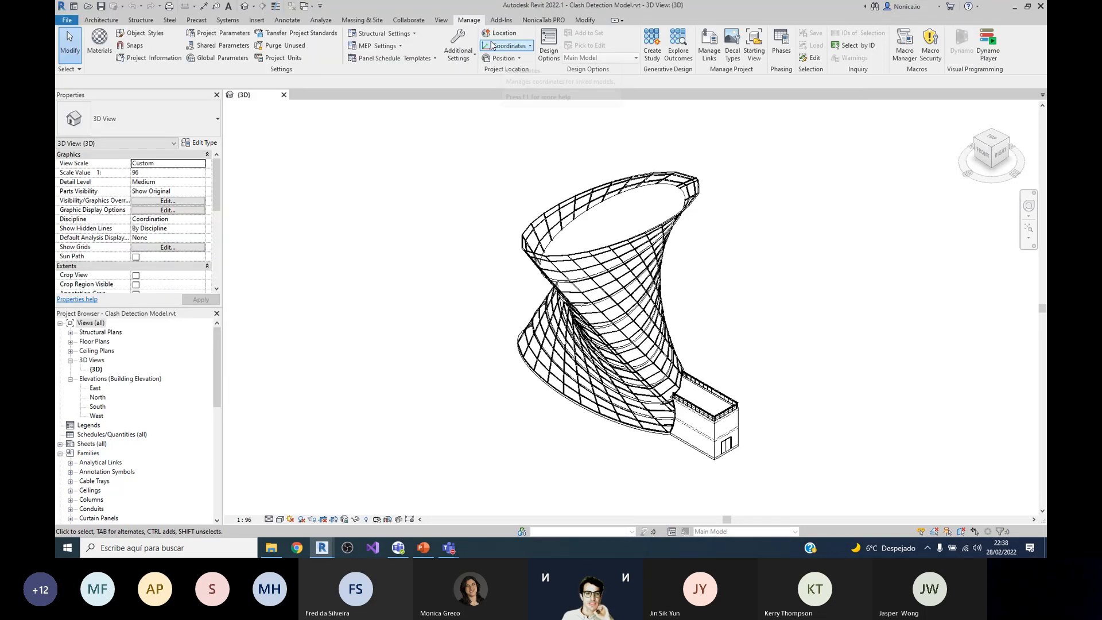
Step: Examine the categories offered by Revit's Interference Check for the current project, and close it without running a check
left_click(407, 20)
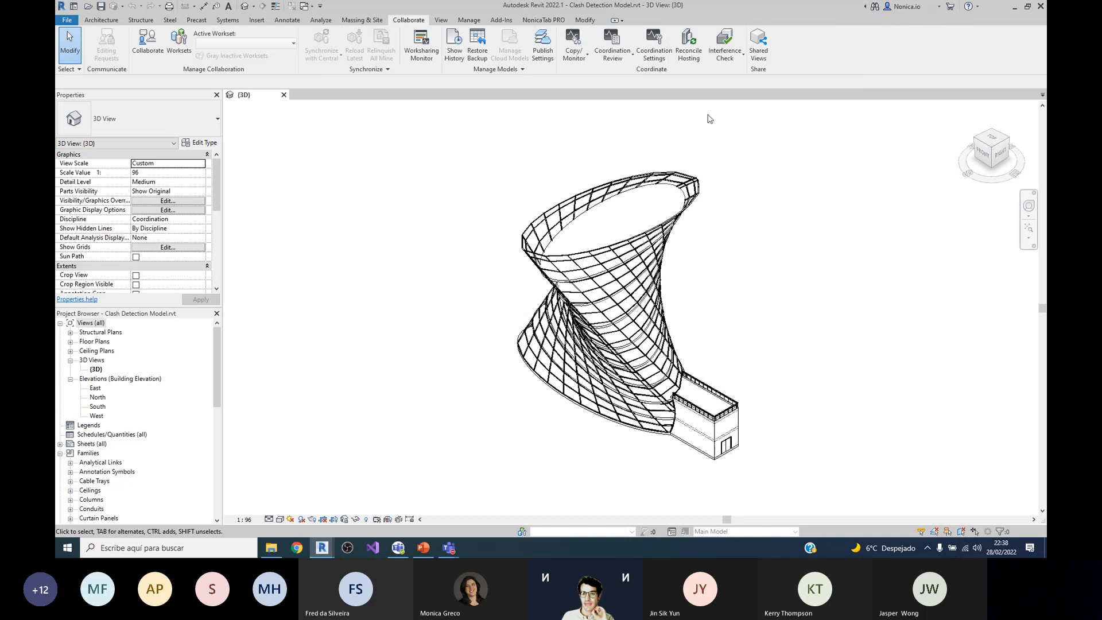
left_click(724, 45)
left_click(735, 74)
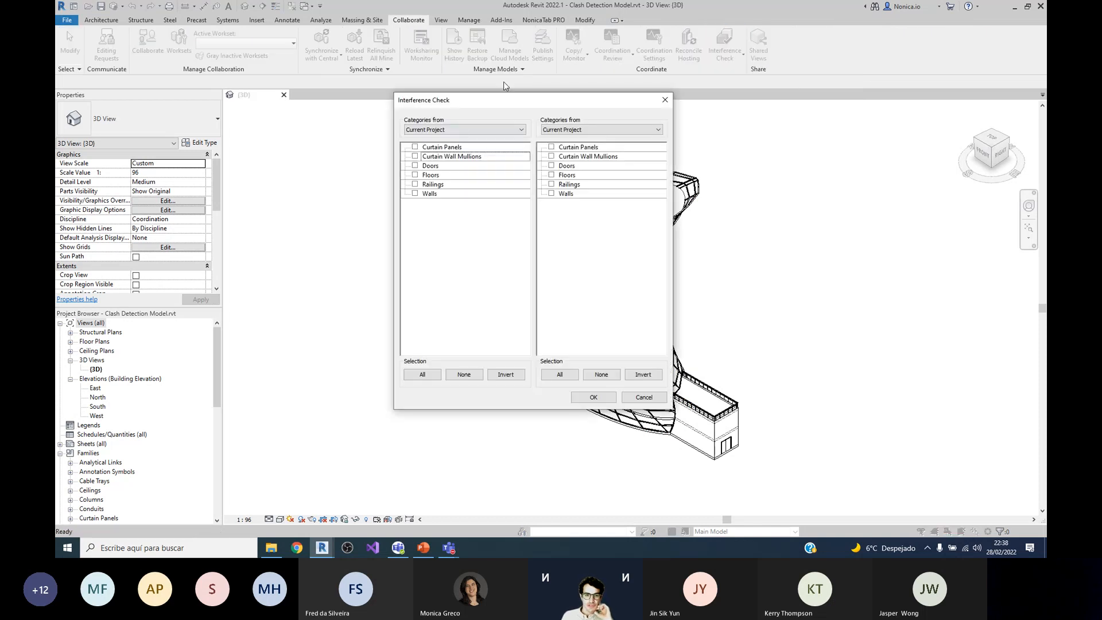
left_click_drag(505, 103, 367, 108)
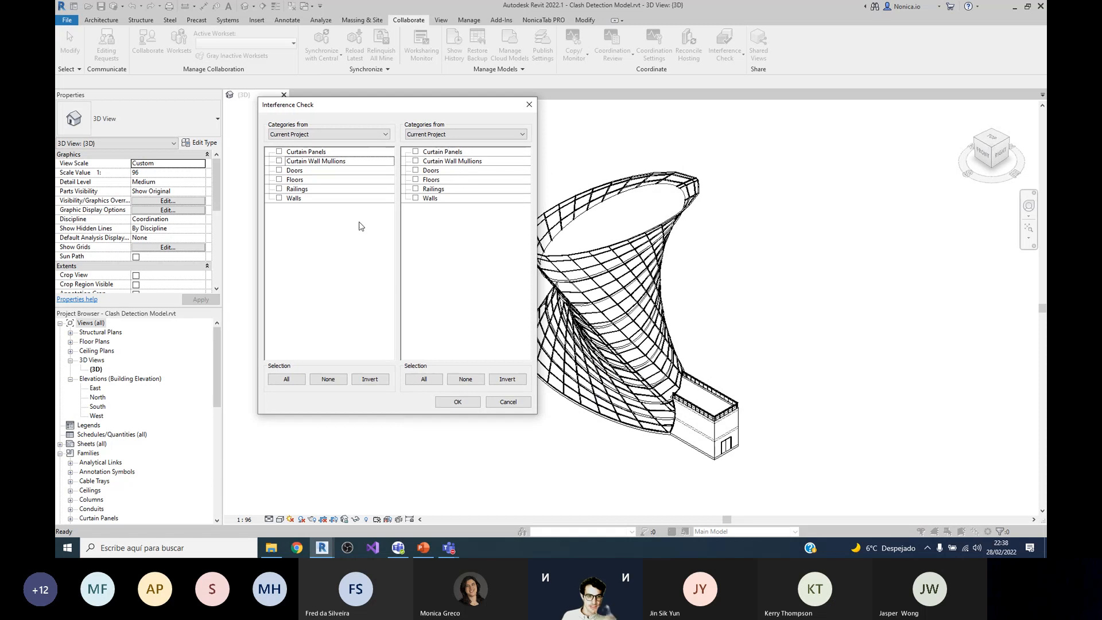
left_click(508, 402)
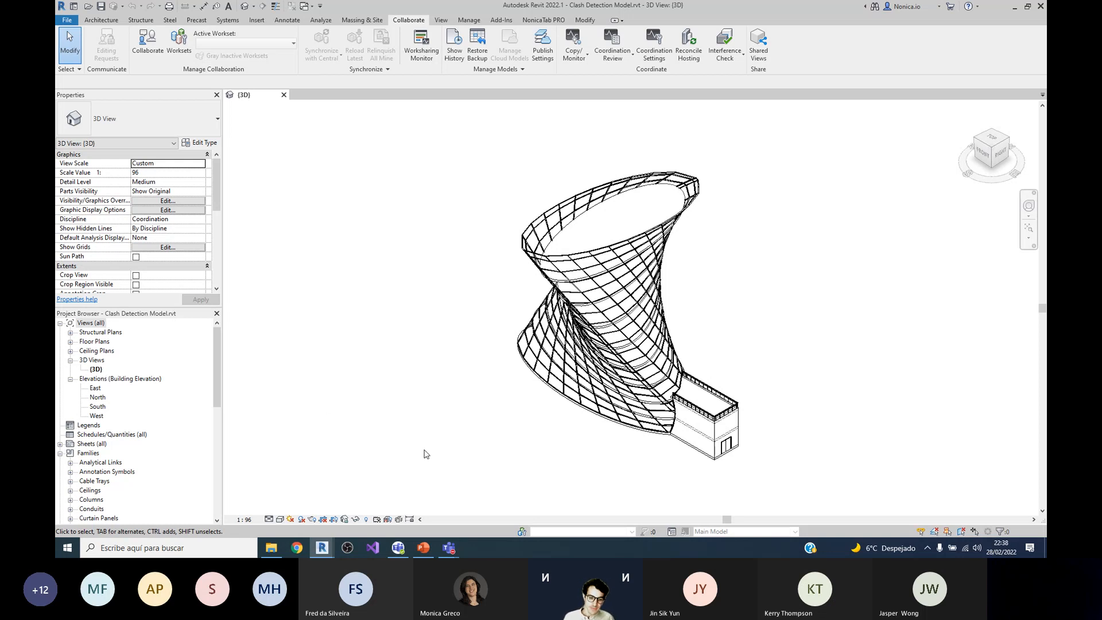
Step: Restore the Dynamo window and open the recent graph Clash Detection v2.01
left_click(333, 550)
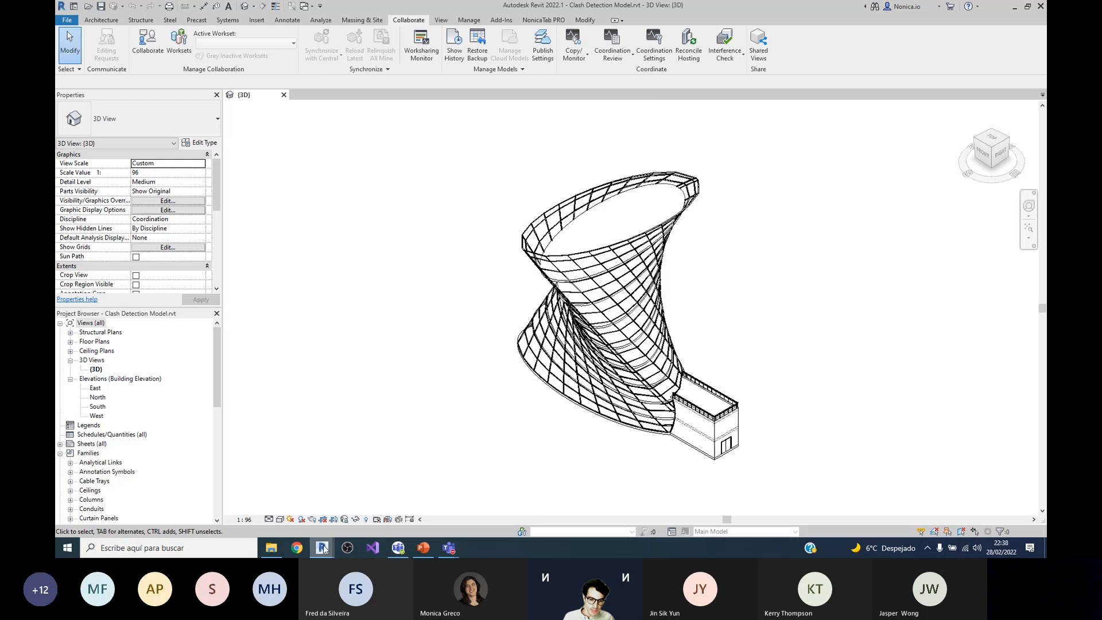
left_click(264, 499)
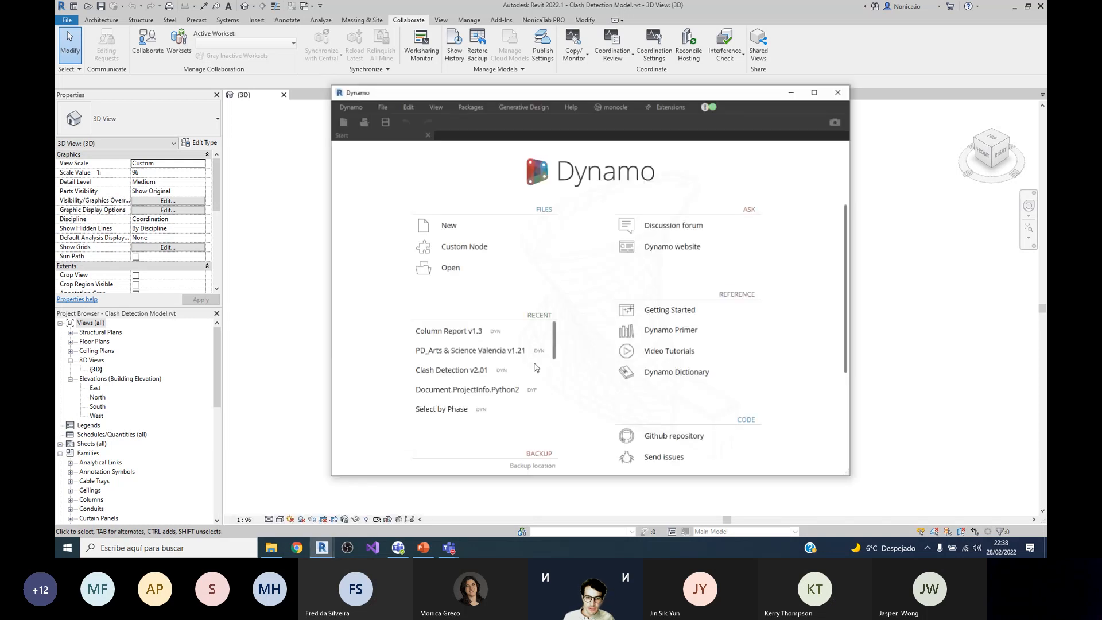
left_click(482, 369)
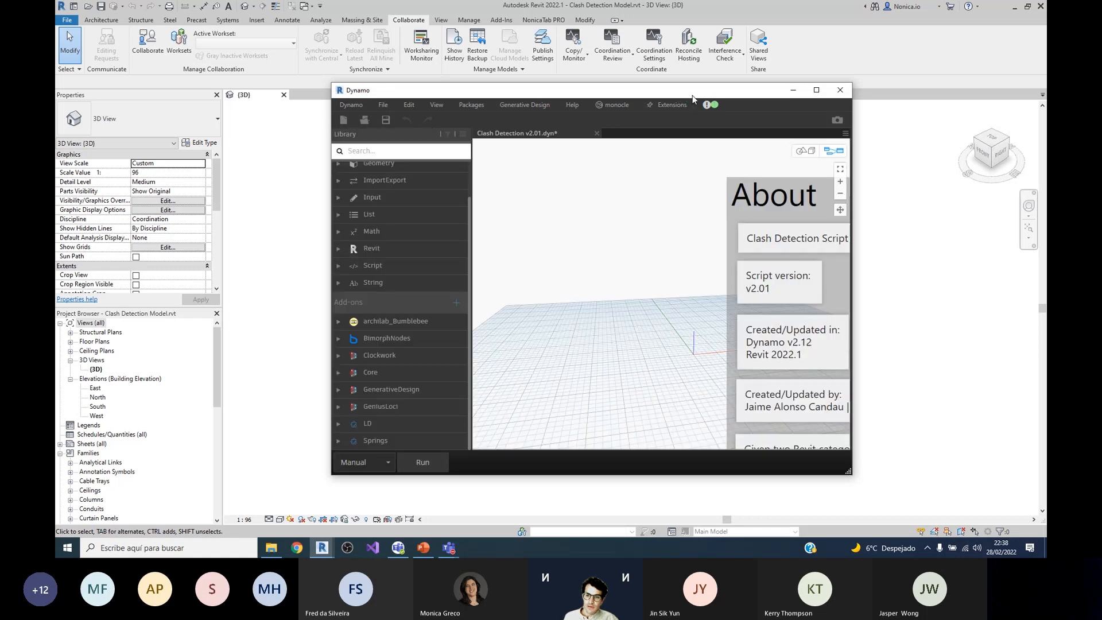
Step: Arrange the Revit and Dynamo windows side by side, with each filling half of the screen
left_click_drag(691, 97, 722, 117)
double_click(721, 117)
left_click_drag(677, 8, 1046, 100)
left_click(234, 140)
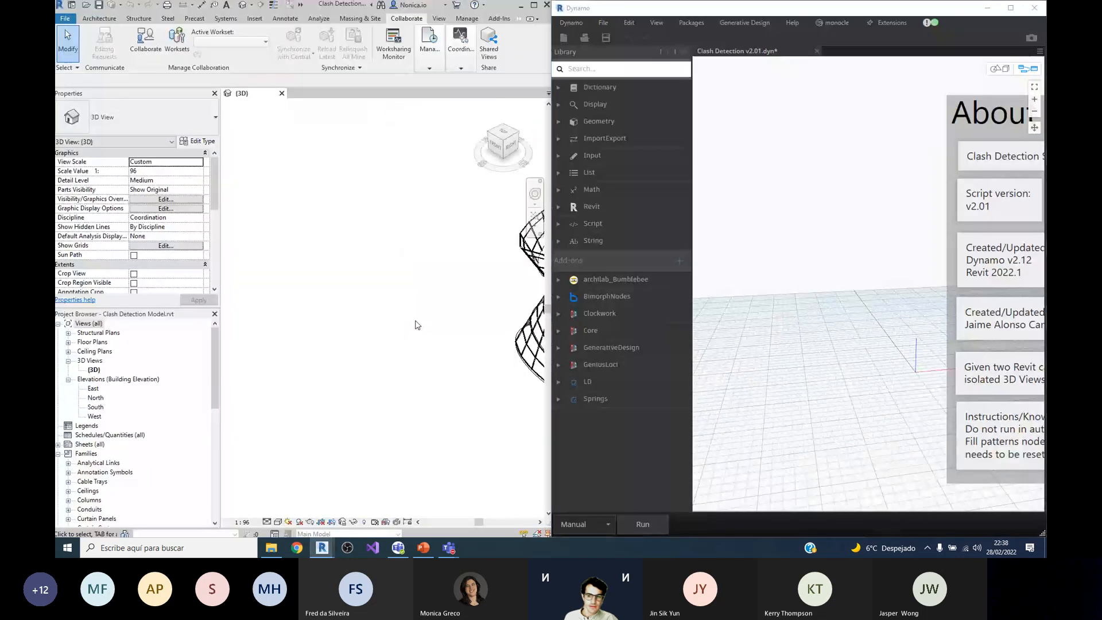
Step: Read the About group's notes on the graph's version, purpose, instructions and known issues
scroll(765, 276, "down", 2)
scroll(999, 342, "up", 2)
scroll(746, 246, "down", 2)
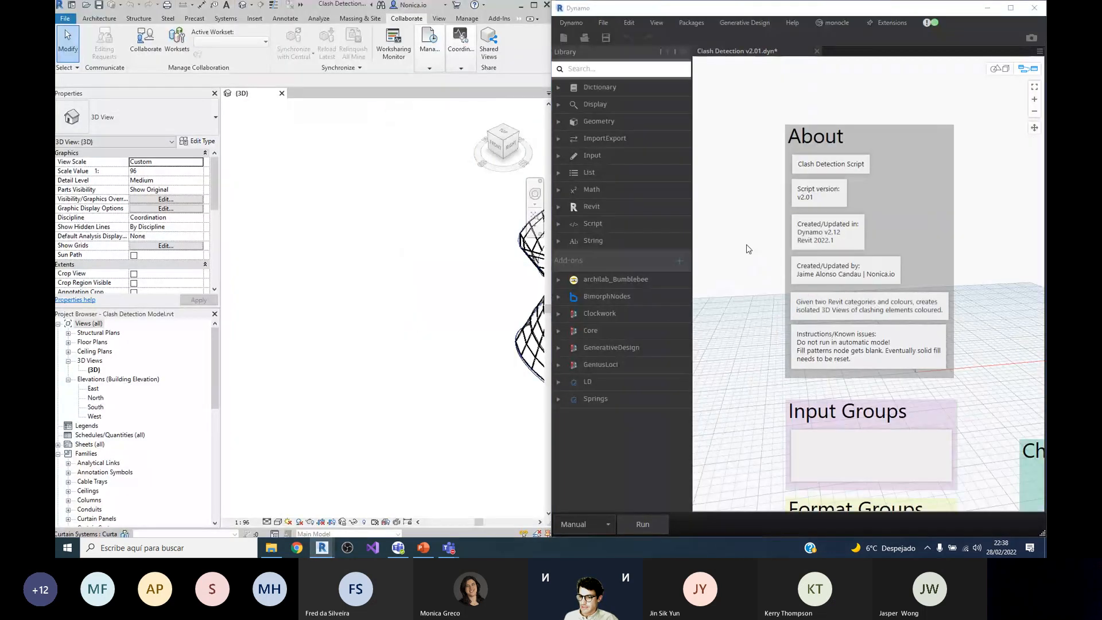
scroll(746, 247, "up", 2)
scroll(752, 286, "down", 2)
scroll(760, 318, "up", 2)
scroll(759, 318, "down", 1)
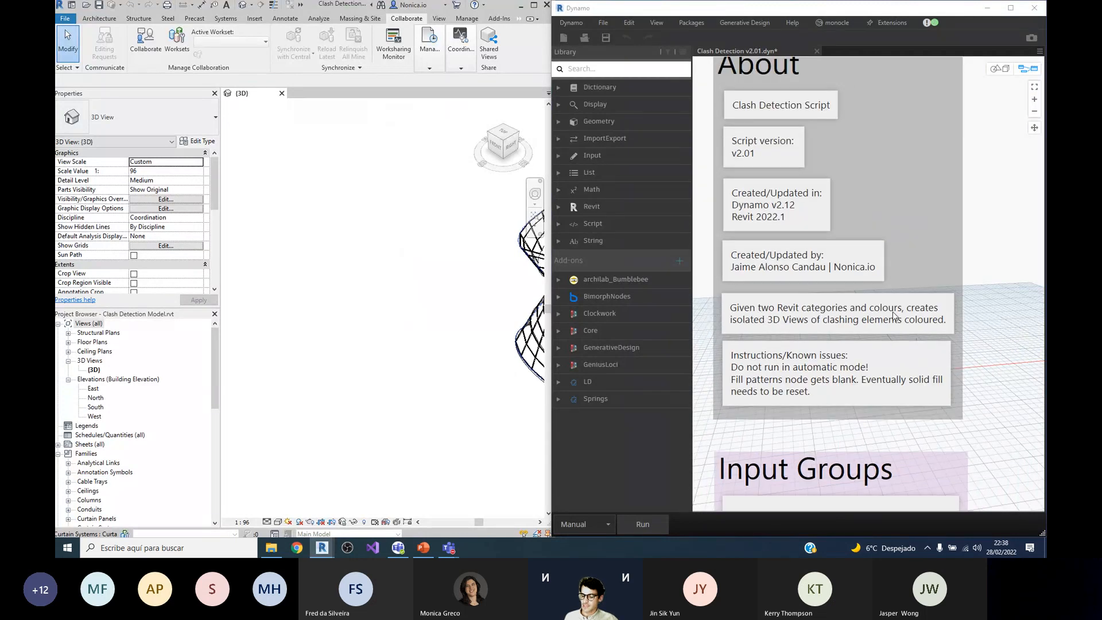
scroll(899, 314, "down", 1)
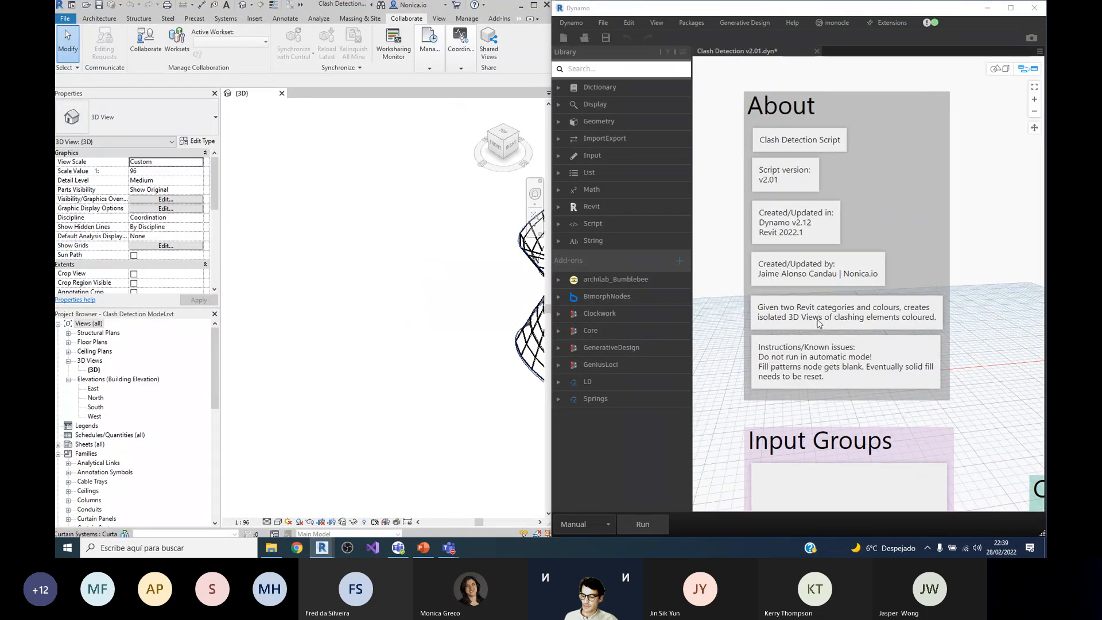
scroll(858, 241, "down", 5)
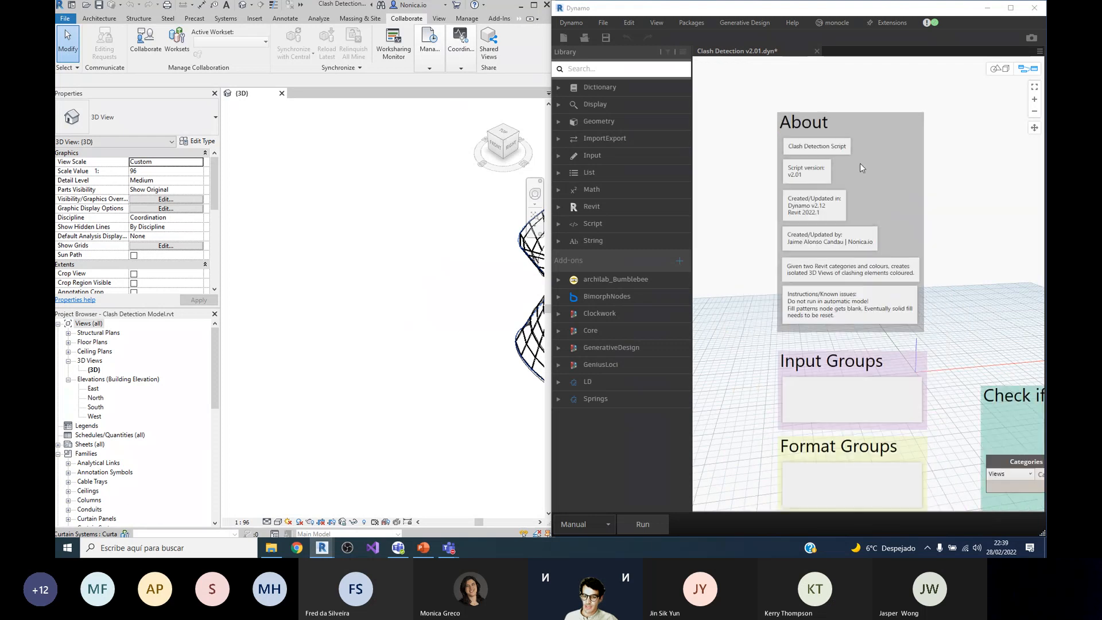
Step: Run the graph with Walls and Floors as the clashing categories, and bring the maximized Revit window to the front
scroll(832, 436, "up", 6)
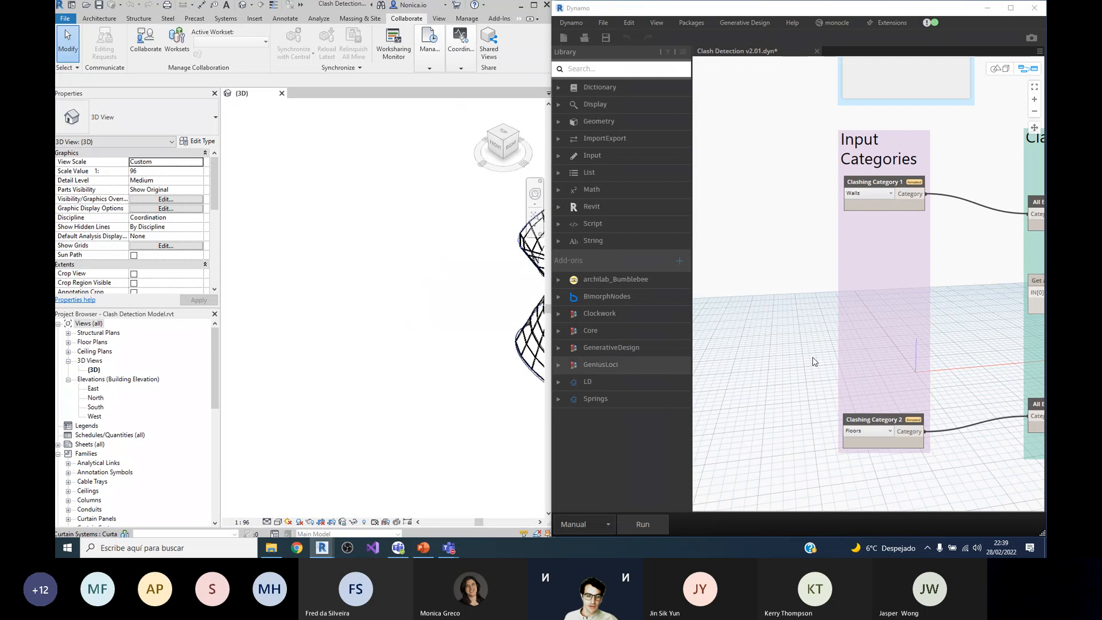
left_click(642, 524)
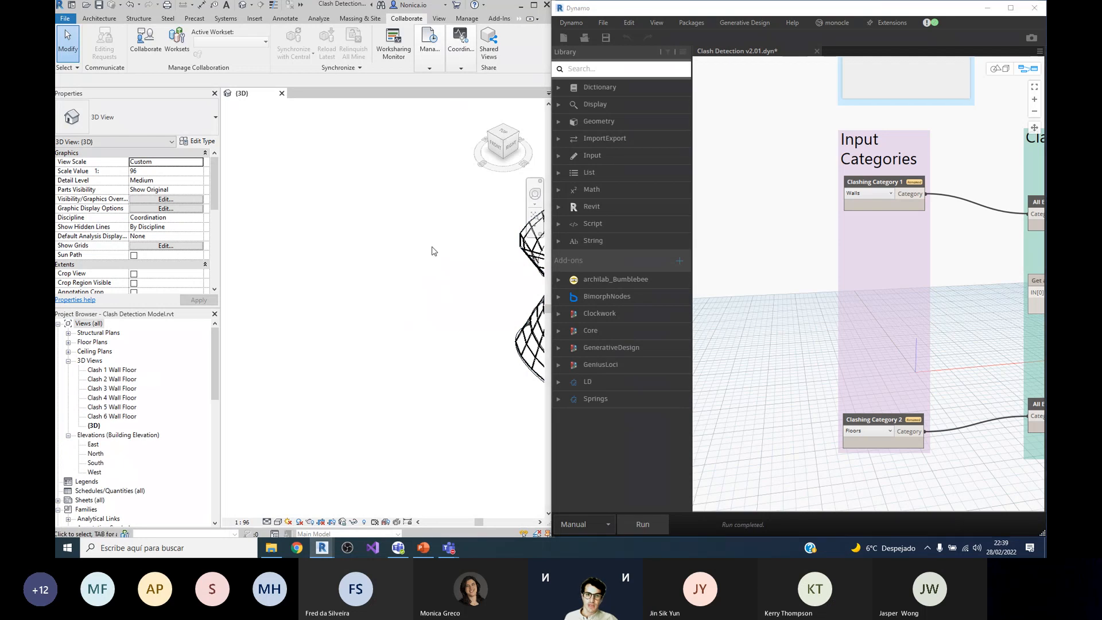
left_click(533, 4)
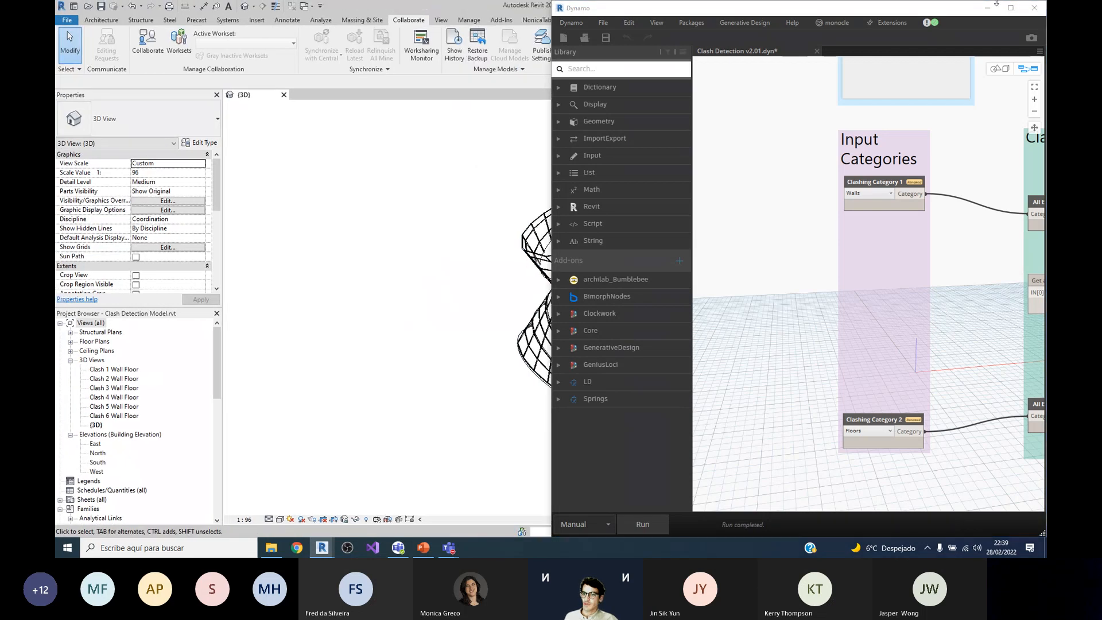
left_click(243, 296)
Step: Open the Clash 1 Wall Floor 3D view and extend its section box down to Level 1
double_click(119, 371)
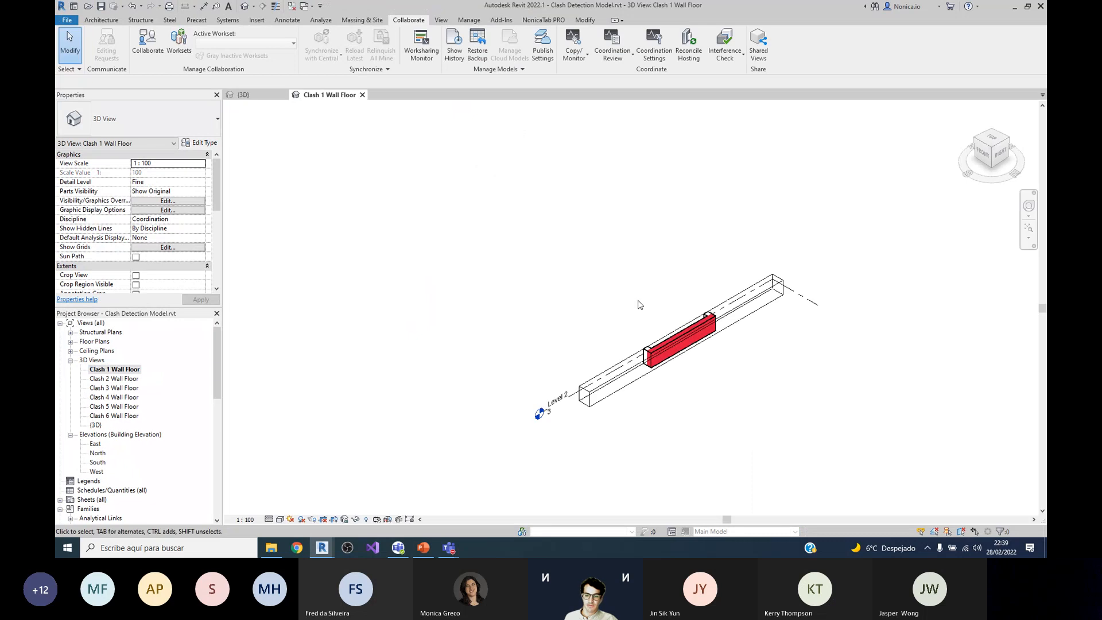
middle_click_drag(691, 370, 834, 316, "shift")
scroll(692, 304, "up", 2)
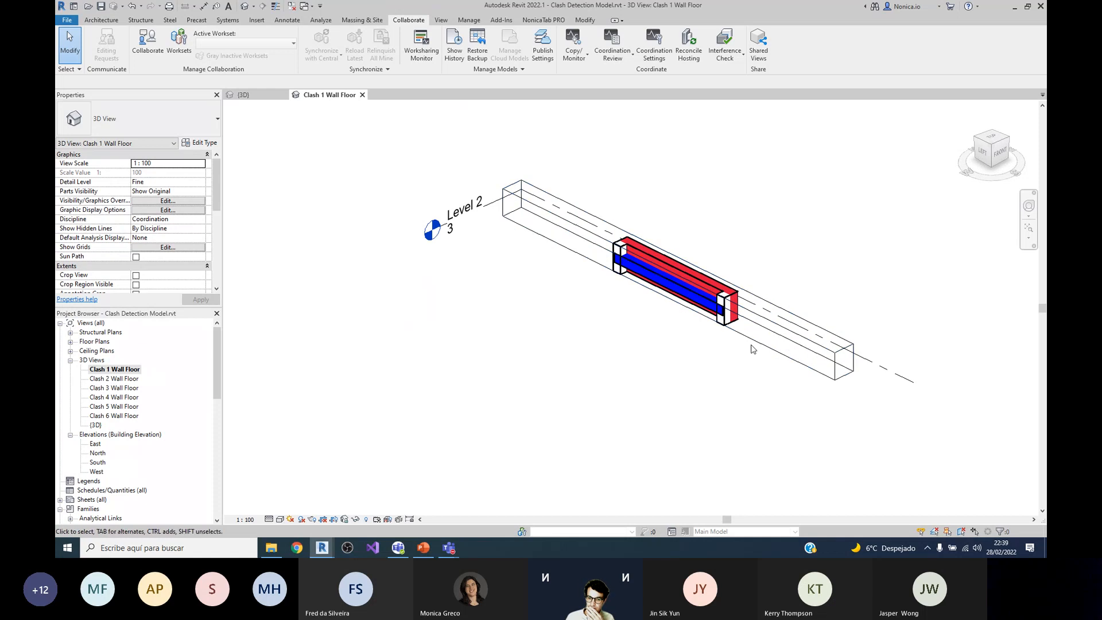
left_click(686, 312)
left_click_drag(687, 312, 674, 368)
mouse_move(670, 329)
left_mouse_down()
mouse_move(590, 365)
mouse_move(676, 315)
left_mouse_up()
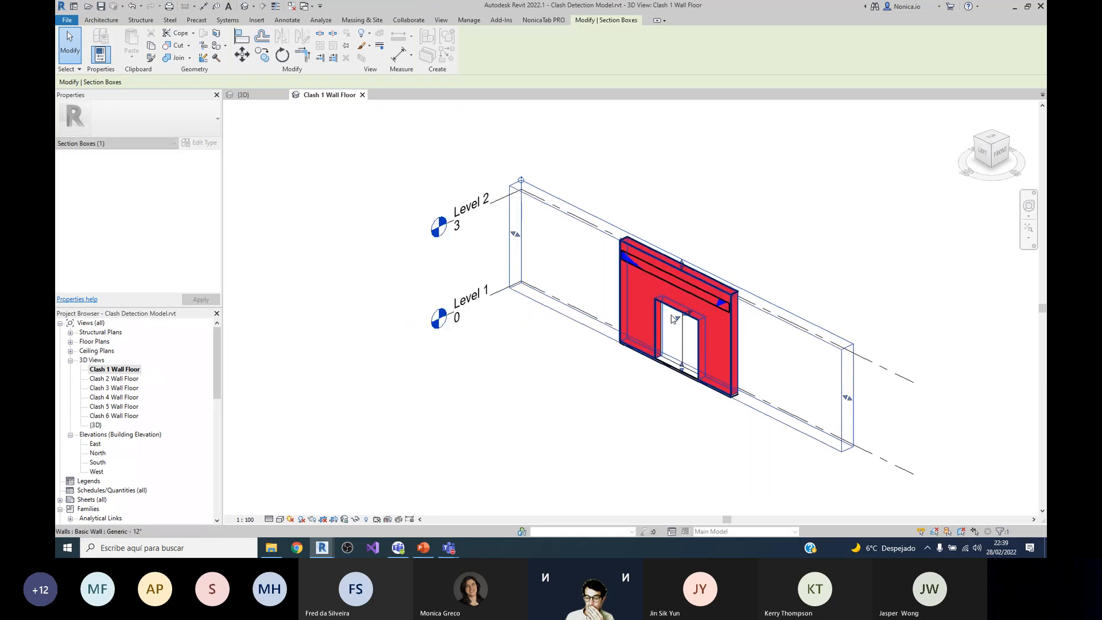
Step: Open the Clash 4 Wall Floor 3D view and inspect the coloured clashing elements from another angle
double_click(115, 397)
left_click(728, 415)
scroll(712, 408, "up", 5)
scroll(702, 362, "up", 1)
middle_click_drag(672, 431, 731, 347, "shift")
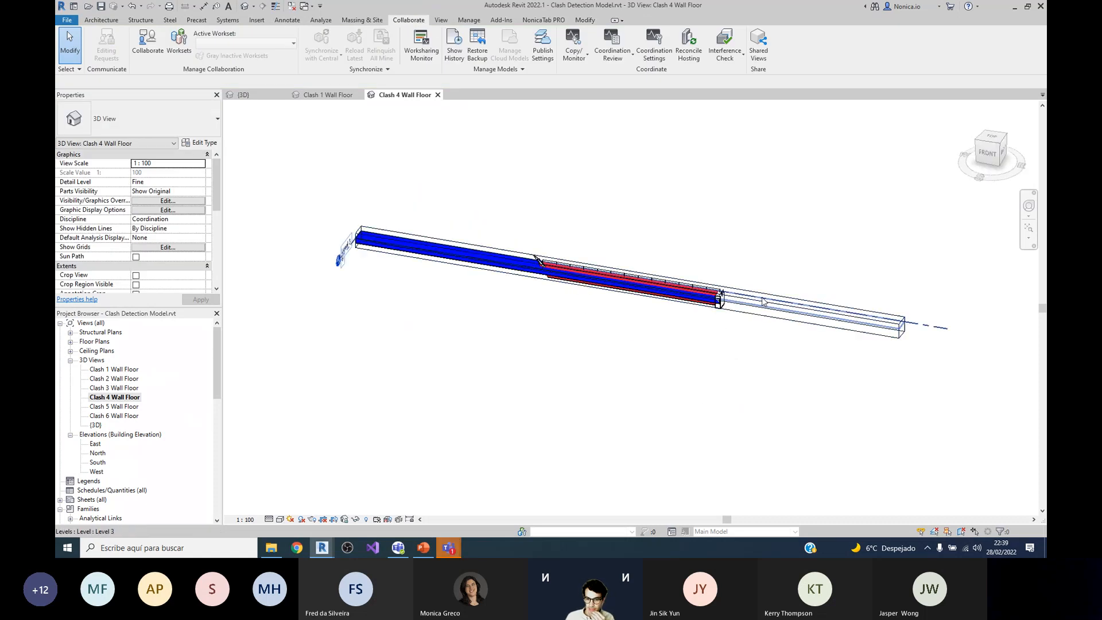
scroll(763, 301, "up", 2)
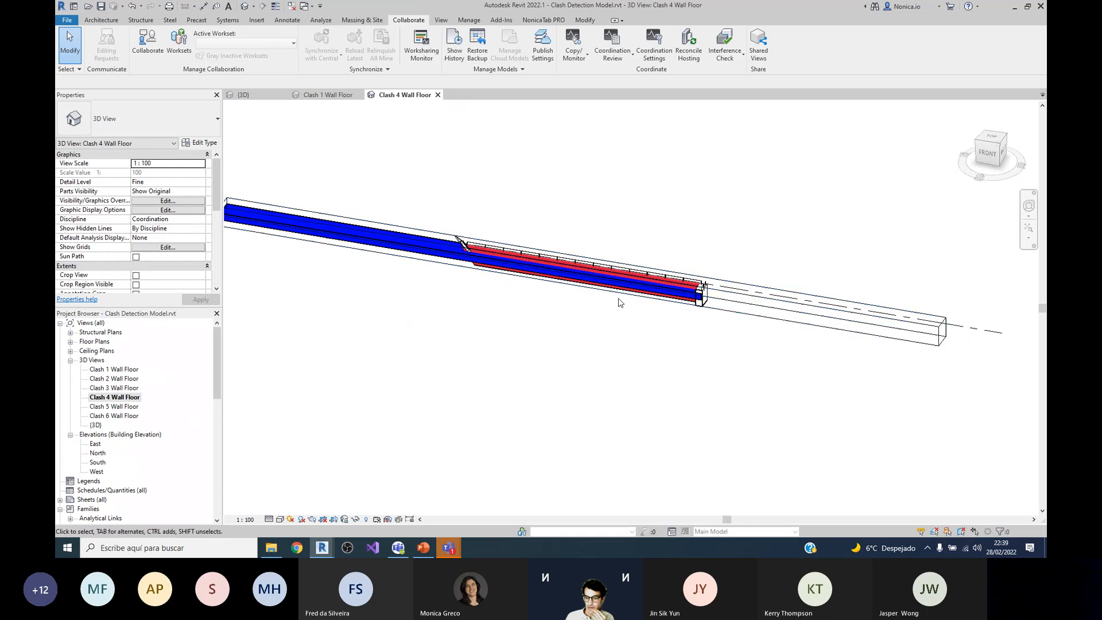
Step: Widen the section box in the Clash 4 Wall Floor view to expose more of the blue floor, and inspect it
left_click(729, 303)
scroll(580, 279, "up", 1)
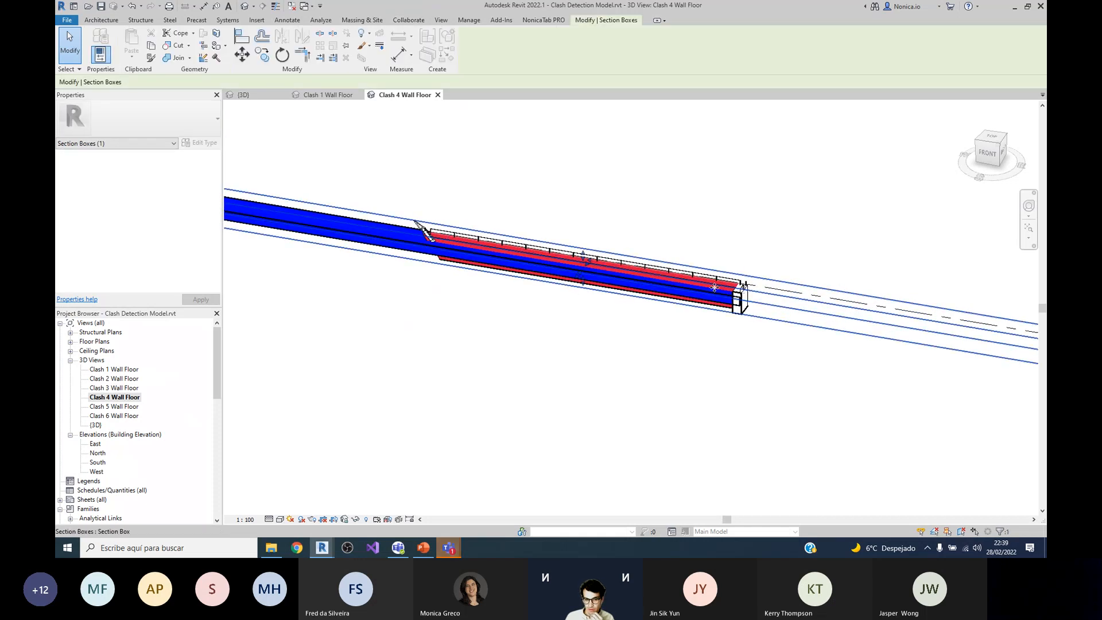
left_click_drag(584, 258, 521, 327)
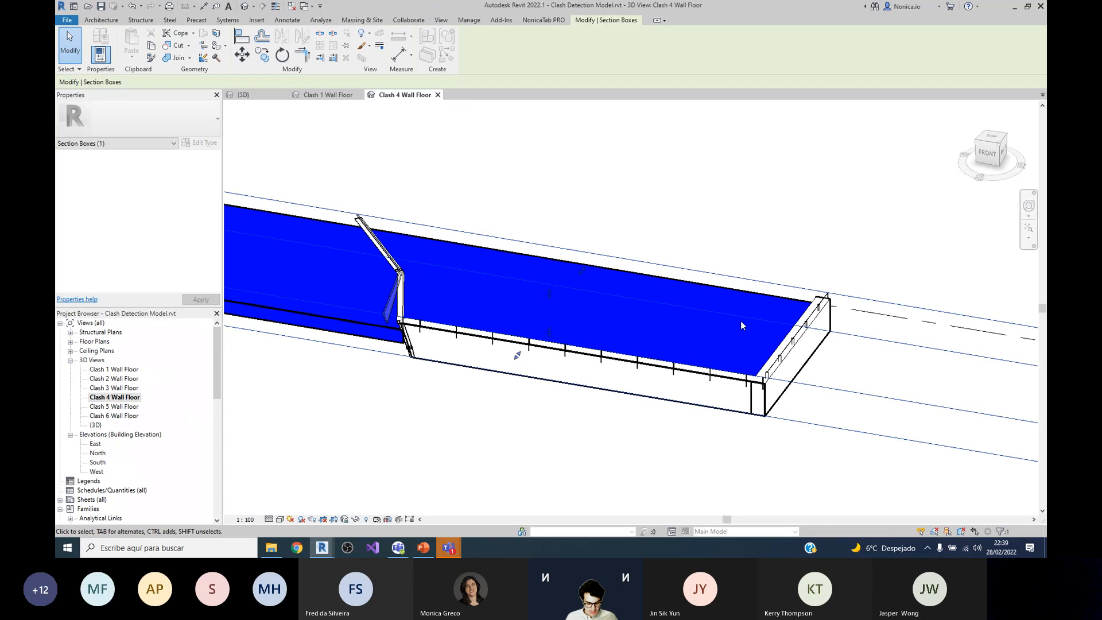
middle_click_drag(740, 324, 497, 306, "shift")
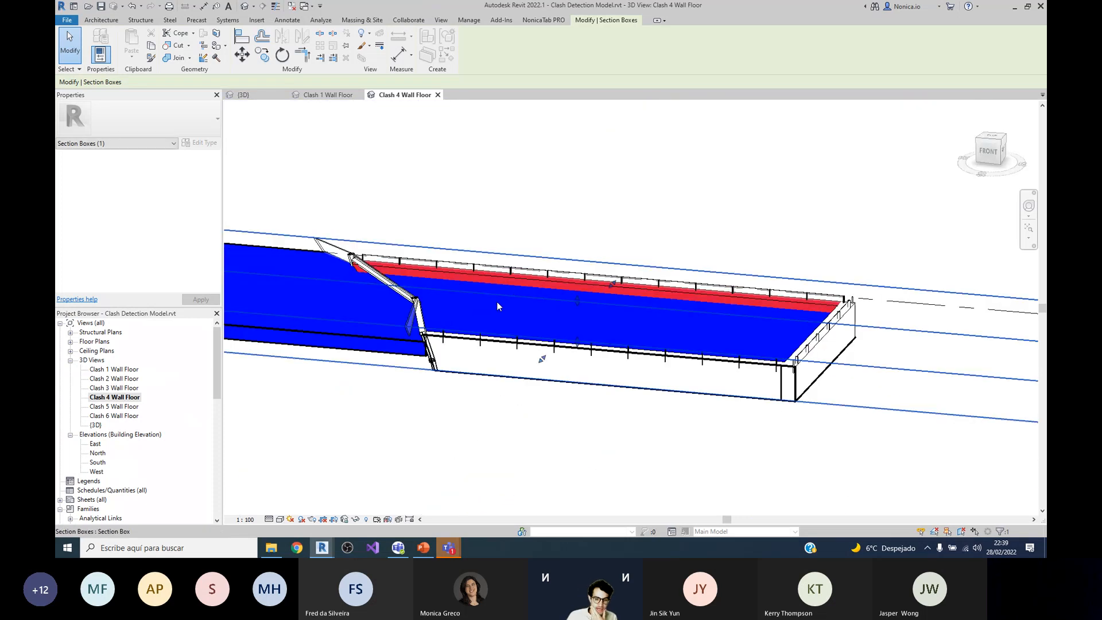
scroll(497, 301, "down", 2)
scroll(520, 226, "up", 2)
Step: Switch to Dynamo, set Clashing Category 1 to Wires, run the graph against Floors and dismiss the result message
mouse_move(319, 547)
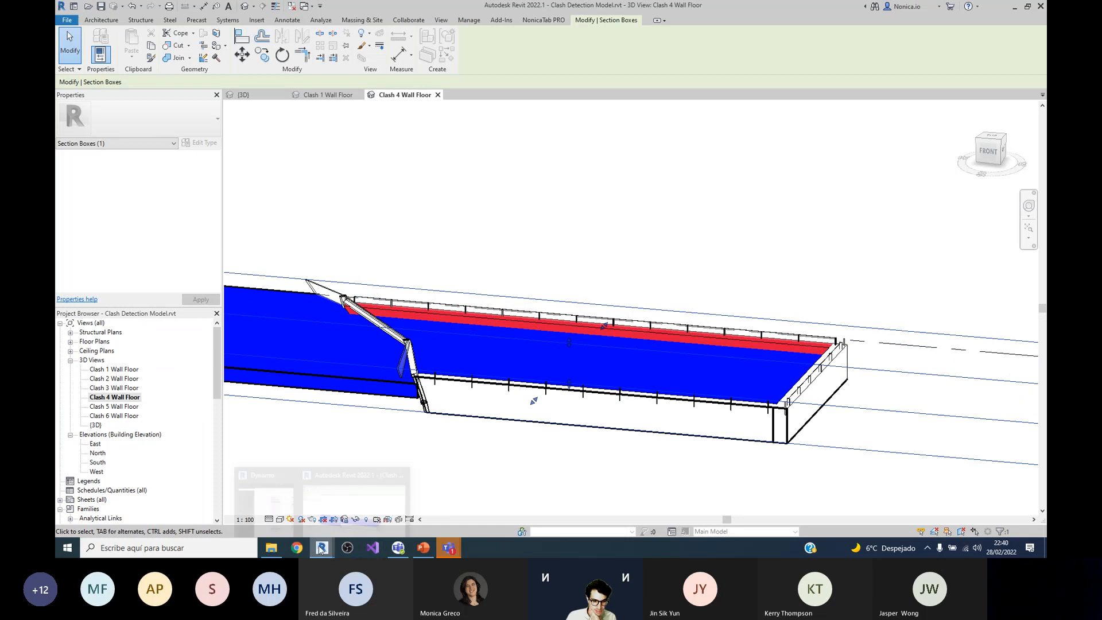
left_click(271, 514)
left_click(882, 194)
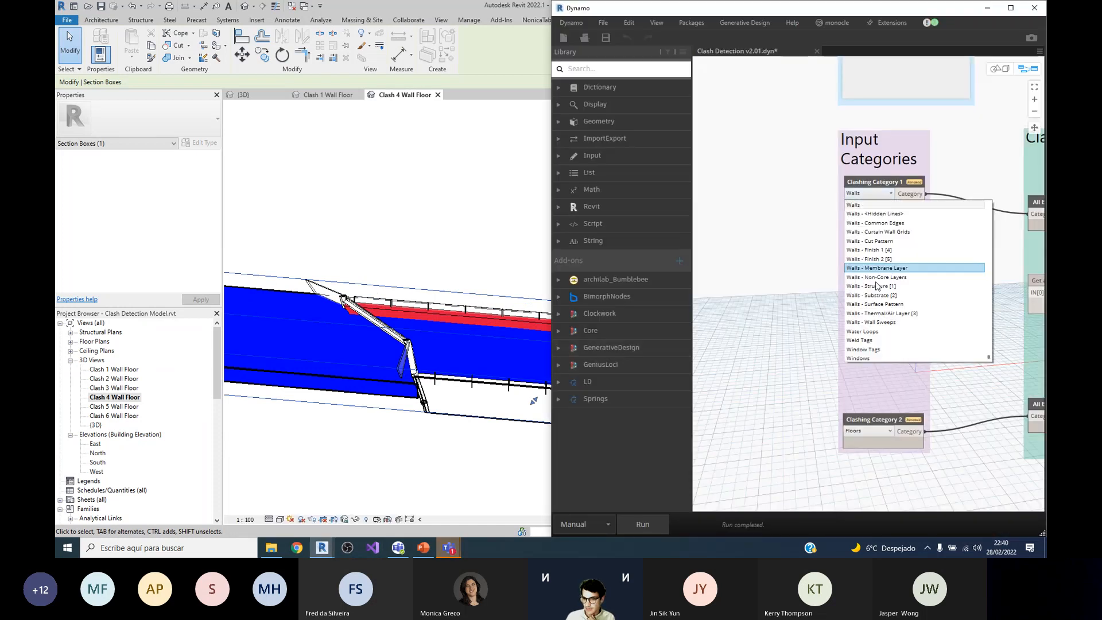
scroll(875, 338, "down", 4)
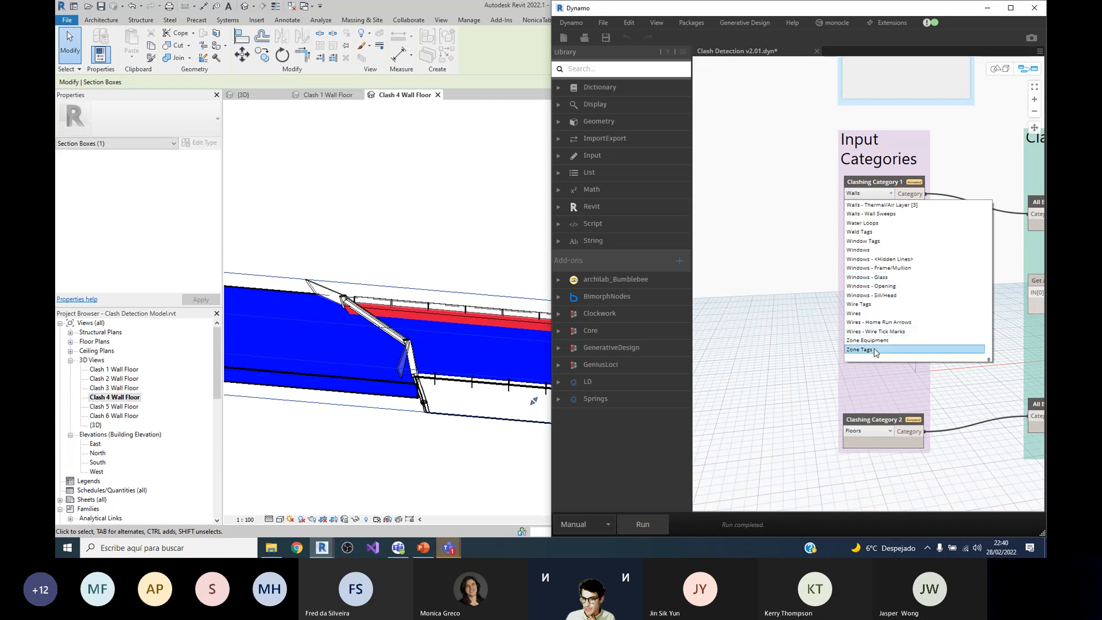
left_click(861, 313)
left_click(643, 525)
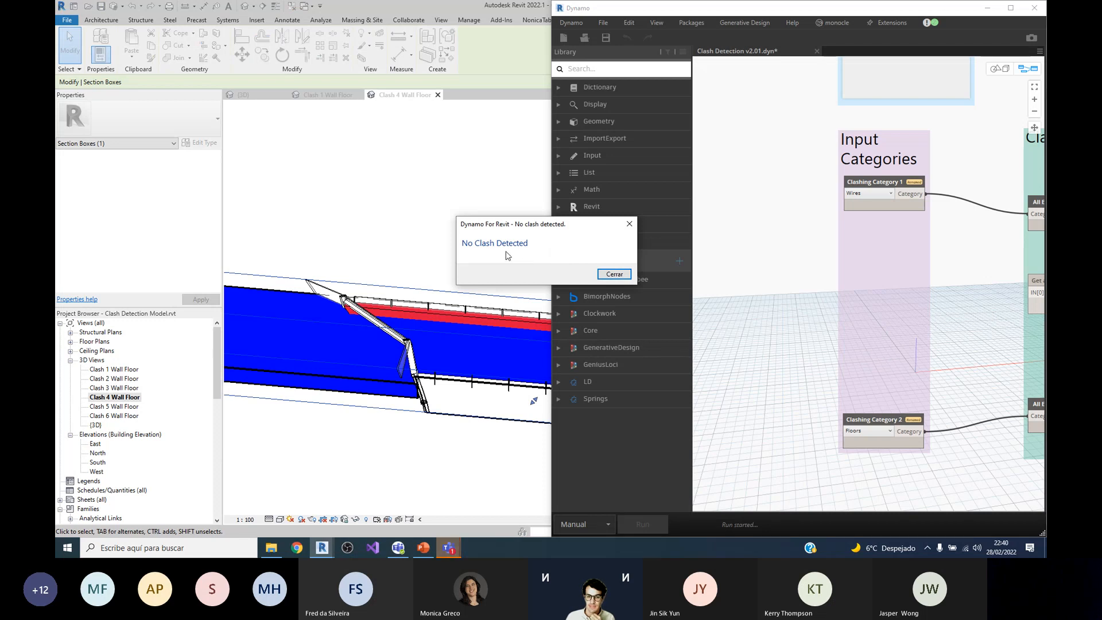
left_click(615, 274)
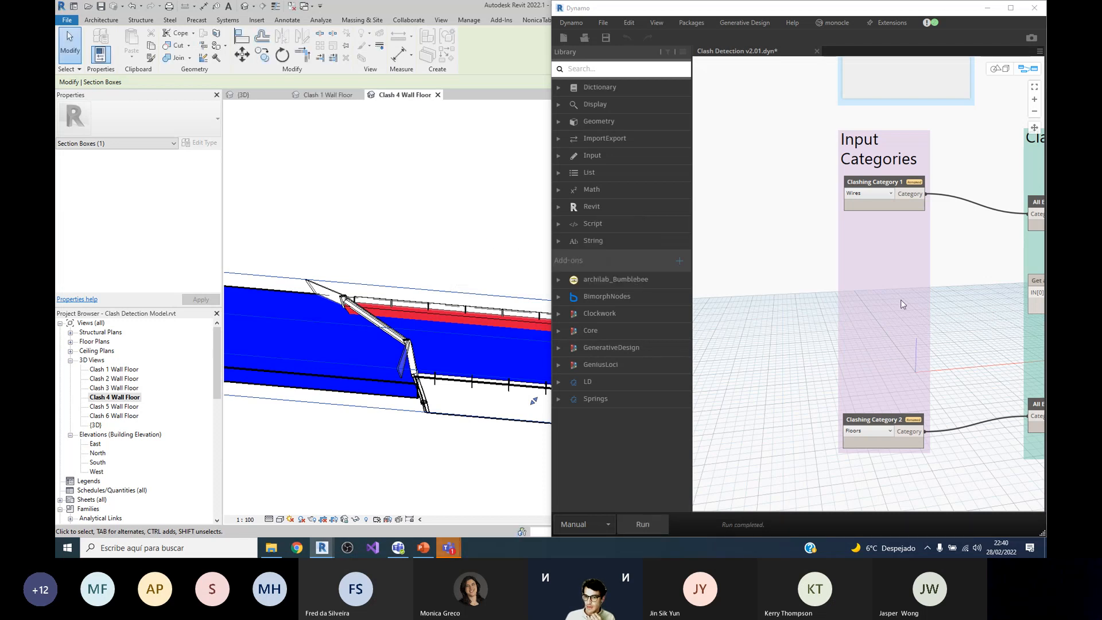
Step: Set Clashing Category 1 back to Walls and run the graph again
left_click(869, 193)
scroll(869, 270, "up", 4)
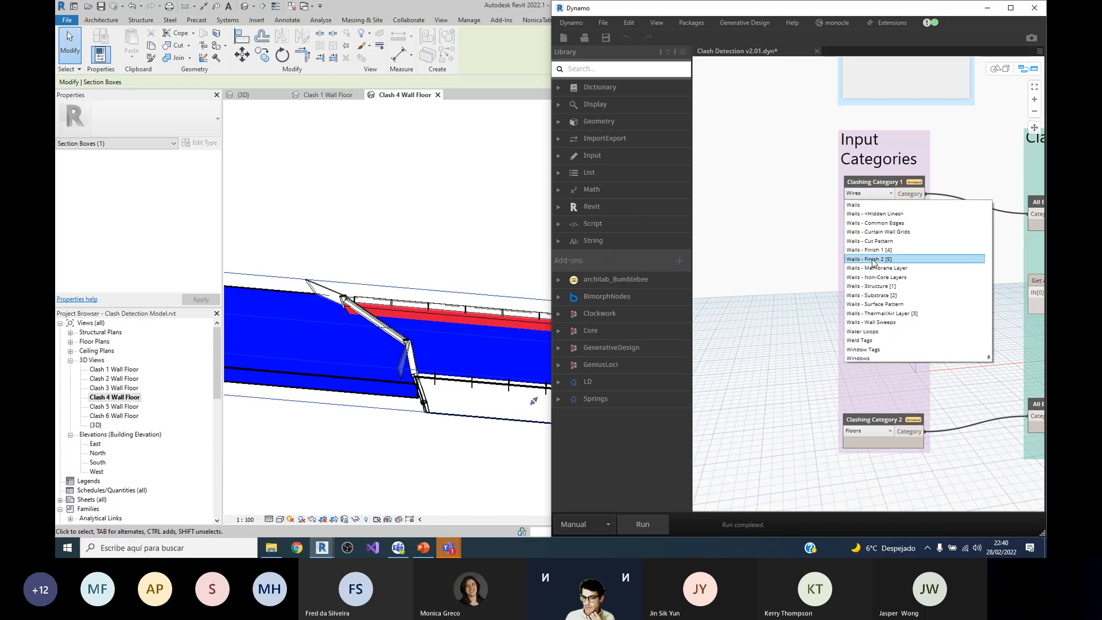
left_click(860, 232)
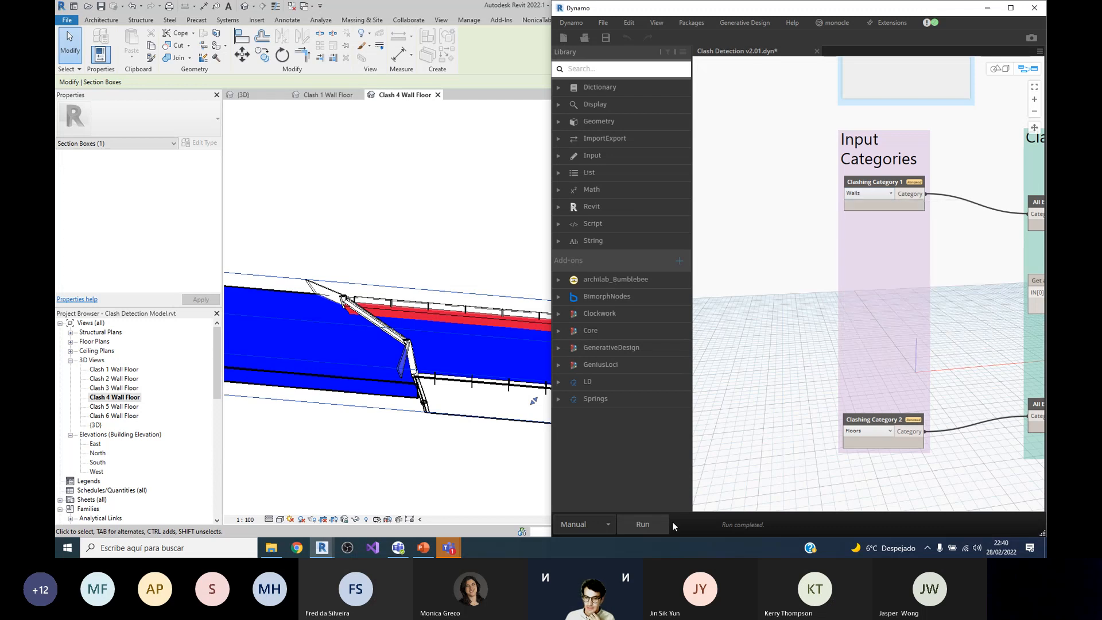
left_click(645, 528)
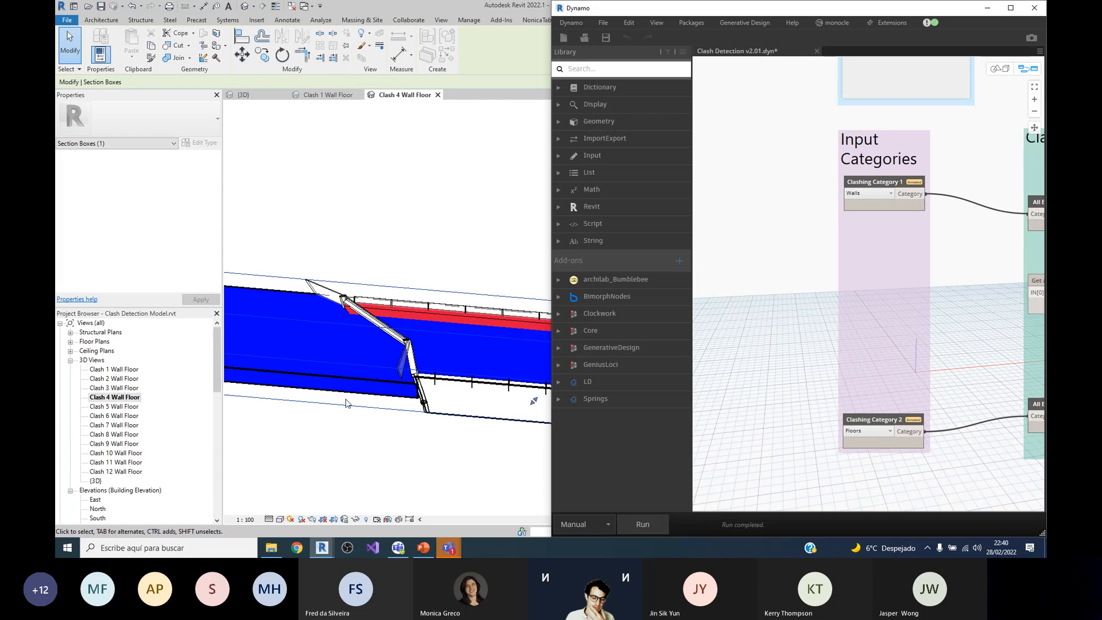
Step: Maximize the Dynamo window and examine the overall graph layout and how the Input Categories group feeds the clashing group
left_click(1010, 7)
scroll(581, 290, "down", 3)
scroll(556, 194, "up", 3)
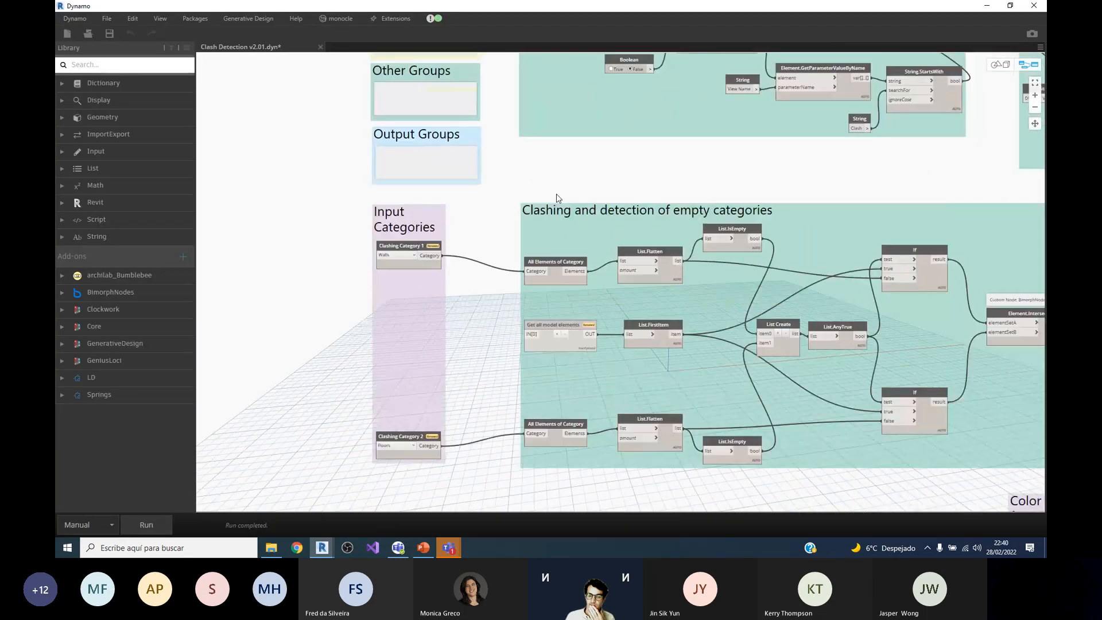
scroll(504, 339, "down", 3)
scroll(504, 341, "down", 3)
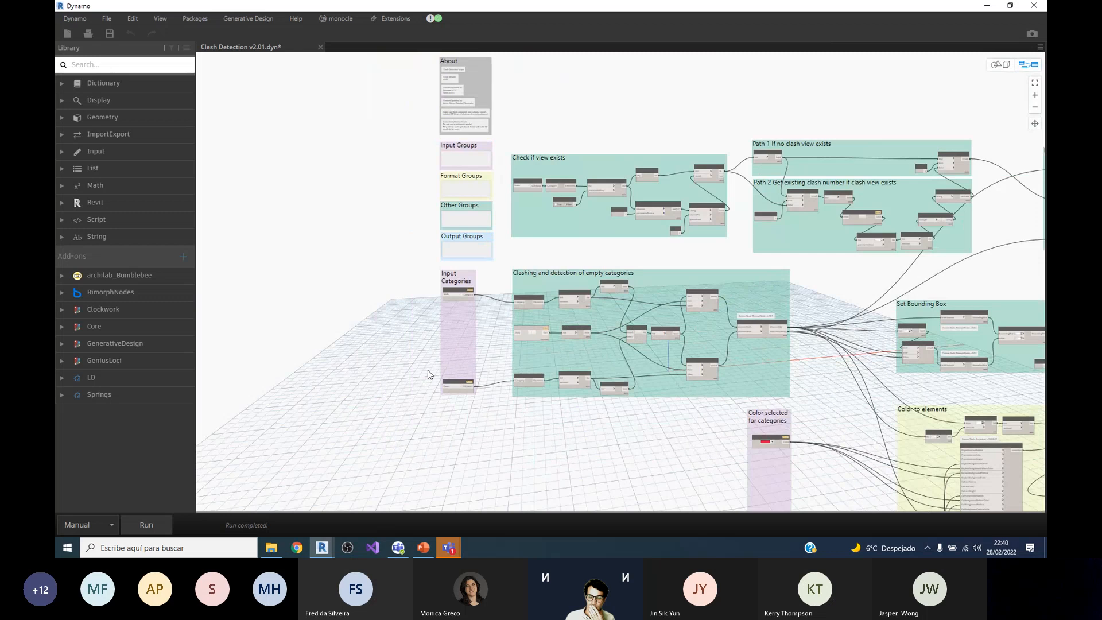
scroll(431, 374, "up", 5)
scroll(690, 243, "up", 4)
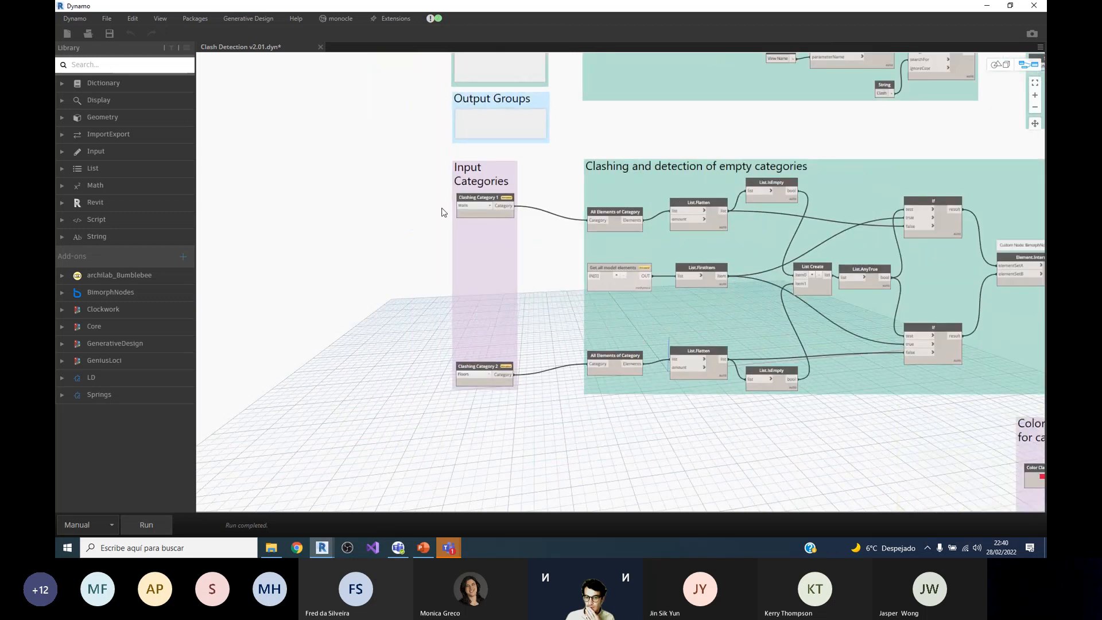
scroll(623, 250, "down", 2)
scroll(586, 223, "up", 3)
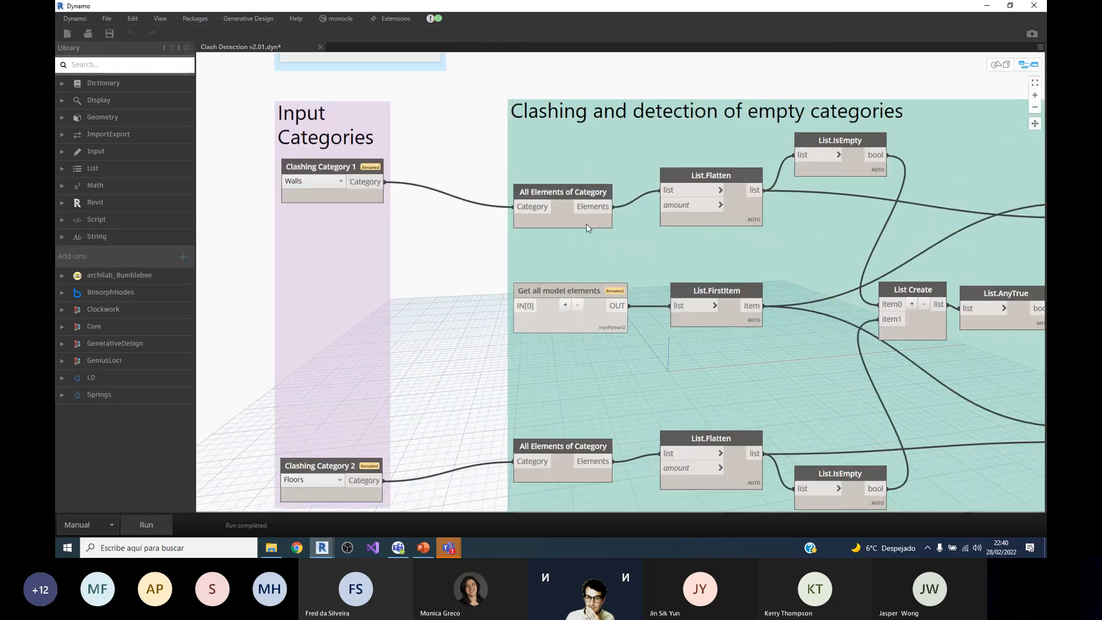
Step: Examine the node connections and output previews in the Clashing and detection of empty categories group, including List Create and List.AnyTrue
mouse_move(602, 225)
scroll(508, 184, "down", 1)
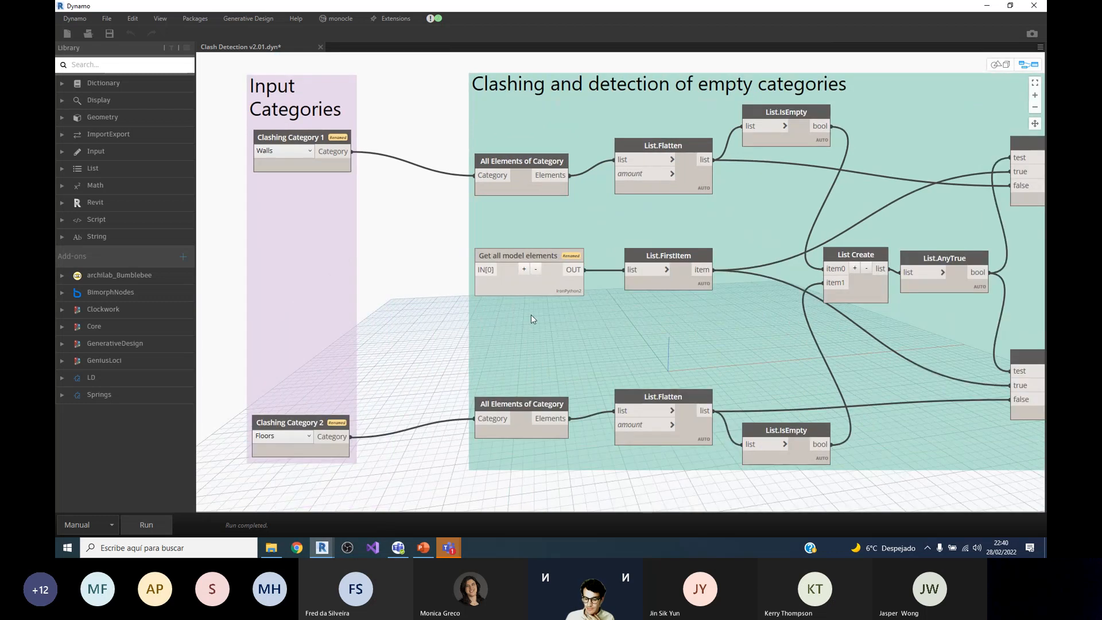
scroll(532, 315, "up", 1)
scroll(596, 391, "up", 1)
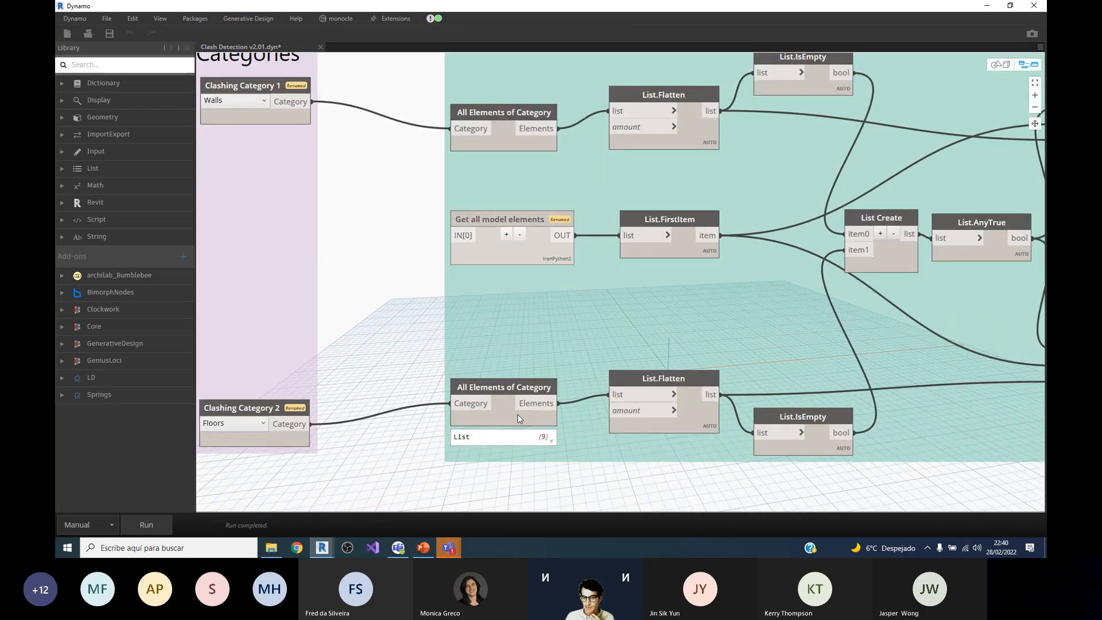
scroll(661, 359, "down", 2)
scroll(804, 306, "up", 3)
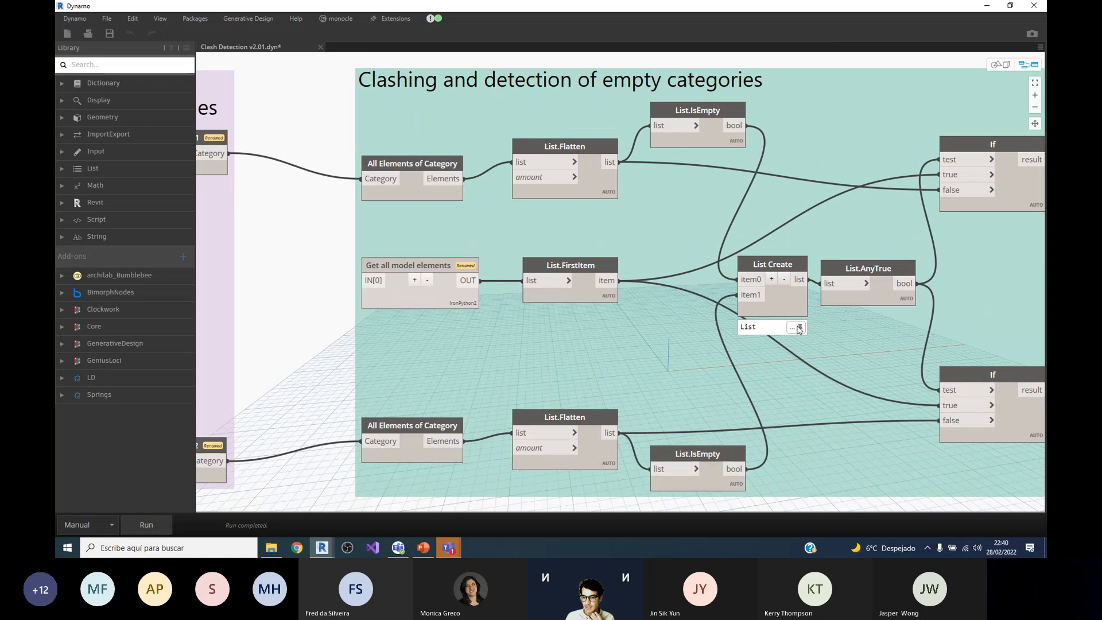
scroll(804, 287, "down", 1)
scroll(804, 288, "up", 1)
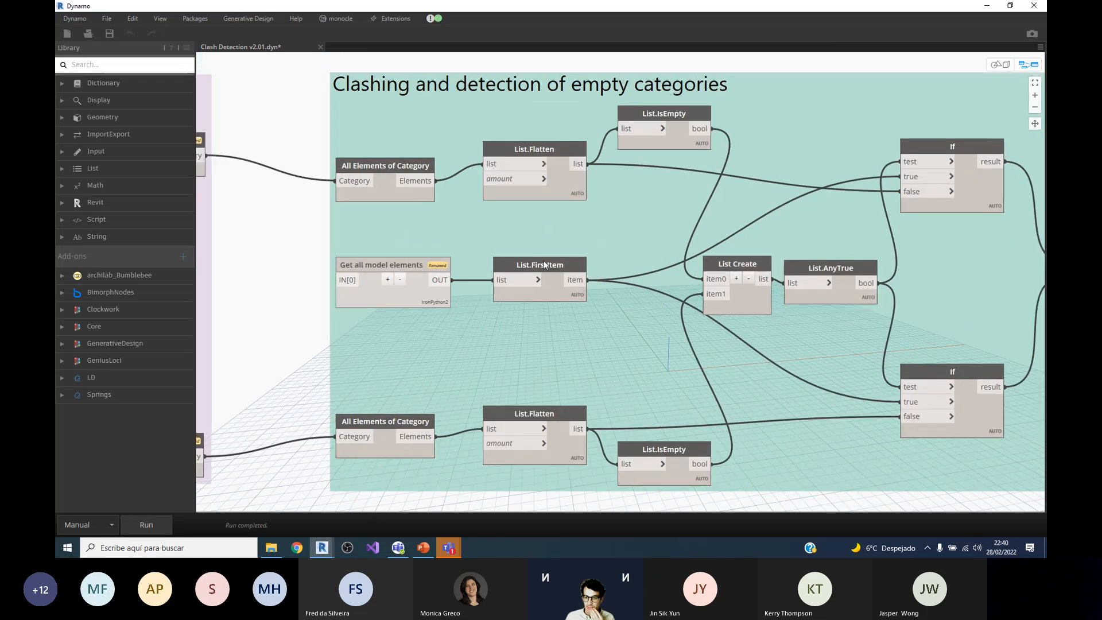
scroll(585, 255, "down", 1)
scroll(555, 246, "down", 1)
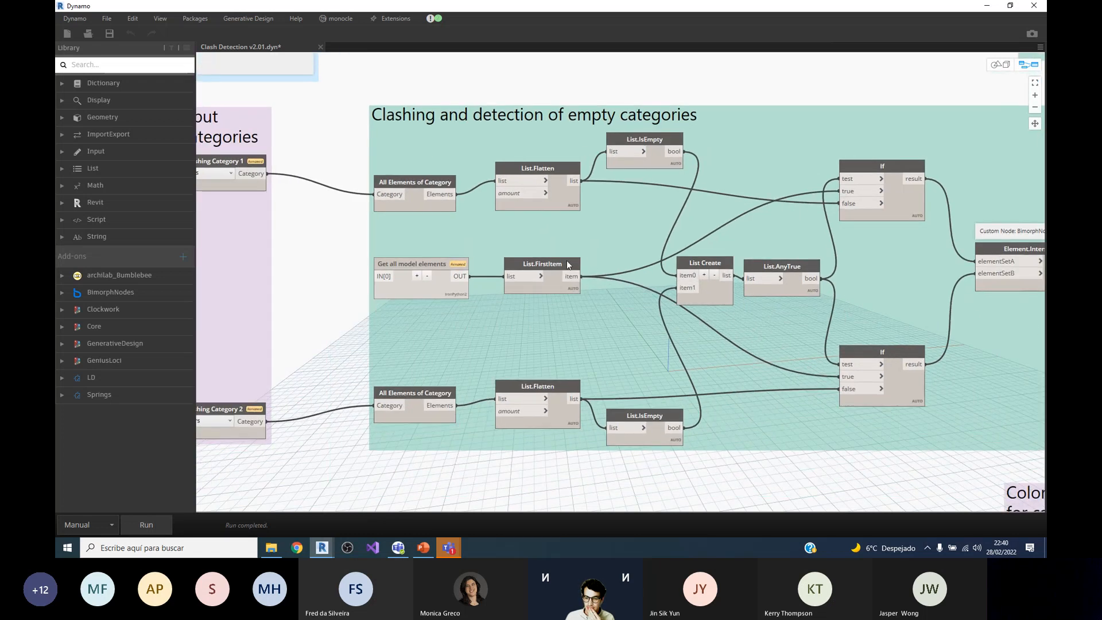
scroll(566, 259, "down", 1)
scroll(678, 258, "up", 2)
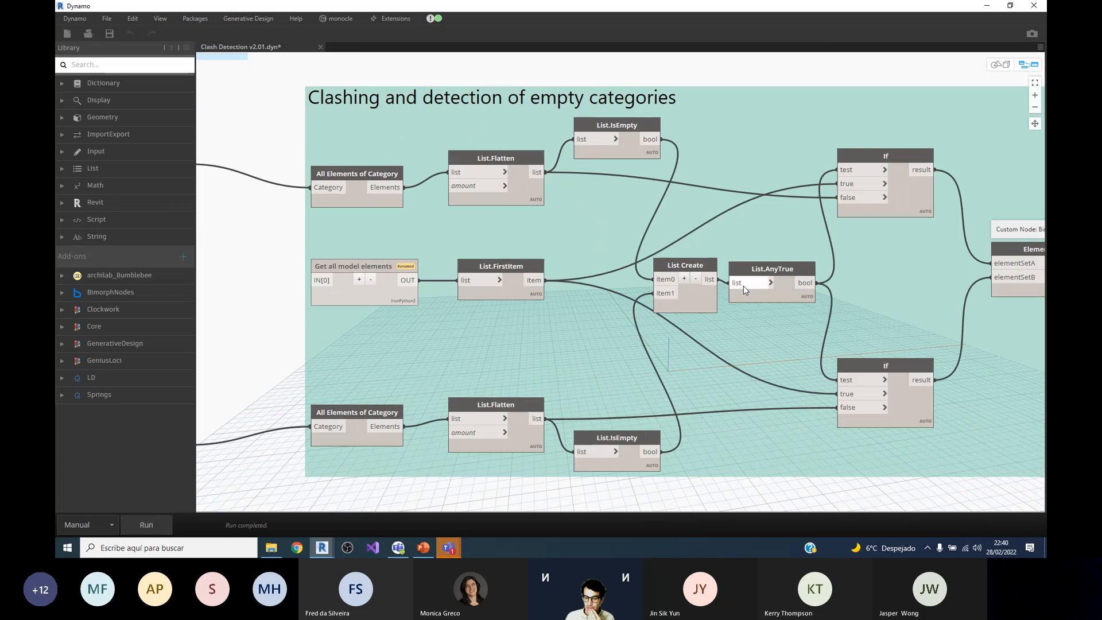
mouse_move(785, 291)
mouse_move(804, 310)
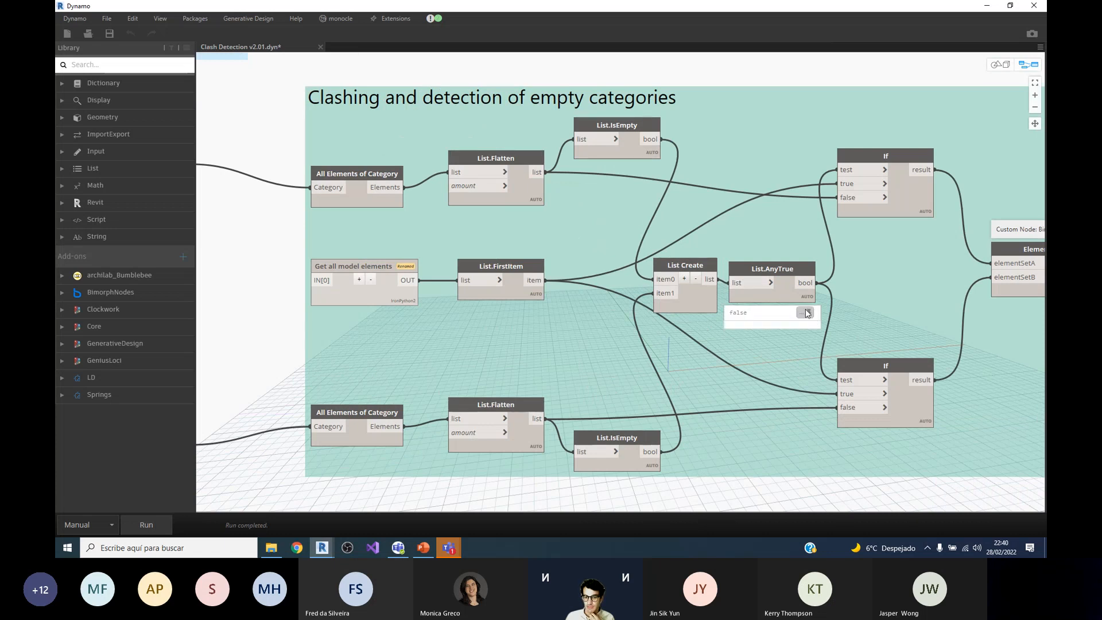
middle_click_drag(799, 265, 756, 270)
scroll(756, 269, "up", 1)
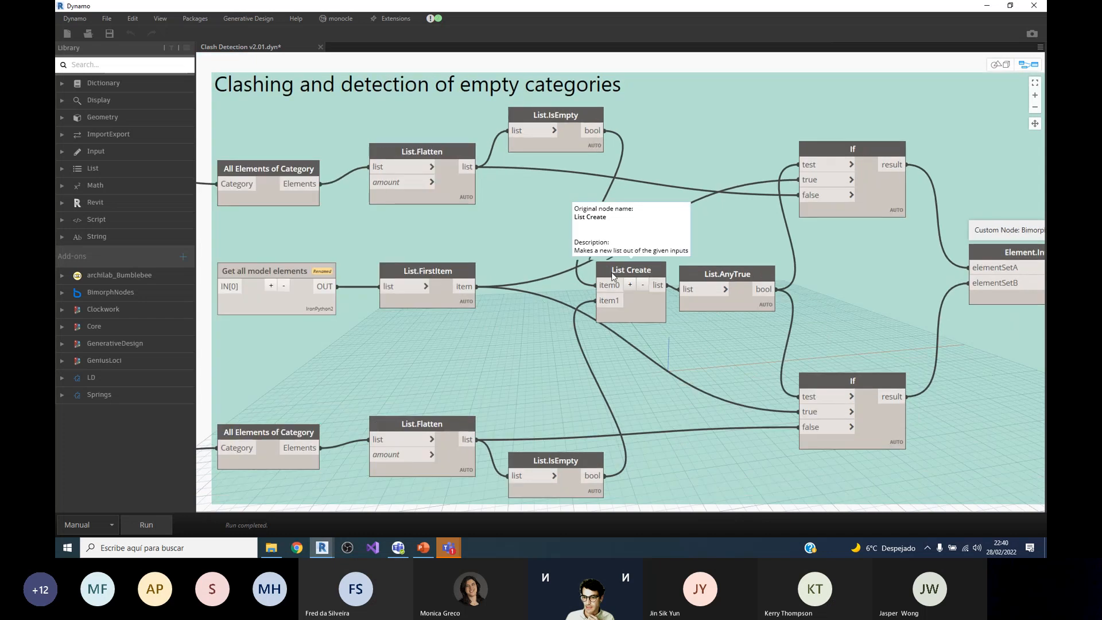
Step: Examine how the If nodes feed Element.IntersectsElement in the clashing group and read that node's description
scroll(613, 276, "down", 3)
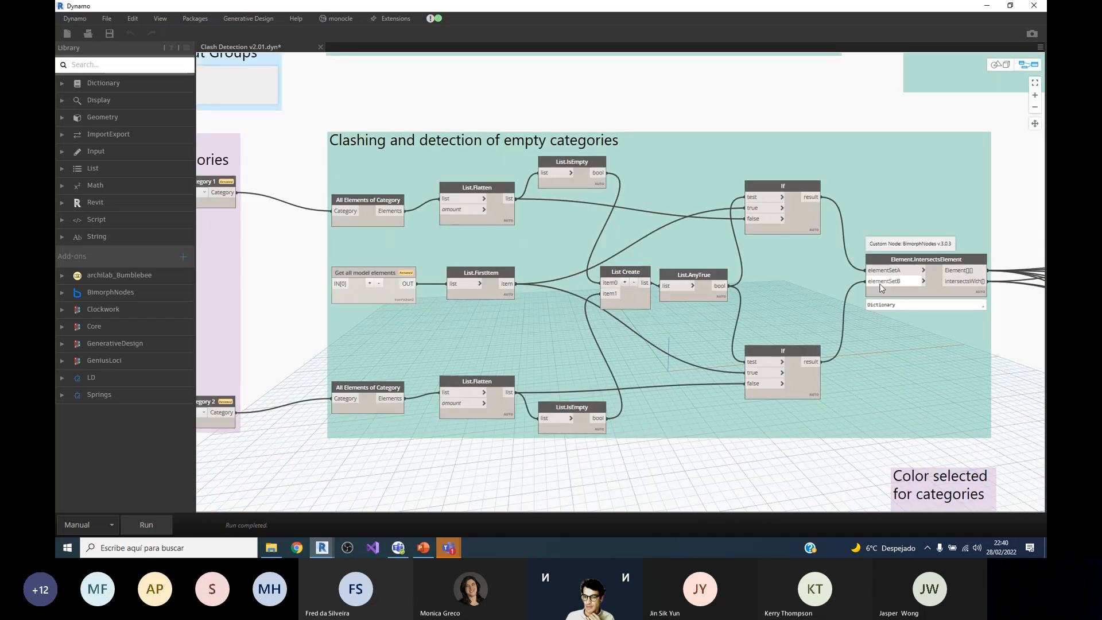
scroll(933, 274, "up", 1)
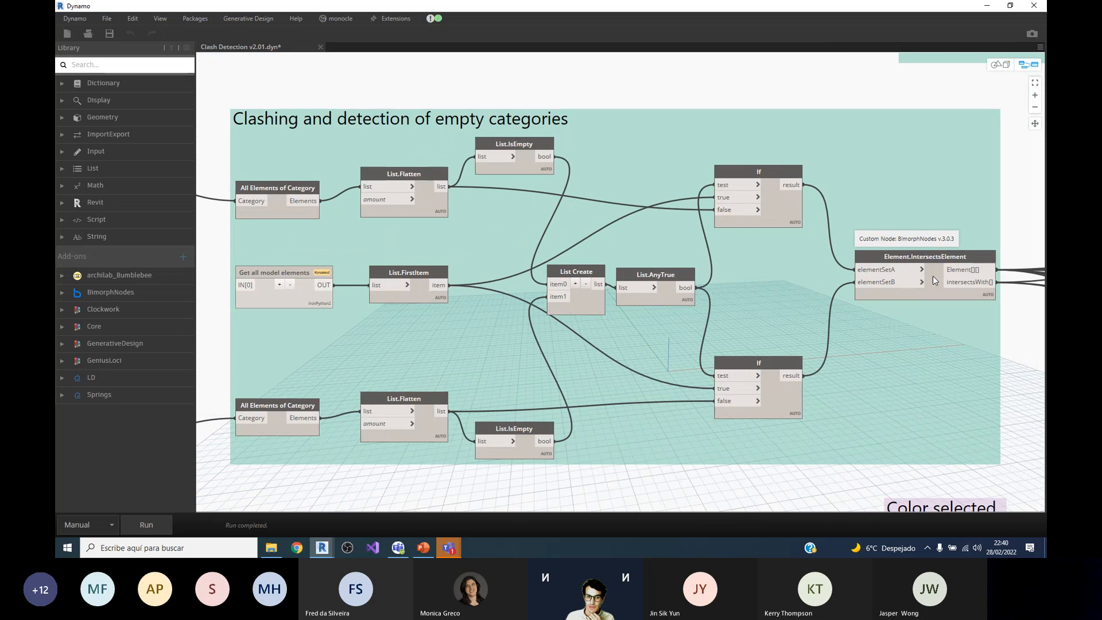
scroll(932, 275, "down", 1)
scroll(872, 253, "up", 2)
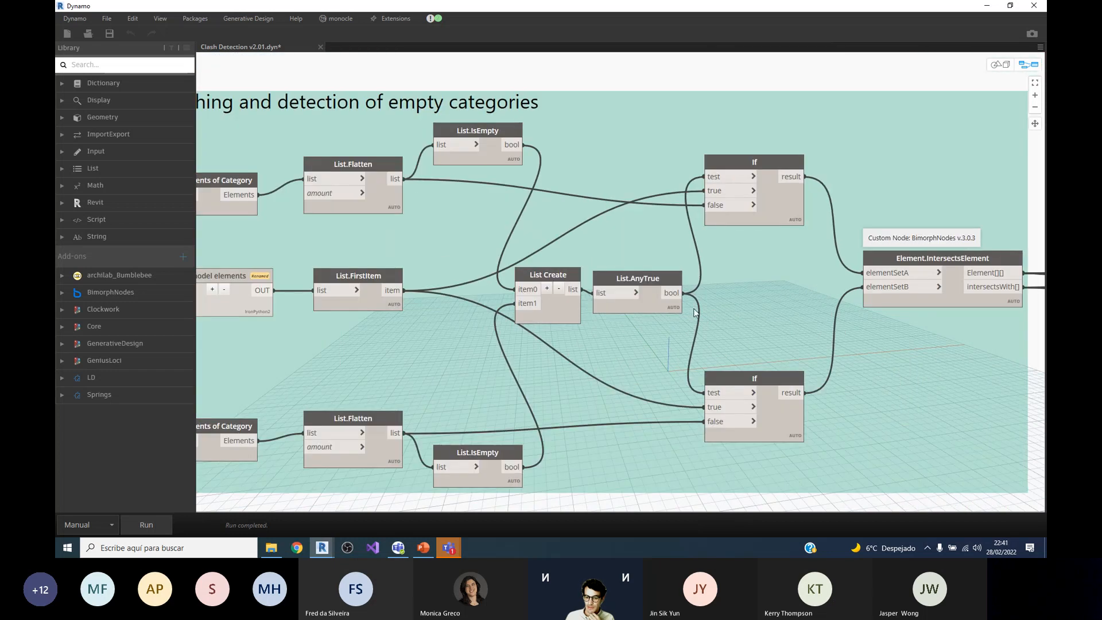
mouse_move(749, 411)
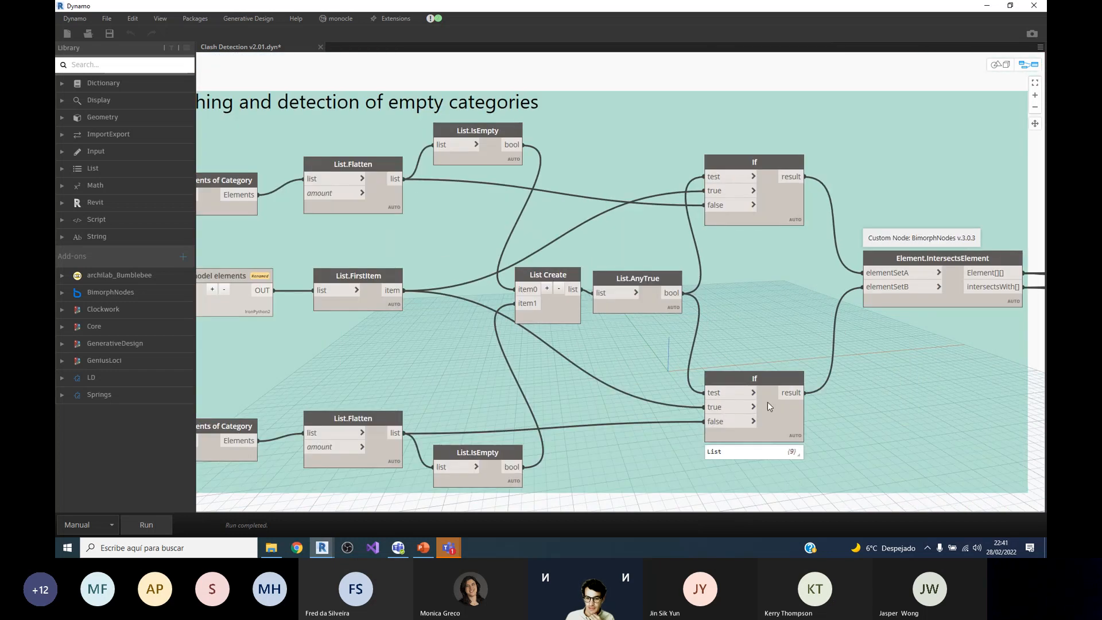
scroll(765, 377, "down", 1)
scroll(632, 339, "up", 1)
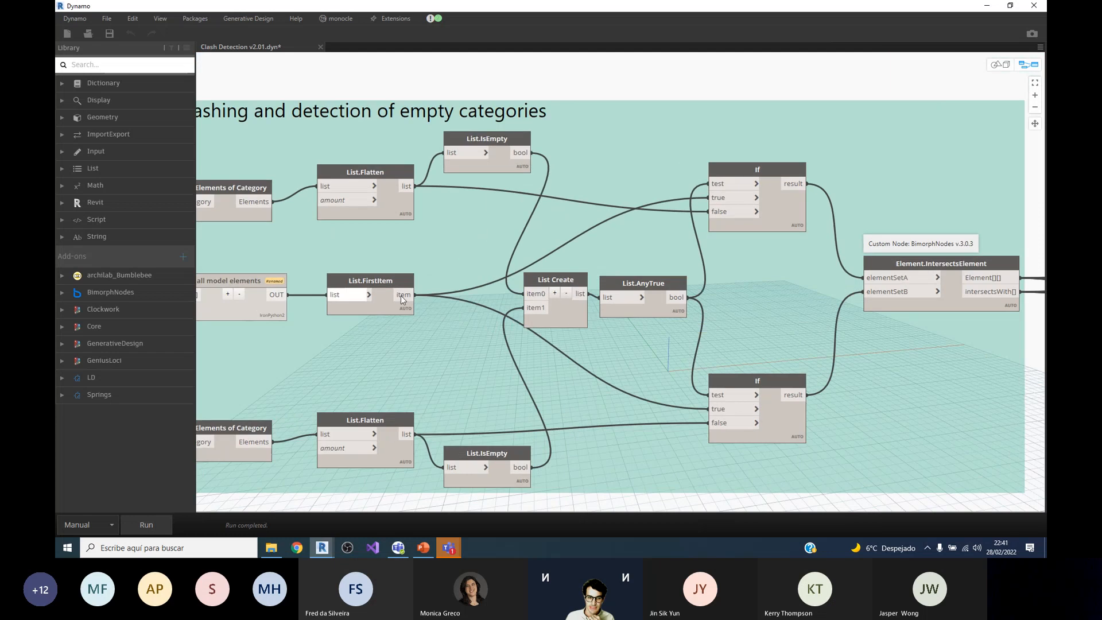
mouse_move(941, 277)
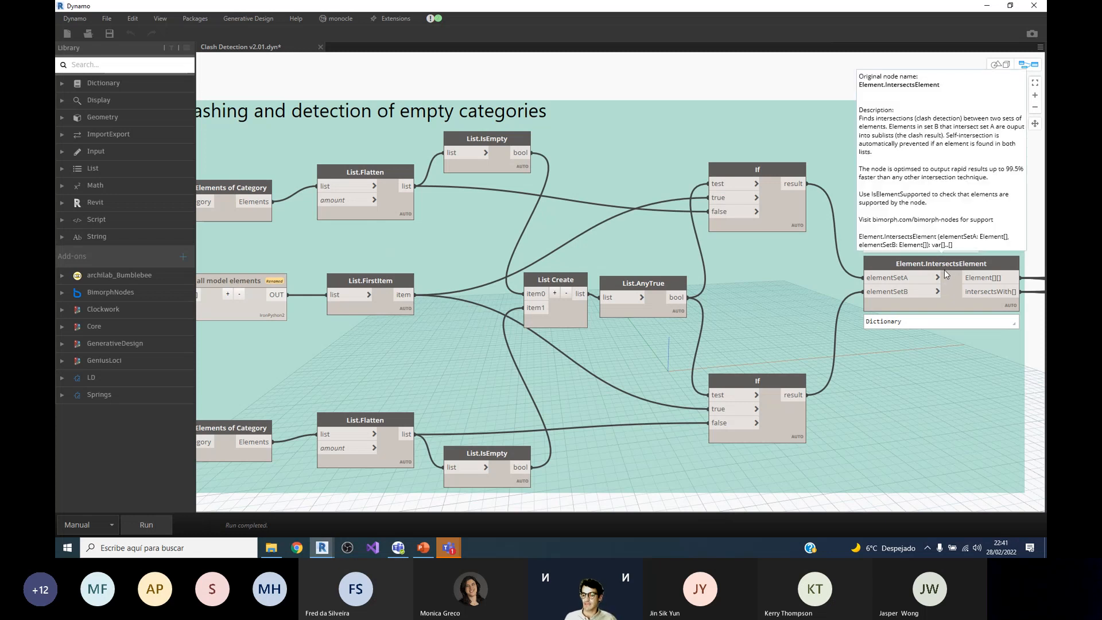
scroll(658, 270, "down", 3)
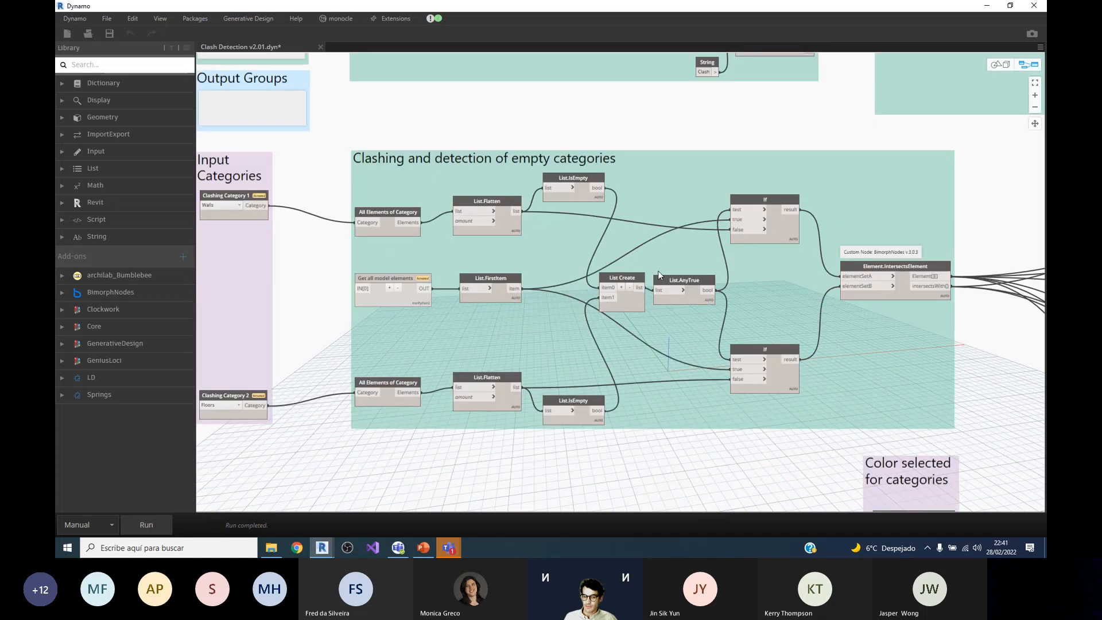
scroll(806, 253, "up", 3)
scroll(739, 262, "down", 2)
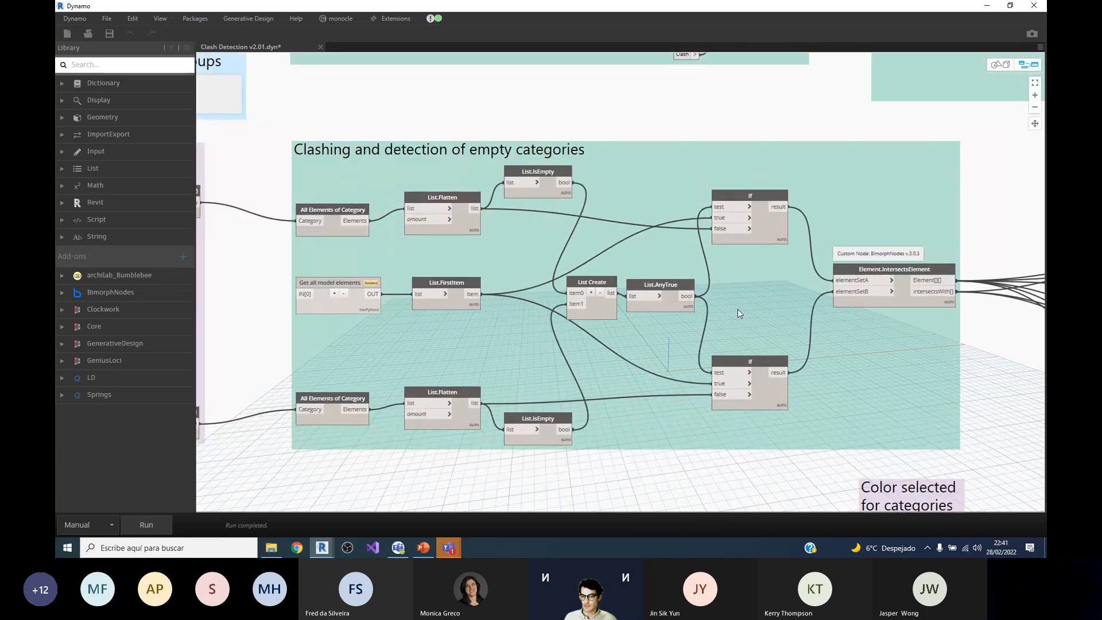
scroll(617, 274, "down", 1)
scroll(618, 275, "down", 2)
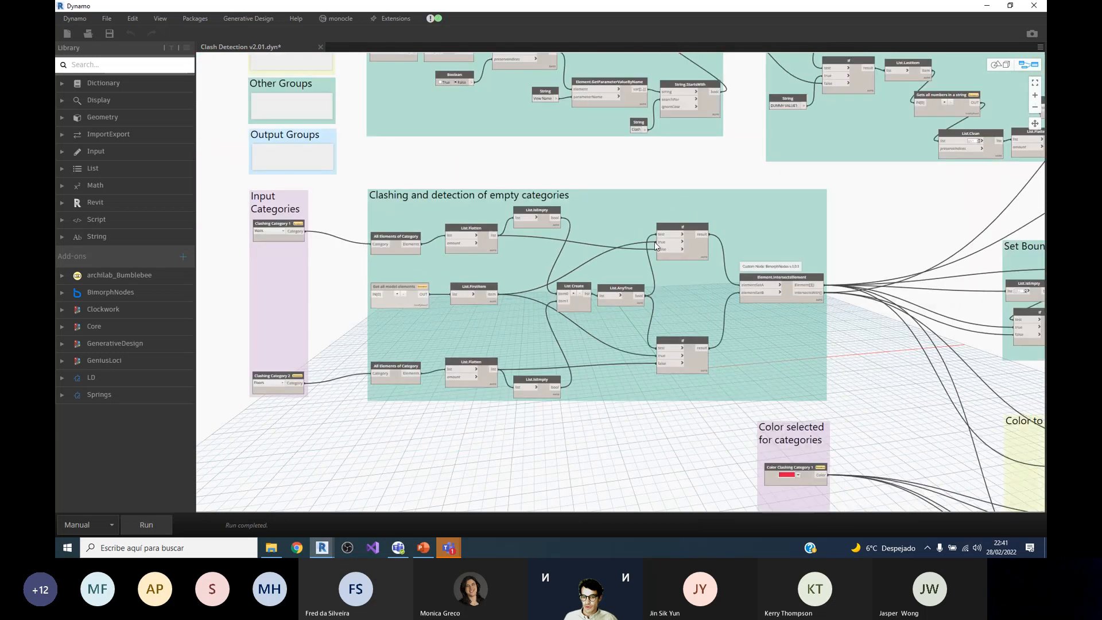
Step: Select the Element.IntersectsElement node and inspect its output list of clashing elements and its outgoing connections
scroll(755, 270, "up", 2)
left_click(855, 333)
scroll(944, 385, "up", 2)
scroll(671, 161, "down", 1)
scroll(751, 330, "up", 1)
scroll(751, 332, "down", 1)
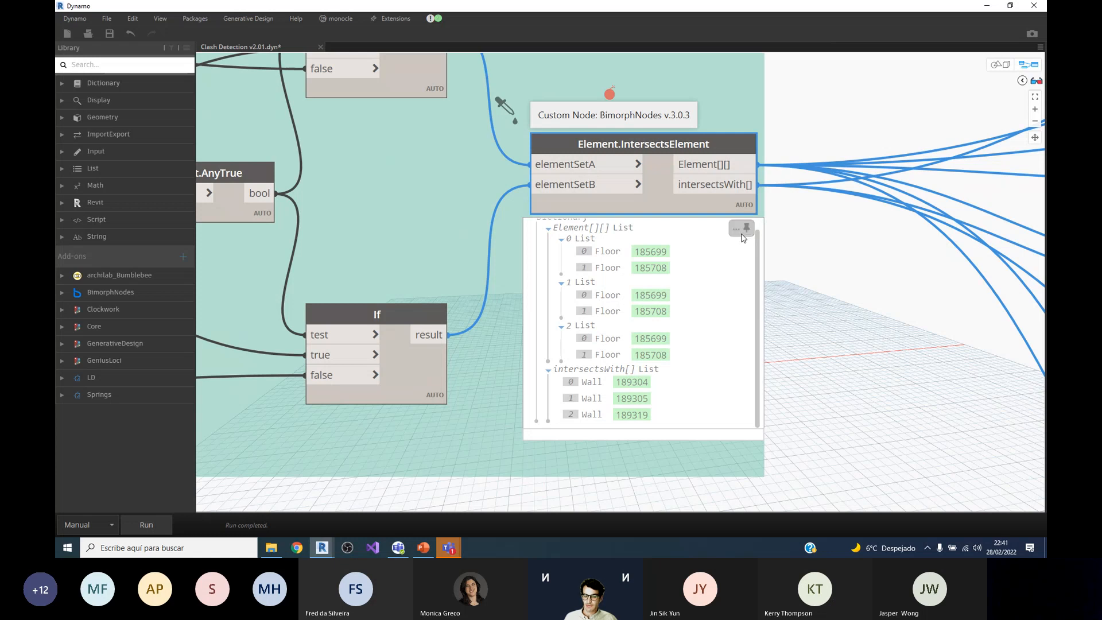
scroll(674, 268, "down", 5)
scroll(673, 267, "up", 2)
scroll(558, 313, "down", 5)
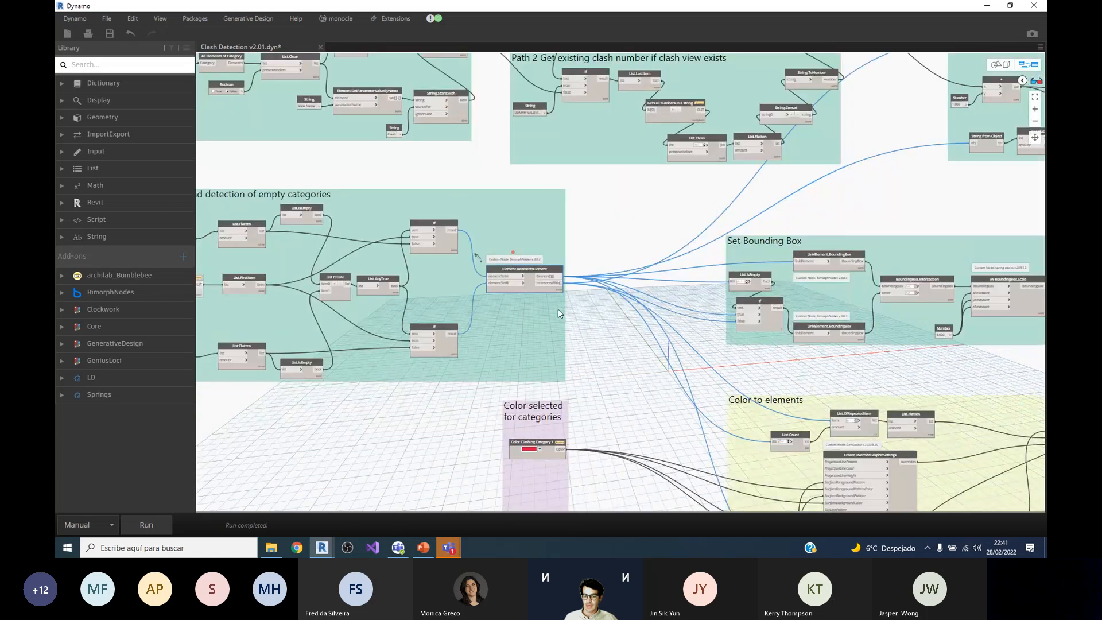
Step: Examine the Check if view exists group and select the Clash string node feeding String.StartsWith
scroll(717, 368, "down", 2)
scroll(753, 386, "down", 3)
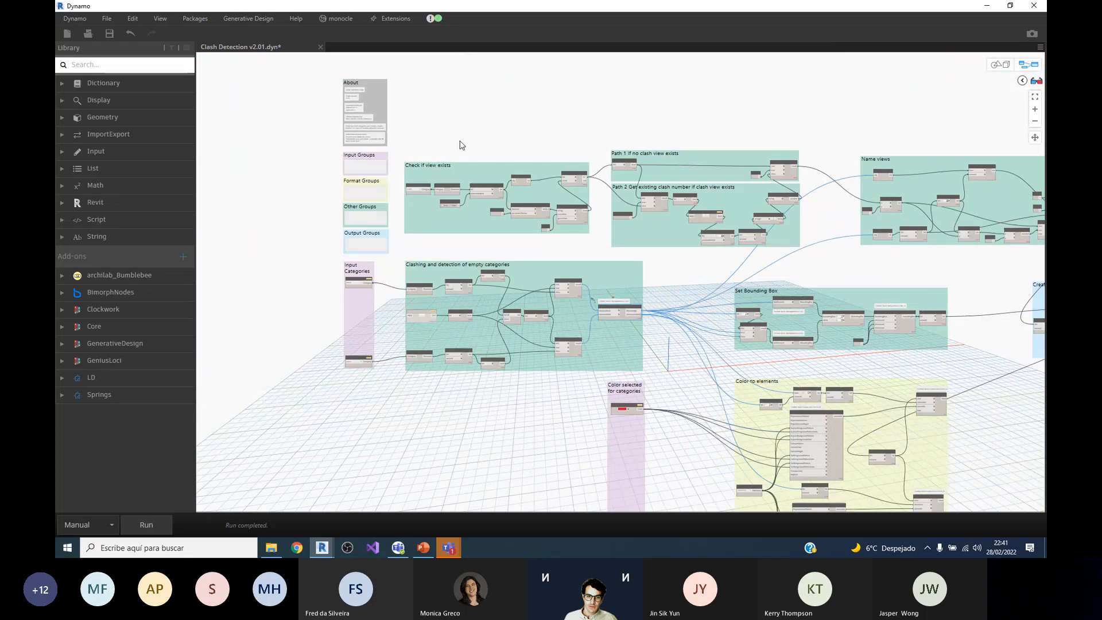
scroll(432, 180, "up", 7)
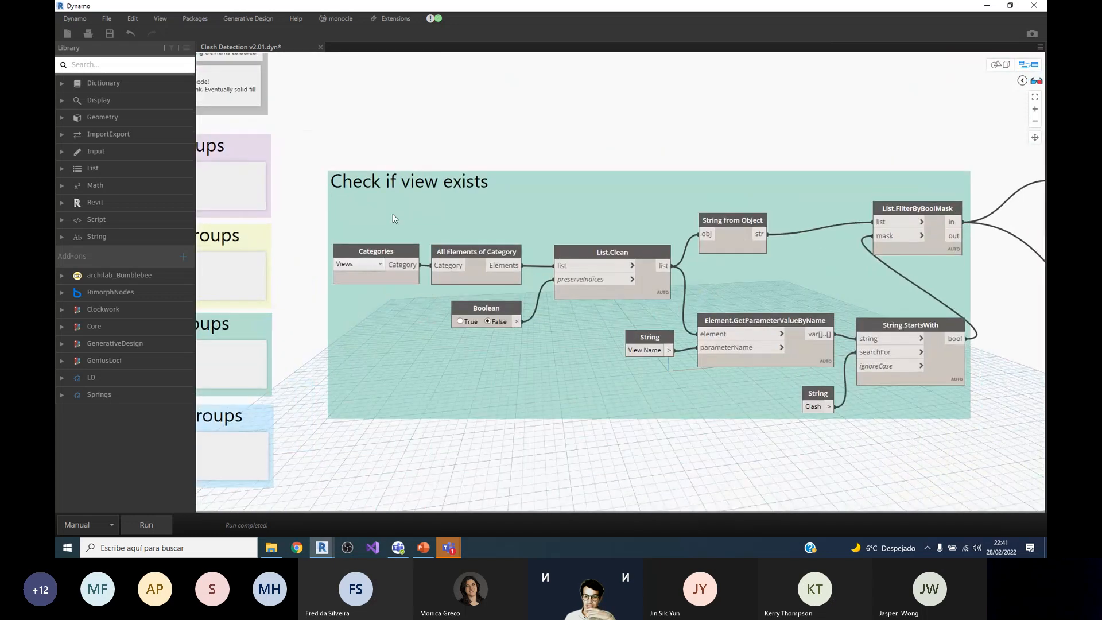
scroll(394, 218, "down", 1)
scroll(441, 284, "up", 1)
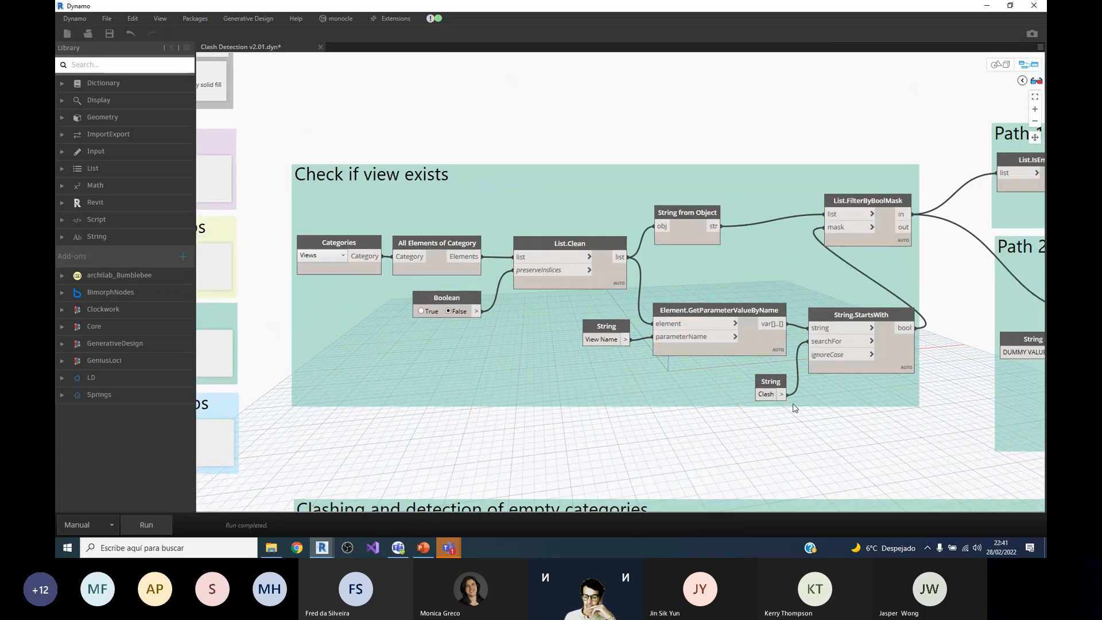
left_click(770, 383)
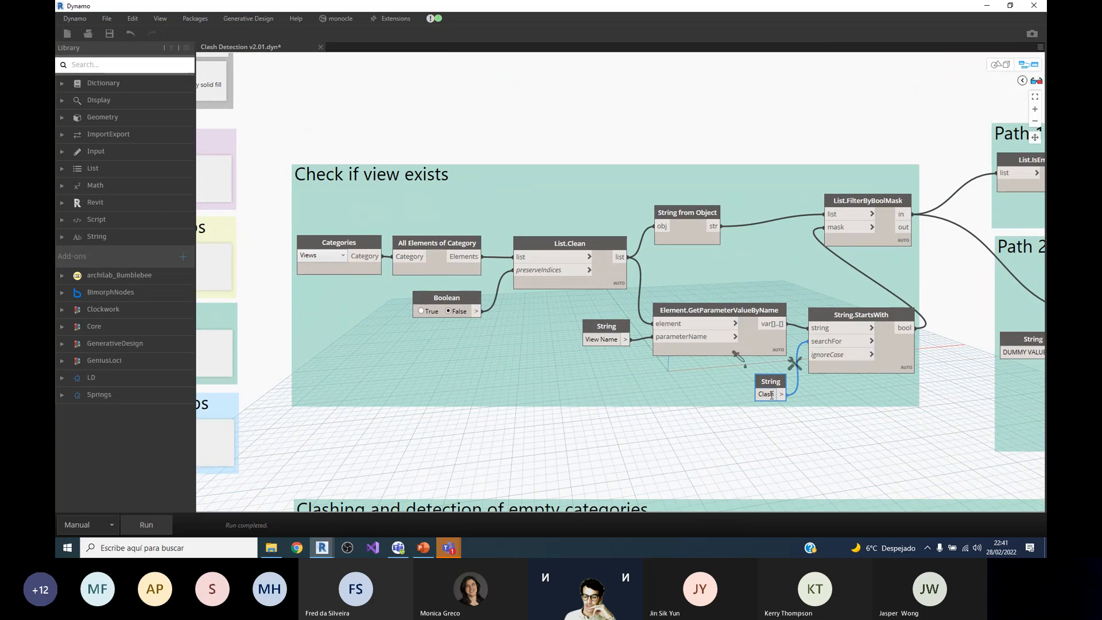
scroll(723, 388, "down", 1)
scroll(699, 341, "up", 2)
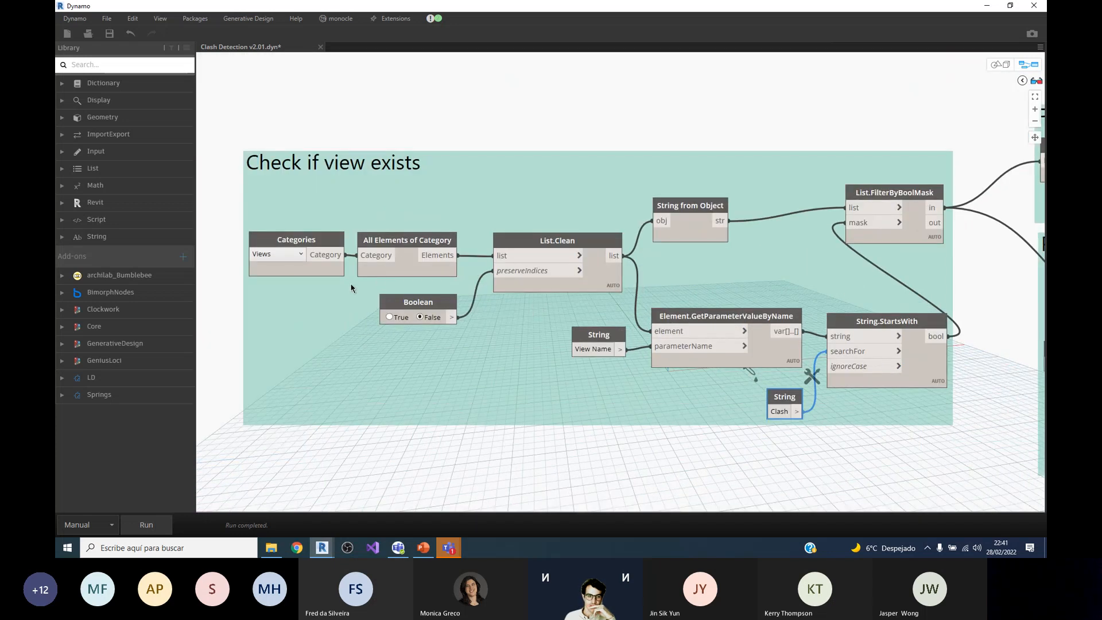
Step: Inspect the output previews of List.Clean and String.StartsWith and select All Elements of Category in the Check if view exists group
mouse_move(445, 288)
mouse_move(612, 291)
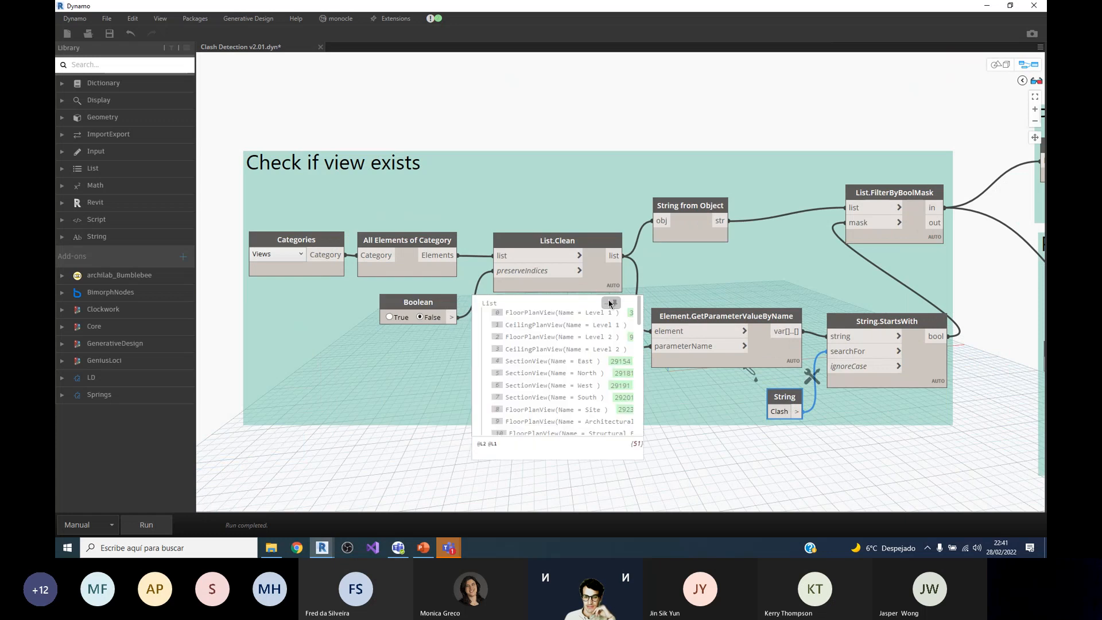
left_click(446, 287)
scroll(412, 356, "down", 2)
scroll(412, 376, "up", 1)
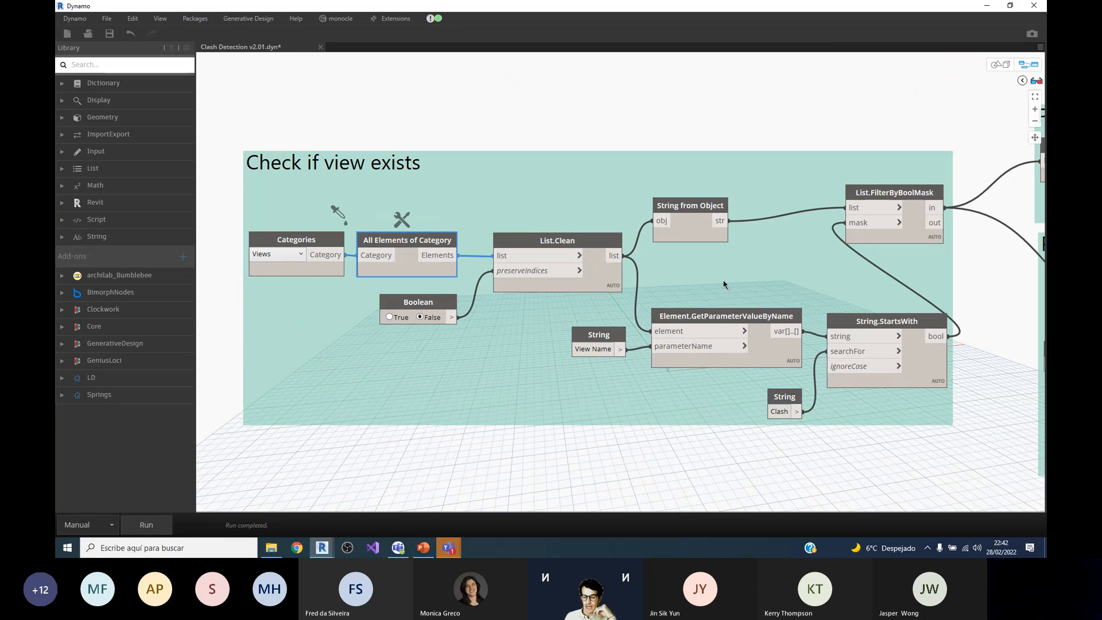
scroll(792, 316, "up", 1)
scroll(792, 316, "up", 1)
middle_click_drag(991, 380, 876, 352)
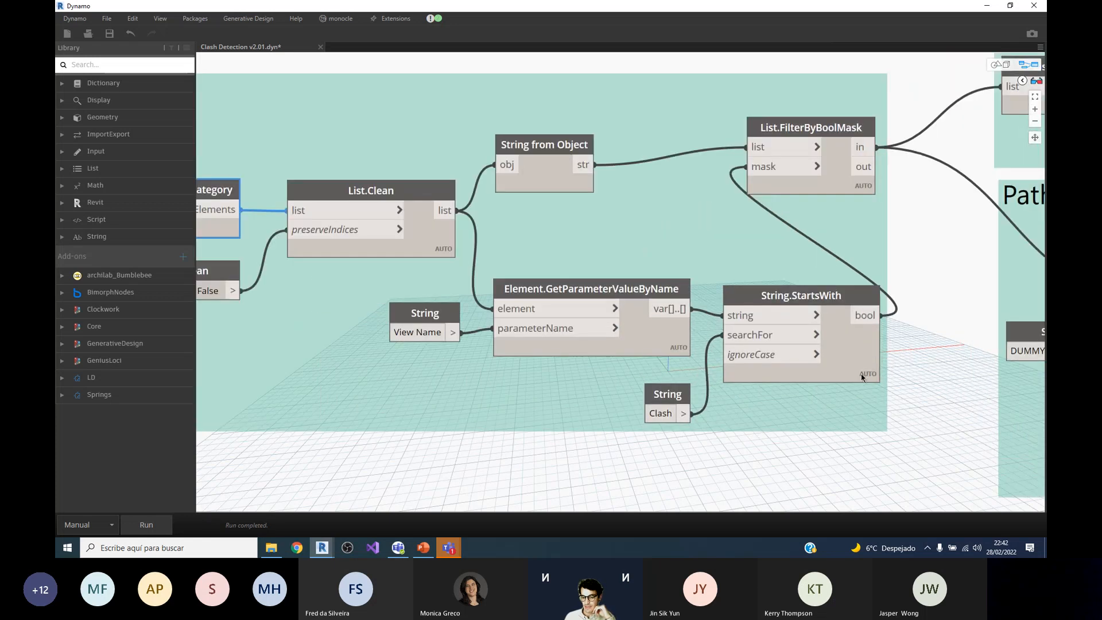
mouse_move(866, 392)
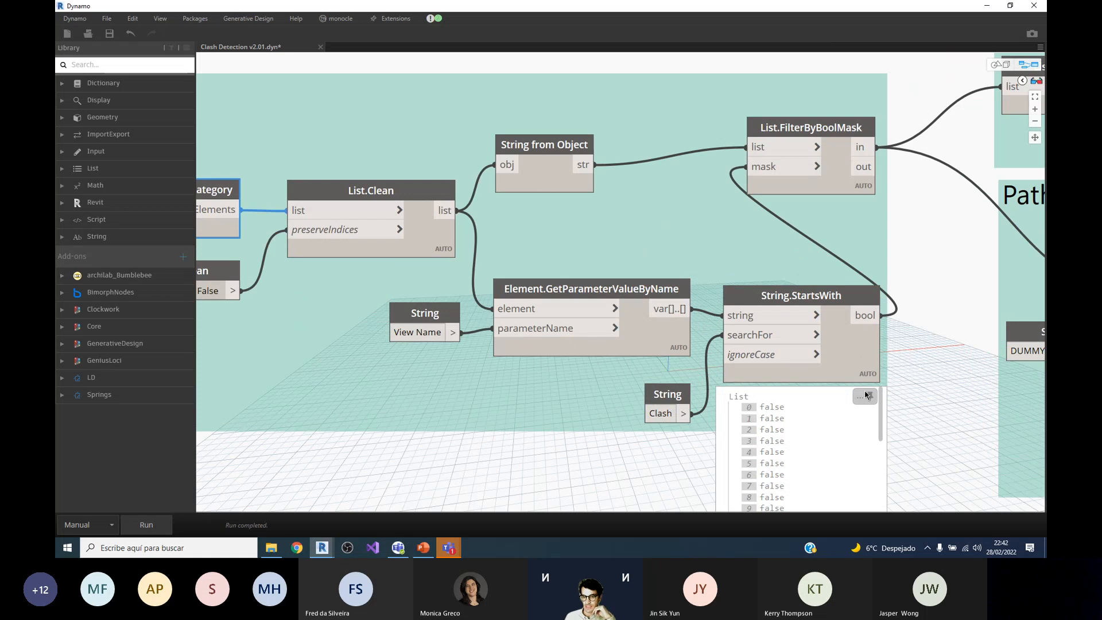
Step: Examine how the filtered view list feeds the Path 1 and Path 2 groups and the final If node
scroll(548, 287, "down", 3)
scroll(570, 223, "up", 2)
scroll(274, 259, "down", 2)
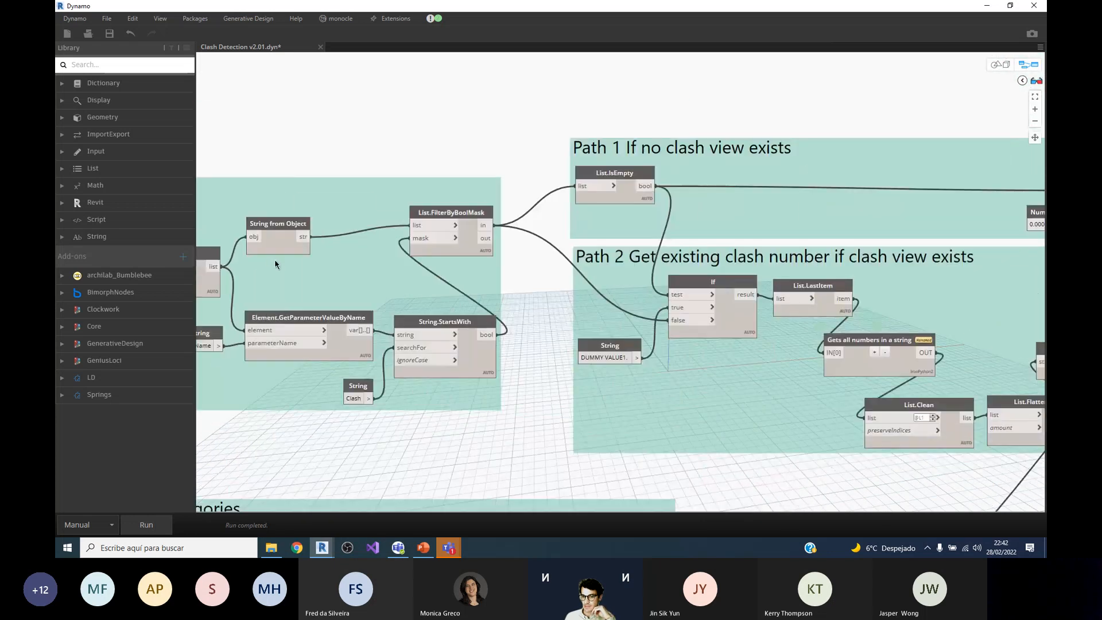
scroll(545, 248, "down", 1)
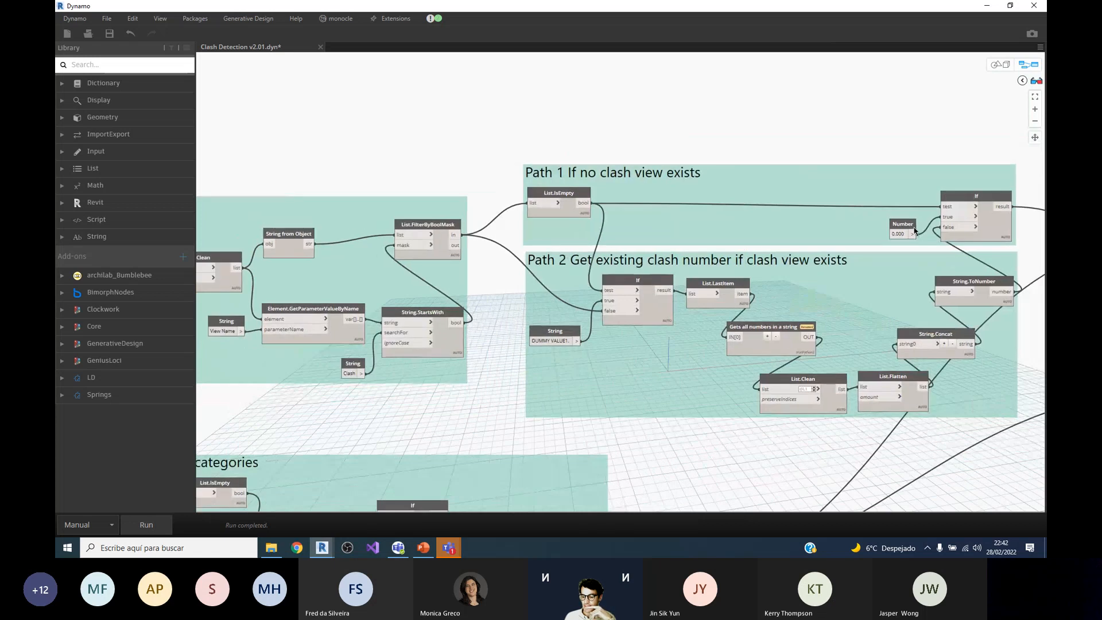
scroll(886, 280, "up", 3)
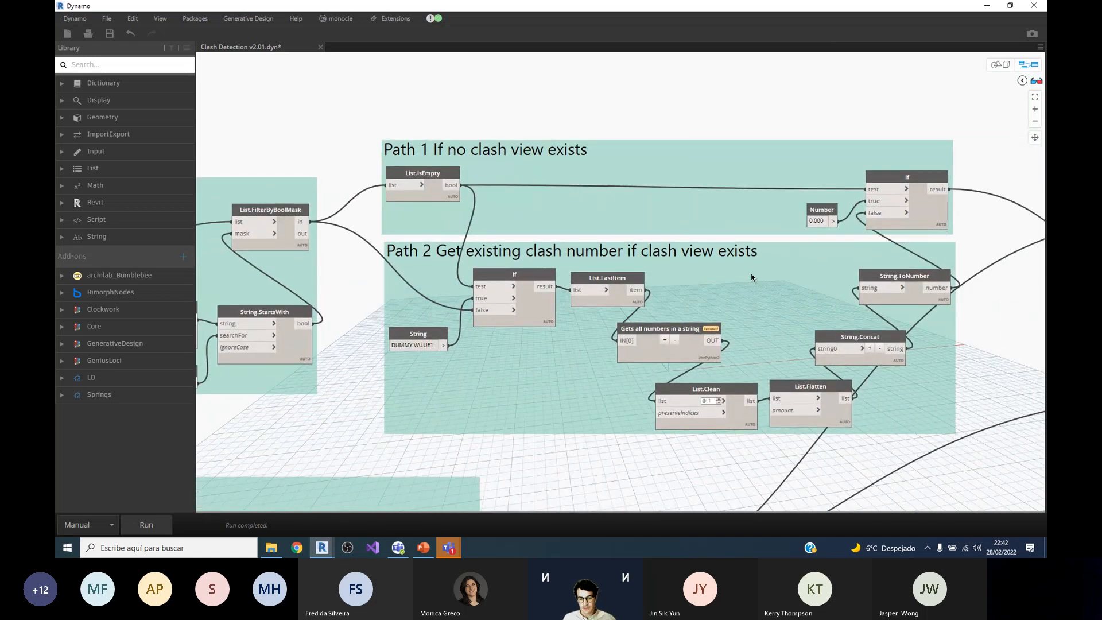
mouse_move(915, 183)
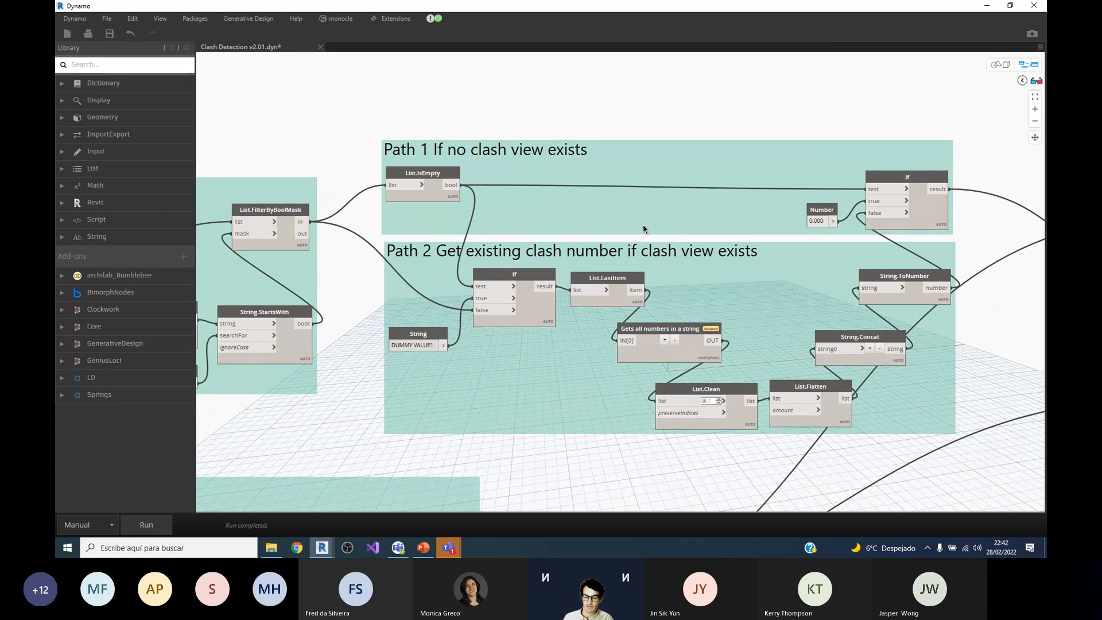
scroll(410, 262, "up", 2)
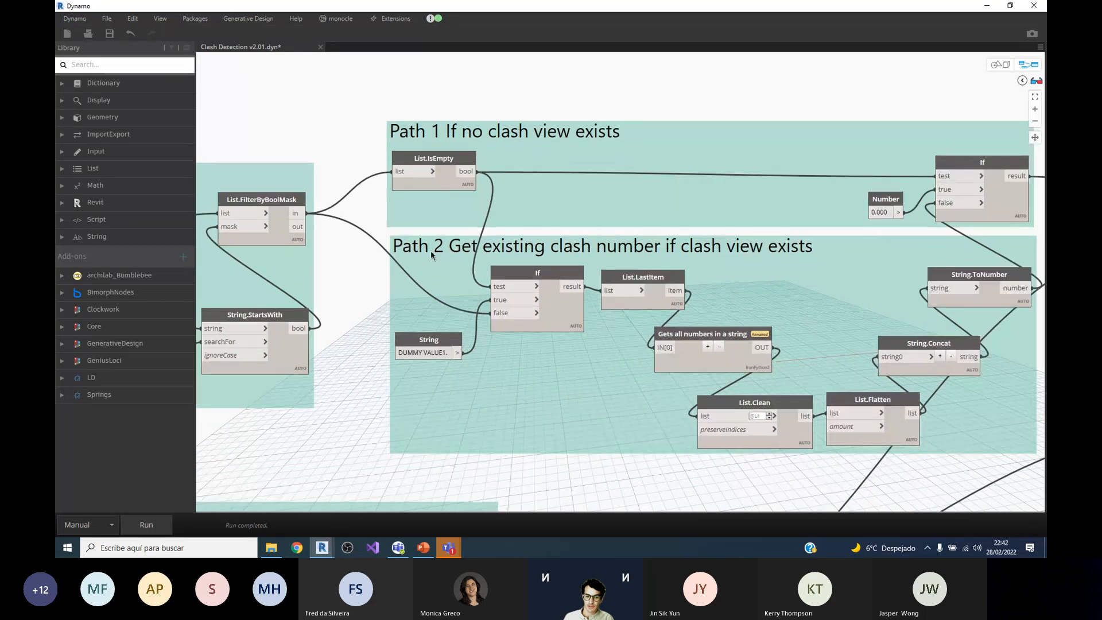
Step: Select the If node in Path 2 and its dummy value String node to examine their connections
left_click(539, 271)
scroll(511, 274, "down", 1)
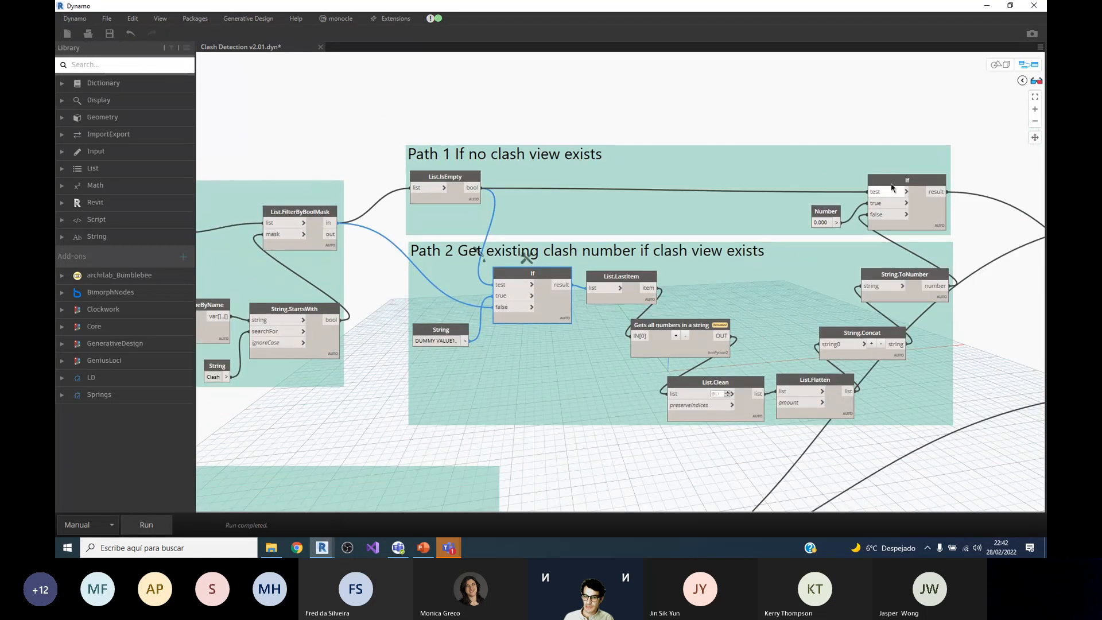
scroll(893, 187, "up", 1)
left_click(892, 188)
left_click(483, 292)
scroll(574, 296, "down", 1)
scroll(392, 332, "up", 2)
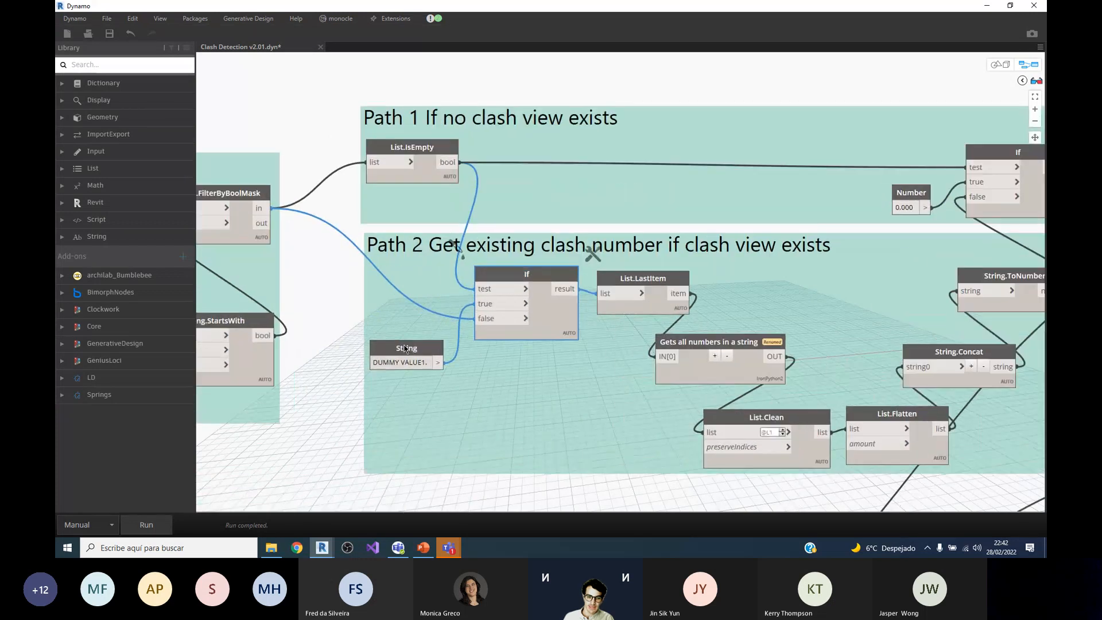
left_click(405, 350)
scroll(420, 363, "down", 1)
scroll(420, 363, "up", 1)
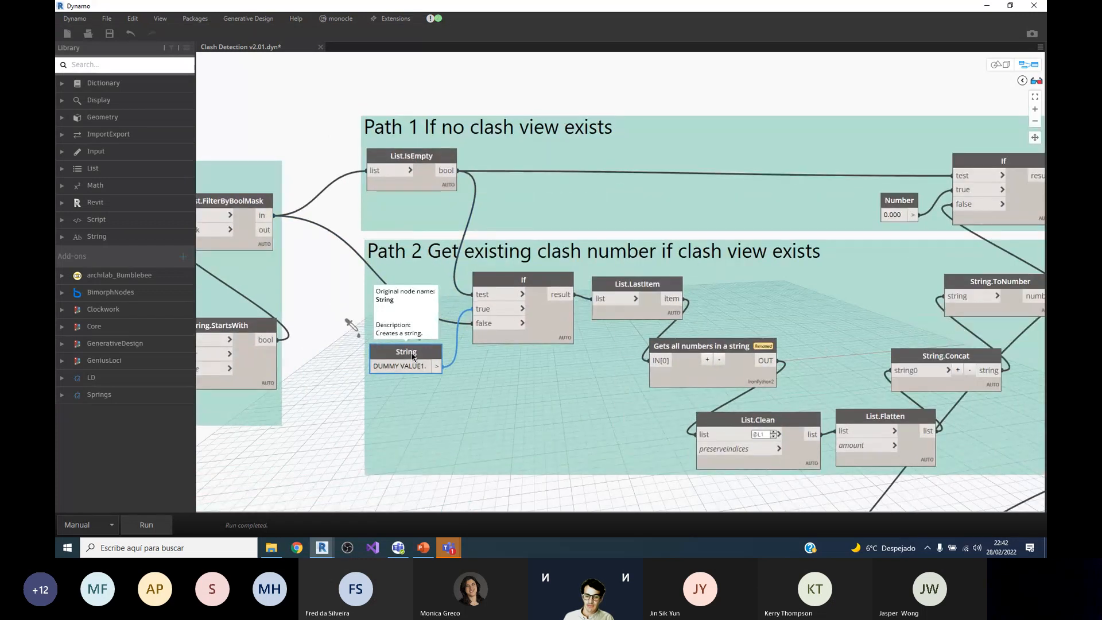
scroll(428, 362, "down", 2)
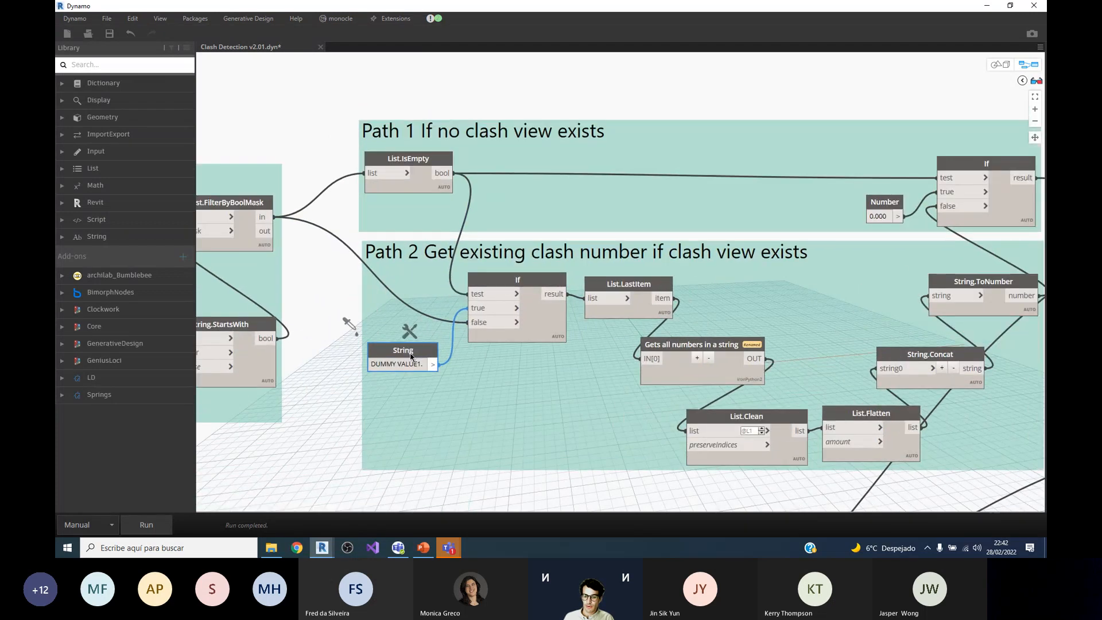
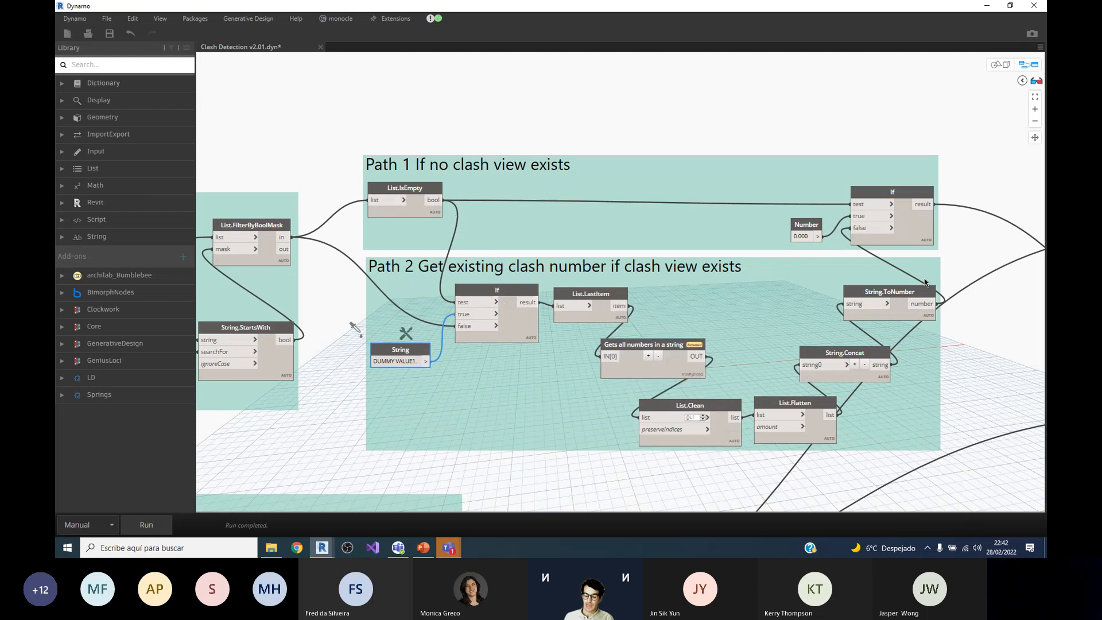
Step: Preview the Path 2 If node's output and examine how List.FilterByBoolMask feeds the Path 1 and Path 2 groups
mouse_move(531, 343)
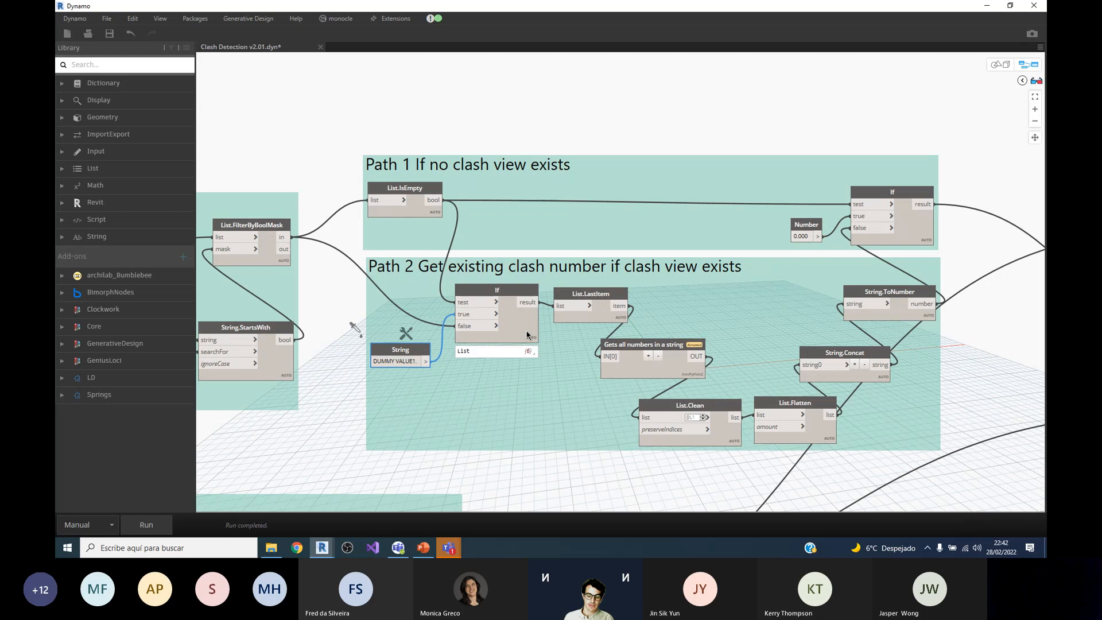
scroll(533, 348, "down", 1)
scroll(523, 324, "up", 2)
scroll(505, 324, "down", 1)
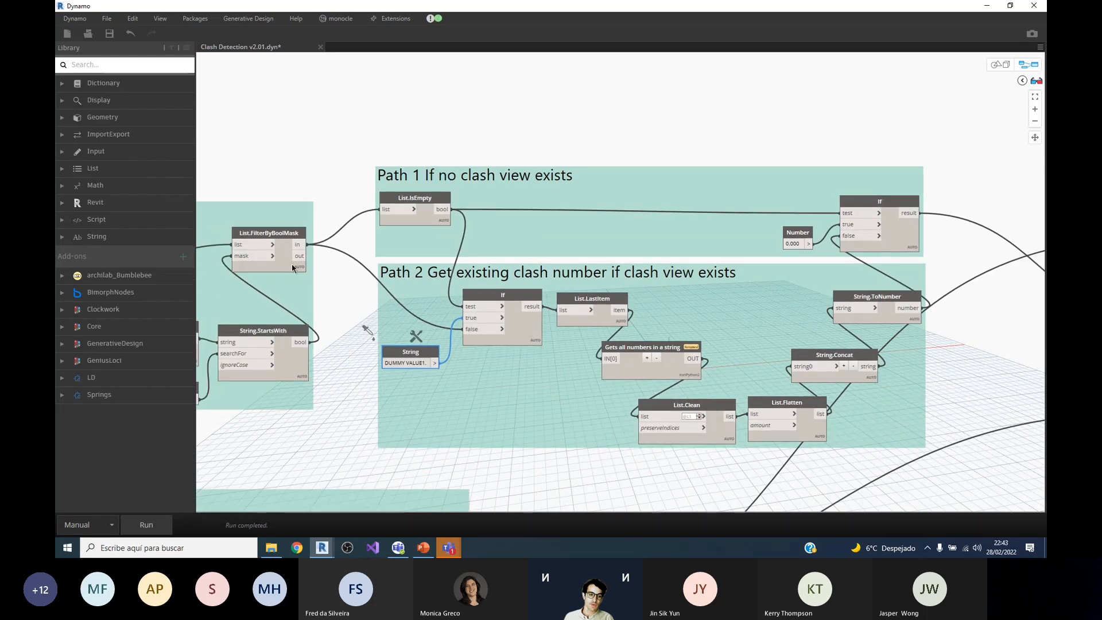
scroll(297, 281, "up", 1)
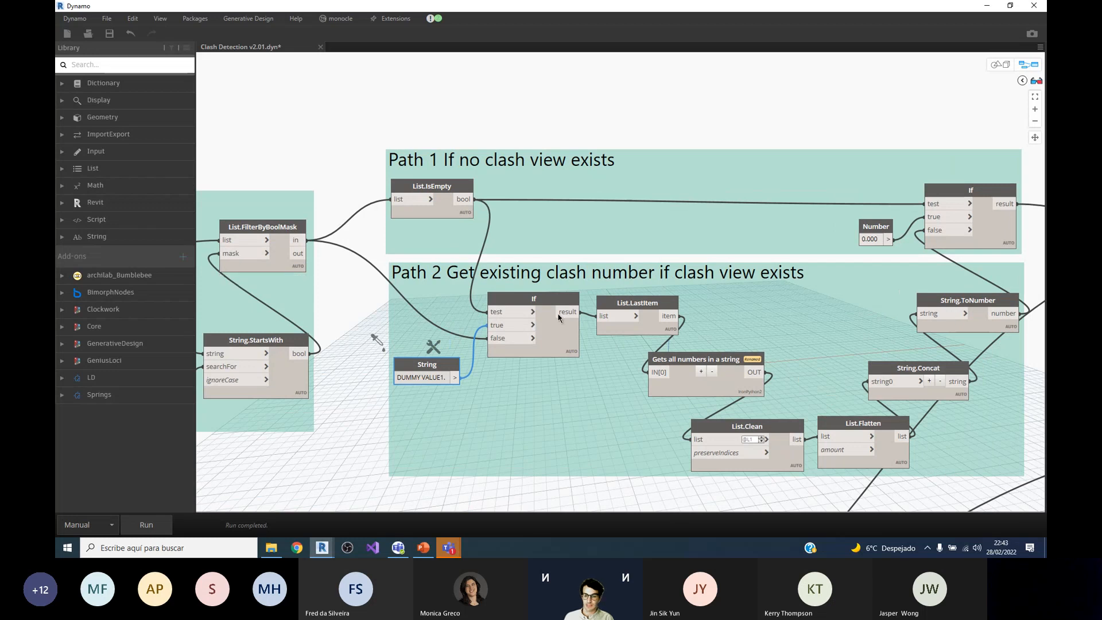
scroll(560, 317, "down", 1)
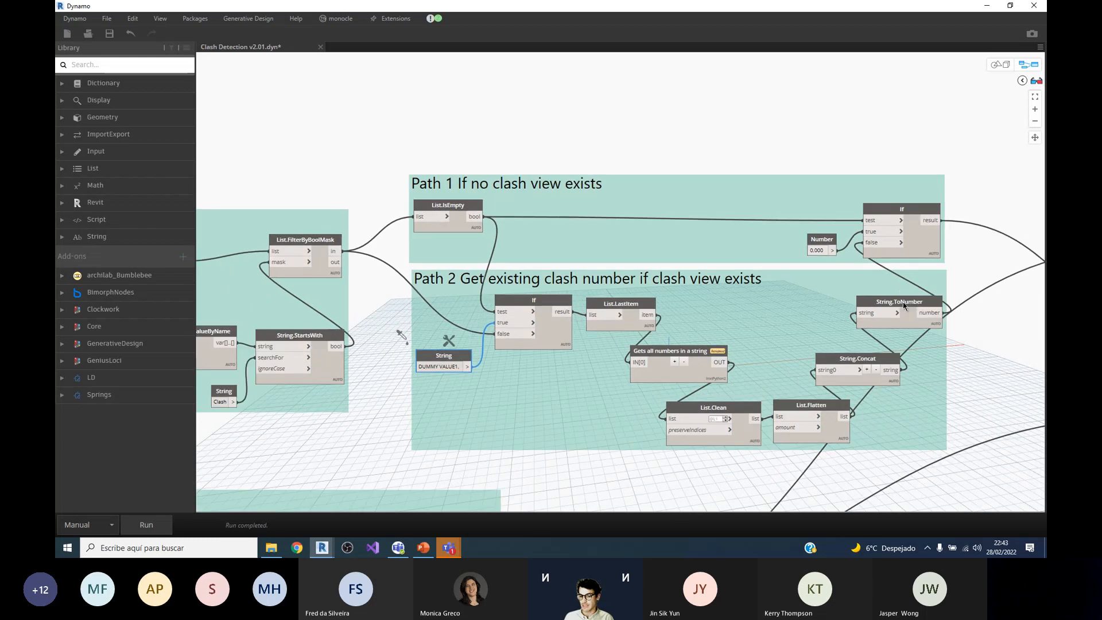
Step: Select the String.ToNumber node at the end of the Path 2 group and inspect its output preview
scroll(852, 311, "up", 2)
left_click(912, 319)
scroll(709, 279, "down", 1)
scroll(652, 234, "up", 2)
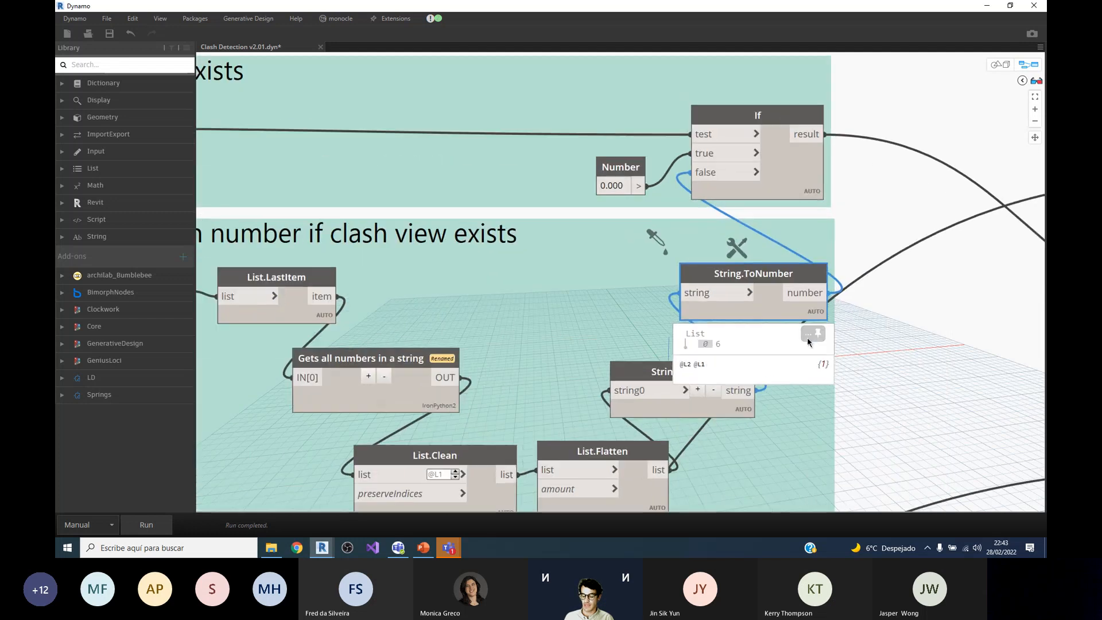
scroll(721, 349, "down", 1)
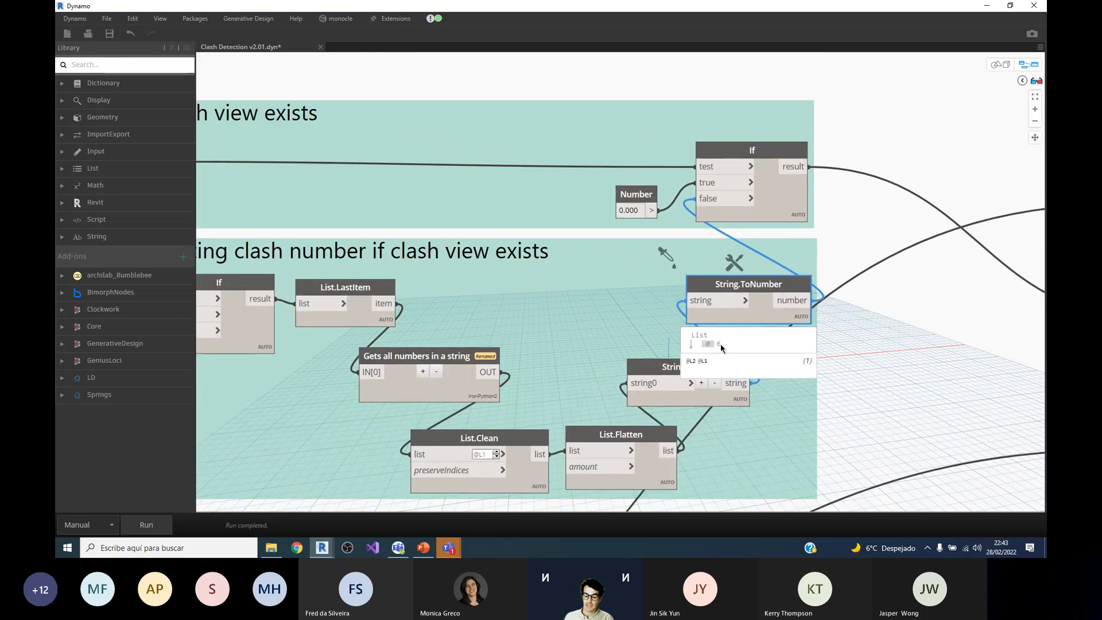
scroll(719, 347, "down", 1)
Step: Tile Dynamo beside Revit to check the numbered clash views in the project, and maximize Dynamo again
left_click_drag(715, 11, 1046, 149)
left_click(140, 123)
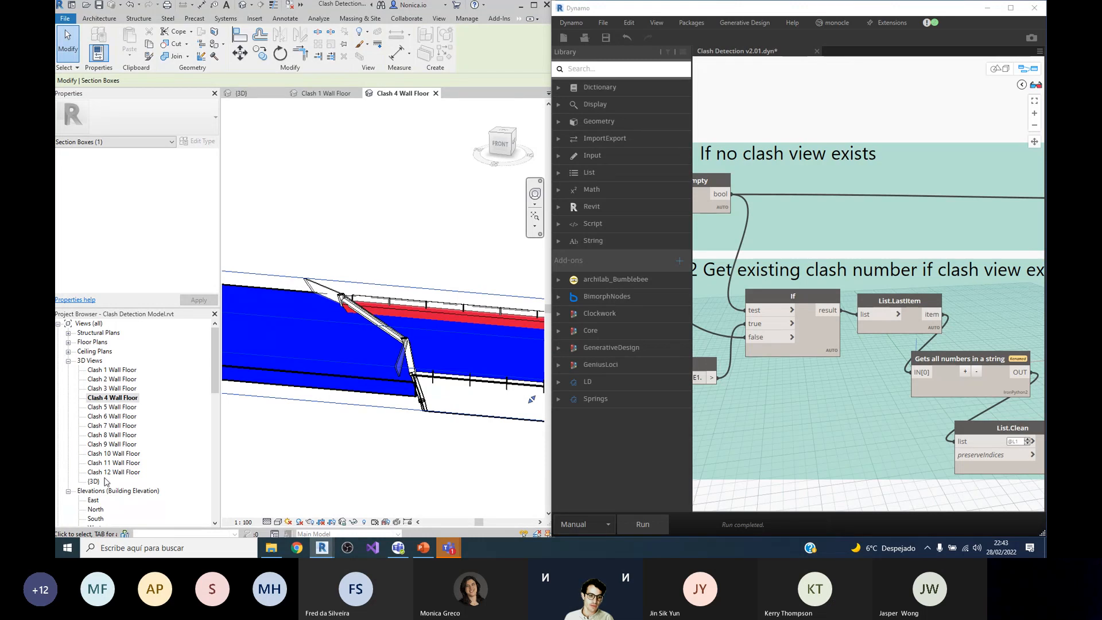
left_click(1007, 12)
Step: Examine the Name views group from the Path 1 If result onward and select its a+b+c+d+e+f+g Code Block
scroll(506, 250, "down", 3)
scroll(676, 307, "up", 4)
scroll(494, 314, "down", 3)
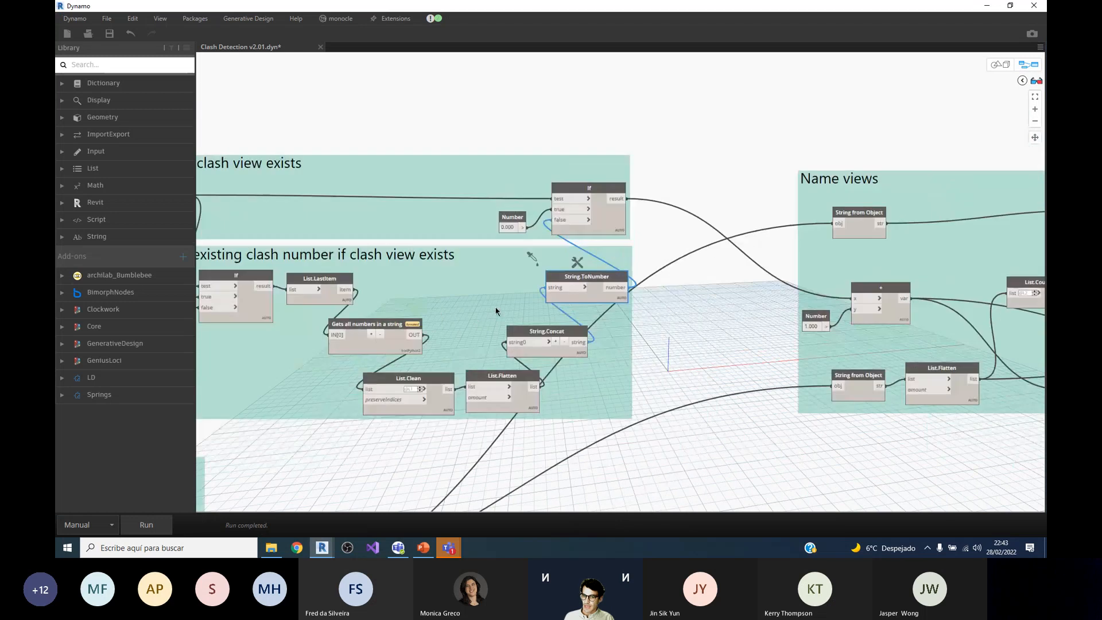
scroll(746, 192, "down", 2)
scroll(948, 189, "up", 3)
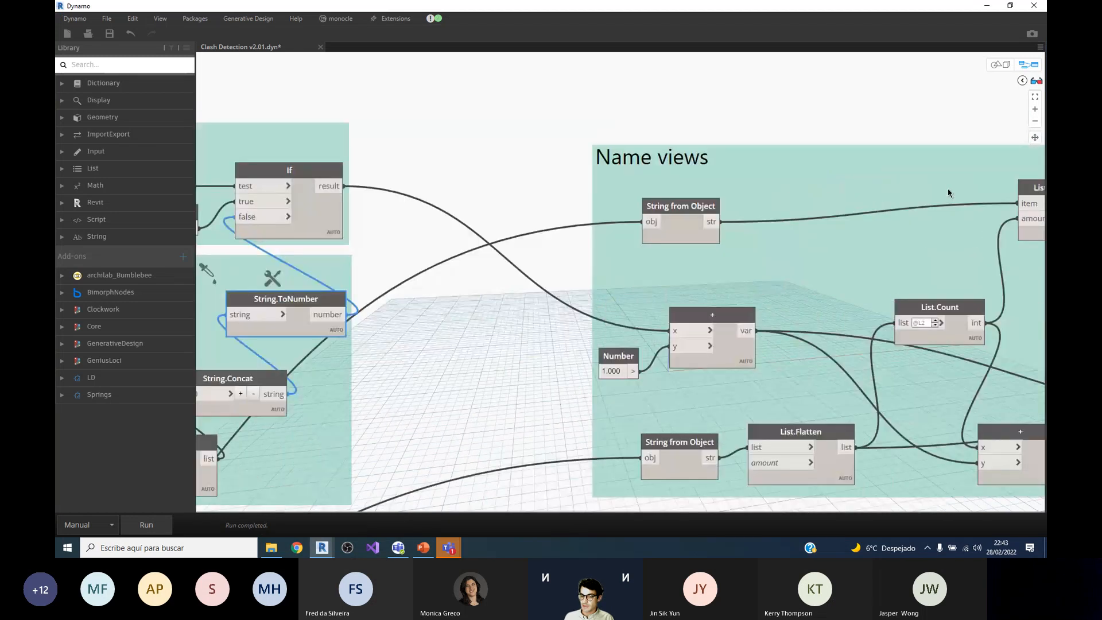
scroll(404, 230, "down", 3)
scroll(884, 239, "up", 2)
scroll(718, 254, "down", 1)
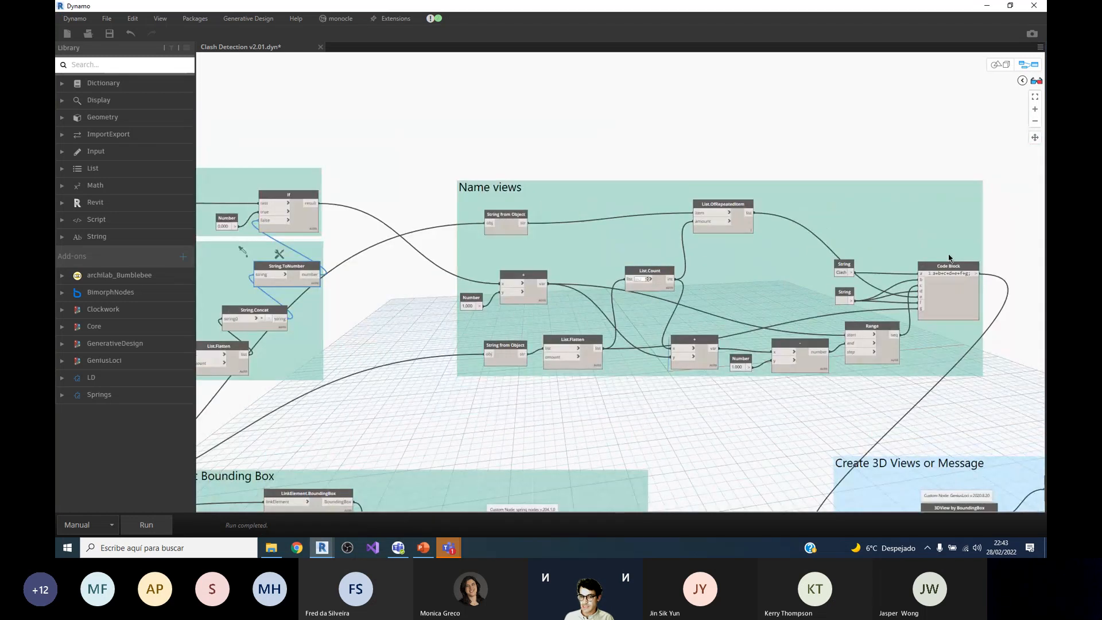
scroll(888, 286, "up", 2)
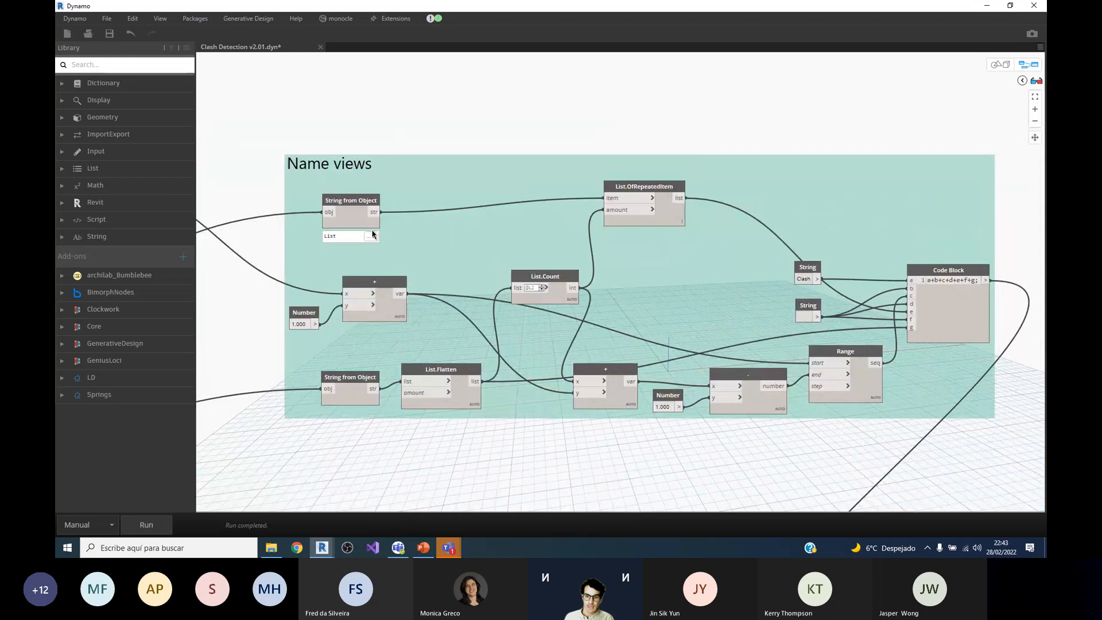
left_click(981, 340)
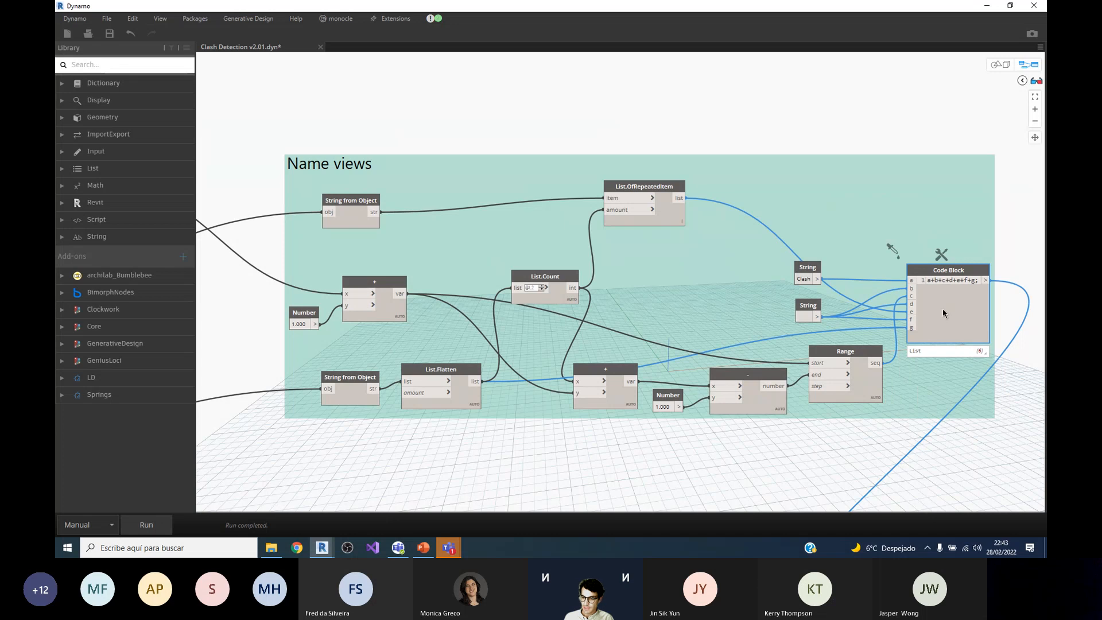
Step: Follow the Code Block's view names into the Create 3D Views or Message group and preview the 3DView by BoundingBox output
scroll(864, 121, "down", 5)
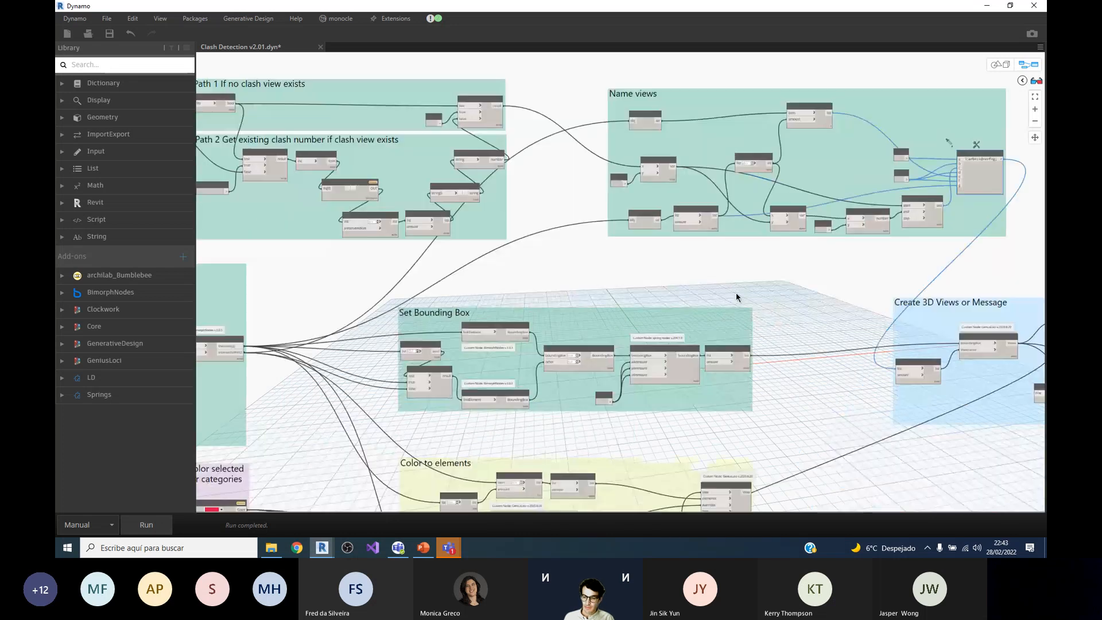
scroll(918, 305, "up", 3)
scroll(788, 326, "up", 2)
scroll(745, 324, "down", 1)
scroll(745, 323, "up", 2)
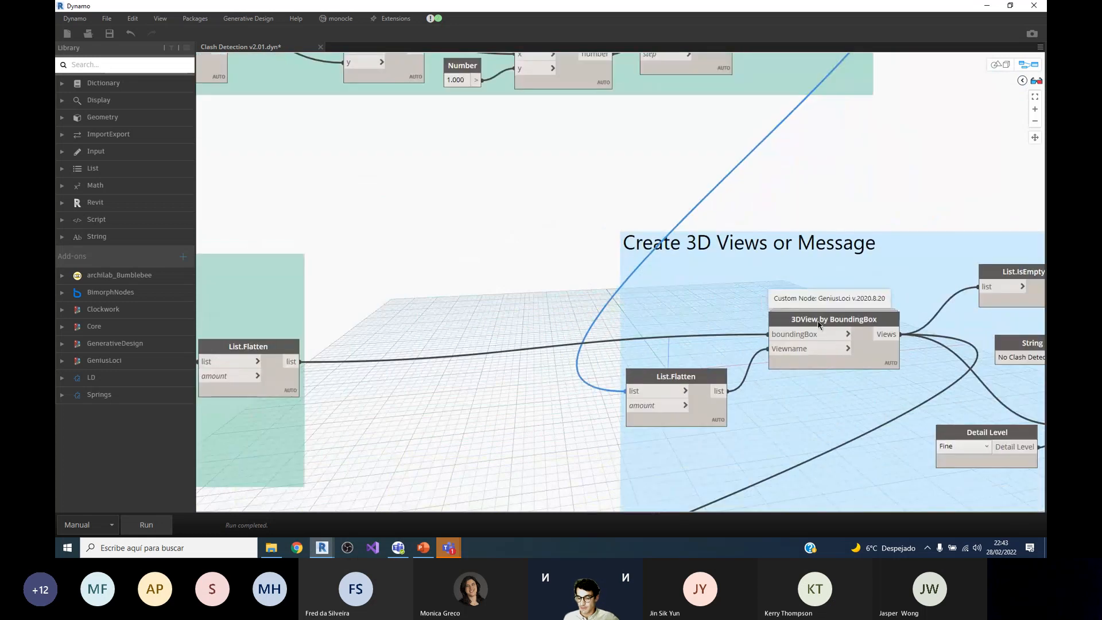
mouse_move(815, 325)
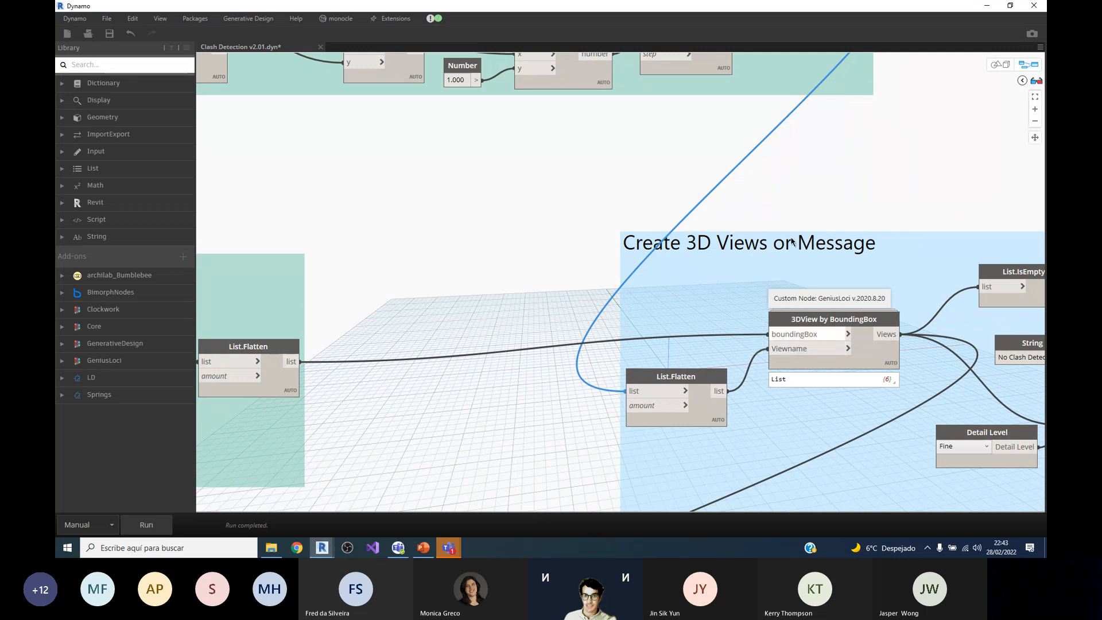
Step: Tile Dynamo beside Revit and orbit the Clash 4 Wall Floor view to inspect its section box around the clash
left_click_drag(690, 7, 1045, 259)
left_click(207, 144)
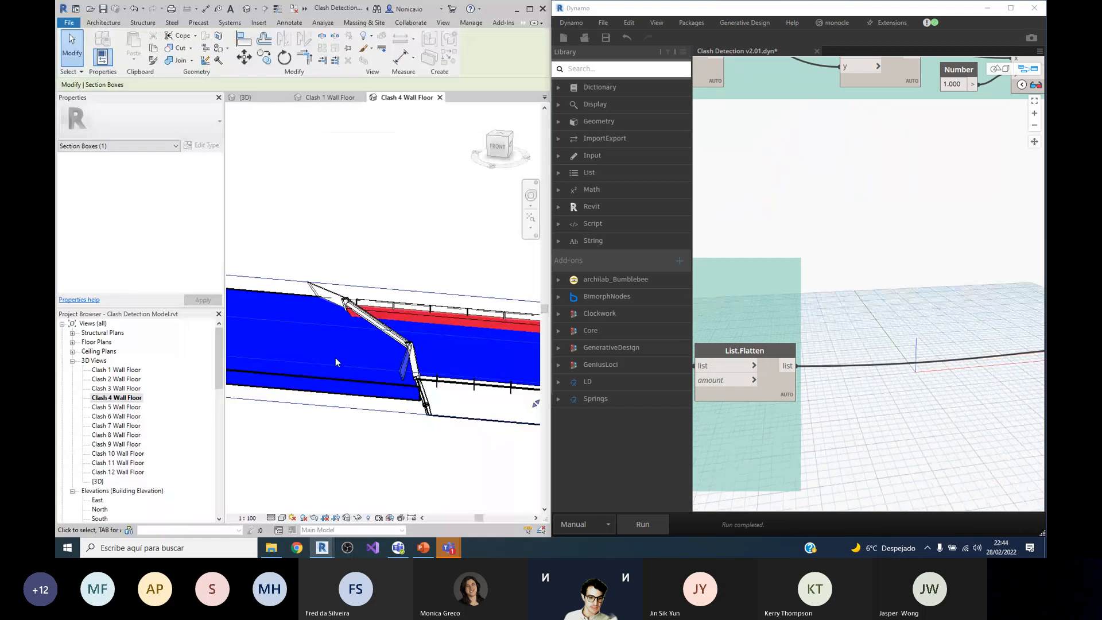
middle_click_drag(369, 409, 403, 394)
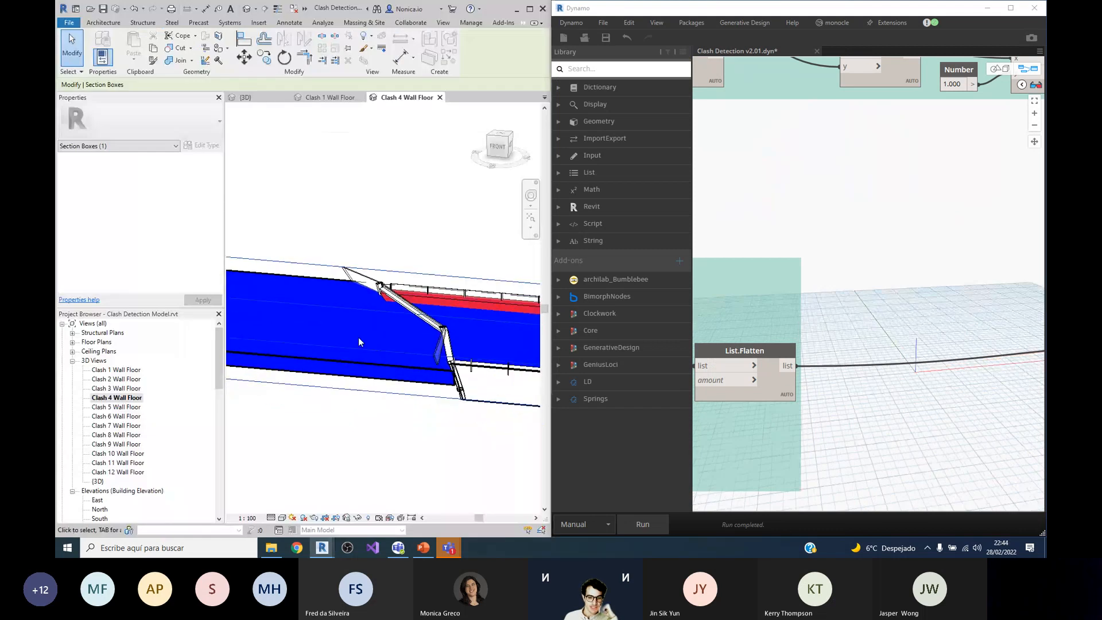
scroll(396, 330, "down", 2)
middle_click_drag(480, 384, 401, 363, "shift")
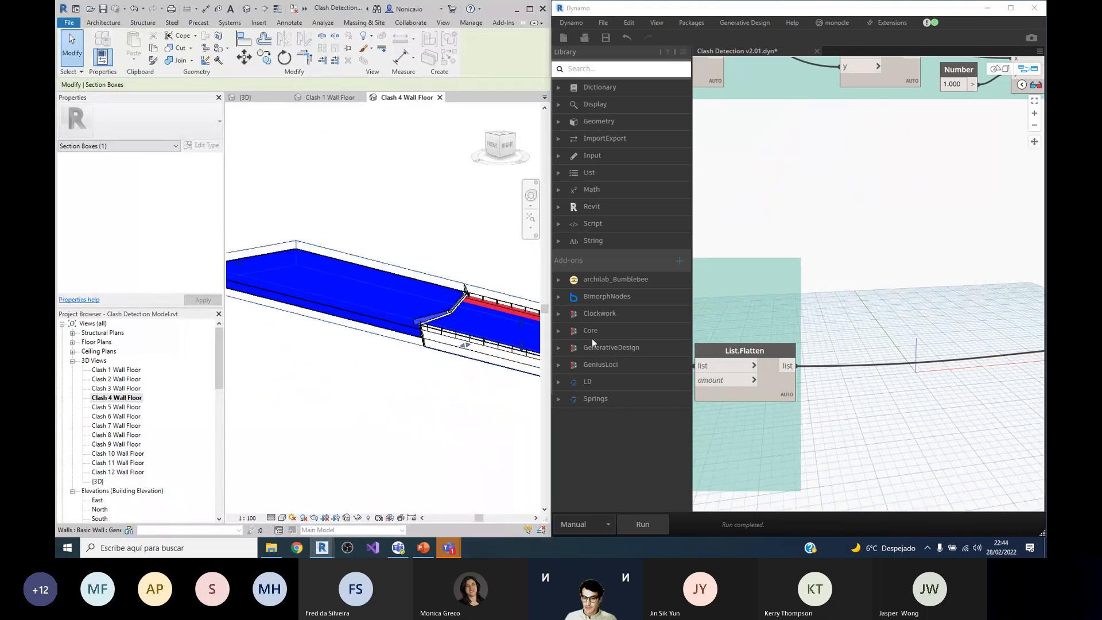
scroll(796, 265, "down", 2)
Step: Maximize Dynamo and examine the two LinkElement.BoundingBox nodes in the Set Bounding Box group
left_click(1008, 9)
scroll(715, 295, "up", 2)
scroll(714, 295, "down", 2)
scroll(617, 295, "up", 2)
scroll(789, 293, "down", 2)
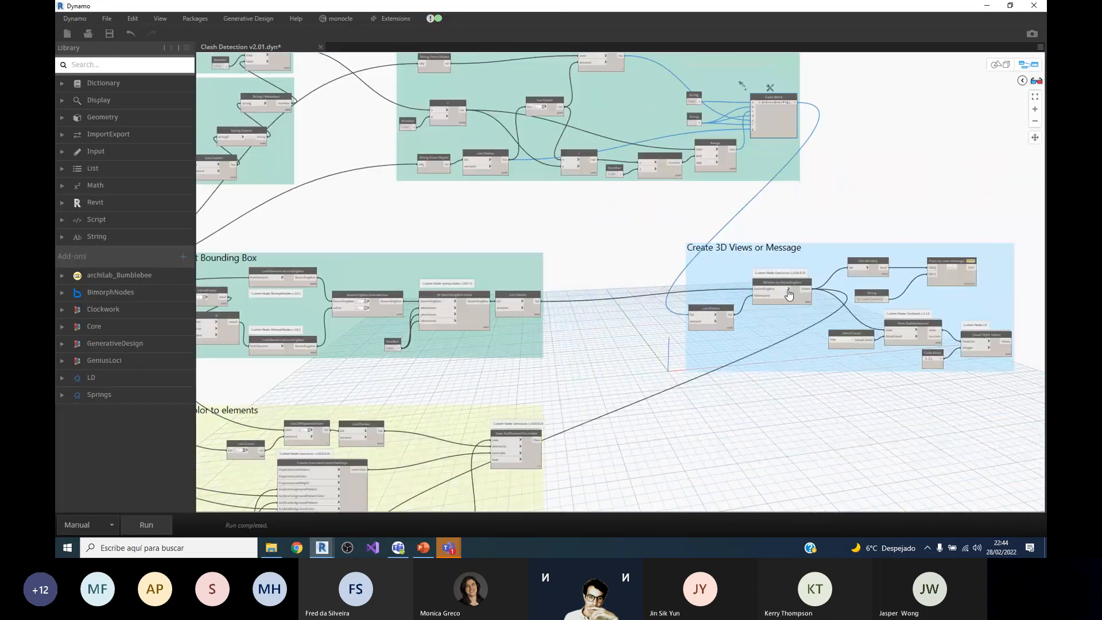
scroll(789, 294, "down", 3)
scroll(520, 286, "up", 5)
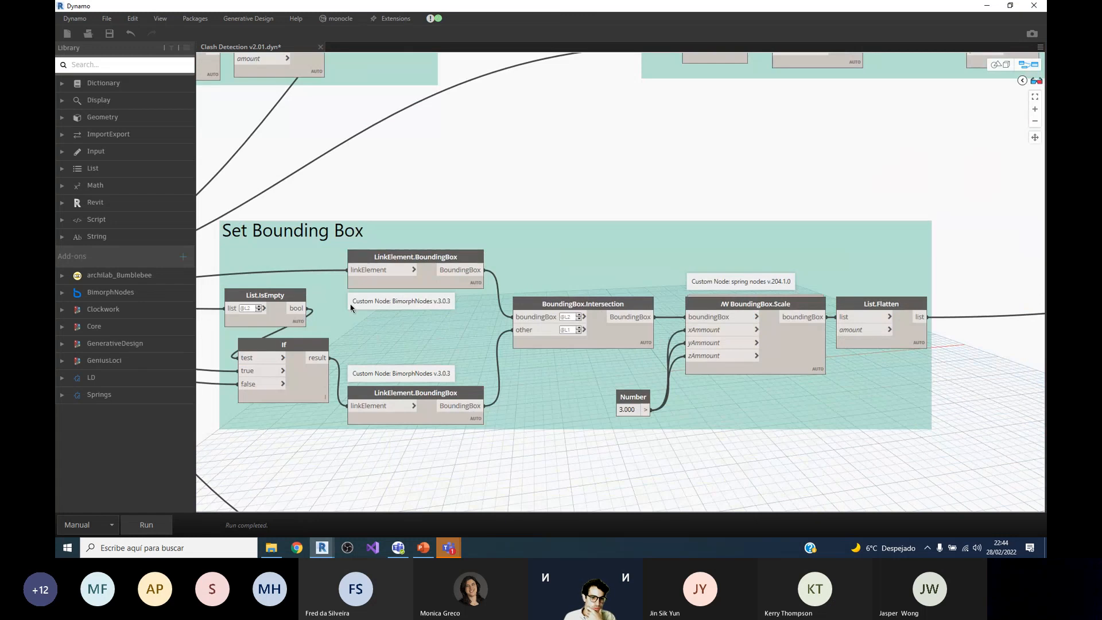
scroll(347, 298, "down", 2)
scroll(344, 298, "up", 1)
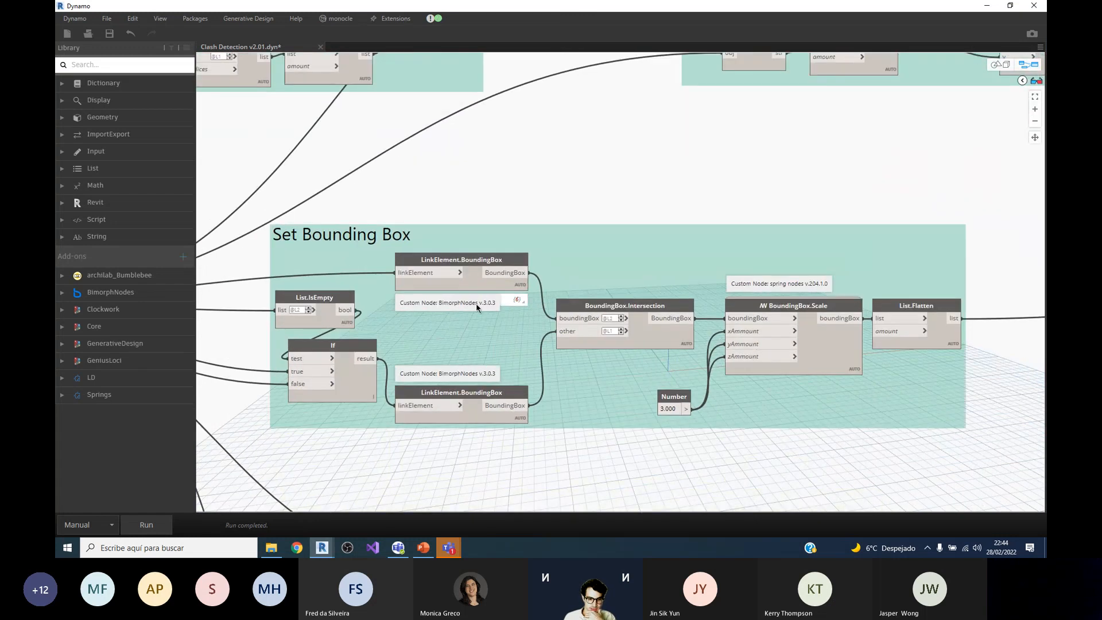
mouse_move(458, 412)
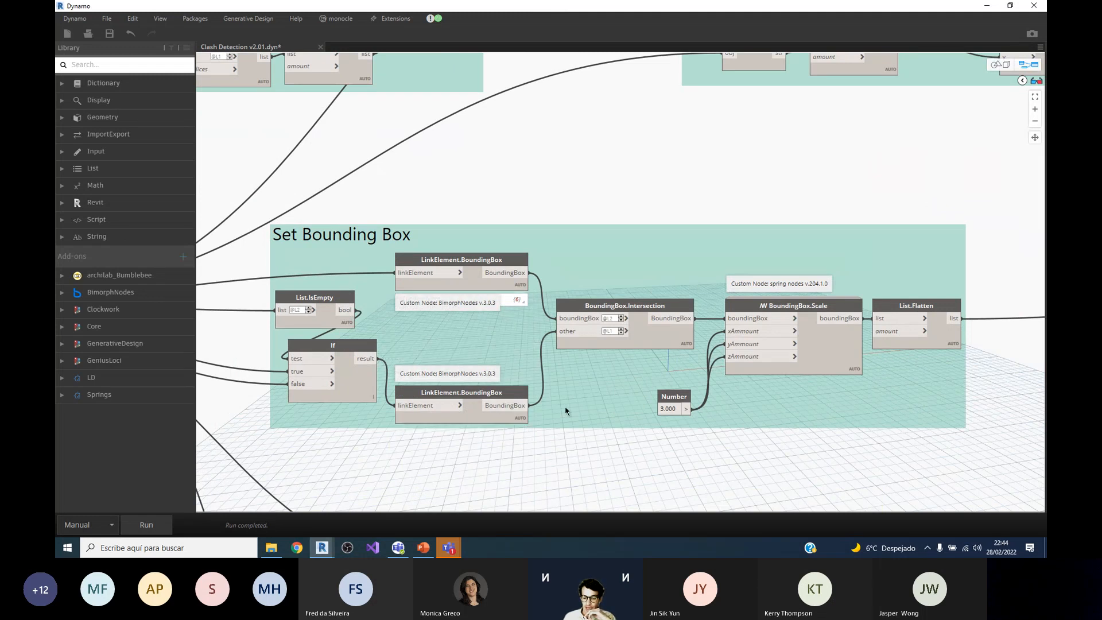
Step: Select the BoundingBox.Intersection node and inspect its output preview and that of BoundingBox.Scale
left_click(653, 338)
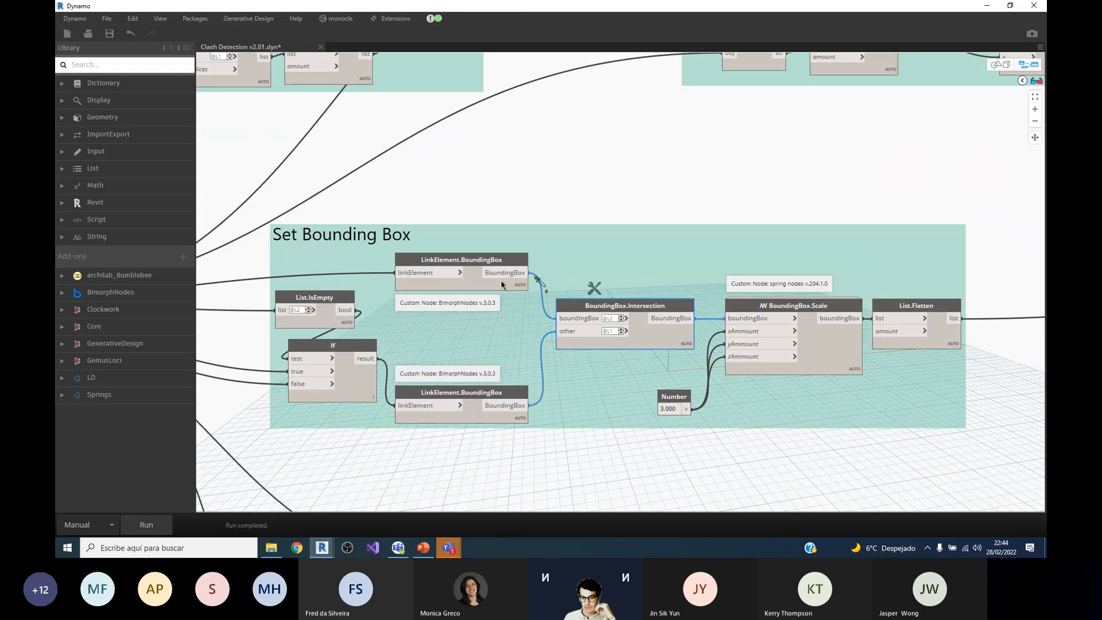
scroll(797, 348, "up", 3)
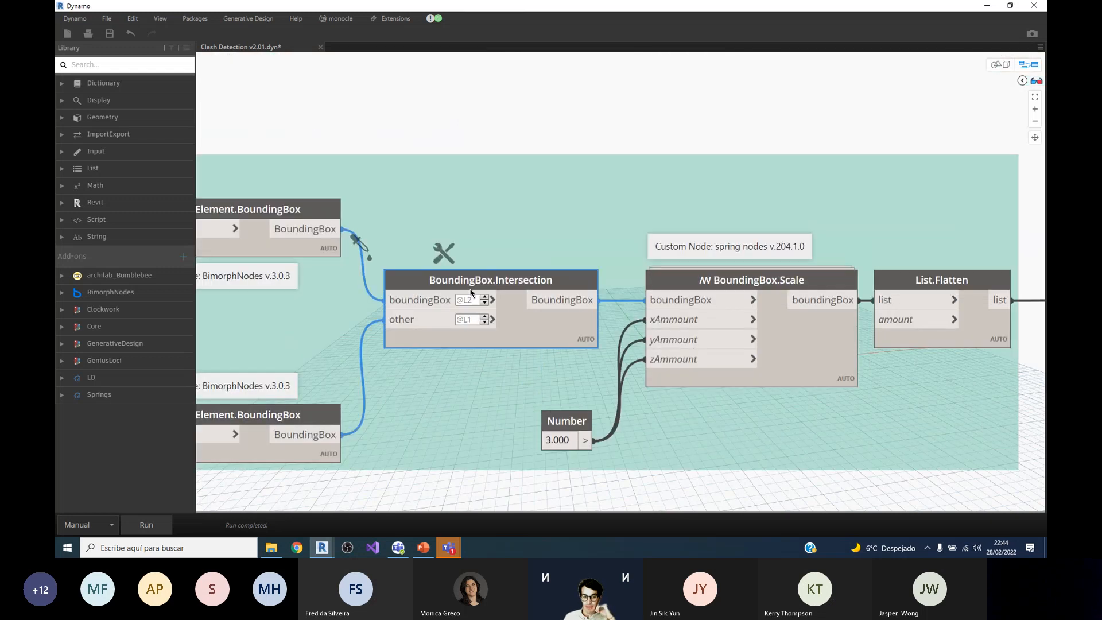
mouse_move(544, 327)
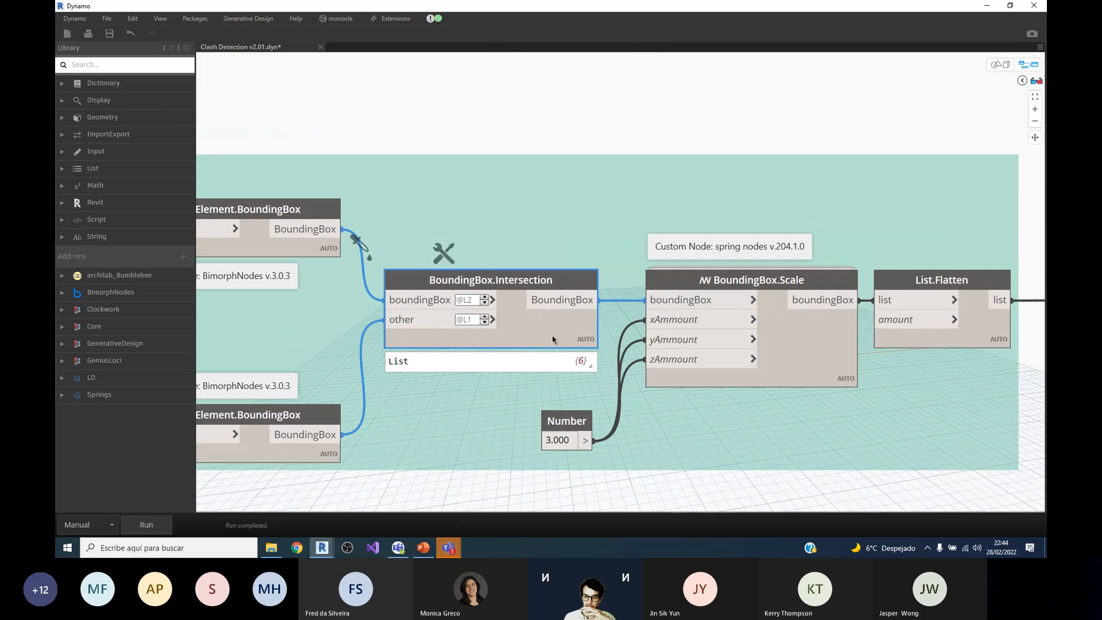
mouse_move(761, 364)
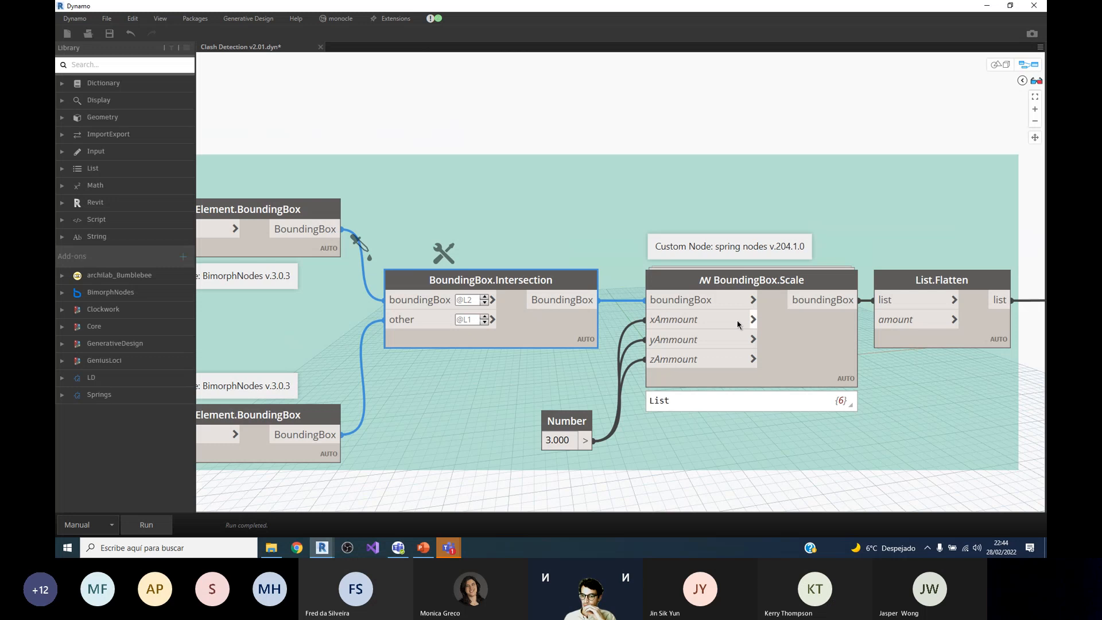
Step: Follow the scaled bounding boxes into the Create 3D Views or Message group and pin the 3DView by BoundingBox output preview
scroll(587, 287, "down", 3)
scroll(706, 261, "down", 5)
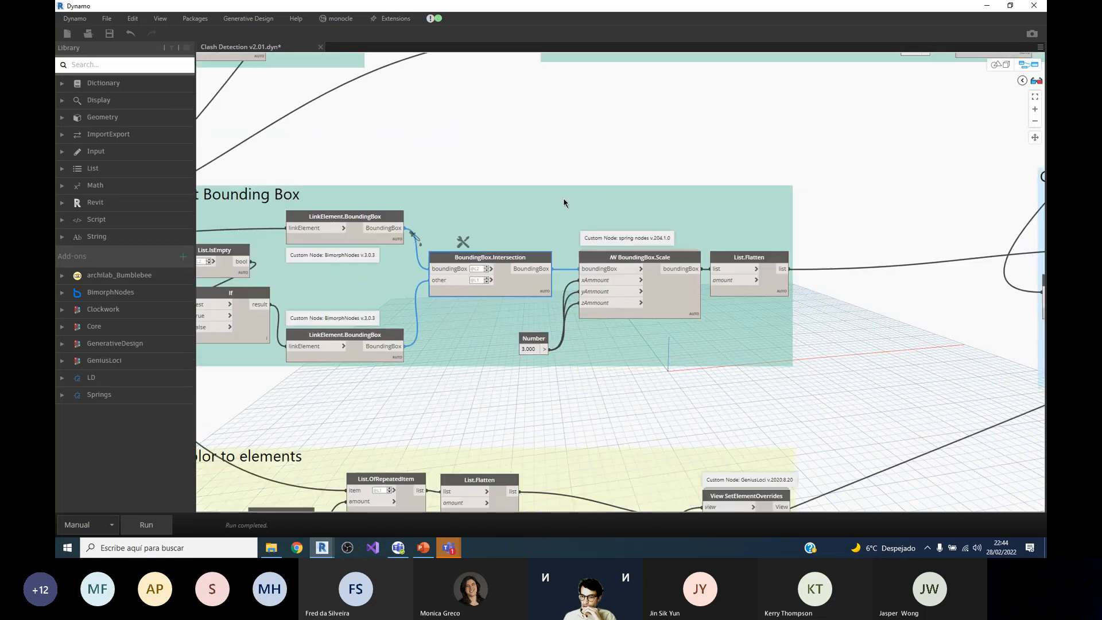
scroll(977, 219, "up", 3)
scroll(379, 274, "down", 1)
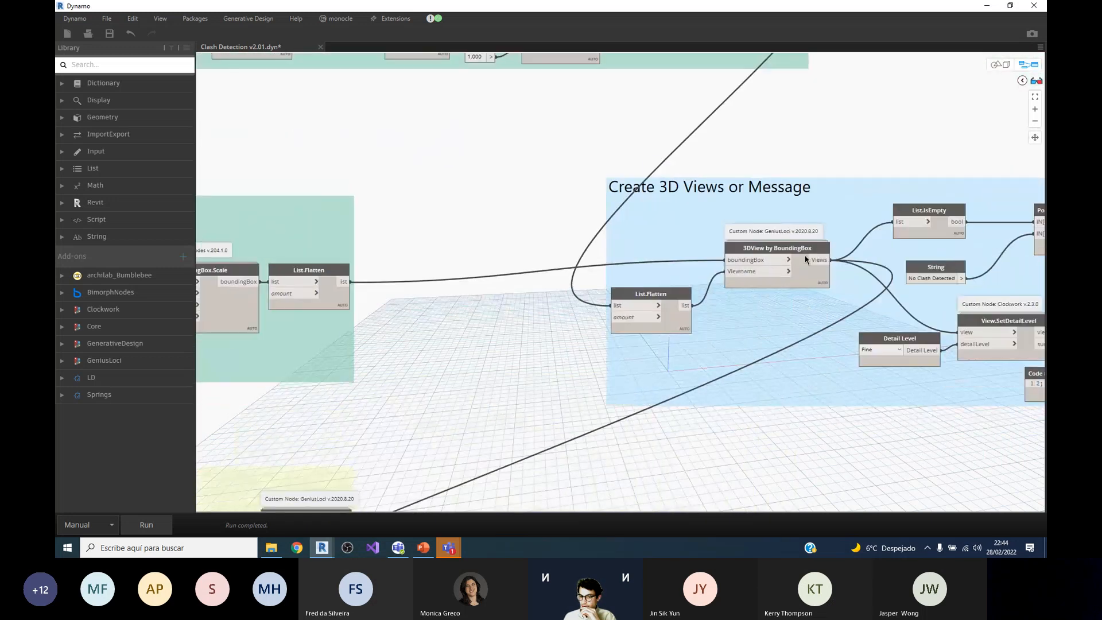
scroll(808, 257, "up", 2)
scroll(551, 238, "down", 2)
scroll(918, 286, "up", 2)
scroll(438, 246, "down", 1)
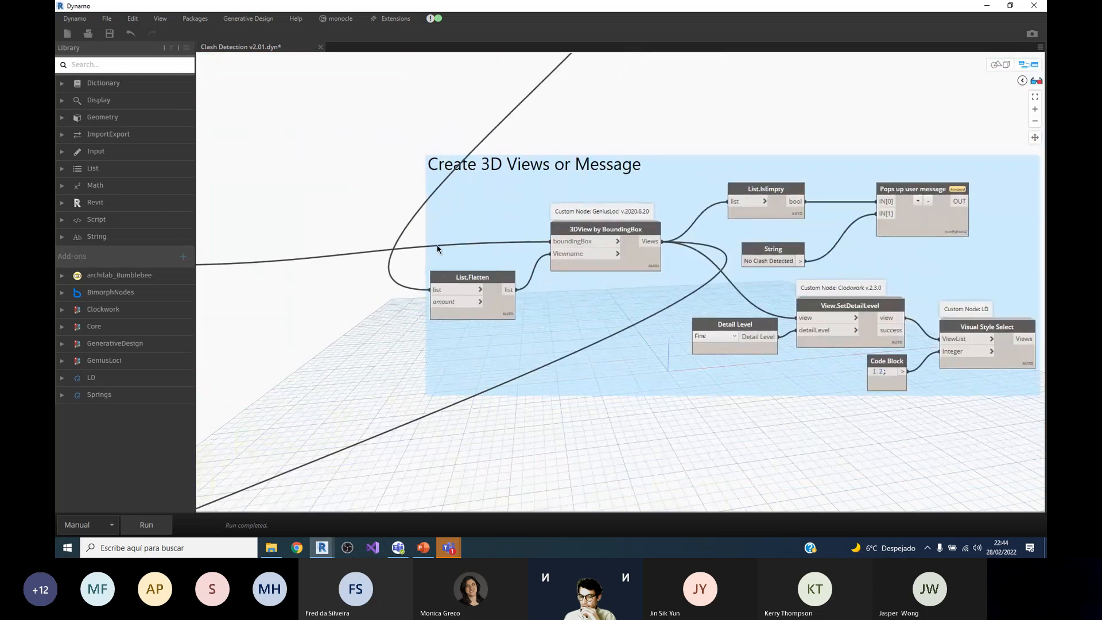
scroll(437, 247, "down", 2)
scroll(689, 235, "up", 5)
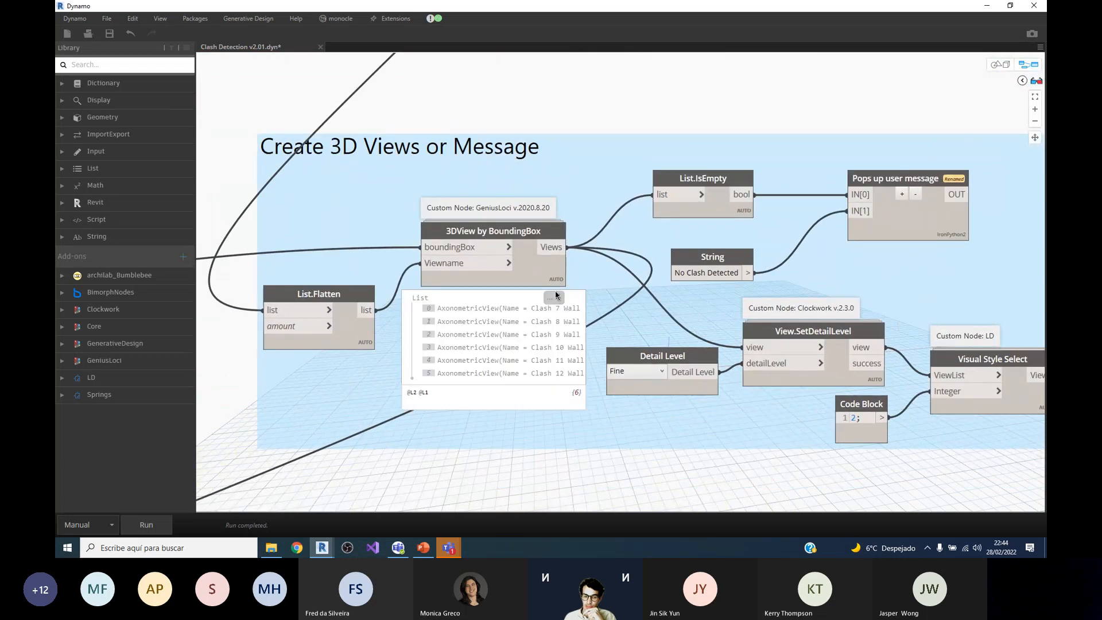
left_click(555, 297)
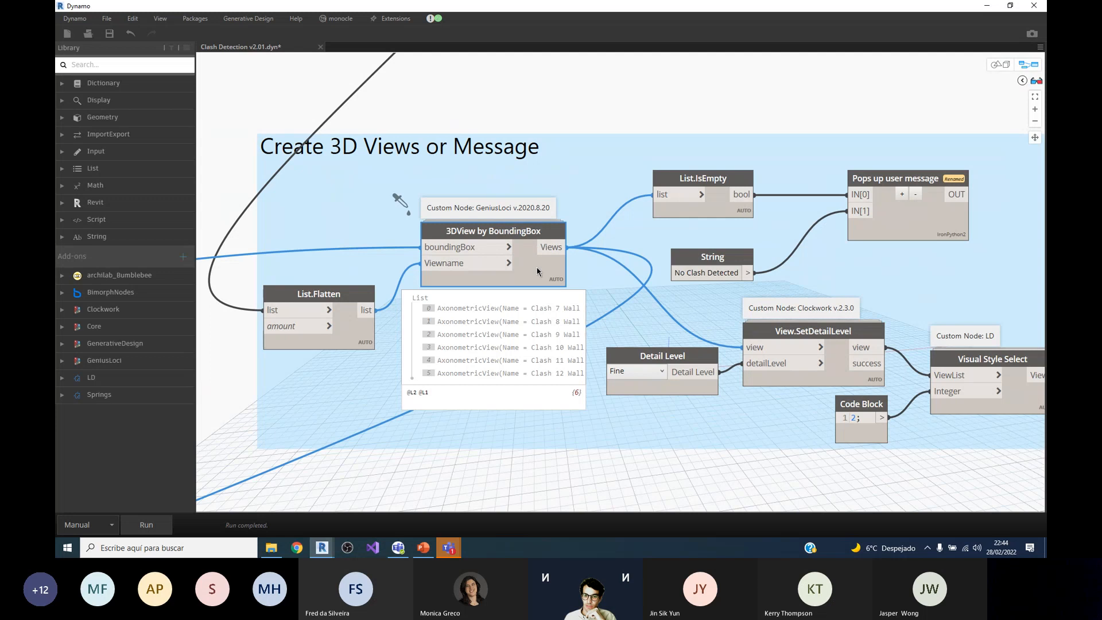
Step: Preview the List.IsEmpty output in the Create 3D Views or Message group and select the Pops up user message node
mouse_move(691, 207)
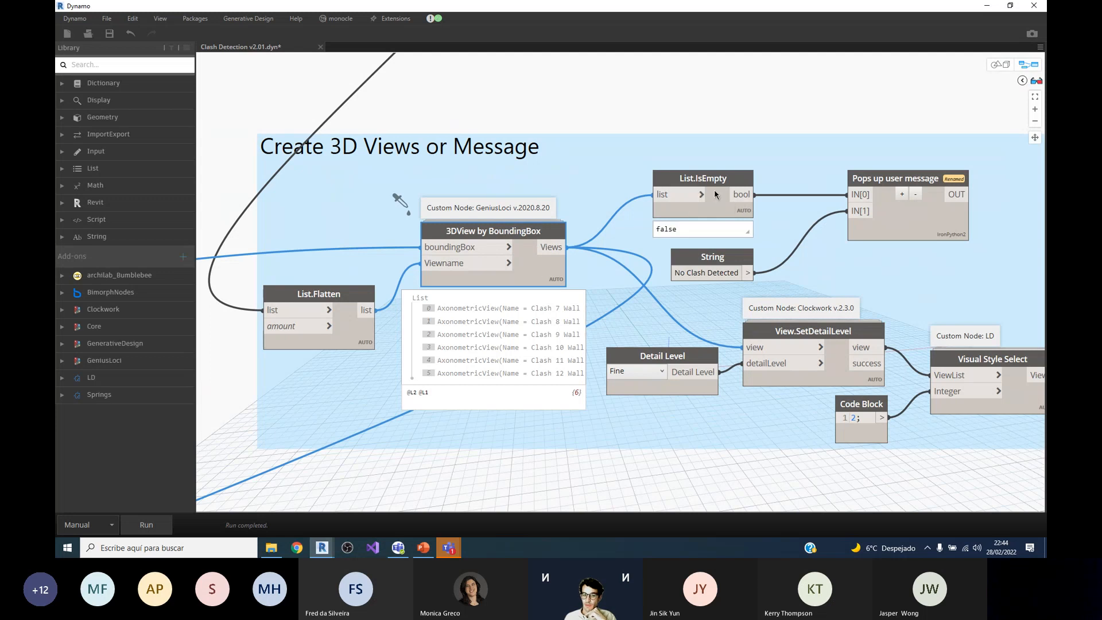
left_click(930, 223)
mouse_move(908, 224)
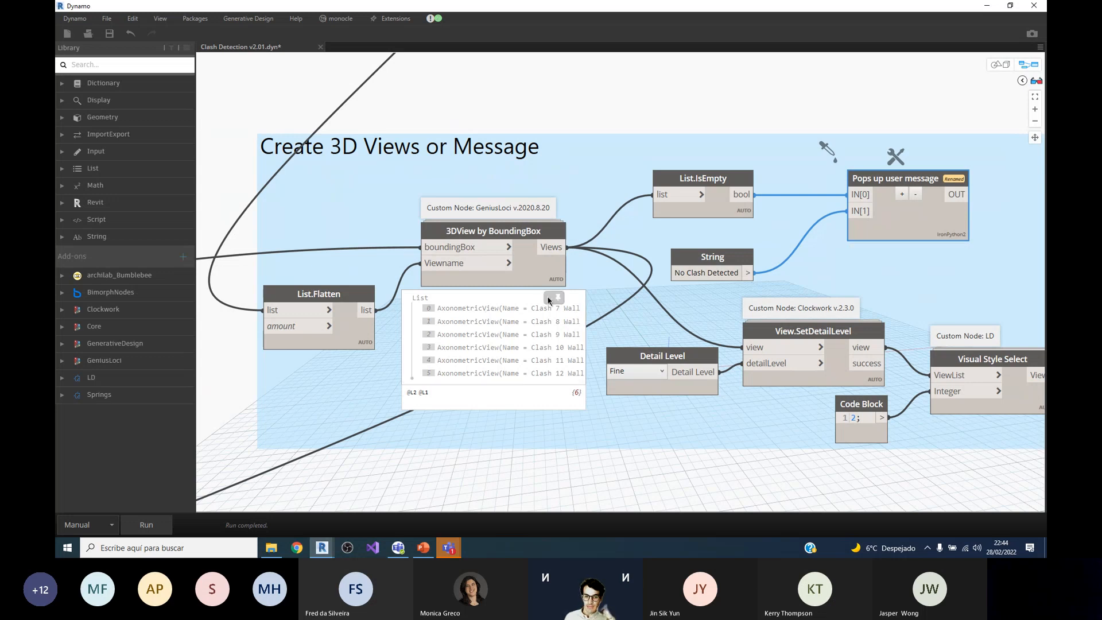
Step: Unpin the 3DView by BoundingBox preview, select that node and examine the Visual Style Select node's description and output
left_click(544, 277)
scroll(542, 276, "down", 1)
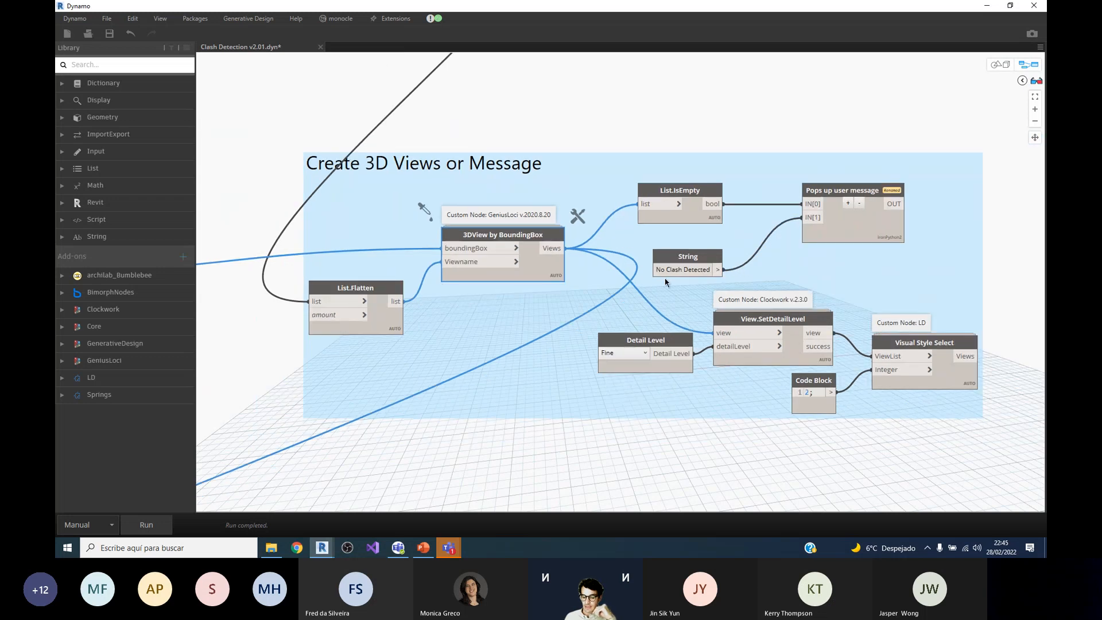
scroll(946, 441, "up", 2)
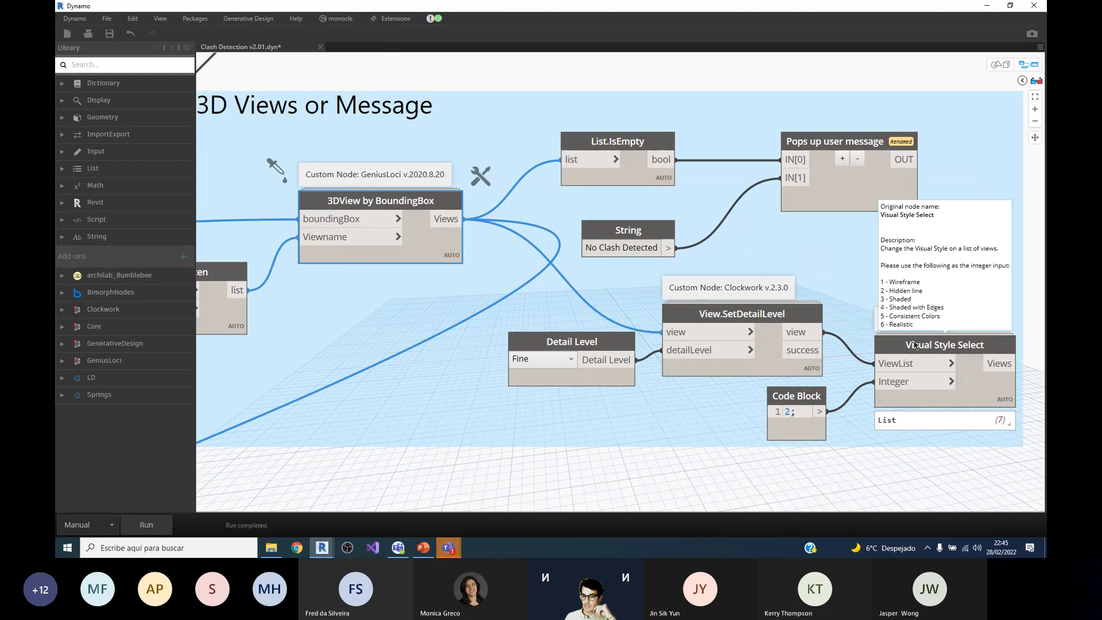
Step: Move on from the Visual Style Select node to the Color to elements group and examine how it is connected to the neighbouring groups
mouse_move(913, 347)
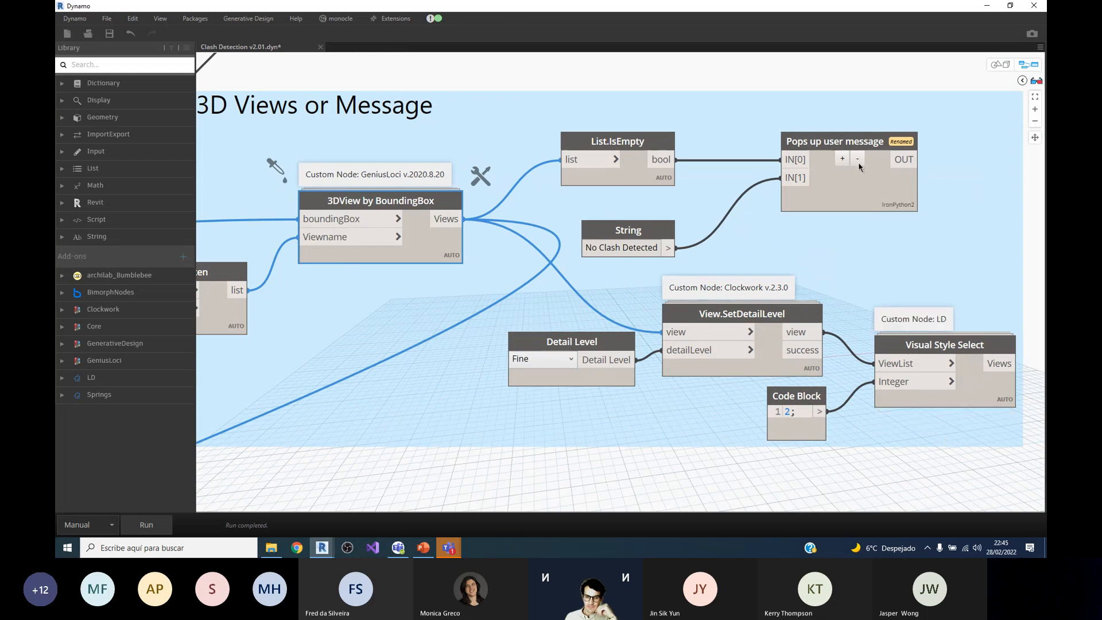
scroll(850, 161, "down", 5)
scroll(849, 161, "down", 6)
scroll(615, 239, "up", 6)
scroll(728, 249, "down", 8)
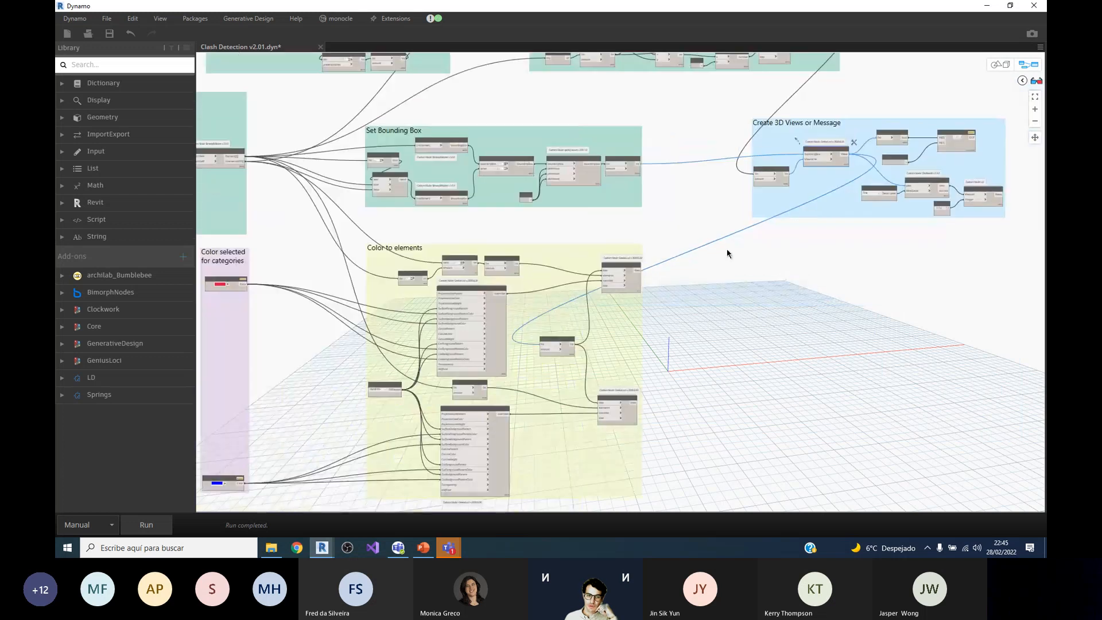
scroll(495, 323, "up", 6)
scroll(511, 357, "up", 2)
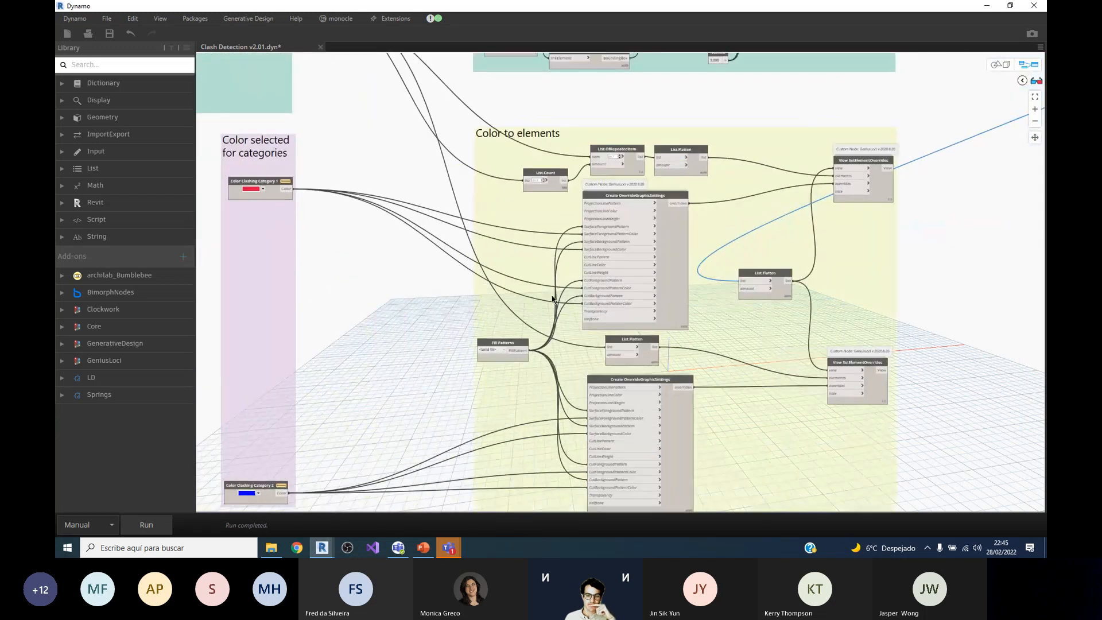
scroll(499, 350, "down", 2)
scroll(453, 405, "up", 2)
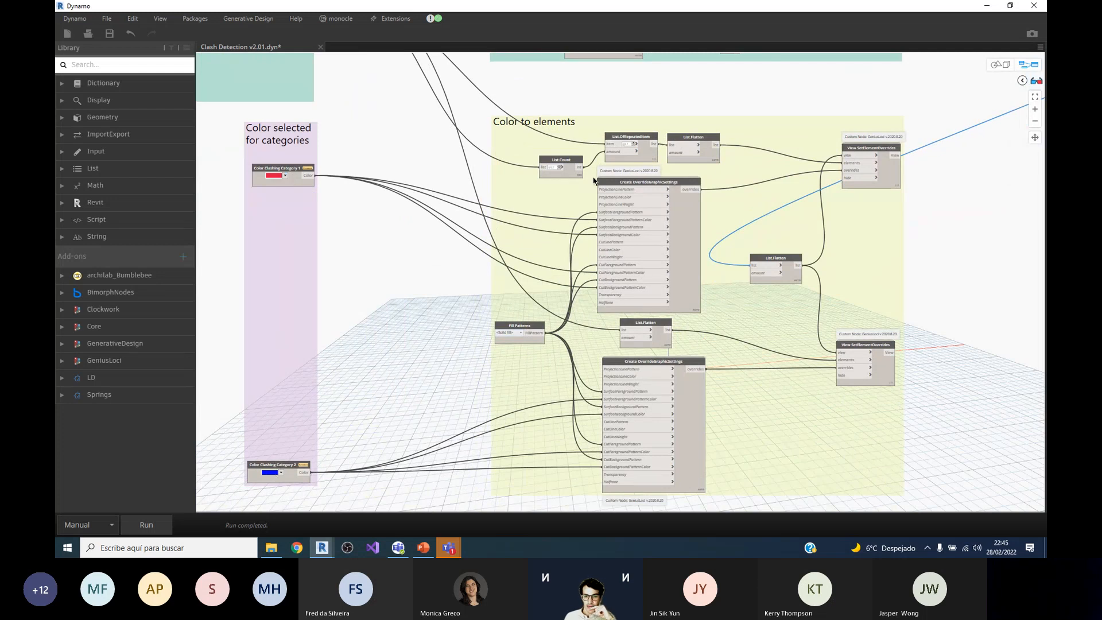
Step: Select the upper and then the lower Create OverrideGraphicSettings node in the Color to elements group
scroll(594, 180, "up", 1)
scroll(654, 184, "down", 1)
scroll(654, 185, "up", 3)
left_click(682, 204)
scroll(681, 206, "down", 1)
scroll(670, 407, "up", 3)
left_click(665, 410)
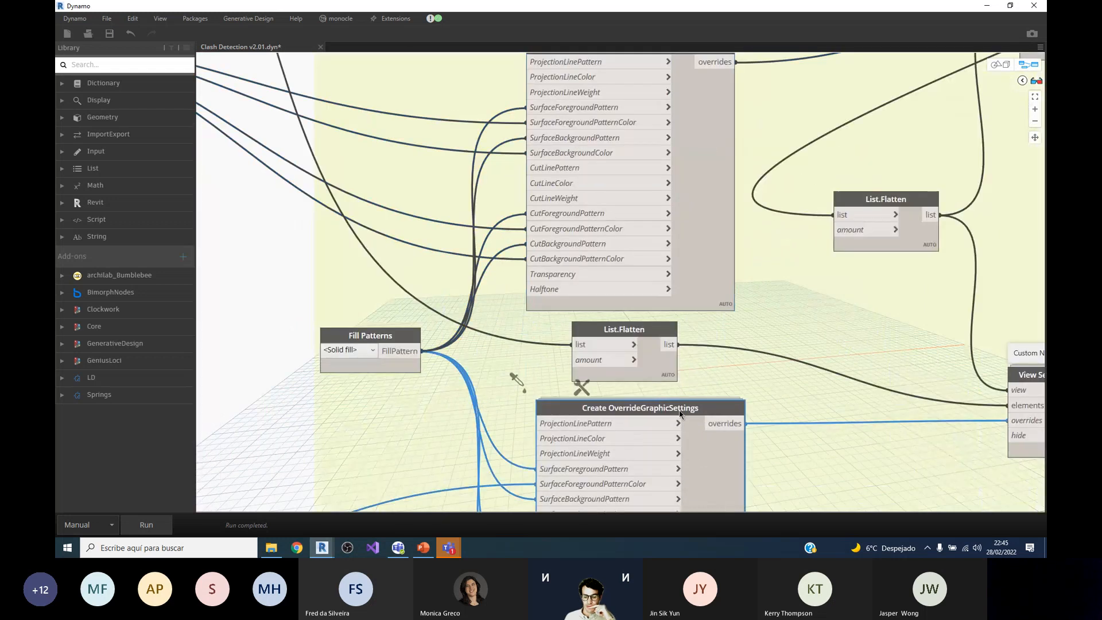
Step: Examine the upper Create OverrideGraphicSettings node's description and output preview, and trace its inputs back to the Color selected for categories group
scroll(665, 410, "down", 1)
scroll(661, 391, "down", 1)
mouse_move(673, 149)
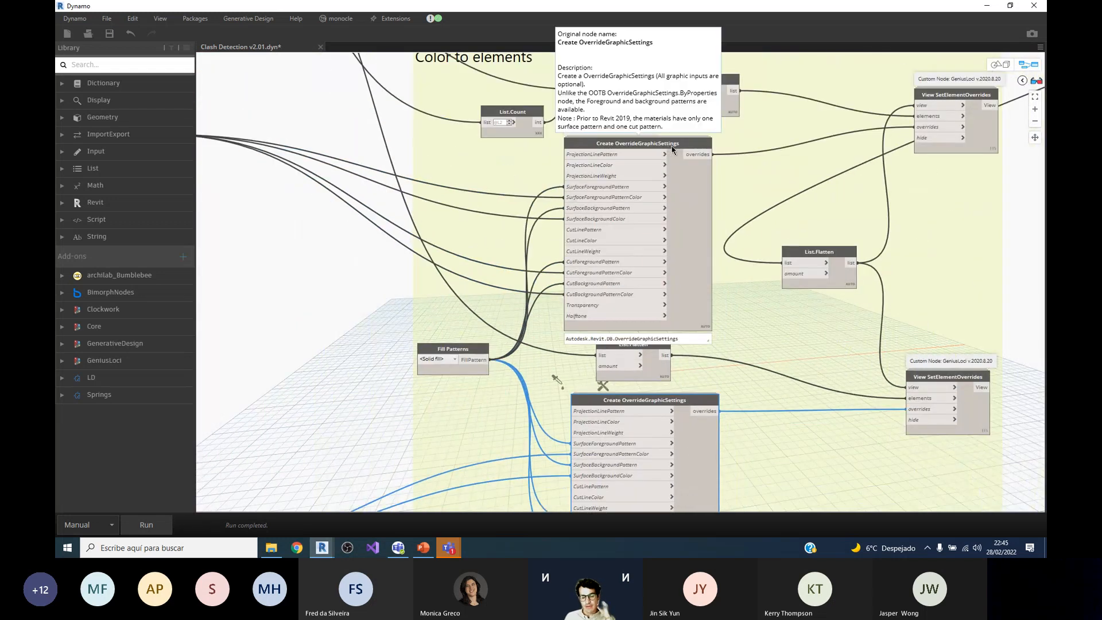
scroll(673, 150, "up", 1)
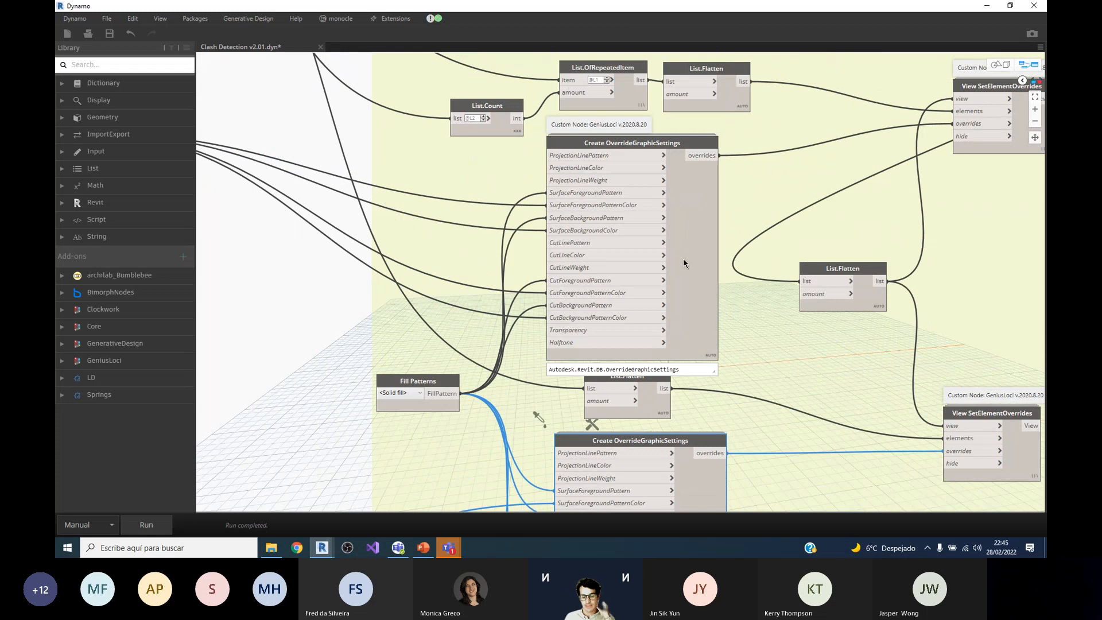
scroll(684, 263, "down", 1)
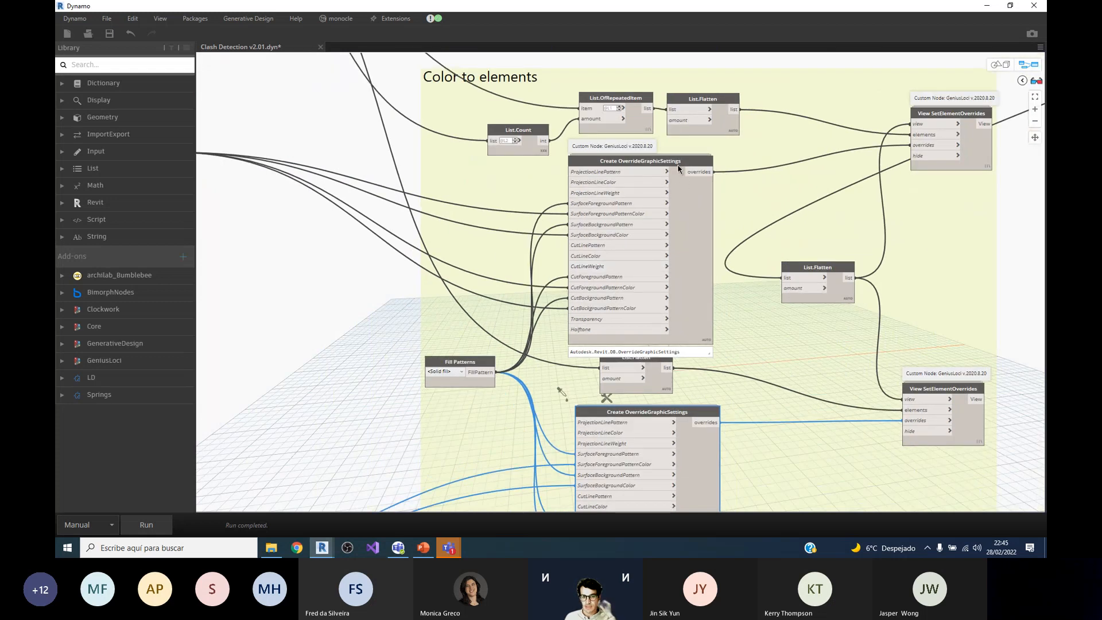
scroll(685, 182, "up", 1)
scroll(684, 184, "down", 2)
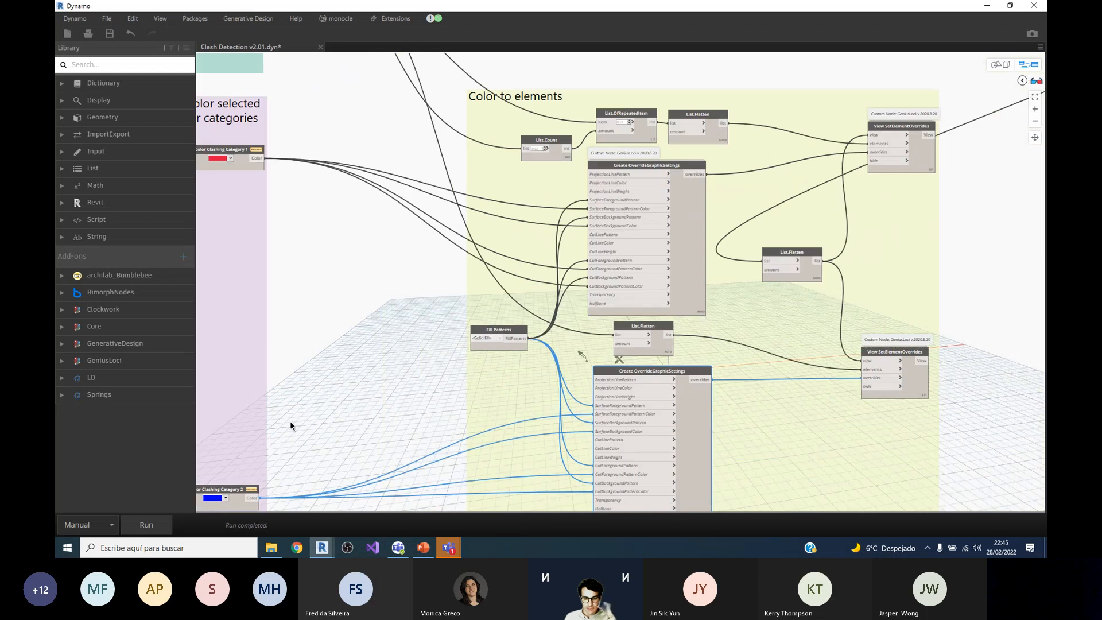
Step: Select the Fill Patterns node and then the upper Create OverrideGraphicSettings node it feeds
scroll(709, 413, "up", 2)
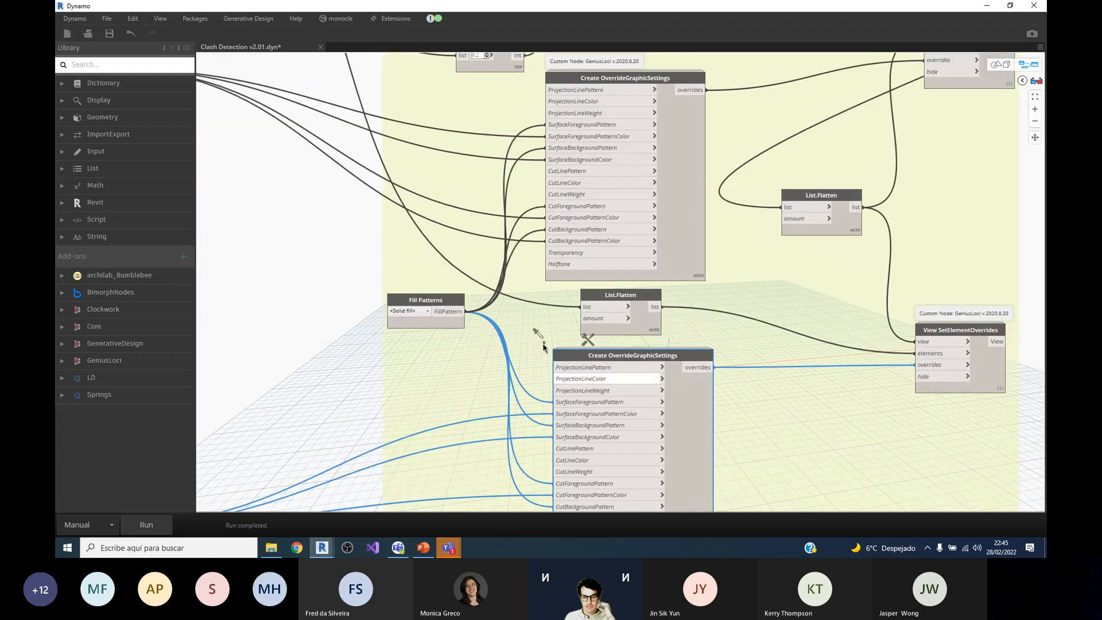
scroll(430, 303, "up", 2)
left_click(431, 301)
scroll(431, 305, "down", 2)
left_click(640, 238)
scroll(472, 190, "down", 2)
scroll(581, 200, "up", 2)
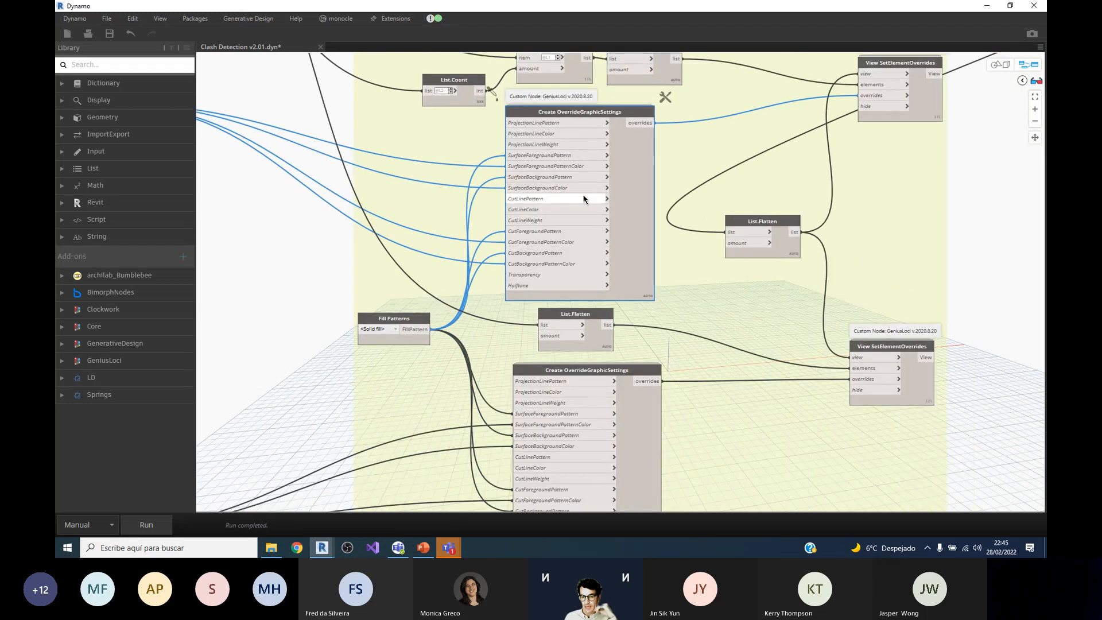
Step: Examine the lower View SetElementOverrides node's output preview and its view, elements and overrides inputs
scroll(539, 270, "down", 2)
scroll(638, 132, "up", 2)
scroll(638, 131, "down", 2)
scroll(612, 184, "up", 2)
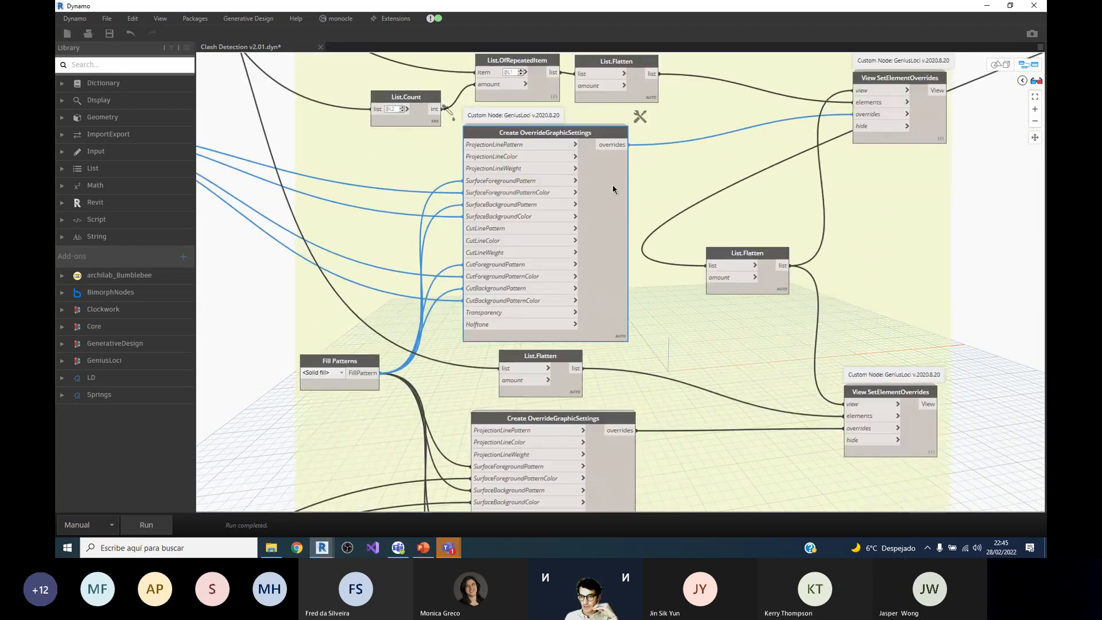
scroll(638, 129, "down", 1)
scroll(866, 350, "up", 2)
mouse_move(886, 366)
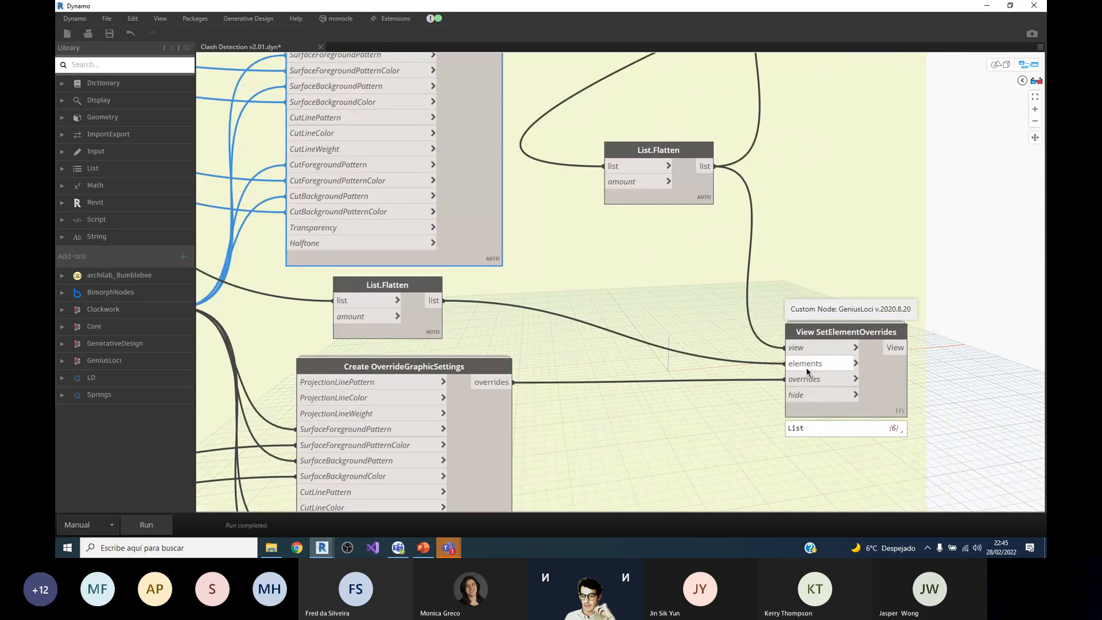
scroll(878, 376, "down", 1)
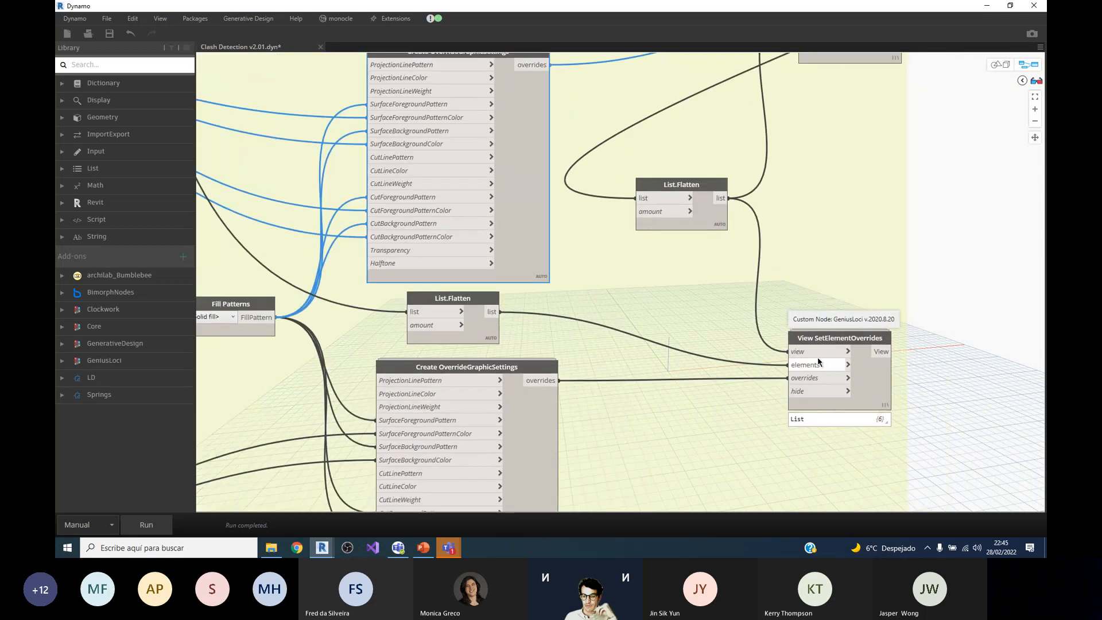
mouse_move(793, 354)
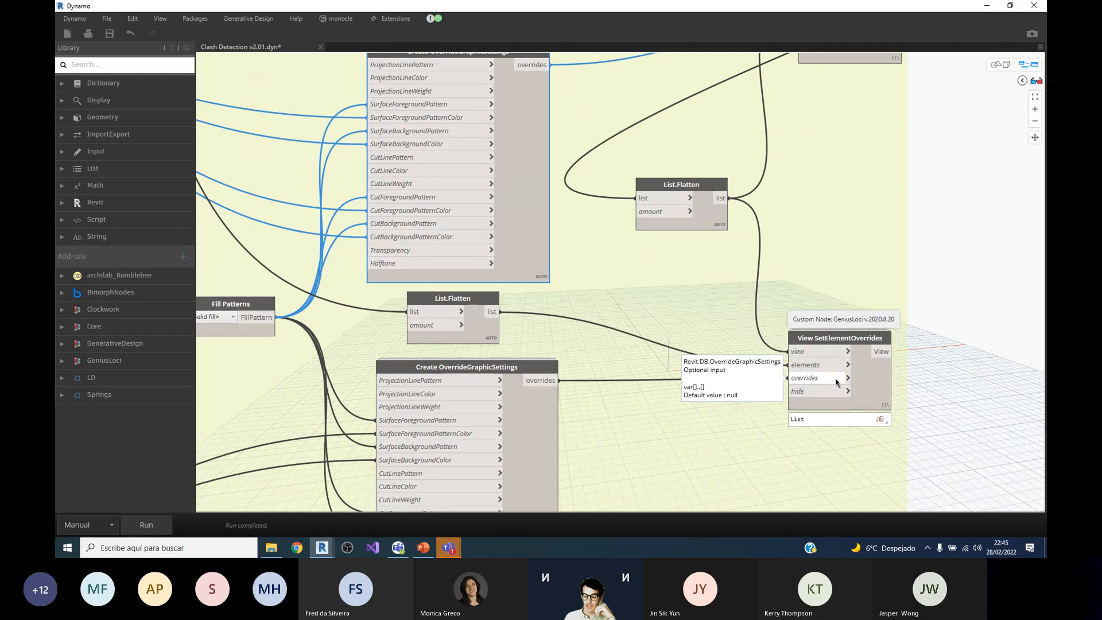
Step: Review the links from the category colours through the Color to elements group to the Create 3D Views or Message group
scroll(836, 376, "down", 5)
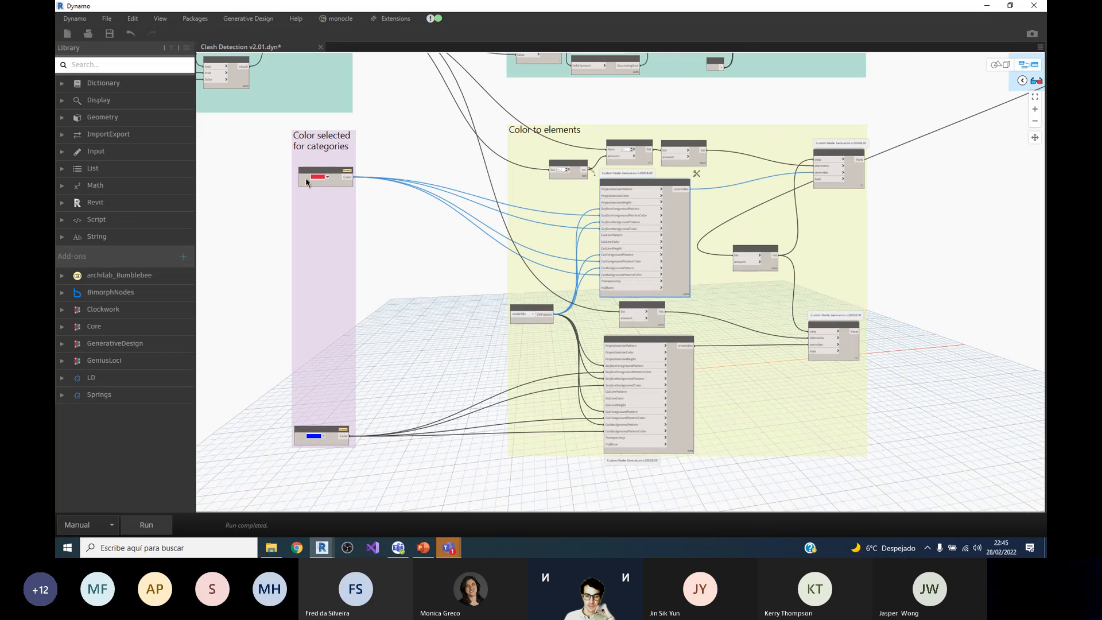
scroll(660, 336, "up", 2)
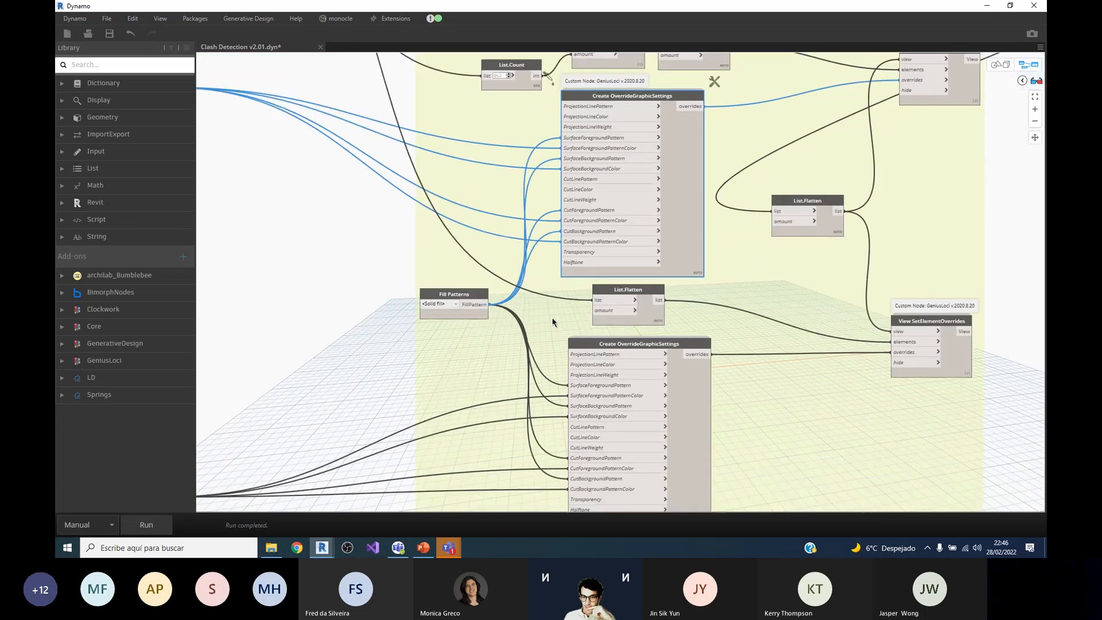
scroll(517, 318, "down", 3)
scroll(706, 266, "up", 3)
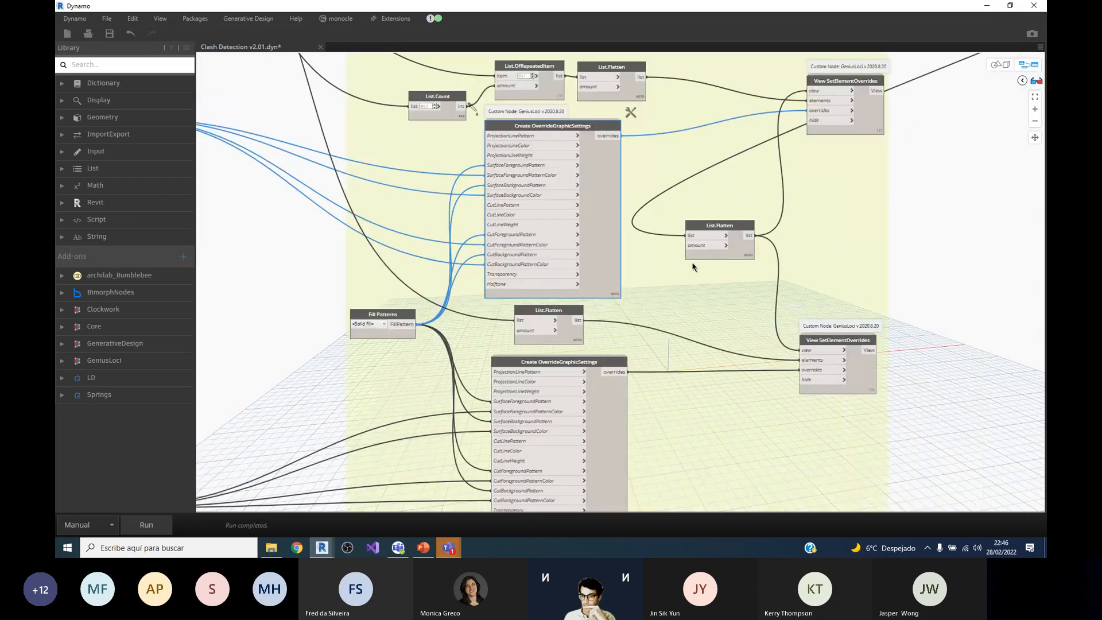
scroll(693, 267, "down", 2)
scroll(647, 235, "down", 2)
middle_click_drag(891, 77, 816, 130)
scroll(817, 130, "up", 2)
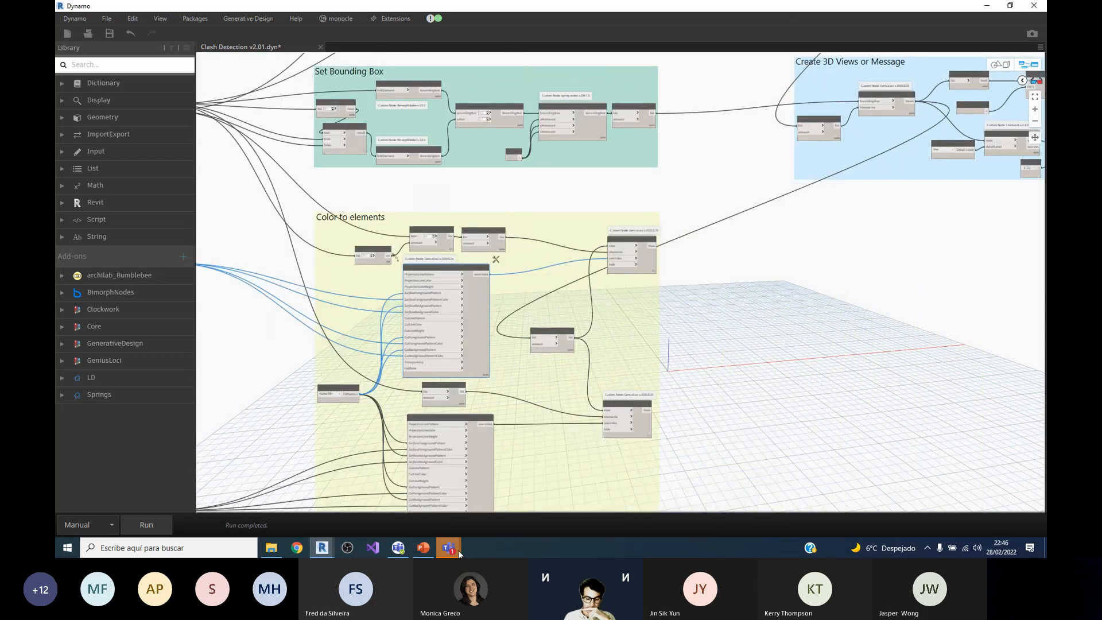
Step: Switch to the Microsoft Teams meeting, view the StructuralFraming.BeamByCurve image posted in the chat, close it and minimize the meeting window
mouse_move(459, 552)
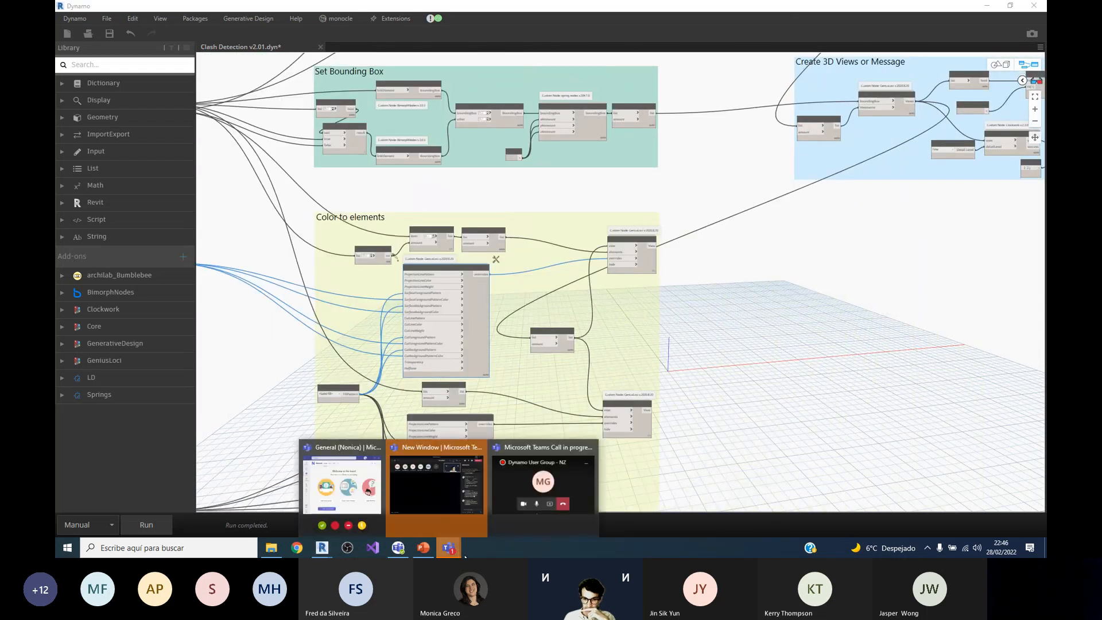
left_click(437, 497)
scroll(919, 388, "down", 1)
left_click(938, 396)
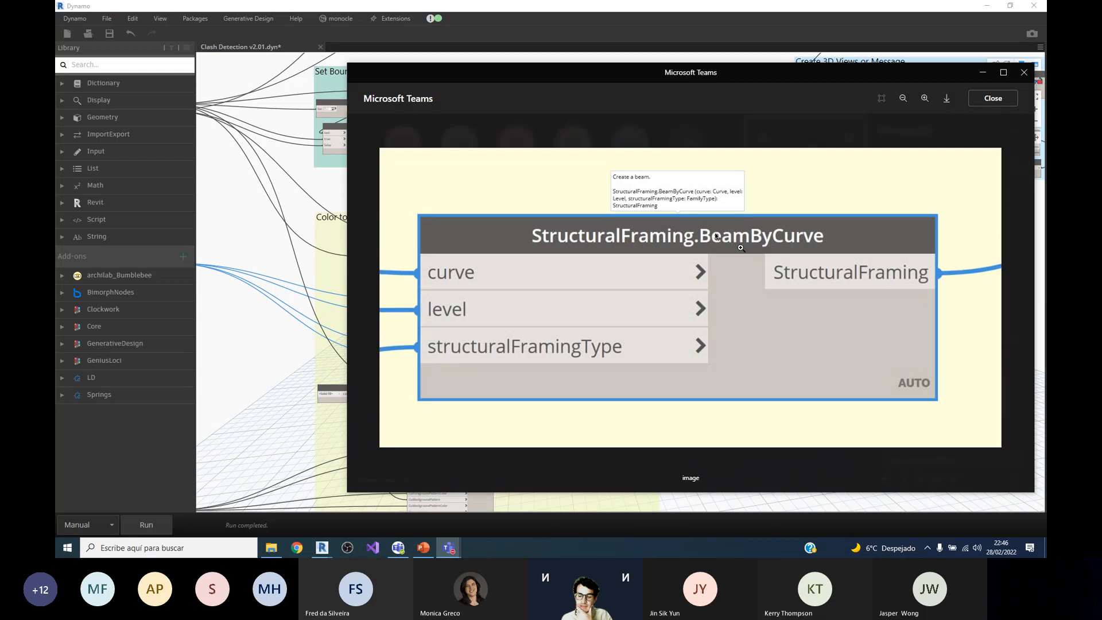
left_click(985, 103)
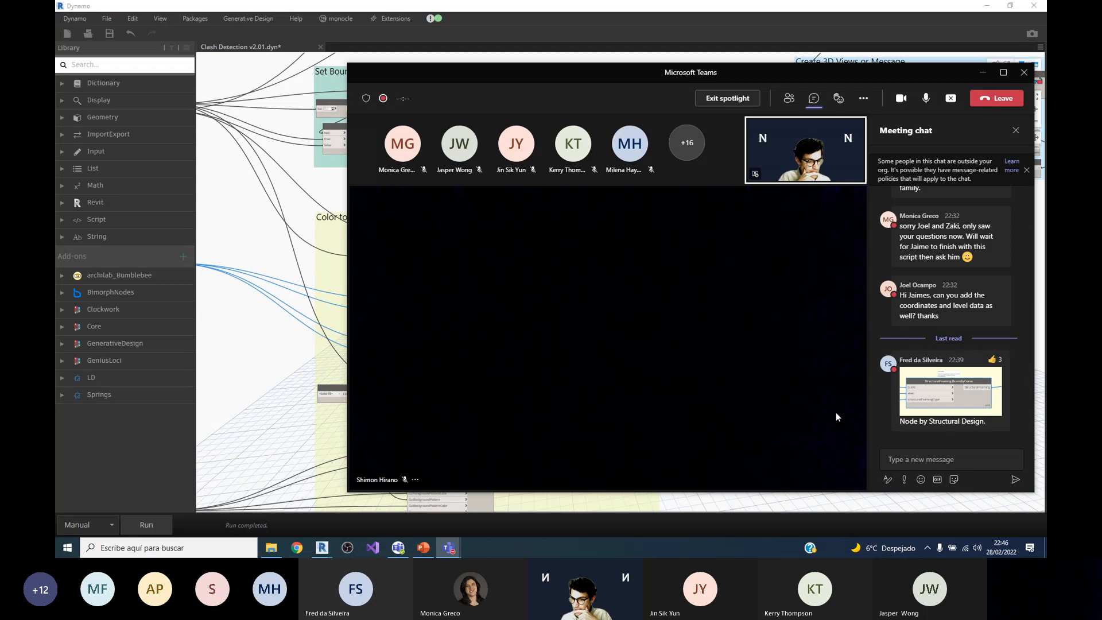
left_click(984, 74)
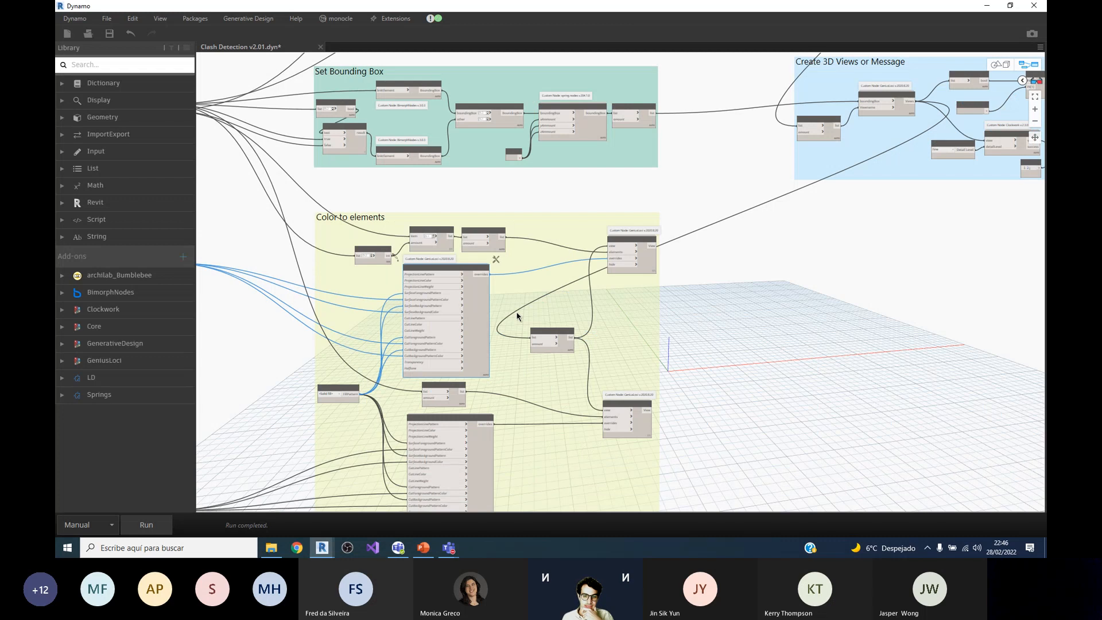
Step: Close the Clash Detection v2.01 graph without saving the changes and exit Dynamo
scroll(634, 209, "down", 3)
scroll(538, 225, "down", 1)
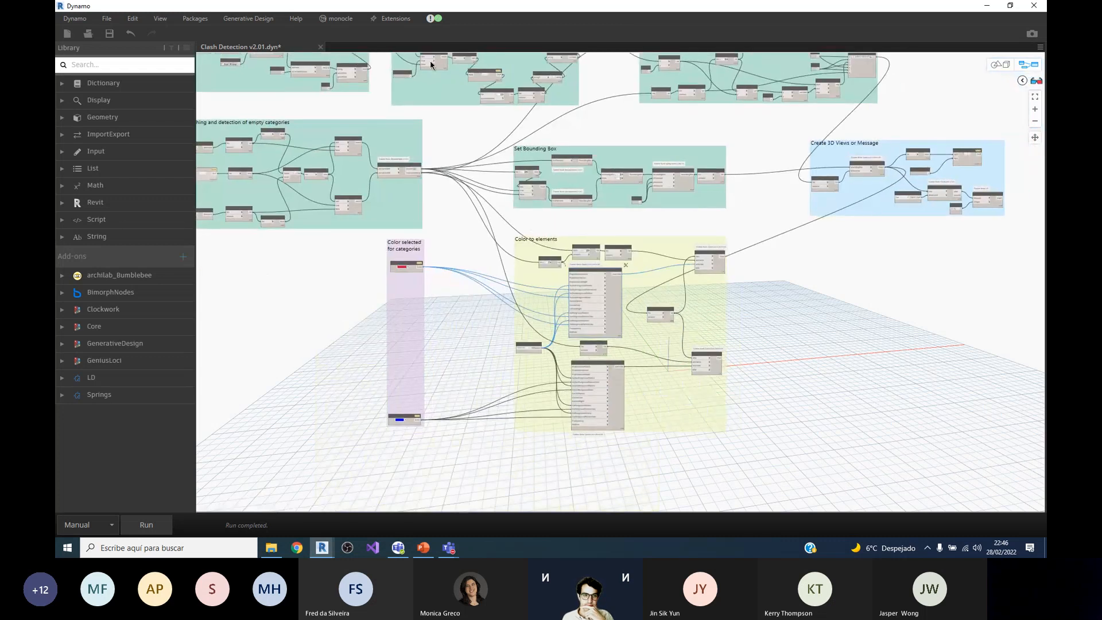
left_click(321, 48)
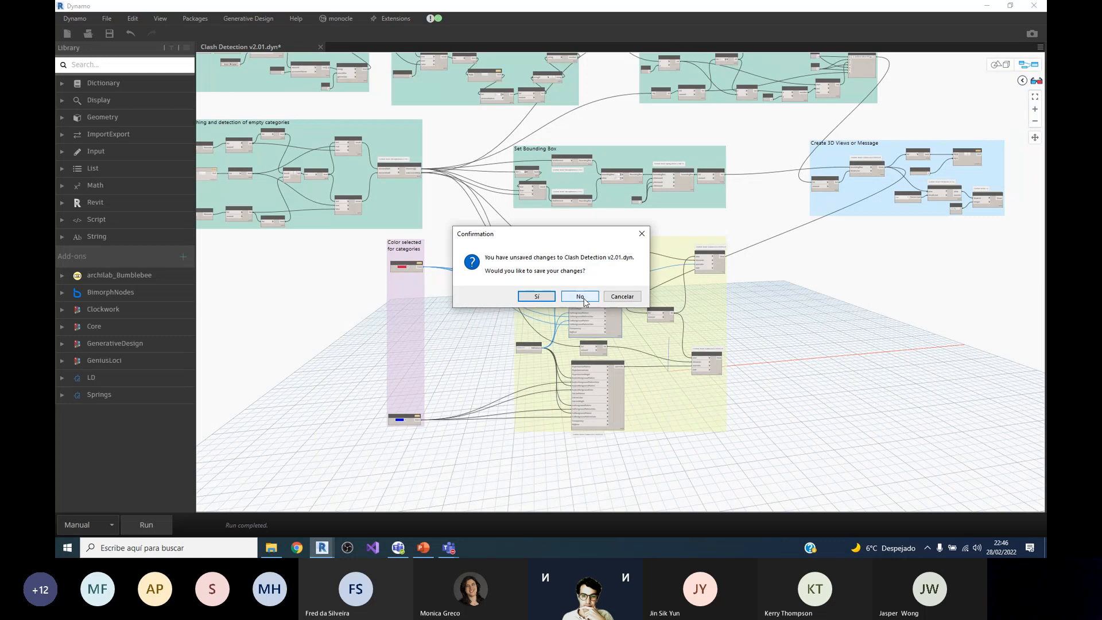
left_click(580, 297)
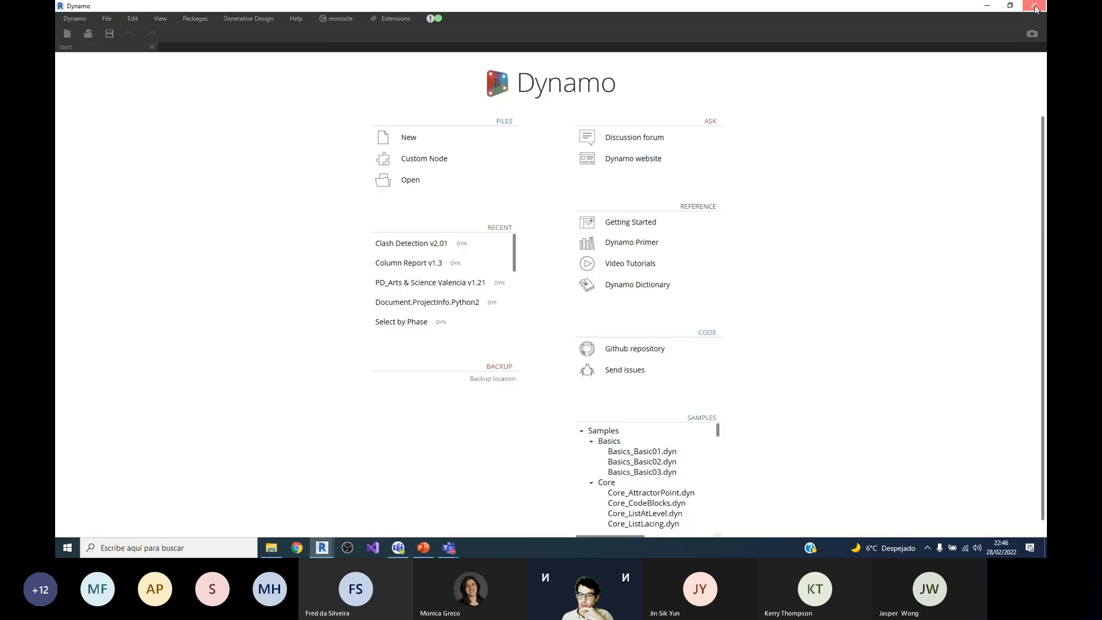
left_click(1031, 6)
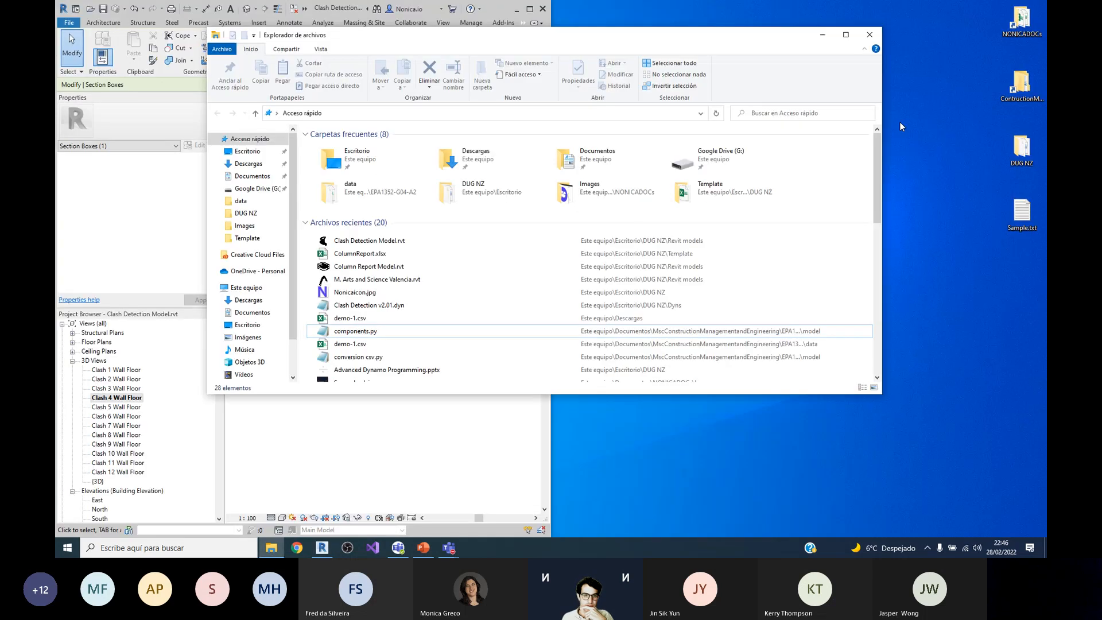
Step: Minimize File Explorer and open the default {3D} view of the Clash Detection Model in Revit with nothing selected
left_click(829, 38)
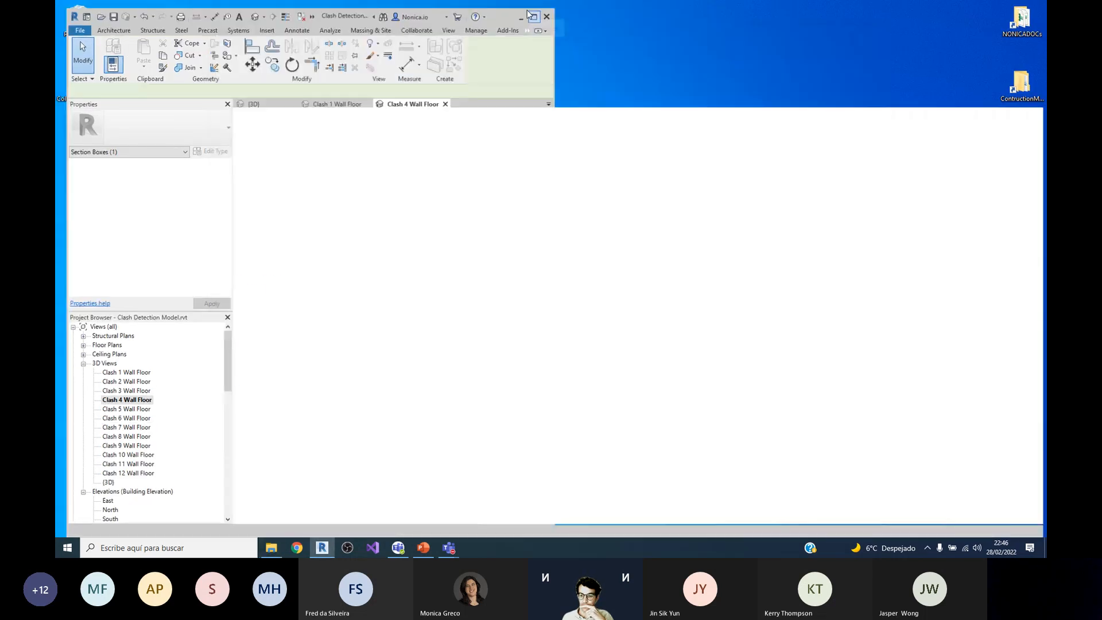
left_click(70, 362)
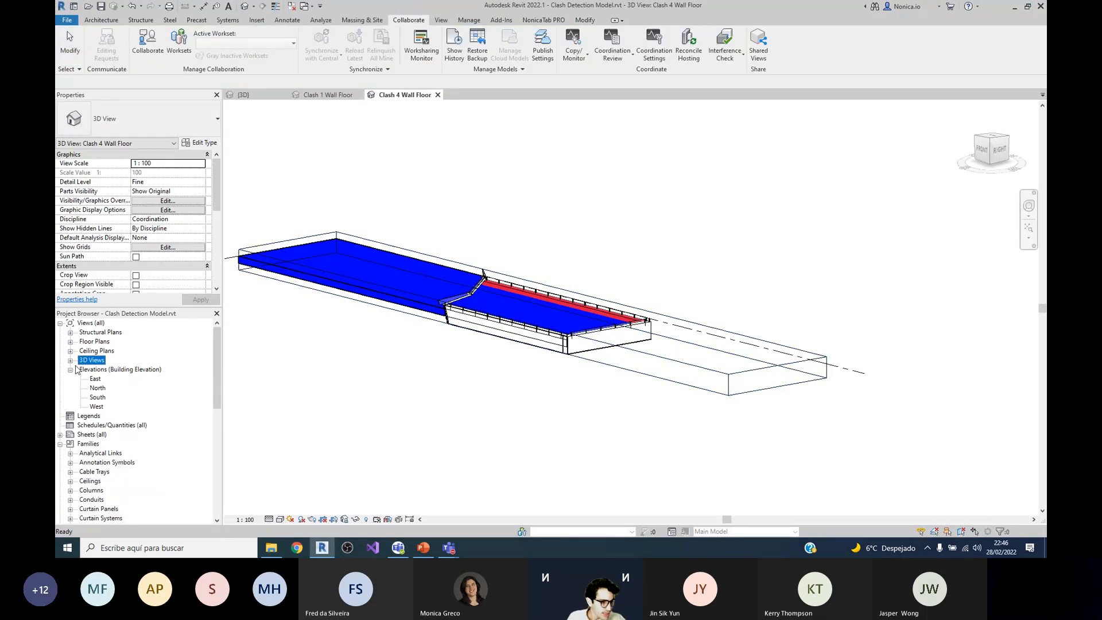
left_click(70, 360)
double_click(96, 480)
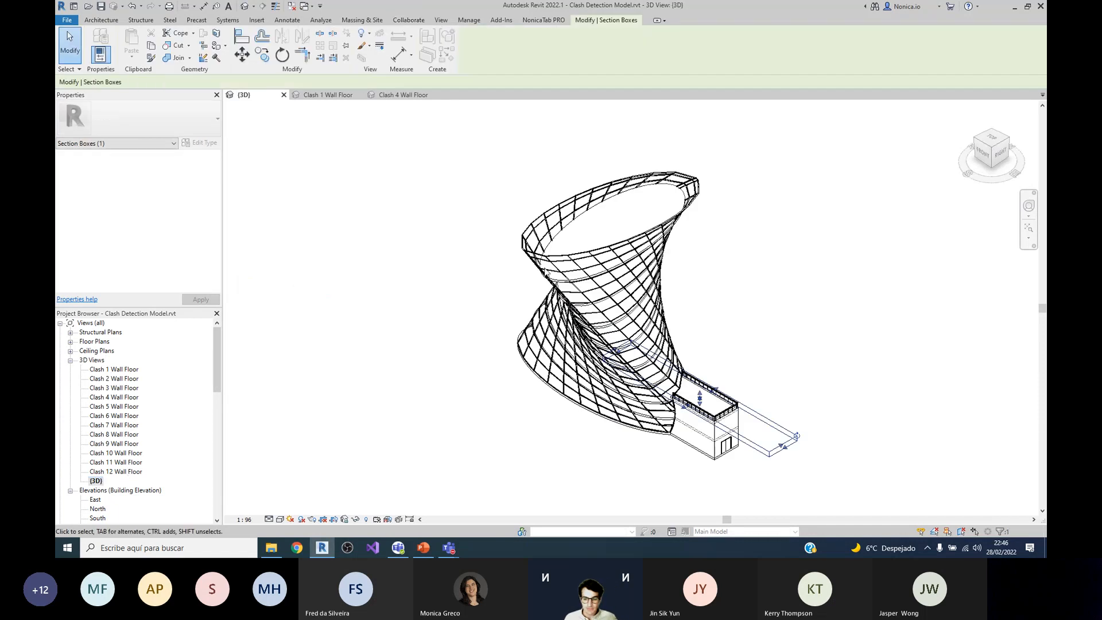
left_click(791, 252)
scroll(787, 255, "up", 3)
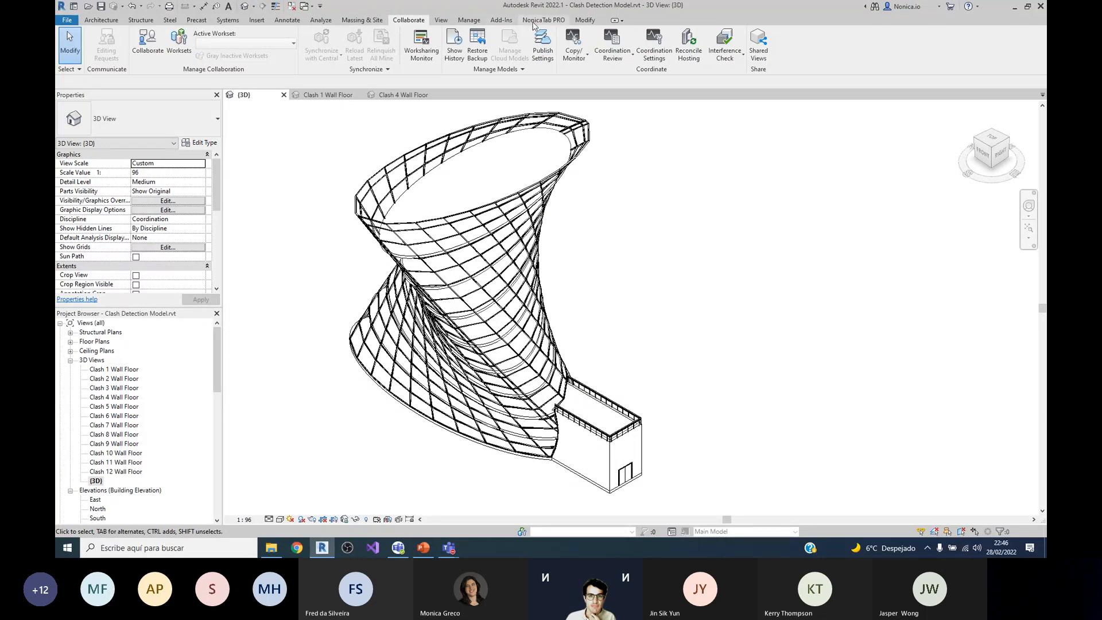
Step: Show the NonicaTab PRO toolbars, switching through Beta and Gamma and back to the Default toolbar
left_click(542, 20)
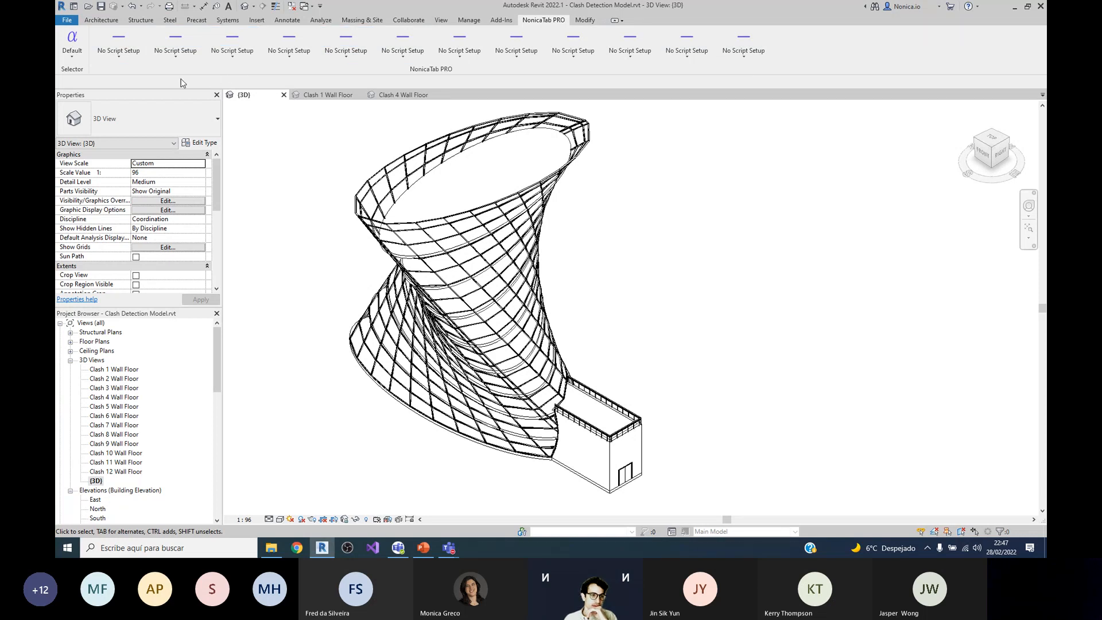
left_click(80, 55)
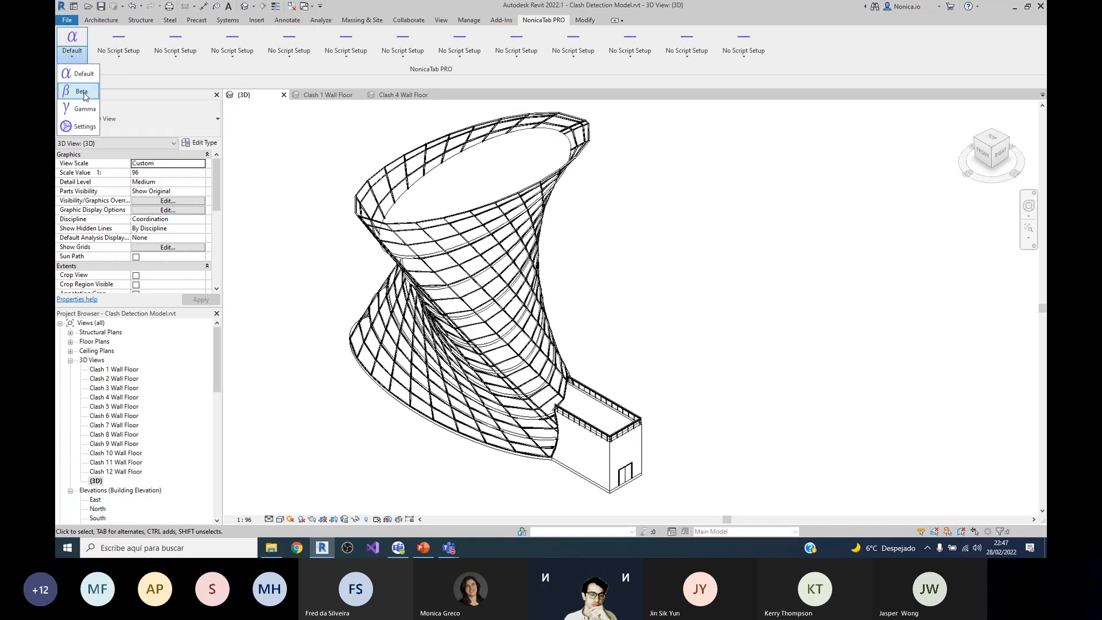
left_click(81, 80)
left_click(74, 59)
left_click(80, 107)
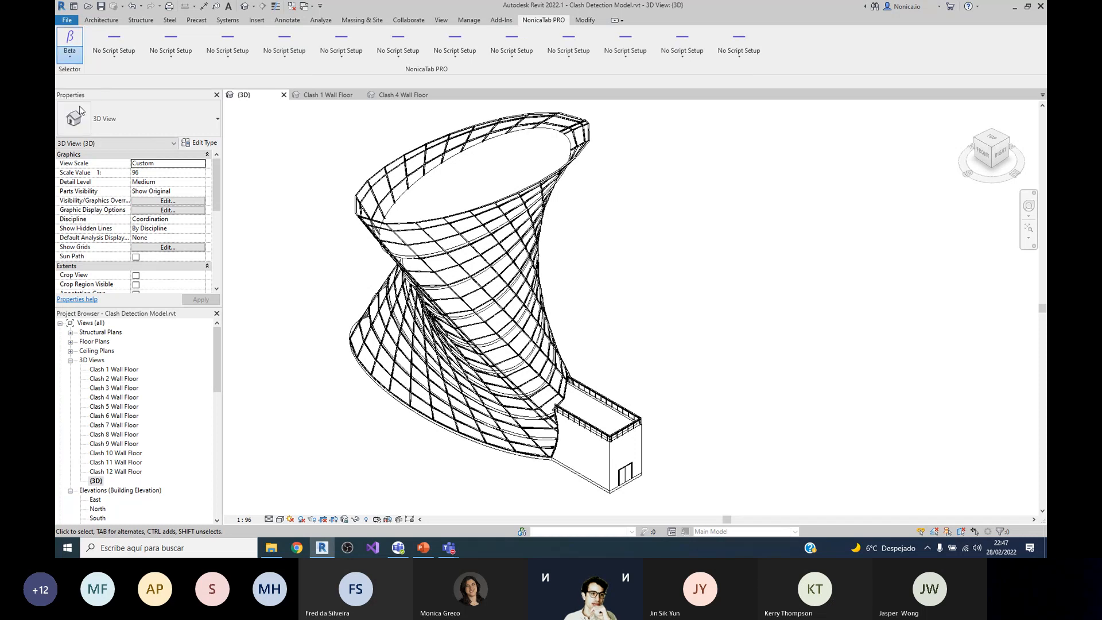
left_click(73, 57)
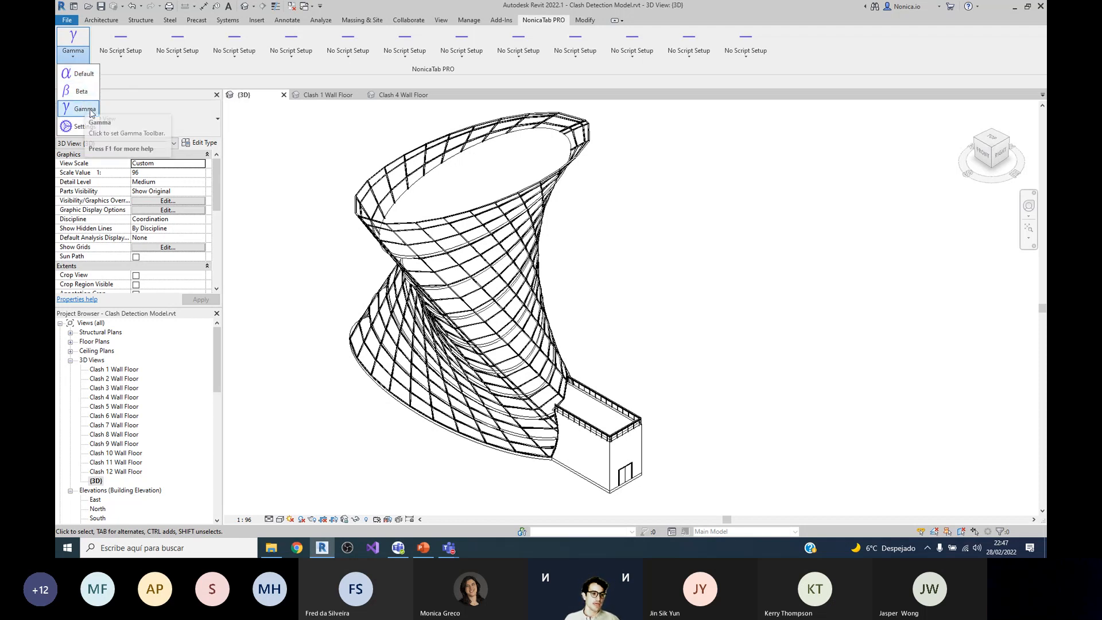
left_click(70, 60)
left_click(73, 61)
left_click(79, 76)
Step: Assign the Dynamo script Clash Detection v2.01.dyn to the fourth script slot of the Default toolbar
left_click(287, 60)
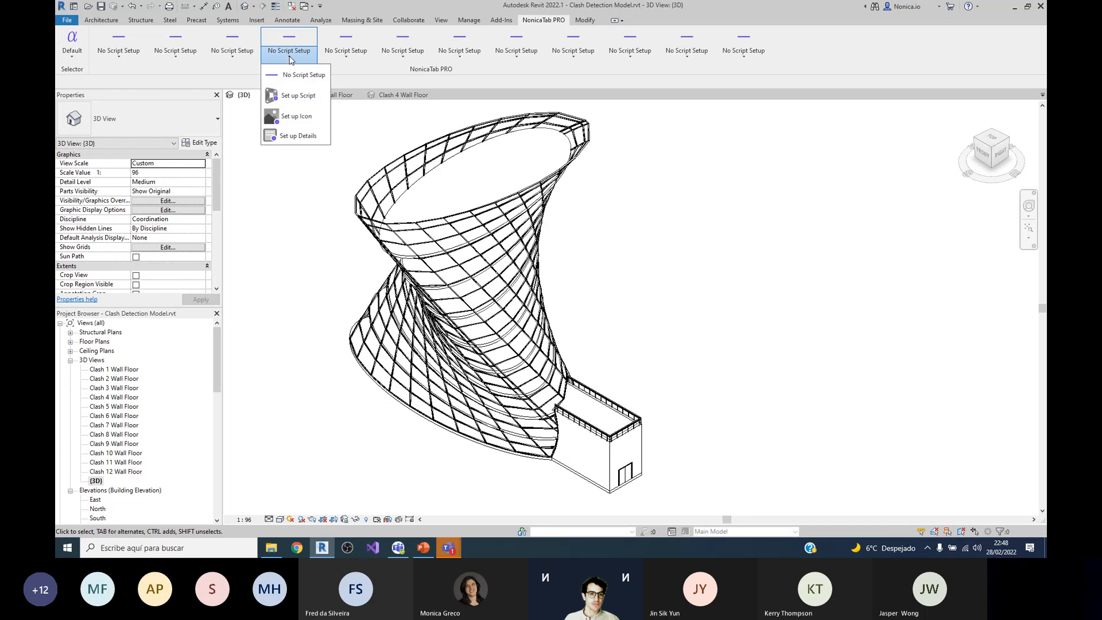
left_click(297, 101)
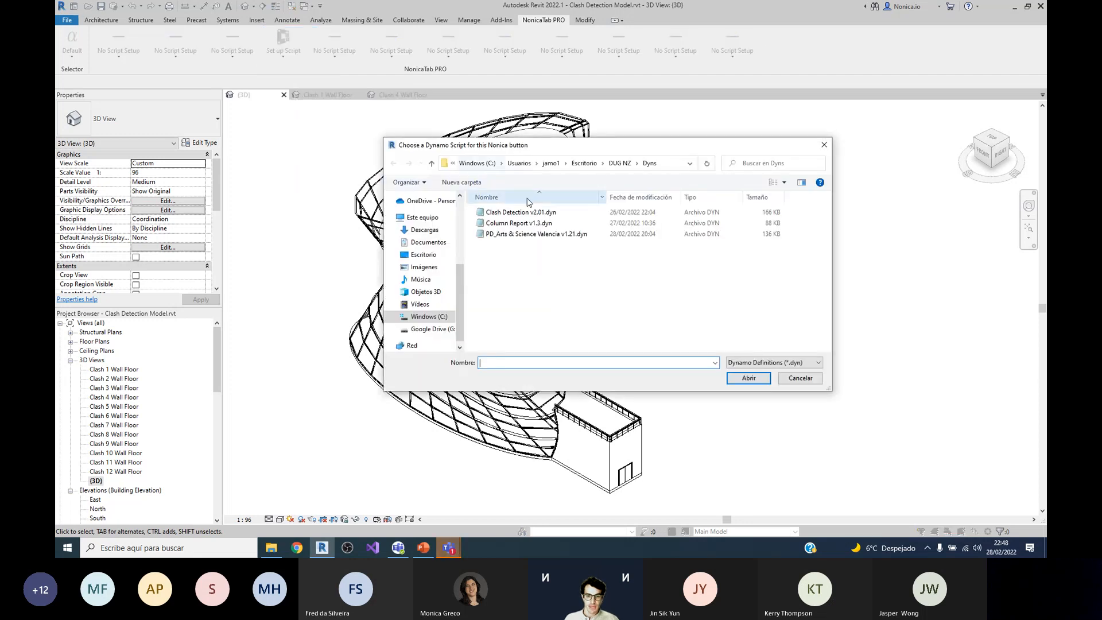
left_click(521, 213)
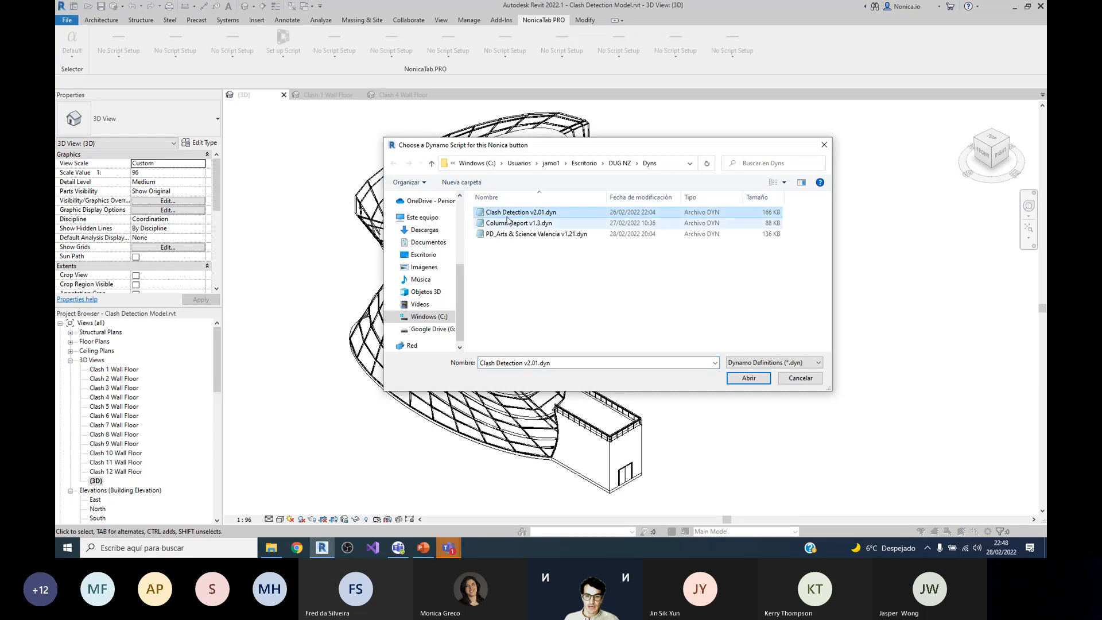
left_click(748, 378)
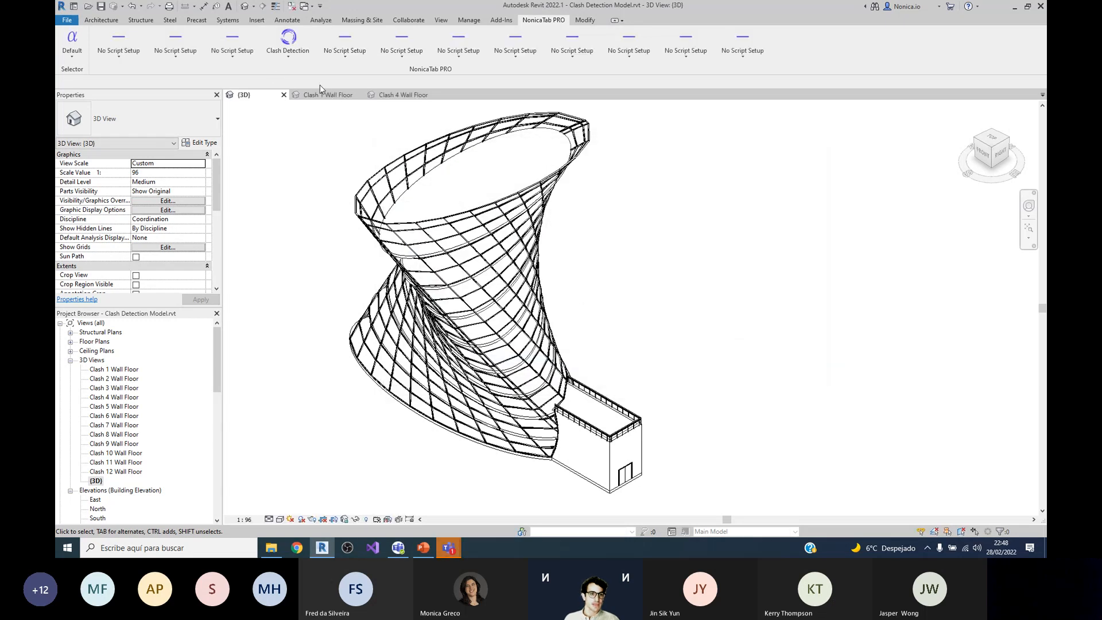
Step: Look through the purple and blue icon sets and set the N logo from the desktop's DUG NZ folder as the Clash Detection icon
left_click(290, 58)
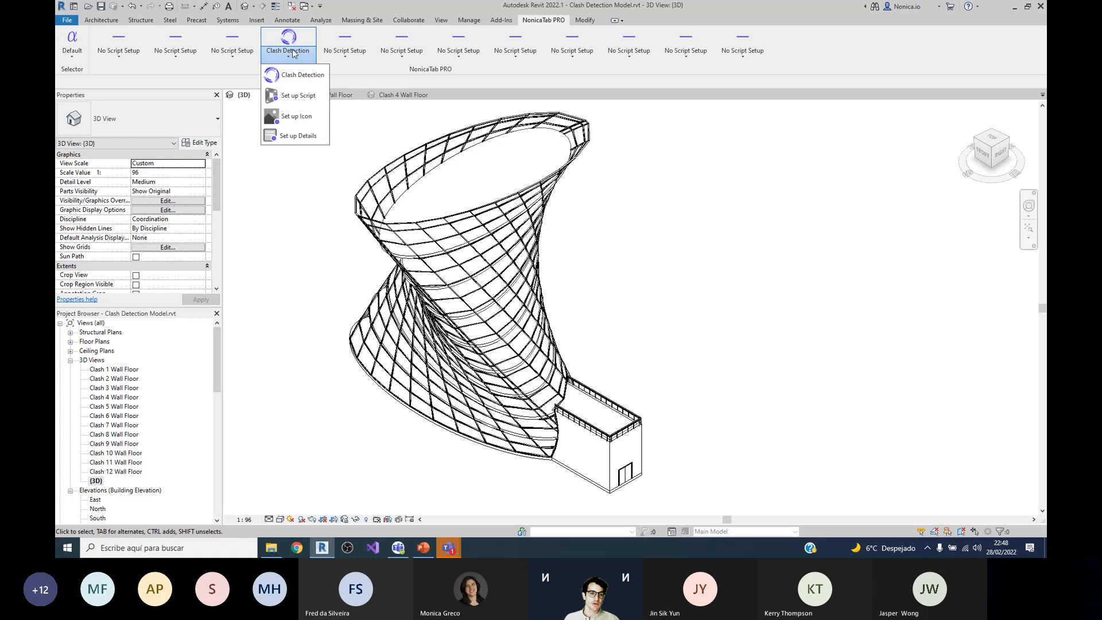
left_click(297, 116)
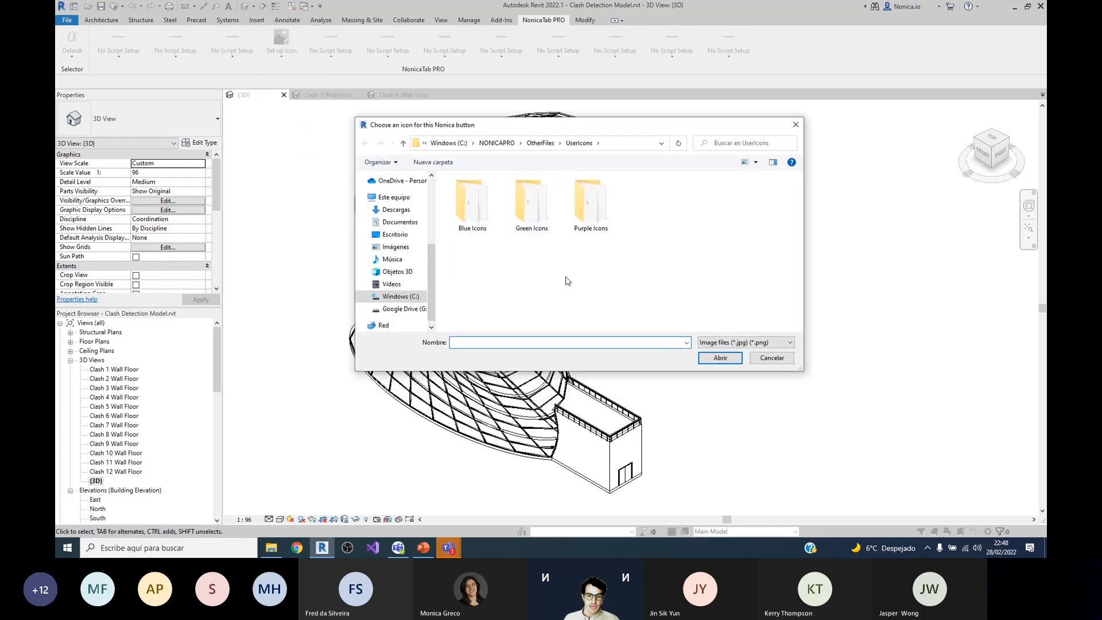
double_click(591, 212)
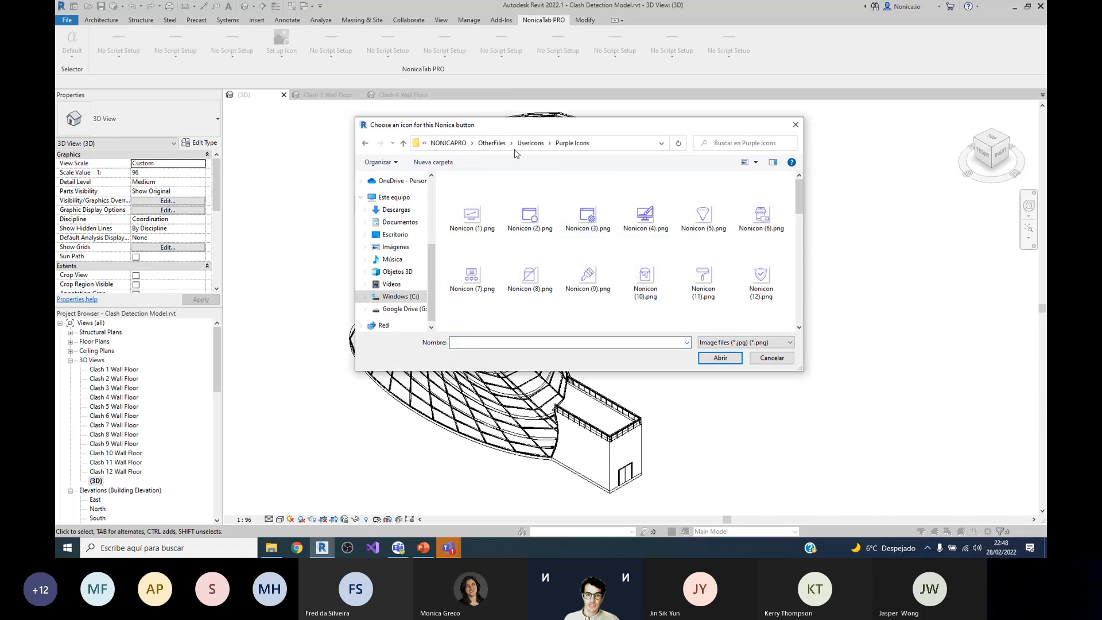
left_click(530, 143)
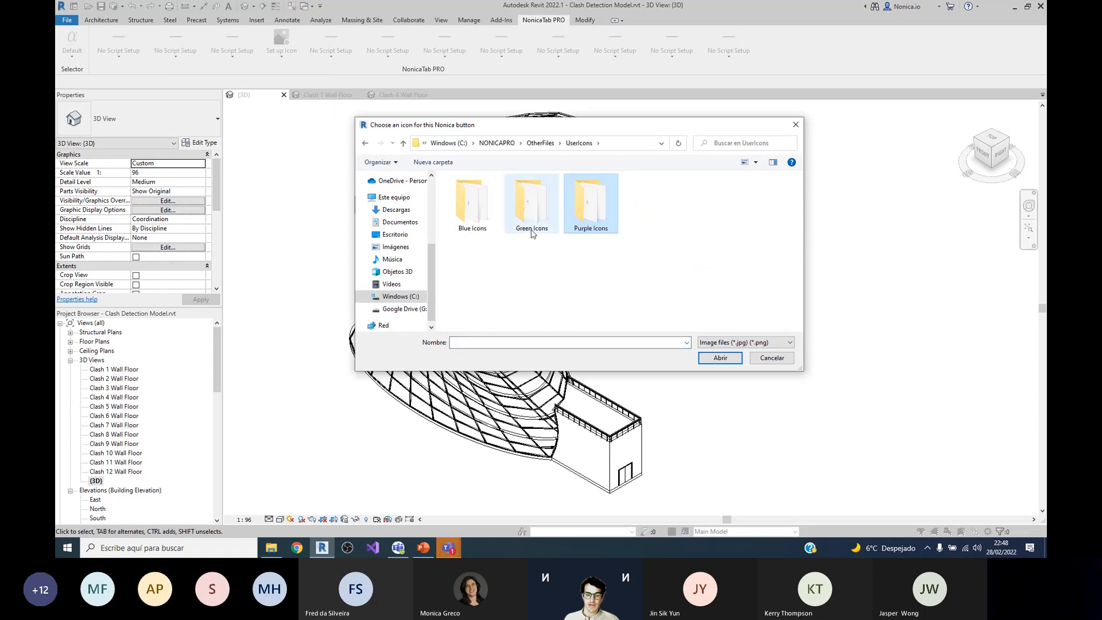
double_click(482, 204)
left_click(410, 240)
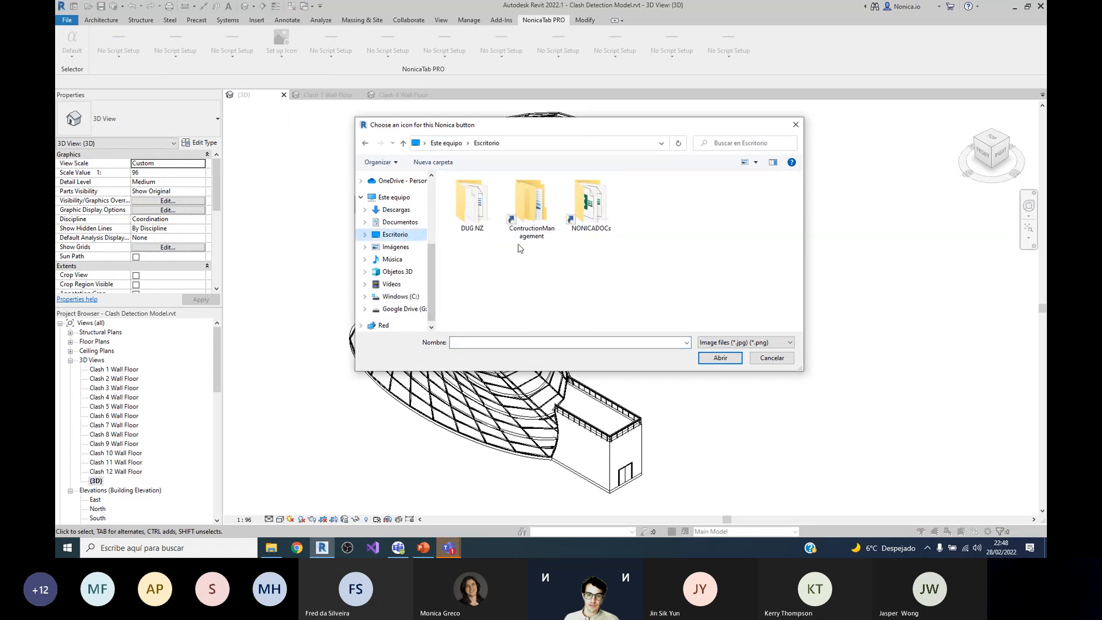
double_click(471, 203)
left_click(478, 224)
left_click(721, 358)
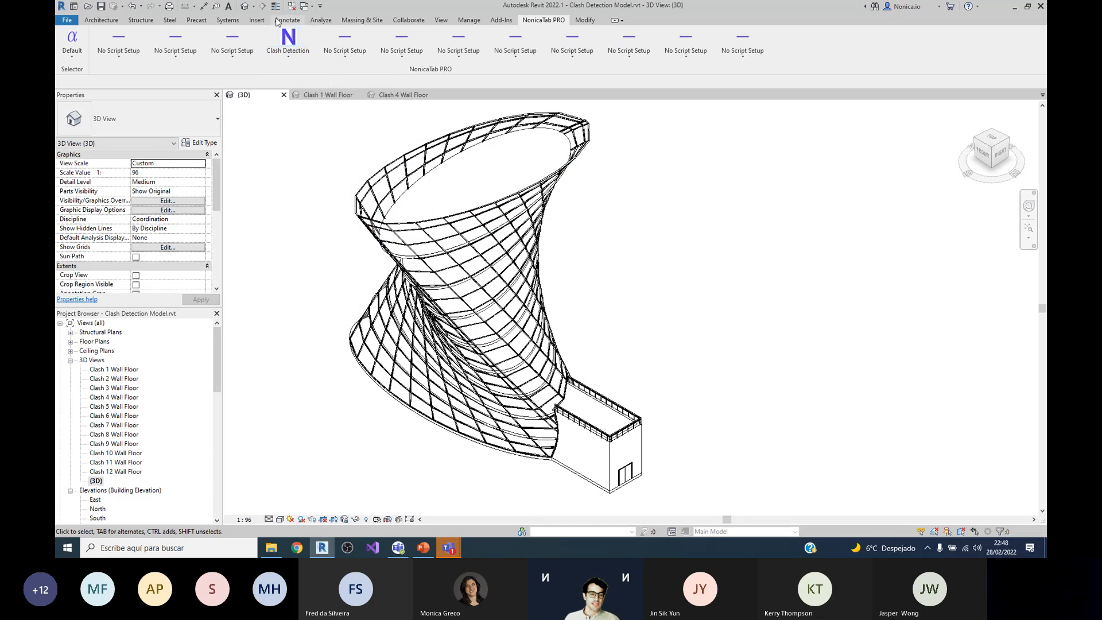
Step: Set the Clash Detection description to "Detect clashes given two revit categories.breakline Further details" and apply it
left_click(298, 60)
left_click(298, 136)
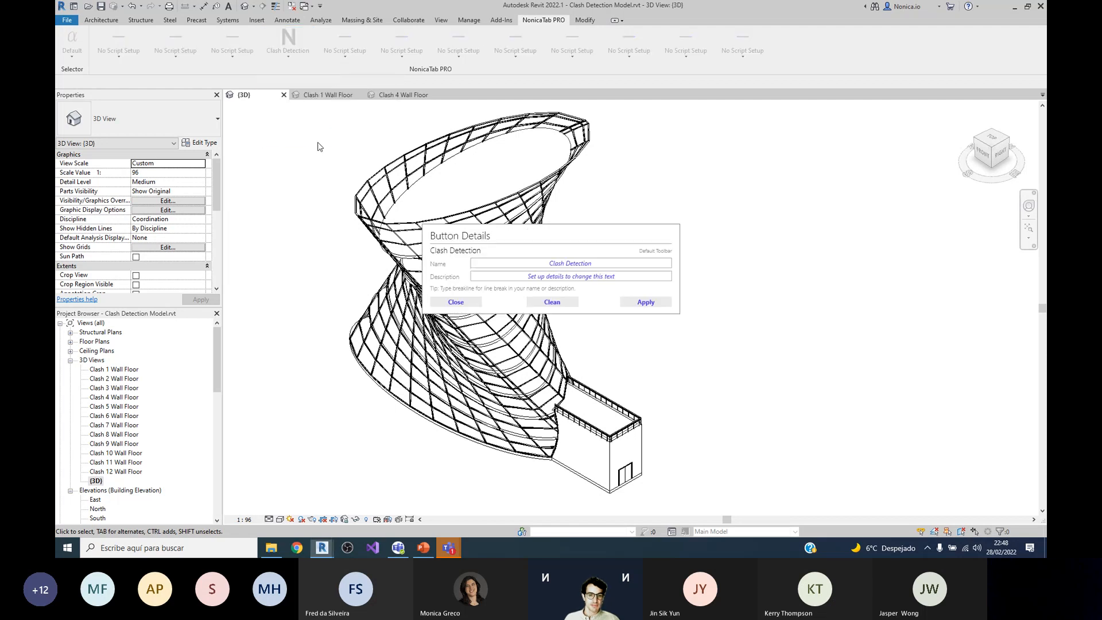
left_click_drag(488, 231, 466, 194)
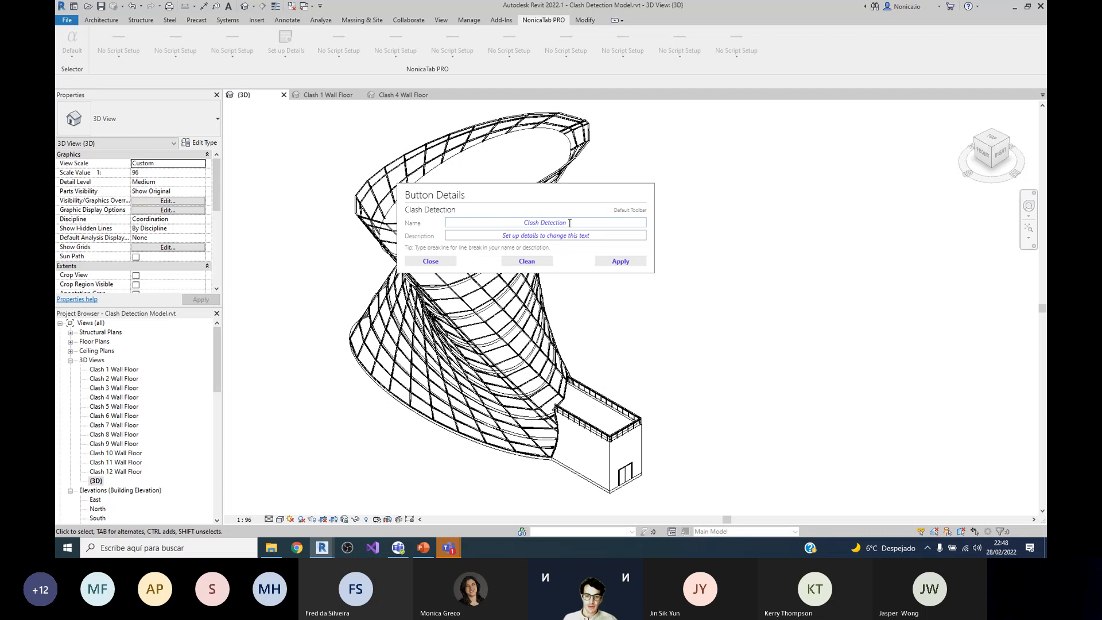
left_click_drag(589, 235, 503, 236)
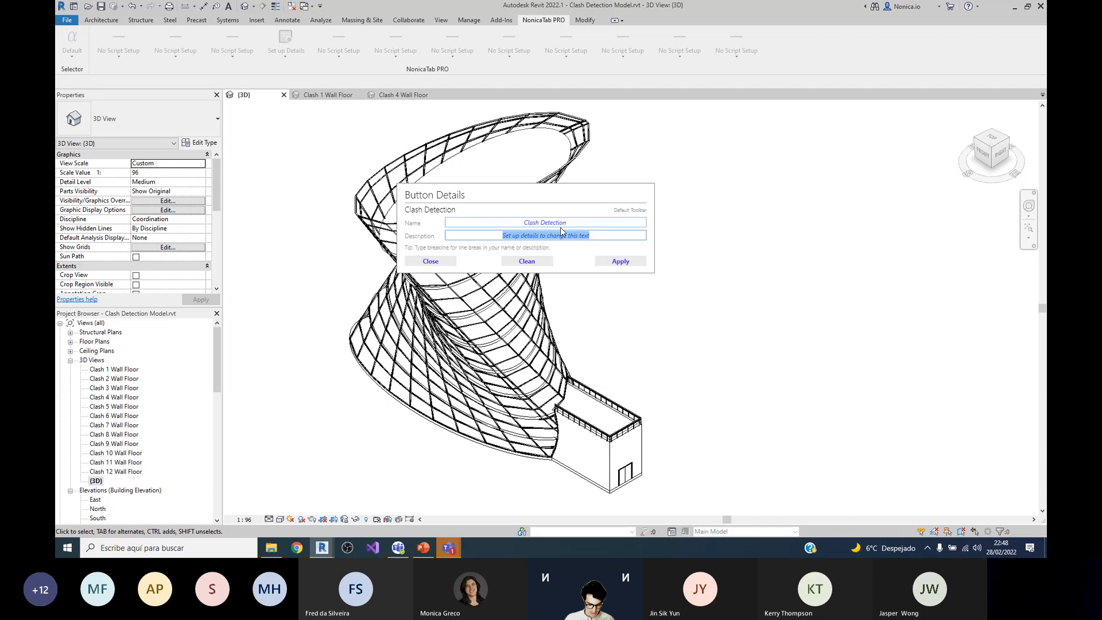
type("Detect clashese")
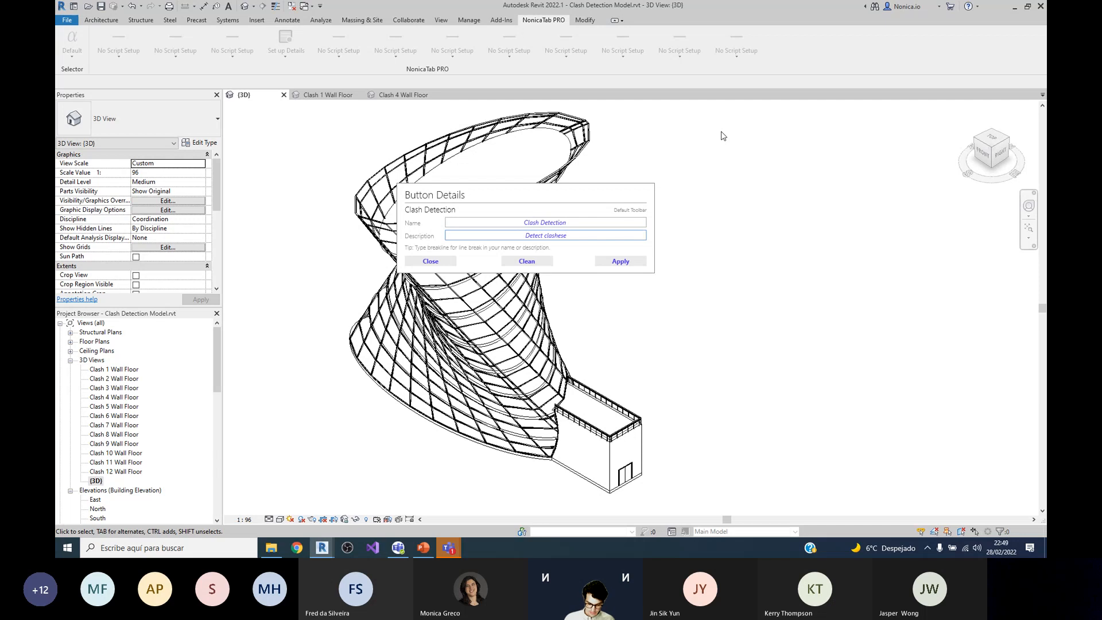
key("BackSpace")
type("given two revit categories.")
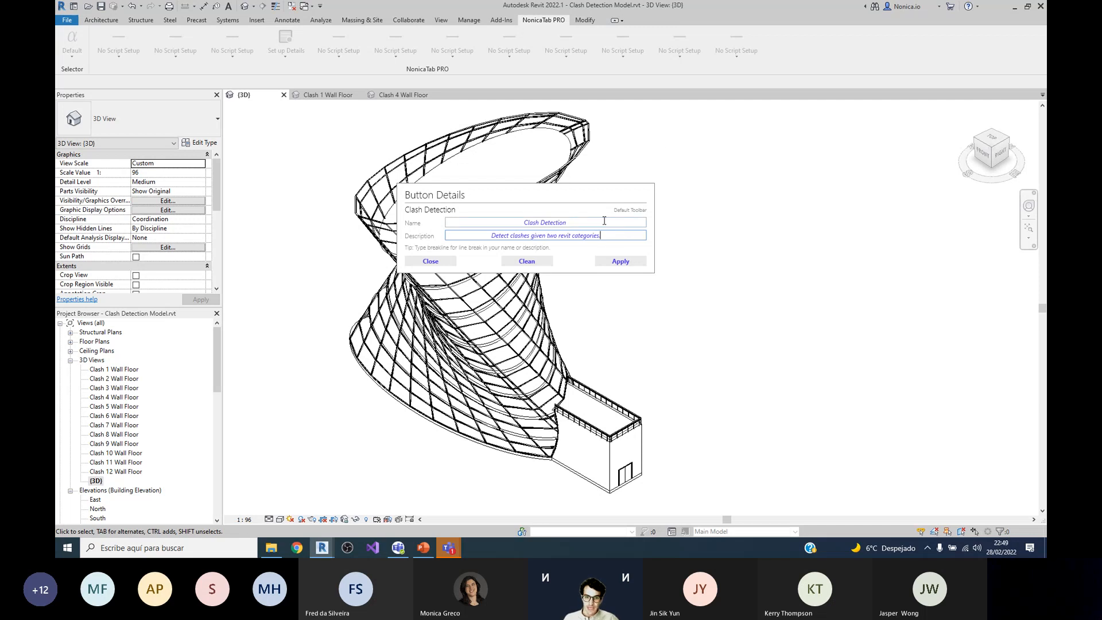
type("breakline")
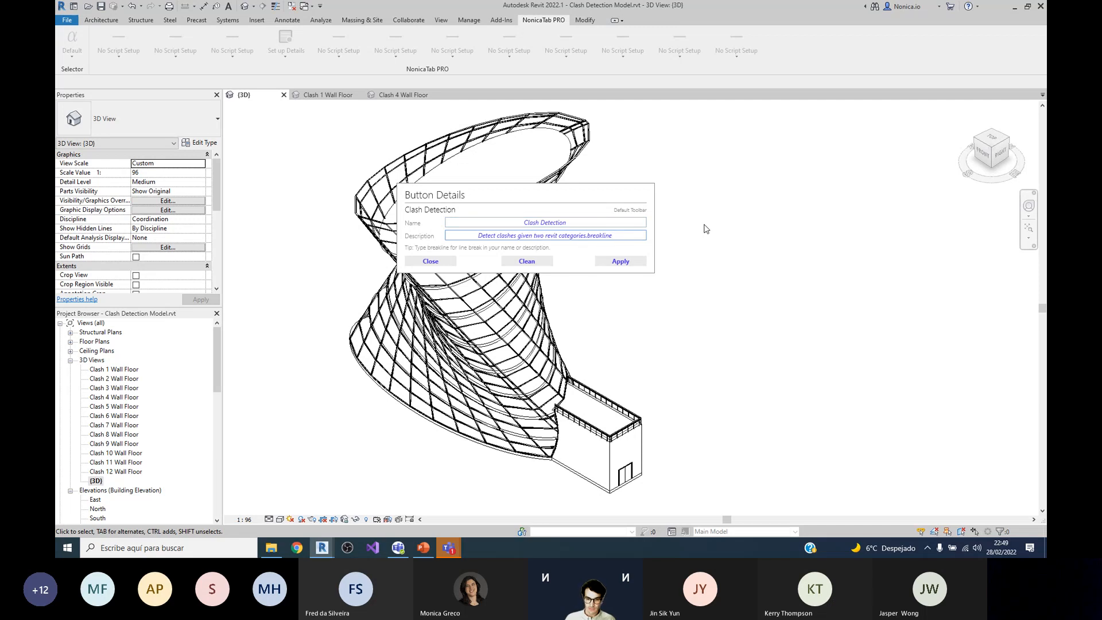
type("Further details")
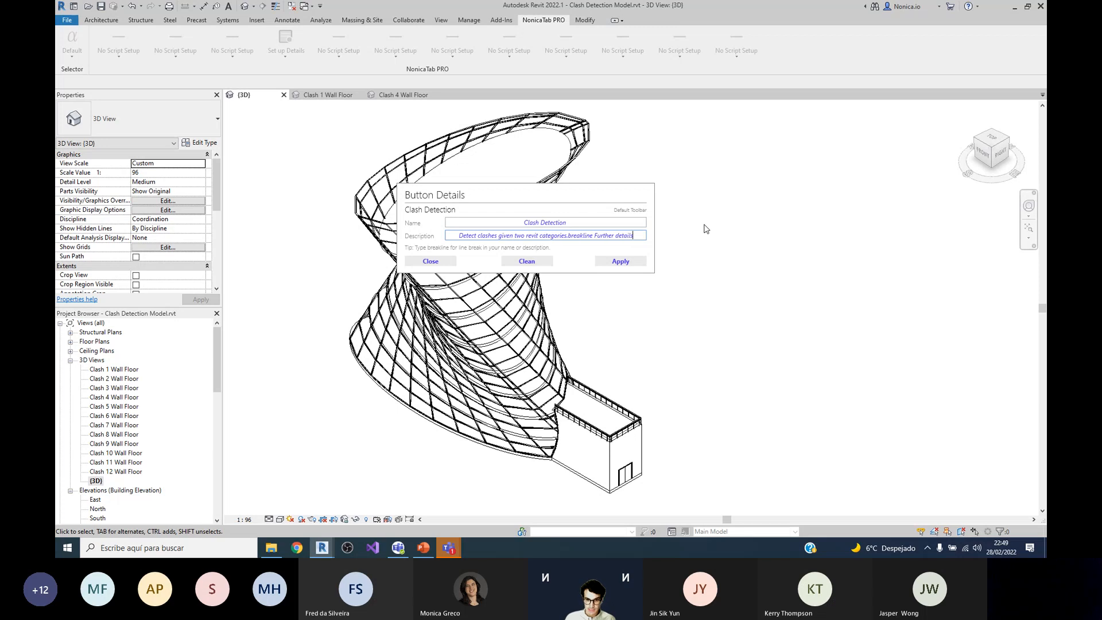
left_click(619, 262)
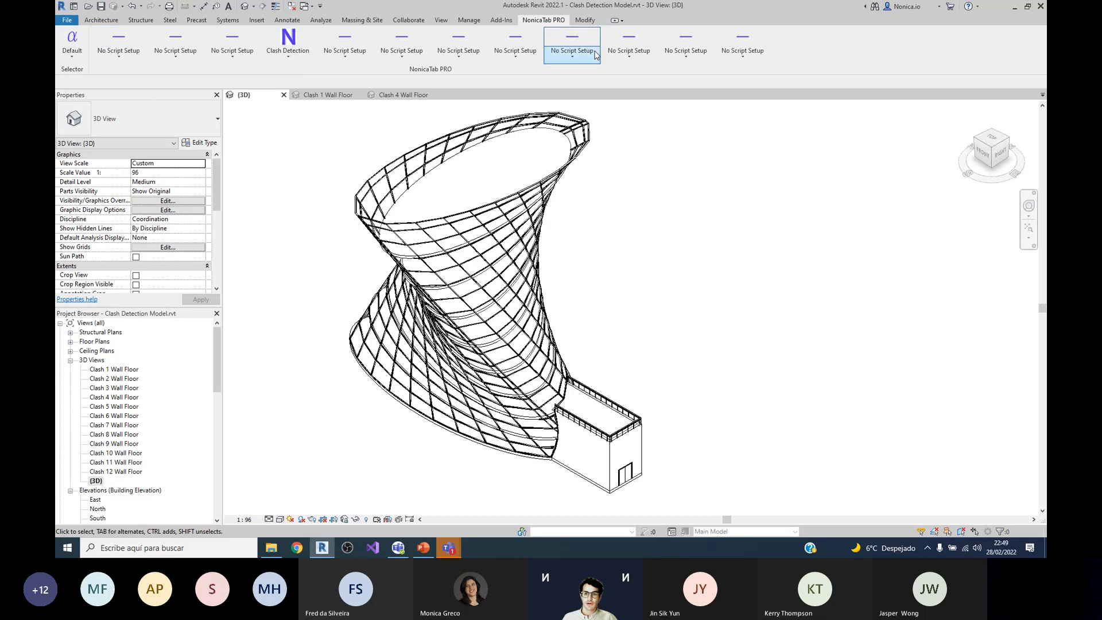
Step: Show the Beta toolbar, open the toolbar settings and view the editable names of the Default and Beta toolbars without changing them
left_click(77, 60)
left_click(82, 91)
left_click(77, 61)
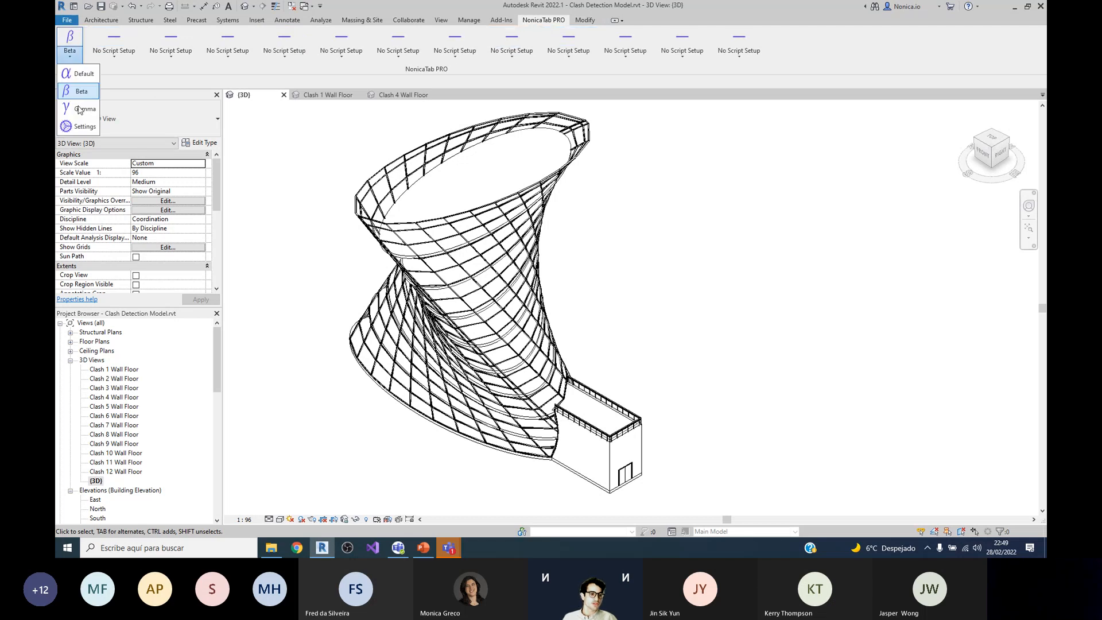
left_click(84, 127)
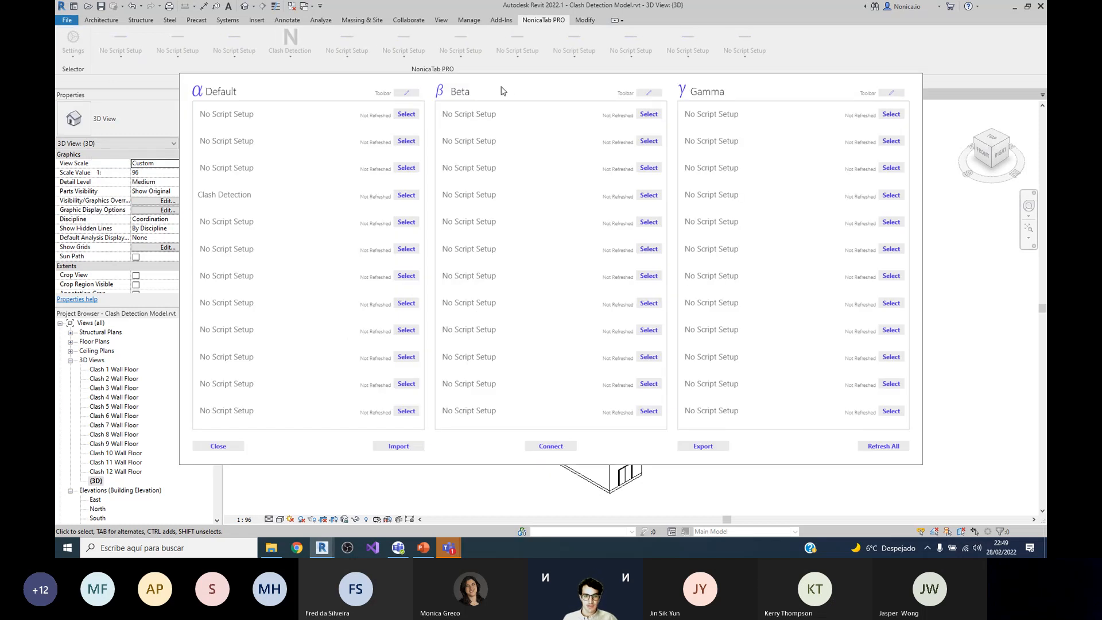
left_click_drag(482, 86, 446, 83)
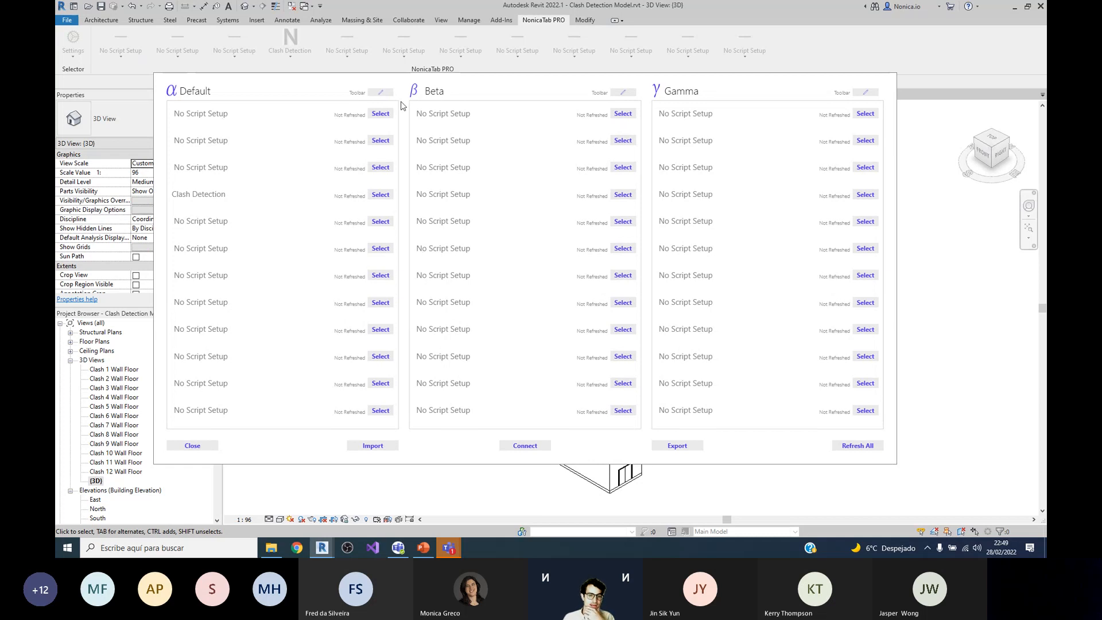
left_click(381, 92)
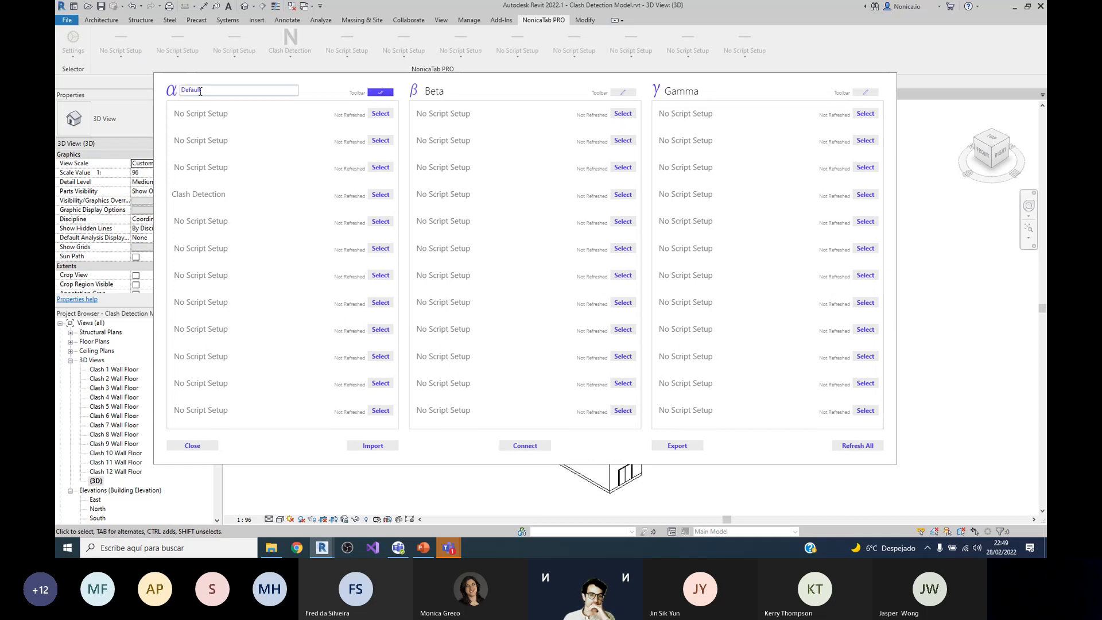
left_click(380, 91)
left_click(622, 92)
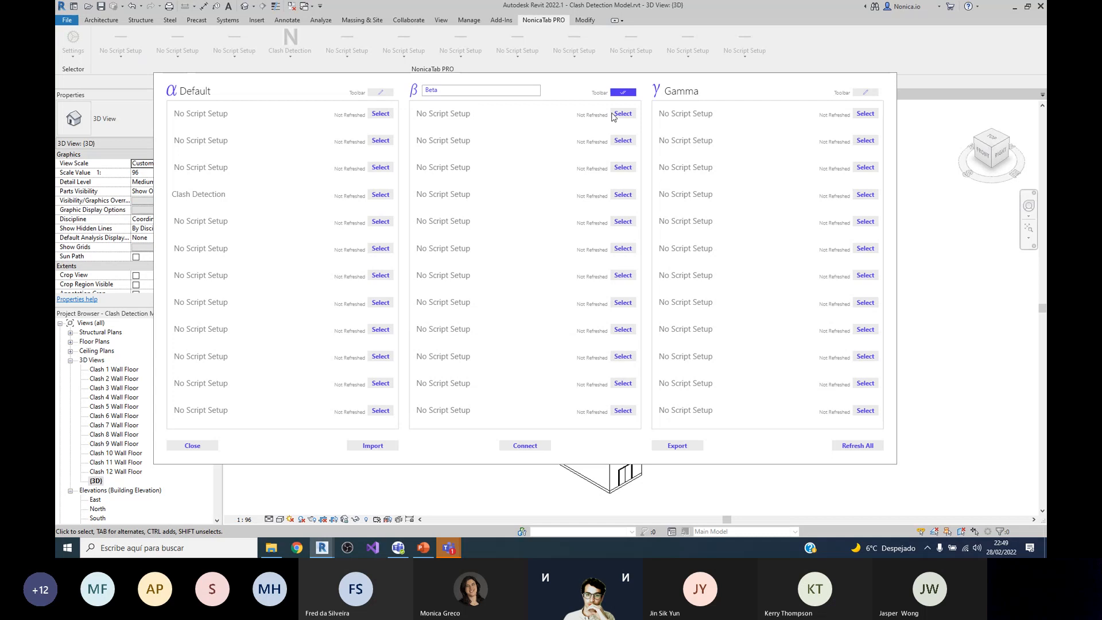
left_click(634, 92)
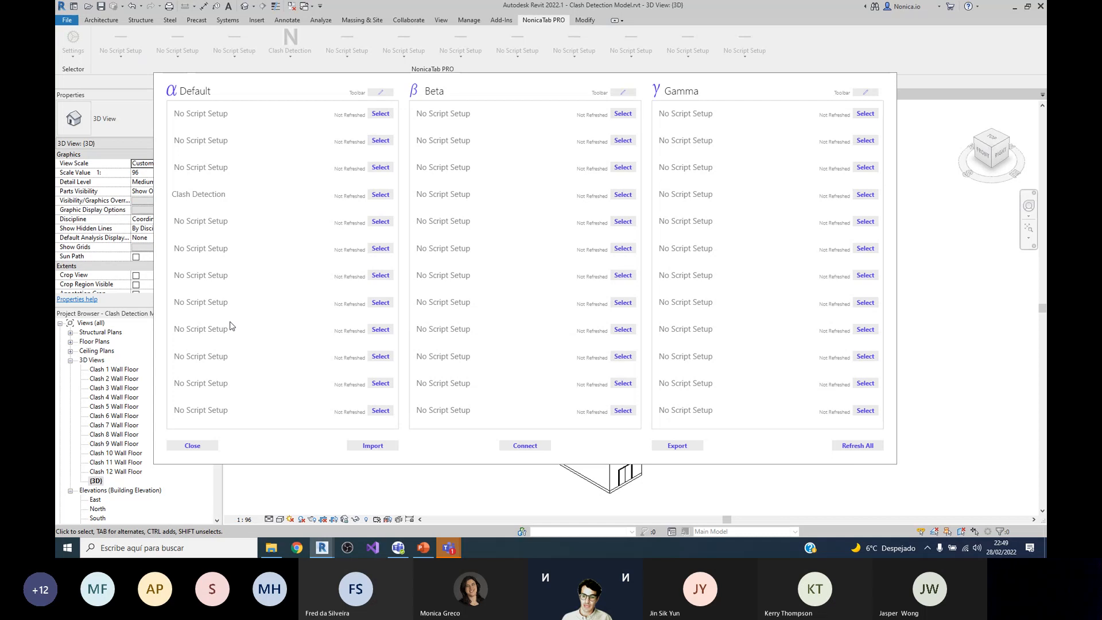
Step: Refresh the scripts of all three toolbars and close the toolbar settings
left_click(857, 446)
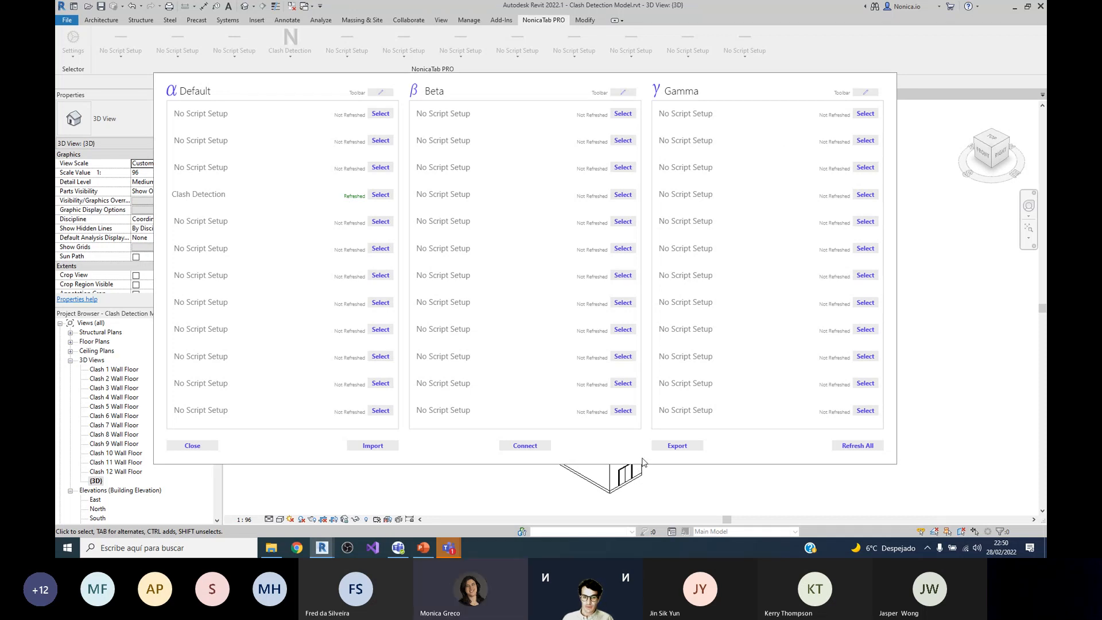
left_click(956, 496)
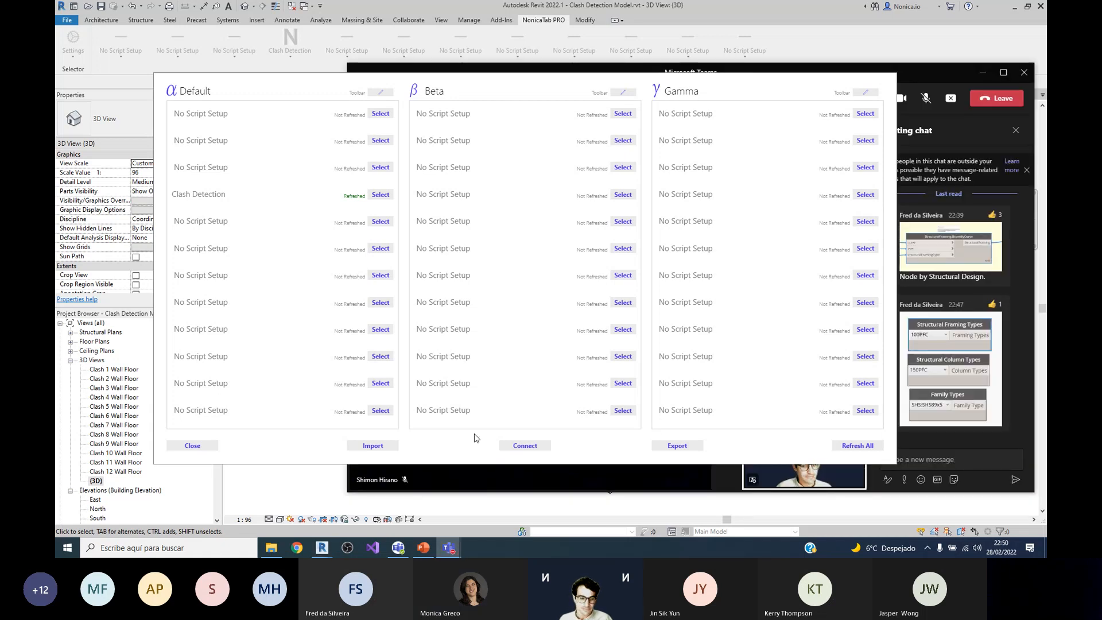
left_click(193, 445)
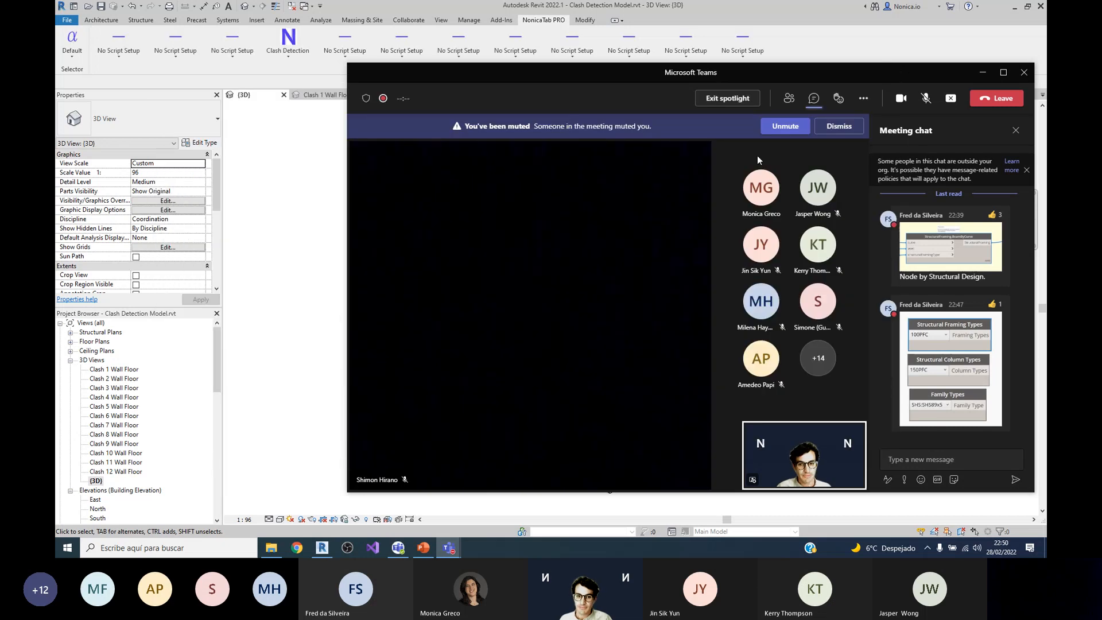
Step: Unmute the microphone in the Microsoft Teams meeting and minimize the meeting window
left_click(806, 132)
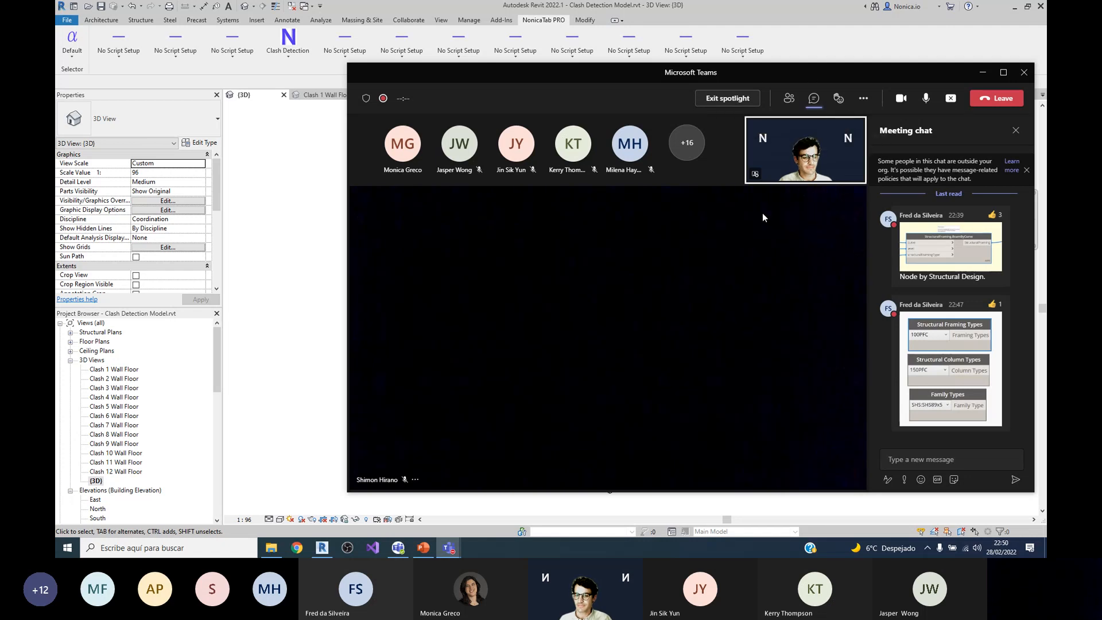
left_click(983, 75)
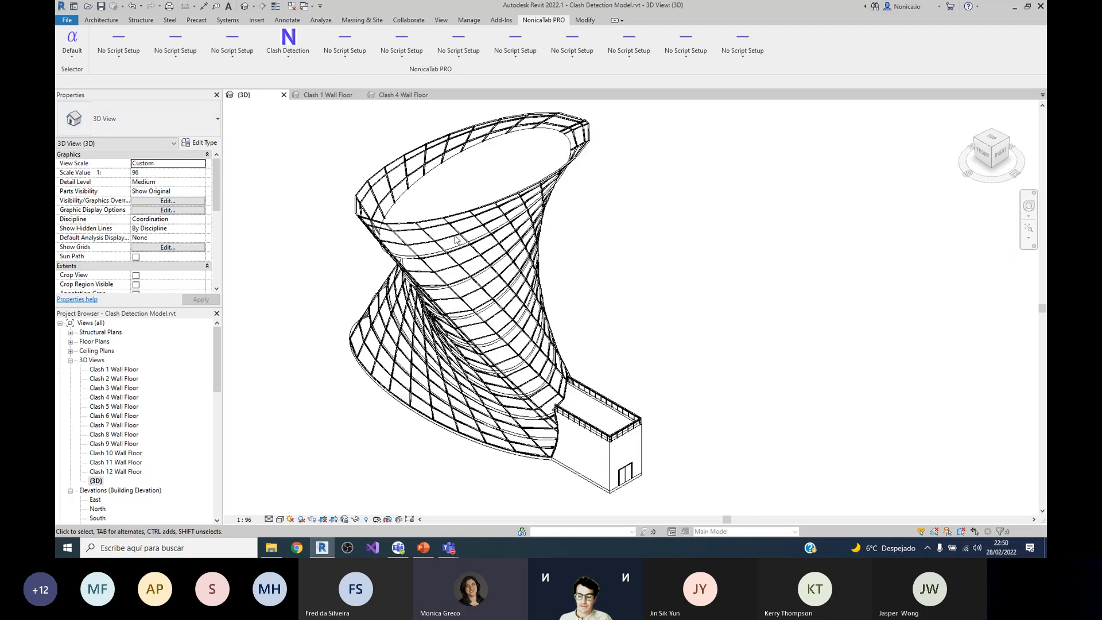
Step: Open the toolbar settings and view the dialog for exporting the toolbars as a .nonica file, without saving one
left_click(71, 52)
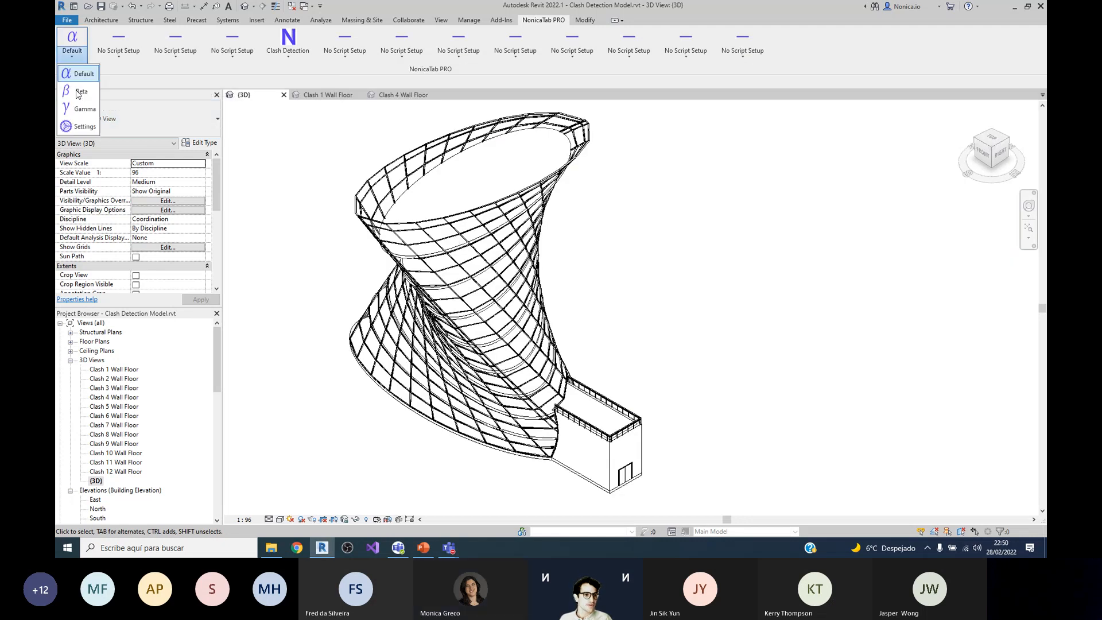
left_click(84, 127)
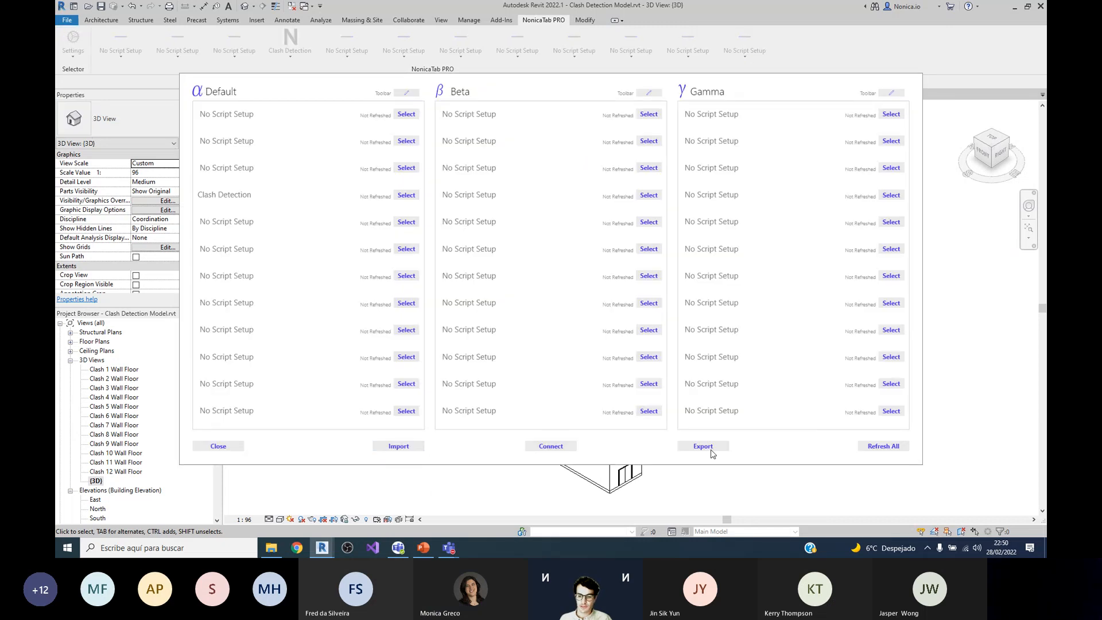
left_click(706, 448)
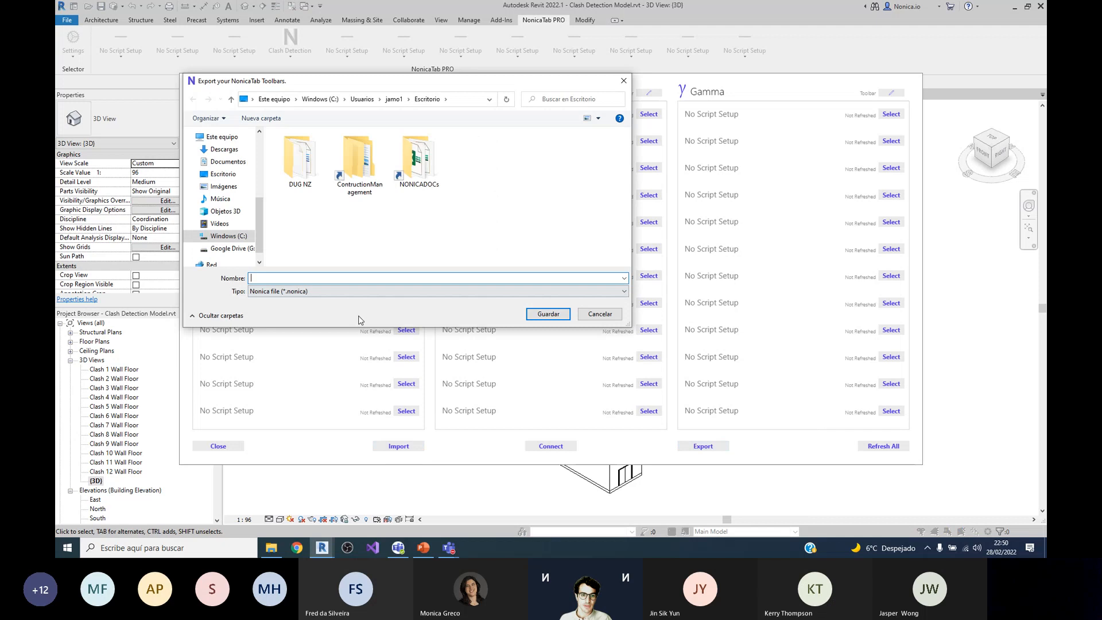
left_click(599, 314)
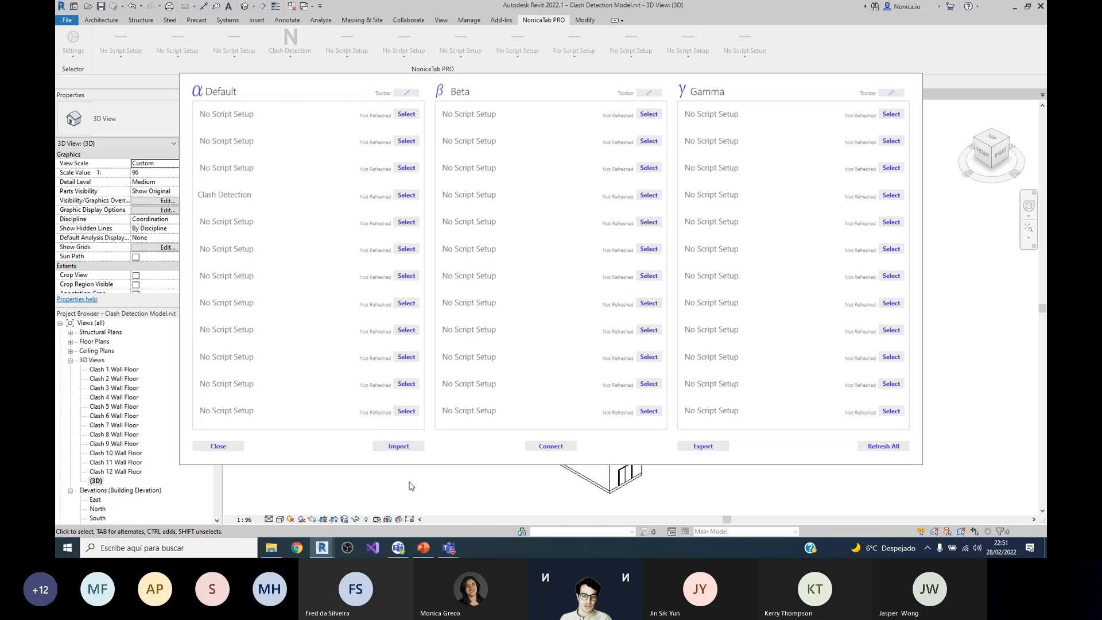
Step: Import the toolbars from the file ABG Toolbar 1-3.nonica in the DUG NZ folder
left_click(395, 447)
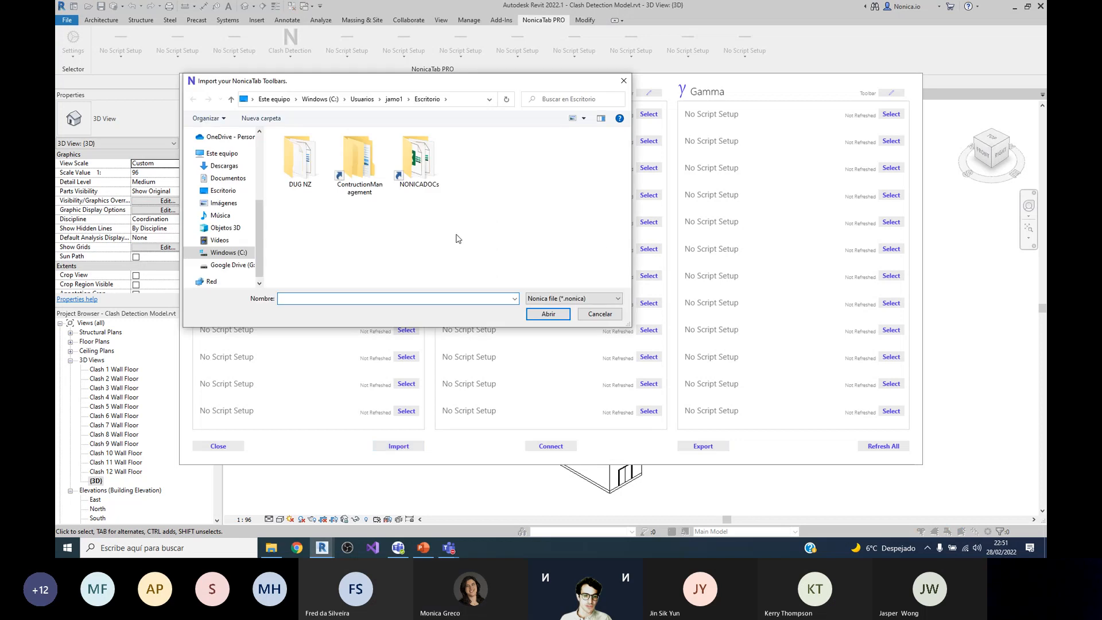
double_click(310, 183)
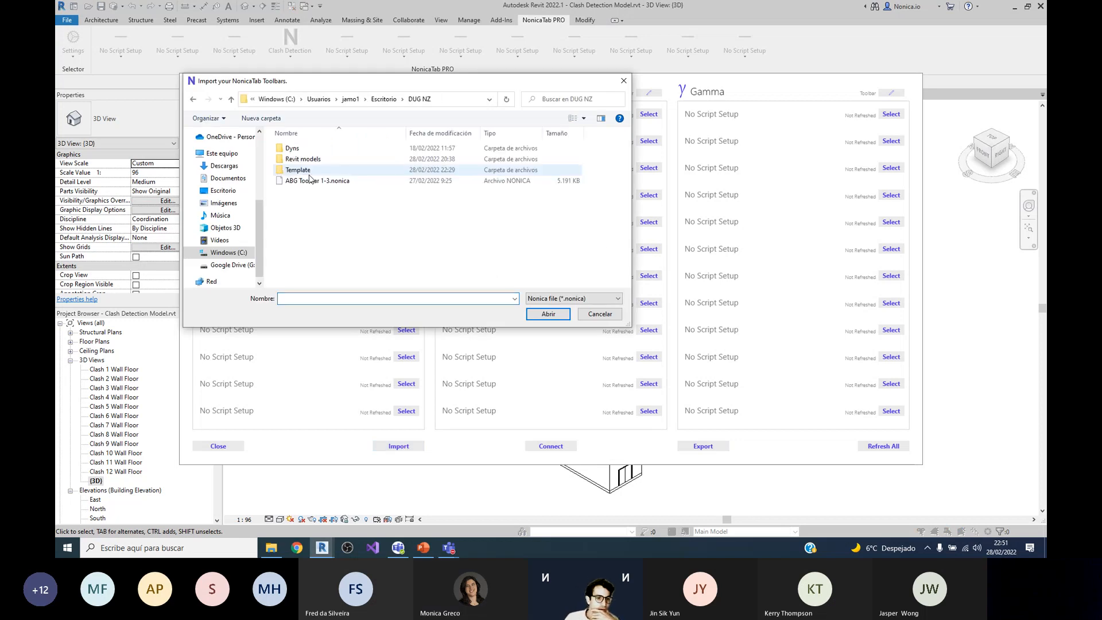
left_click(318, 180)
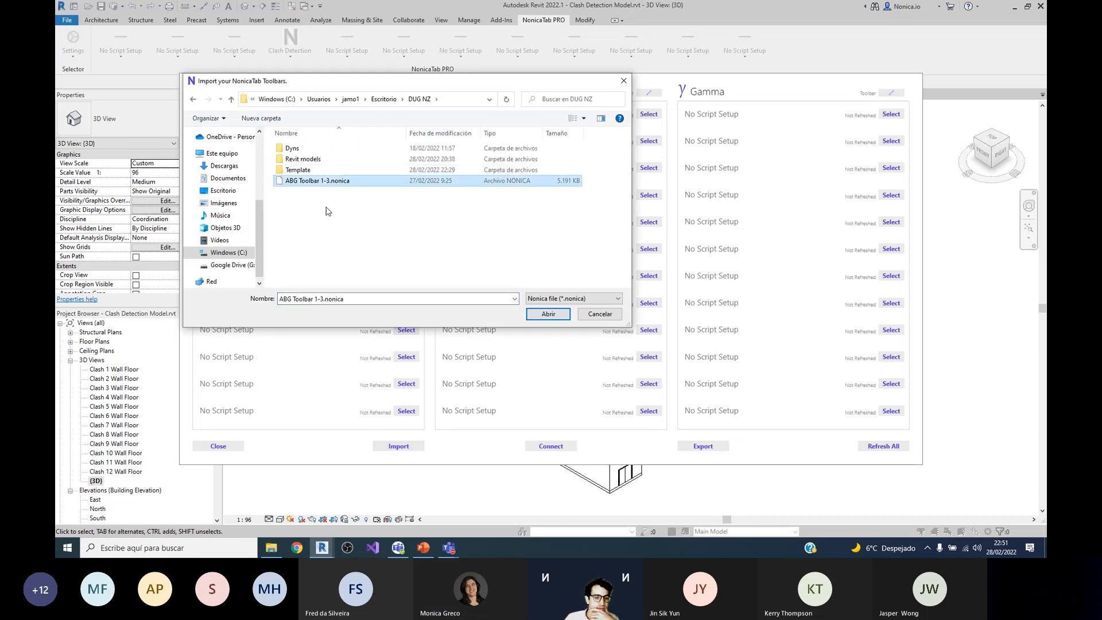
left_click(558, 323)
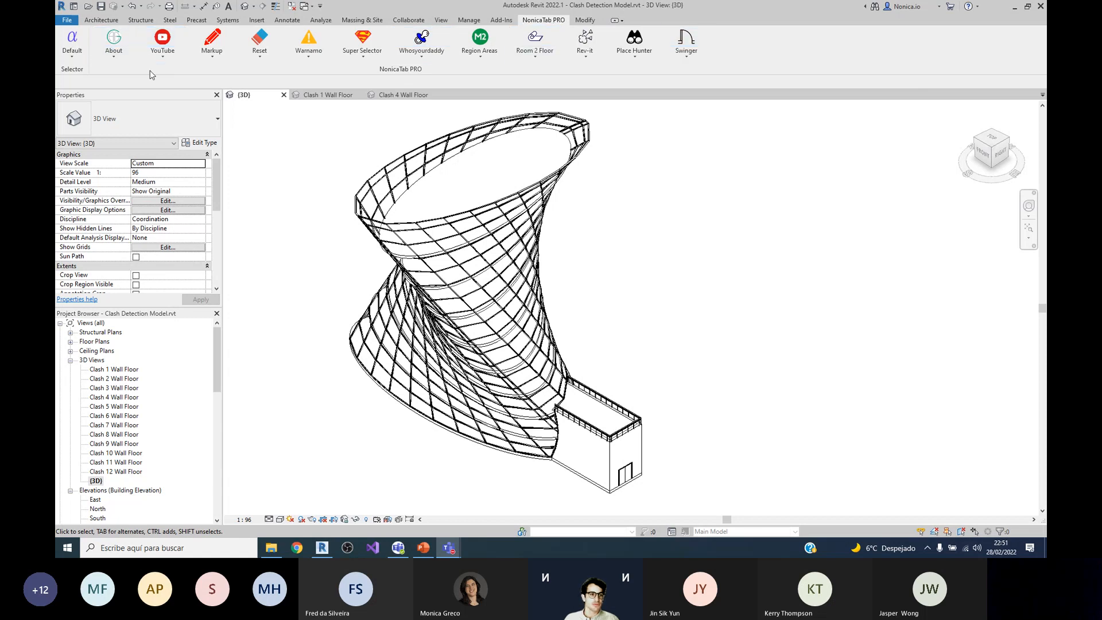
Step: Show the imported Beta toolbar and view its script buttons
left_click(72, 45)
left_click(81, 91)
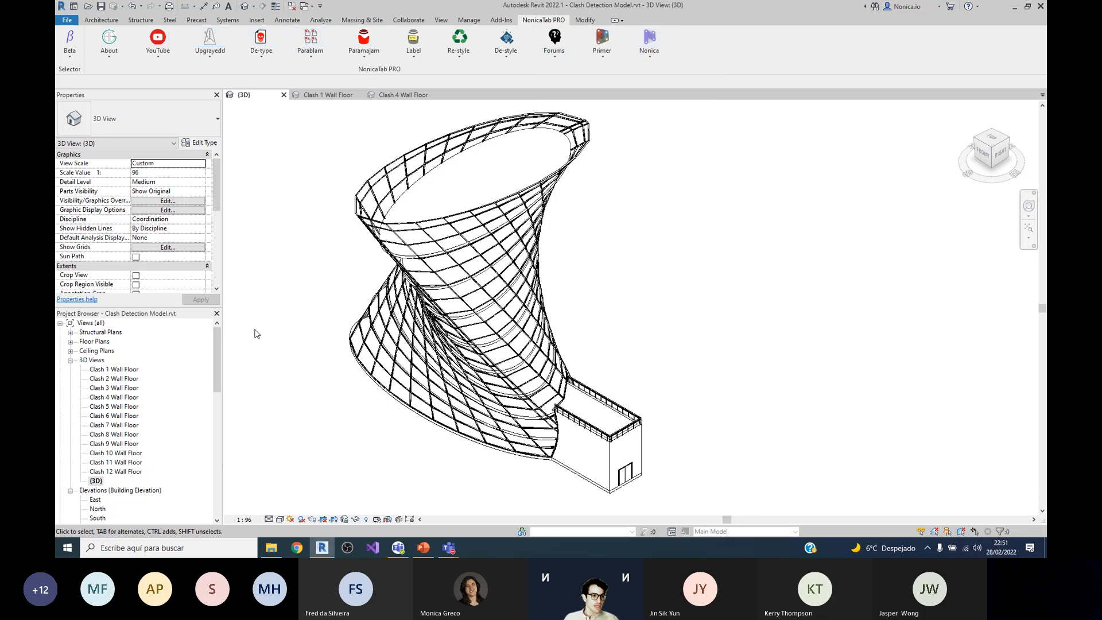
left_click(69, 52)
left_click(294, 162)
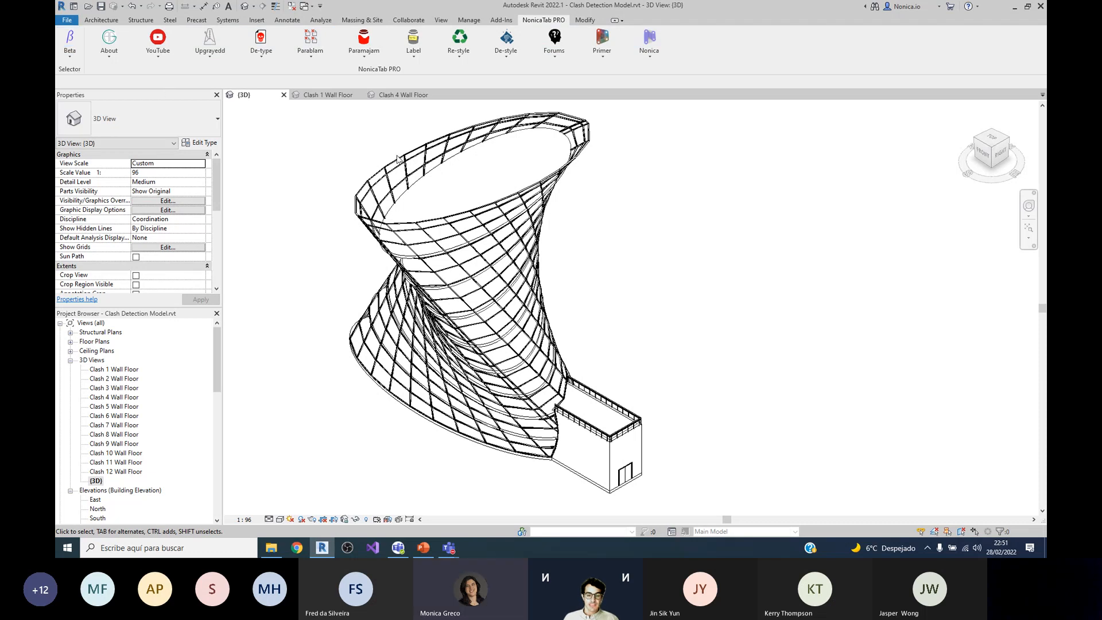
scroll(729, 202, "down", 1)
scroll(629, 170, "up", 2)
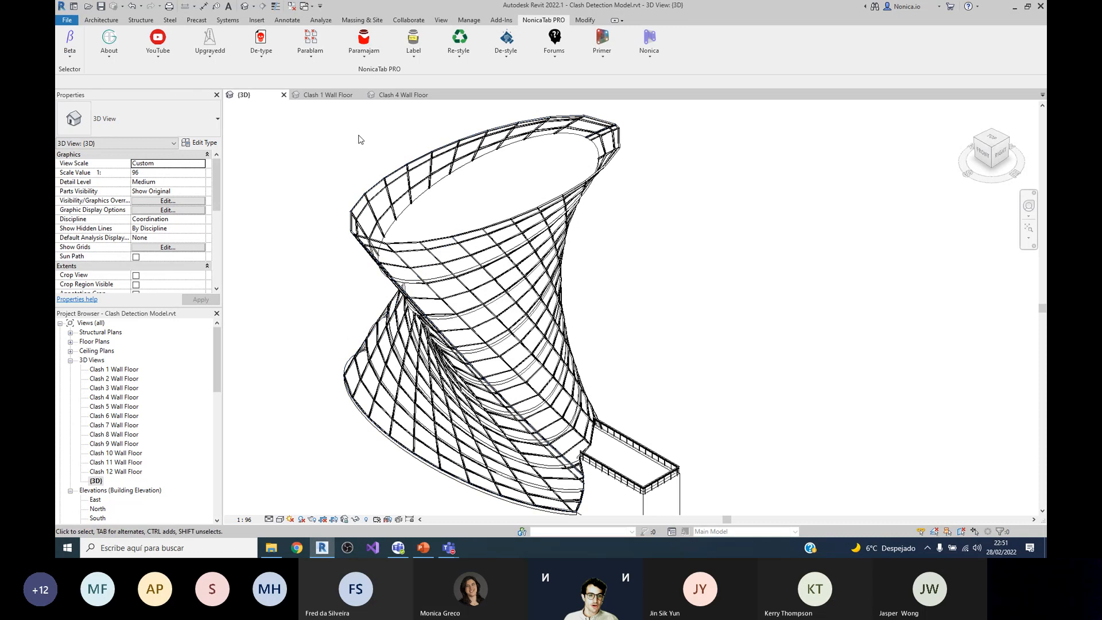
scroll(323, 183, "down", 1)
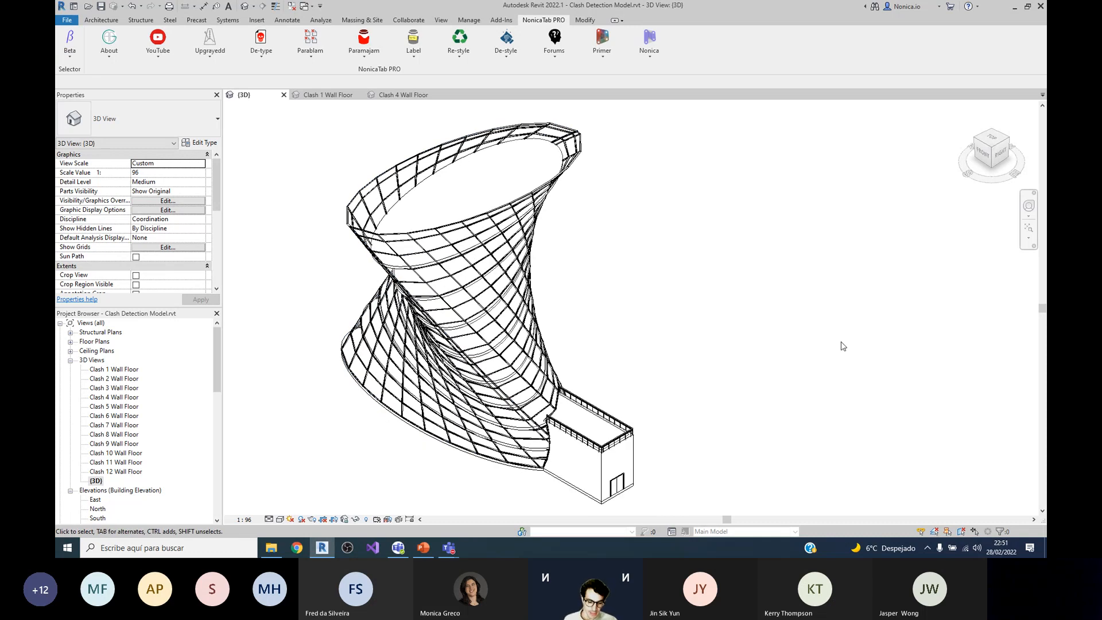
Step: Switch to the Advanced Dynamo Programming presentation in PowerPoint and show the closing Thank You slide
left_click(423, 548)
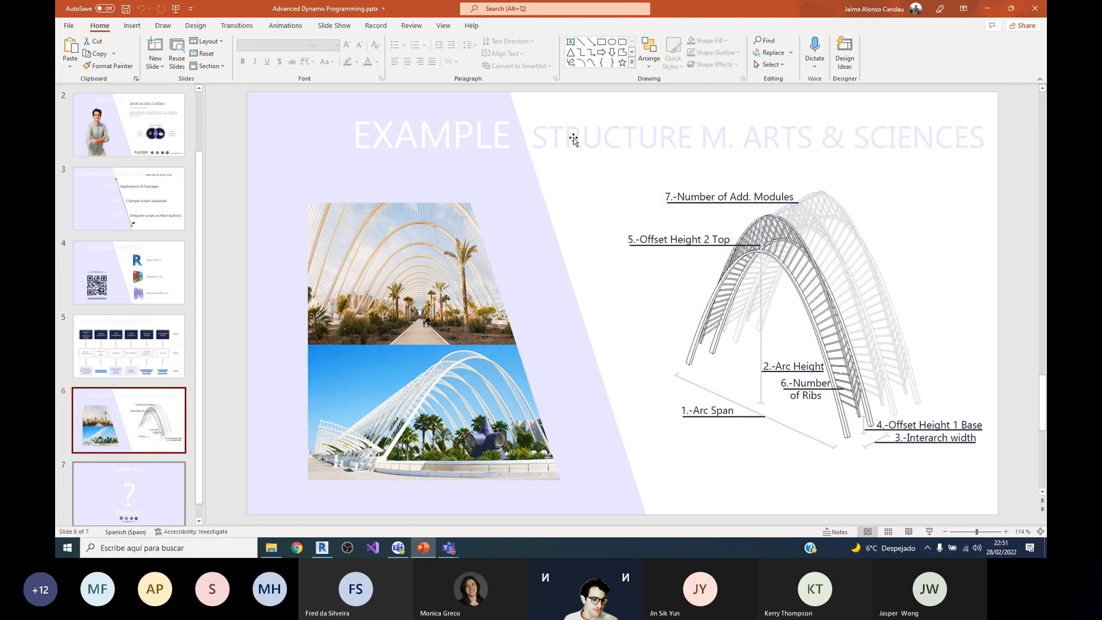
scroll(793, 489, "down", 1)
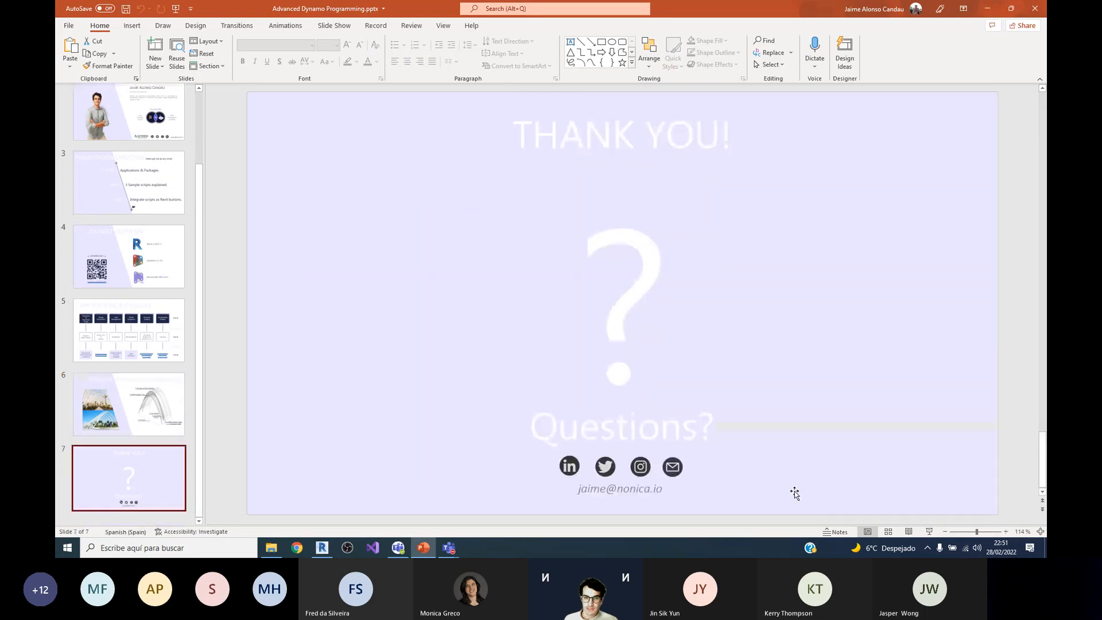
left_click(175, 9)
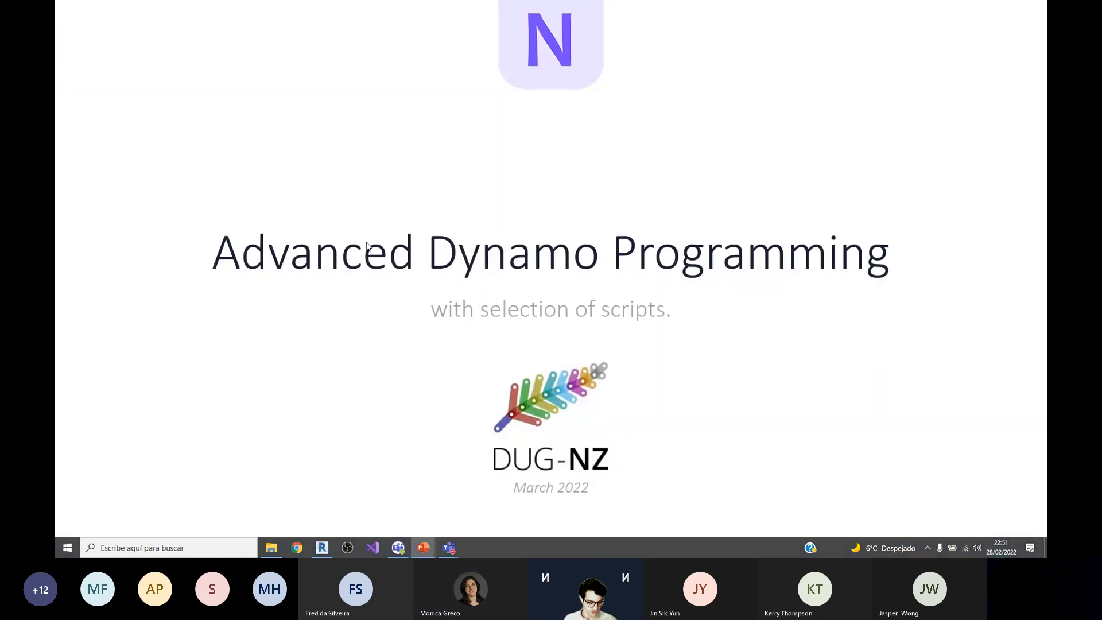
key("Escape")
scroll(128, 344, "down", 3)
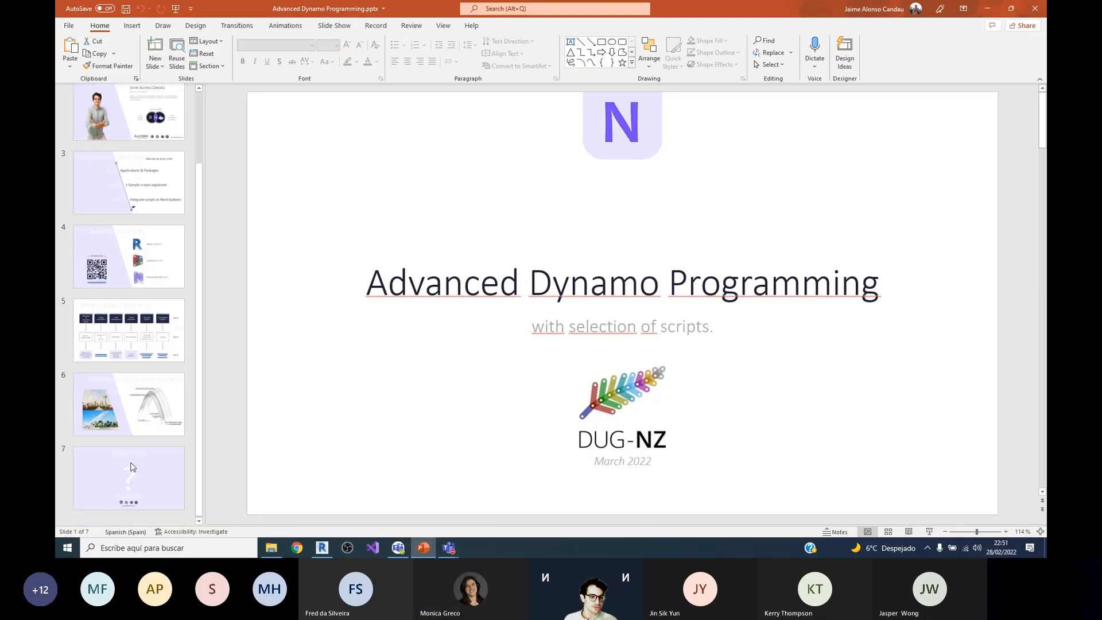
left_click(143, 482)
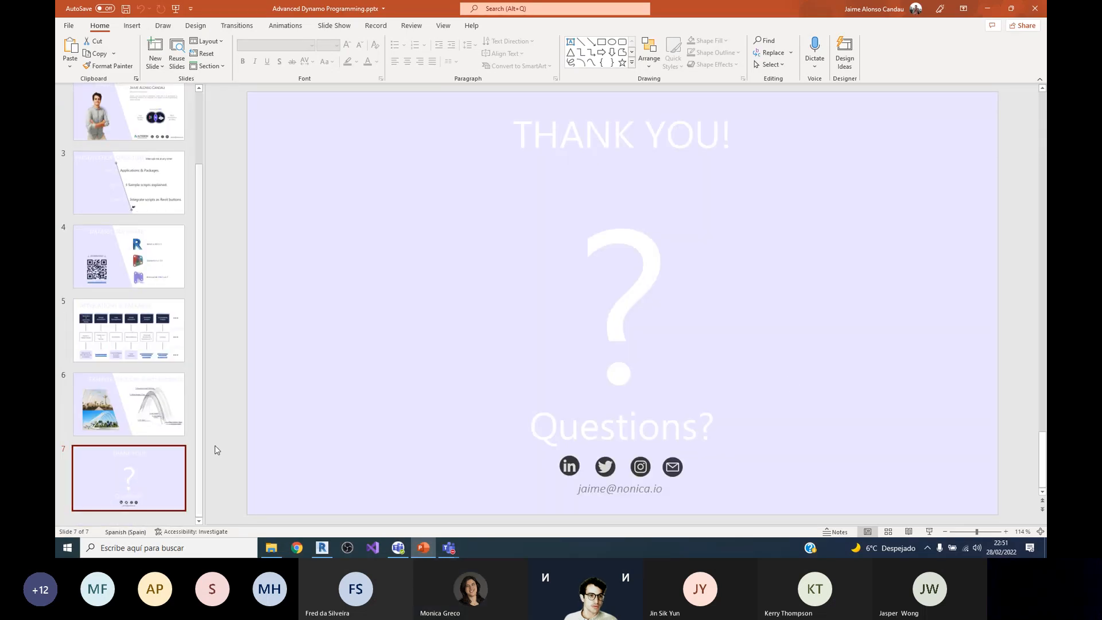
left_click(176, 8)
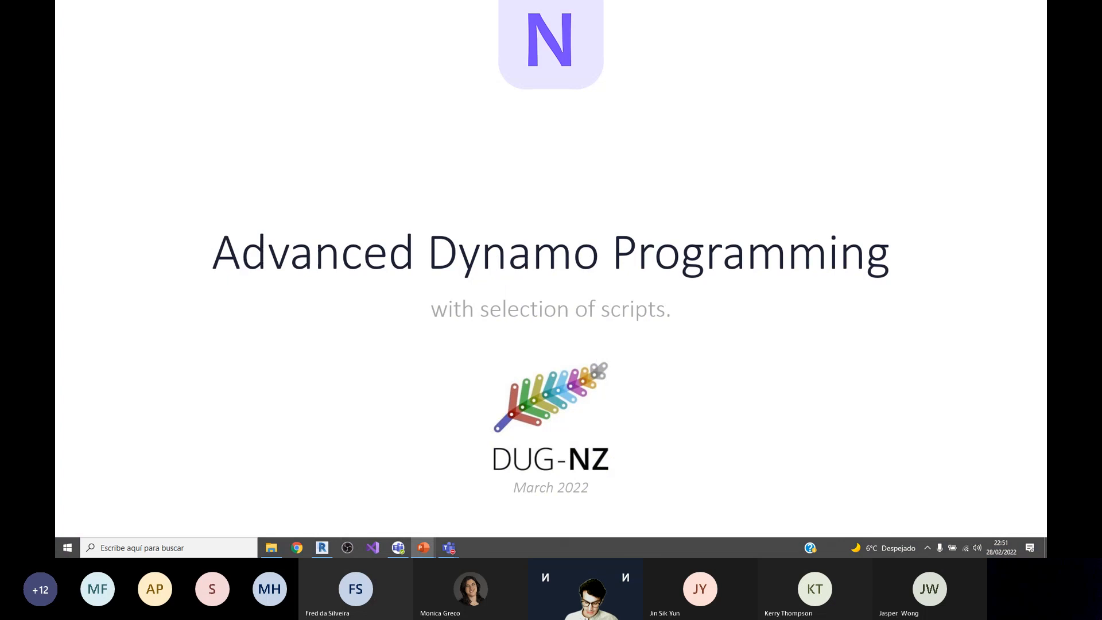
key("Right")
key("Right")
key("Right")
key("Right")
key("Right")
key("Right")
key("Escape")
key("Up")
key("Down")
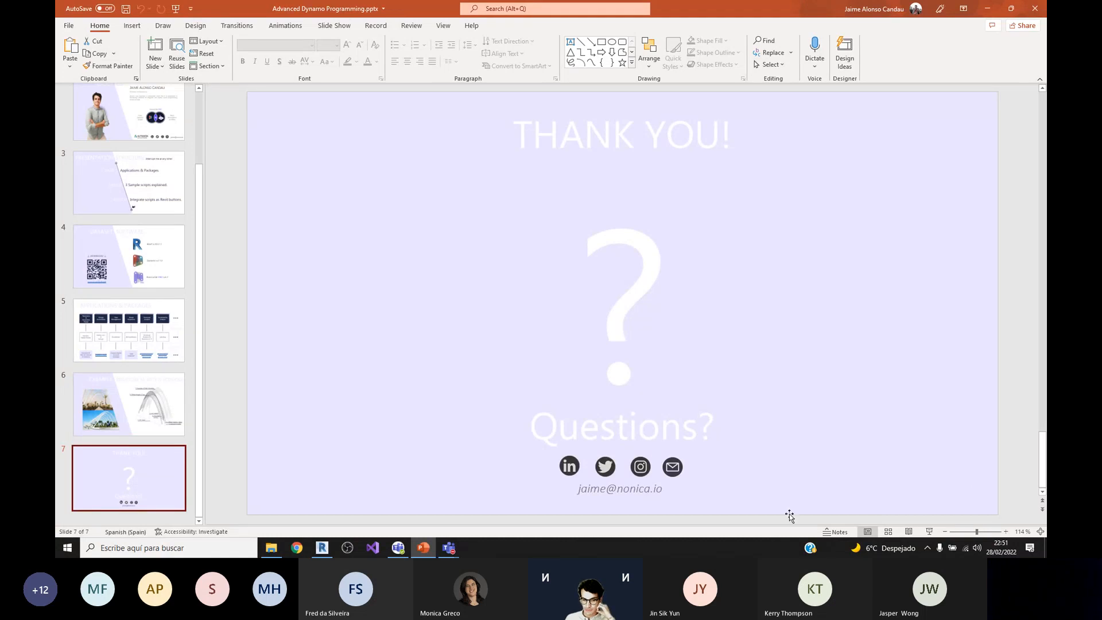
Step: Bring up the Microsoft Teams meeting window at full size and stop sharing the screen
left_click(995, 483)
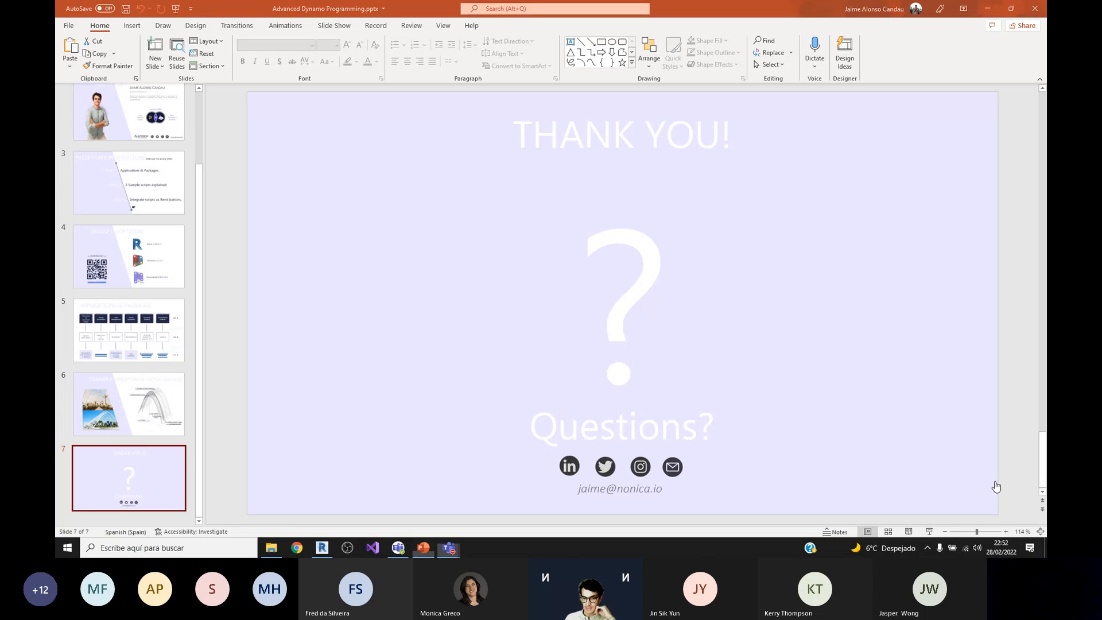
left_click_drag(937, 74, 898, 5)
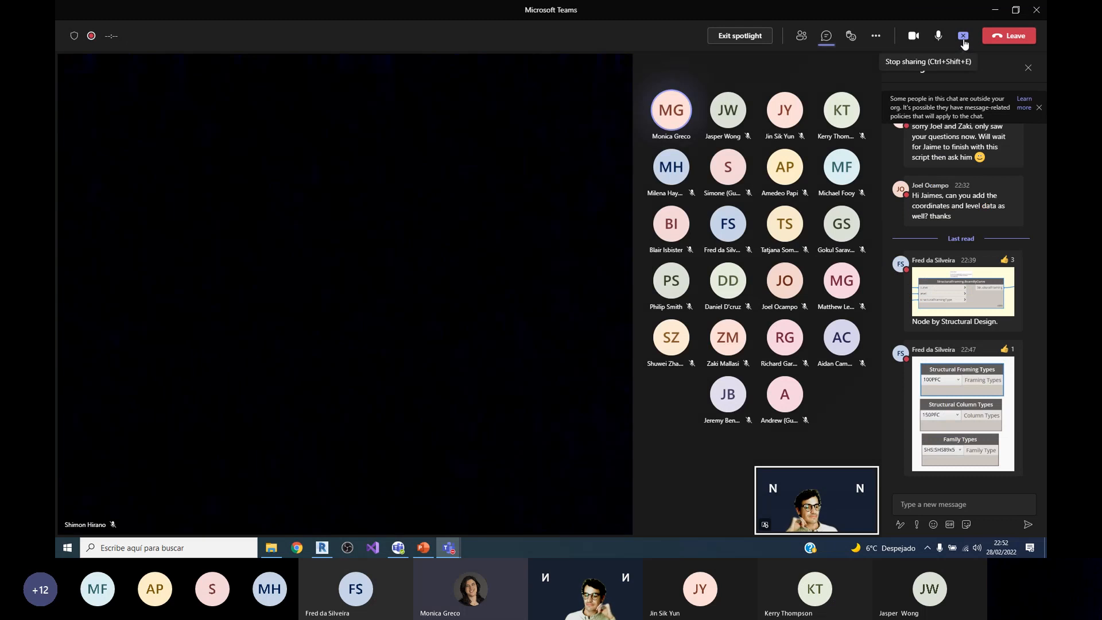
left_click(963, 44)
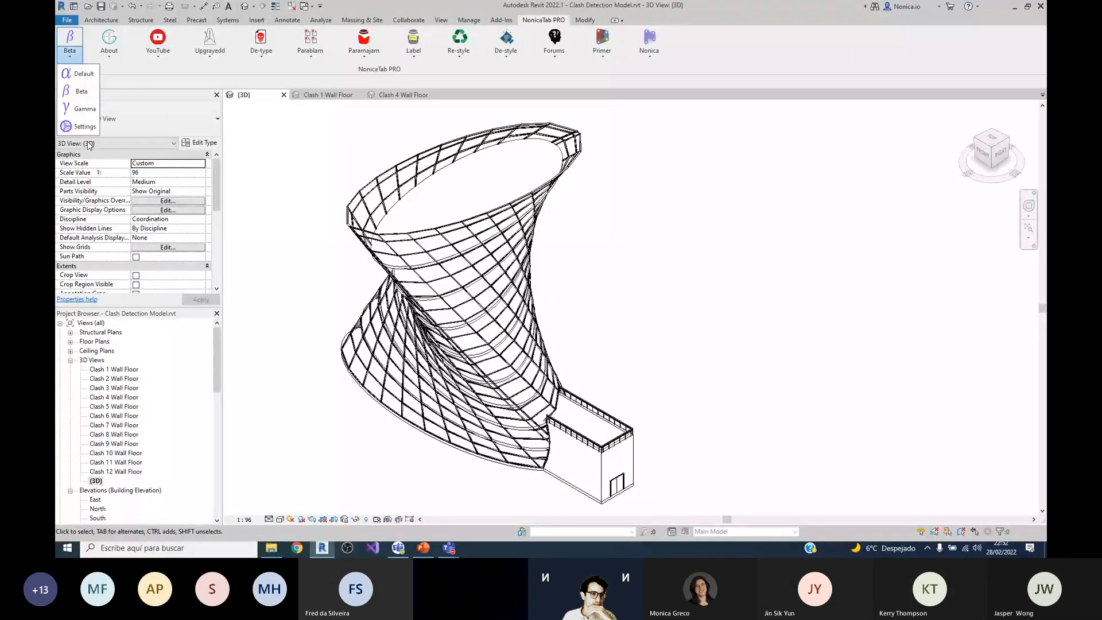
Step: In Revit's toolbar settings, view the dialogs for connecting and exporting toolbars without choosing a file, and close the settings
left_click(81, 127)
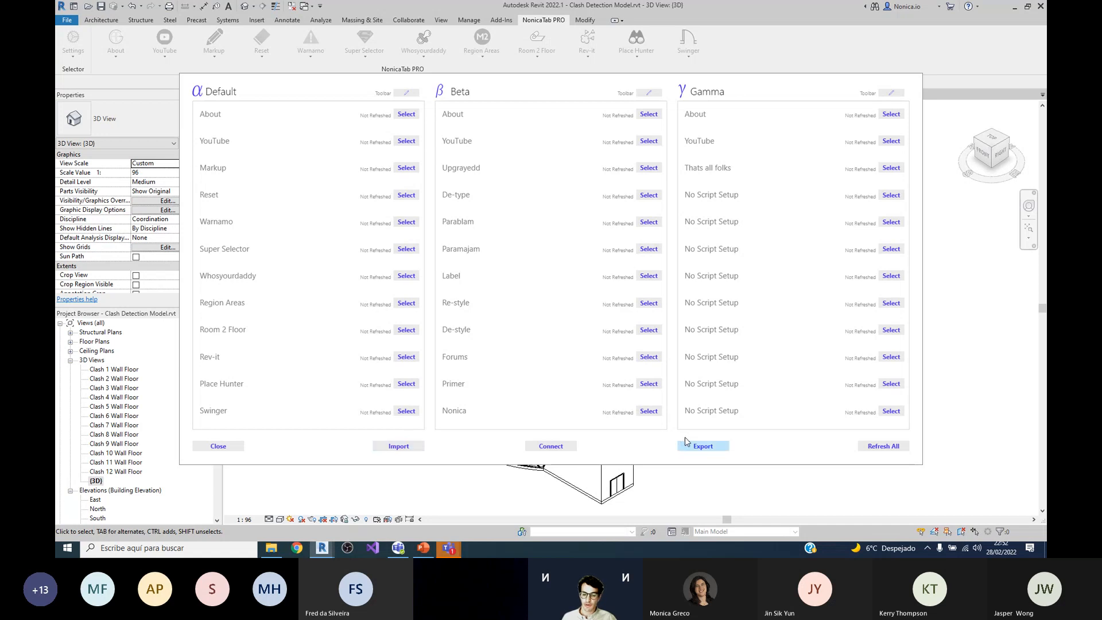
left_click(561, 447)
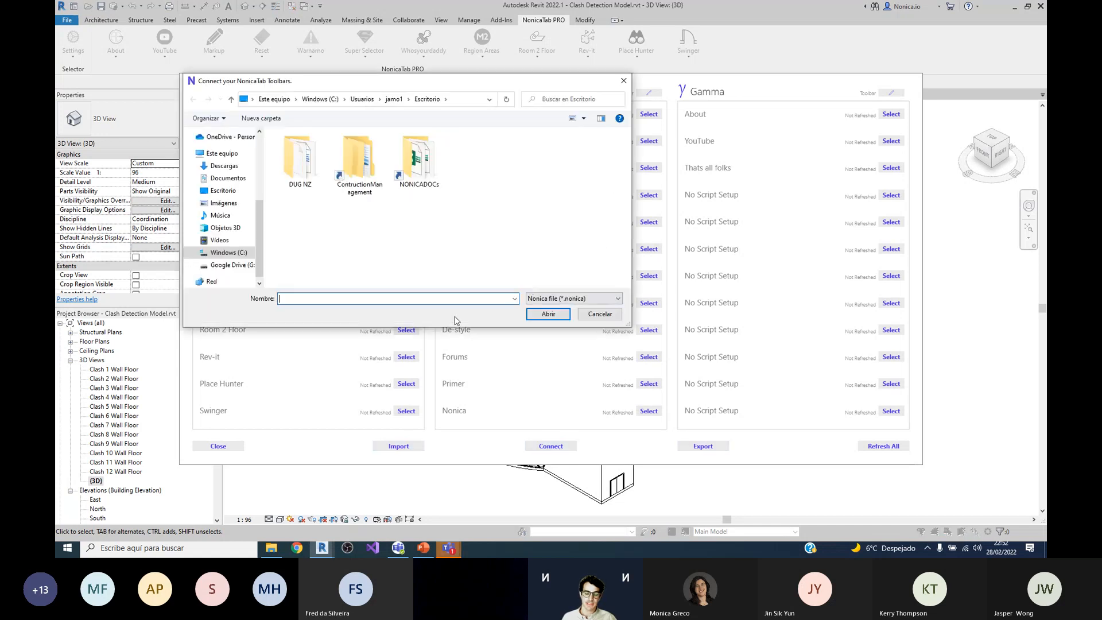
left_click(600, 314)
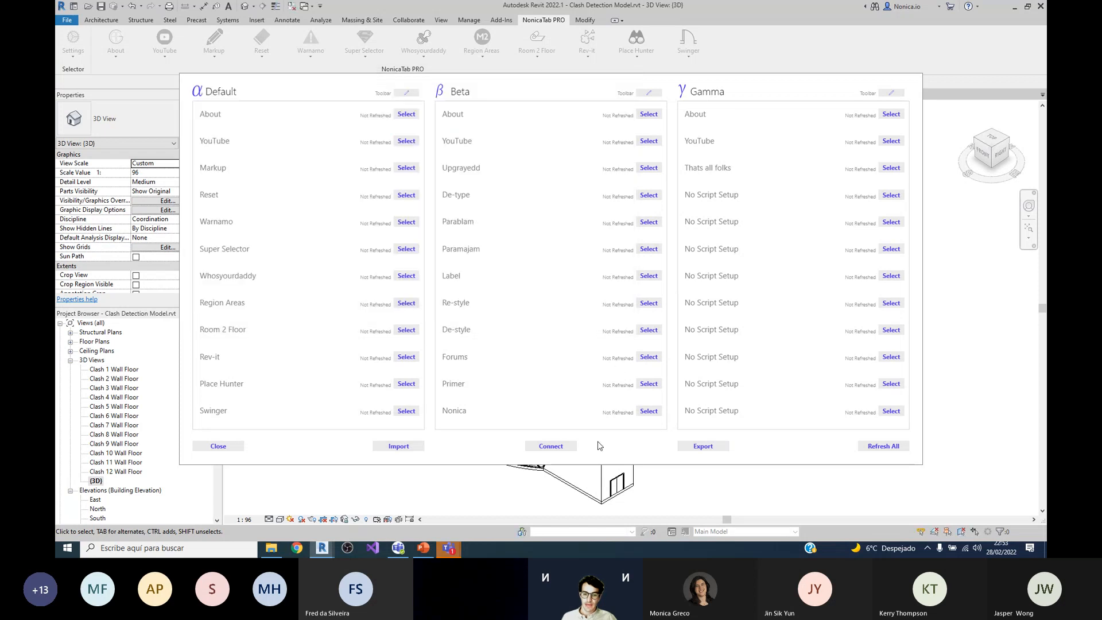
left_click(704, 450)
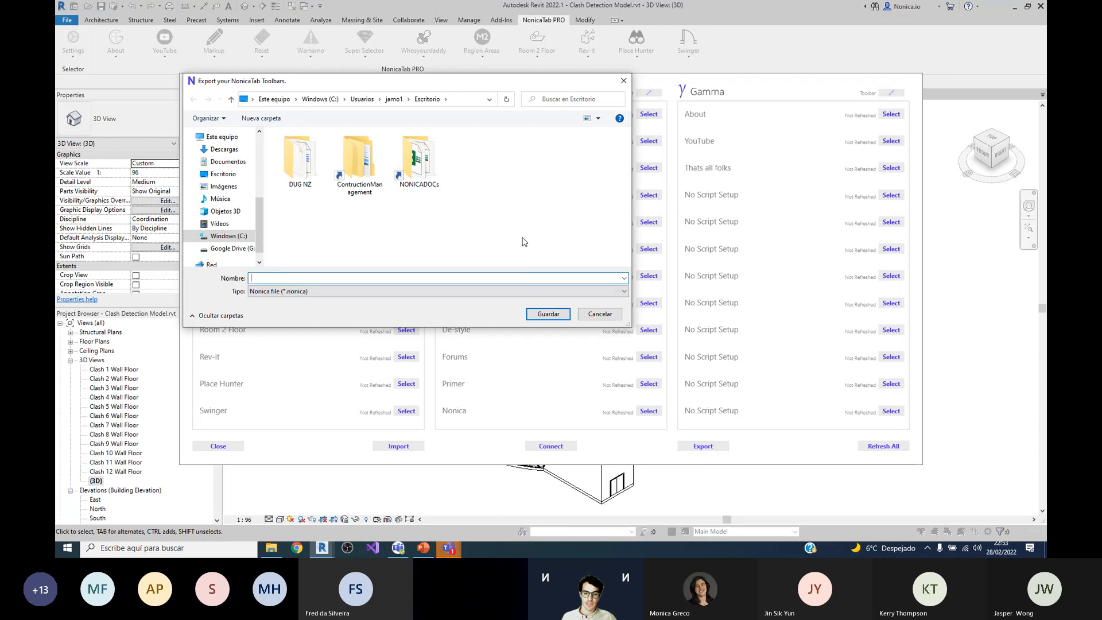
left_click(600, 315)
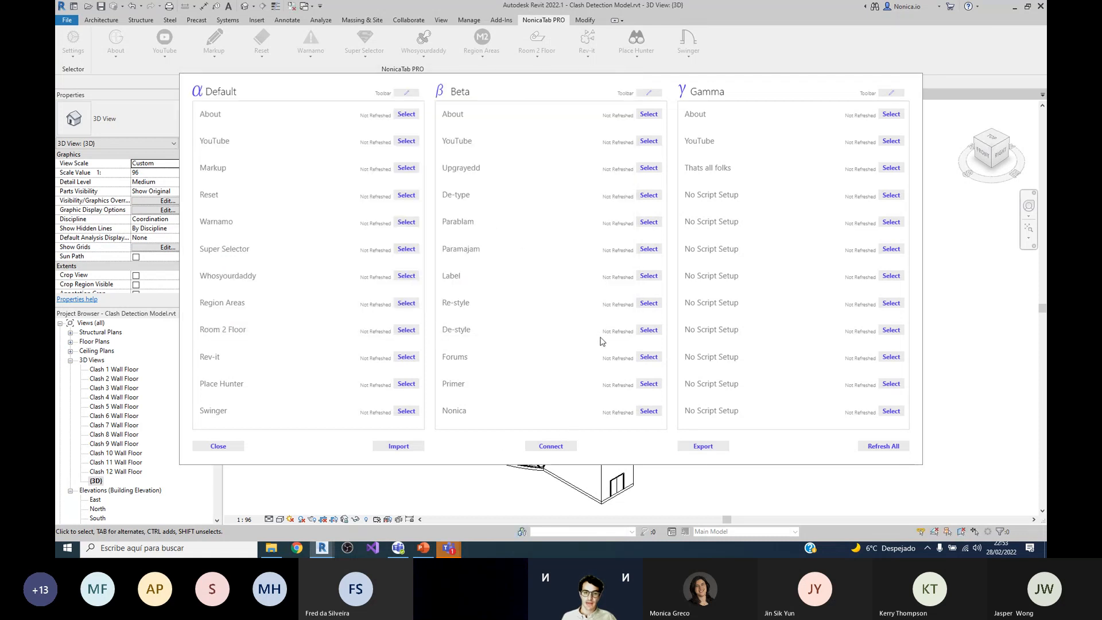
left_click(218, 447)
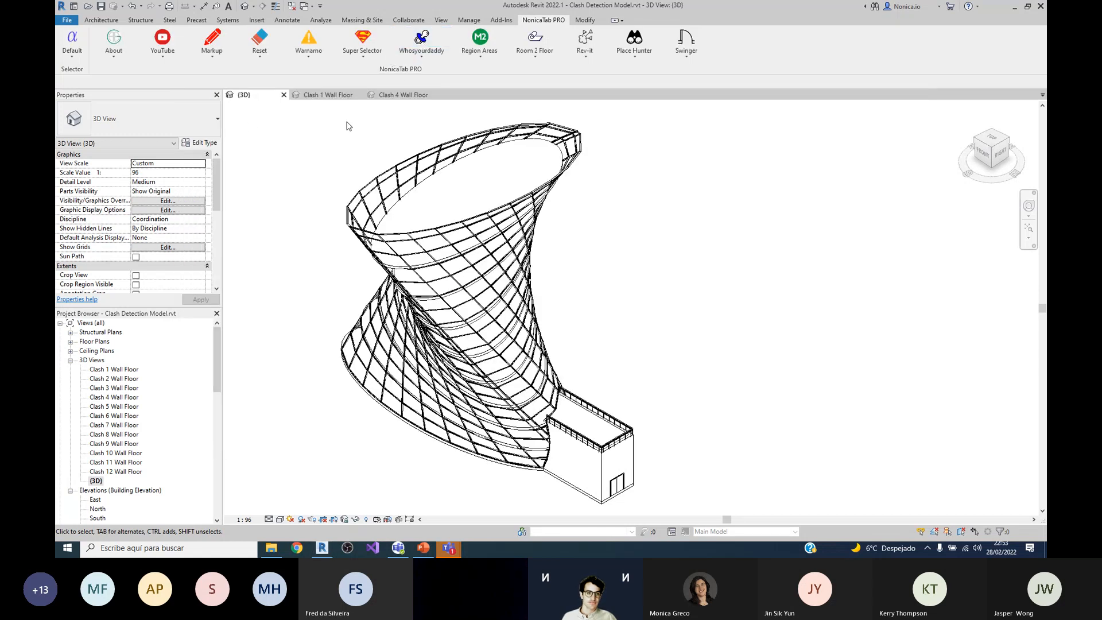
scroll(346, 127, "down", 1)
scroll(346, 126, "up", 3)
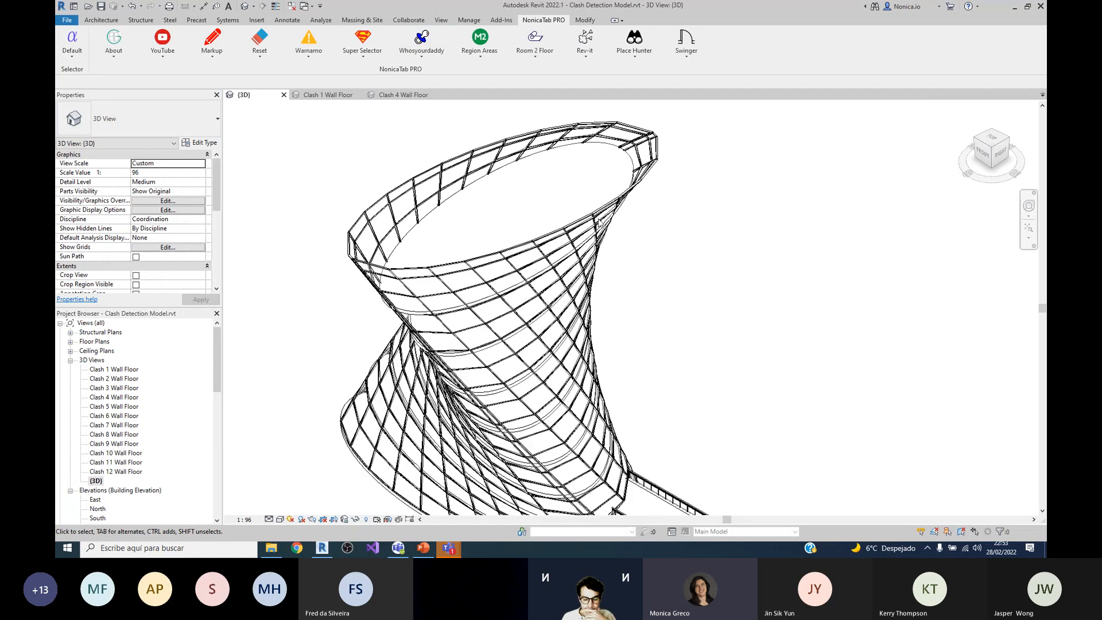
scroll(698, 228, "down", 1)
scroll(698, 209, "up", 1)
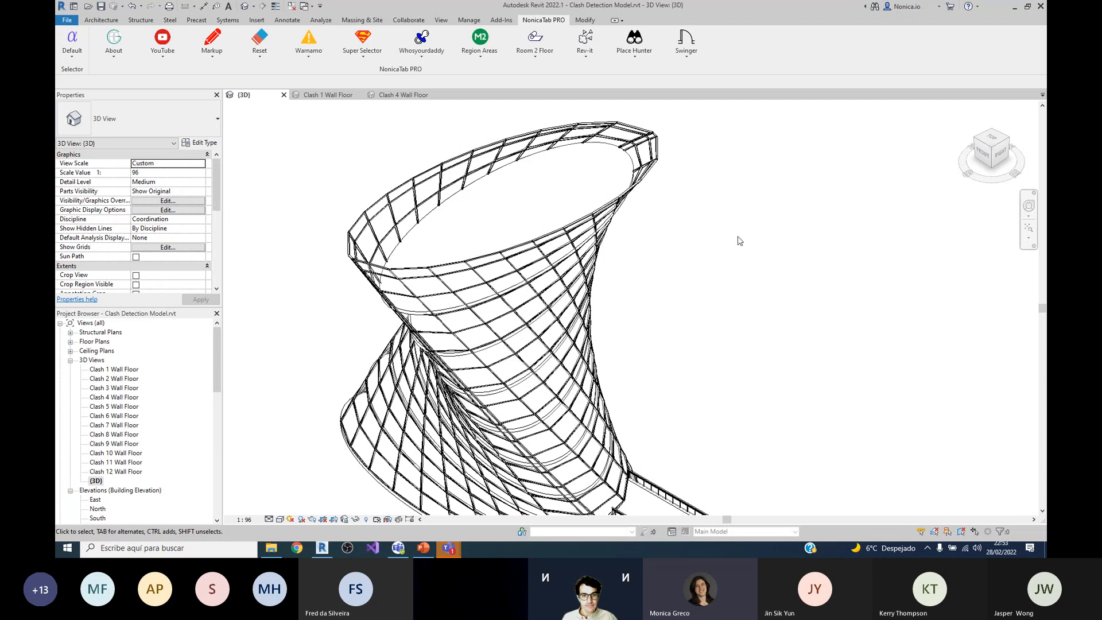
mouse_move(721, 164)
middle_mouse_down("shift")
mouse_move(735, 173)
mouse_move(705, 165)
middle_mouse_up("shift")
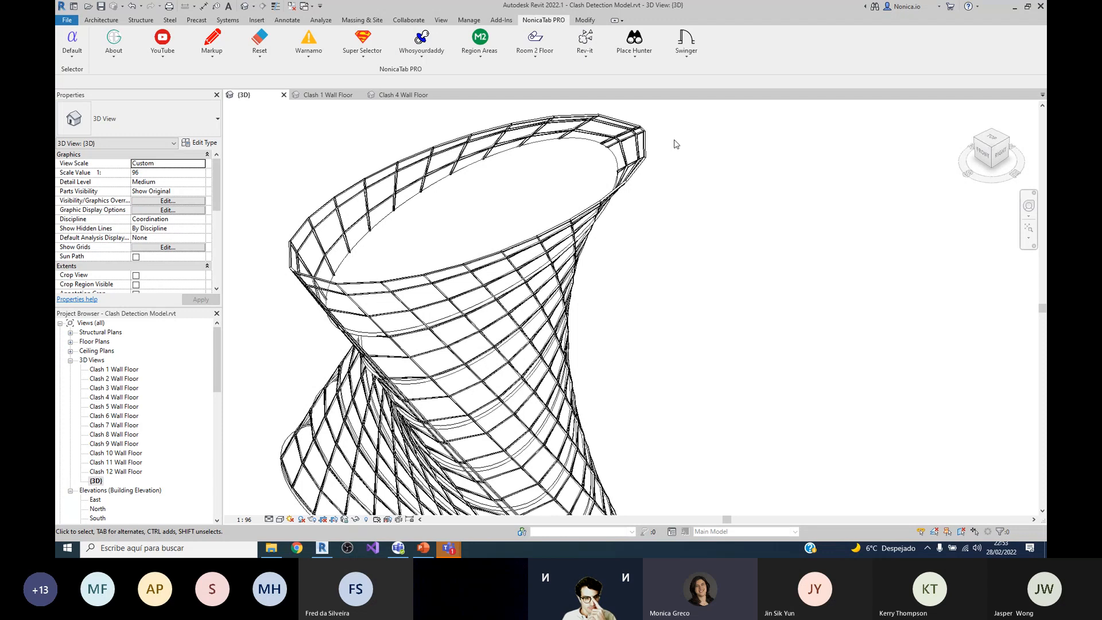
Step: Reopen the toolbar settings, view only the toolbar export dialog without saving a file, and close the settings
left_click(80, 61)
left_click(80, 126)
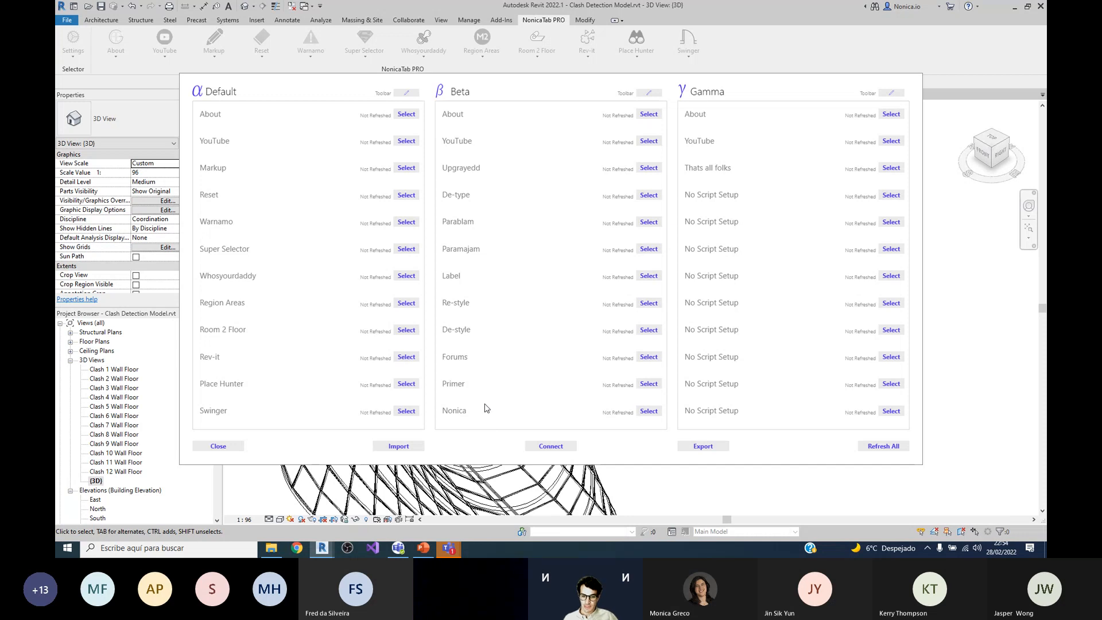
left_click(681, 446)
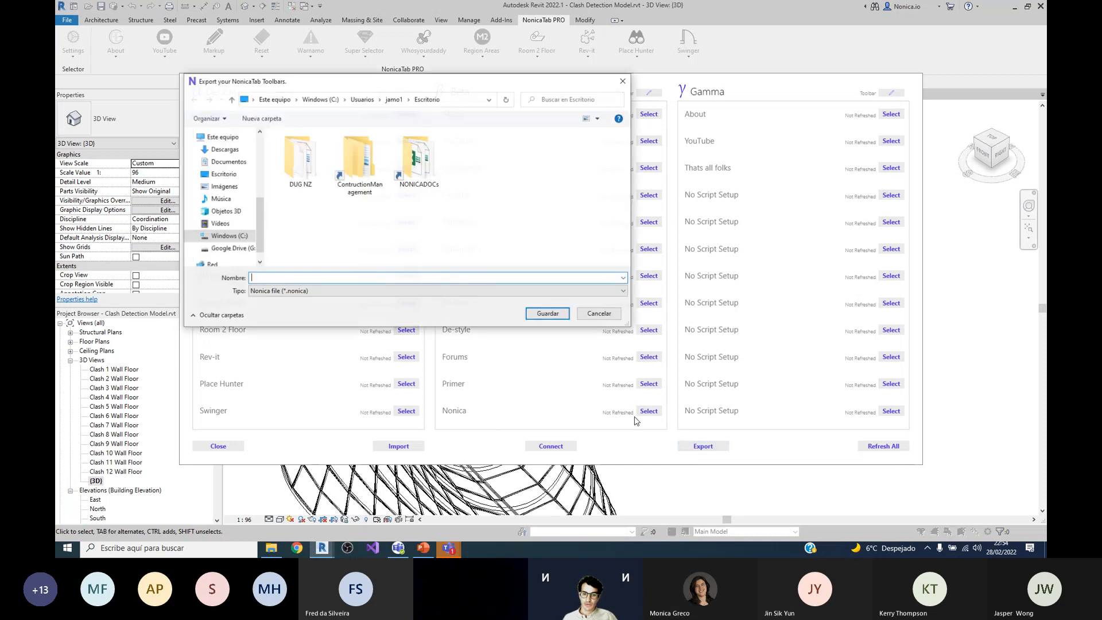
left_click(600, 315)
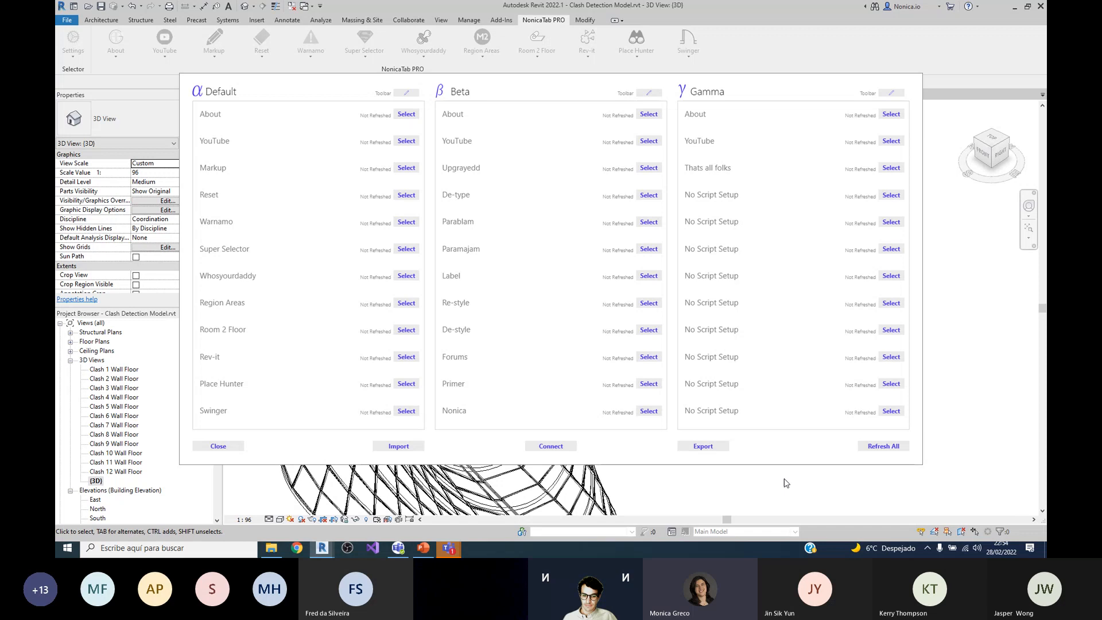
left_click(236, 446)
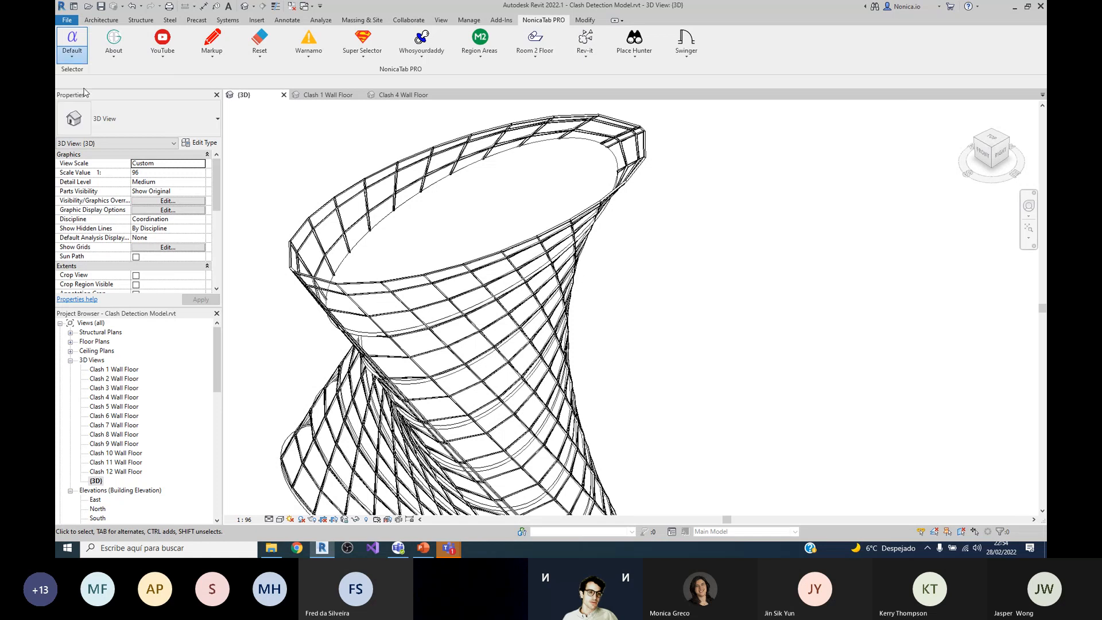
Step: Show the Beta toolbar, return to the Default one, and view the setup options of the Place Hunter button
left_click(75, 56)
left_click(77, 72)
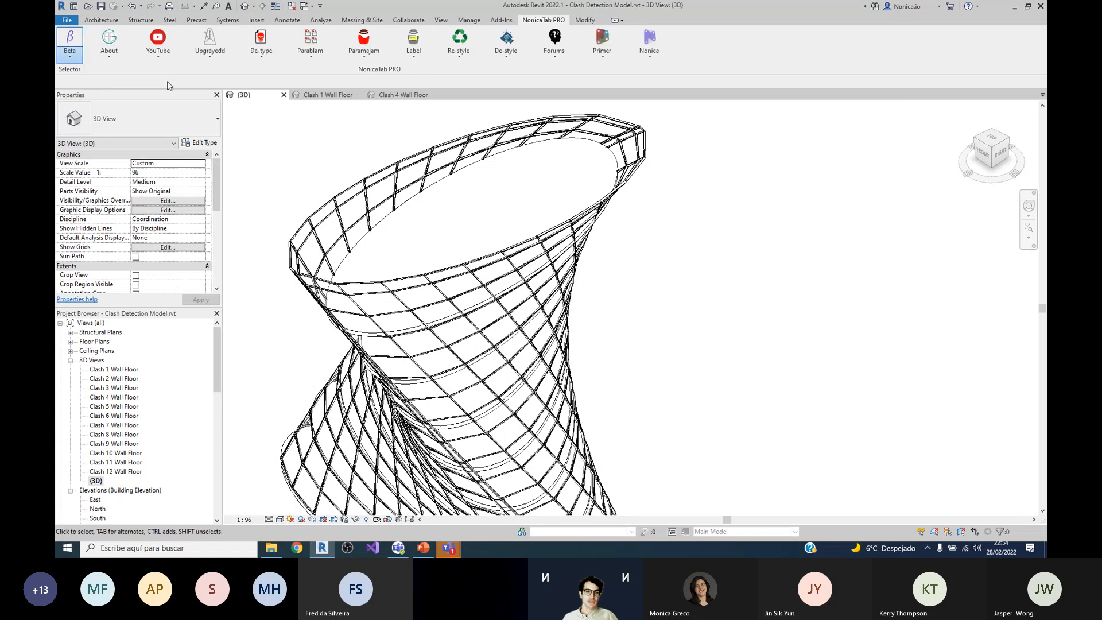
left_click(639, 58)
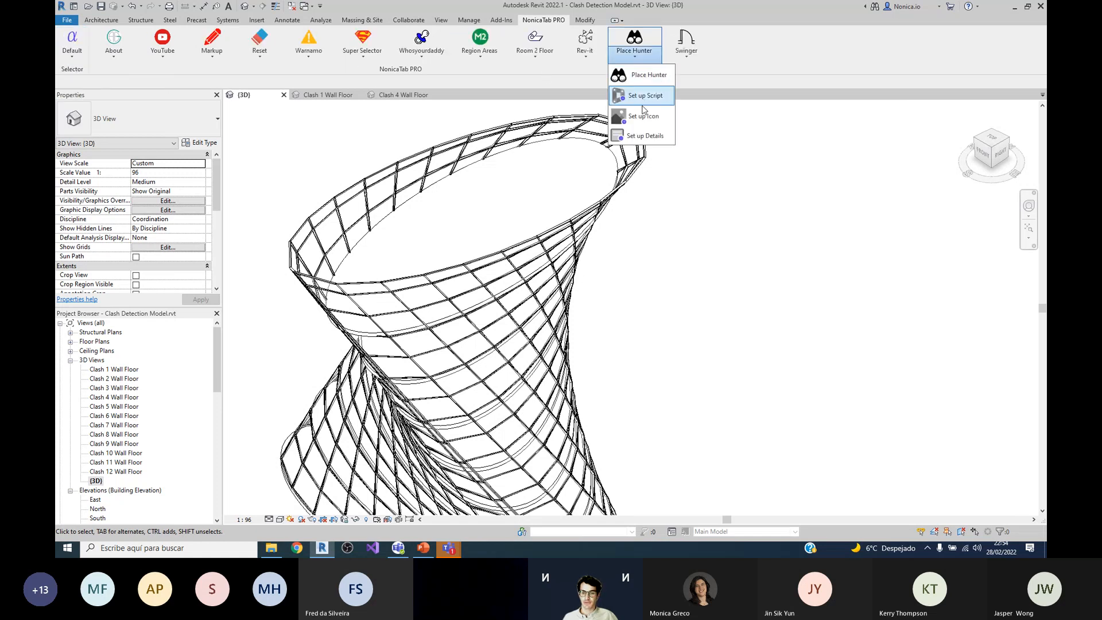
left_click(716, 60)
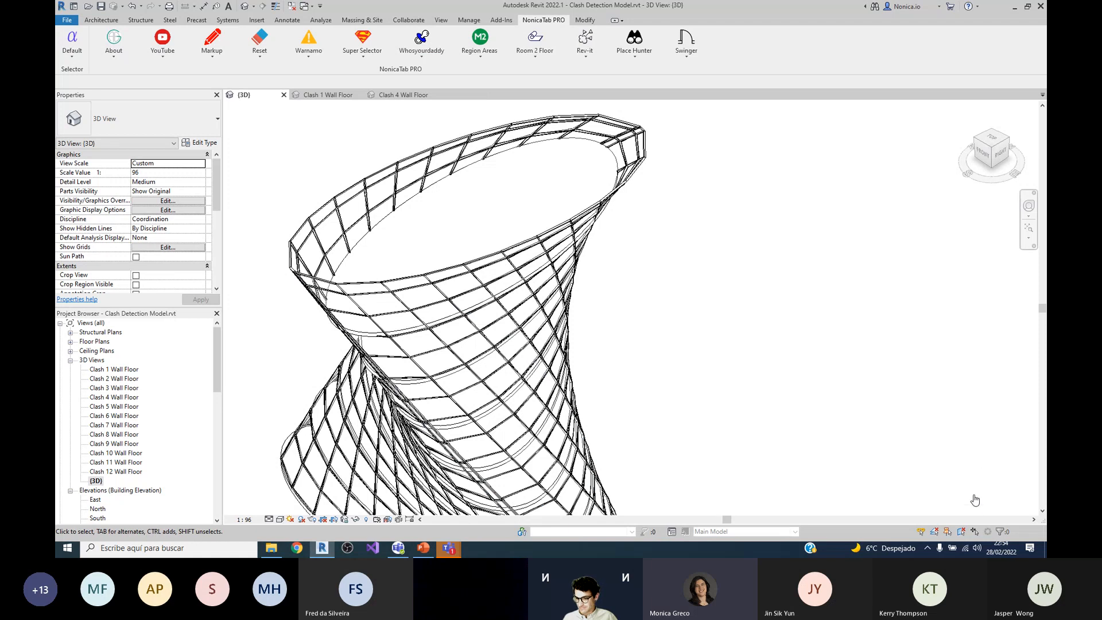
Step: Return to the Microsoft Teams meeting window and end the screen share
left_click(975, 501)
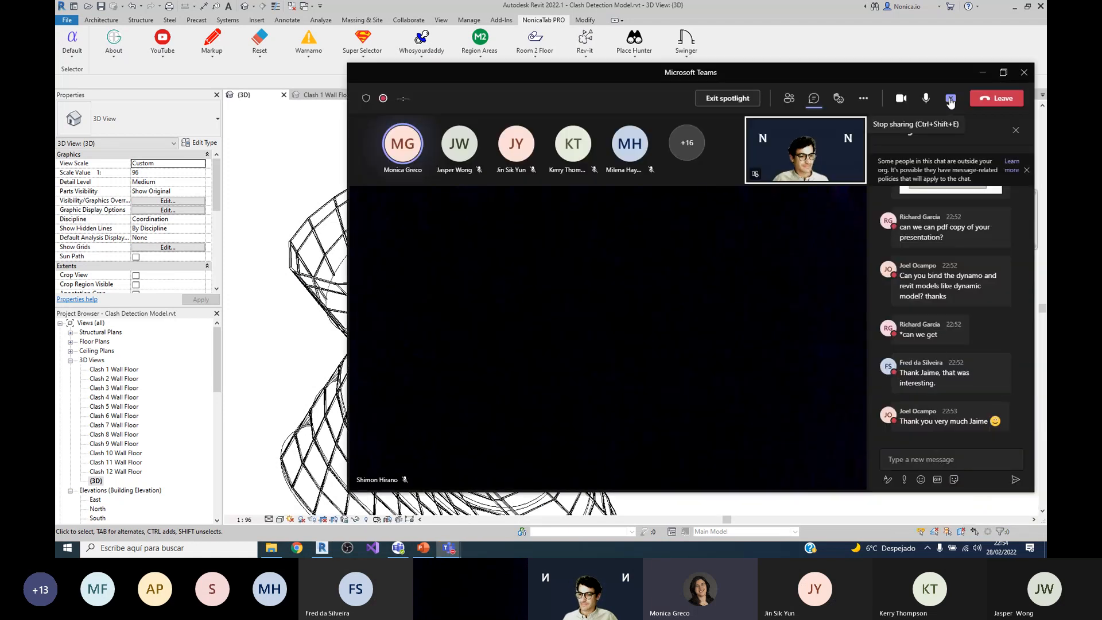
left_click(950, 101)
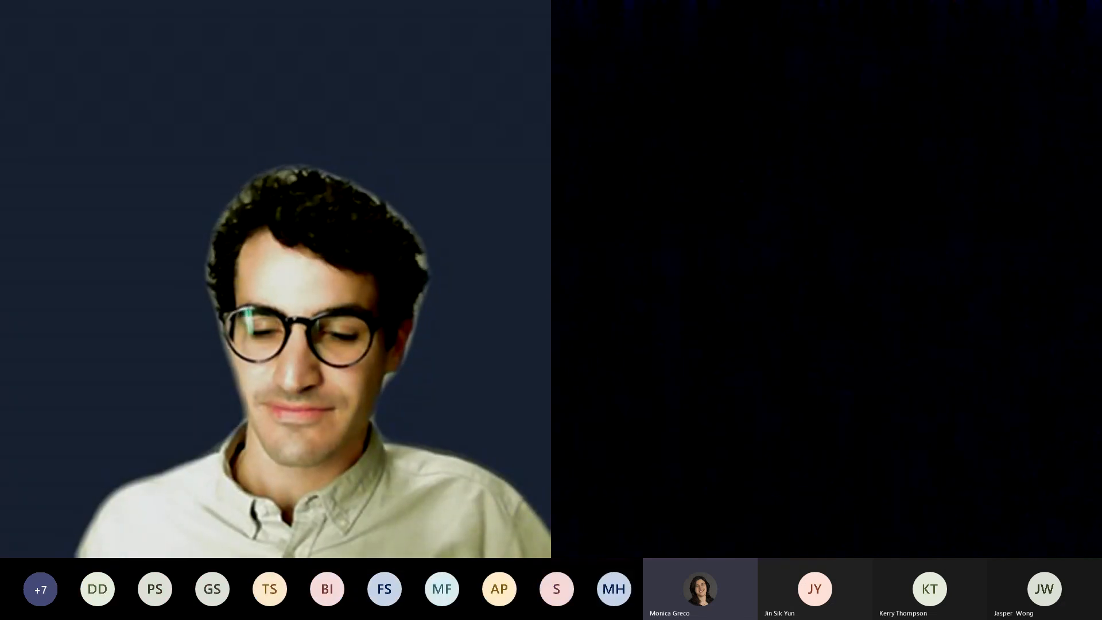